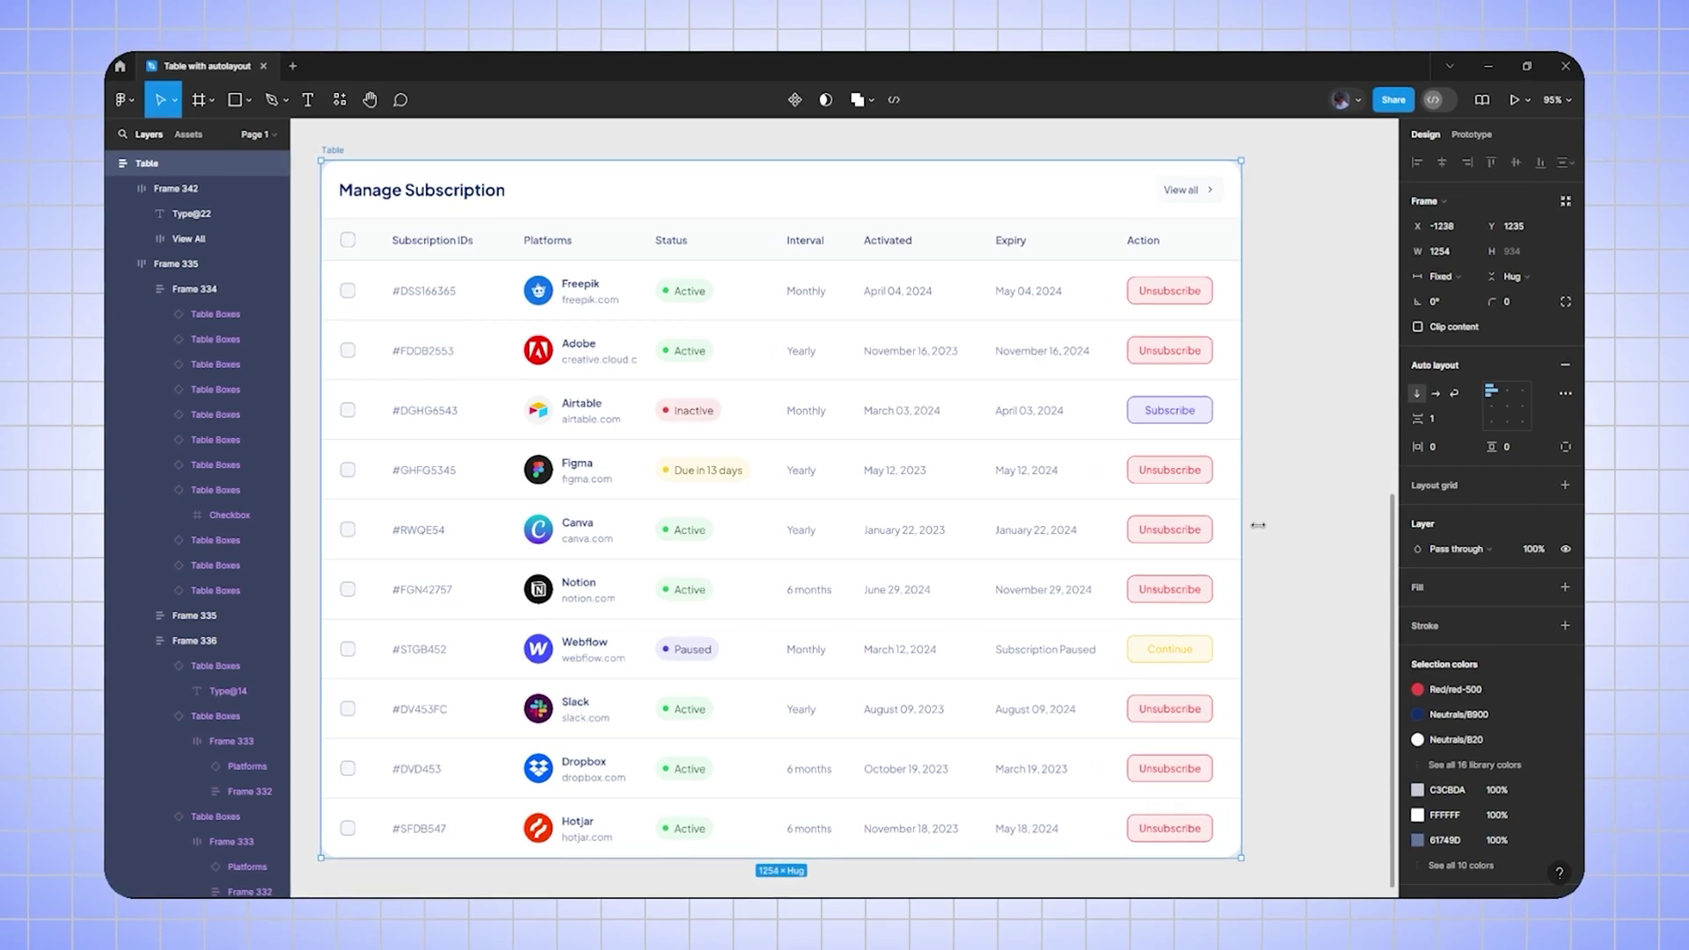
# - Narrow the finished Table frame slightly and select the six example cells in the style guide
pyautogui.moveTo(1255, 525); pyautogui.dragTo(1328, 517)
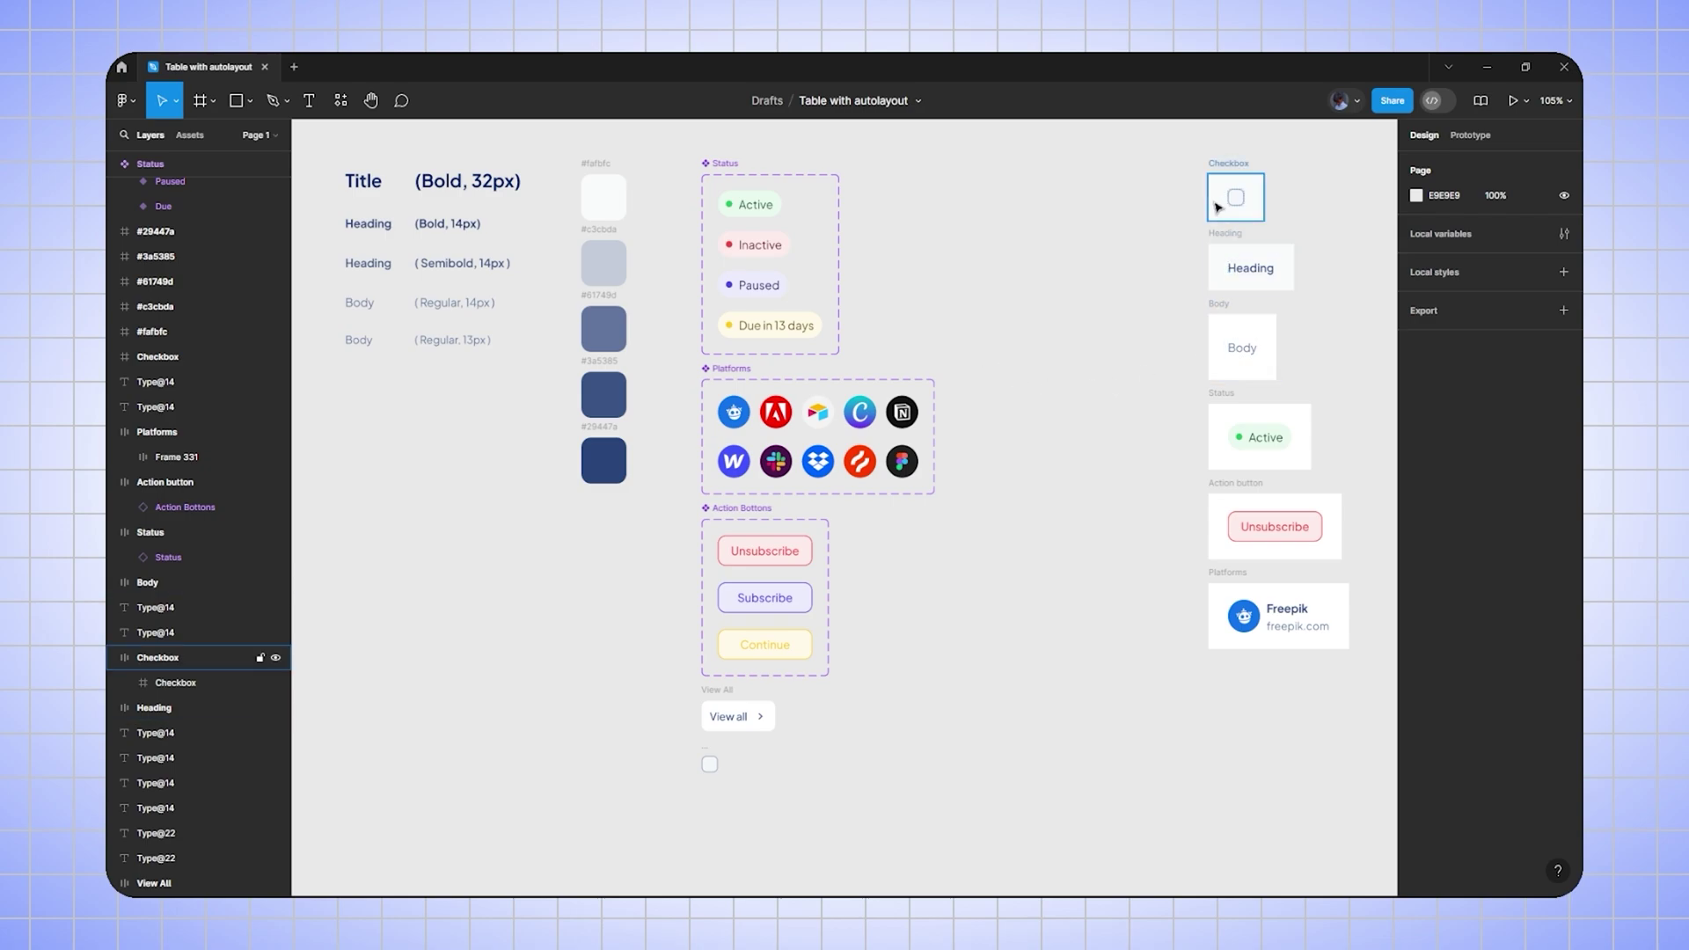
pyautogui.moveTo(1193, 152); pyautogui.dragTo(1366, 664)
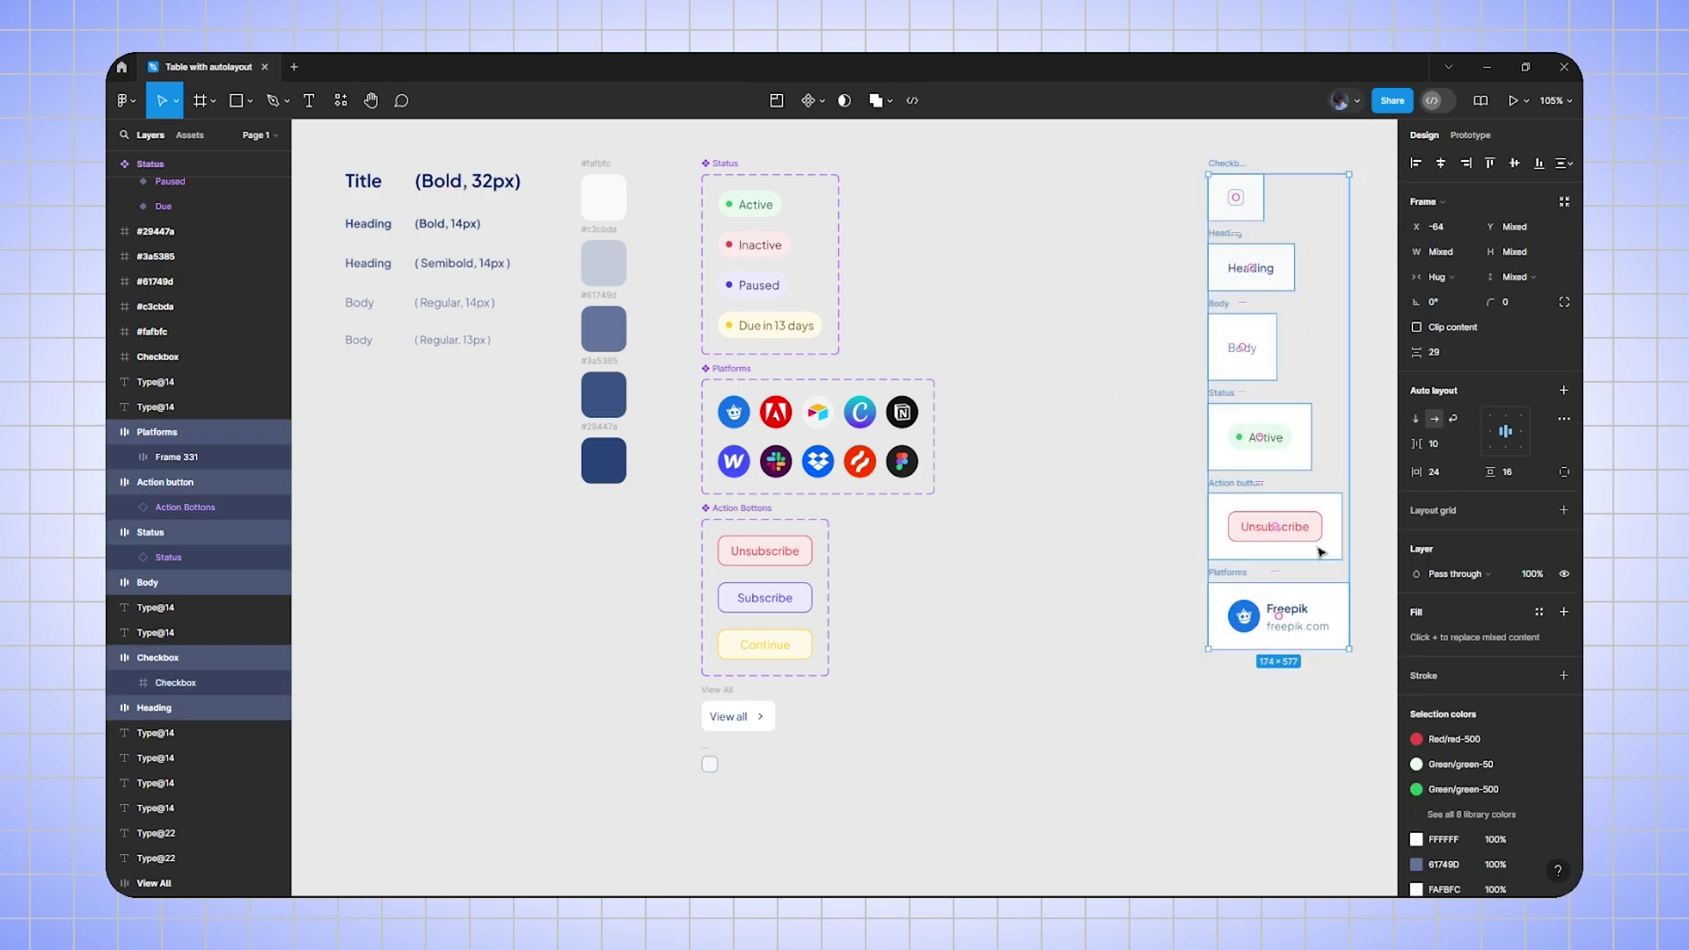
# - Duplicate the semibold 14px Heading text into the open space right of the status chips
pyautogui.click(1319, 378)
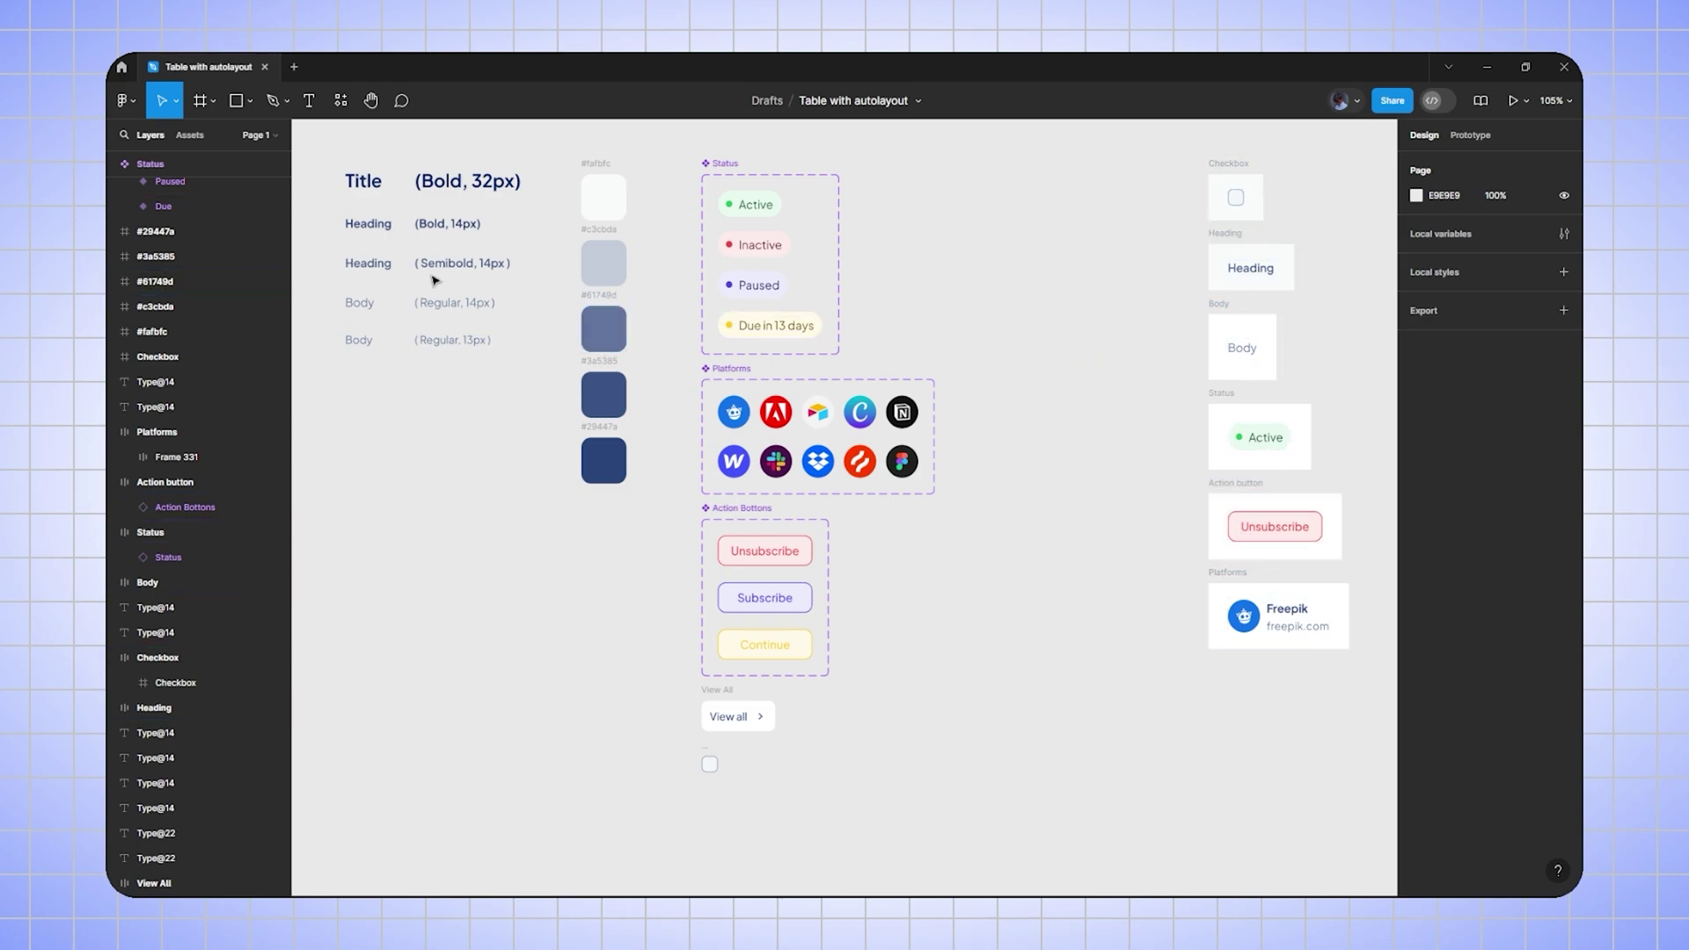
pyautogui.moveTo(371, 267); pyautogui.dragTo(1091, 275)
pyautogui.click(1131, 221)
# - Wrap the copied Heading text in an auto layout frame with 24 by 16 padding
pyautogui.moveTo(1135, 220); pyautogui.dragTo(1085, 319)
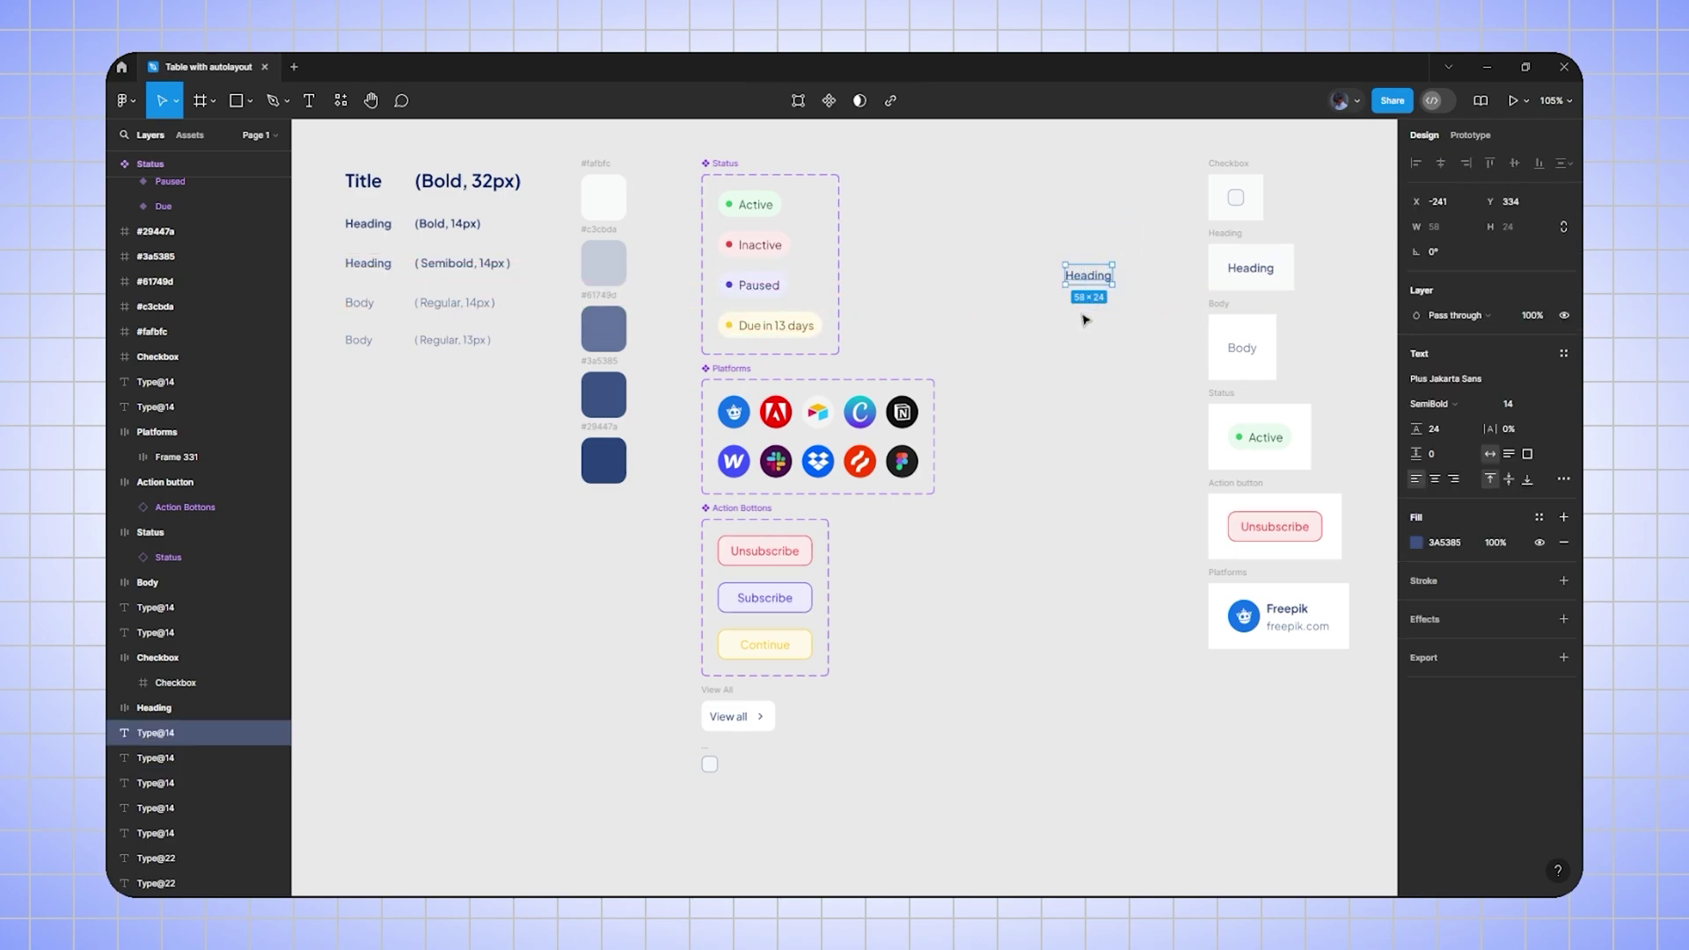
pyautogui.hotkey('shift', 'a')
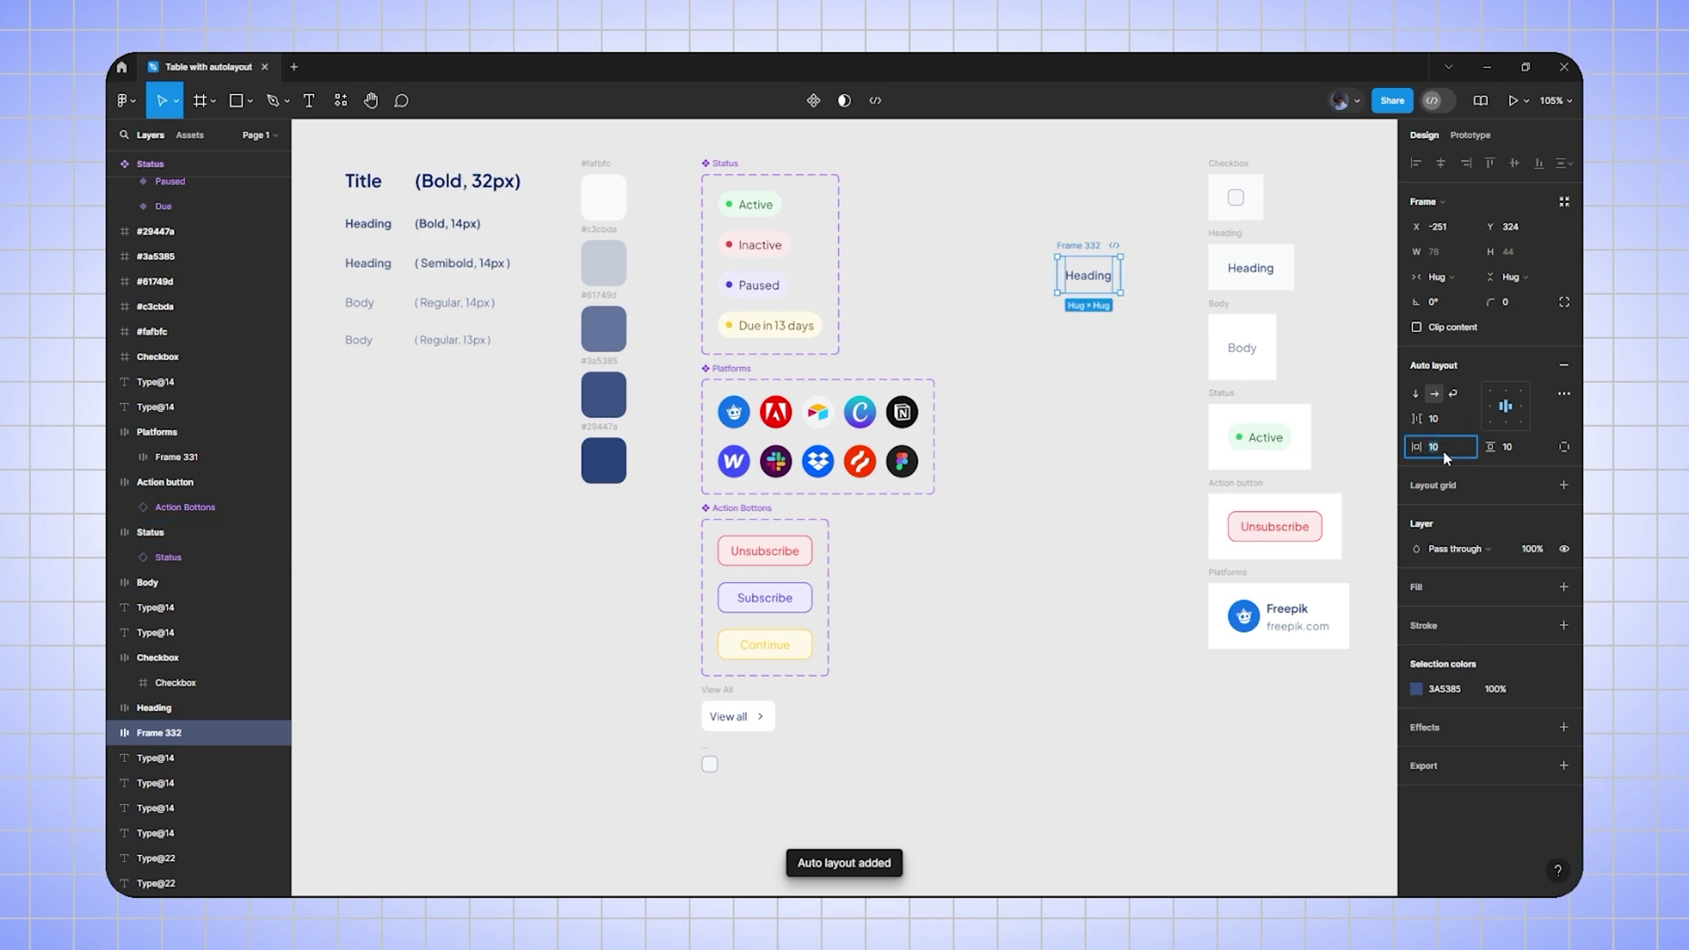
pyautogui.press('Tab')
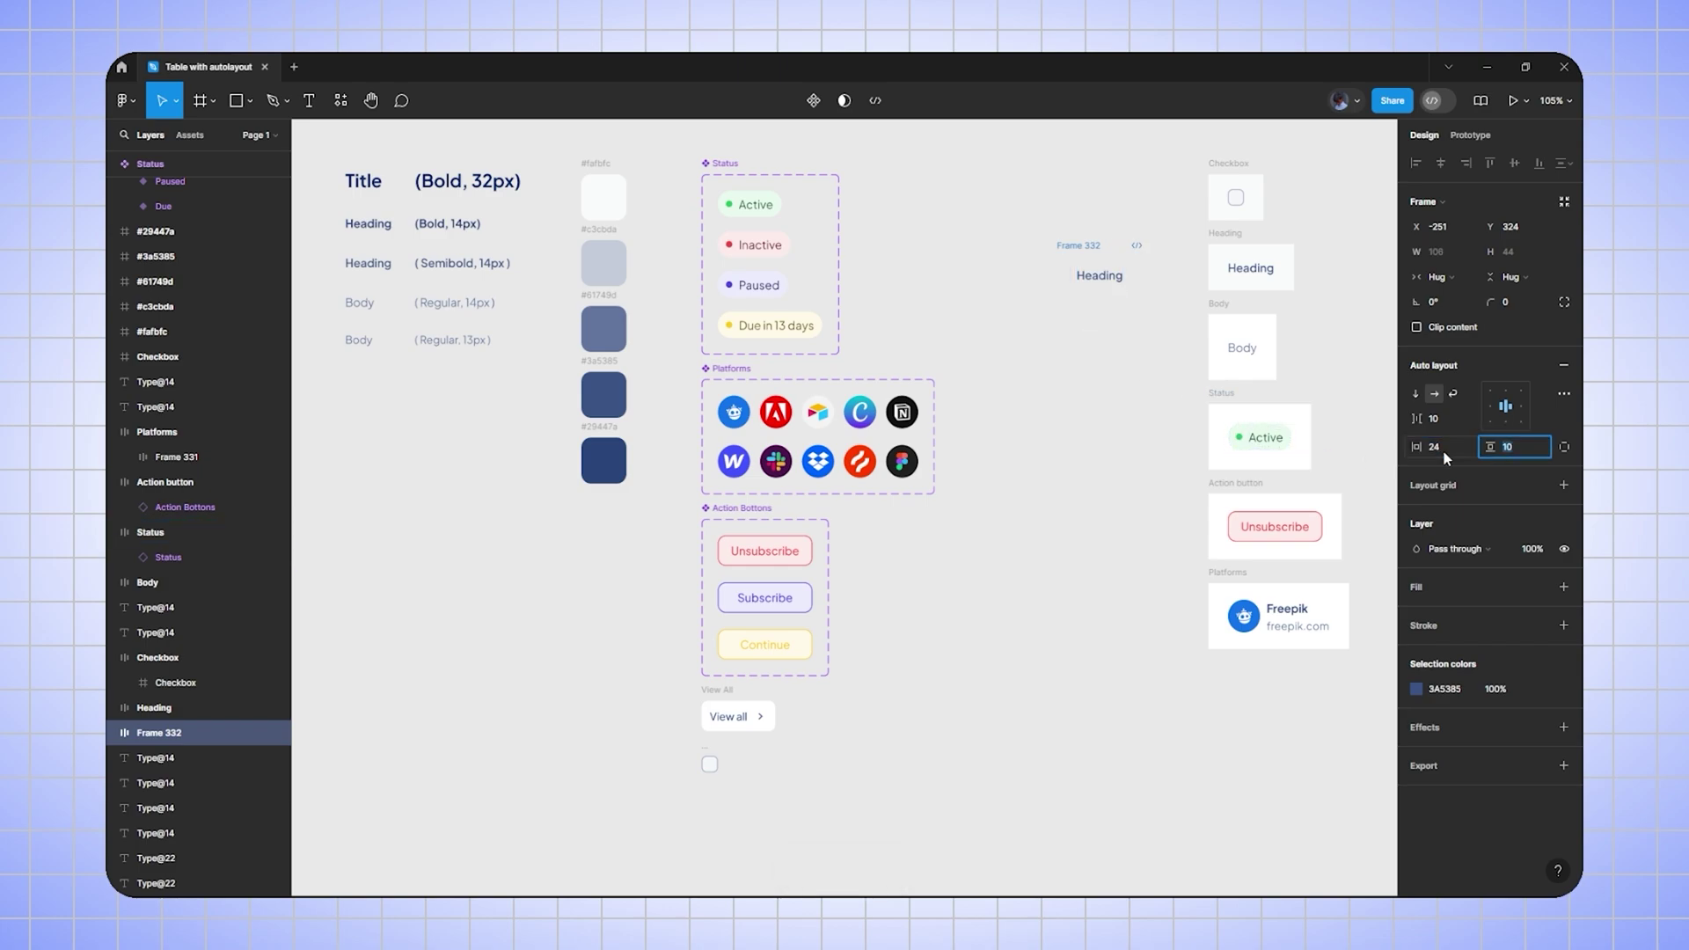
pyautogui.write('16')
pyautogui.press('Return')
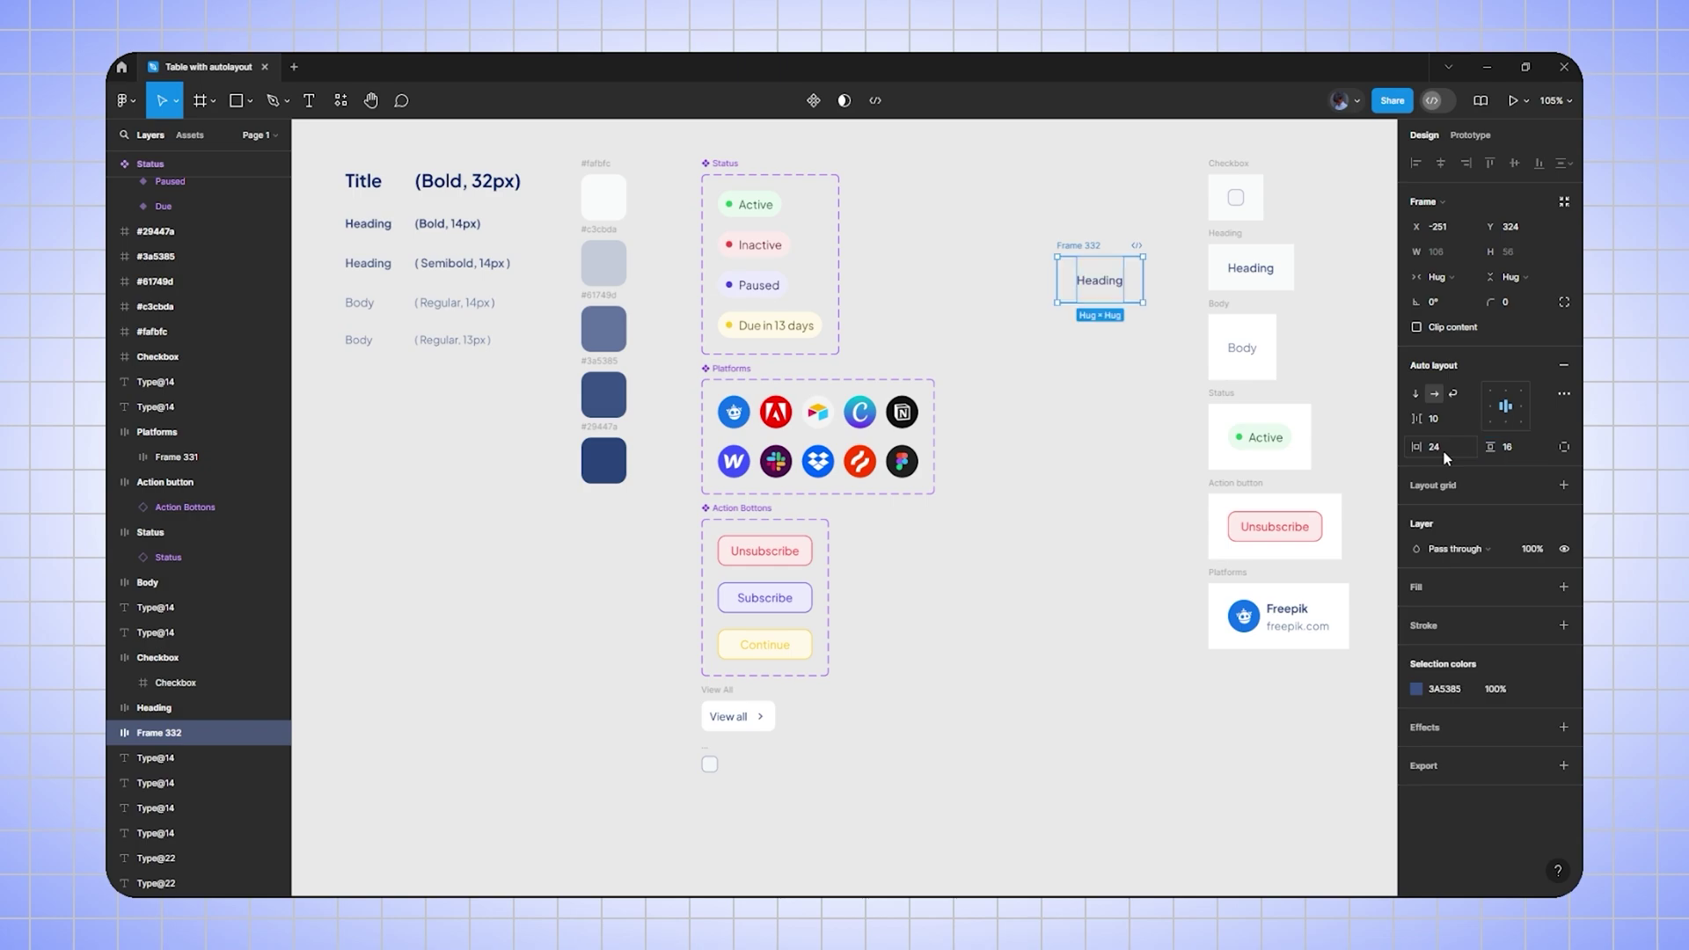
# - Fill the heading frame with #FAFBFC from the swatch and align it left along the guide
pyautogui.click(1439, 586)
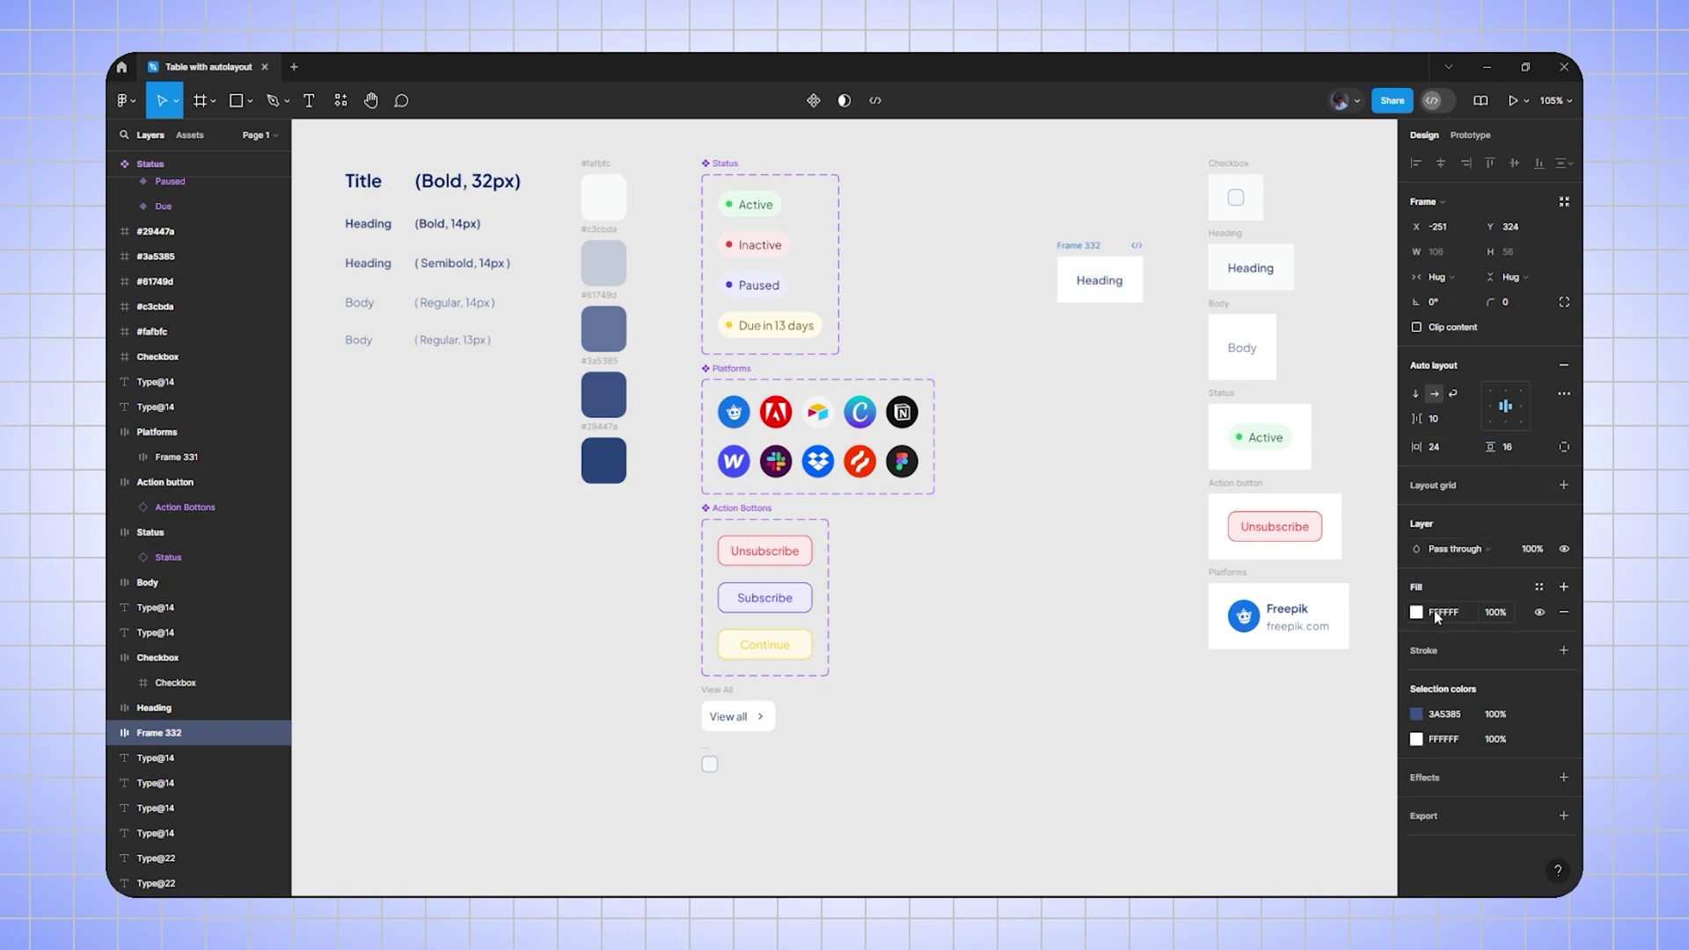
pyautogui.click(1417, 615)
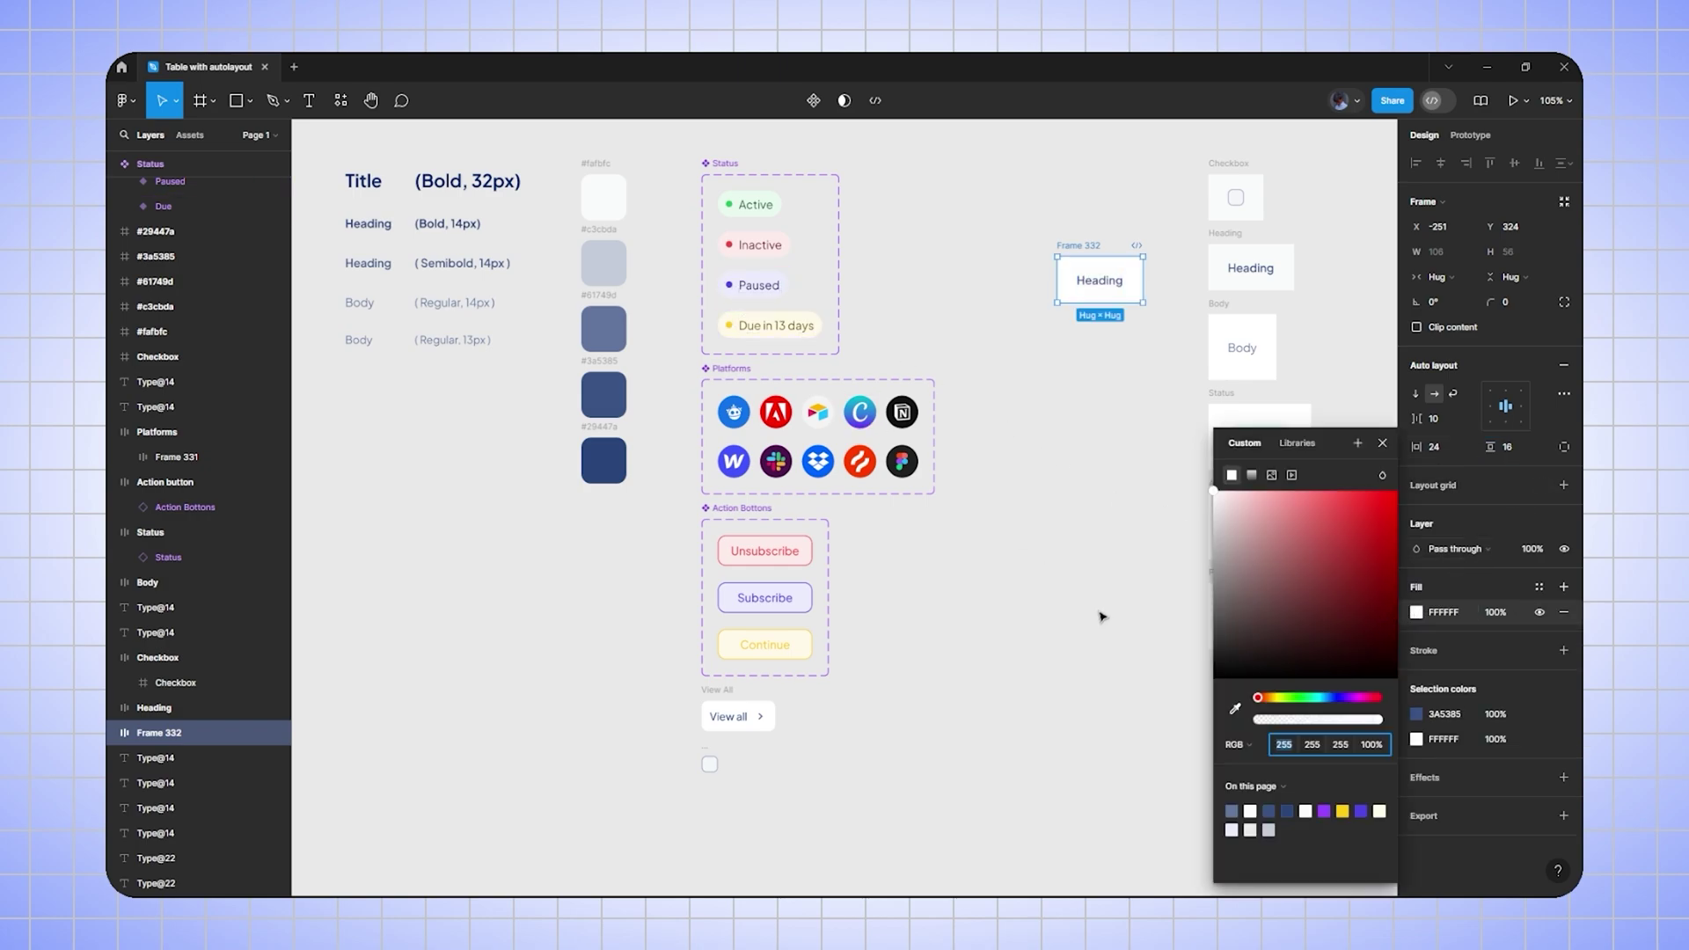
pyautogui.click(1234, 710)
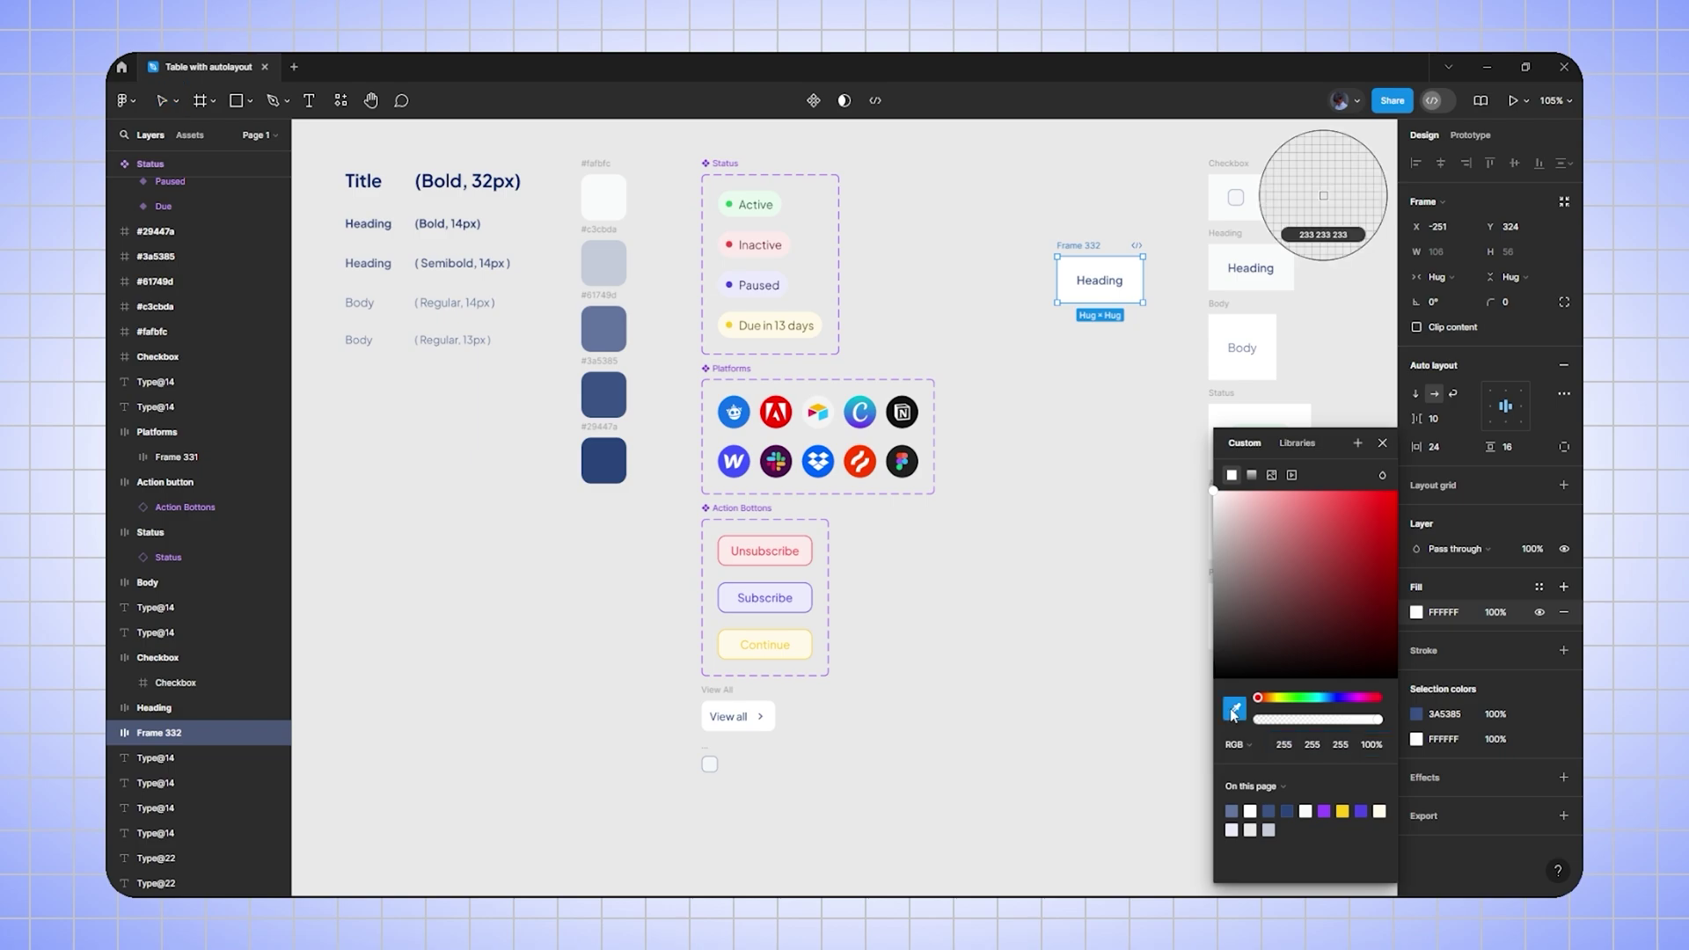
pyautogui.click(609, 197)
pyautogui.click(1045, 417)
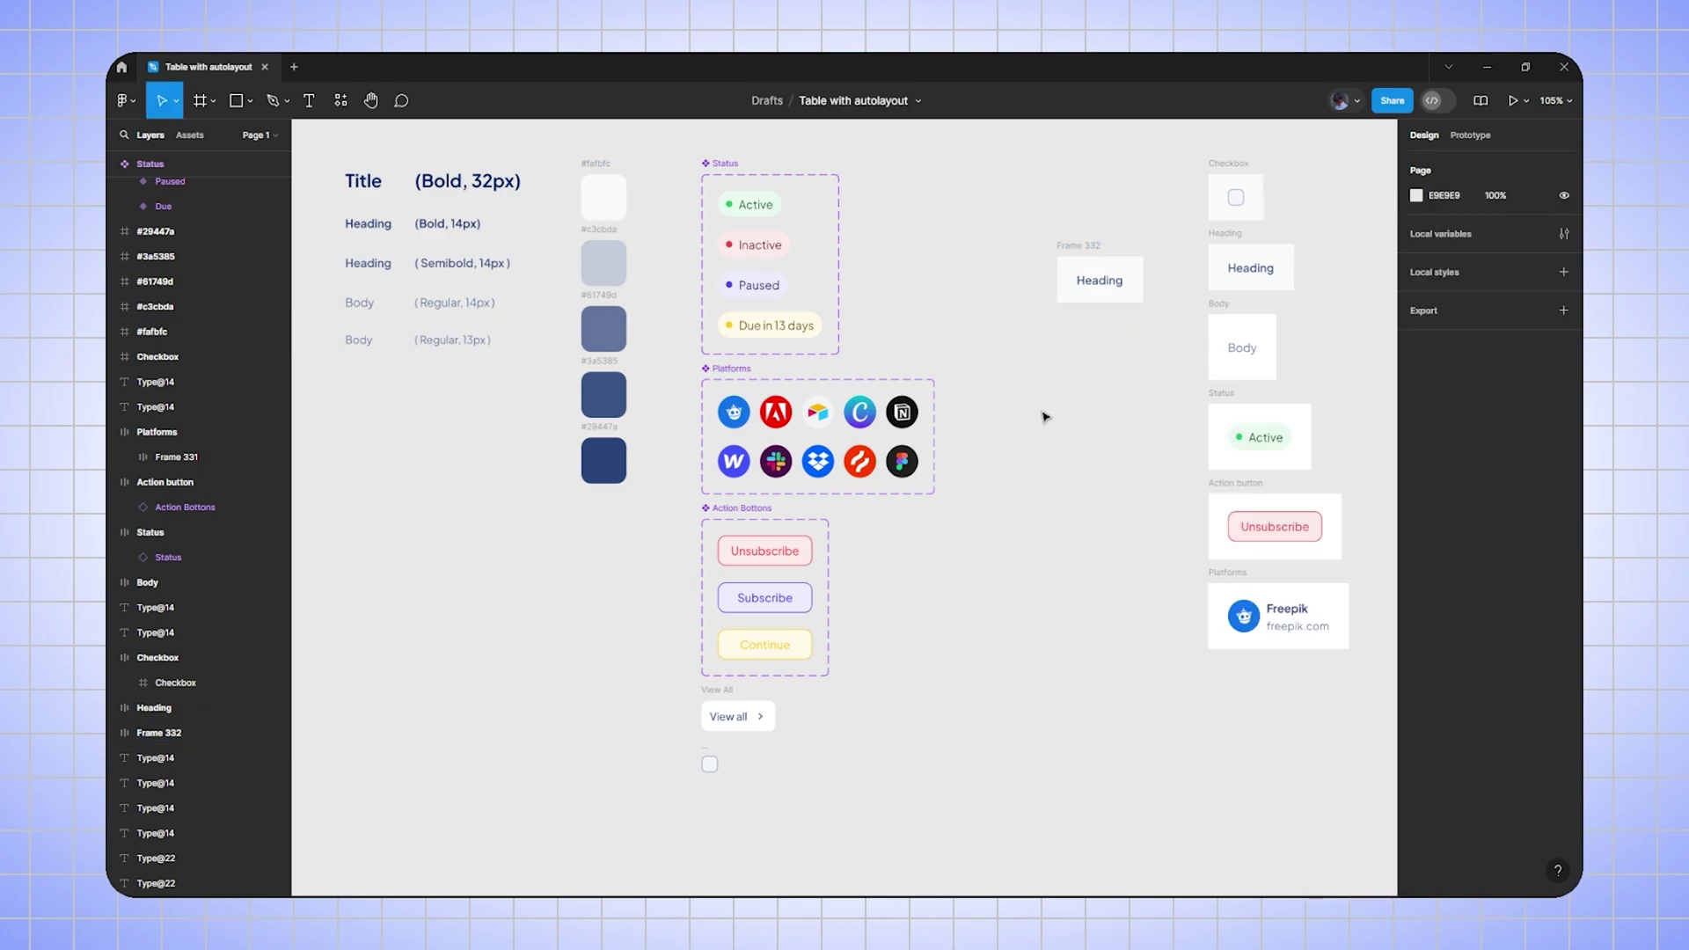
pyautogui.moveTo(1082, 258); pyautogui.dragTo(1047, 258)
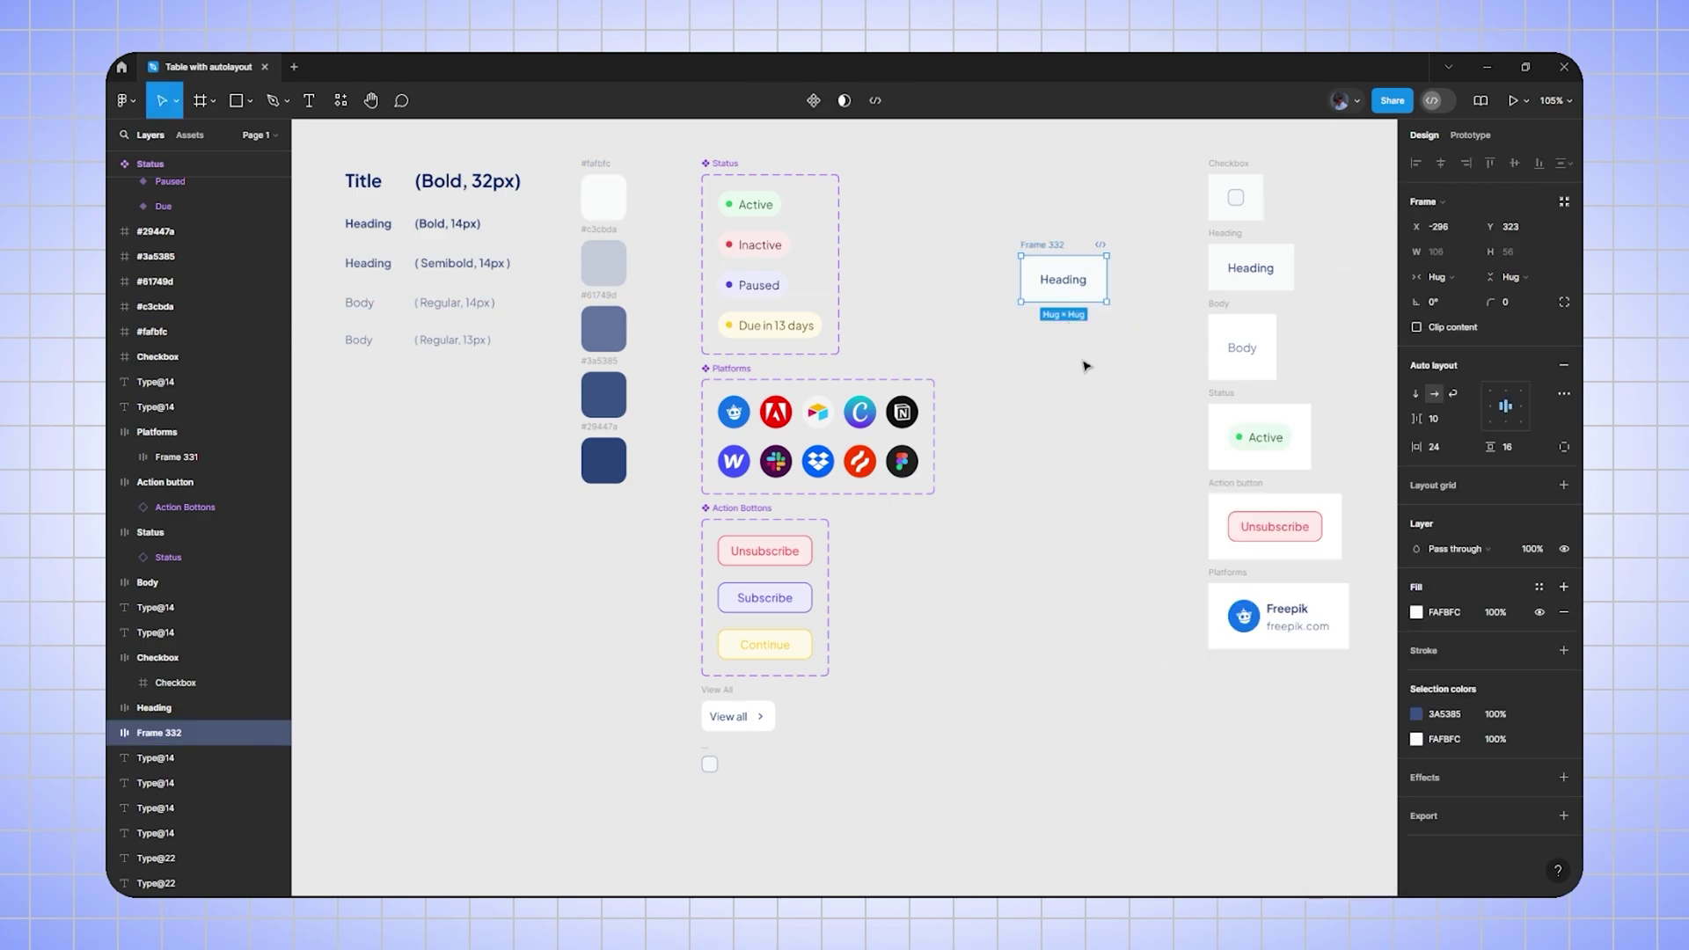
pyautogui.click(1086, 366)
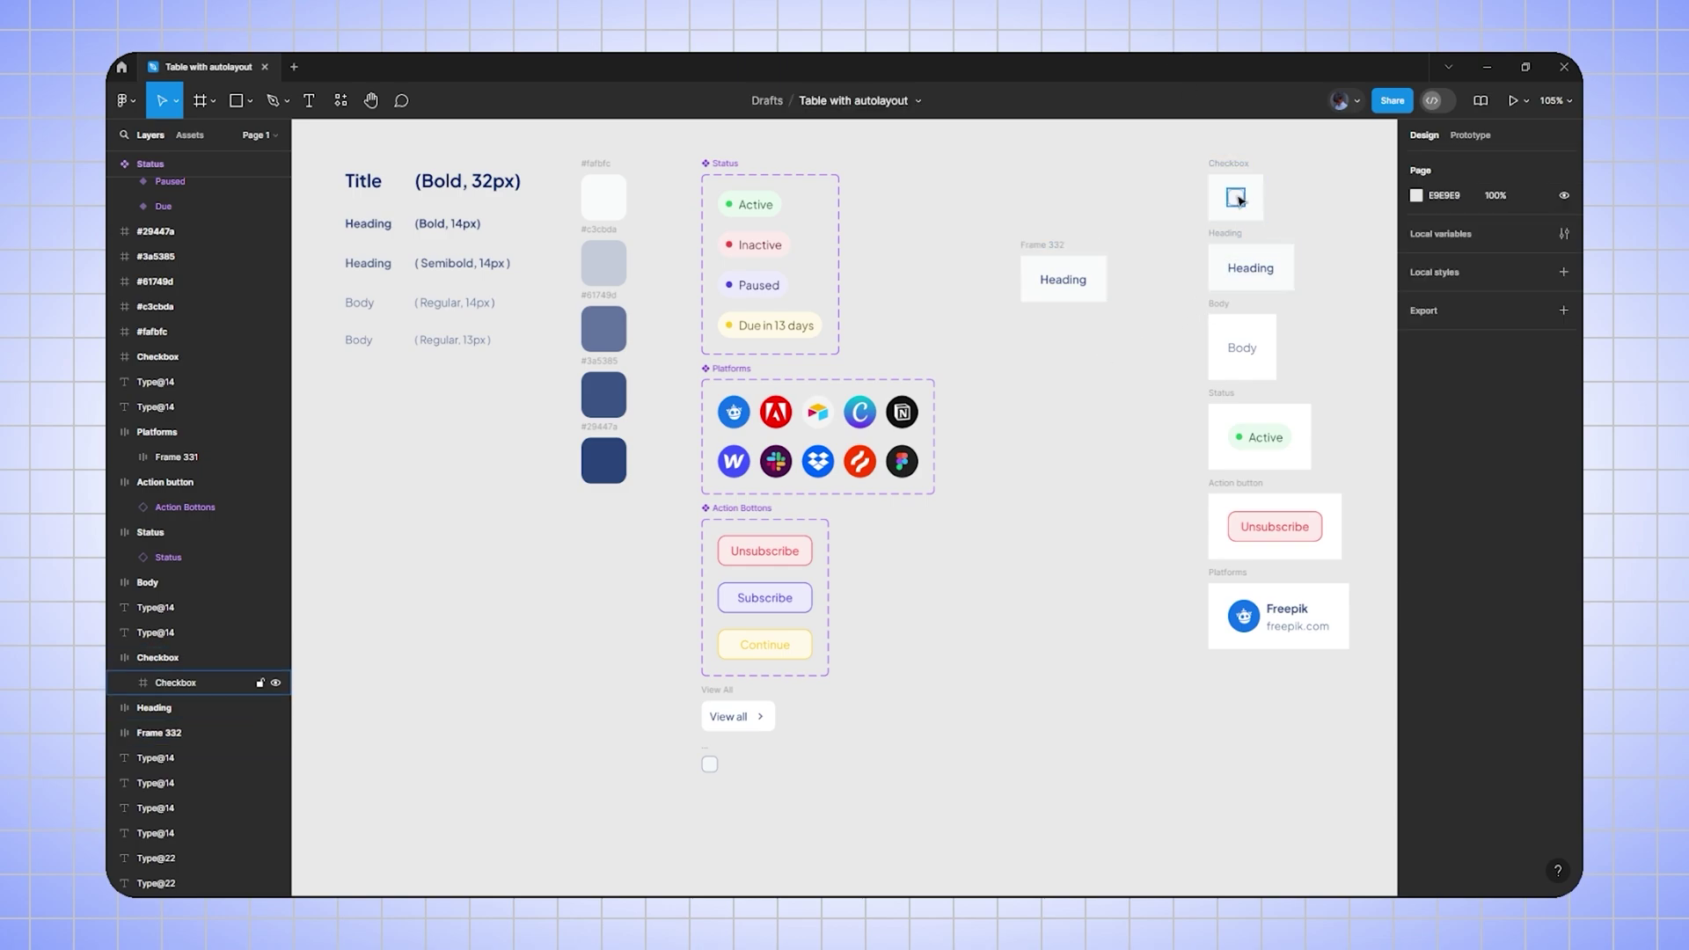
# - Duplicate the heading cell upward and replace its Heading text with a copy of the checkbox
pyautogui.moveTo(1043, 254); pyautogui.dragTo(1042, 186)
pyautogui.click(1066, 412)
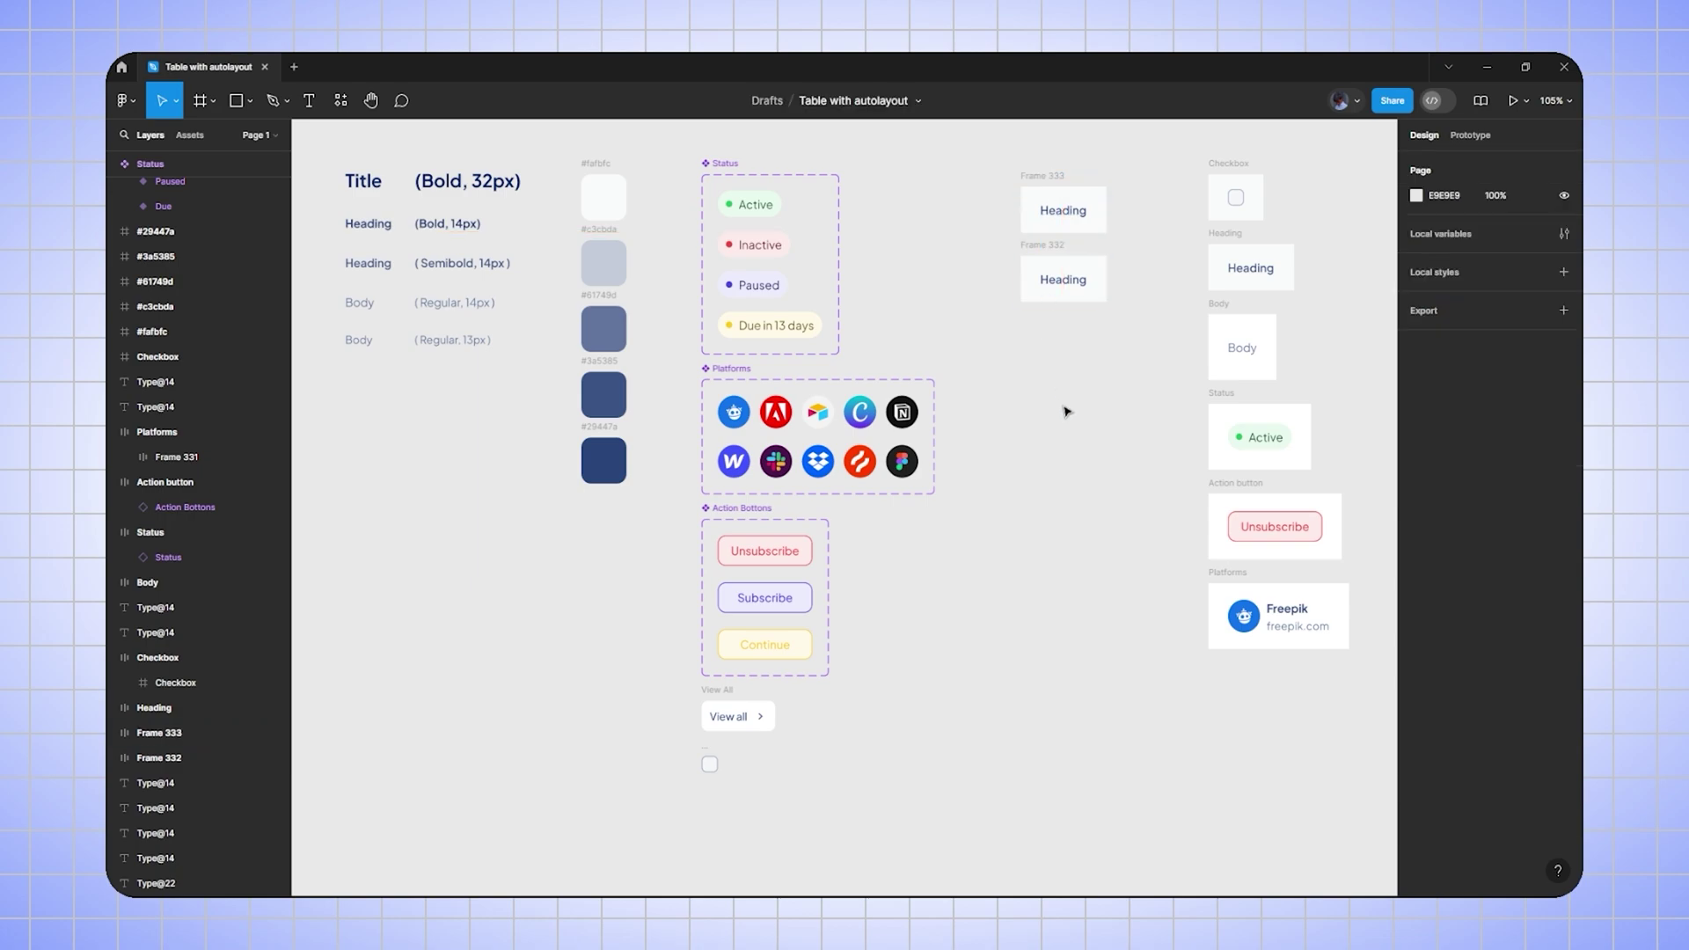
pyautogui.moveTo(709, 755); pyautogui.dragTo(1046, 211)
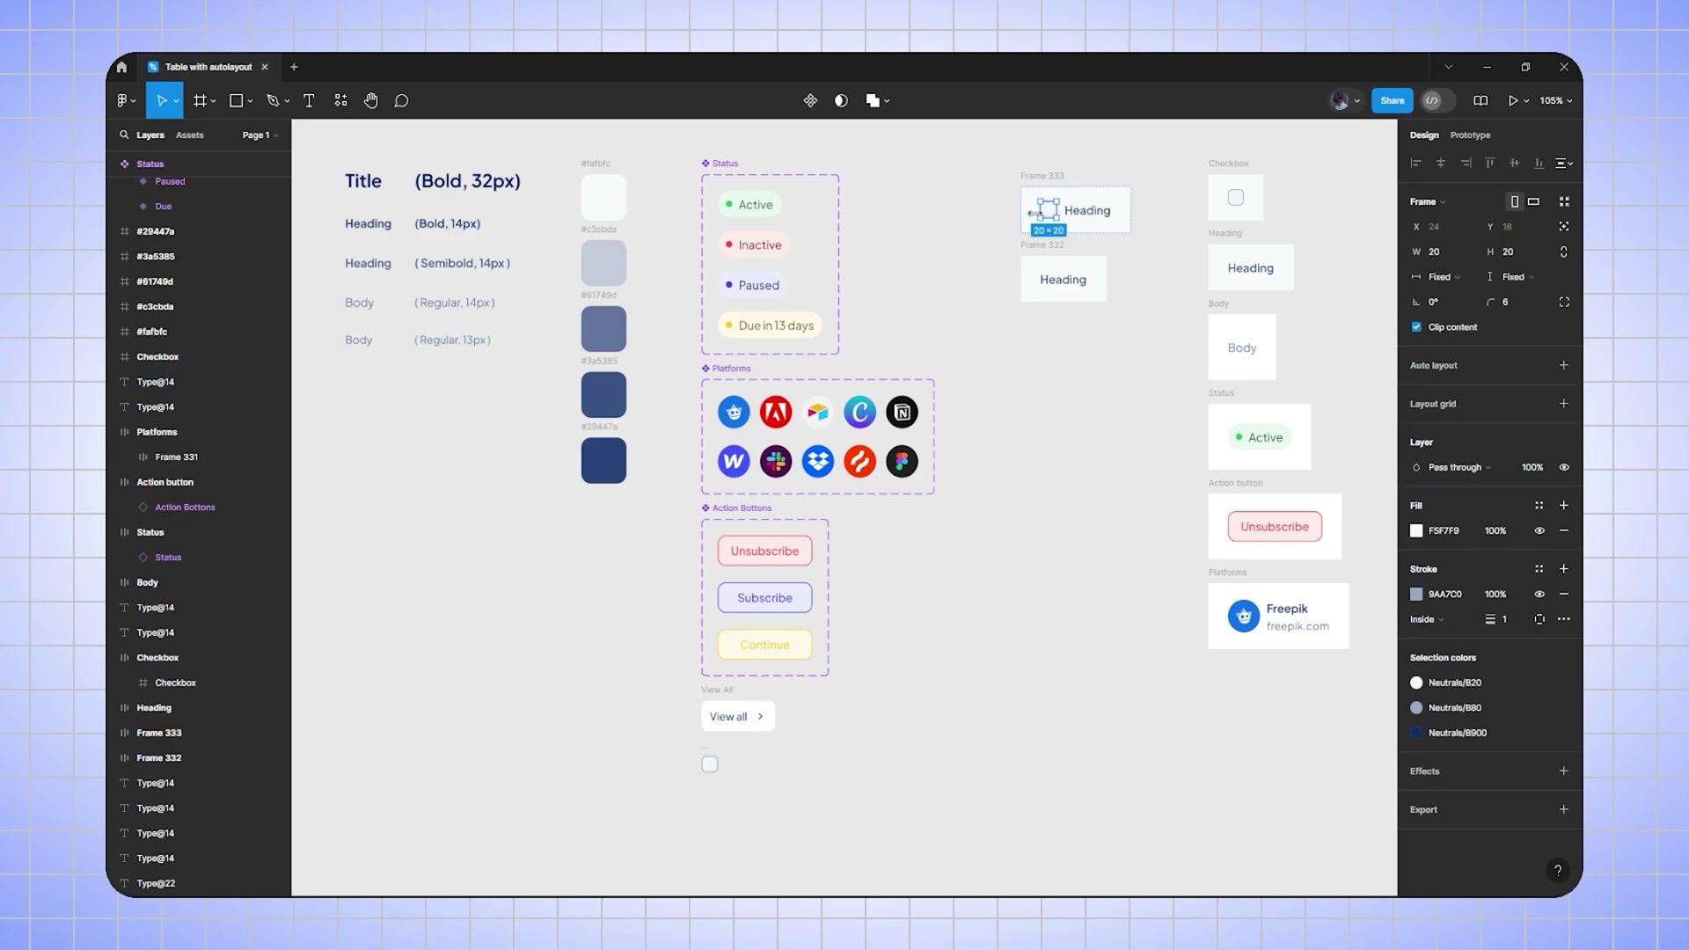
pyautogui.click(1095, 215)
pyautogui.press('Delete')
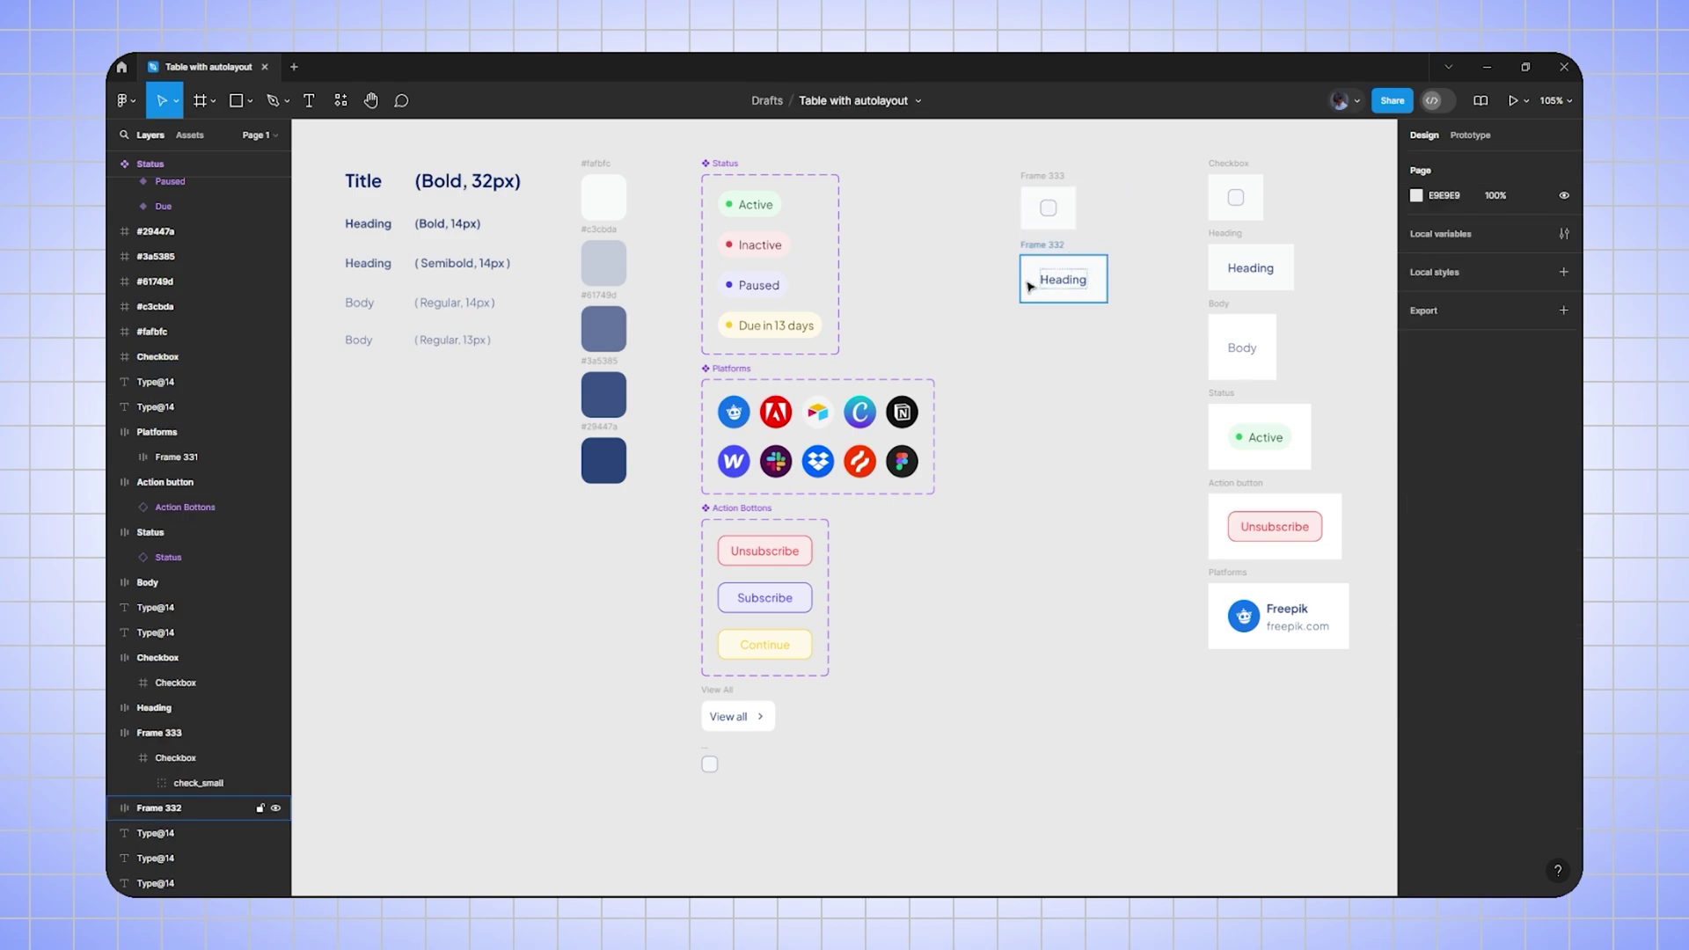
# - Set both the checkbox cell and heading cell to a height of 56
pyautogui.click(1040, 178)
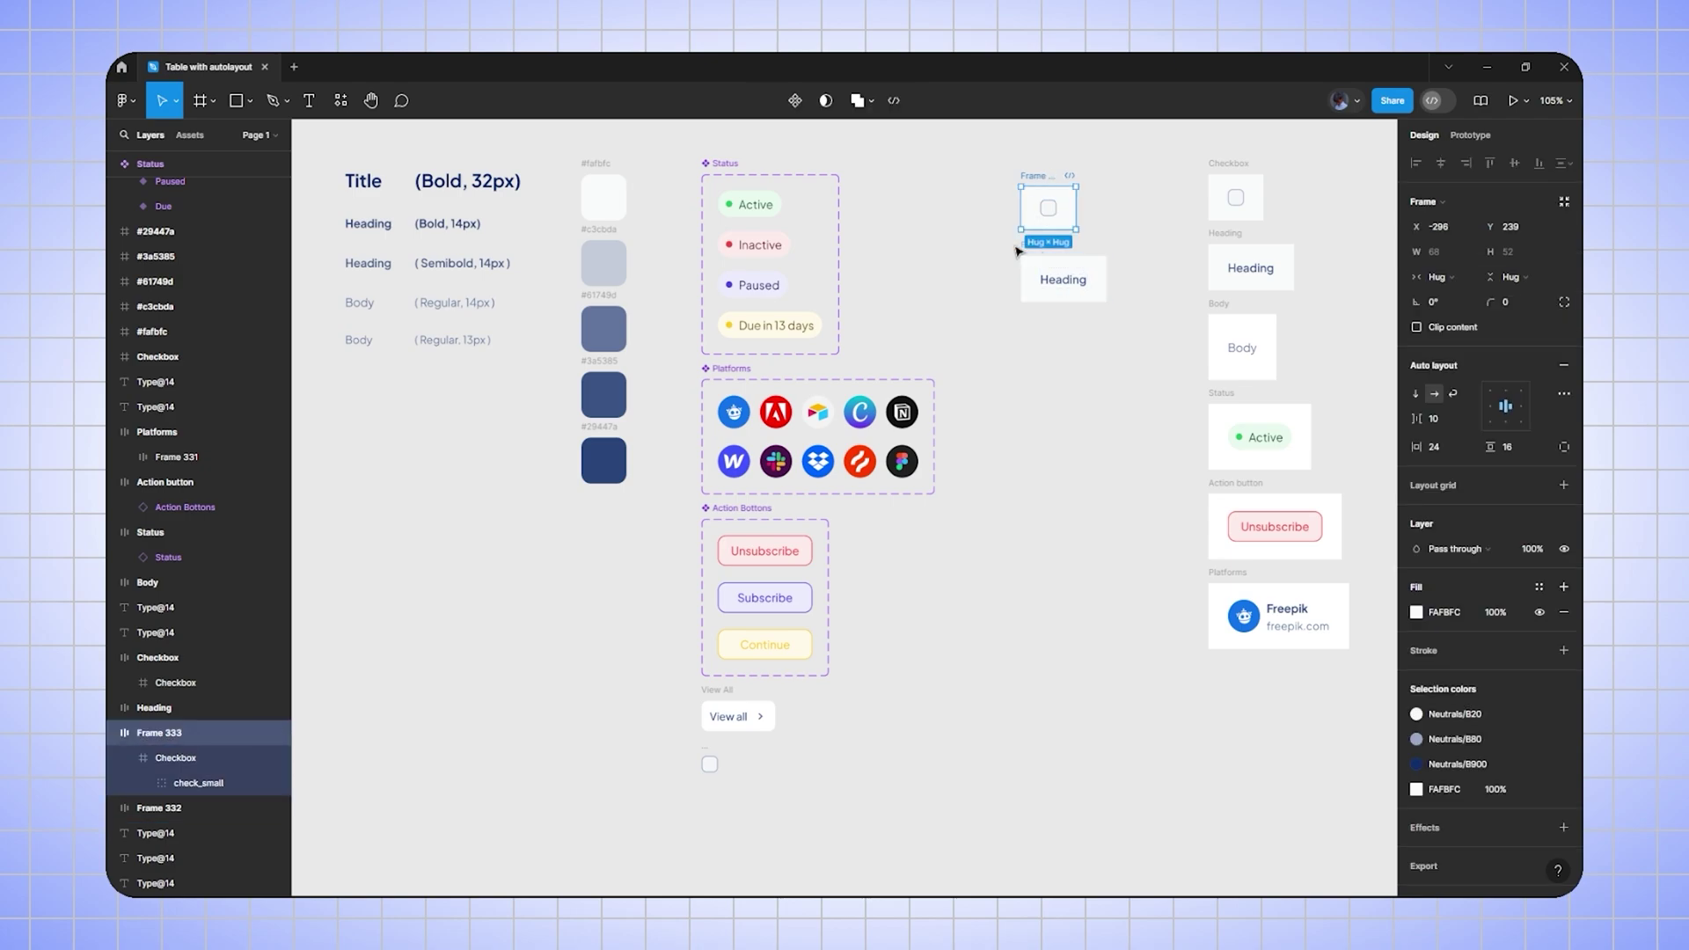
pyautogui.moveTo(994, 160); pyautogui.dragTo(1115, 341)
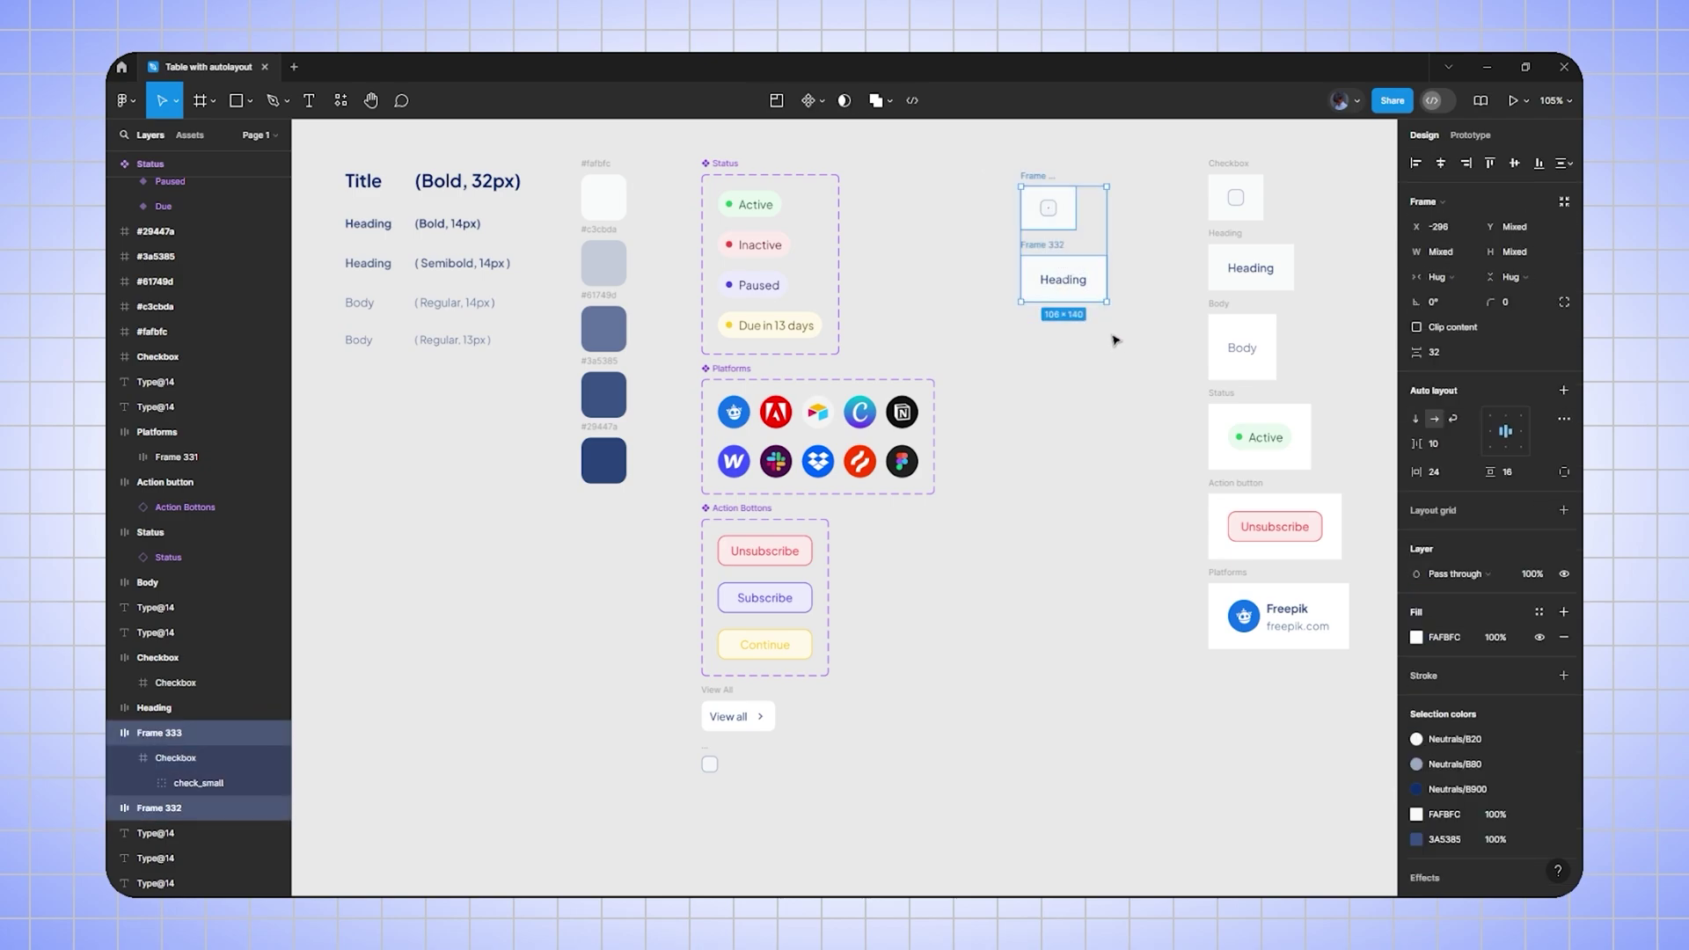
pyautogui.click(1530, 252)
pyautogui.write('5')
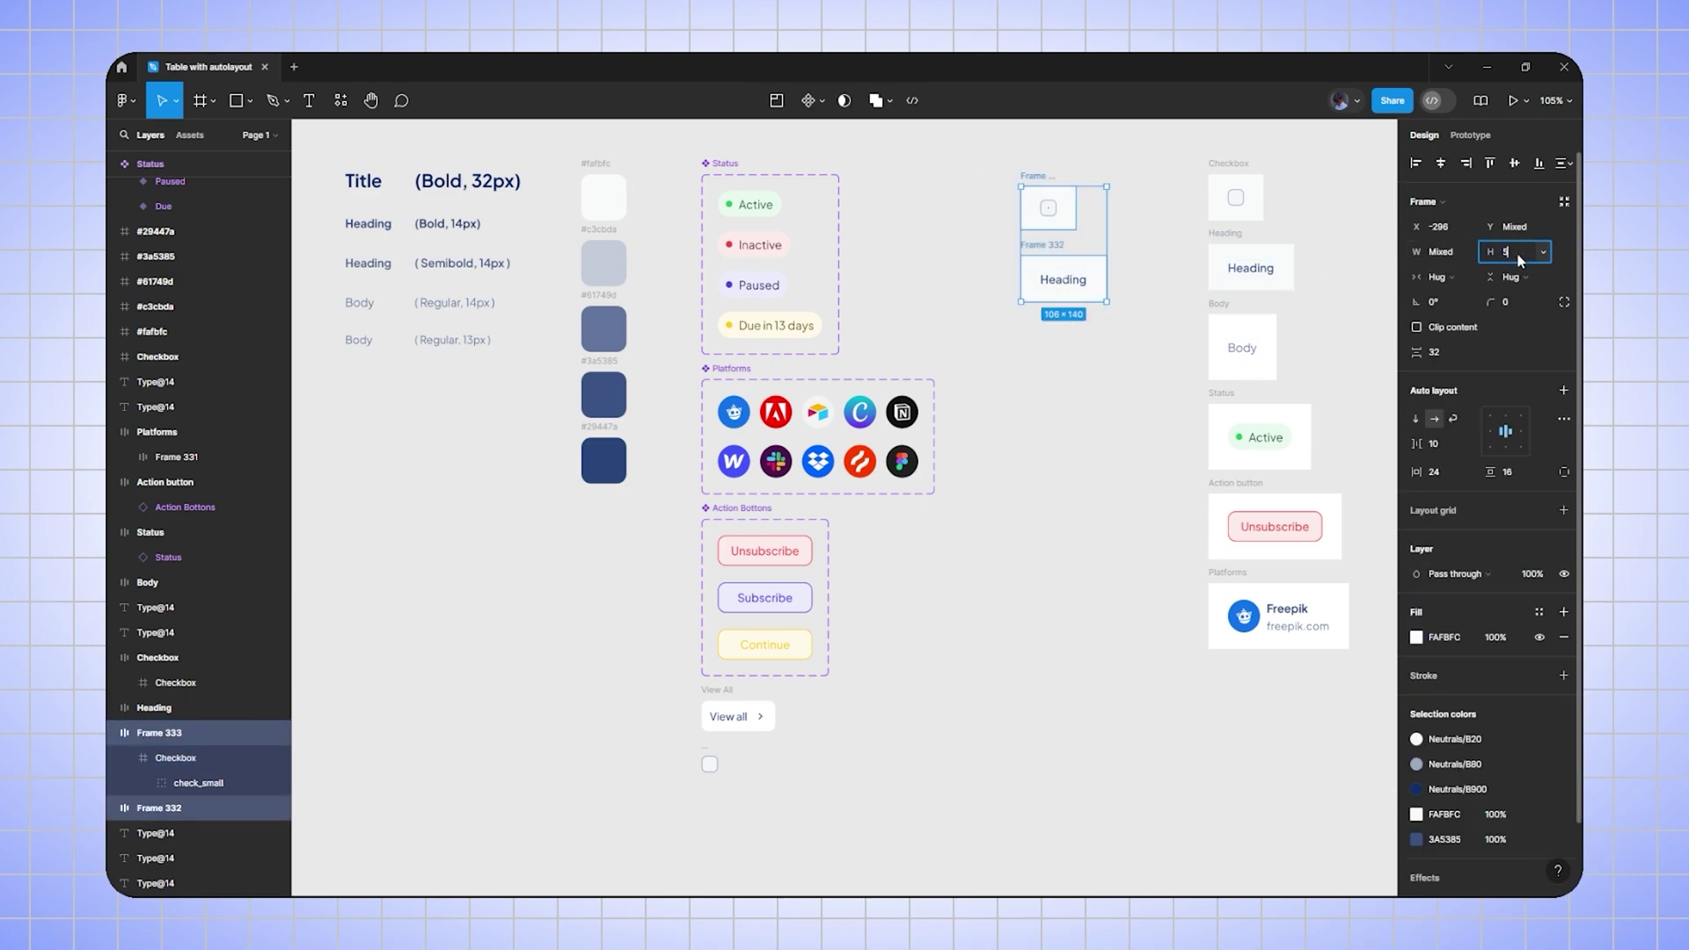
pyautogui.write('6')
pyautogui.press('Return')
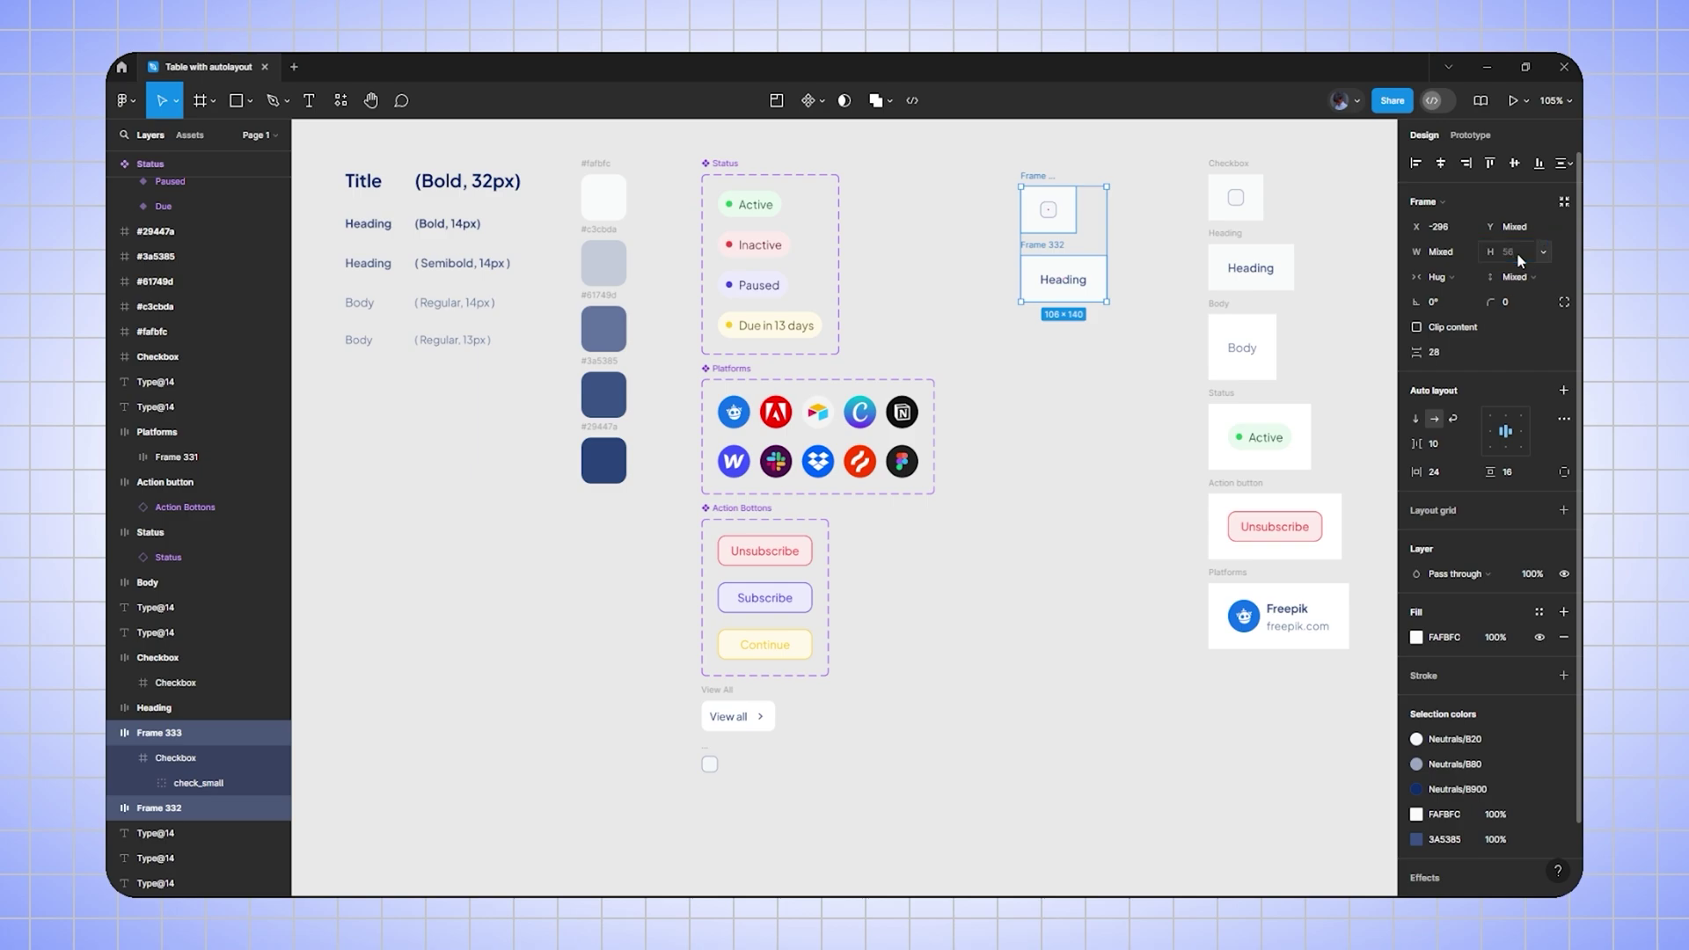
pyautogui.click(1033, 389)
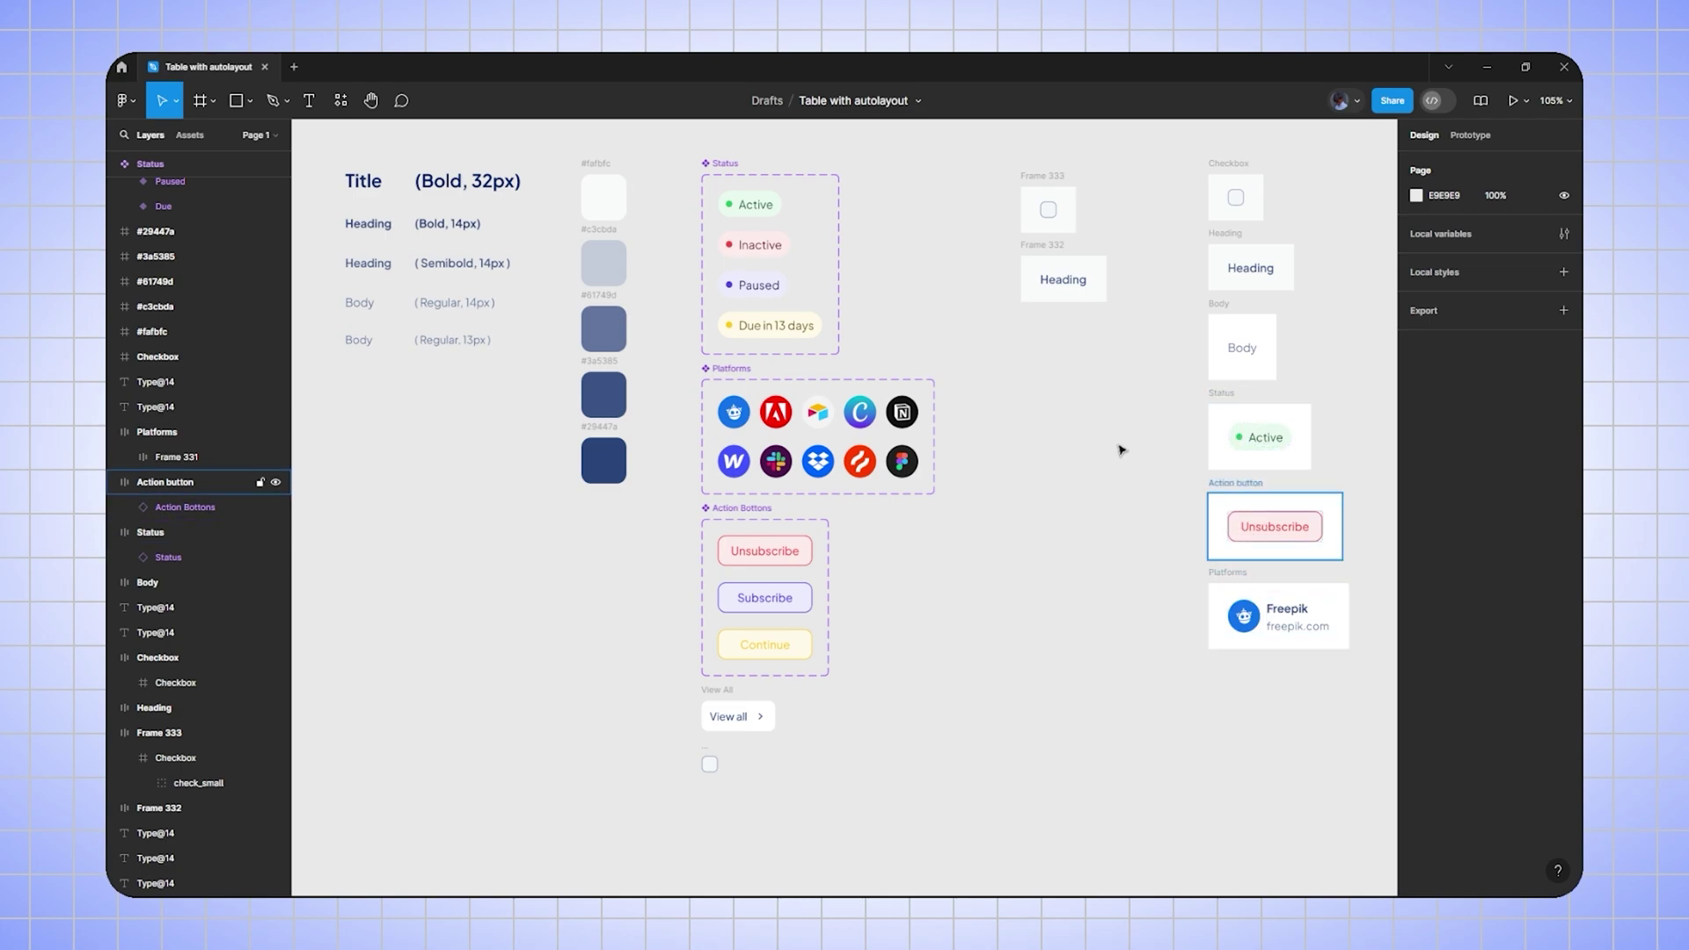
# - Rename the two frames 'Checkbox' and 'Heading'
pyautogui.click(1043, 179)
pyautogui.write('Che')
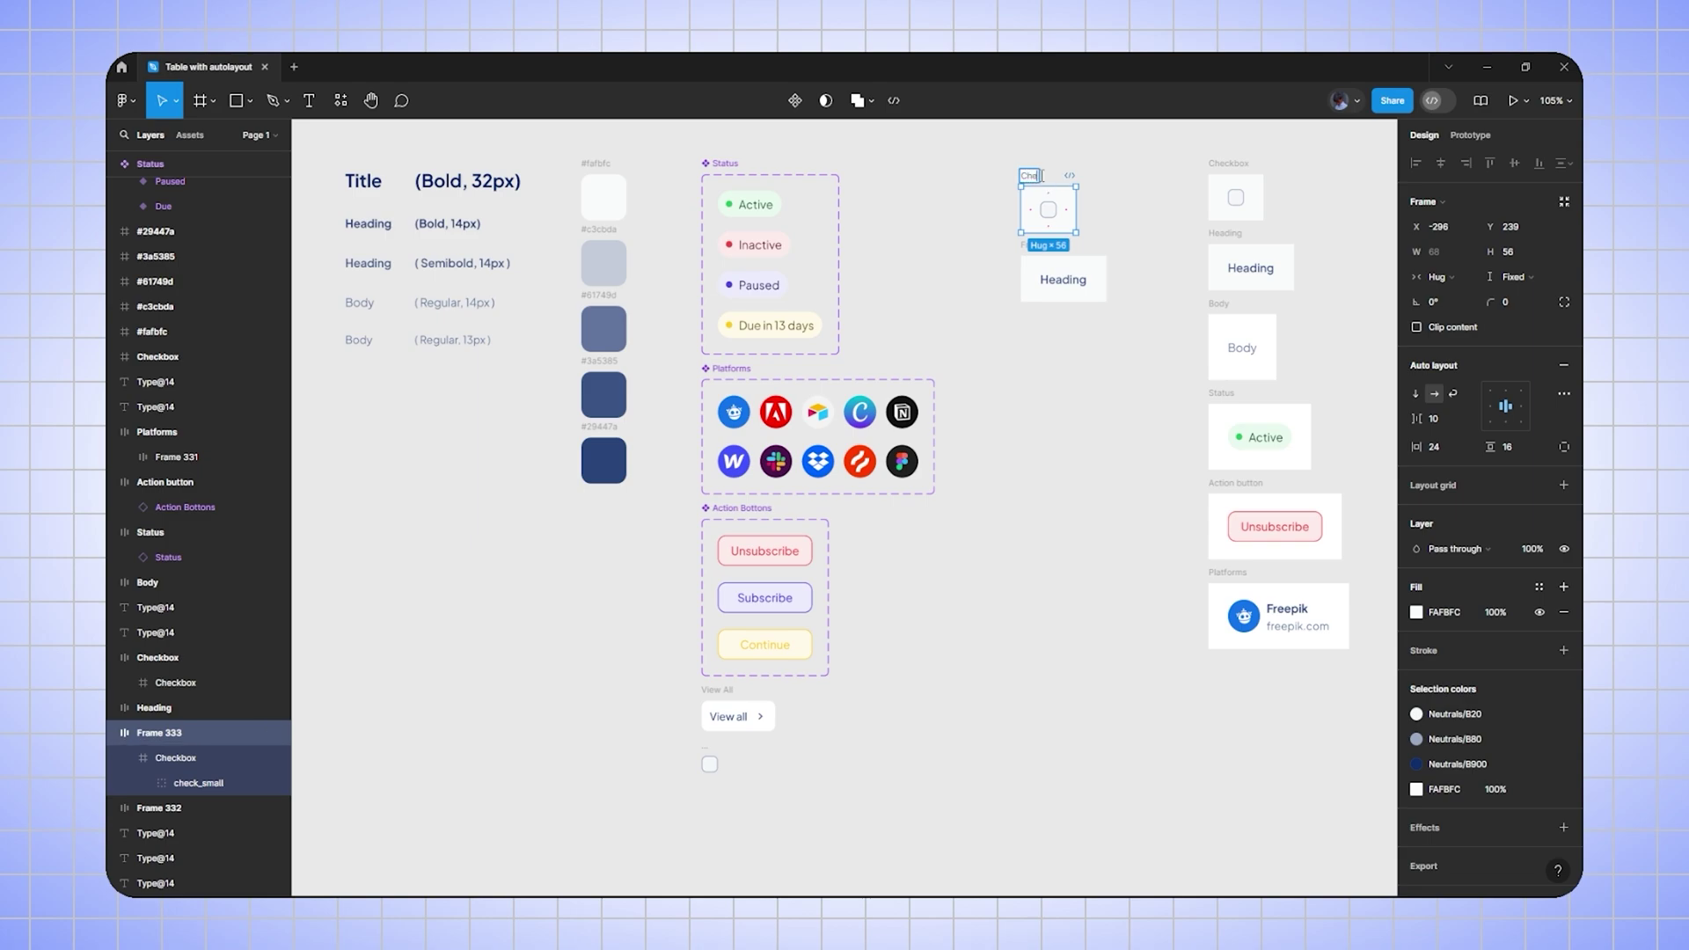
pyautogui.write('ckbox')
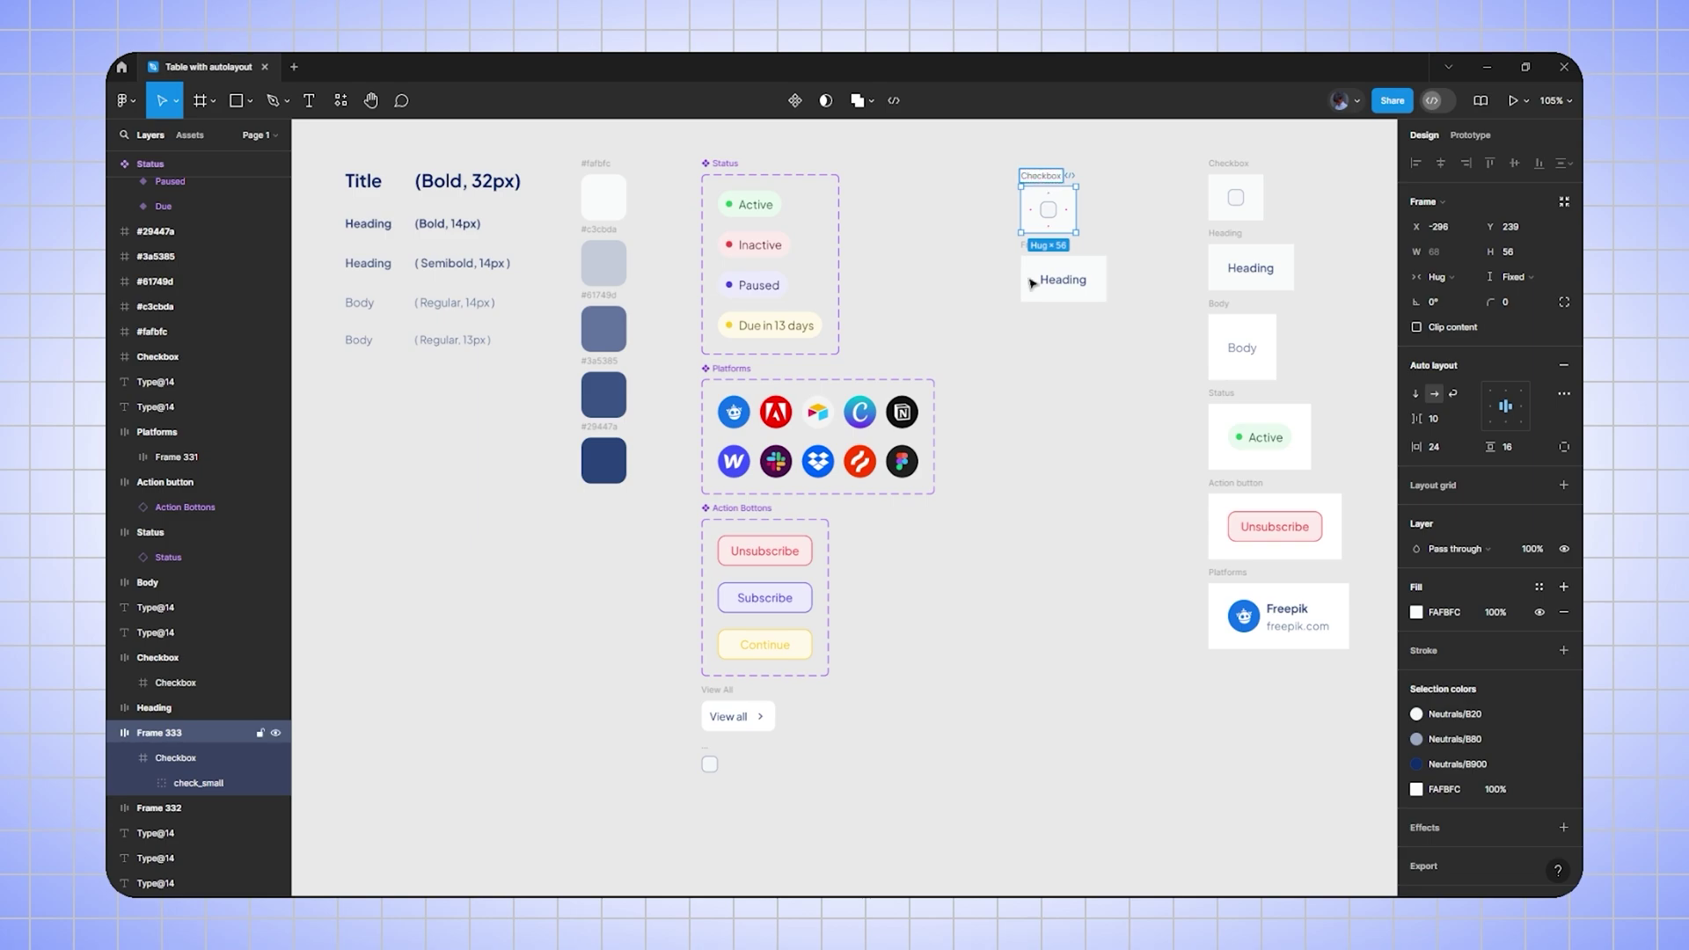
pyautogui.click(1026, 328)
pyautogui.doubleClick(1043, 247)
pyautogui.write('Heading')
pyautogui.press('Return')
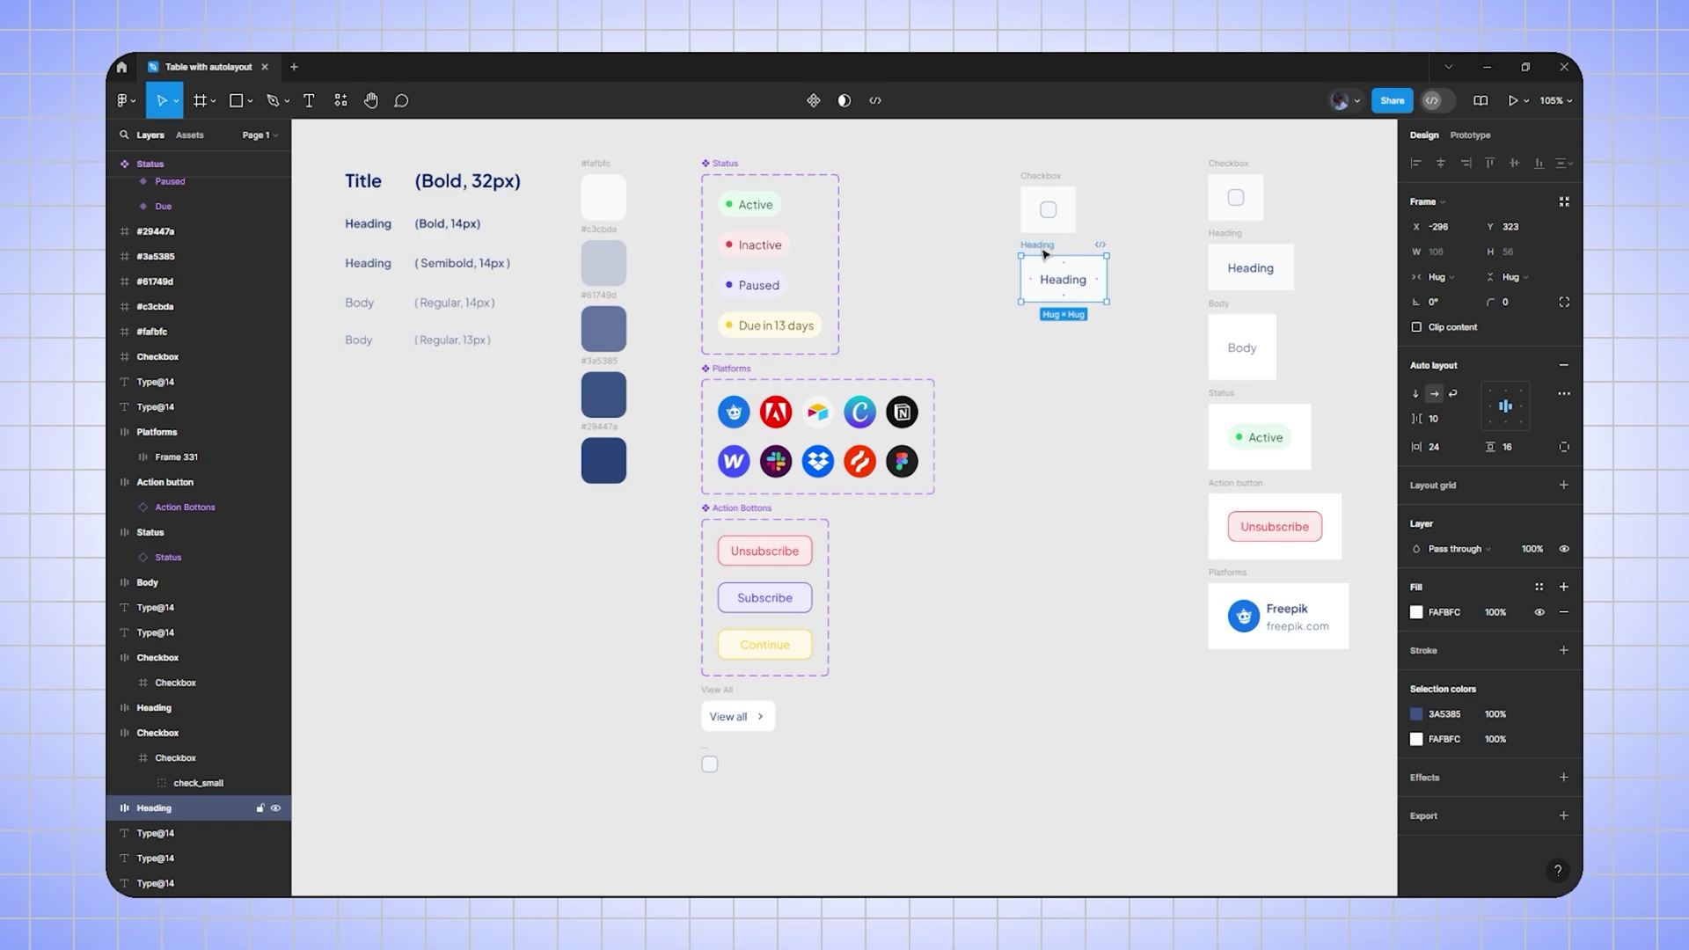
# - Duplicate the Body text sample and wrap it in auto layout with 24 by 16 padding
pyautogui.click(1027, 413)
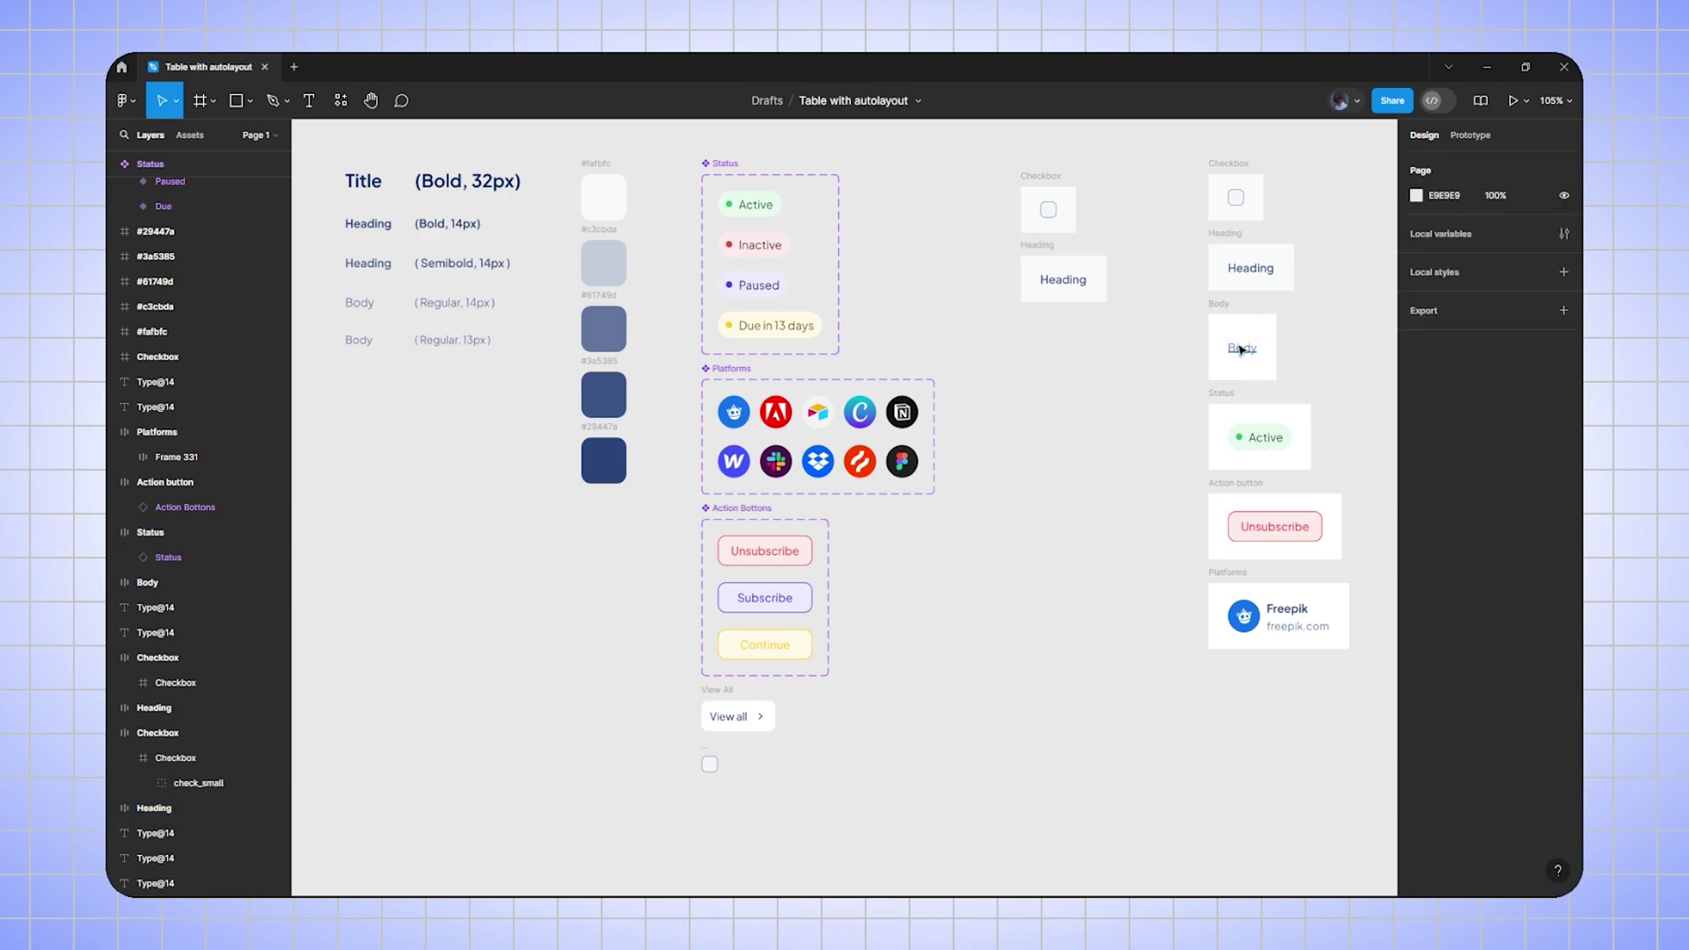
pyautogui.moveTo(359, 304); pyautogui.dragTo(1059, 366)
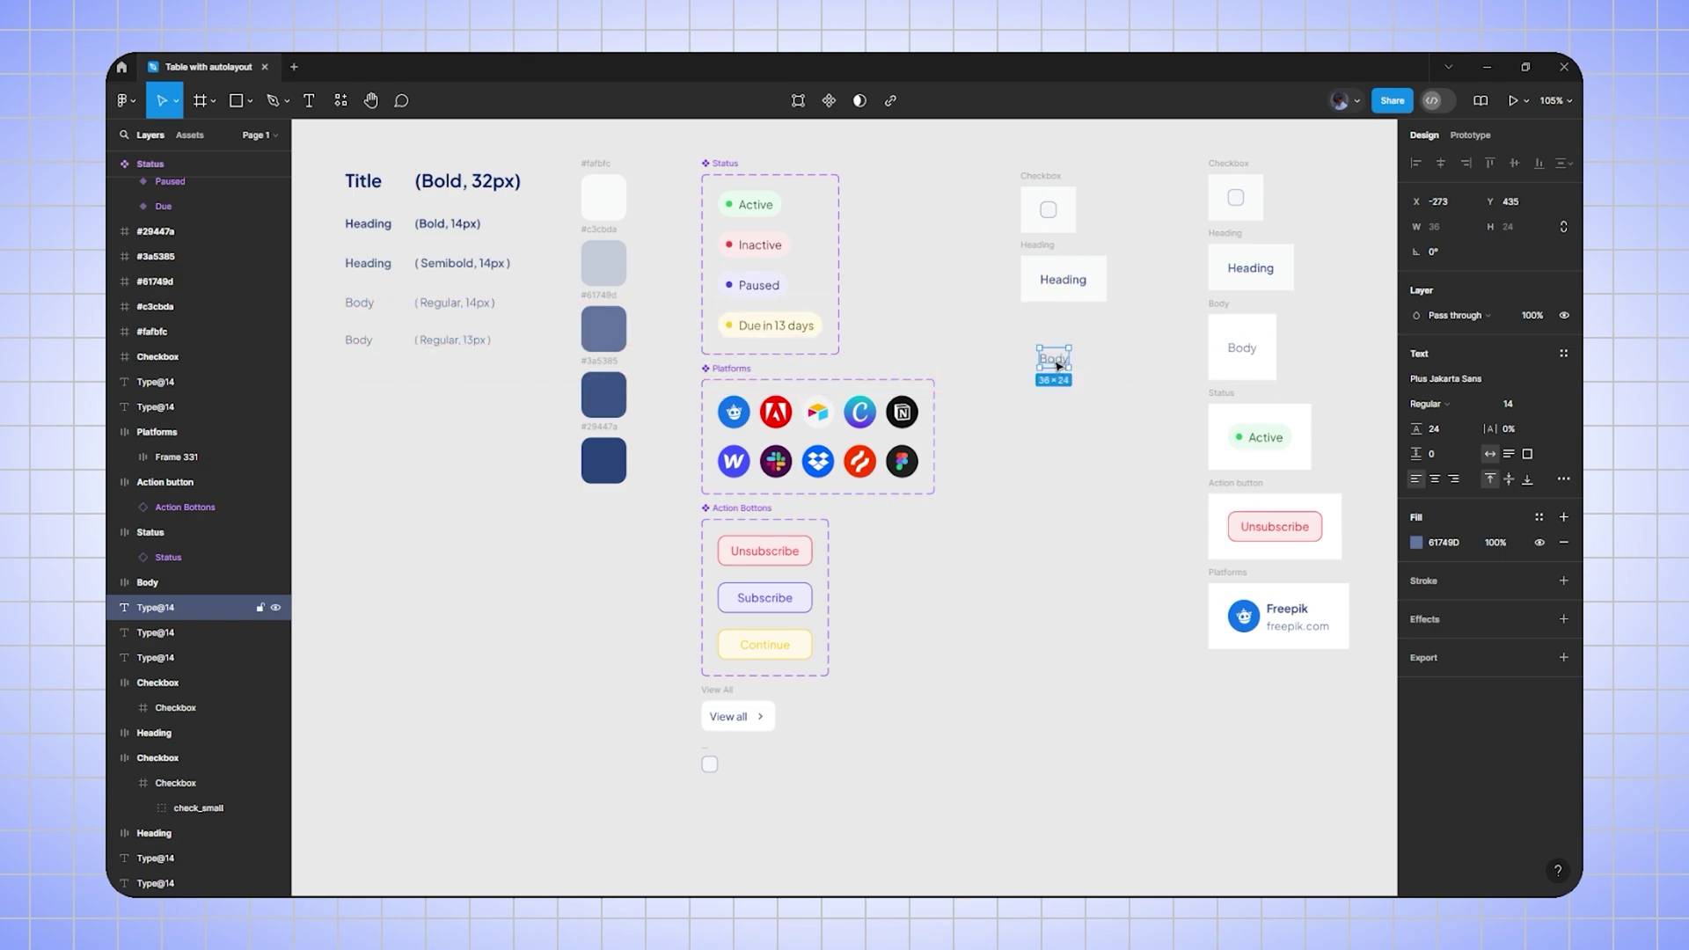
pyautogui.hotkey('shift', 'a')
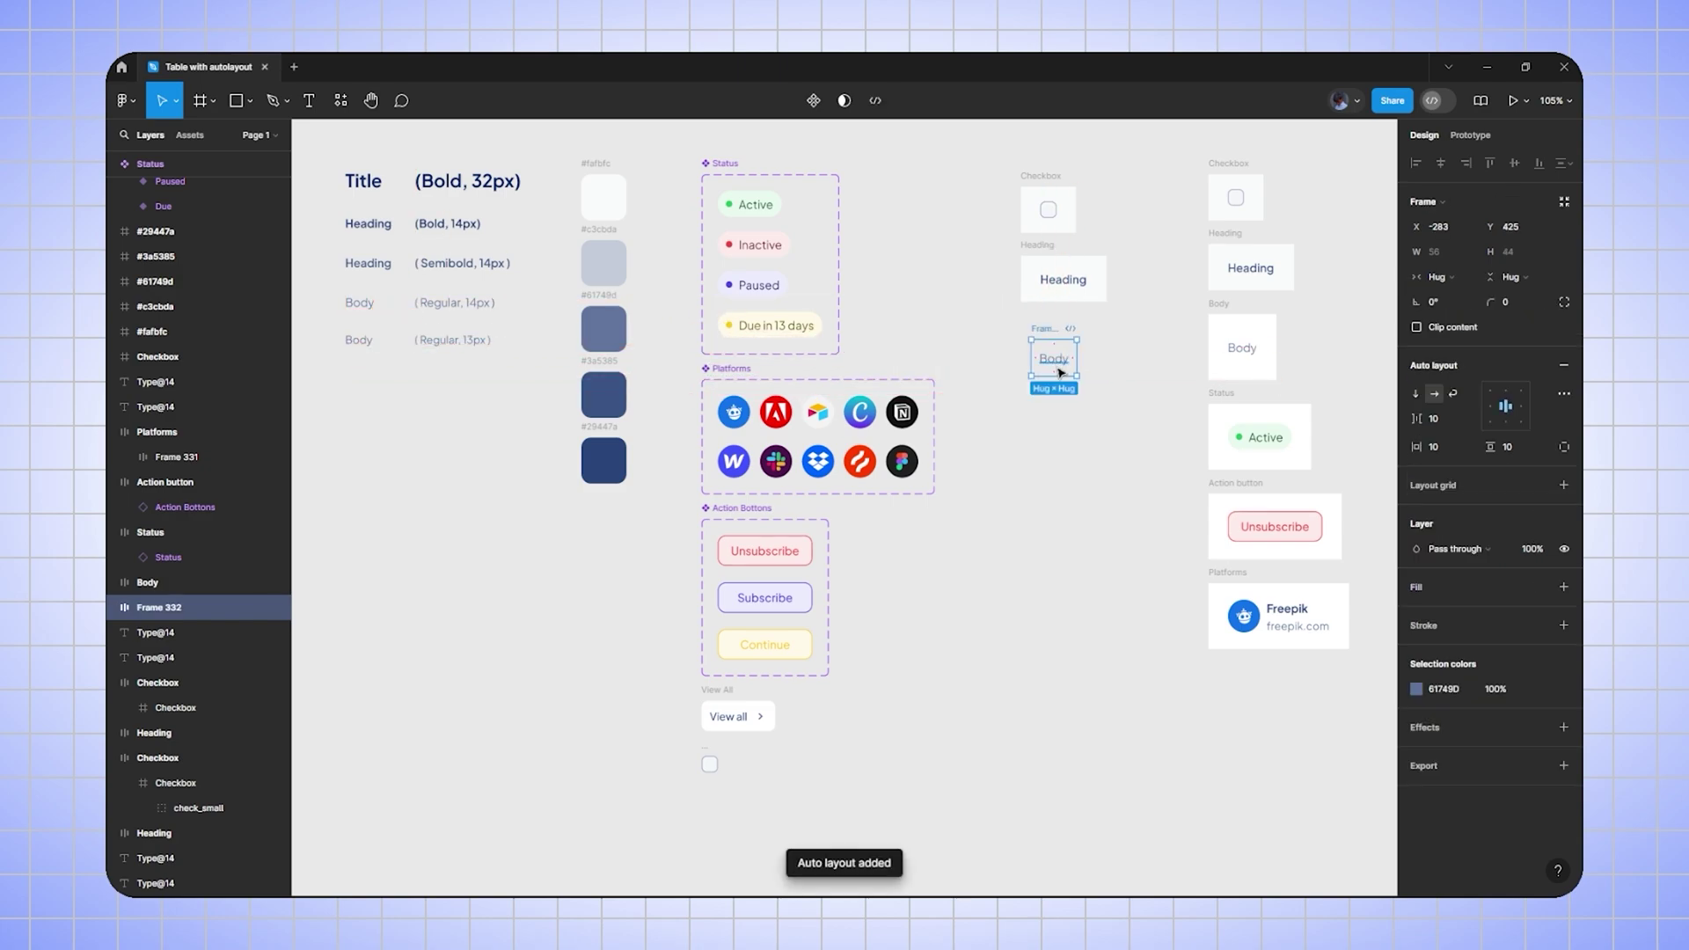
pyautogui.click(1446, 451)
pyautogui.write('24')
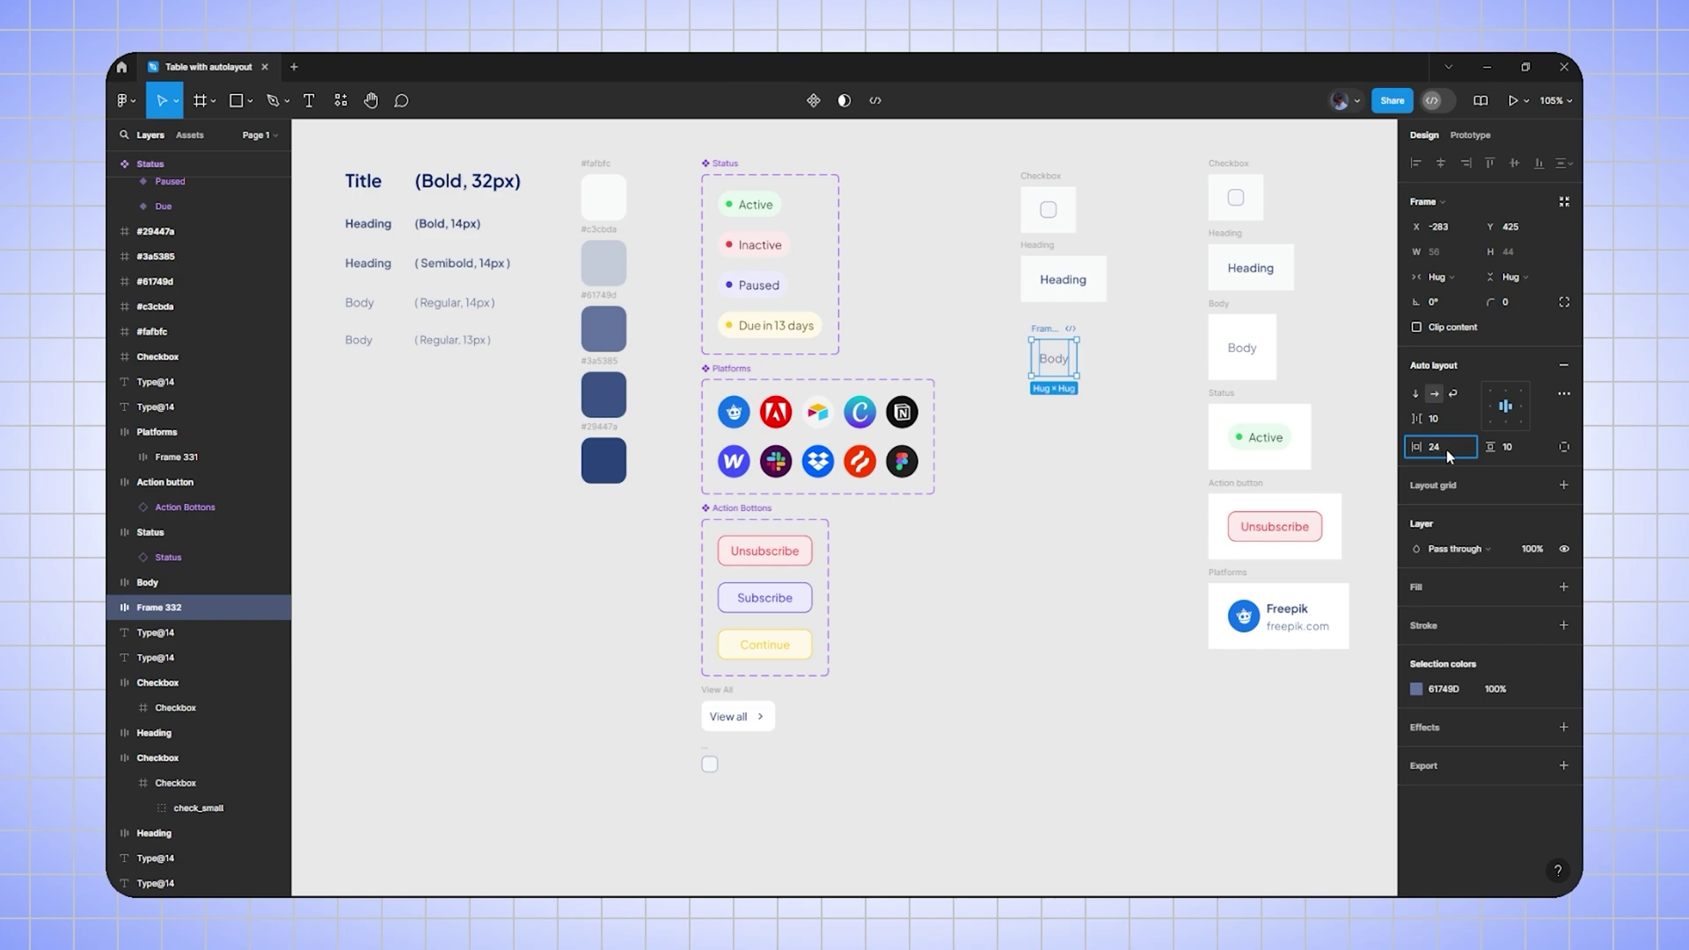
pyautogui.press('Tab')
pyautogui.write('16')
pyautogui.press('Return')
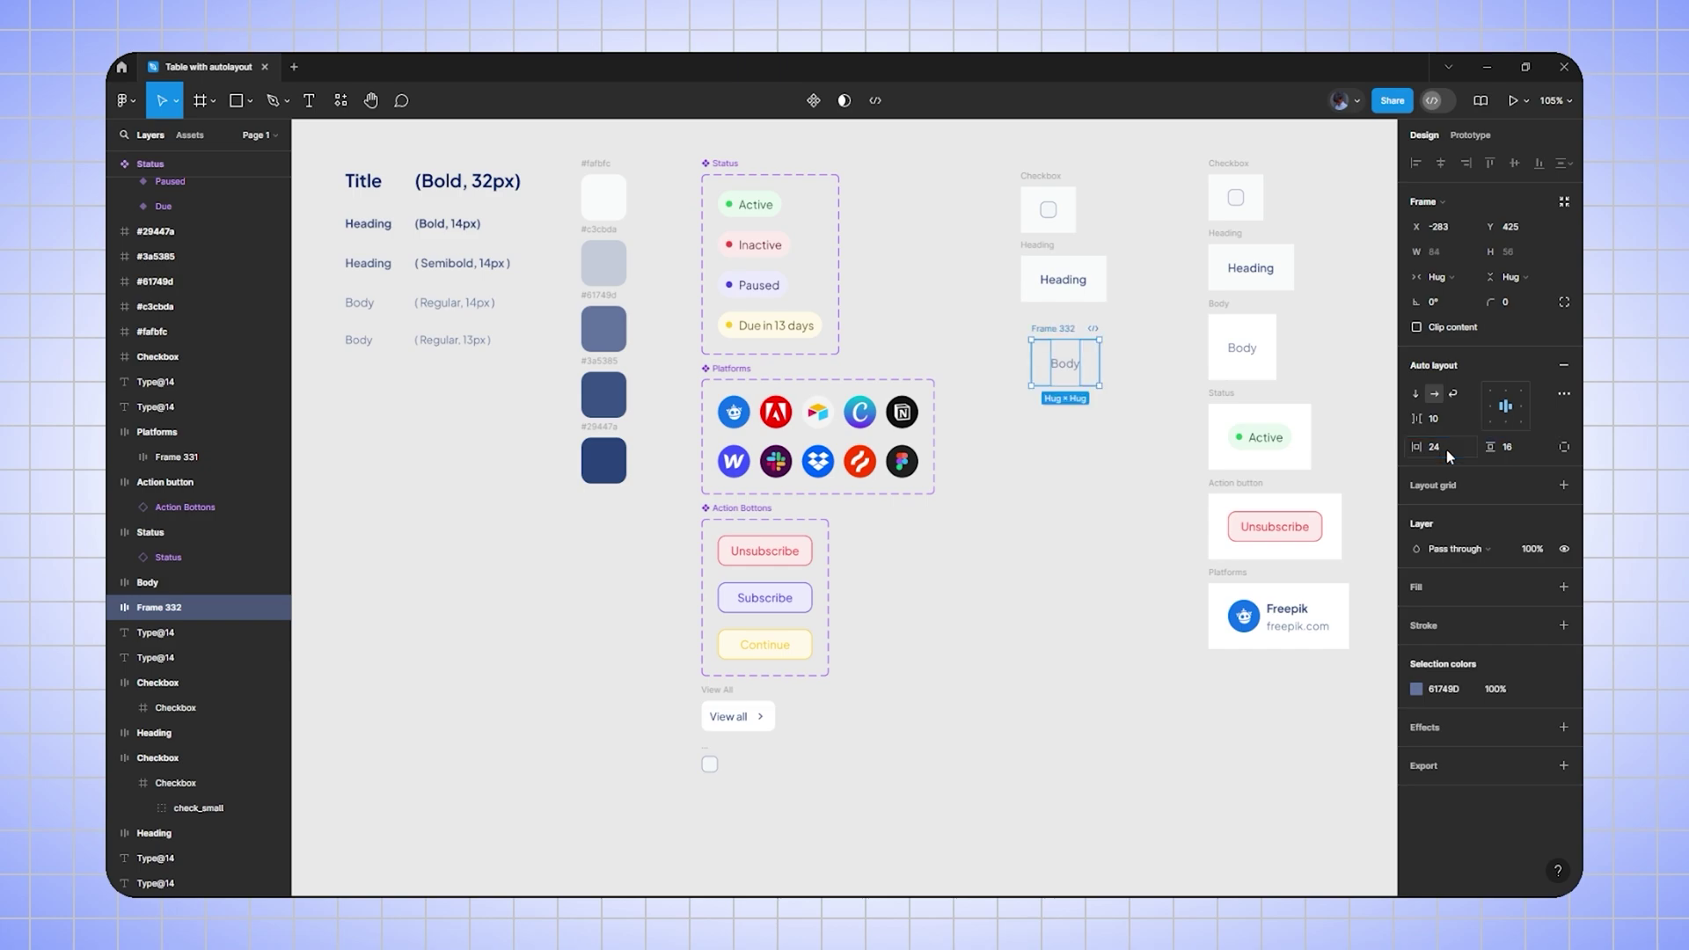
# - Give the Body frame a white fill, align it left, and set its height to 80
pyautogui.click(1437, 595)
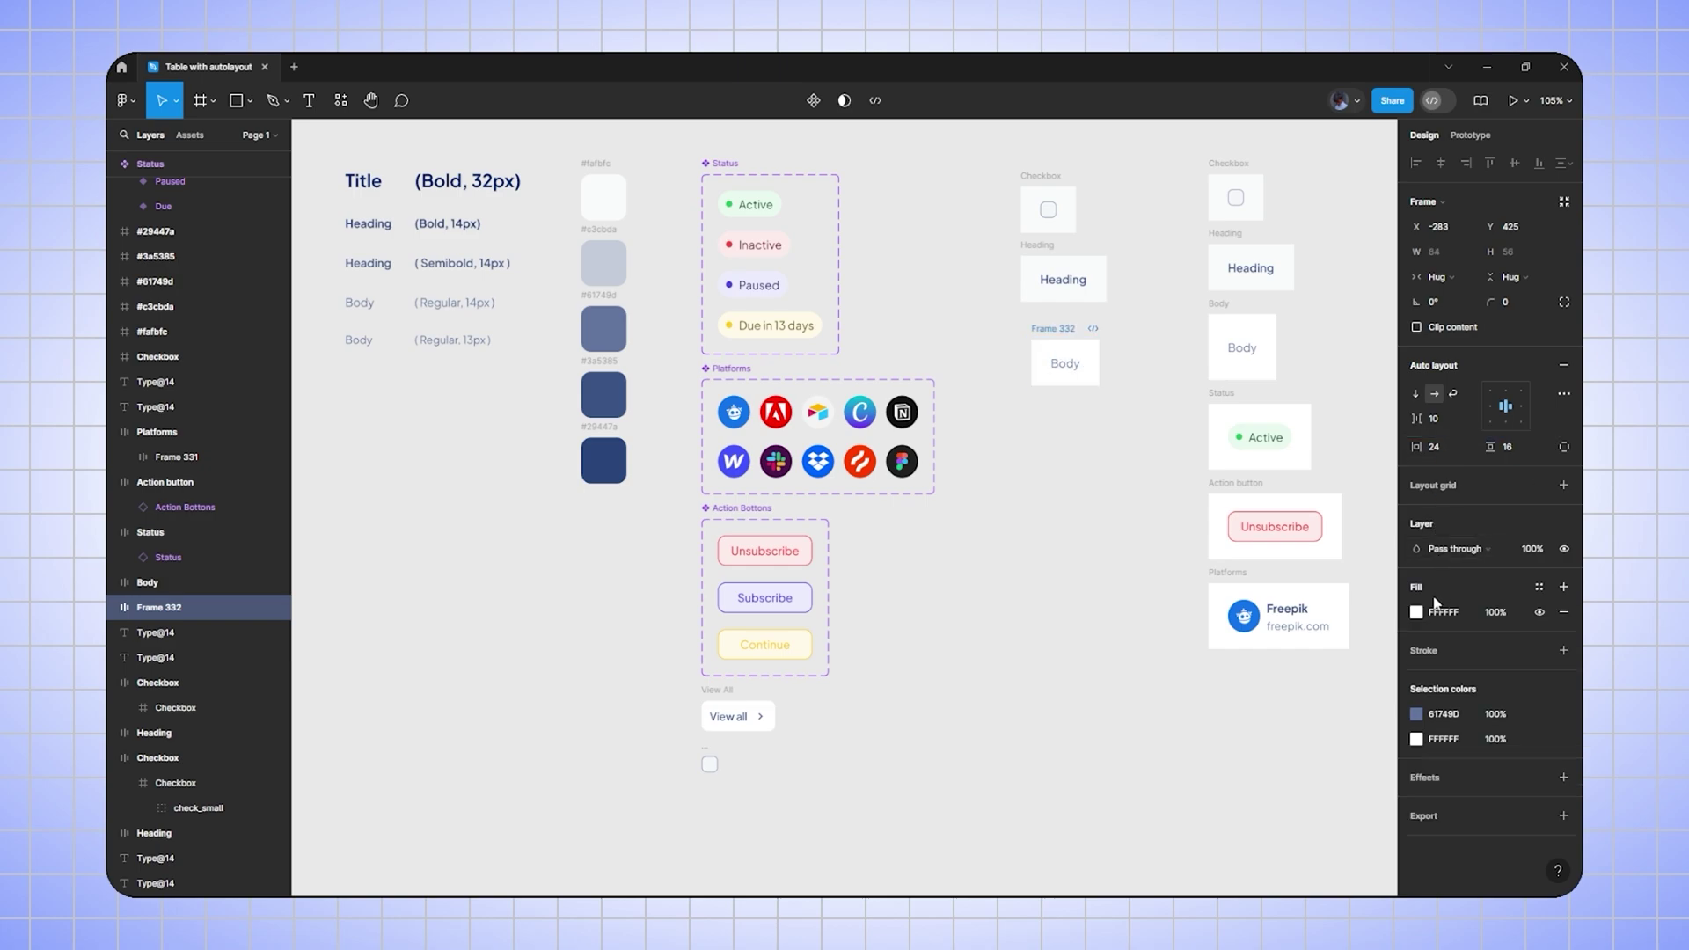
pyautogui.click(1045, 573)
pyautogui.moveTo(1055, 332); pyautogui.dragTo(1046, 334)
pyautogui.click(1516, 253)
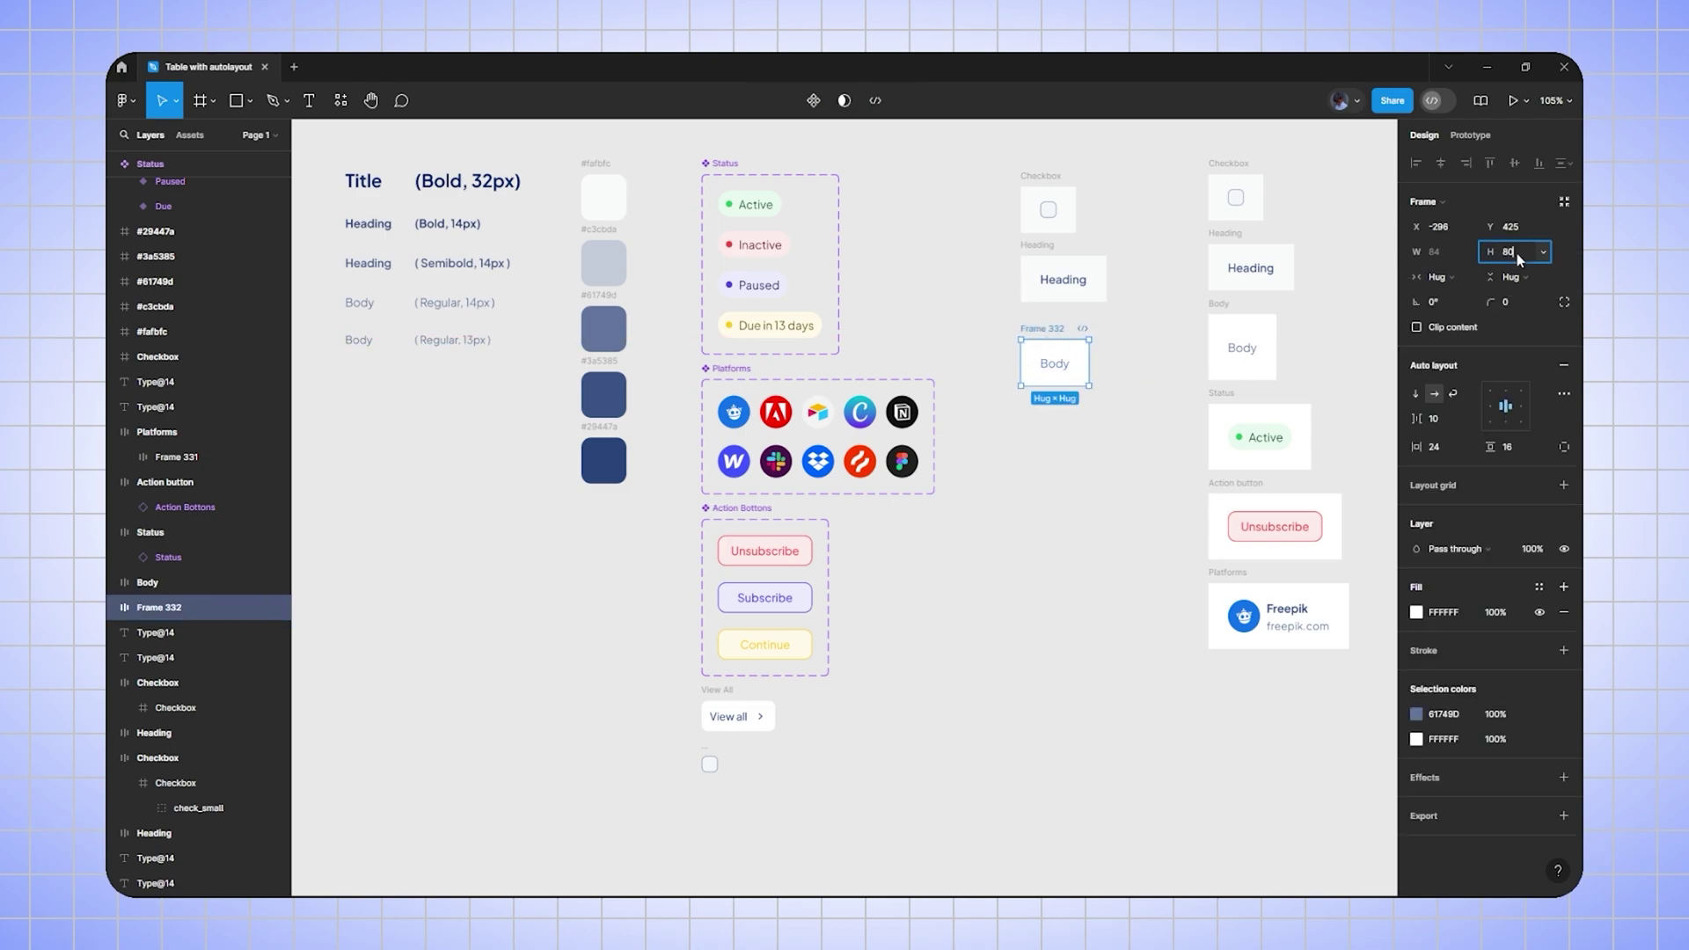
pyautogui.write('80')
pyautogui.press('Return')
pyautogui.click(1090, 497)
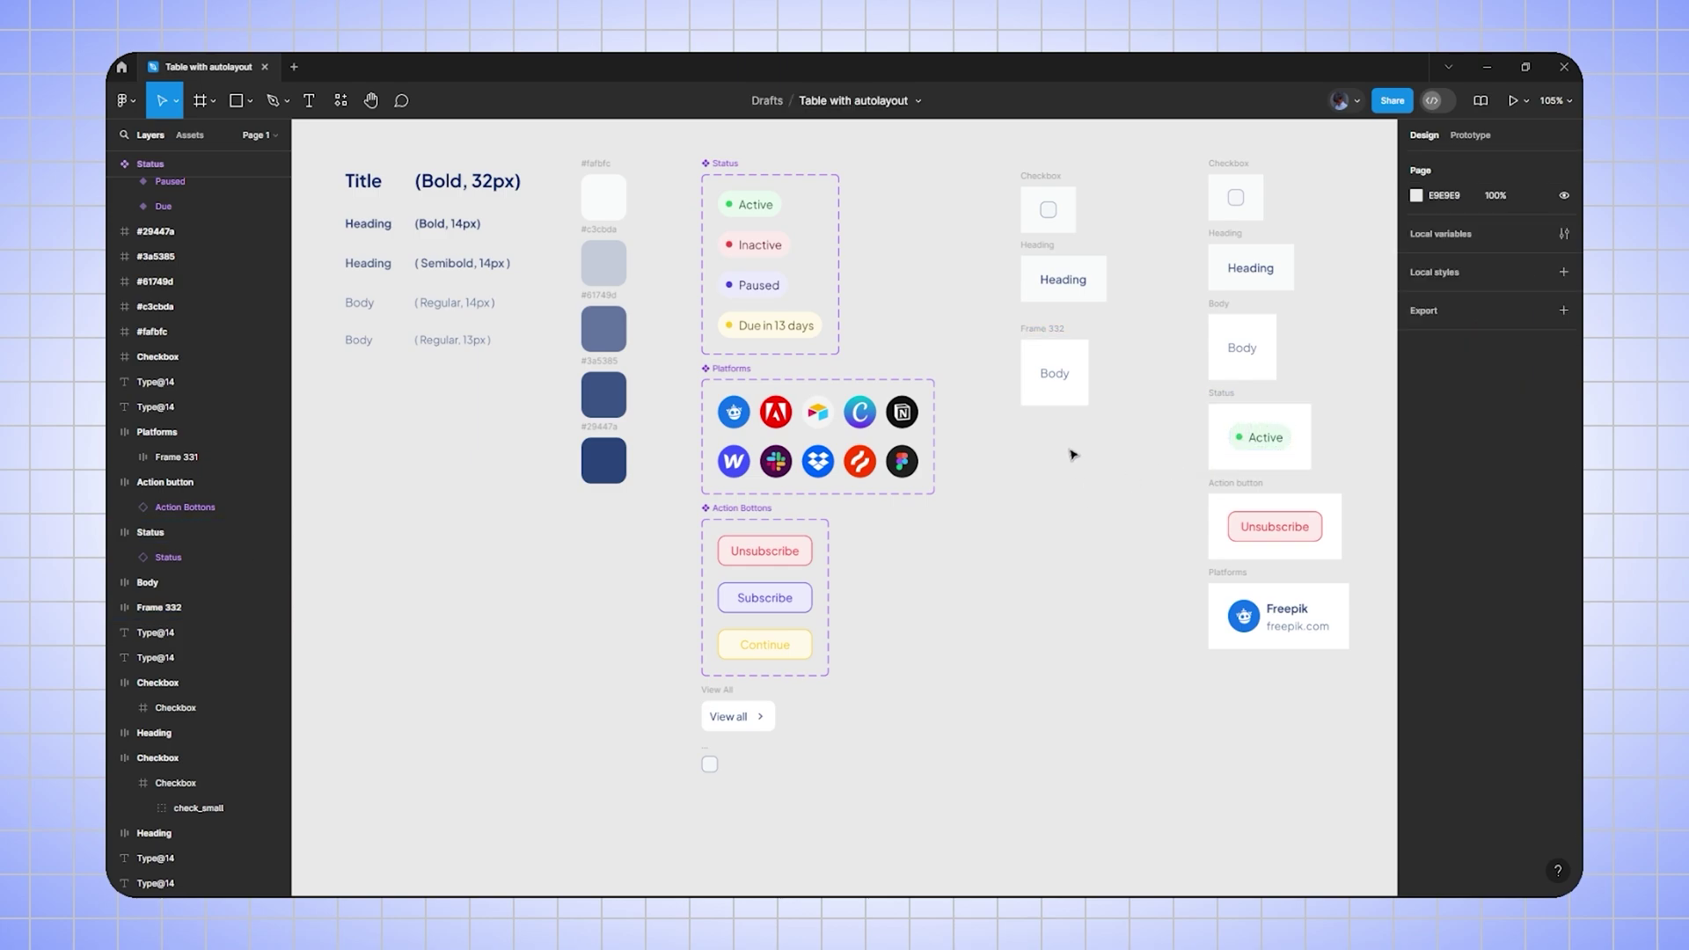
pyautogui.click(1052, 337)
# - Name the frame 'Body', then duplicate it below and name the copy 'Status'
pyautogui.doubleClick(1053, 327)
pyautogui.write('Body')
pyautogui.press('Return')
pyautogui.moveTo(1036, 335); pyautogui.dragTo(1036, 431)
pyautogui.doubleClick(1033, 427)
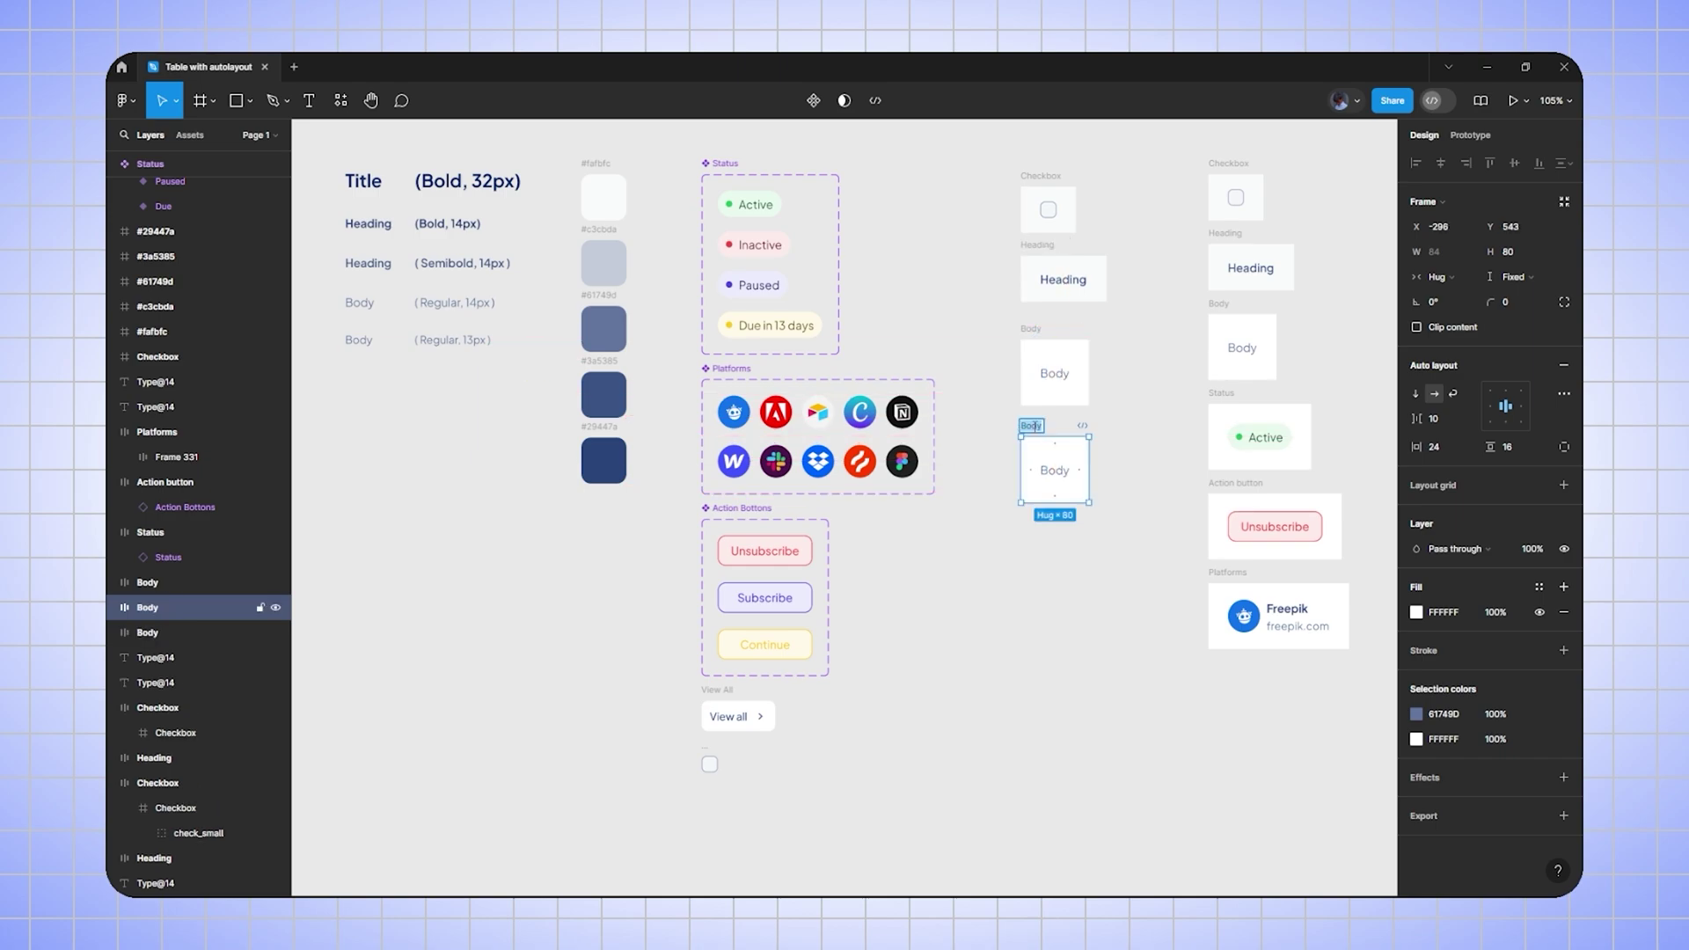
pyautogui.write('Status')
pyautogui.click(1003, 550)
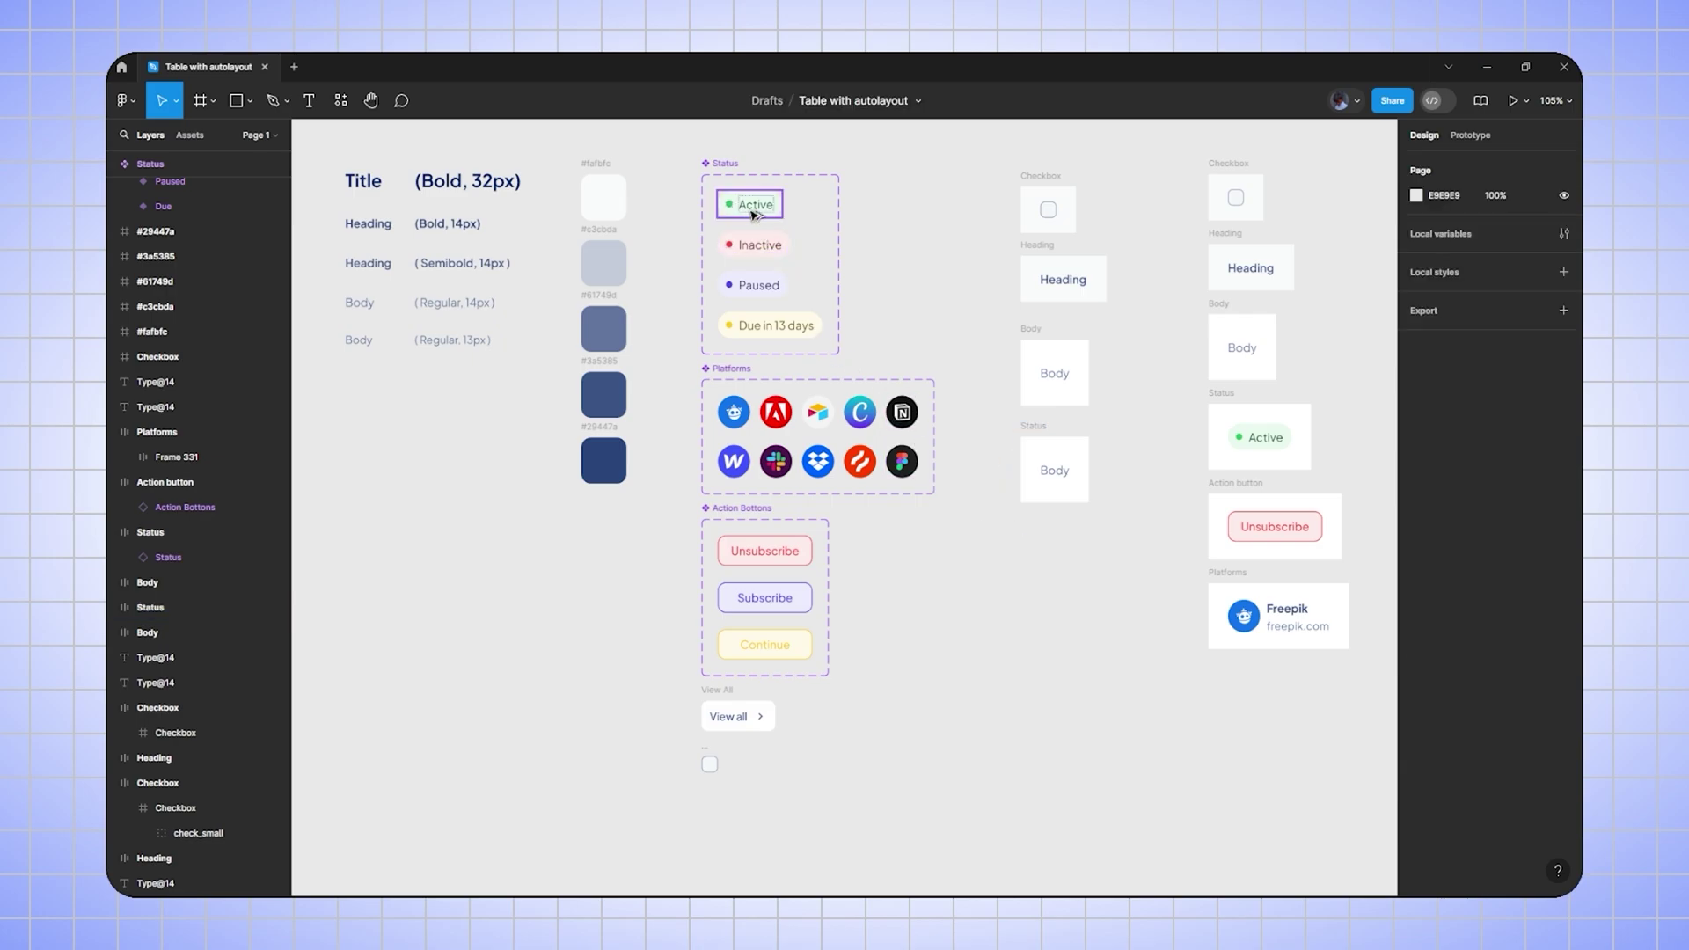
# - Put a copy of the Active status chip in the Status cell and delete its Body text
pyautogui.moveTo(757, 216); pyautogui.dragTo(1083, 475)
pyautogui.click(1139, 588)
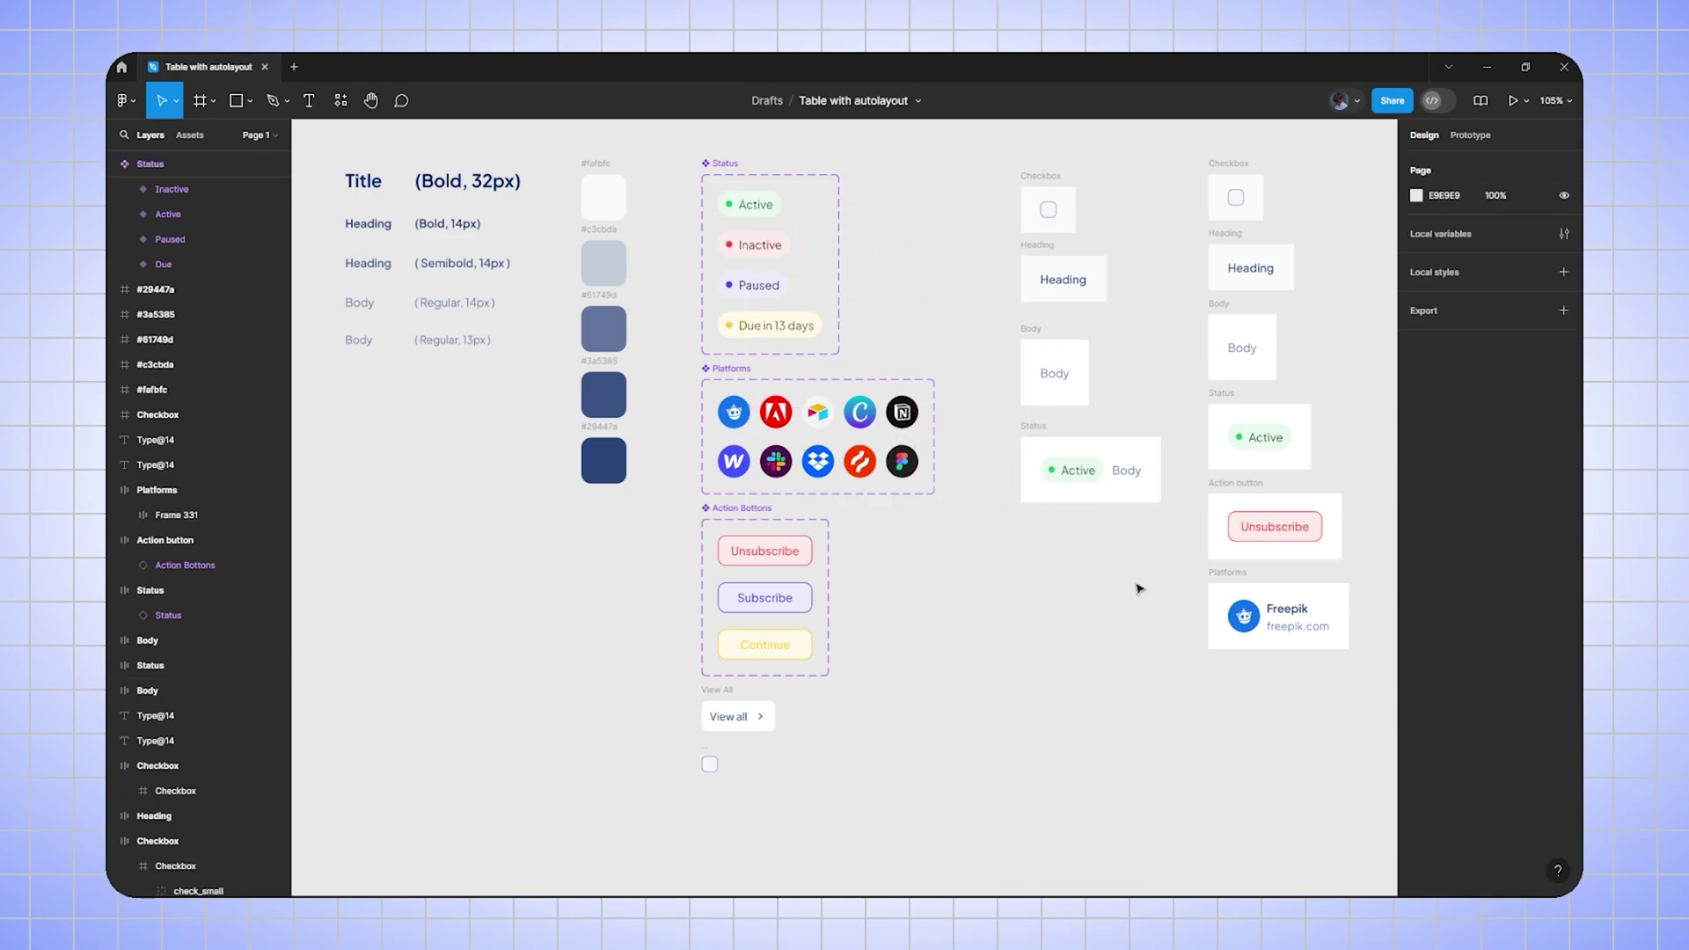
pyautogui.click(1132, 478)
pyautogui.press('Delete')
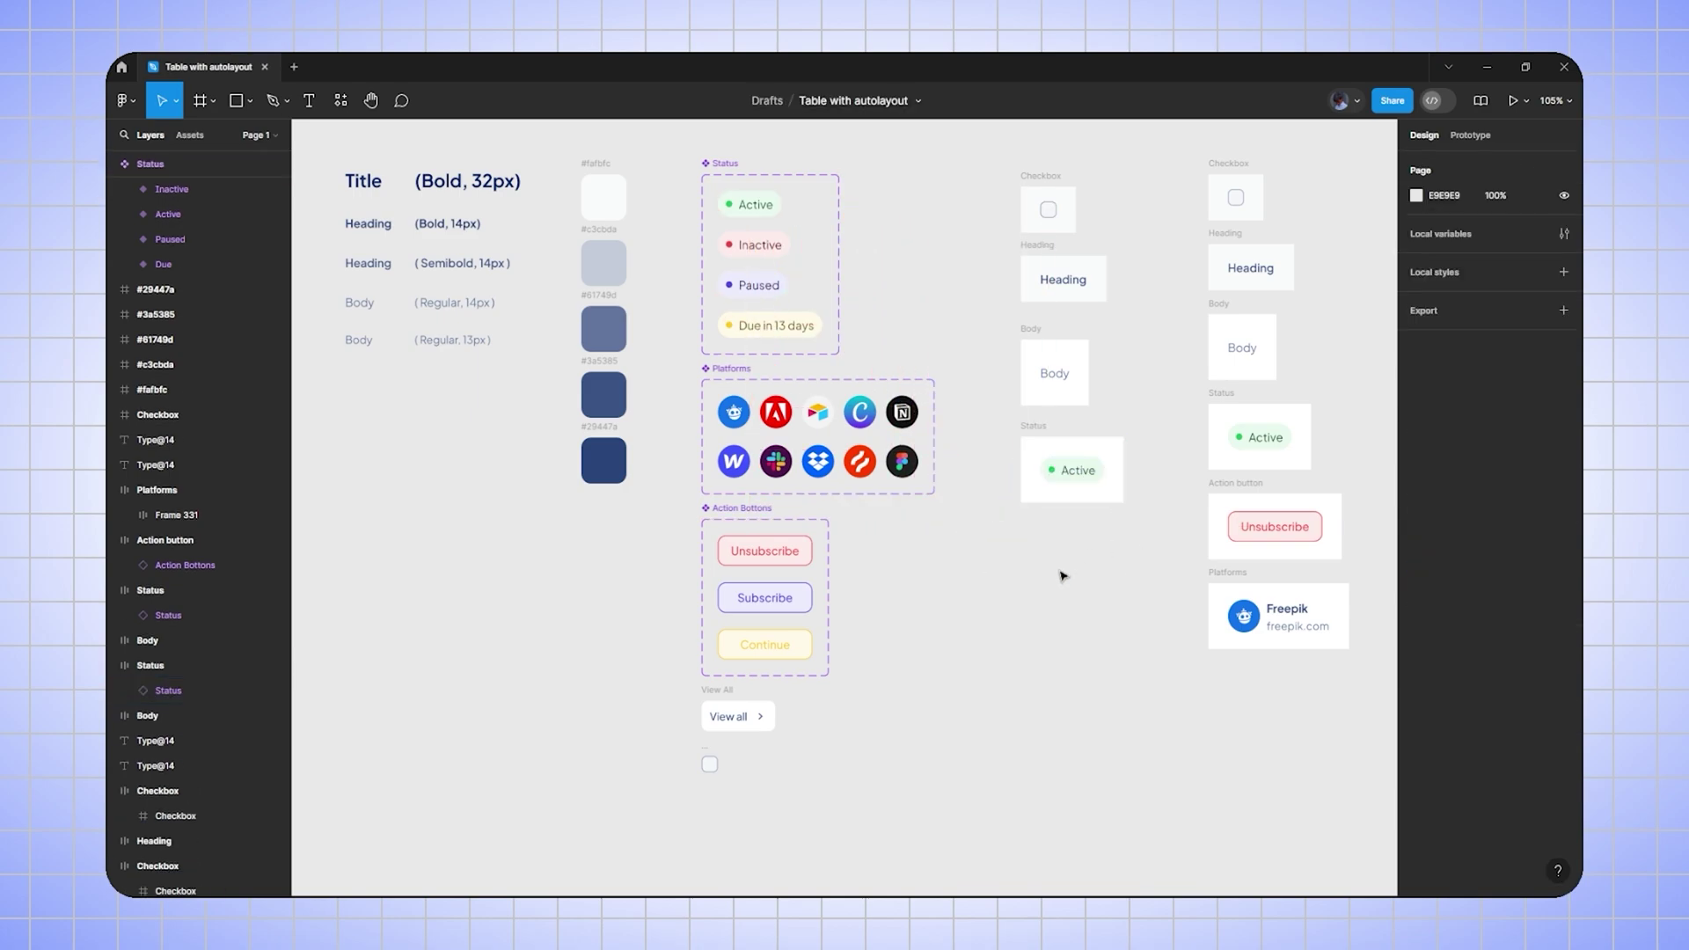
# - Duplicate the Status cell below it and name the copy 'ACtion button'
pyautogui.click(1036, 427)
pyautogui.moveTo(1035, 427); pyautogui.dragTo(1036, 518)
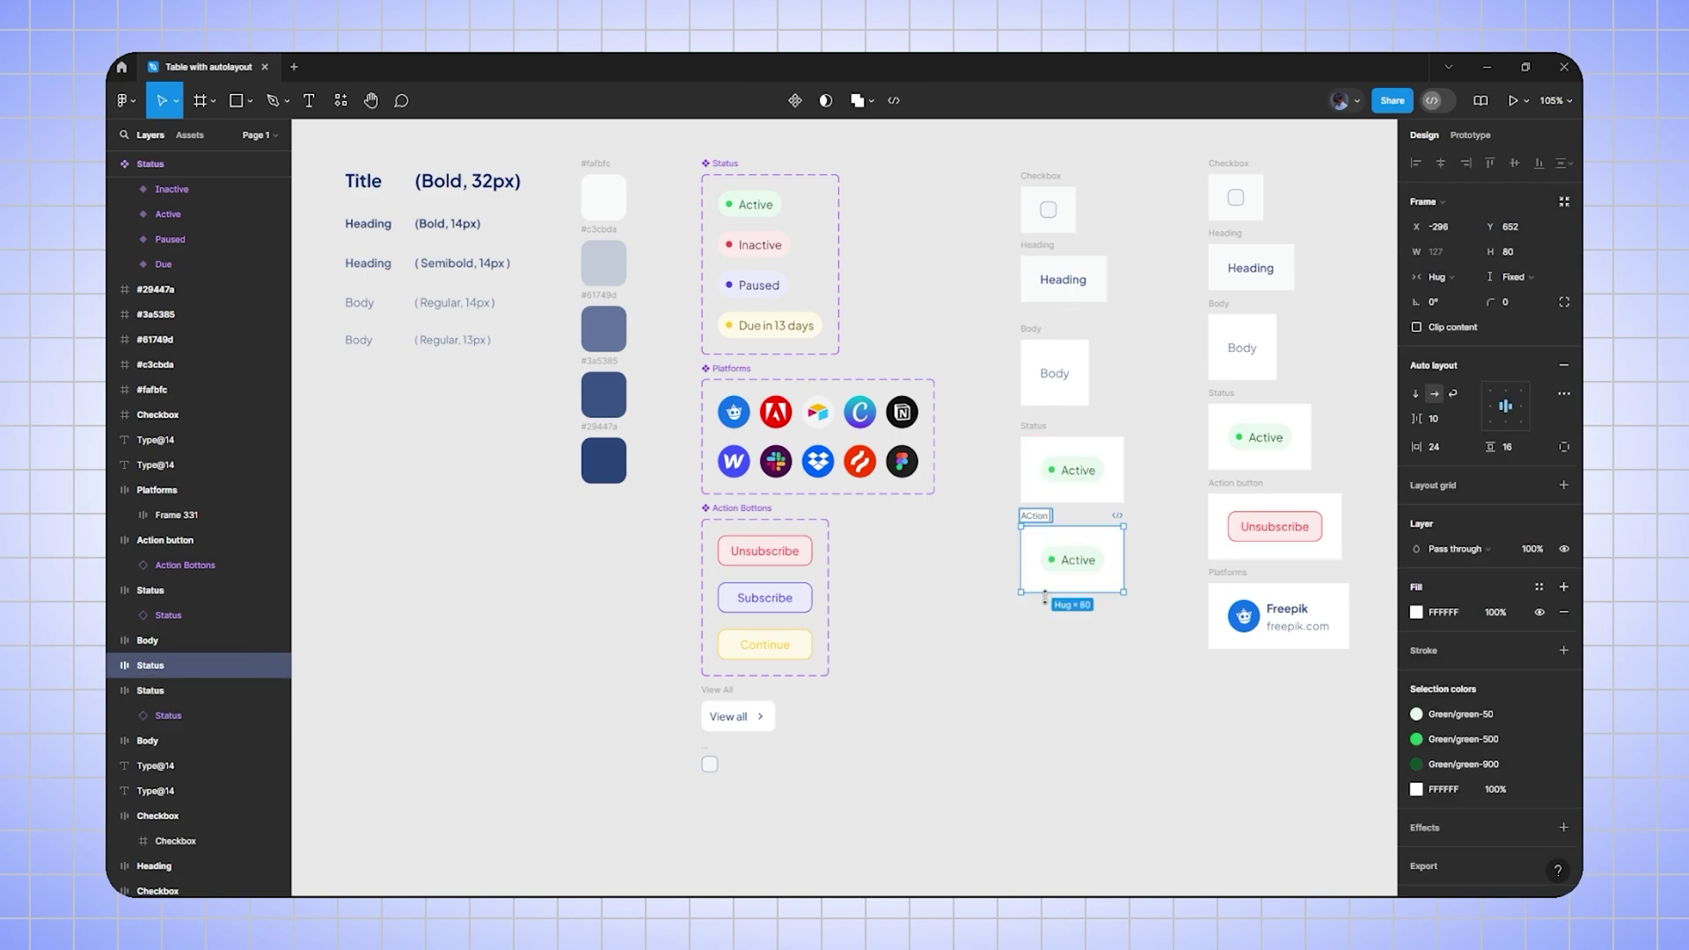
pyautogui.press('Return')
pyautogui.click(1048, 684)
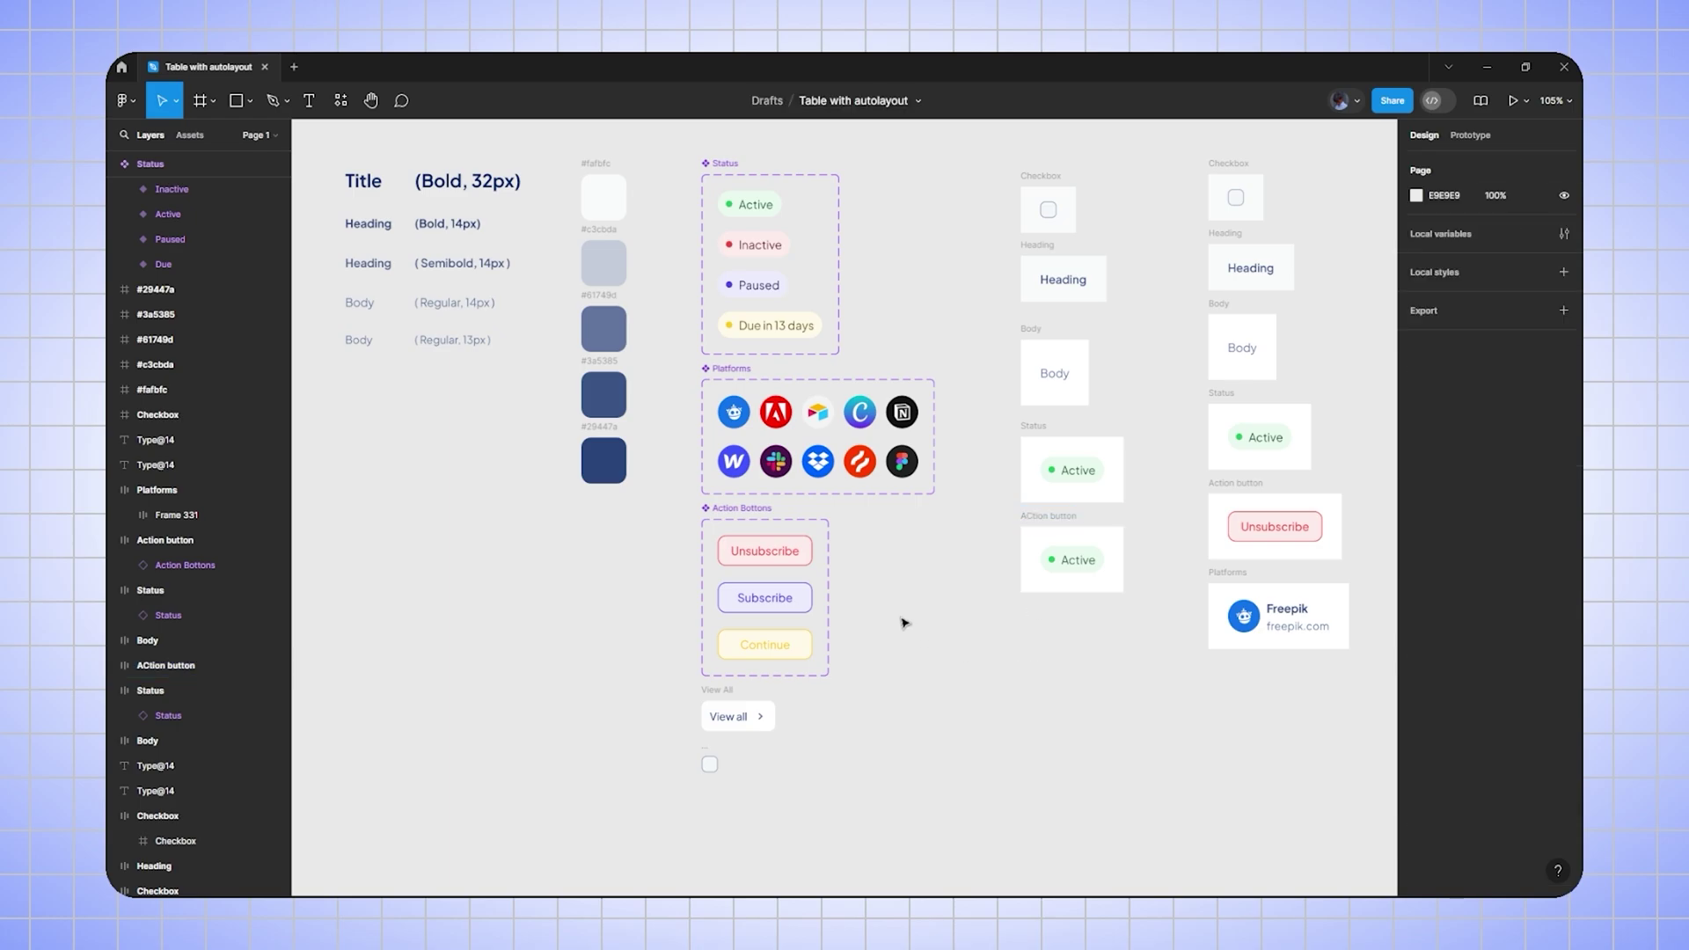
# - Replace the Active chip with the red Unsubscribe button and copy the Freepik logo onto the canvas
pyautogui.moveTo(774, 551); pyautogui.dragTo(1055, 563)
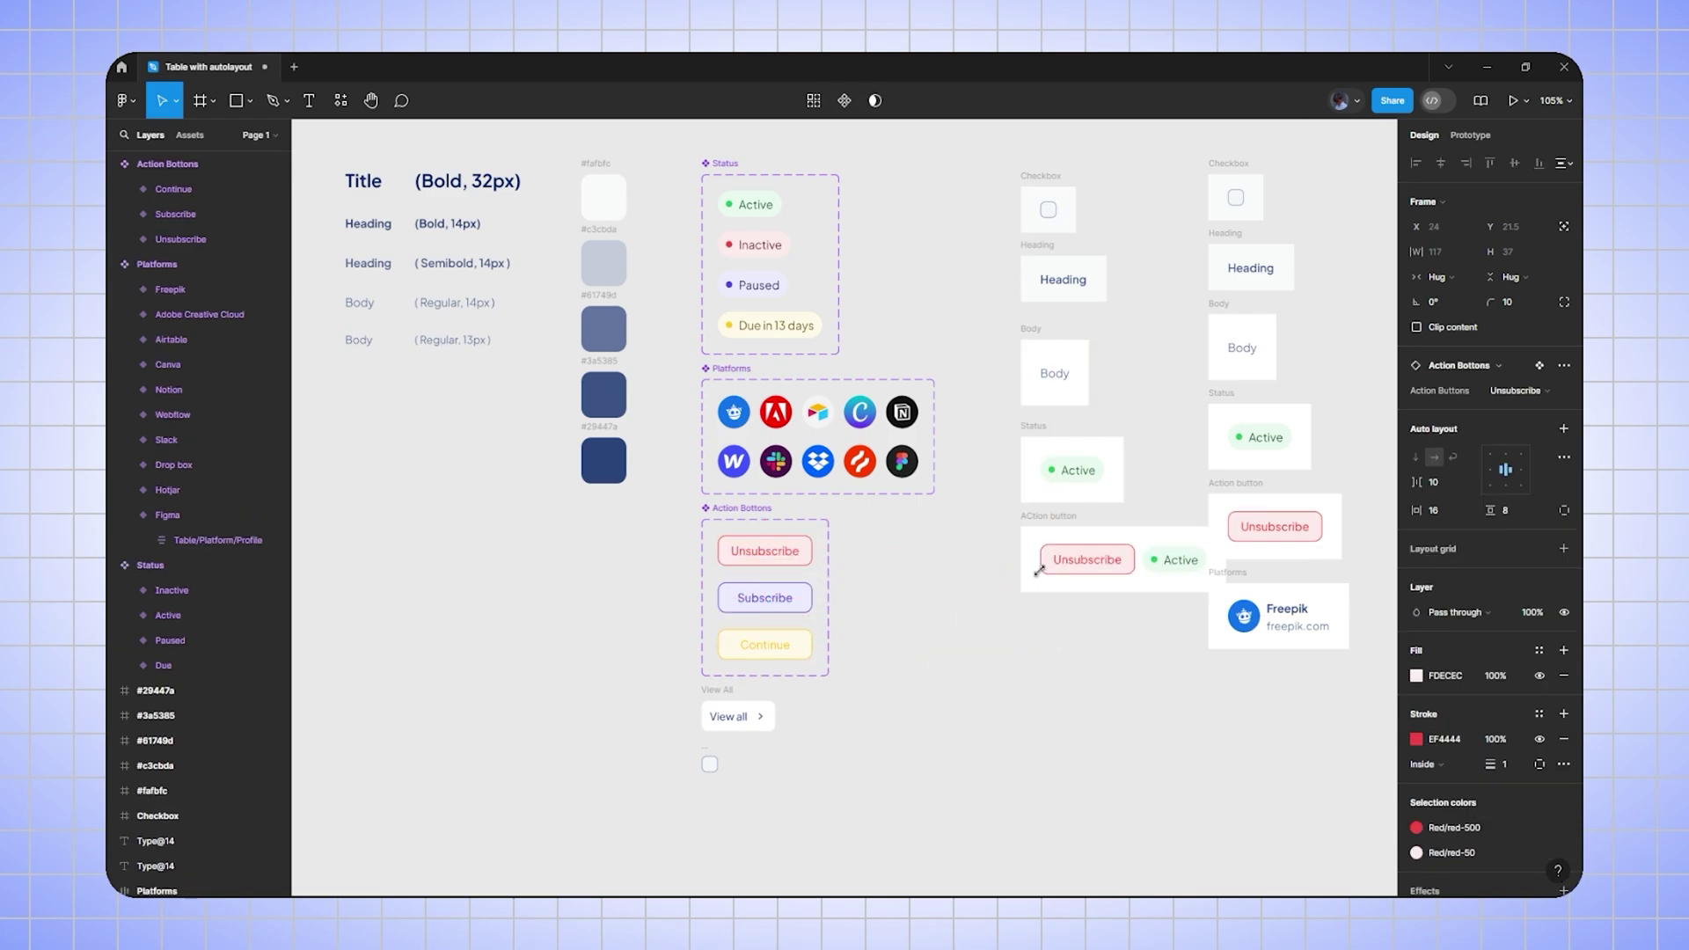
pyautogui.click(1105, 614)
pyautogui.click(1175, 565)
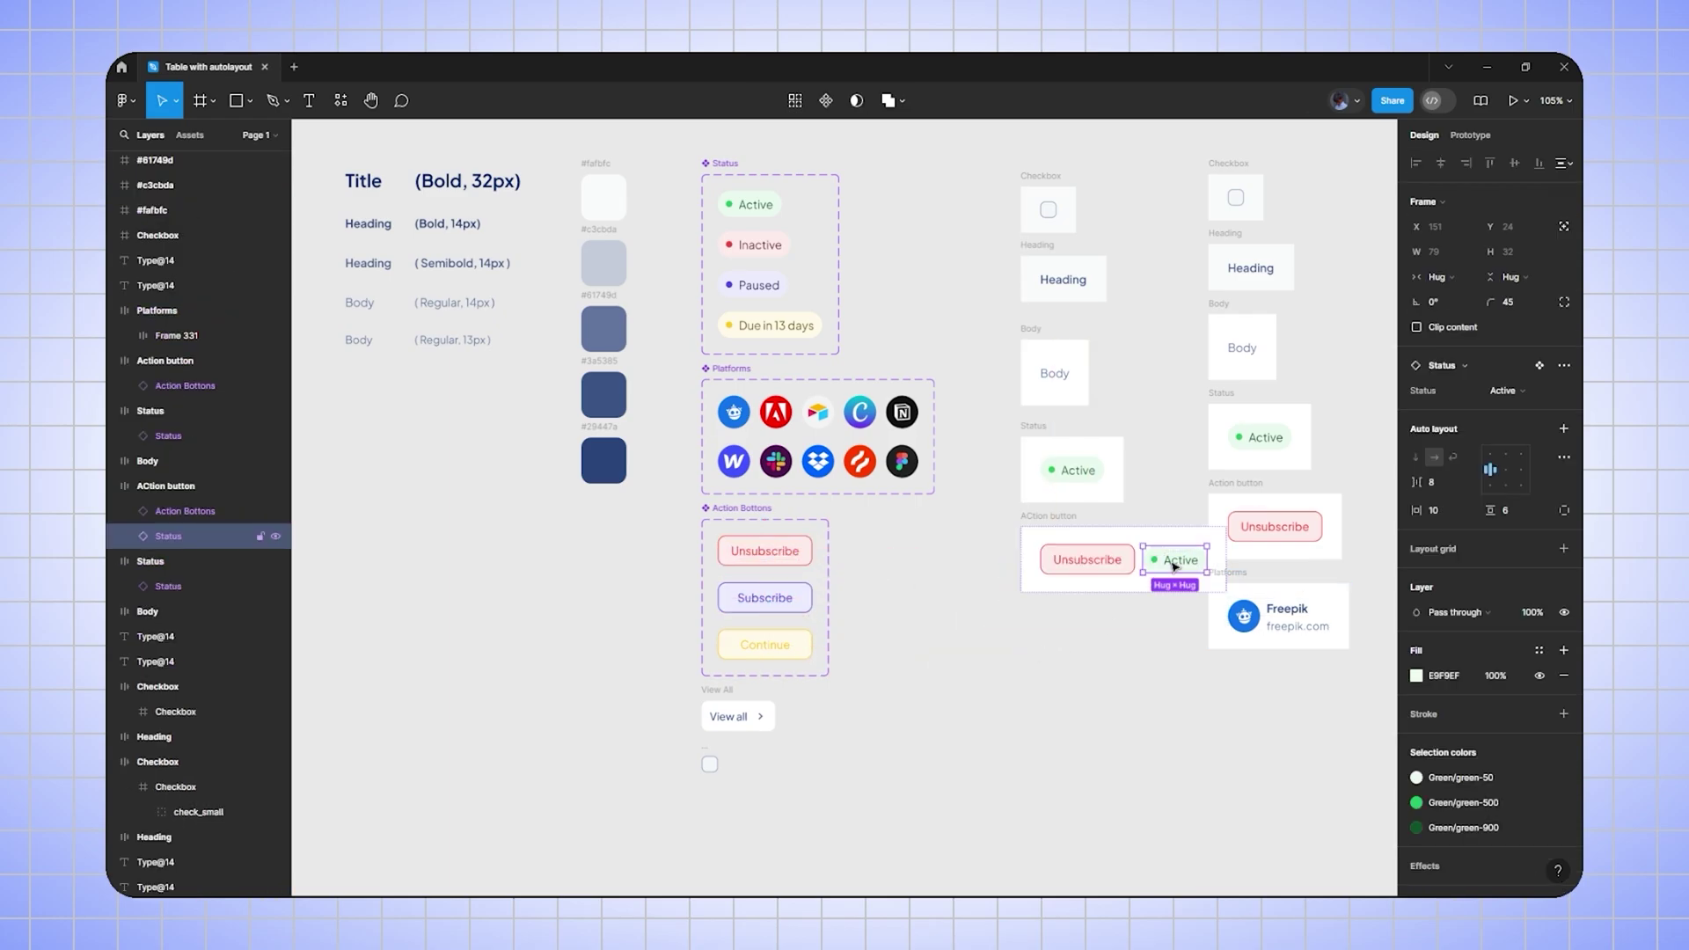
pyautogui.press('Delete')
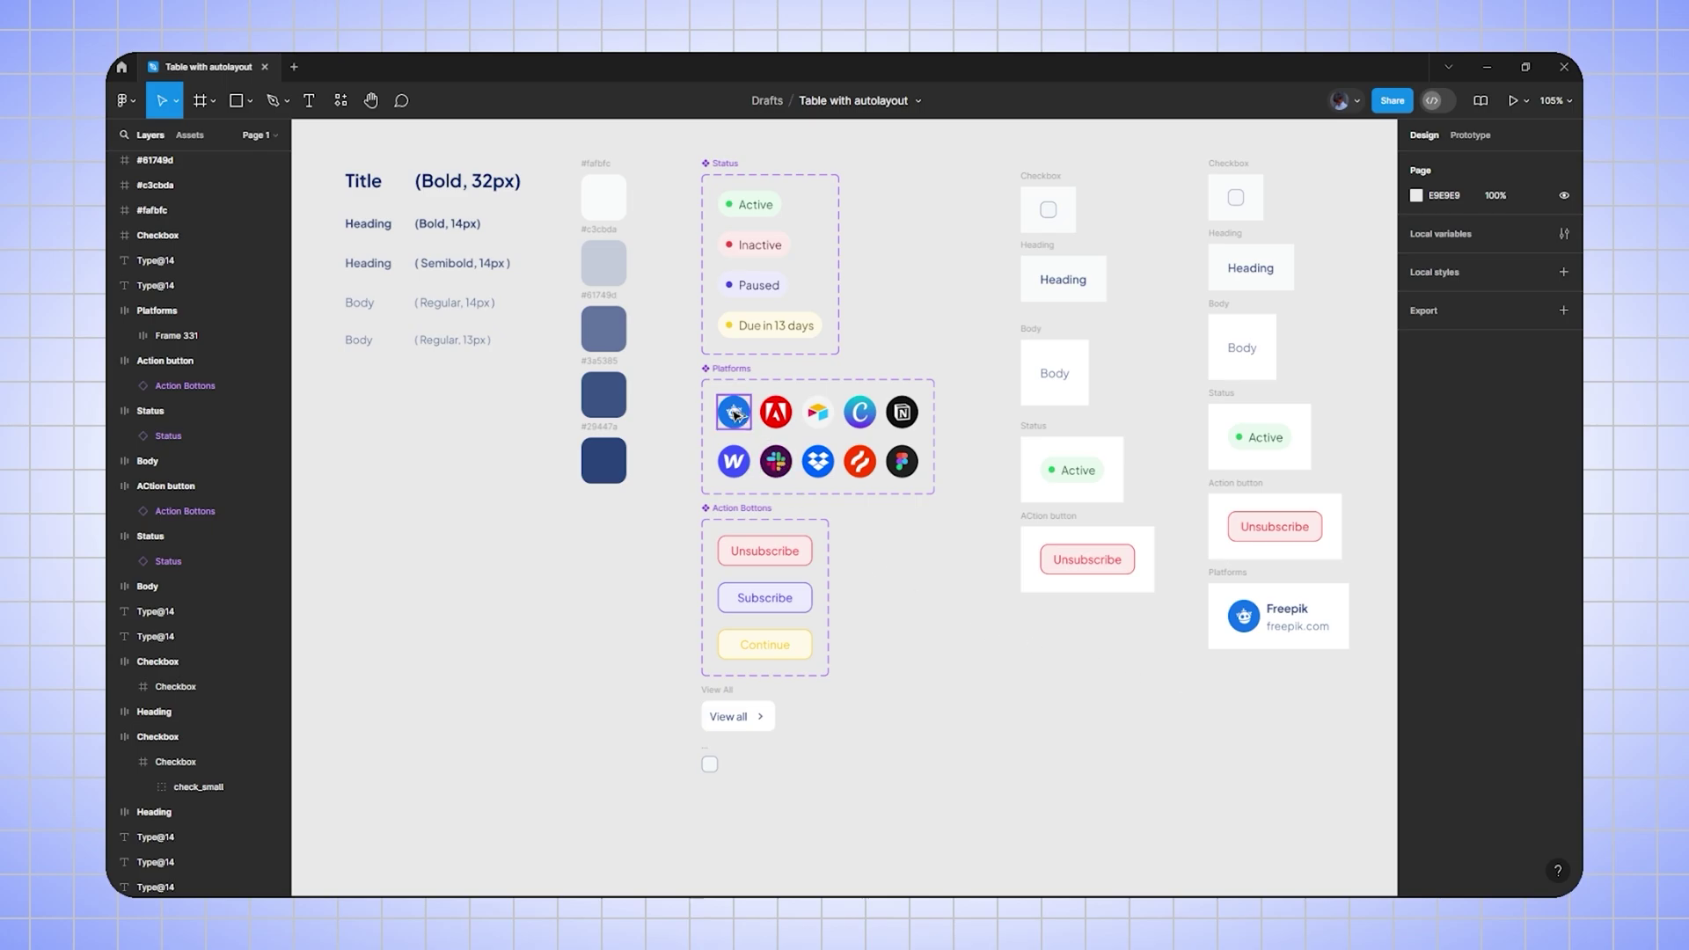
pyautogui.moveTo(735, 413); pyautogui.dragTo(923, 657)
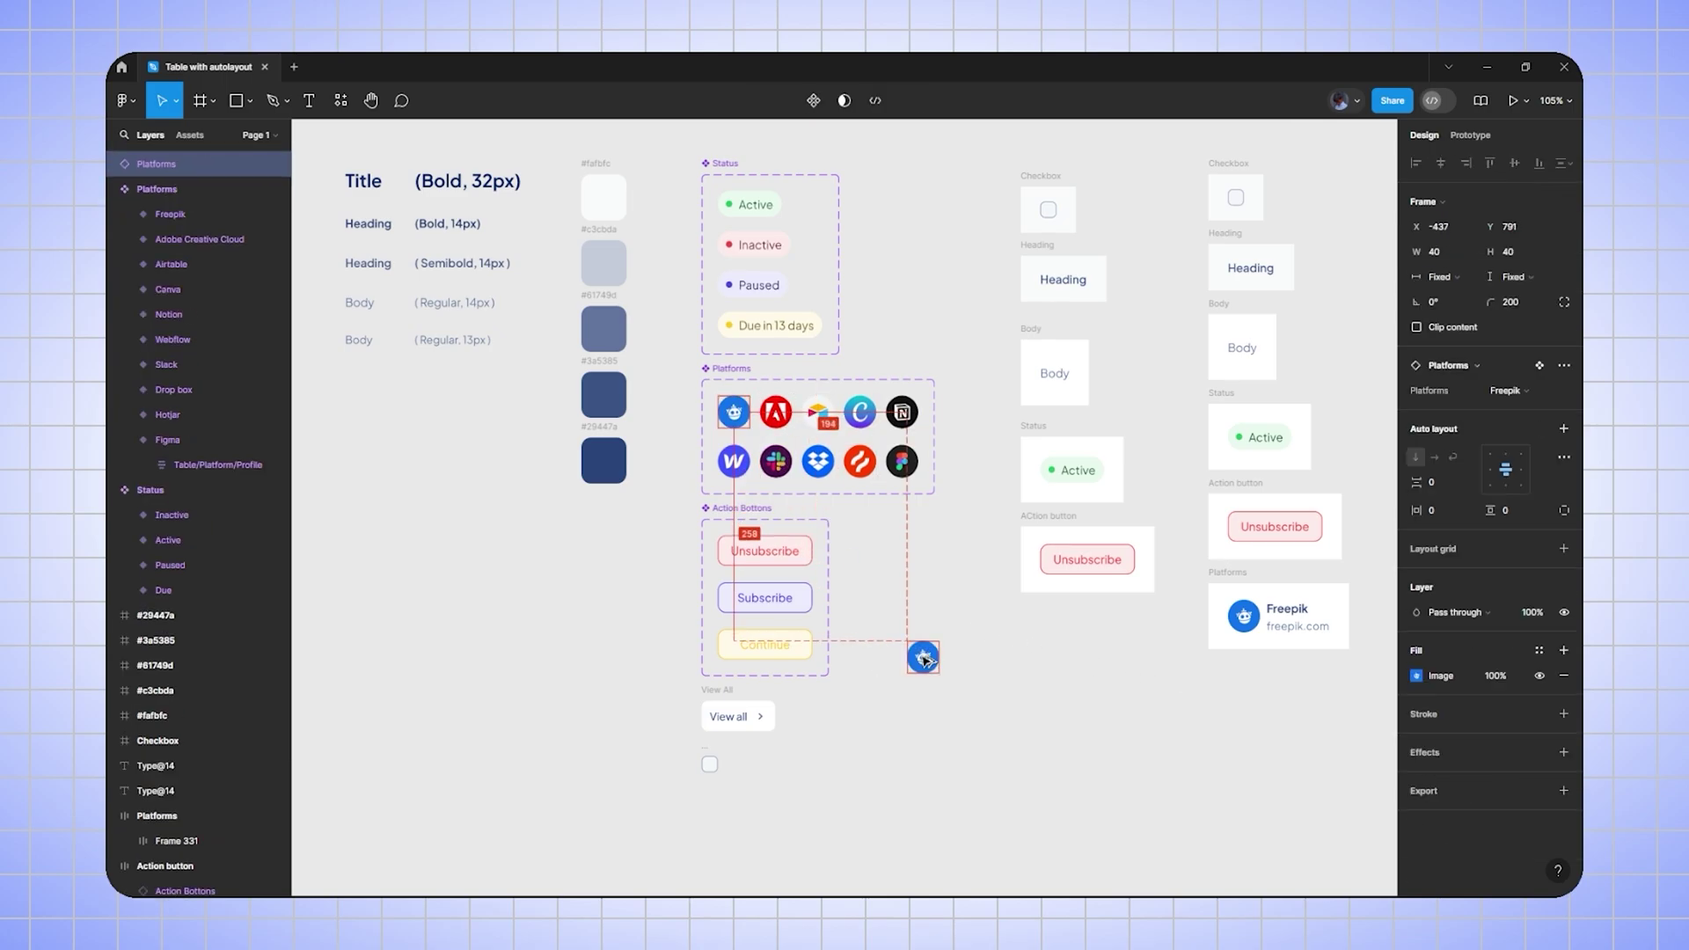
# - Copy the Heading text beside the Freepik logo and change it to 'Freepik'
pyautogui.click(1008, 673)
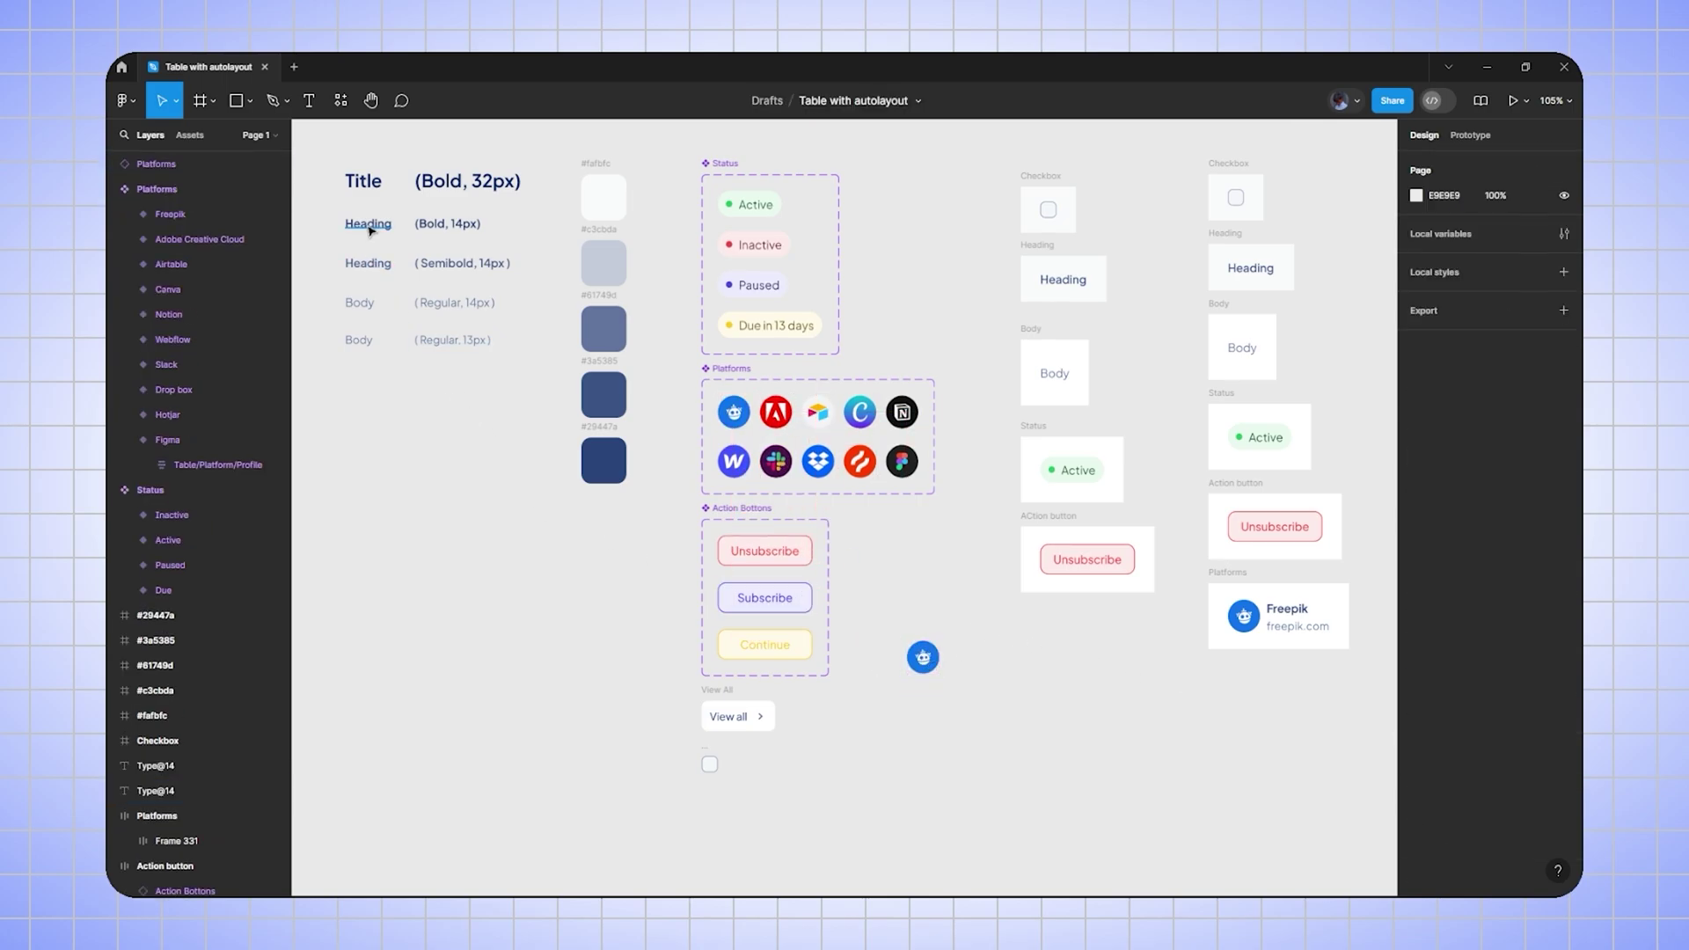
pyautogui.moveTo(371, 230); pyautogui.dragTo(974, 662)
pyautogui.doubleClick(975, 659)
pyautogui.write('Freepik')
pyautogui.press('Escape')
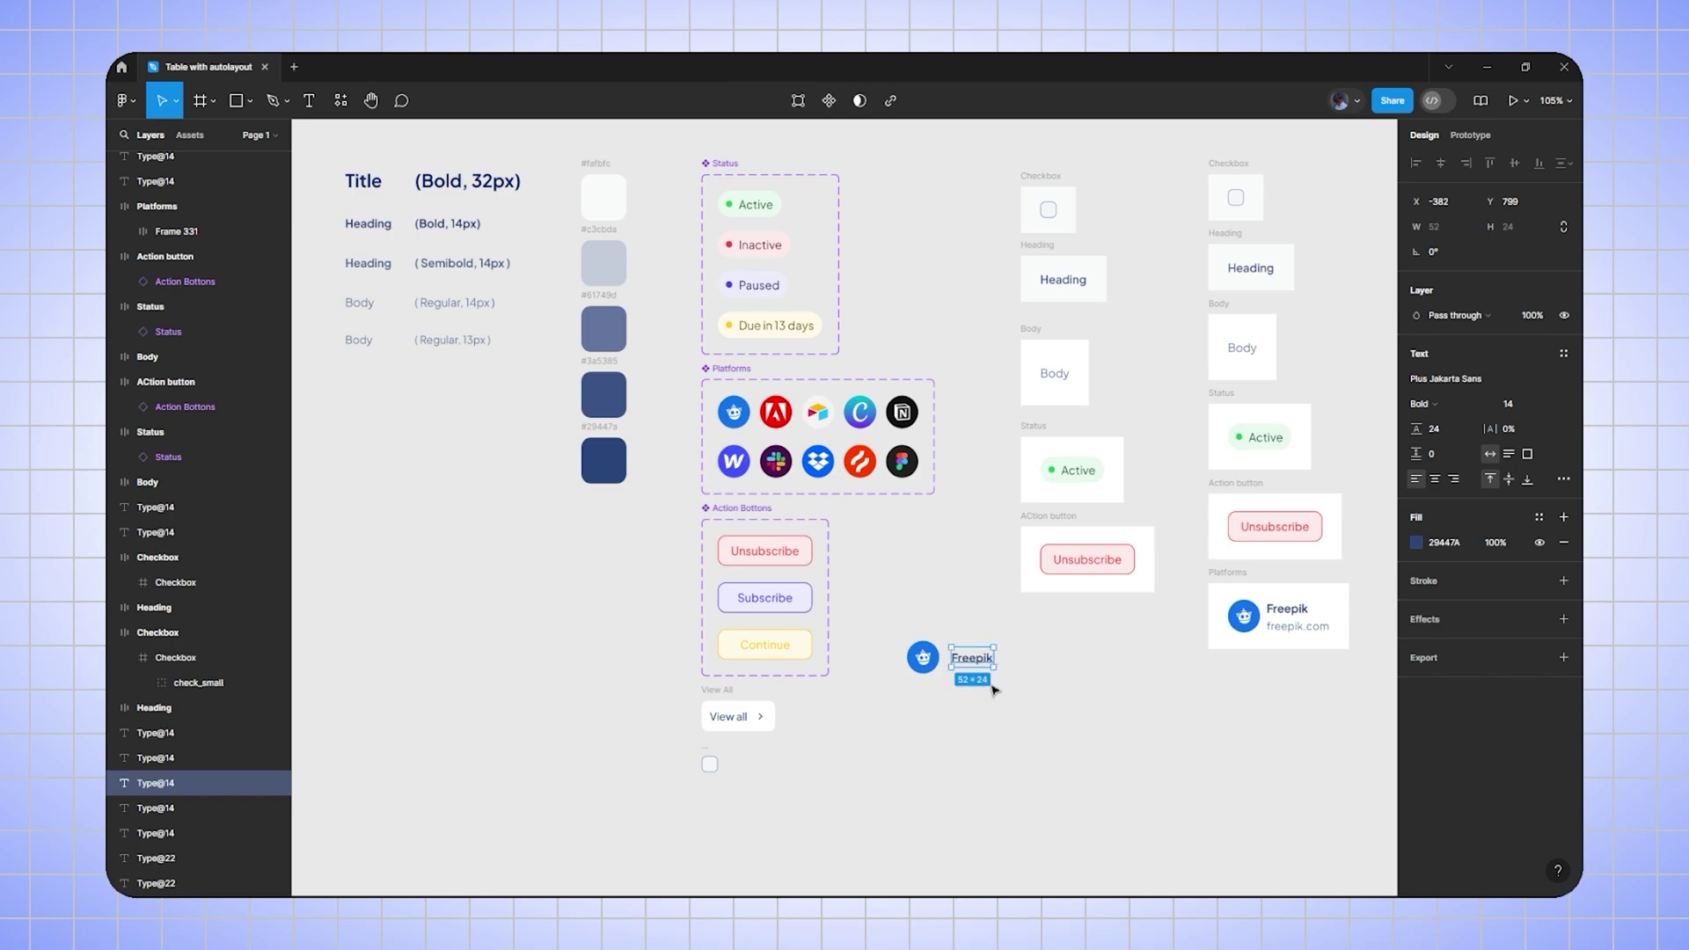
pyautogui.hotkey('shift', 'Up')
pyautogui.click(993, 687)
# - Copy the Body text below it and change it to 'freepik.com'
pyautogui.moveTo(360, 342); pyautogui.dragTo(976, 683)
pyautogui.press('Return')
pyautogui.press('BackSpace')
pyautogui.write('freepik.com')
pyautogui.press('Escape')
pyautogui.click(1000, 710)
# - Left-align the two labels with zero spacing, wrap them in auto layout, then wrap them with the logo
pyautogui.moveTo(969, 611); pyautogui.dragTo(995, 700)
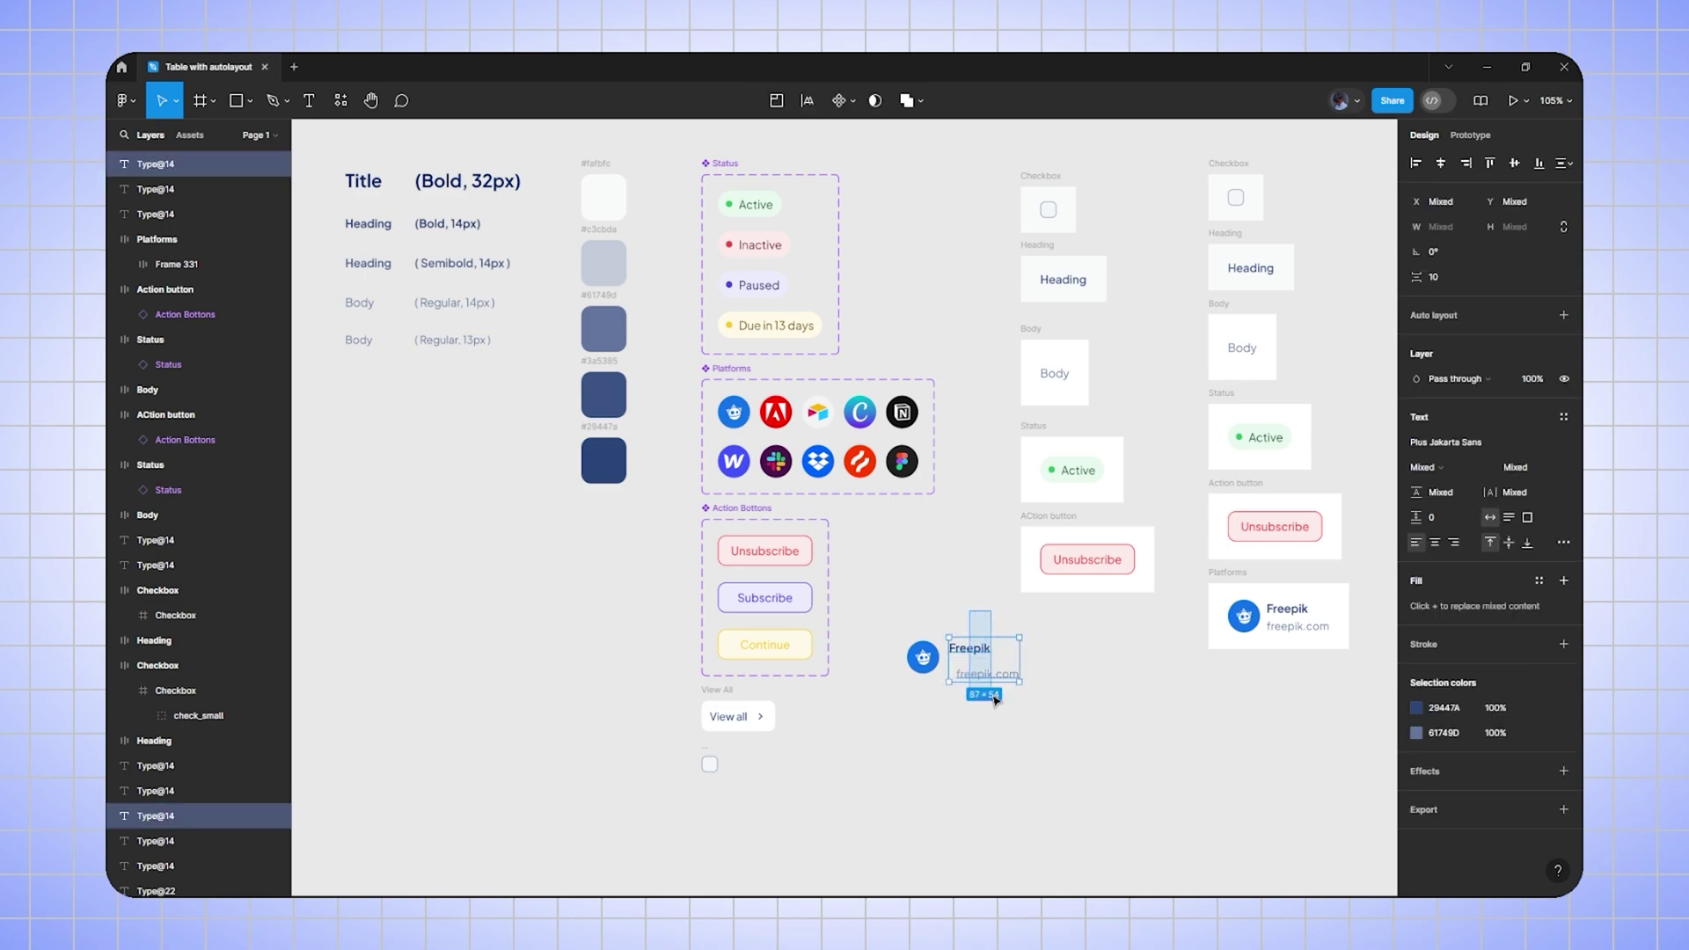
pyautogui.click(1441, 279)
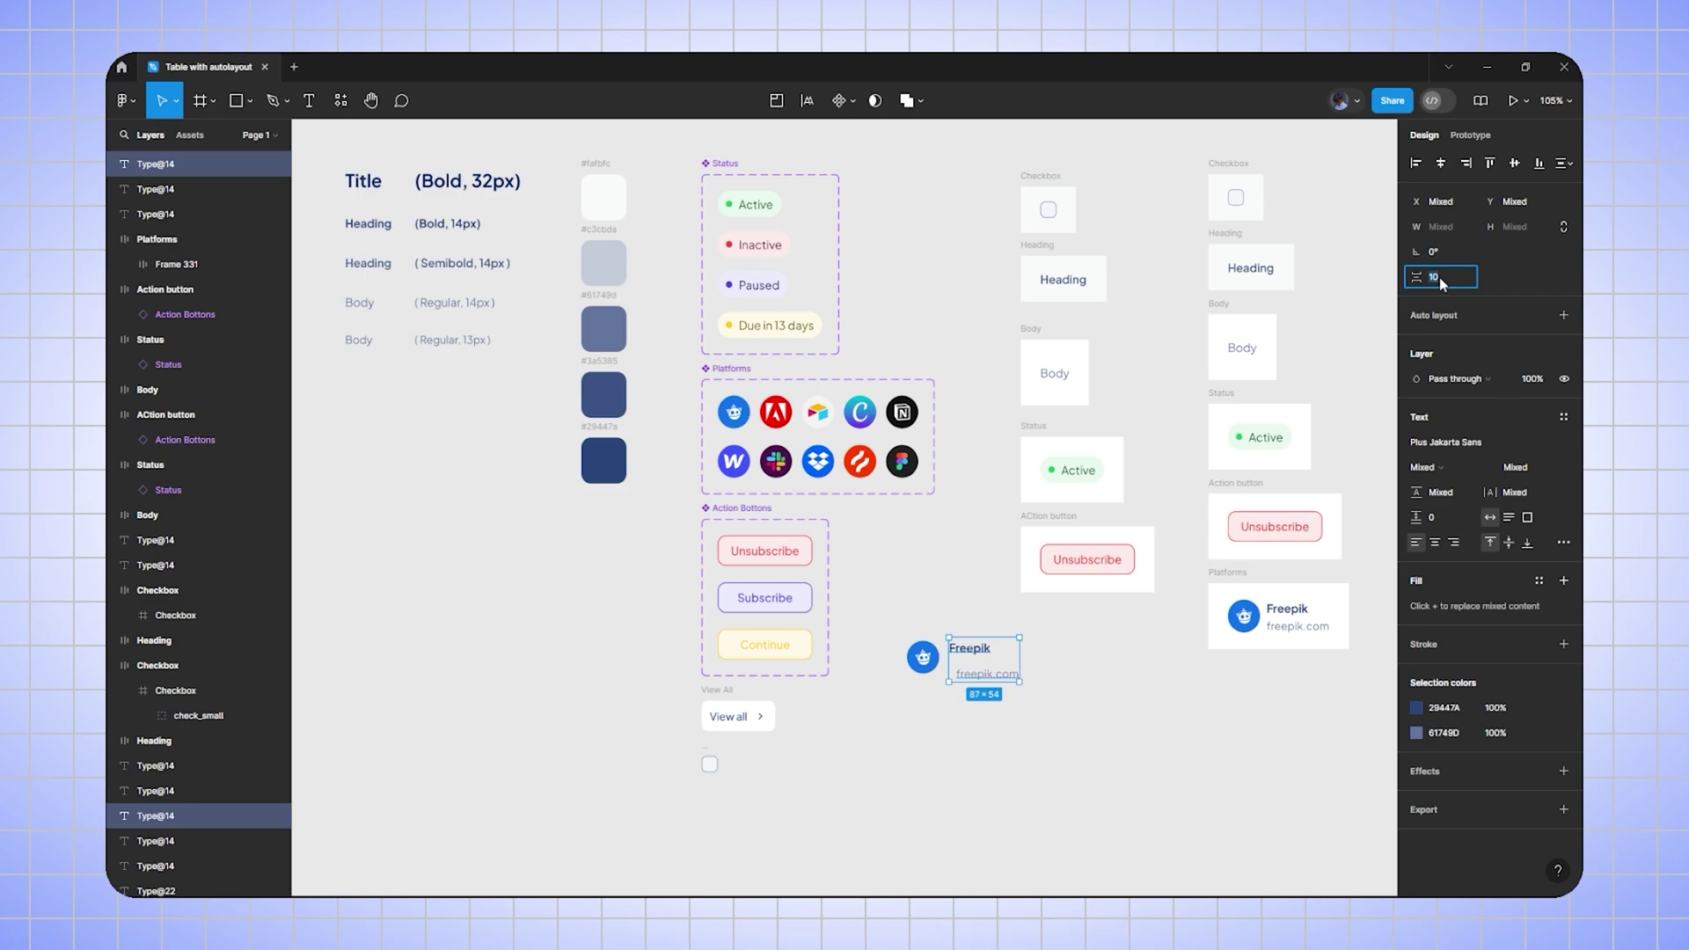
pyautogui.press('Return')
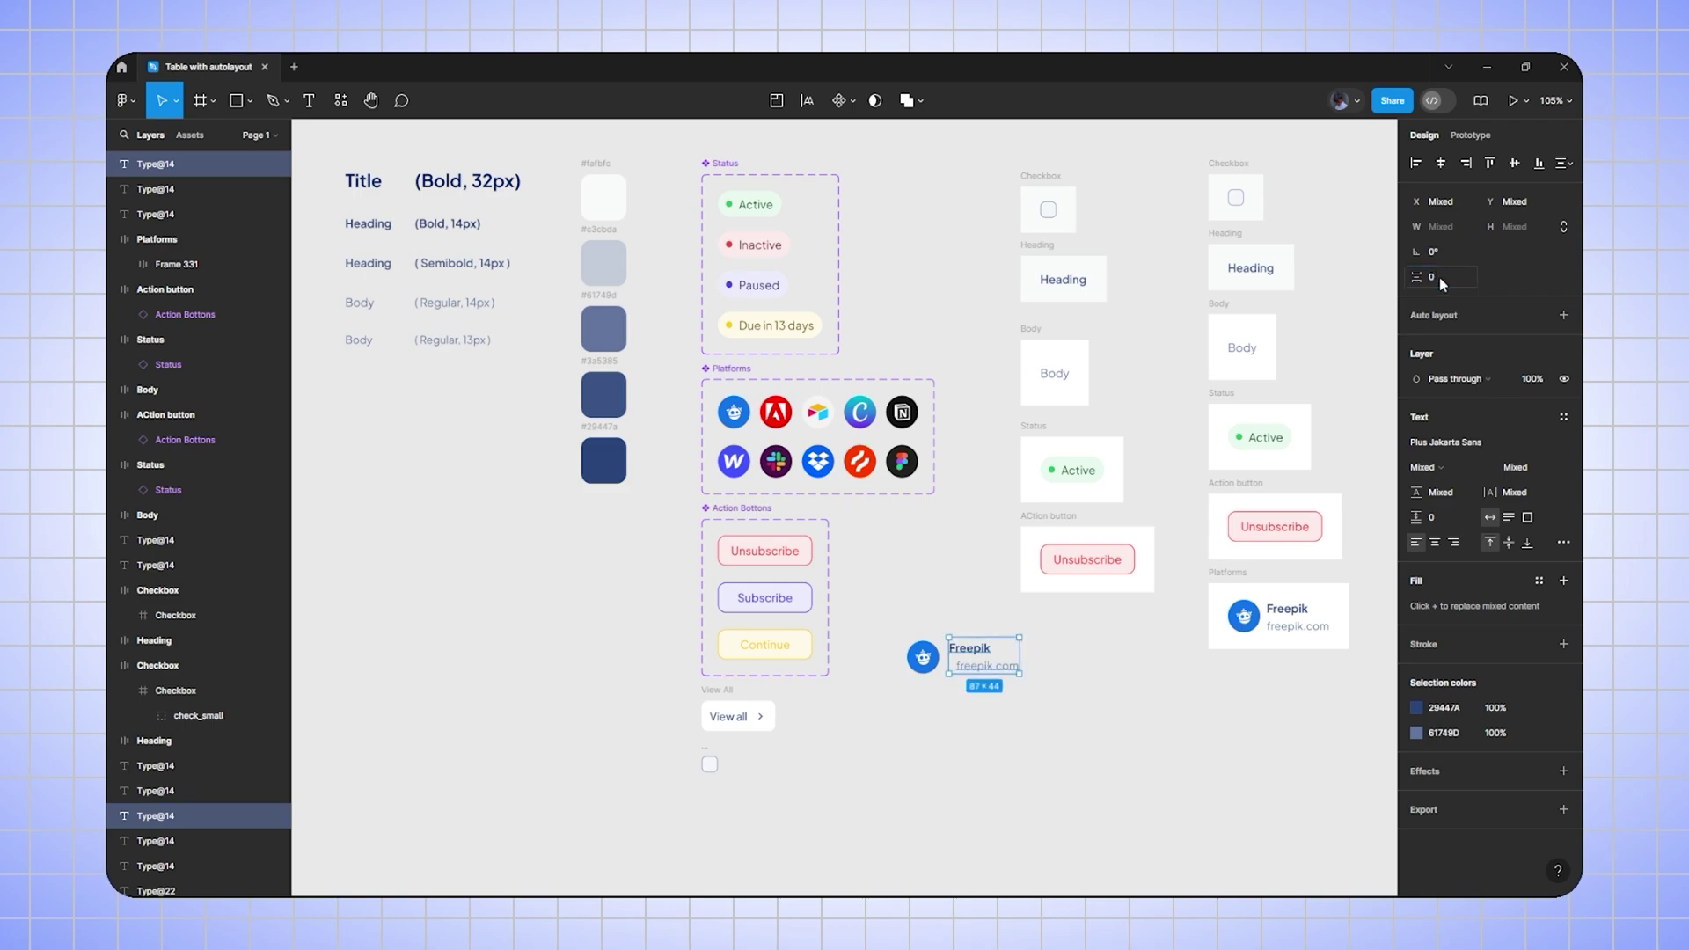
pyautogui.click(1413, 164)
pyautogui.hotkey('shift', 'a')
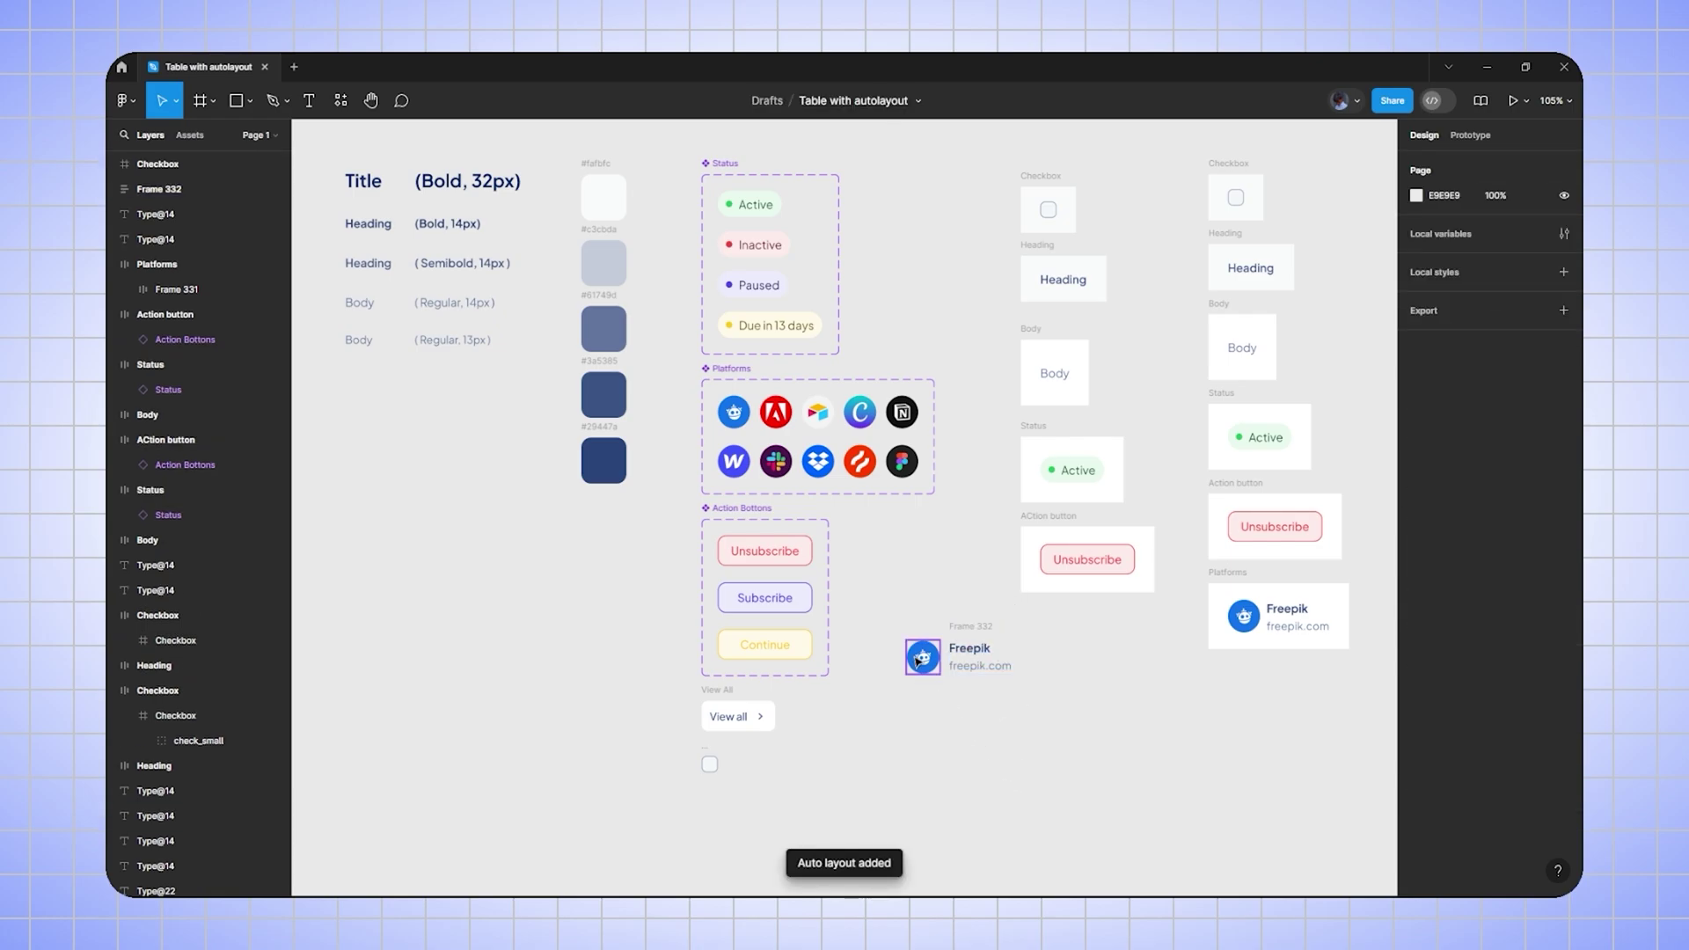
pyautogui.click(966, 658)
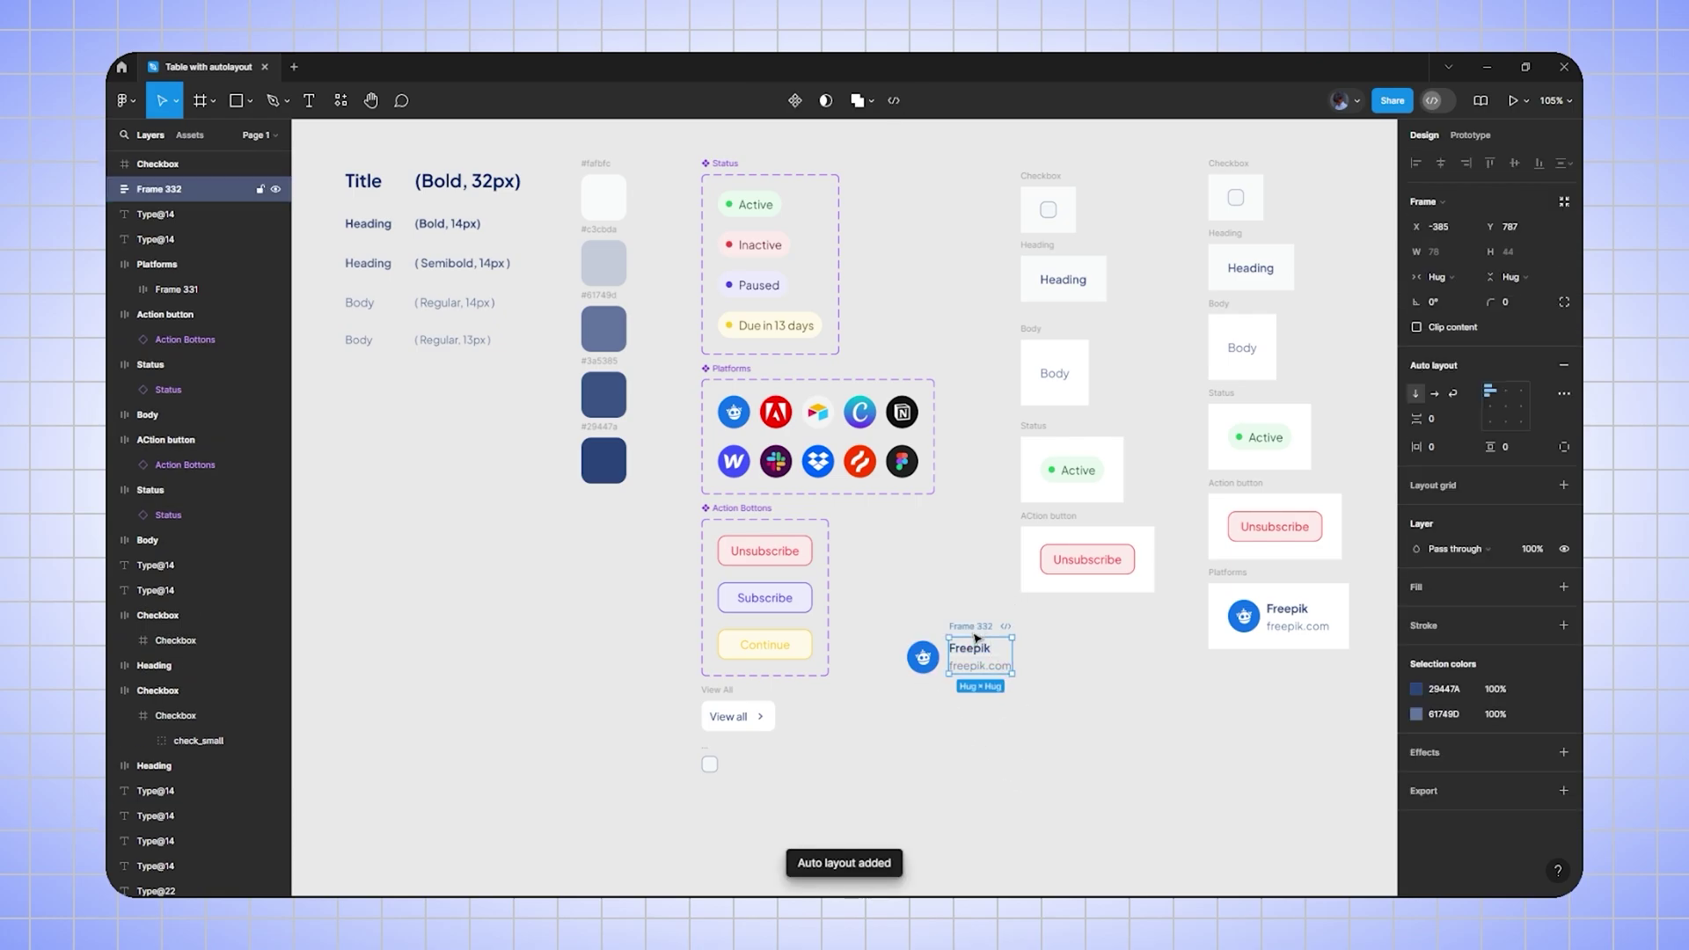
pyautogui.keyDown('shift'); pyautogui.click(925, 662); pyautogui.keyUp('shift')
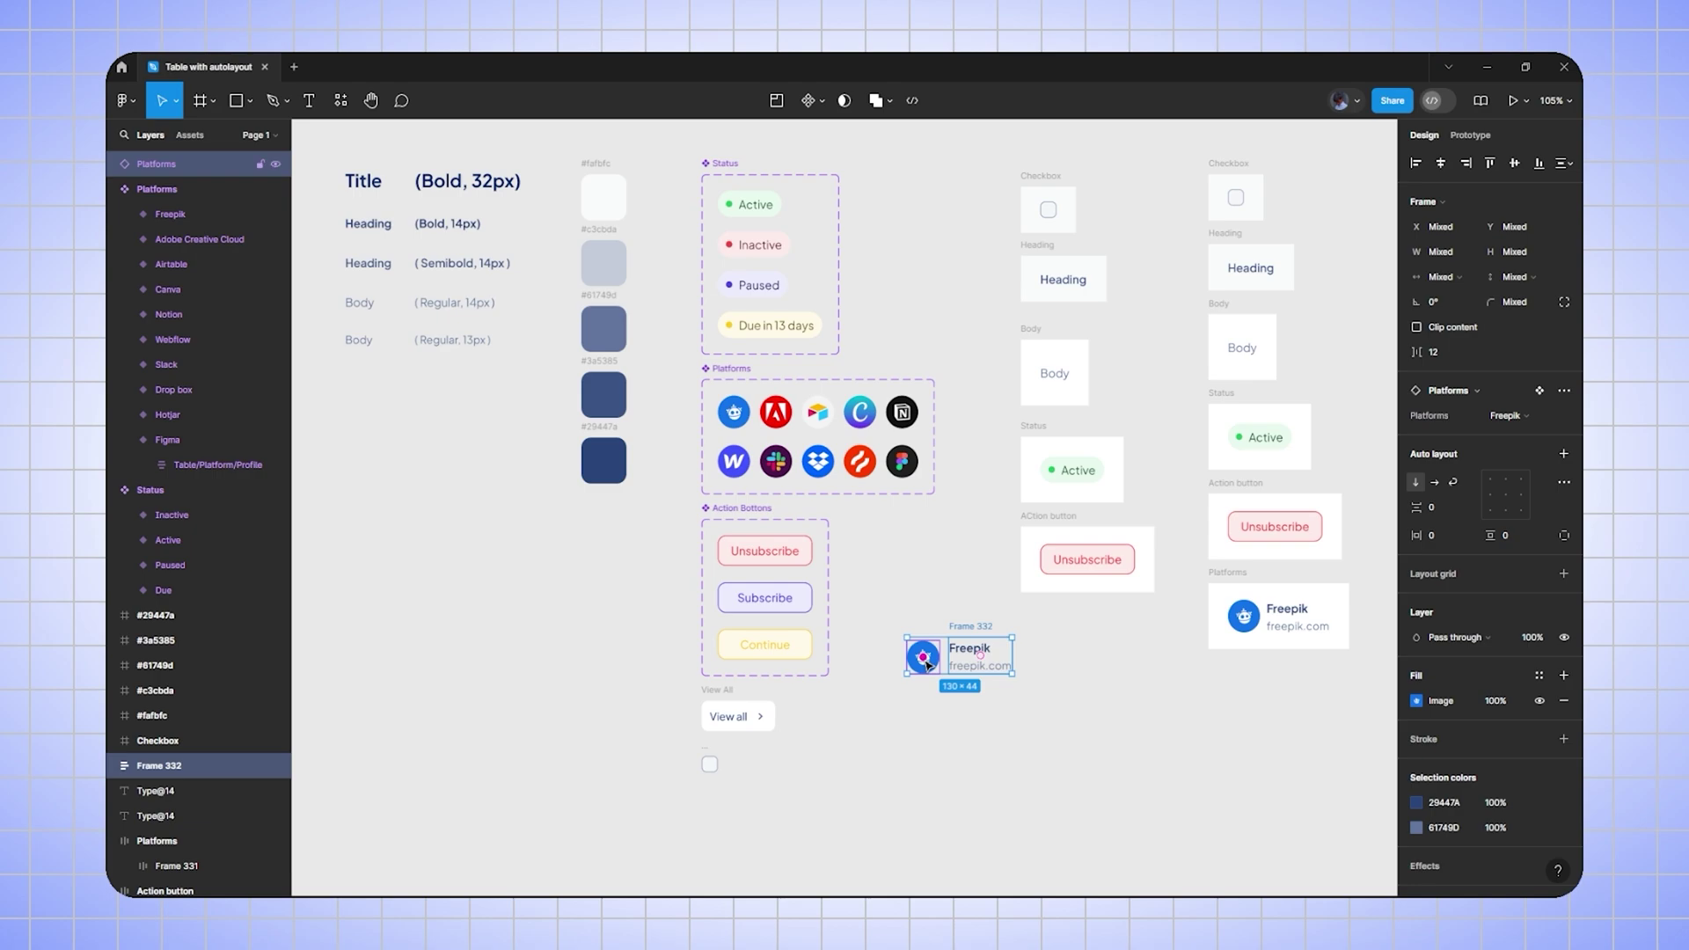
pyautogui.hotkey('shift', 'a')
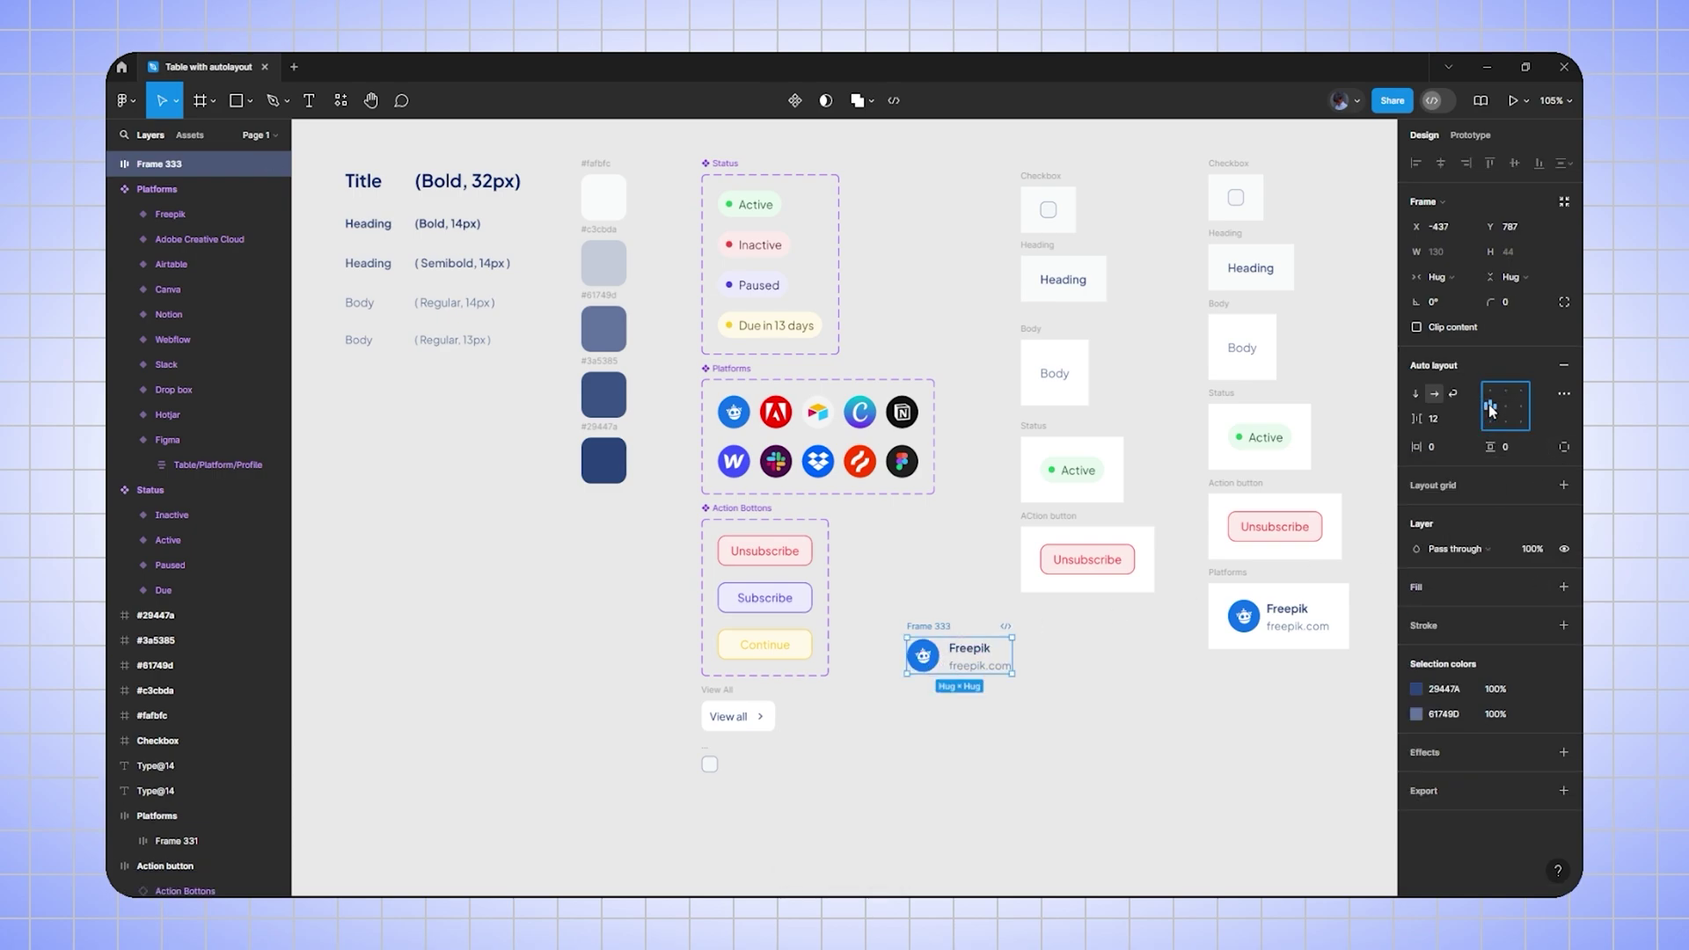
pyautogui.click(1111, 716)
# - Duplicate the ACtion button cell below it and delete the Unsubscribe button from the copy
pyautogui.moveTo(946, 622); pyautogui.dragTo(921, 617)
pyautogui.click(1054, 526)
pyautogui.moveTo(1053, 526); pyautogui.dragTo(1065, 658)
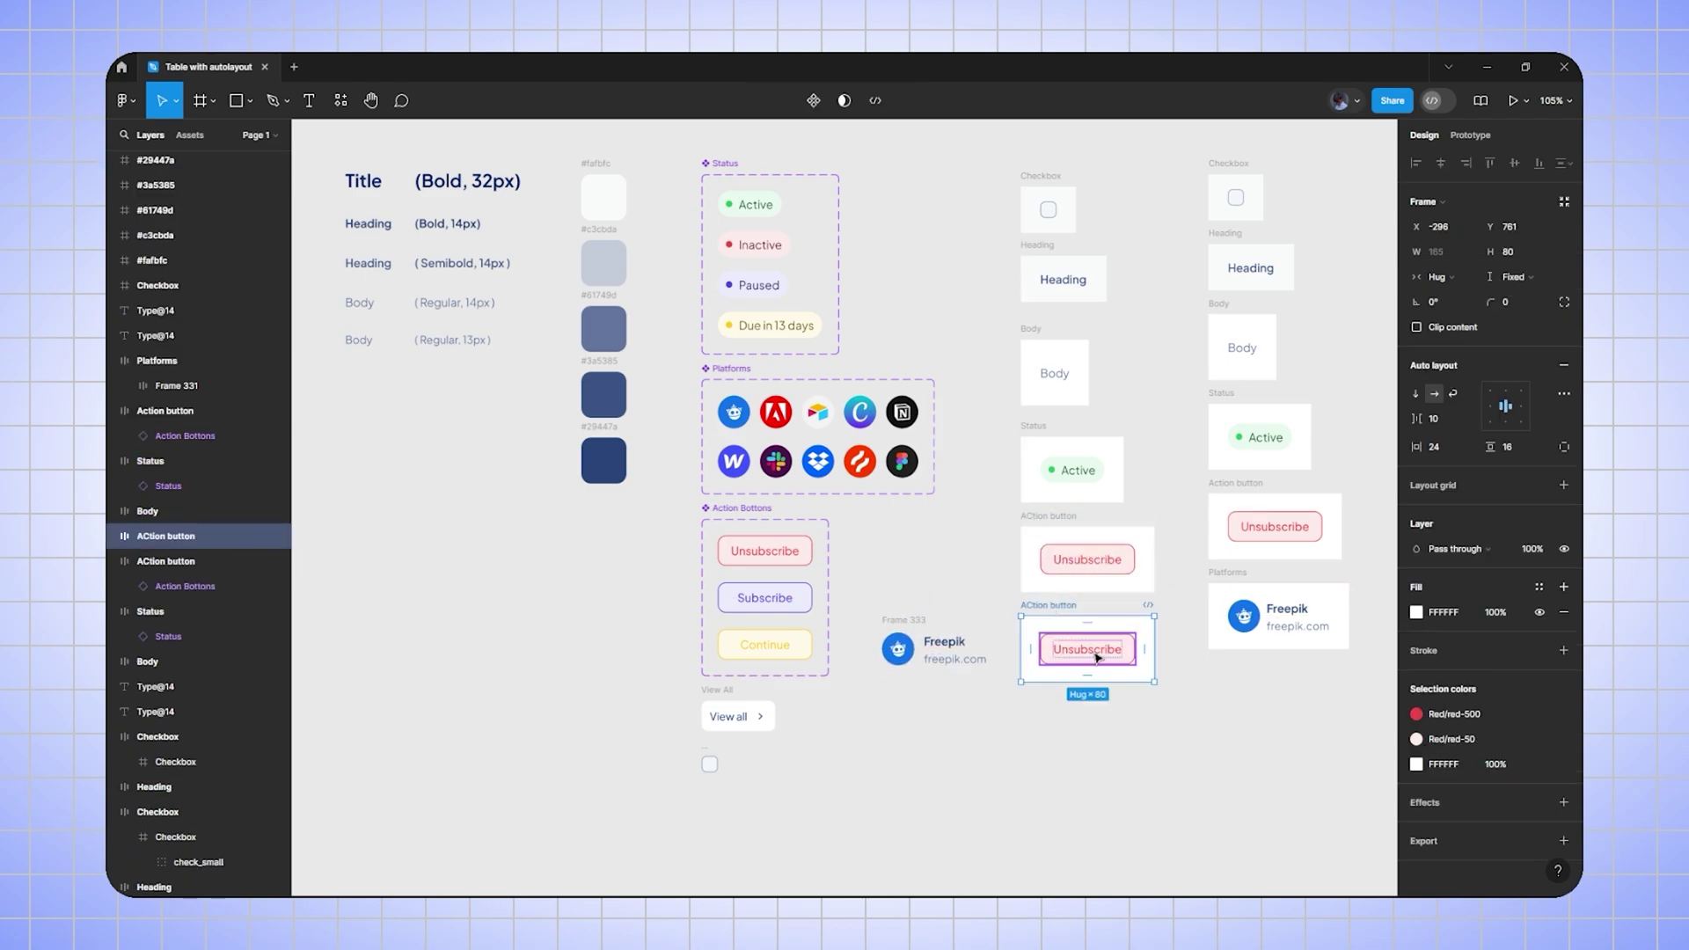
pyautogui.click(1097, 657)
pyautogui.press('Delete')
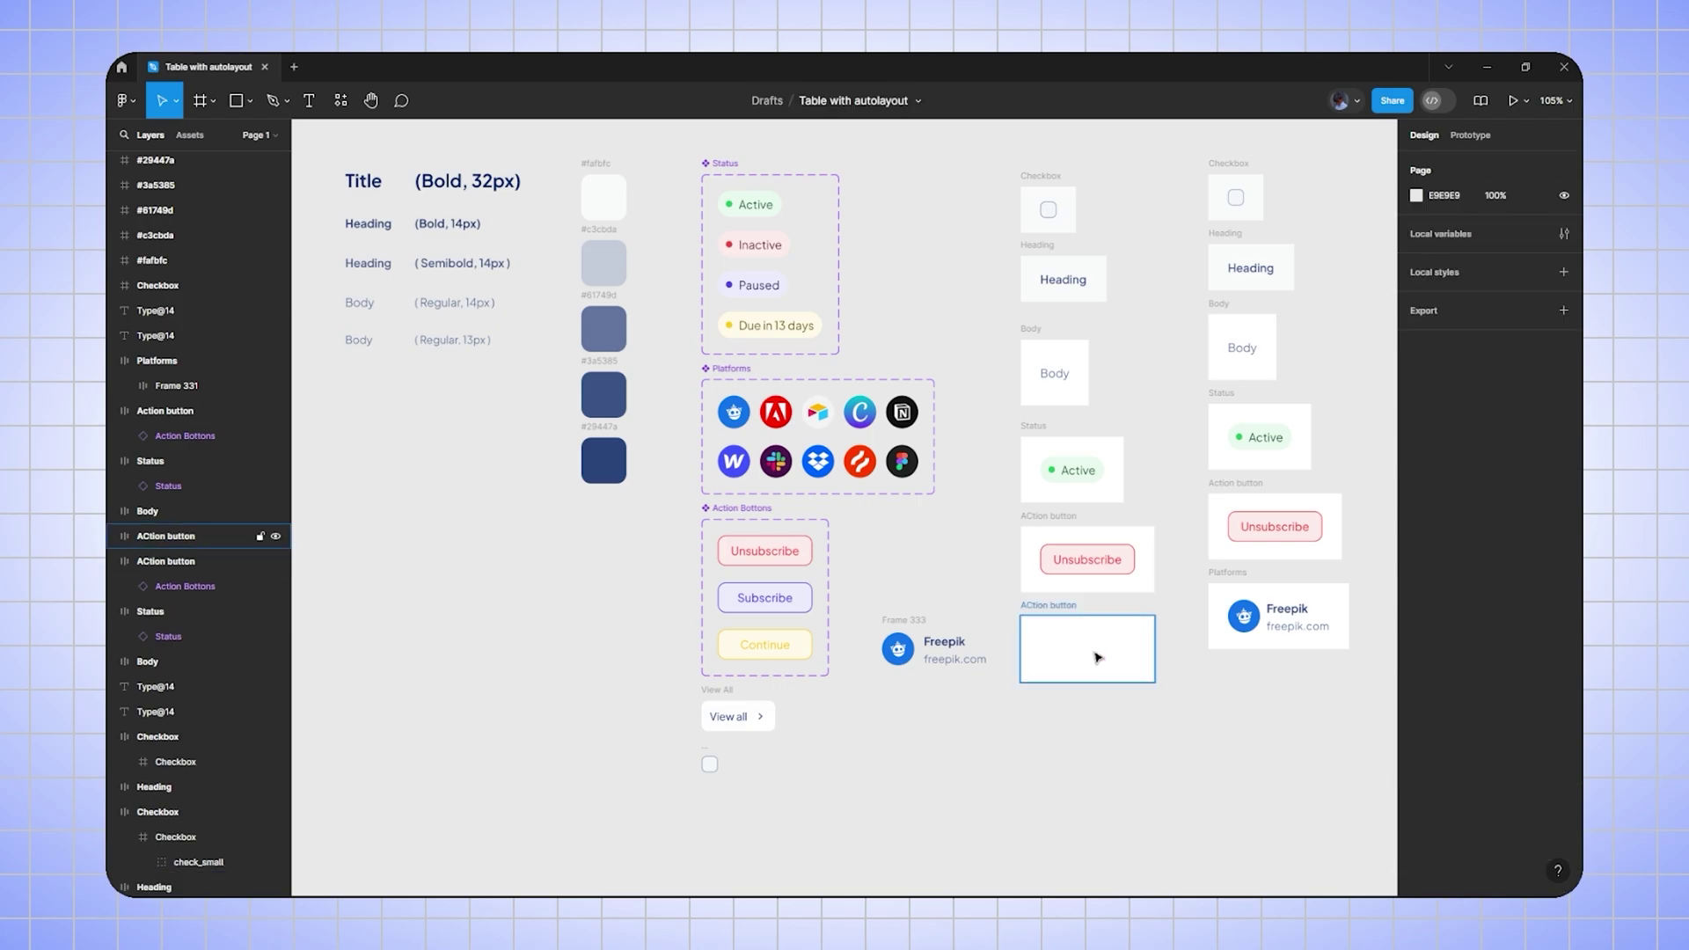
# - Move the Freepik entry into the empty cell and rename that frame 'Platforms'
pyautogui.moveTo(904, 621); pyautogui.dragTo(1060, 642)
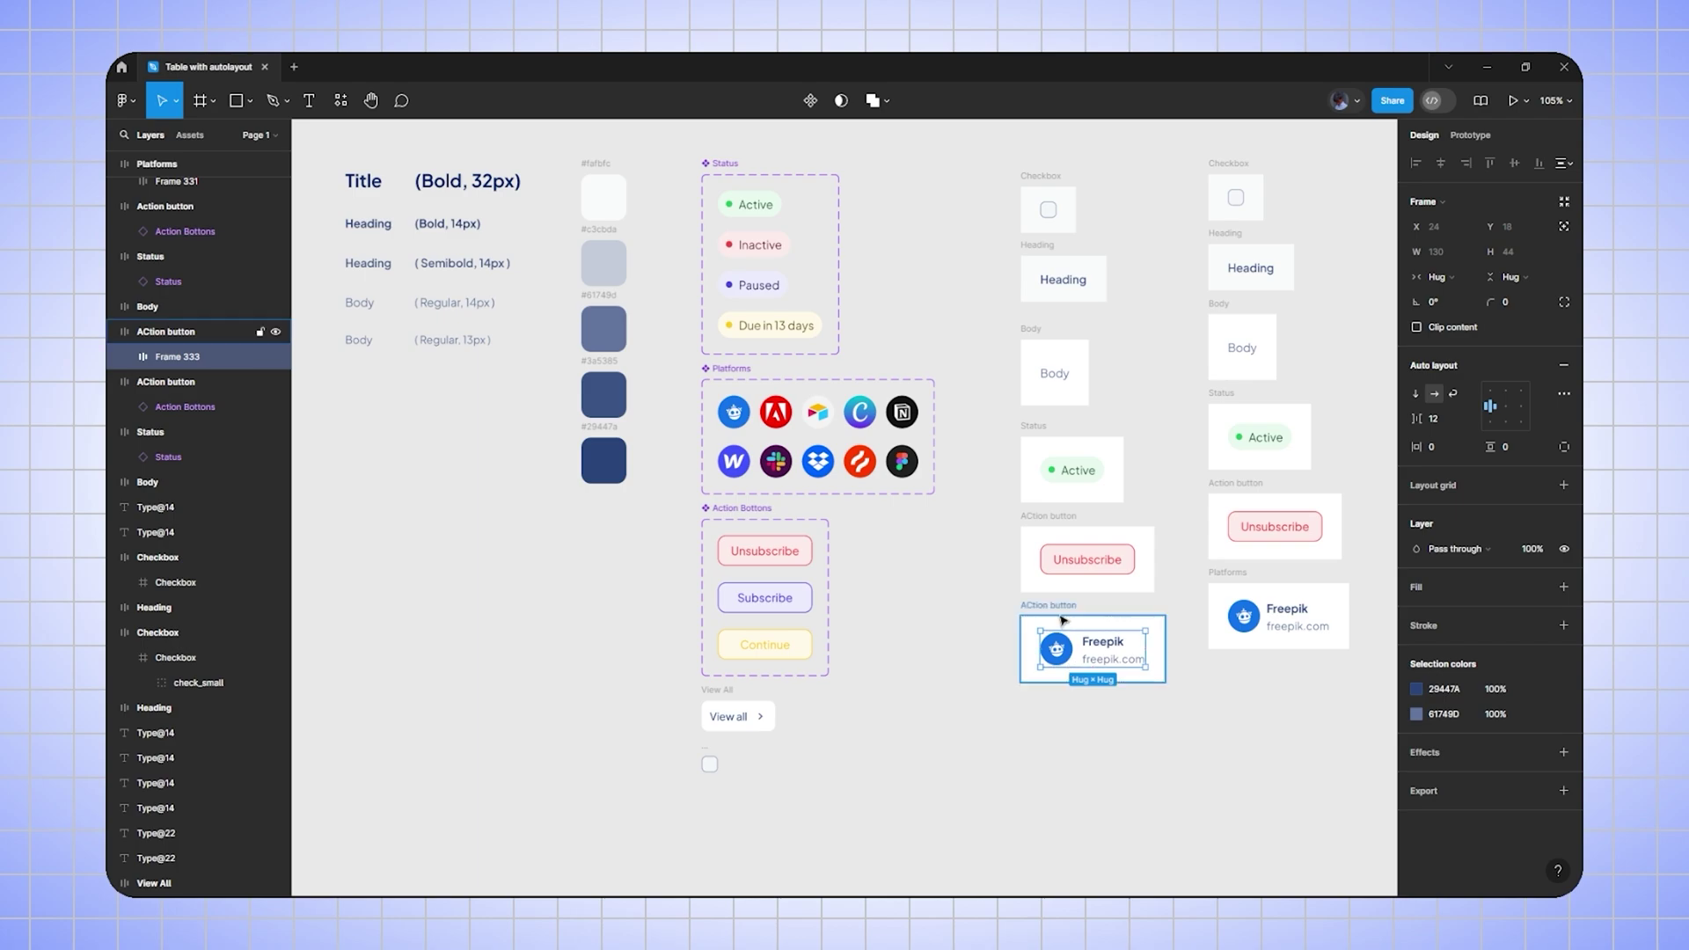
pyautogui.click(1060, 606)
pyautogui.doubleClick(1060, 607)
pyautogui.press('BackSpace')
pyautogui.write('Platforms')
pyautogui.press('Return')
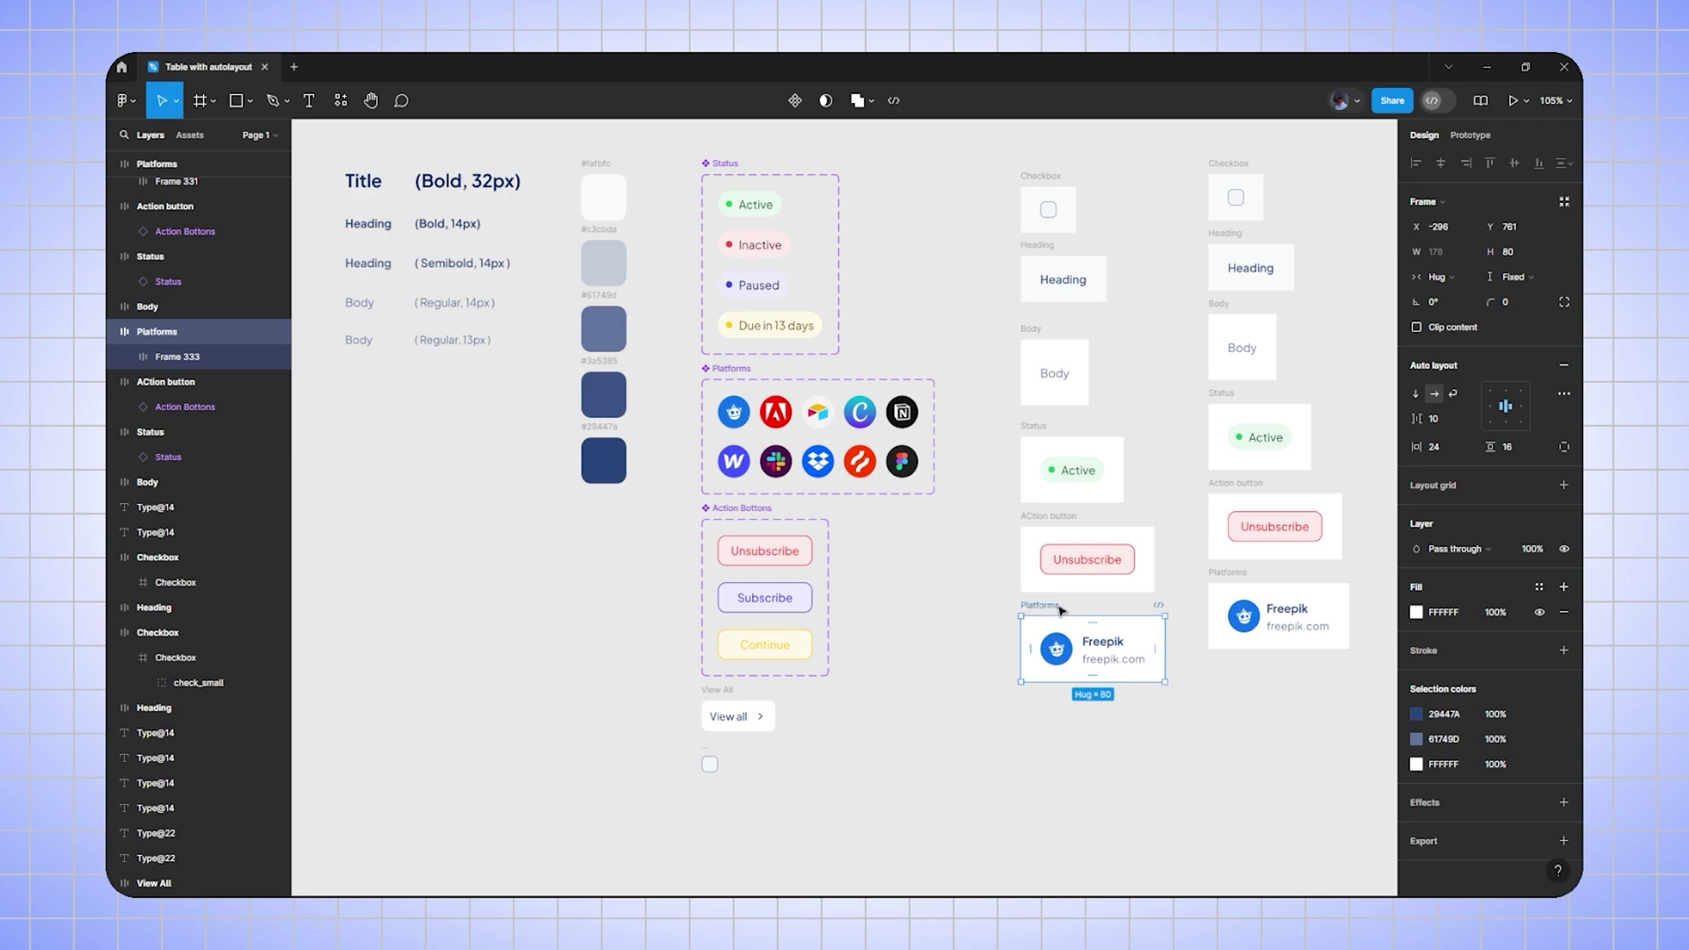
pyautogui.click(935, 623)
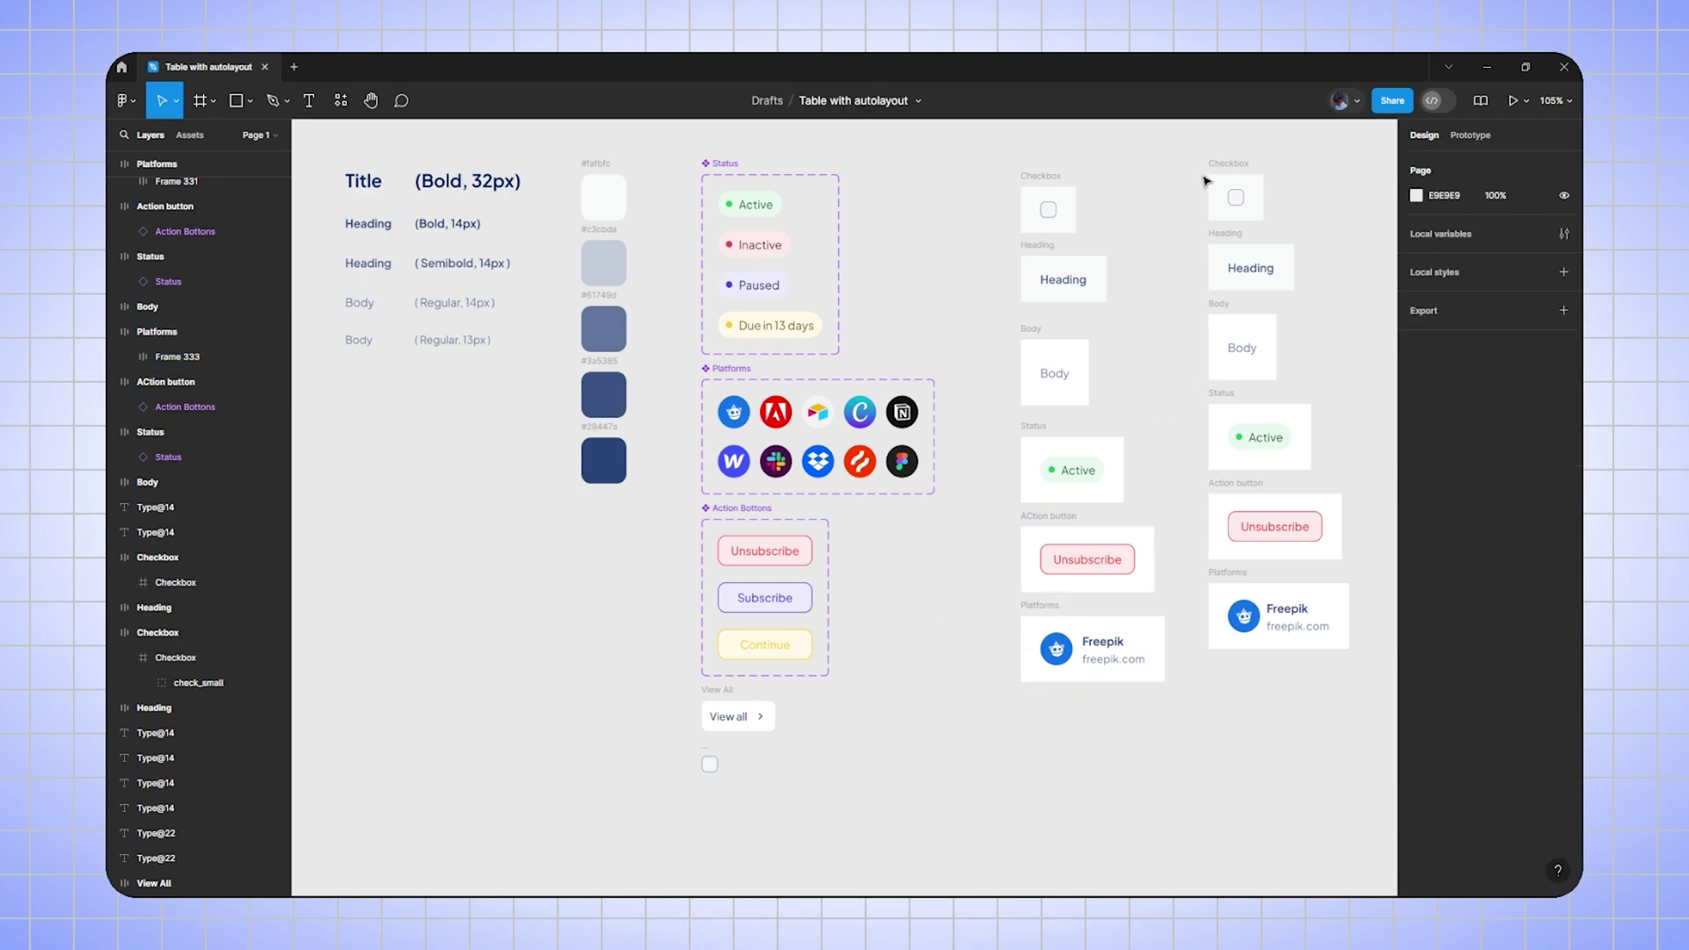
pyautogui.moveTo(1201, 151); pyautogui.dragTo(1364, 672)
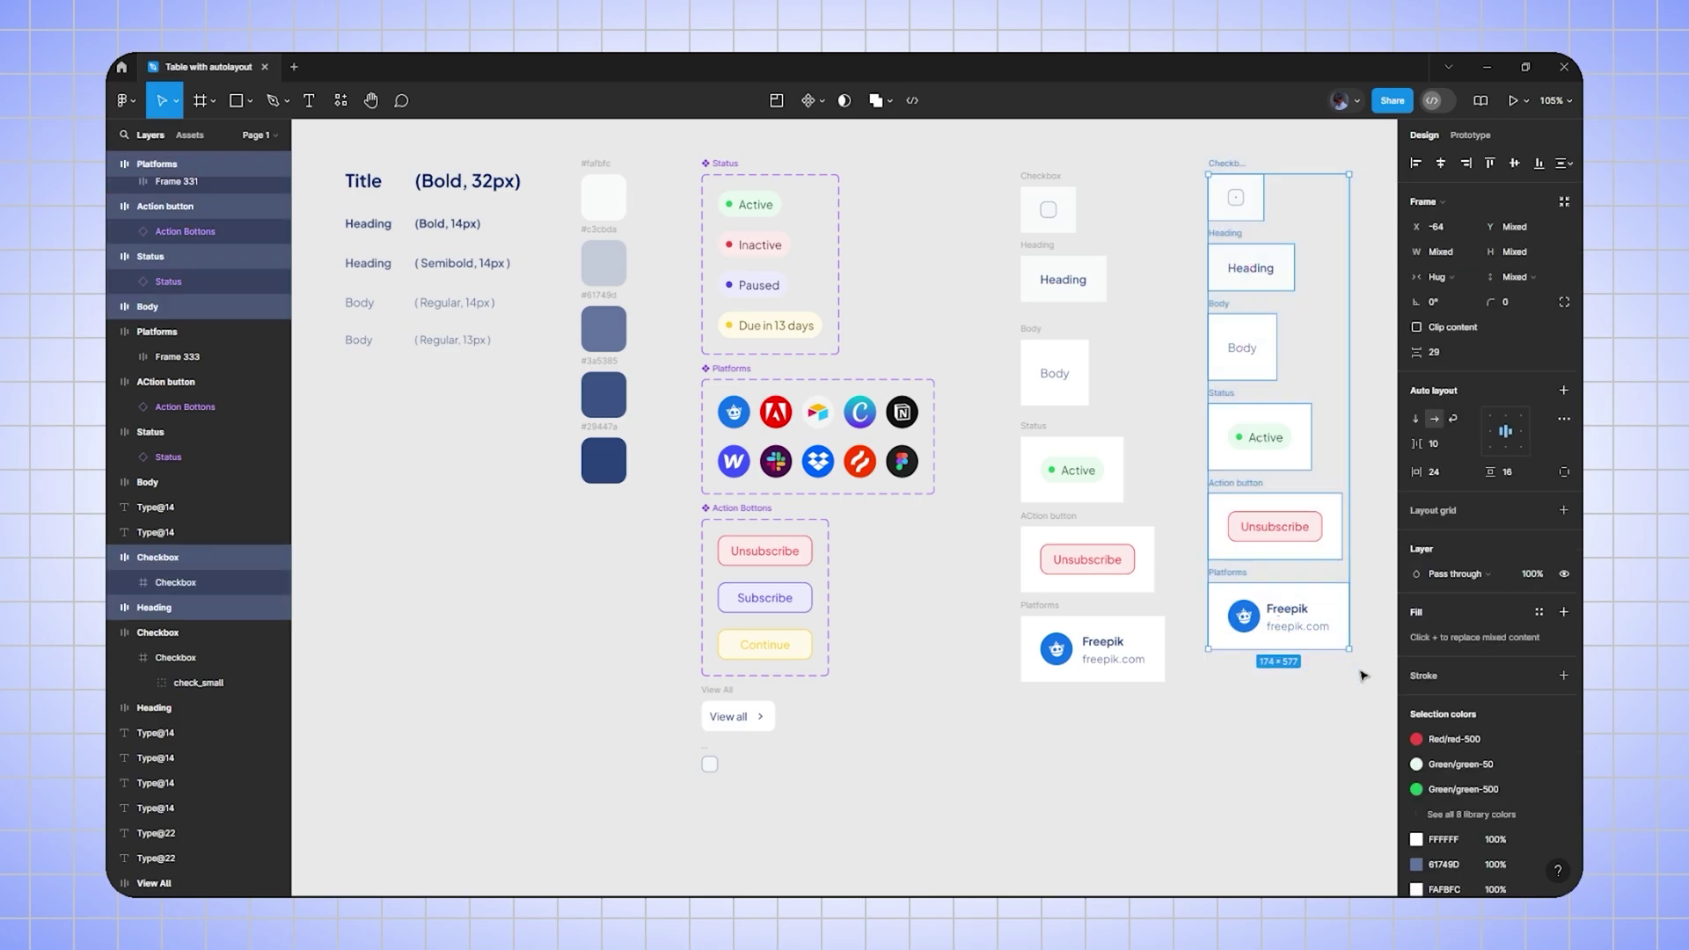
# - Delete the old reference column and wrap the six new cells in evenly spaced auto layout
pyautogui.press('Delete')
pyautogui.moveTo(1003, 154); pyautogui.dragTo(1263, 810)
pyautogui.hotkey('shift', 'a')
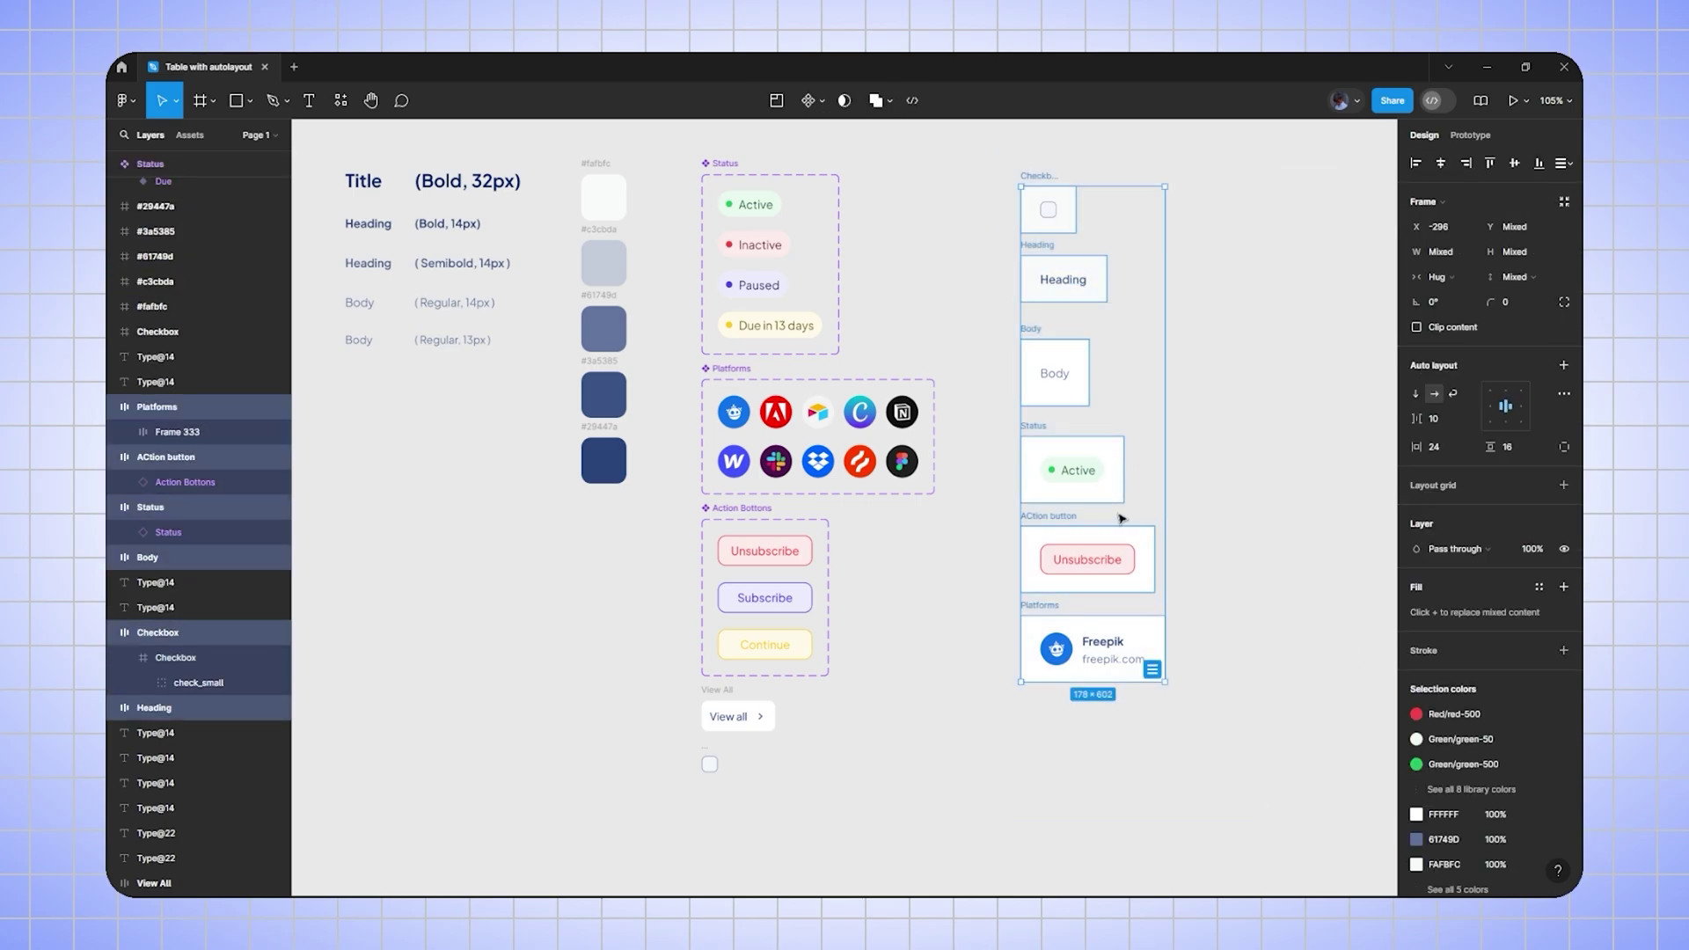
pyautogui.click(1562, 163)
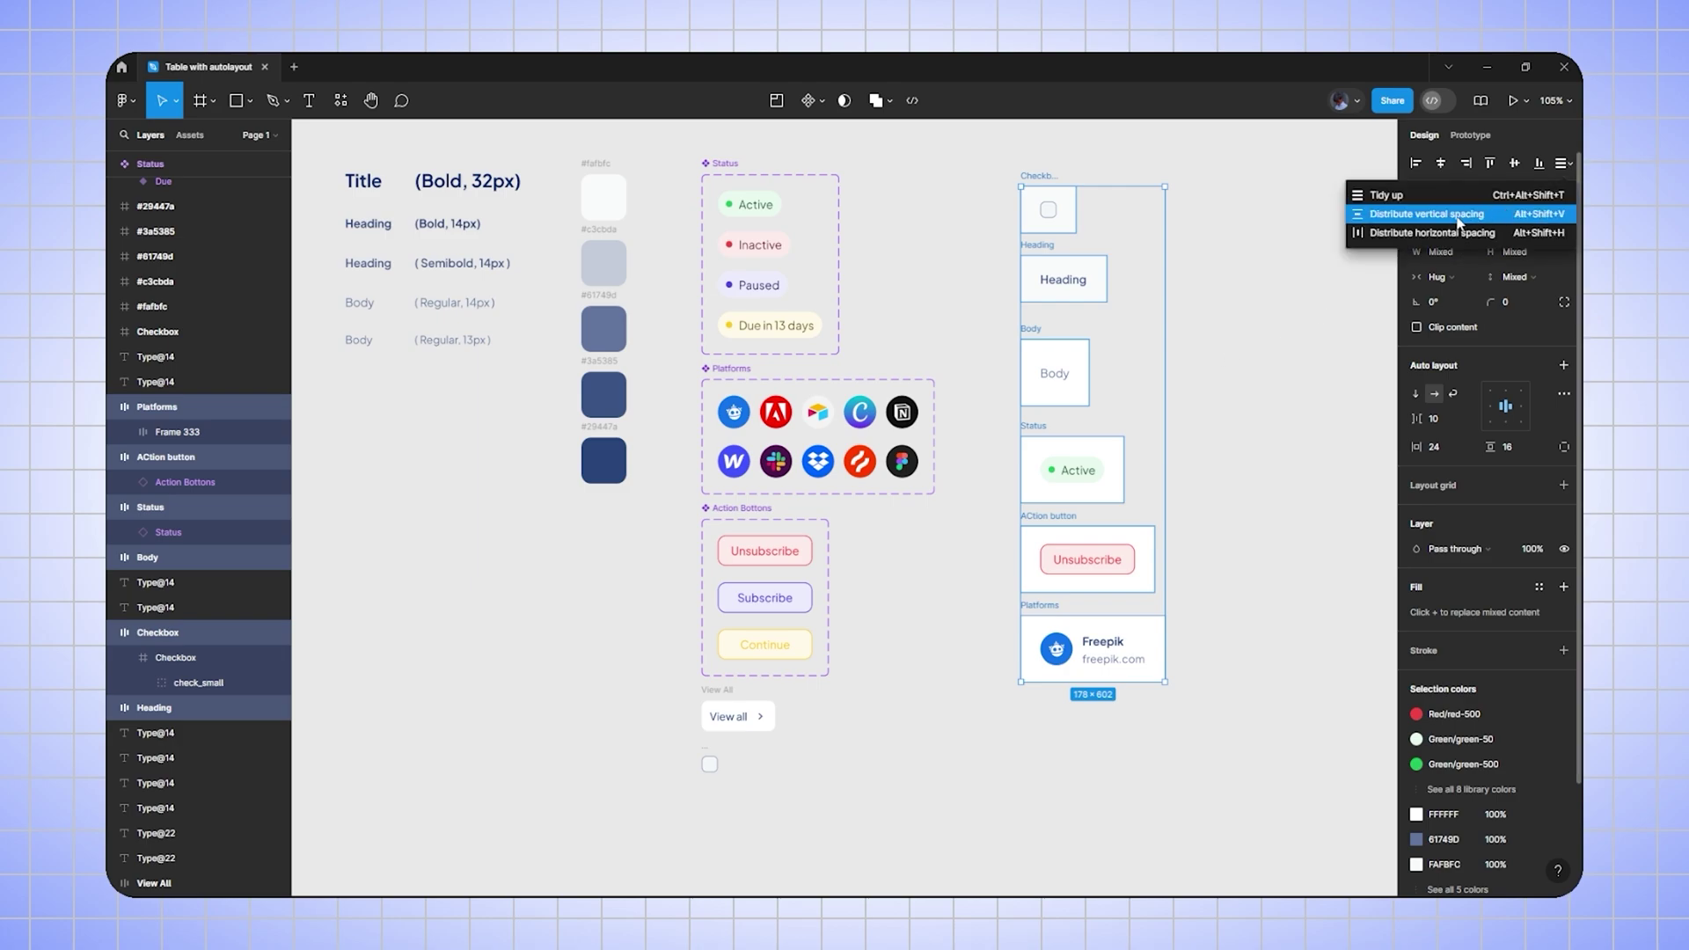
pyautogui.click(1458, 222)
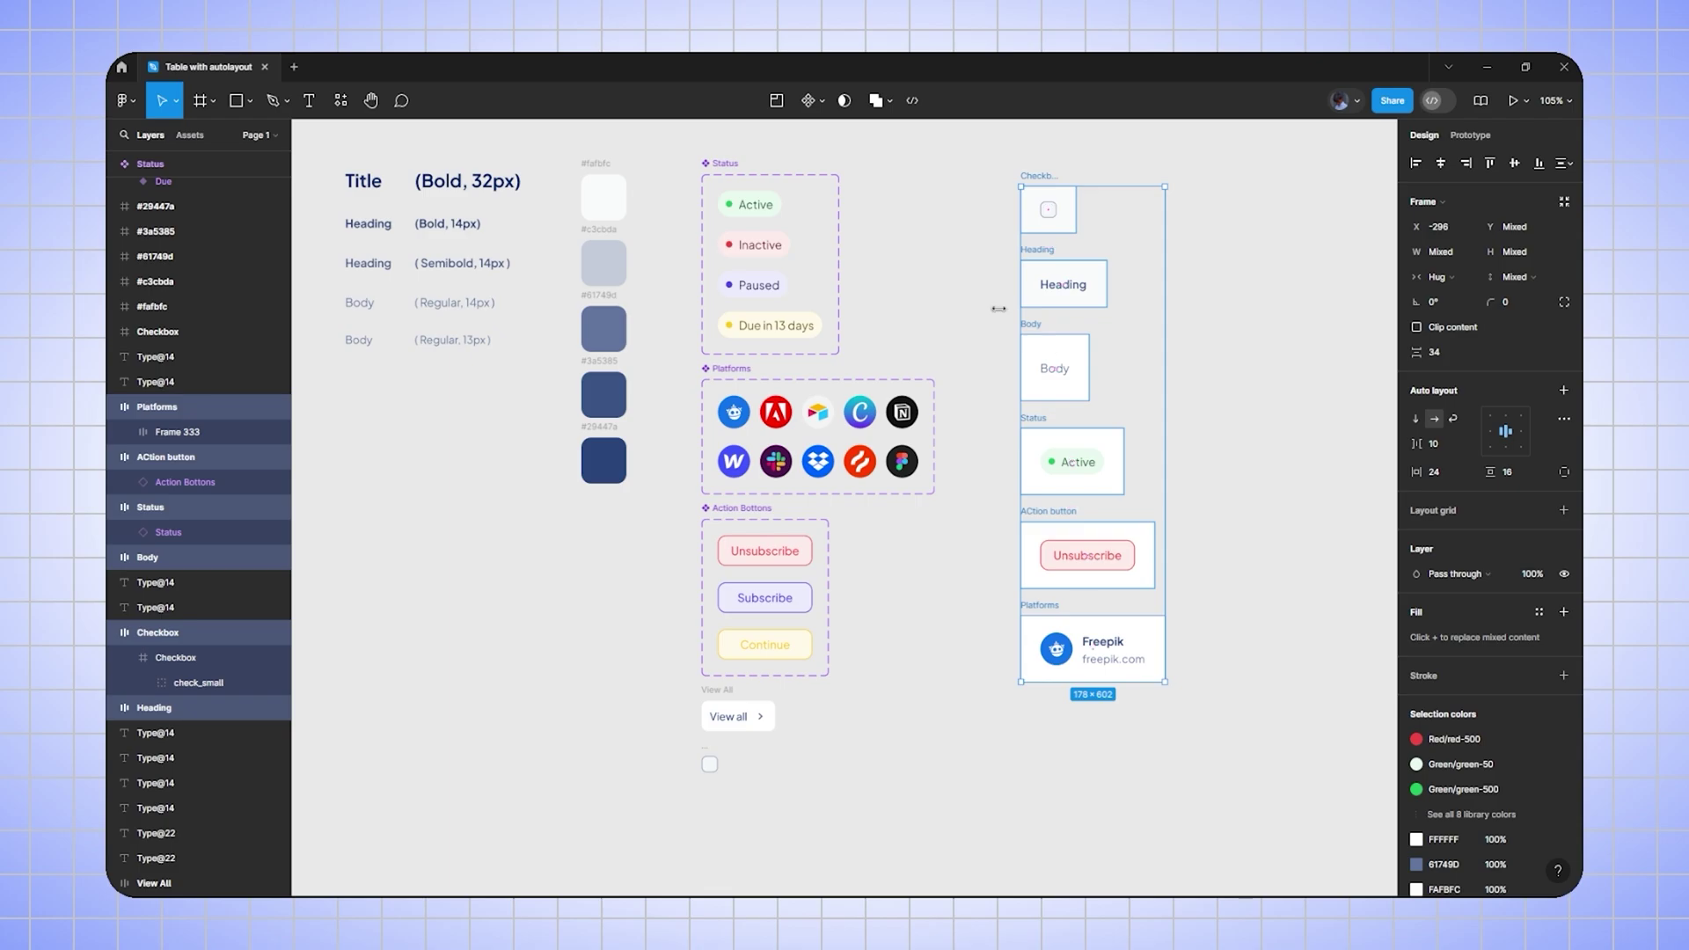
# - Turn the cells into a component set and name it 'Table Boxes'
pyautogui.click(822, 108)
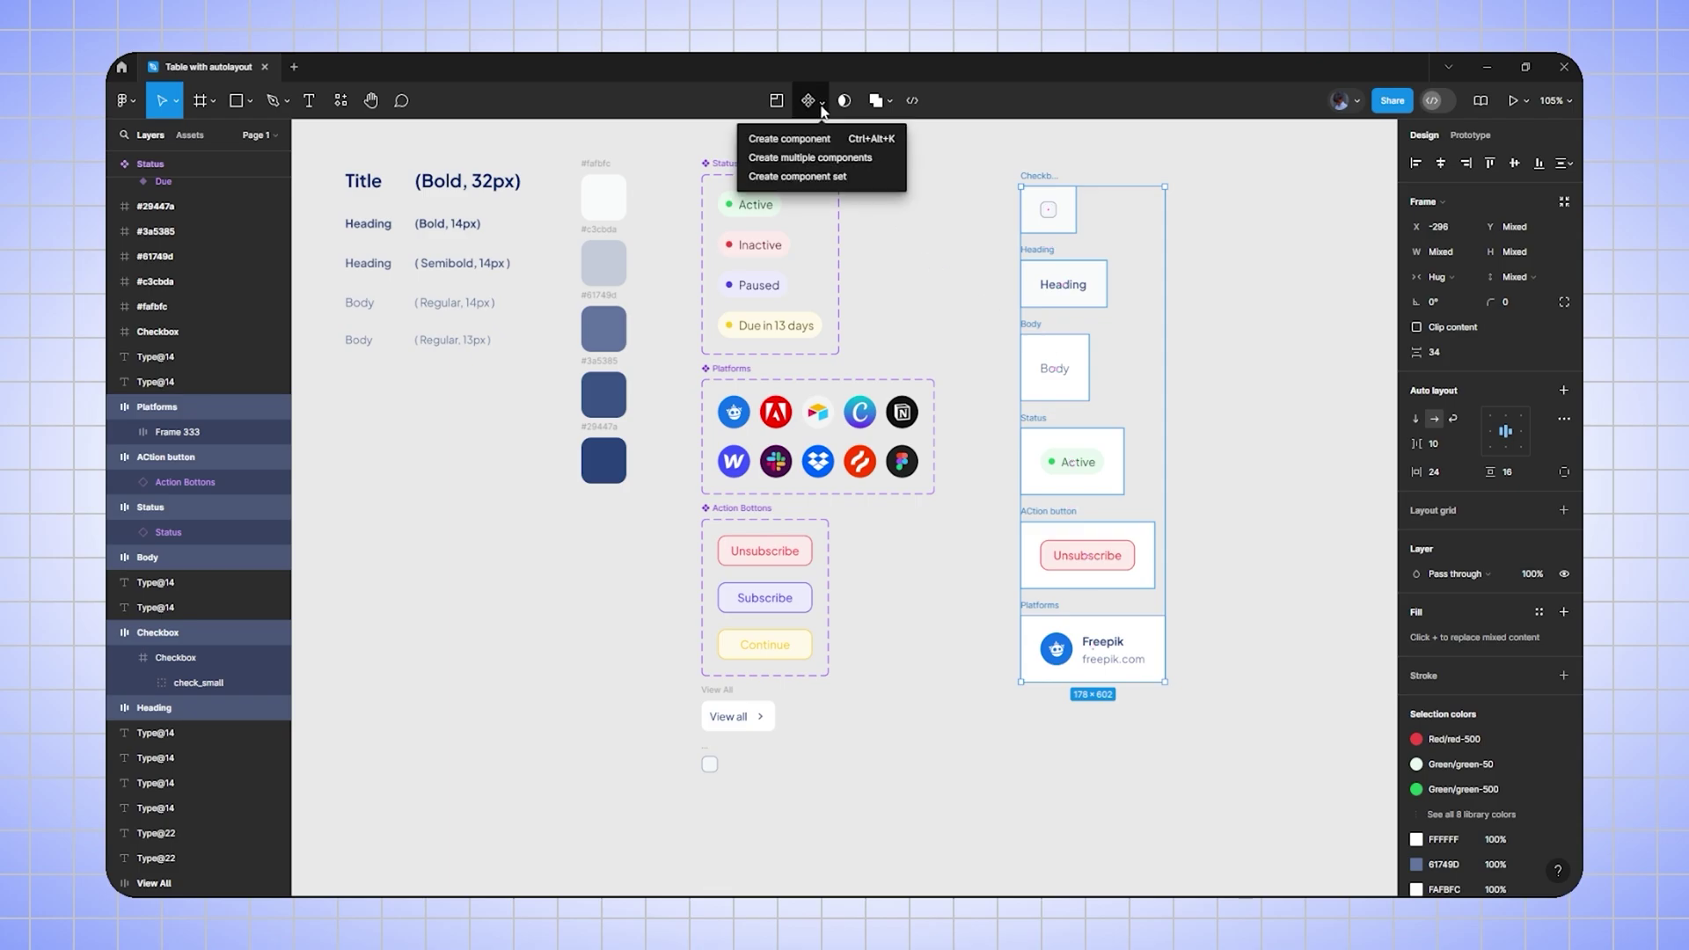
pyautogui.click(813, 177)
pyautogui.click(952, 288)
pyautogui.click(1054, 160)
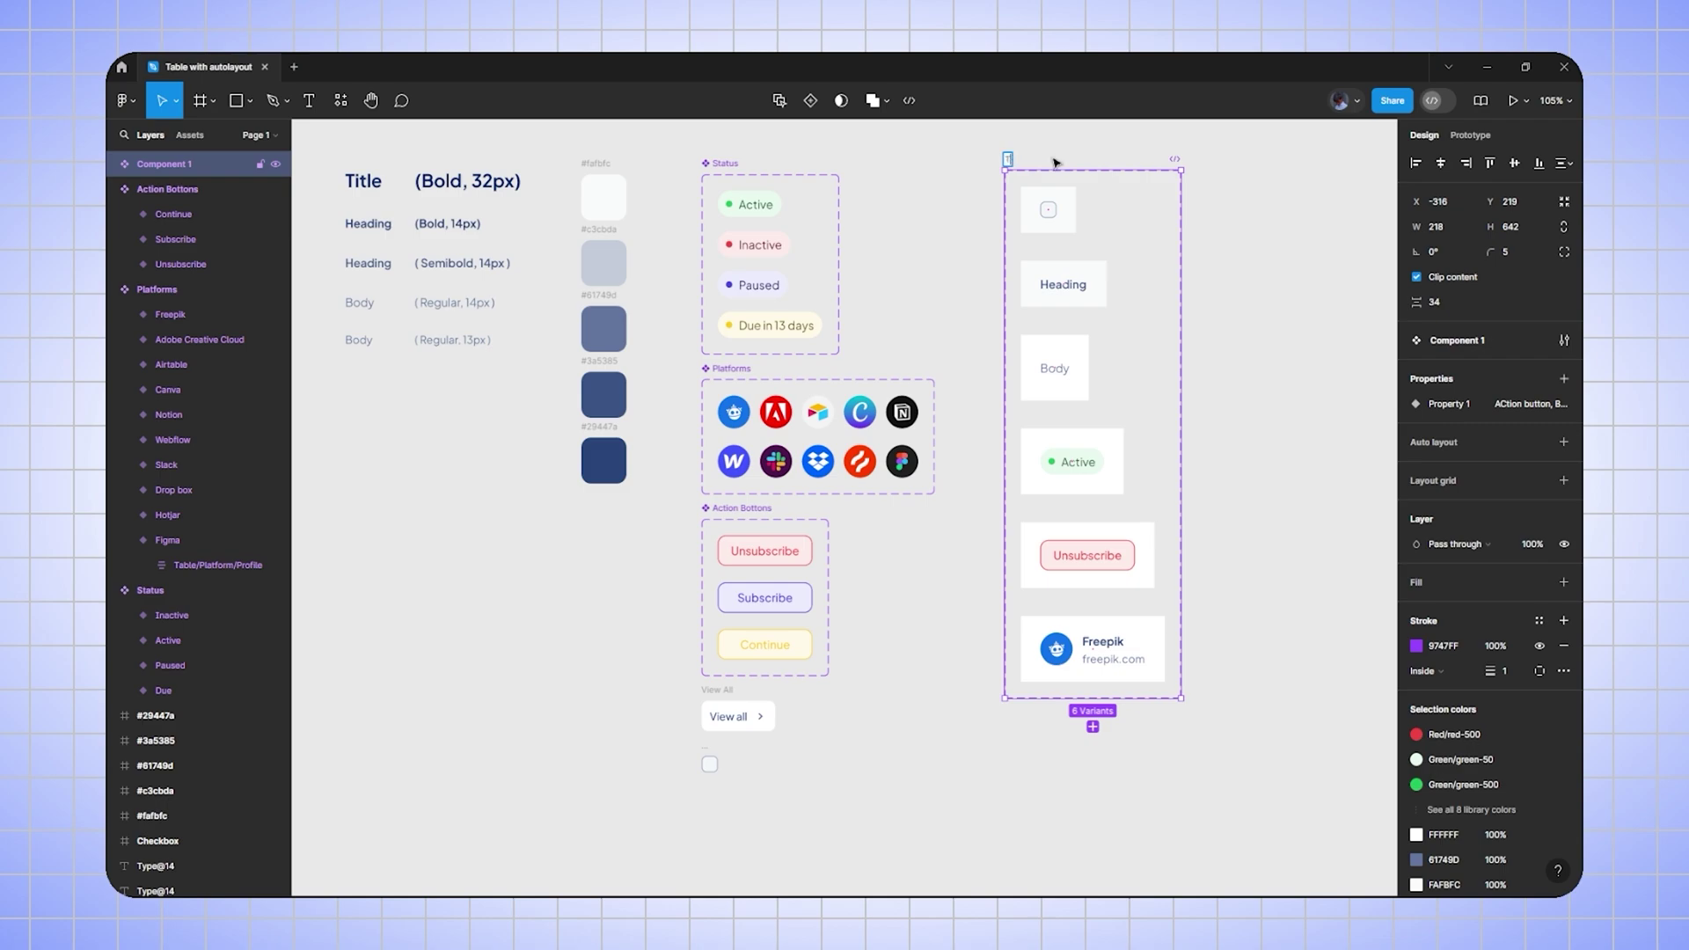
pyautogui.write('Table Boxes')
pyautogui.press('Return')
pyautogui.click(968, 262)
pyautogui.hscroll(-1, 972, 277)
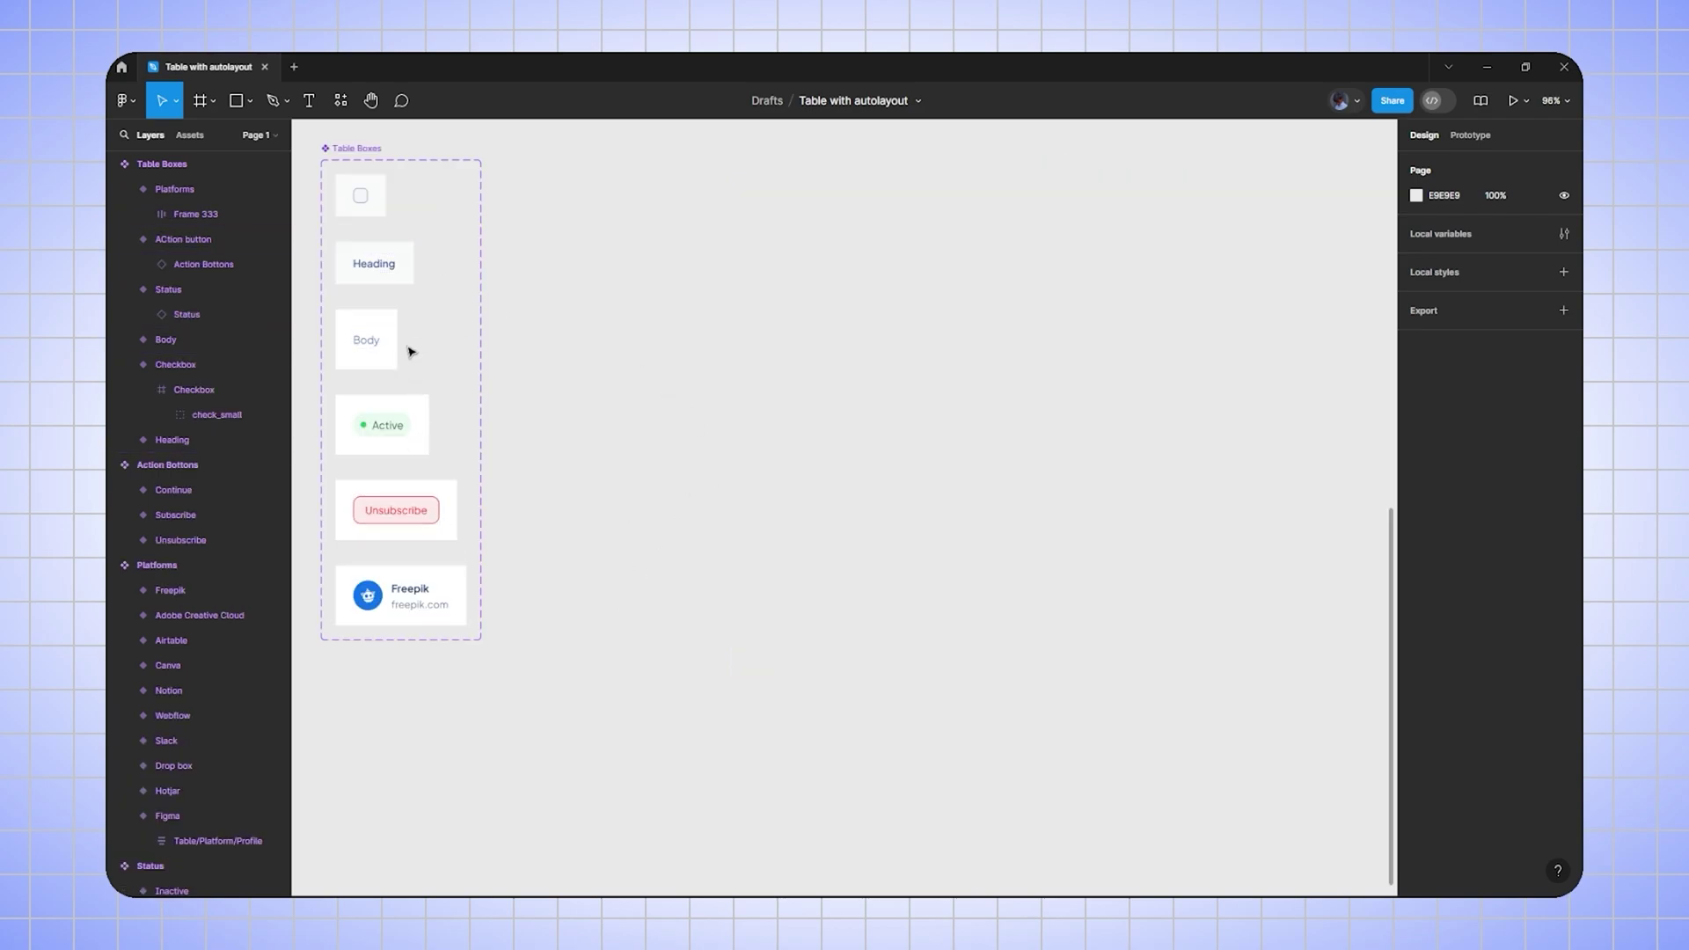
# - Duplicate the Heading and Body cells and stack the copies in an auto-layout column with 0 gap
pyautogui.moveTo(451, 249); pyautogui.dragTo(369, 354)
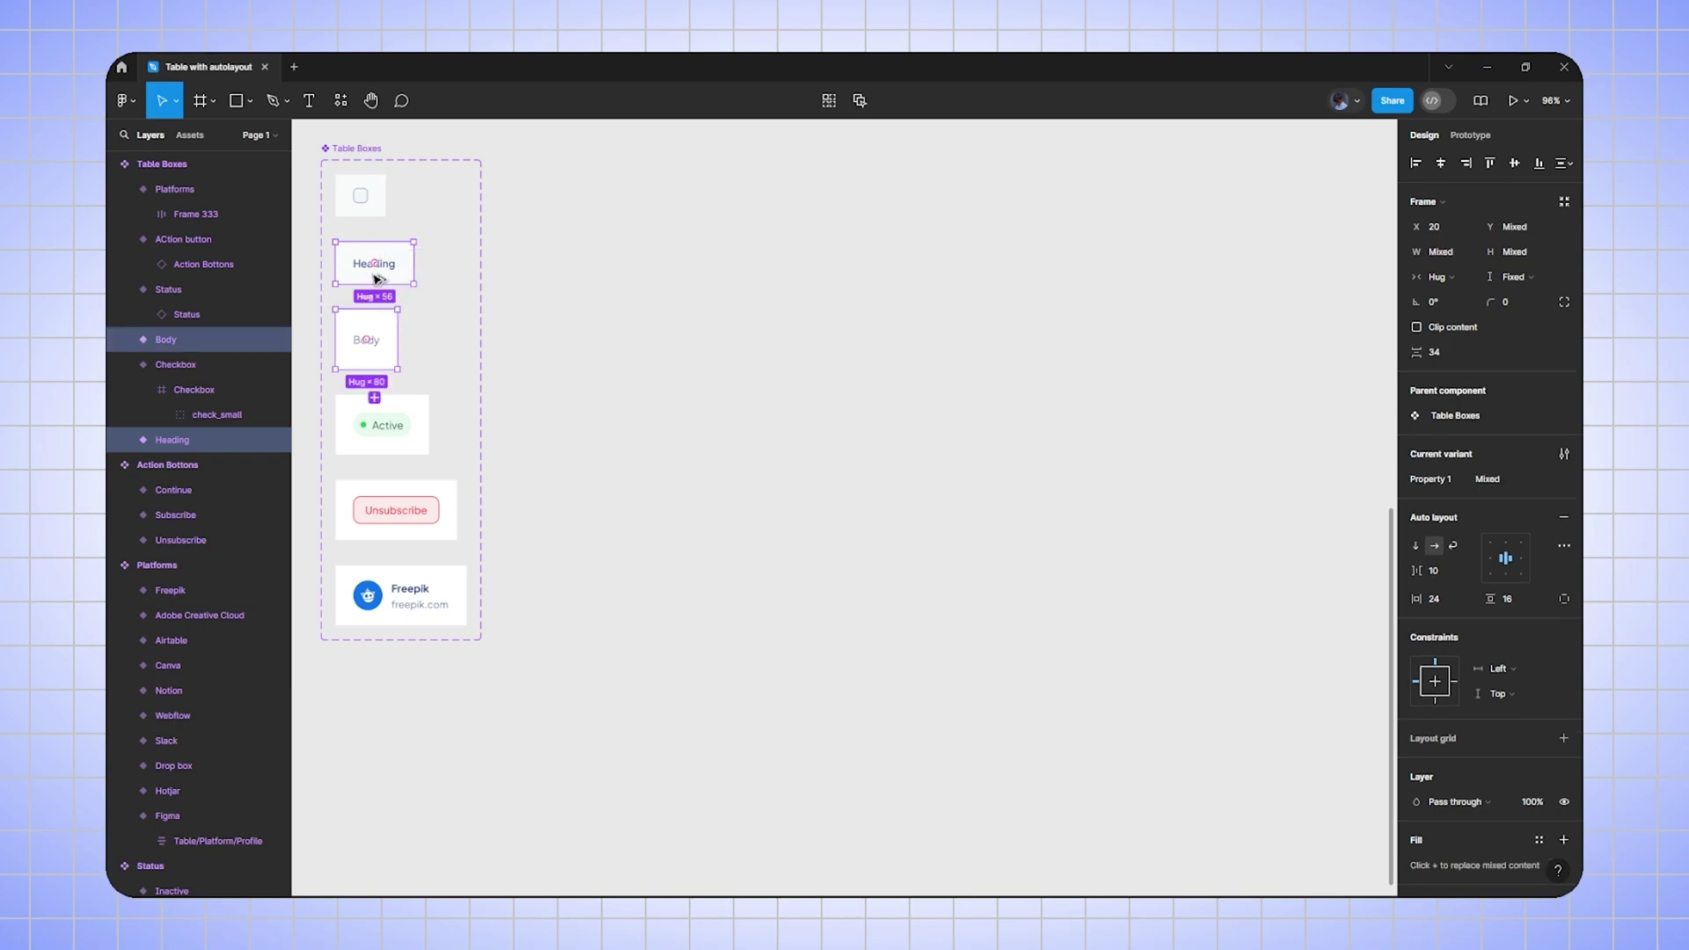
pyautogui.keyDown('alt'); pyautogui.moveTo(372, 271); pyautogui.dragTo(607, 275); pyautogui.keyUp('alt')
pyautogui.click(777, 278)
pyautogui.moveTo(761, 204); pyautogui.dragTo(546, 411)
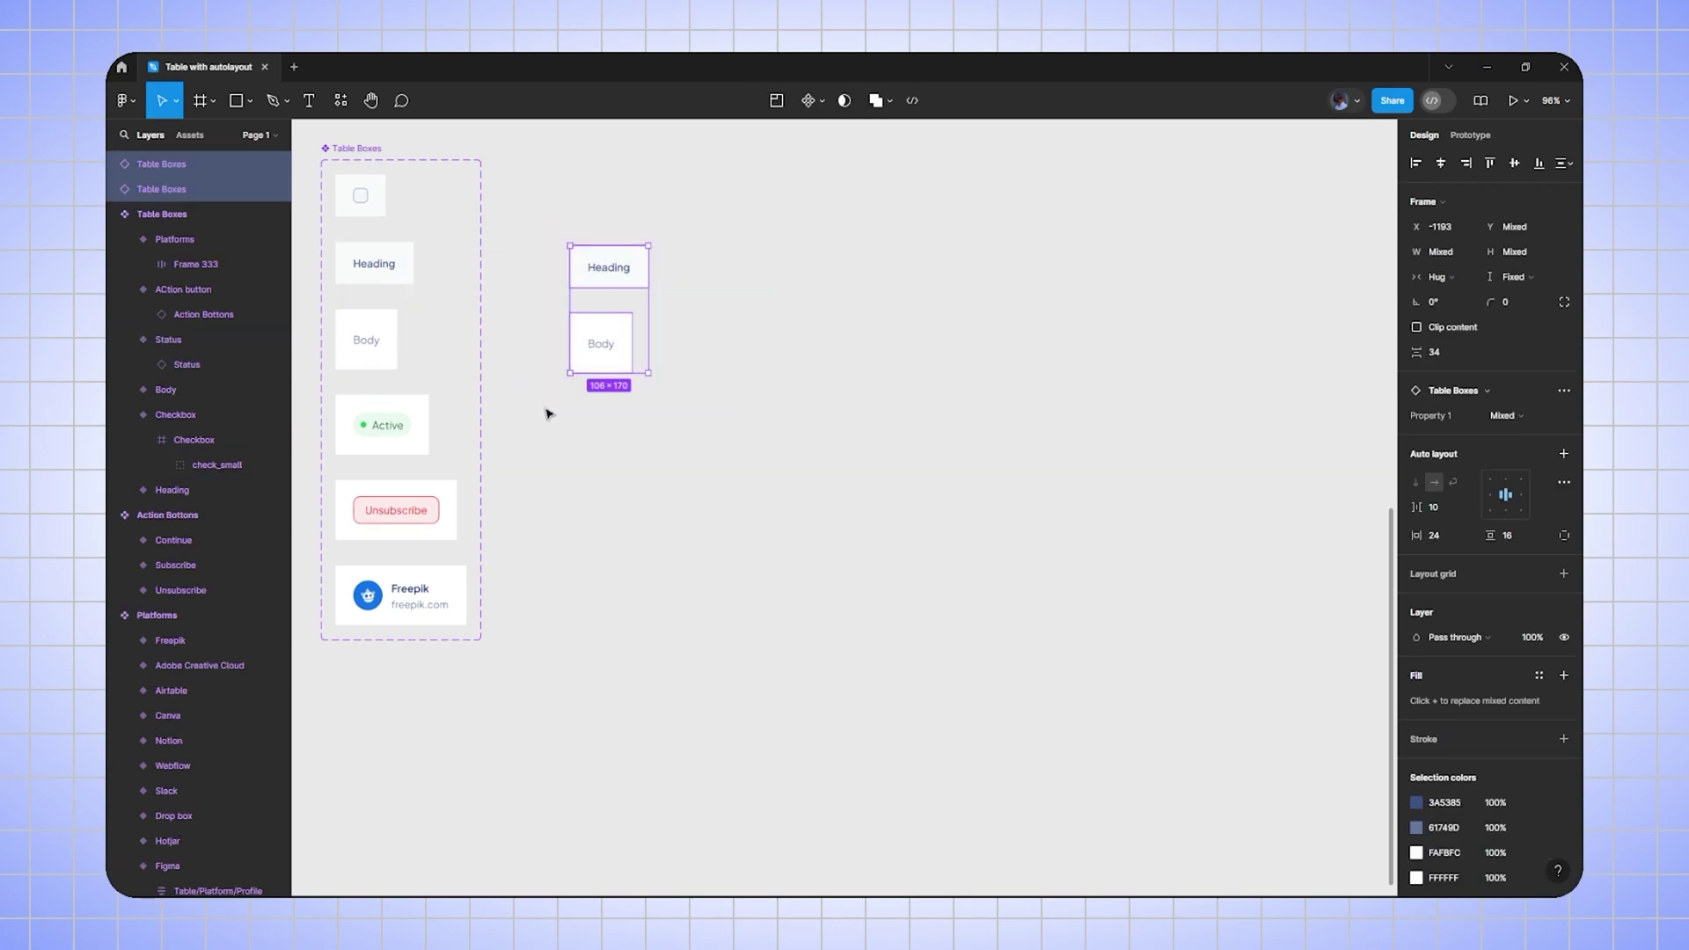
pyautogui.hotkey('shift', 'a')
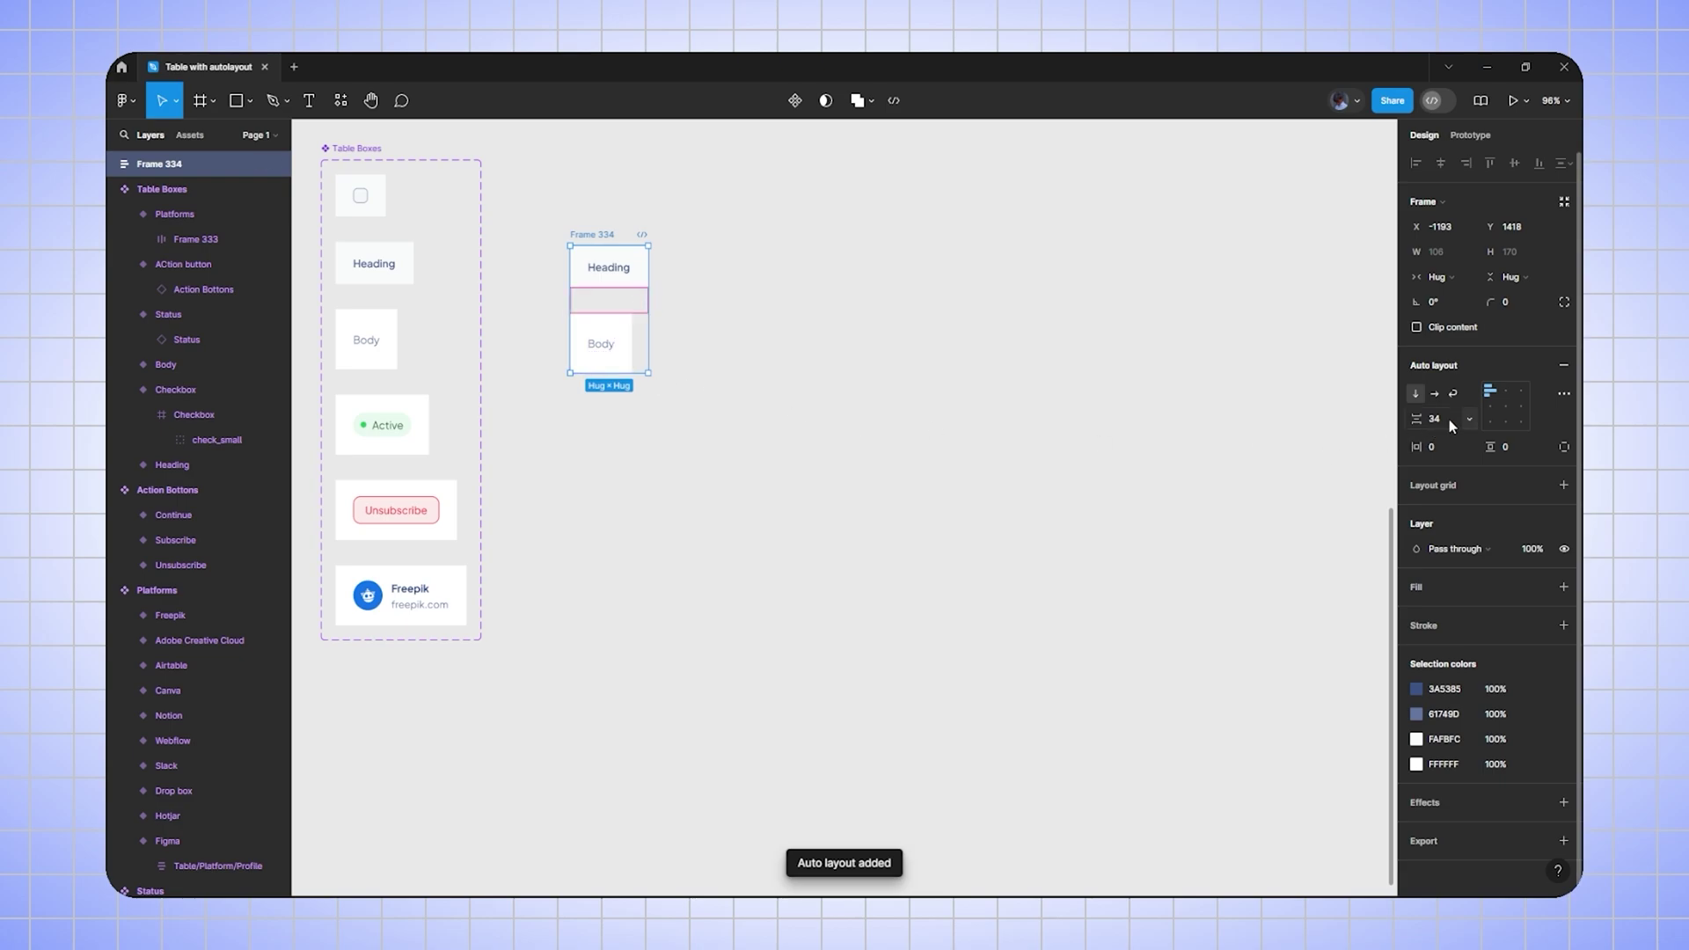
pyautogui.write('0')
pyautogui.press('Return')
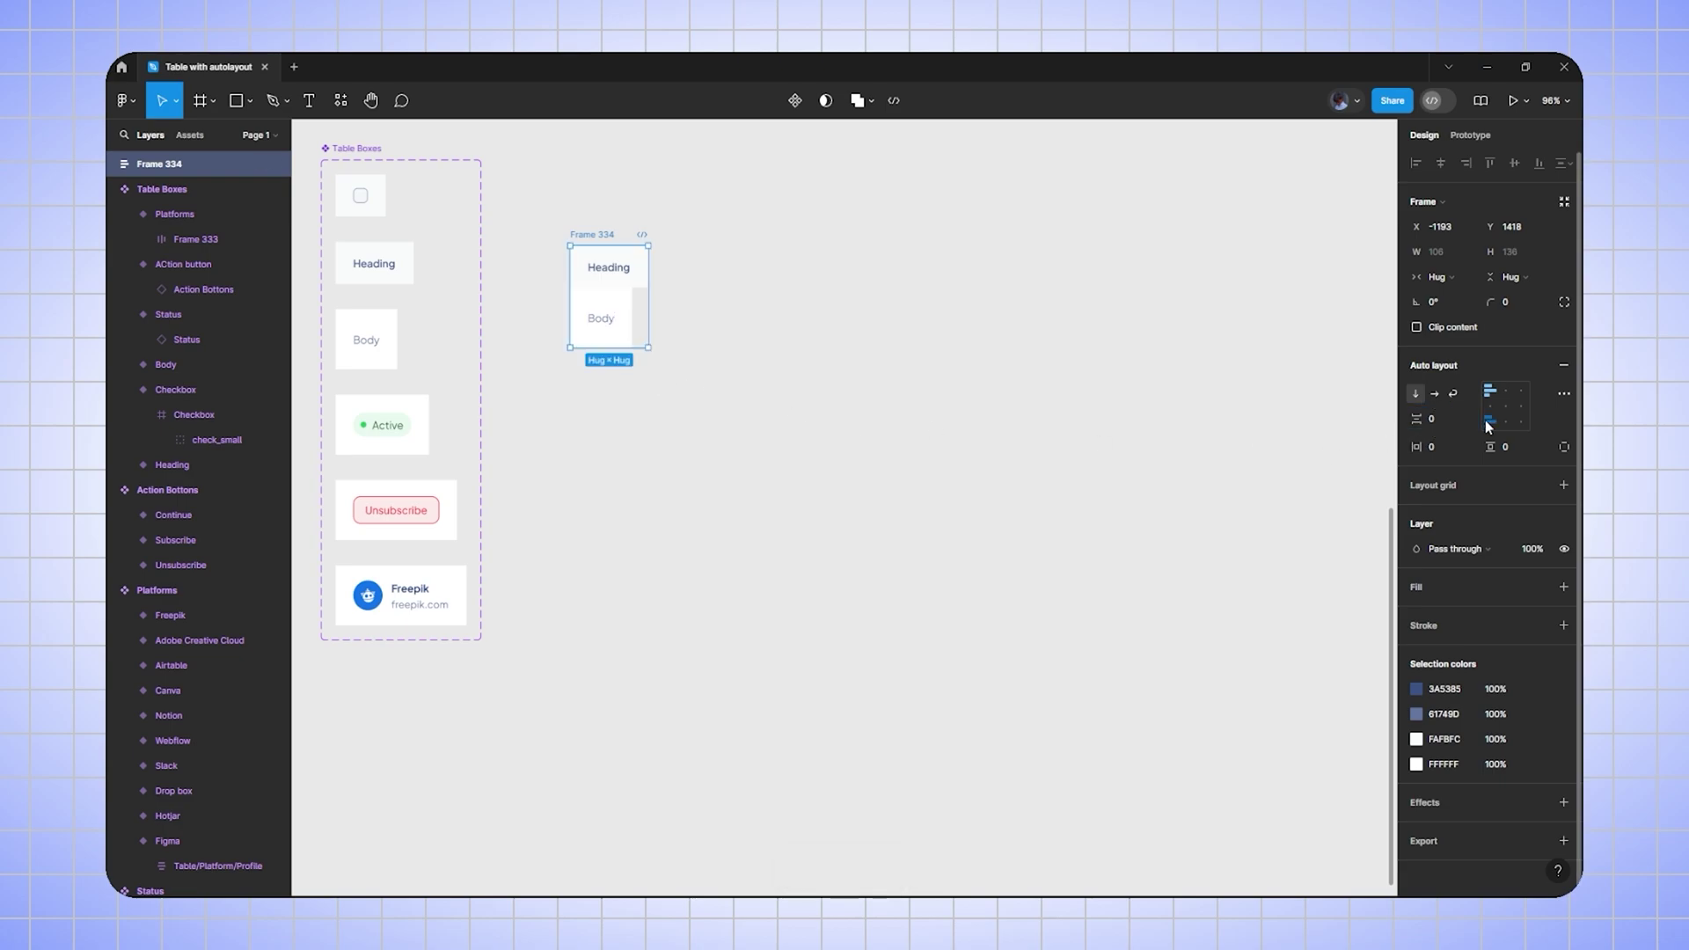
# - Wrap that column in an outer auto-layout frame with 0 gap and 0 padding
pyautogui.click(842, 284)
pyautogui.click(598, 248)
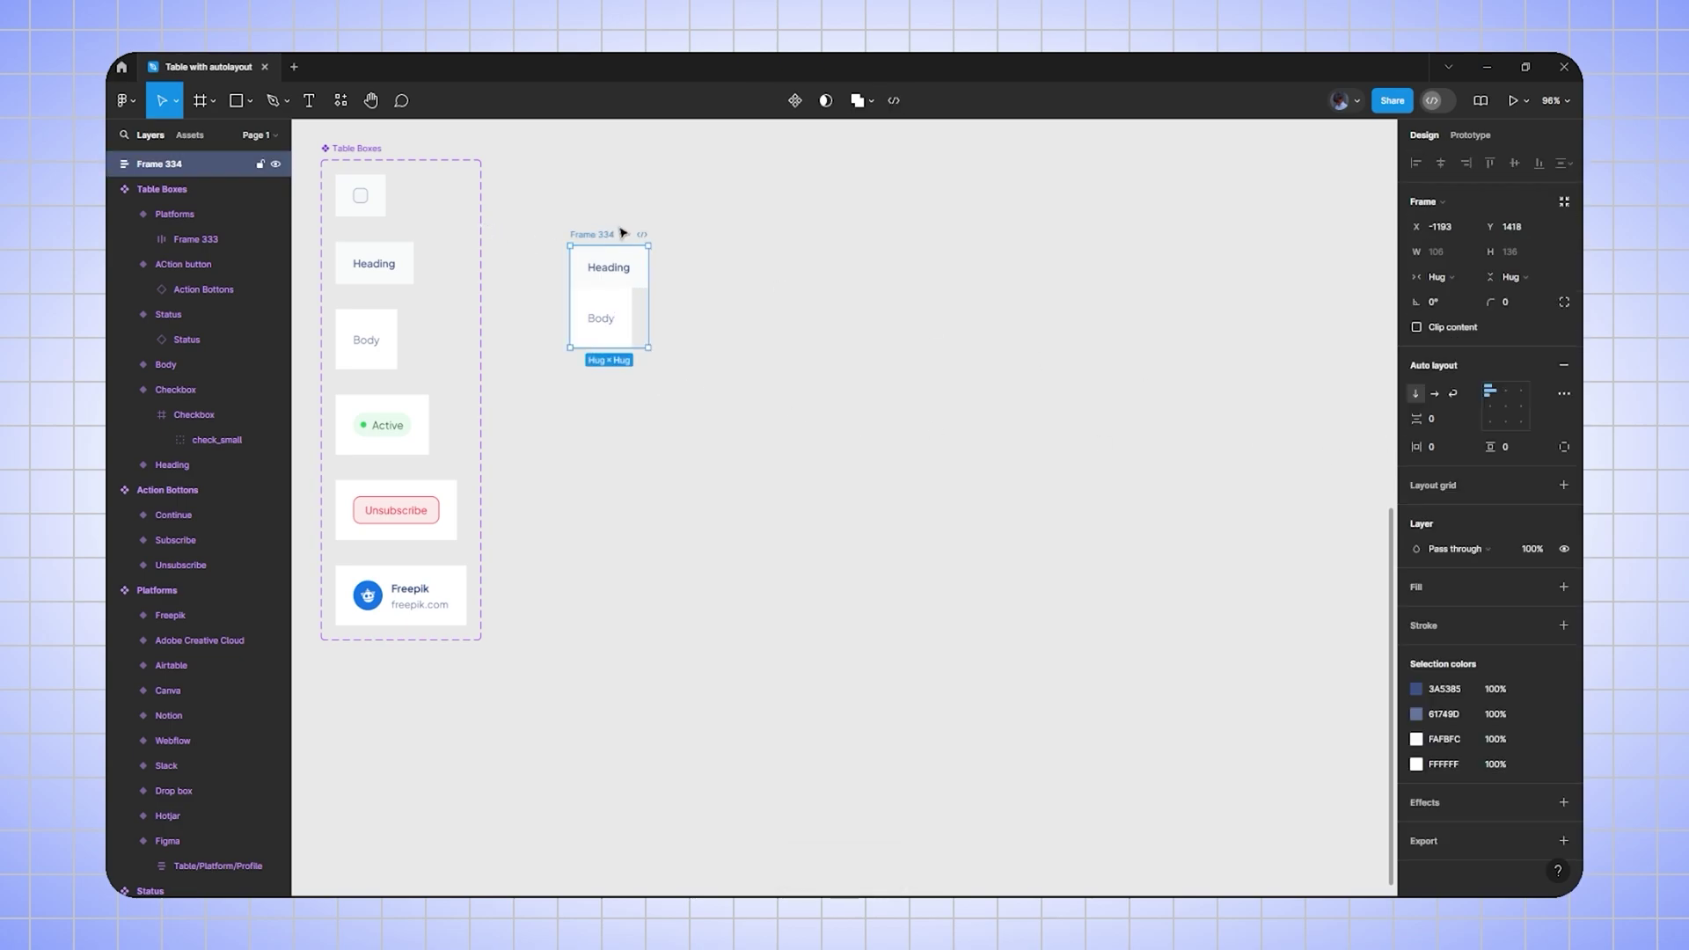
pyautogui.hotkey('shift', 'a')
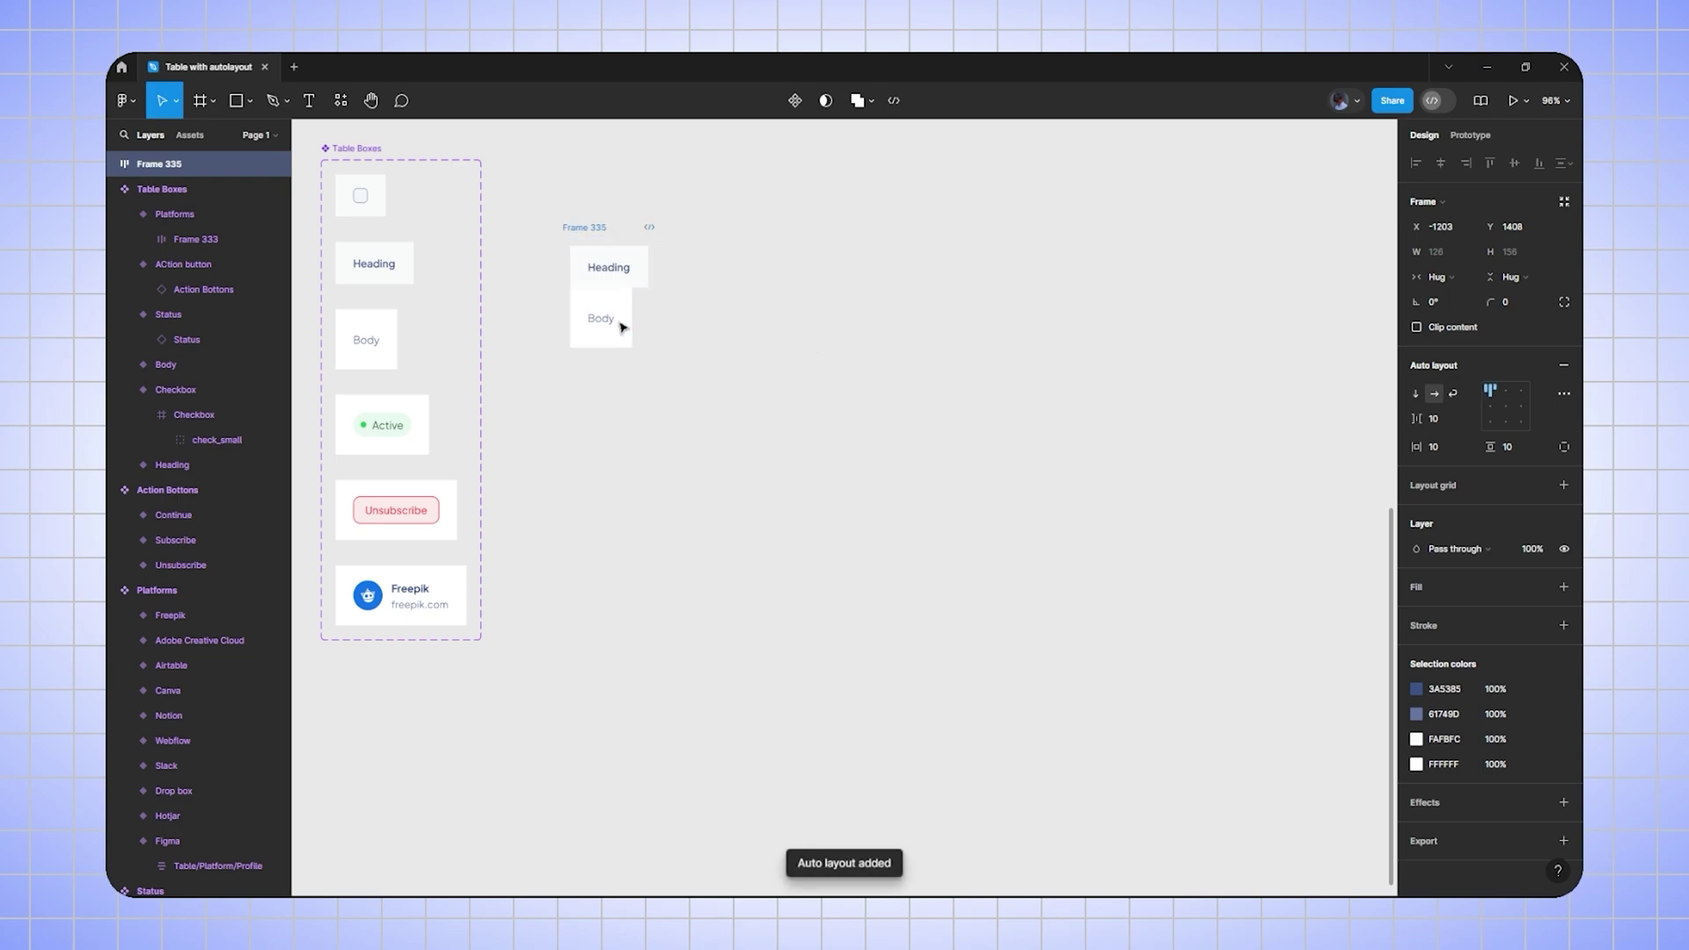
pyautogui.click(1442, 424)
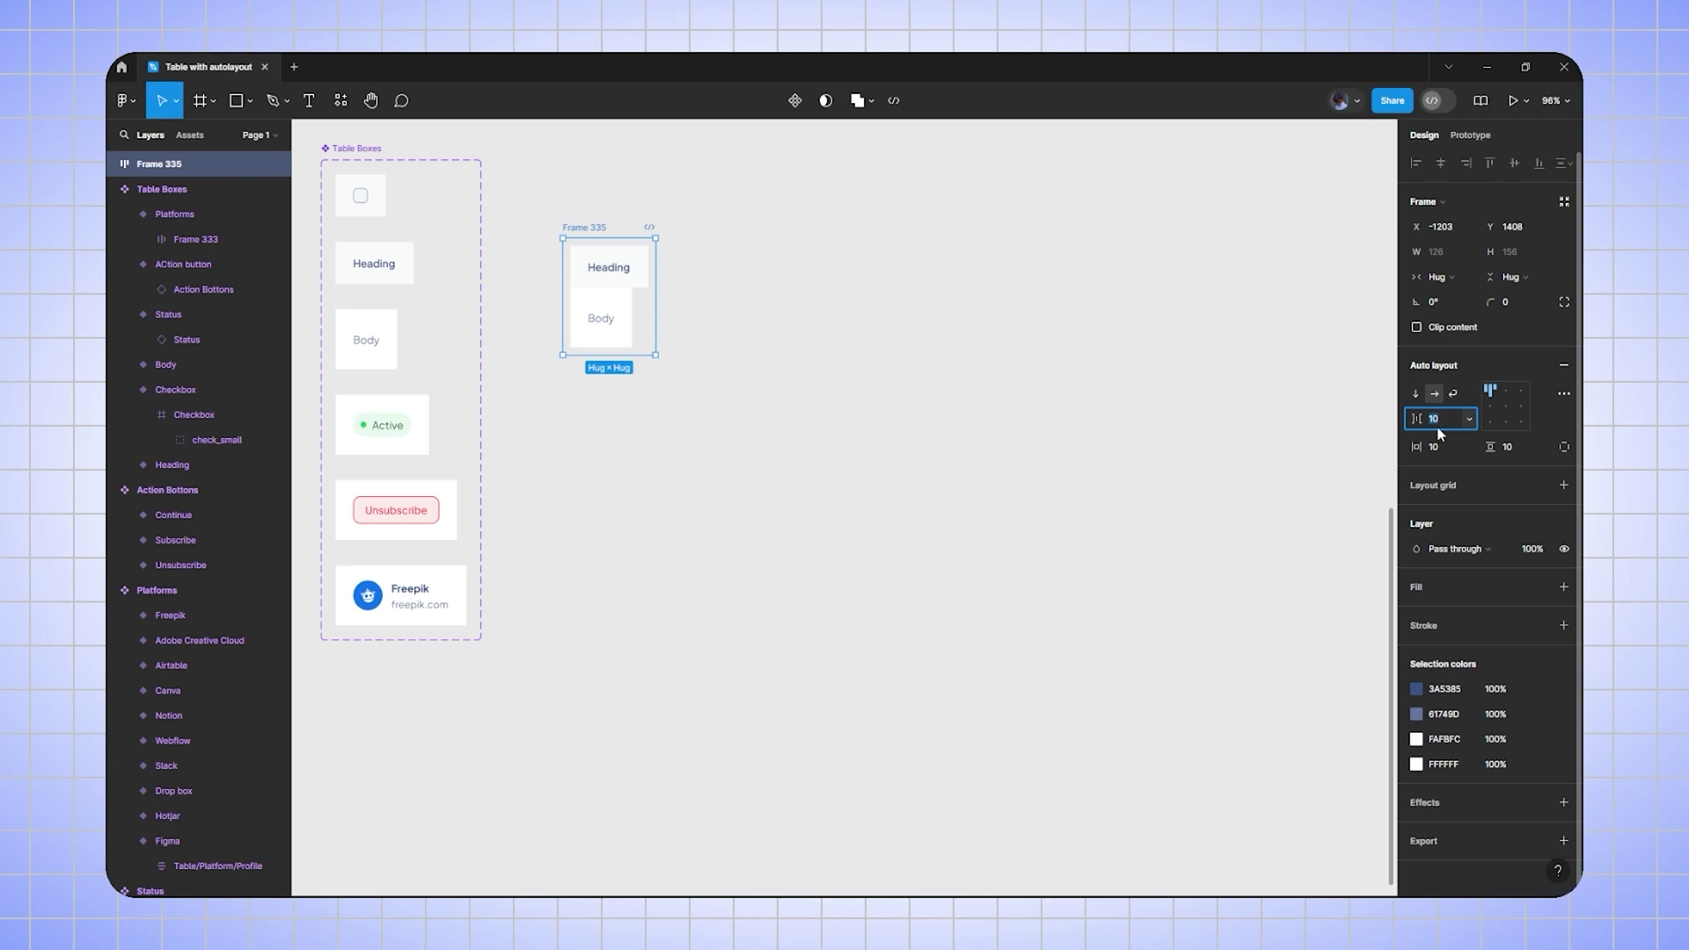
pyautogui.write('0')
pyautogui.press('Tab')
pyautogui.write('0')
pyautogui.click(1015, 381)
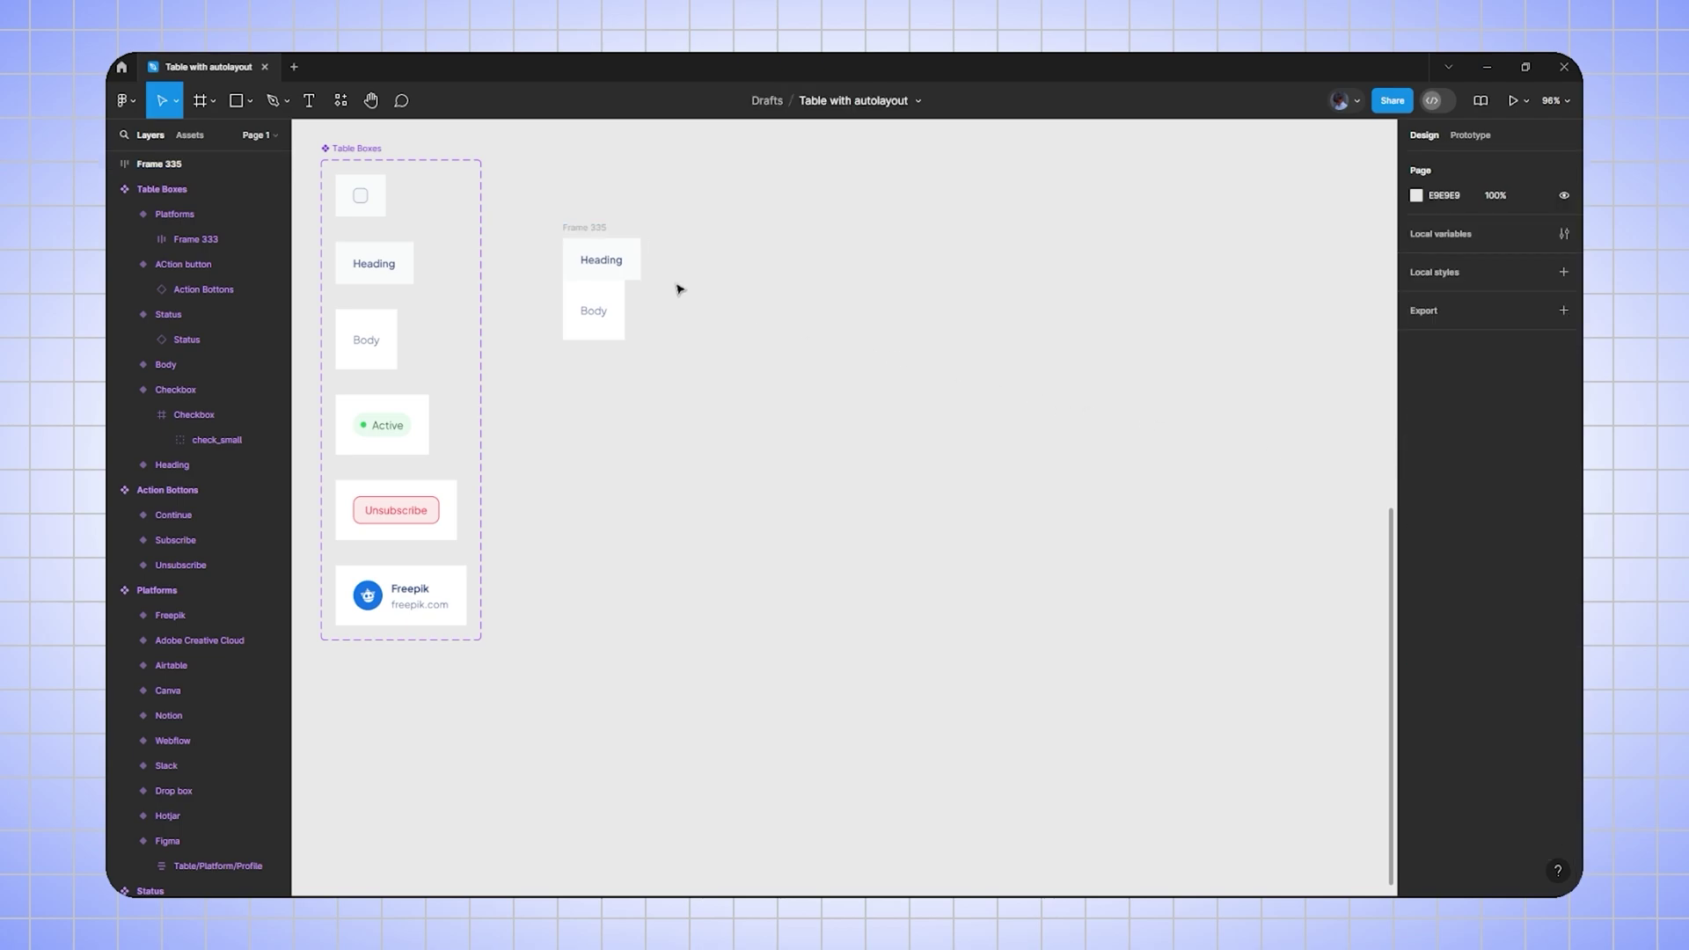
pyautogui.scroll(5, 604, 229)
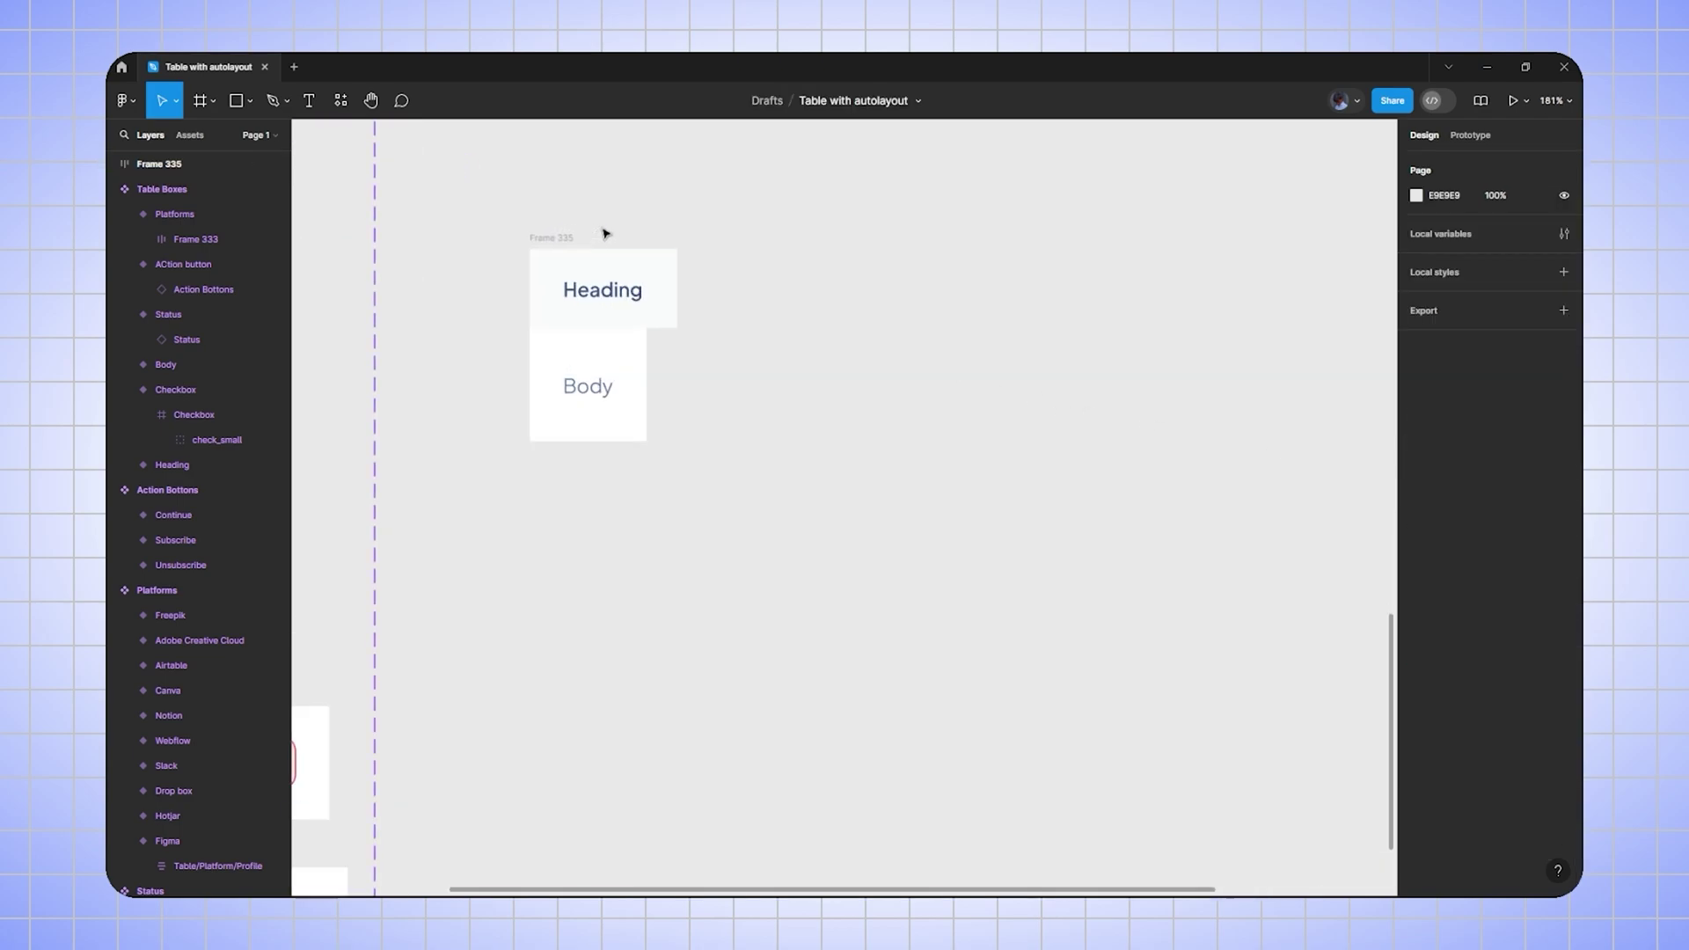
# - Set both the Heading and Body cells' width to Fill container
pyautogui.click(676, 275)
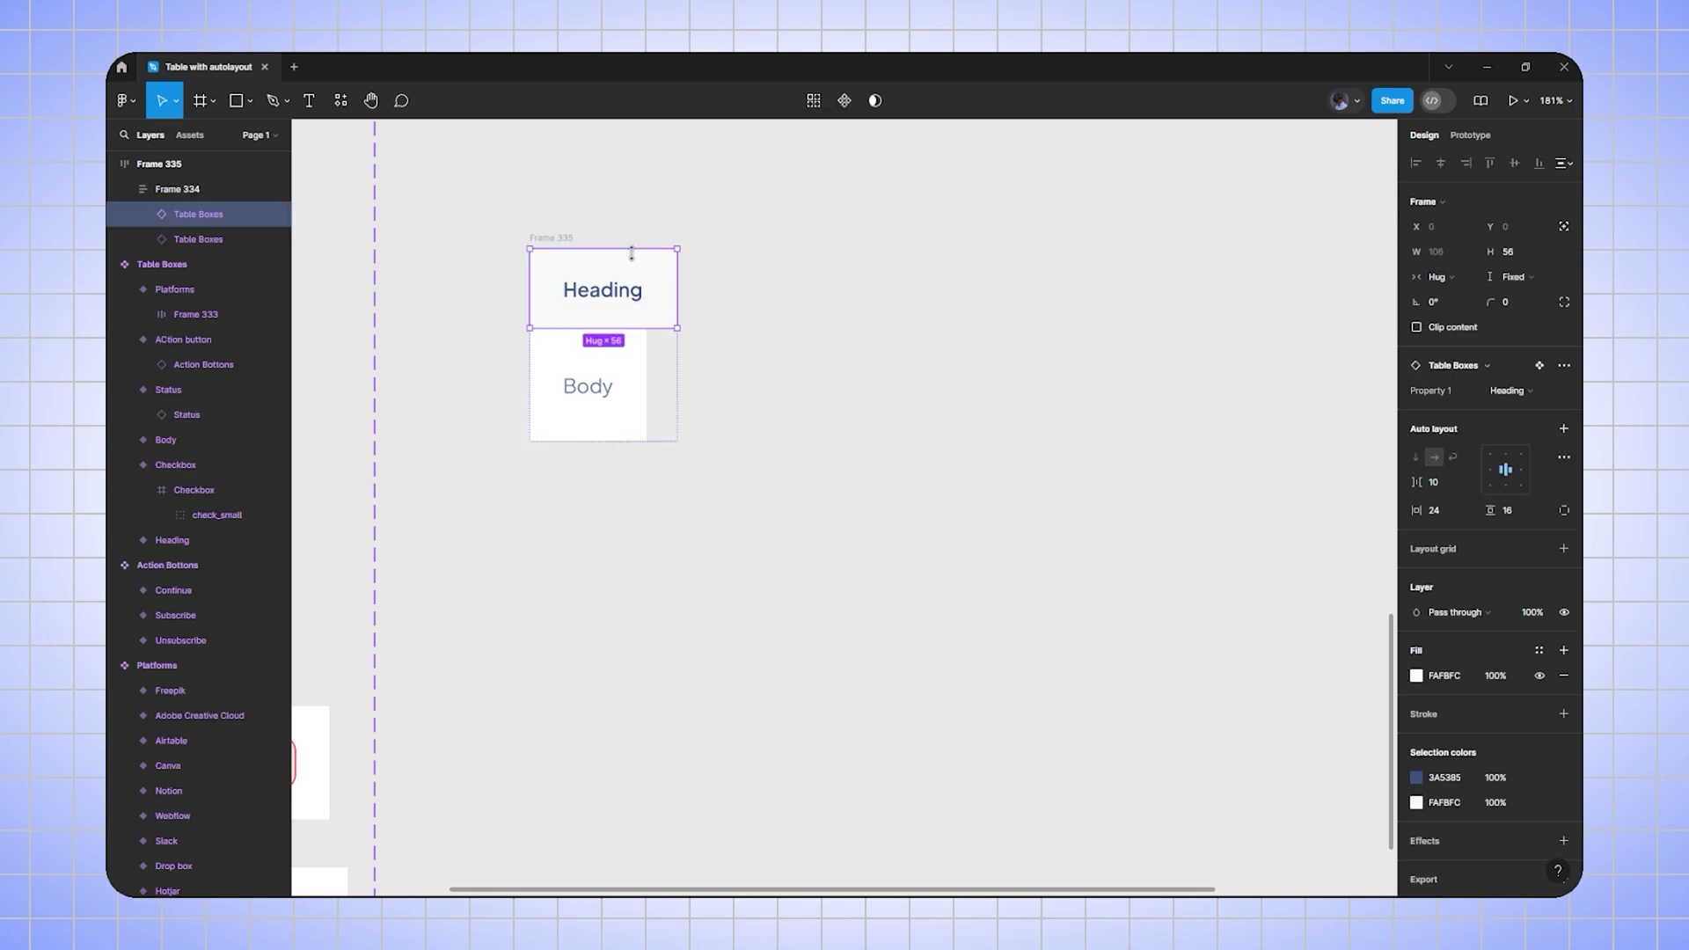
pyautogui.click(1449, 275)
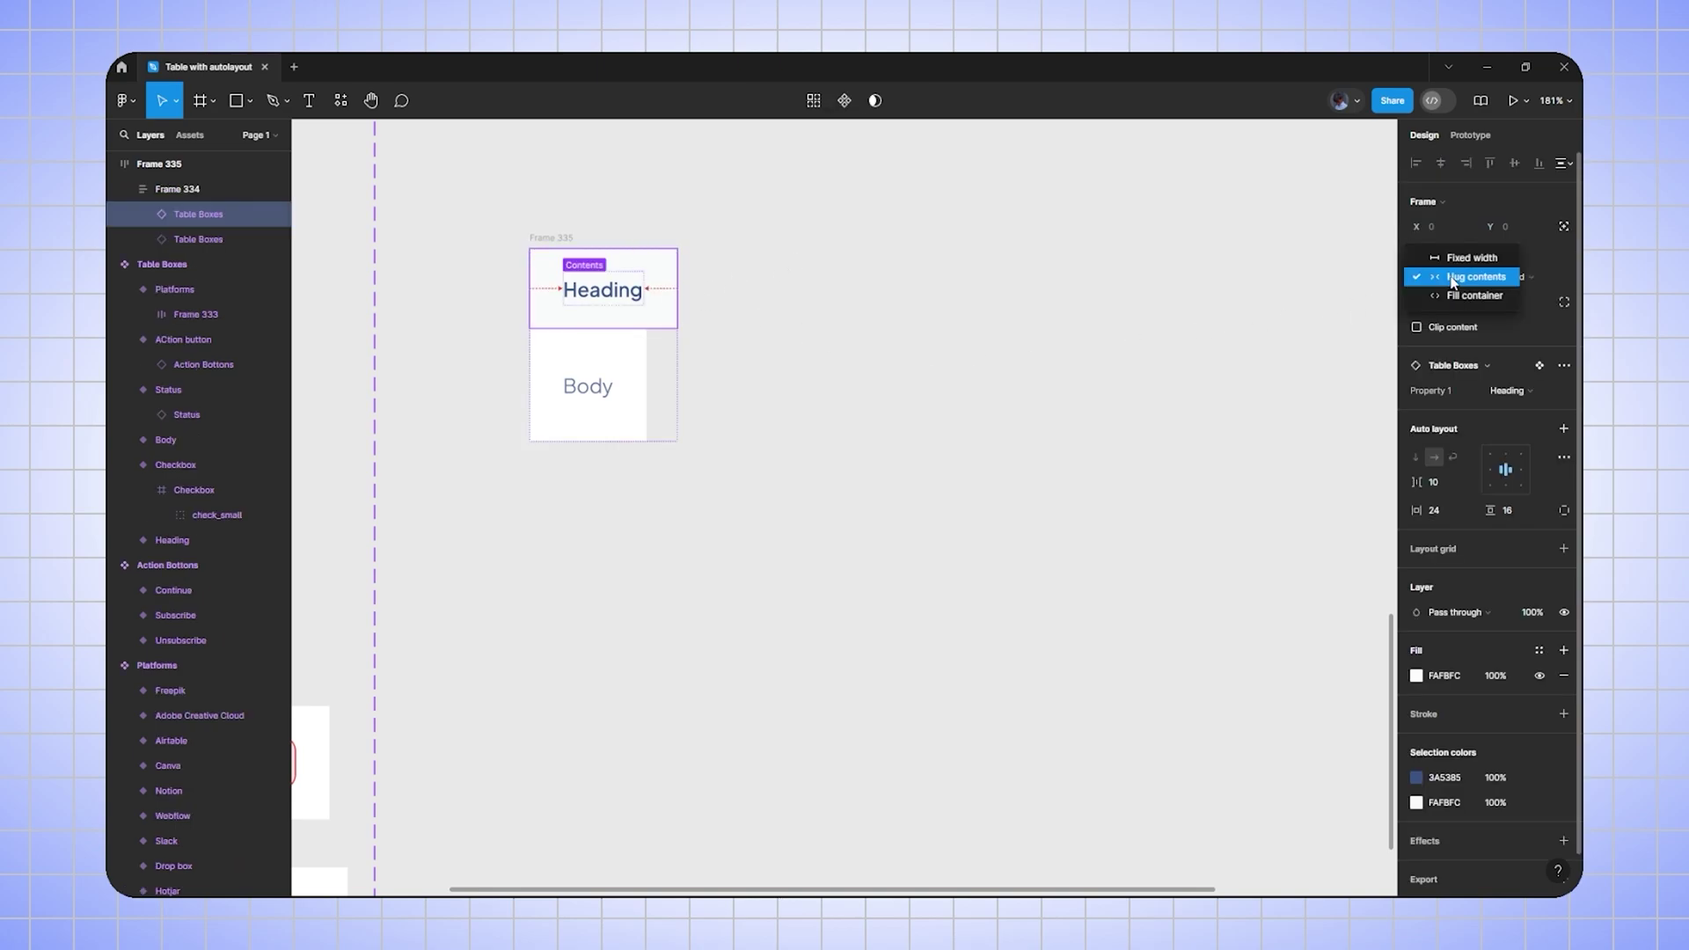
pyautogui.click(1460, 295)
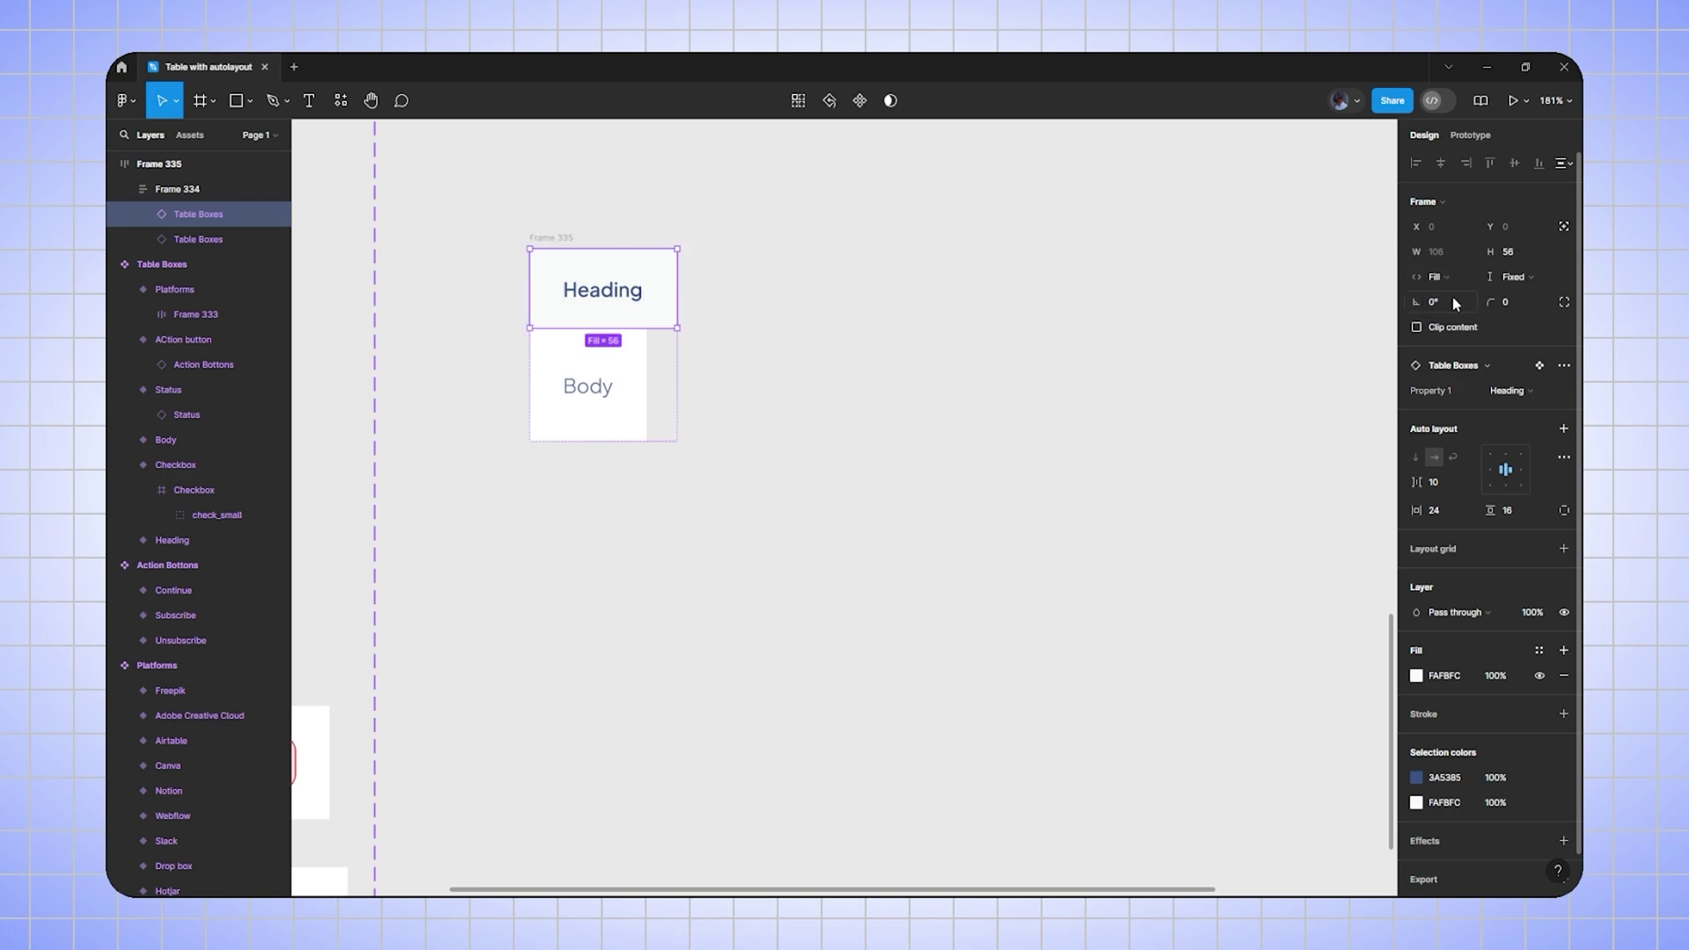
pyautogui.click(637, 405)
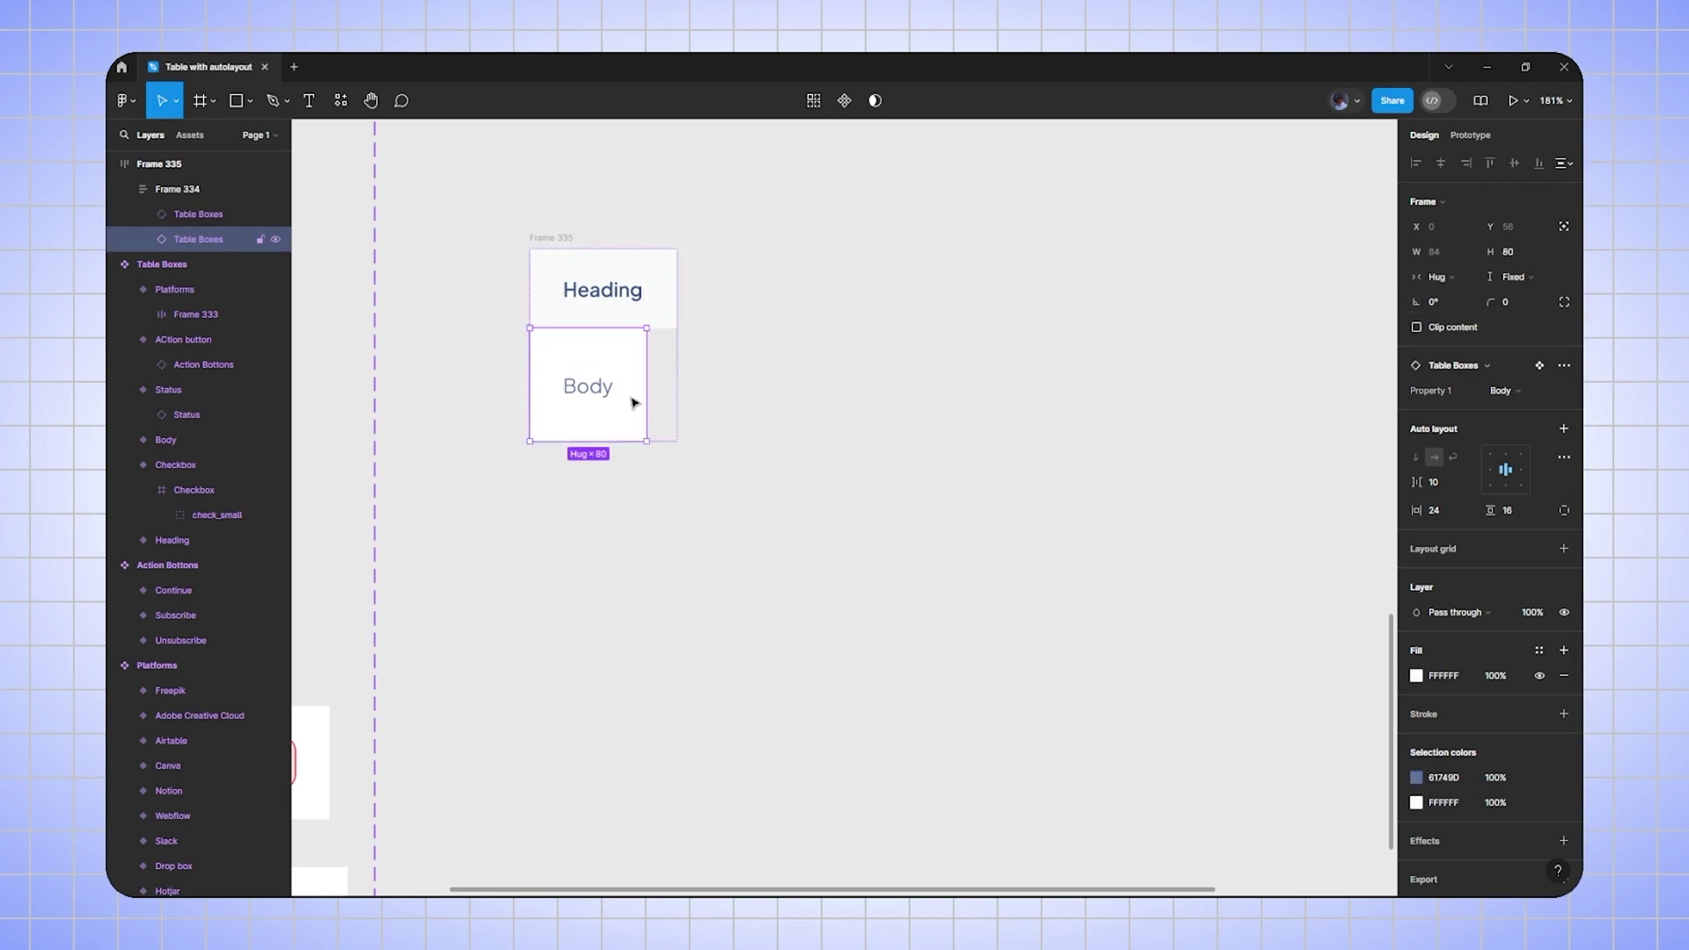
pyautogui.click(1449, 279)
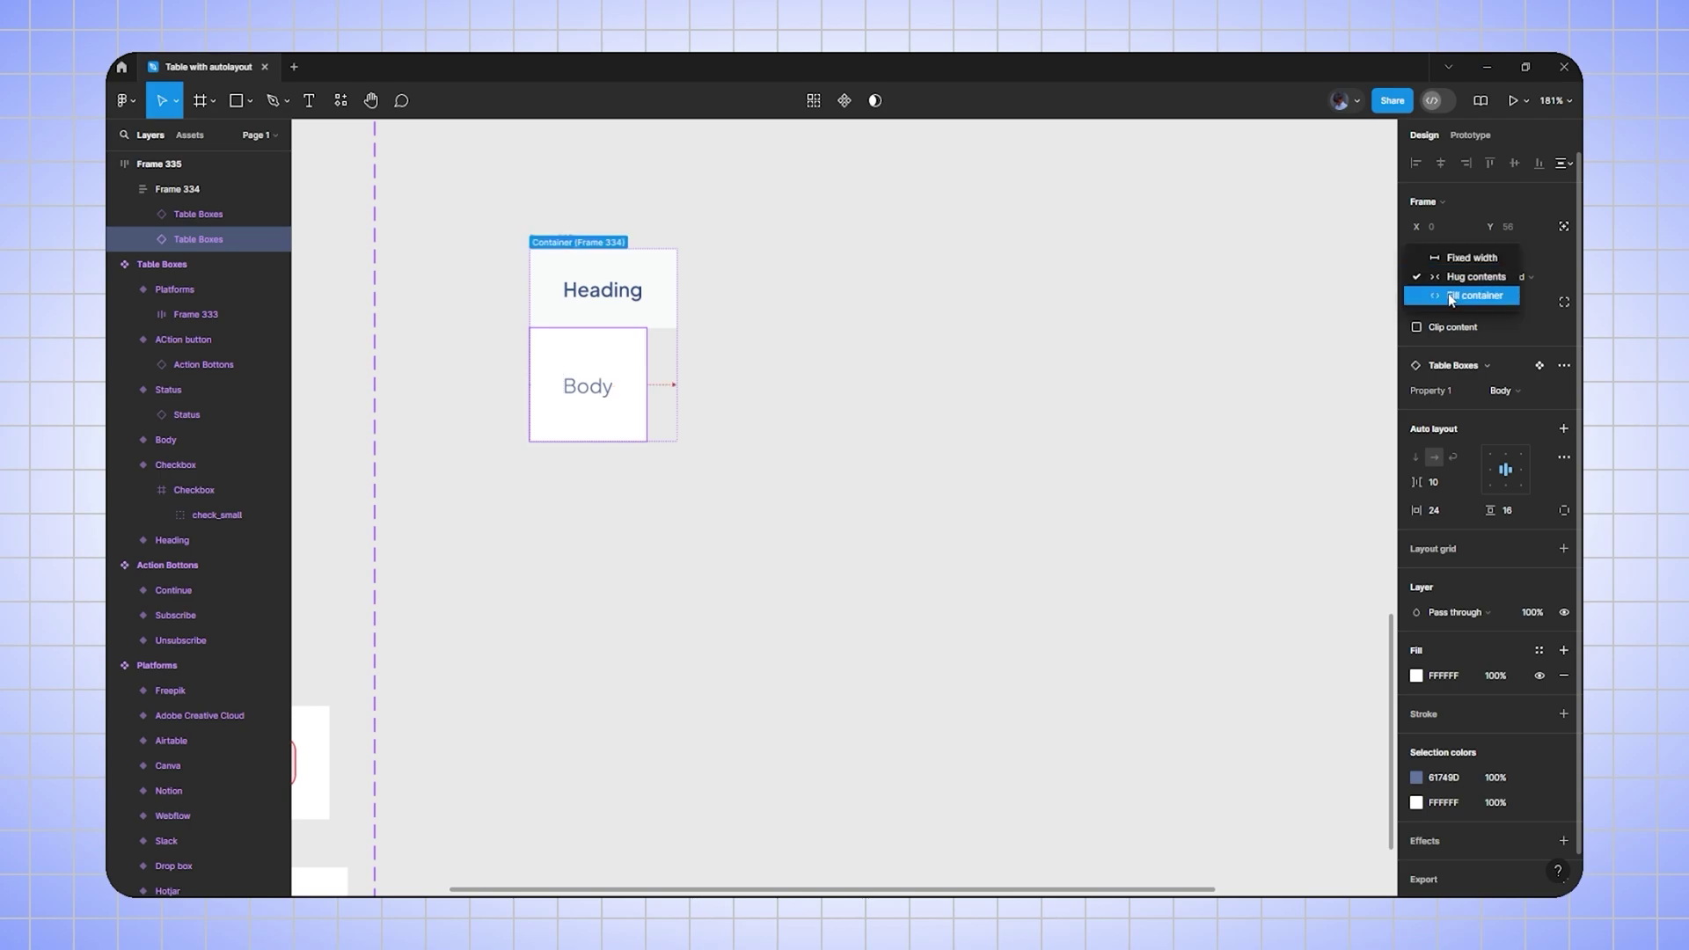
pyautogui.click(1448, 298)
pyautogui.click(939, 411)
# - Move the table frame up and duplicate the Heading/Body column into a second column
pyautogui.scroll(-3, 818, 393)
pyautogui.click(679, 294)
pyautogui.moveTo(709, 279); pyautogui.dragTo(735, 211)
pyautogui.hscroll(3, 791, 352)
pyautogui.scroll(5, 807, 330)
pyautogui.scroll(-3, 806, 330)
pyautogui.hscroll(2, 919, 335)
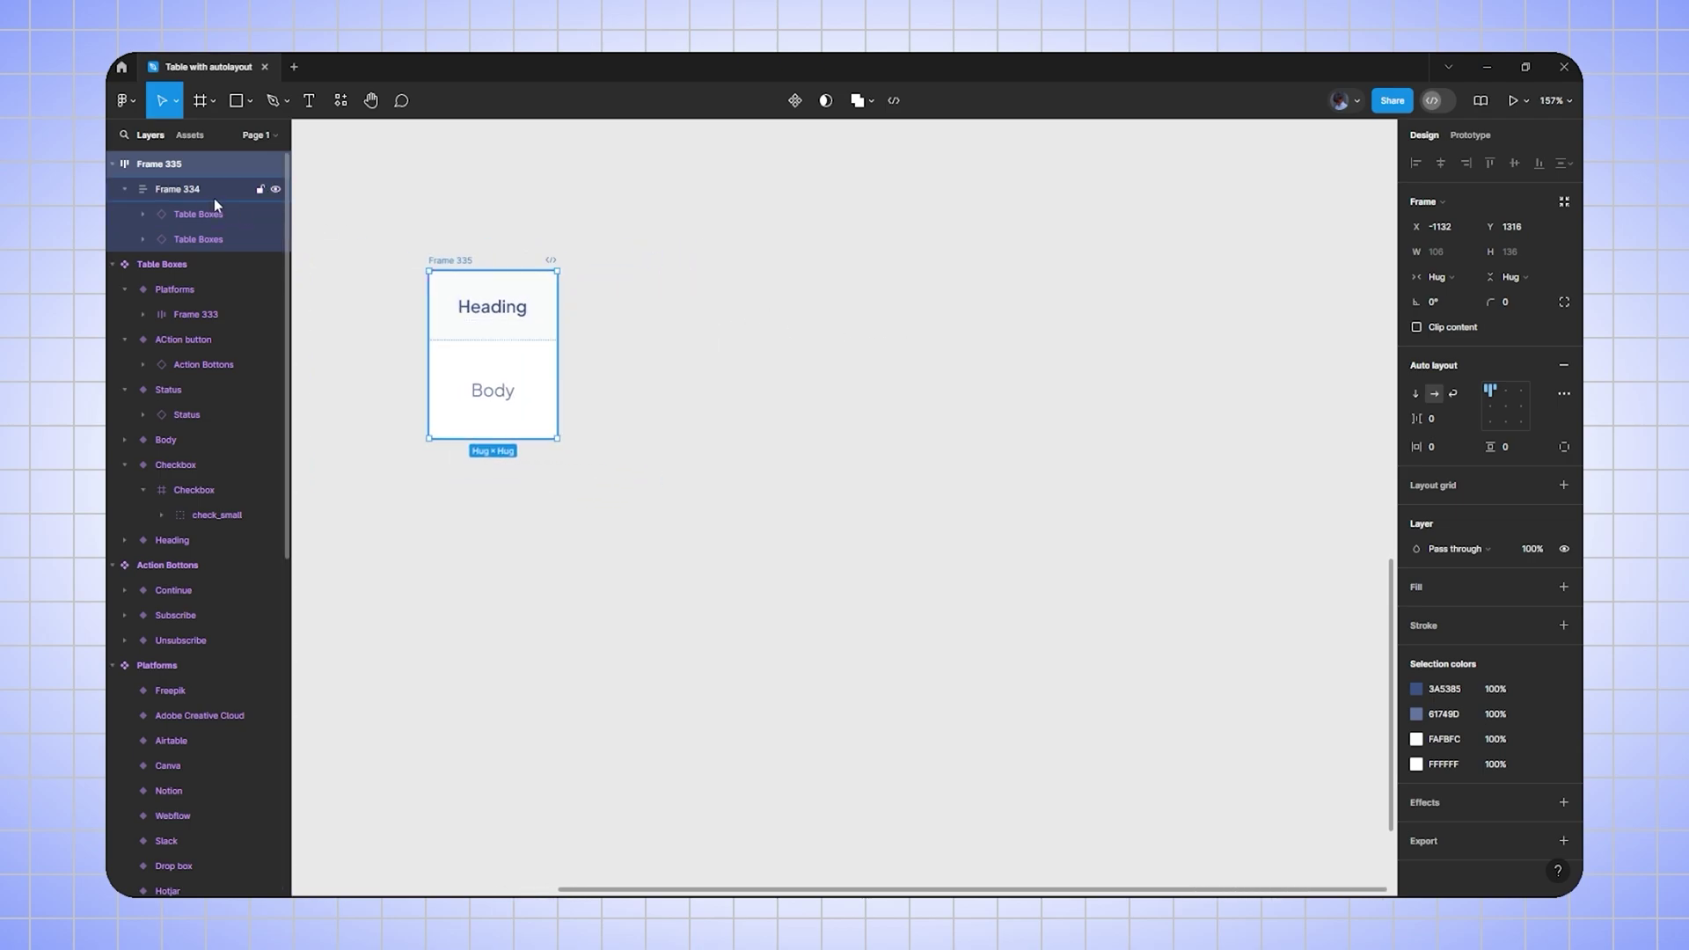
pyautogui.click(148, 190)
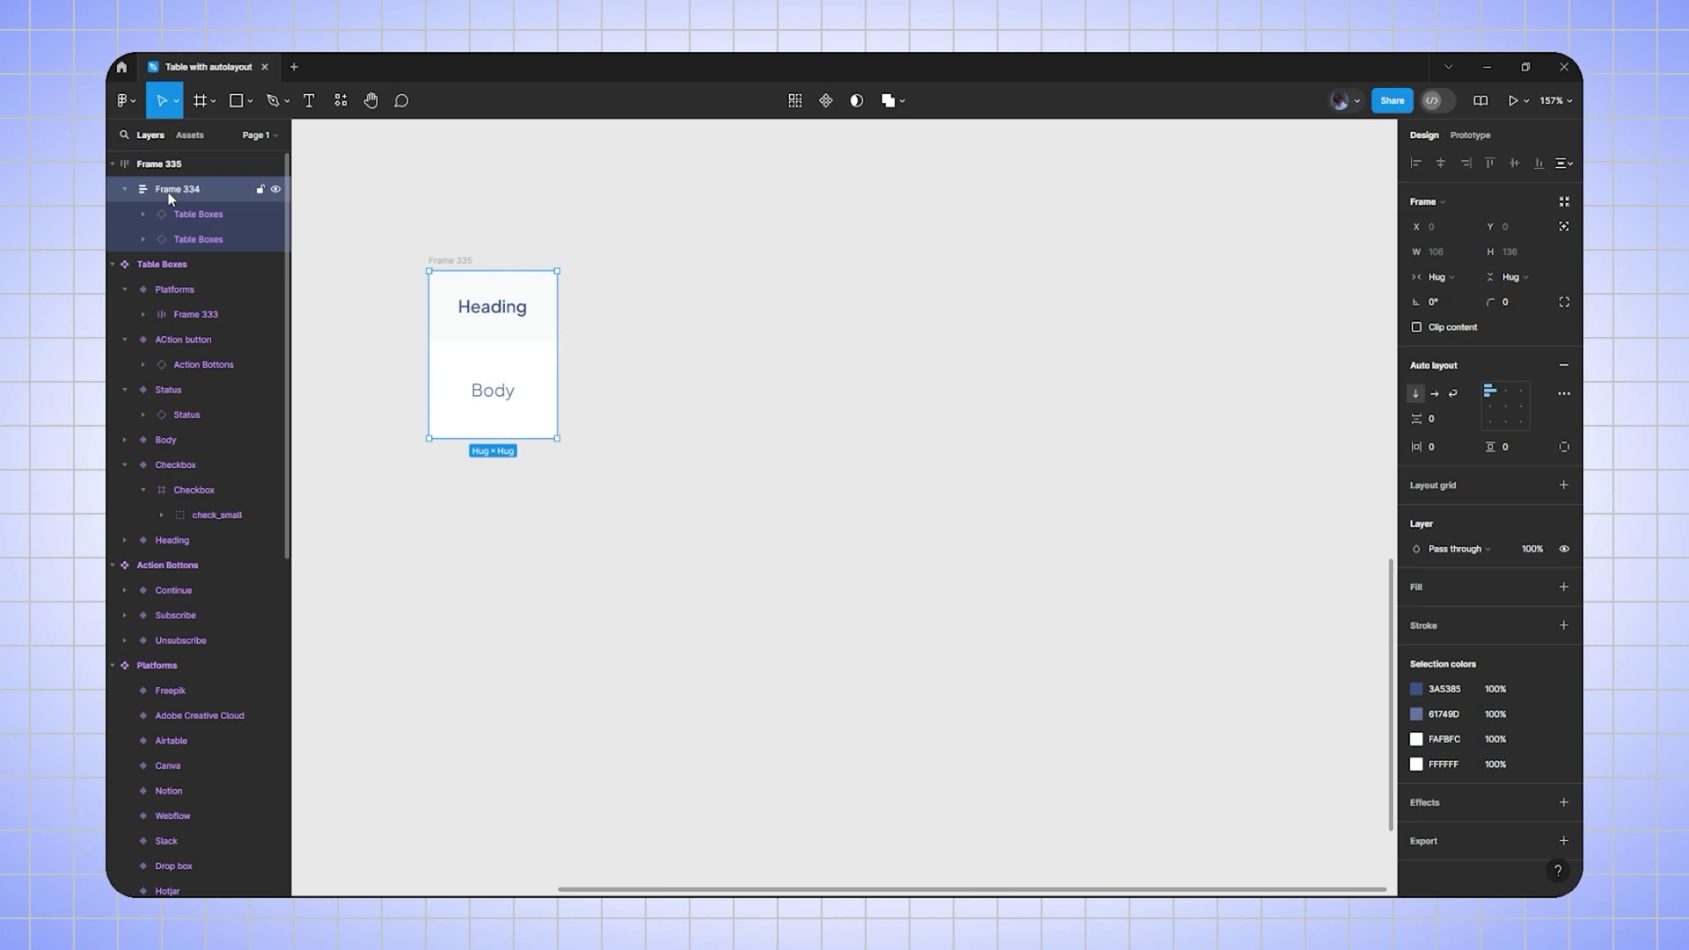
pyautogui.hotkey('ctrl', 'd')
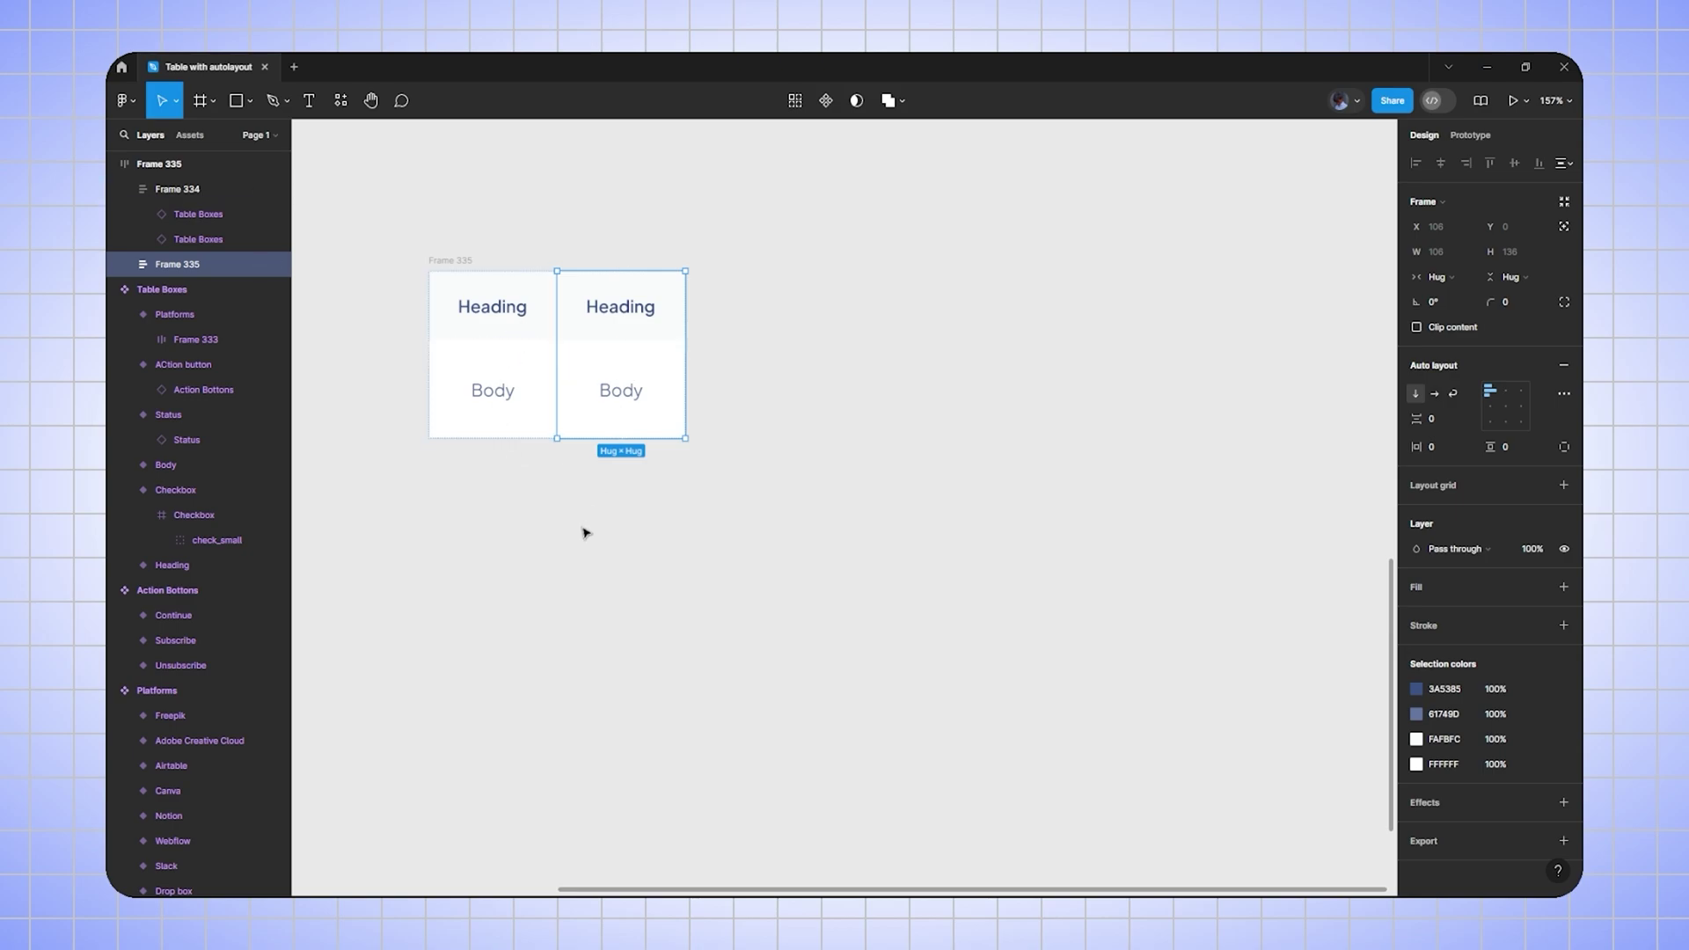
# - Duplicate the Heading/Body column until eight columns (Frames 334–341) line the table, then select the first heading cell
pyautogui.hotkey('ctrl', 'd')
pyautogui.hotkey('ctrl', 'd')
pyautogui.hotkey('ctrl', 'd')
pyautogui.hotkey('ctrl', 'd')
pyautogui.hotkey('ctrl', 'd')
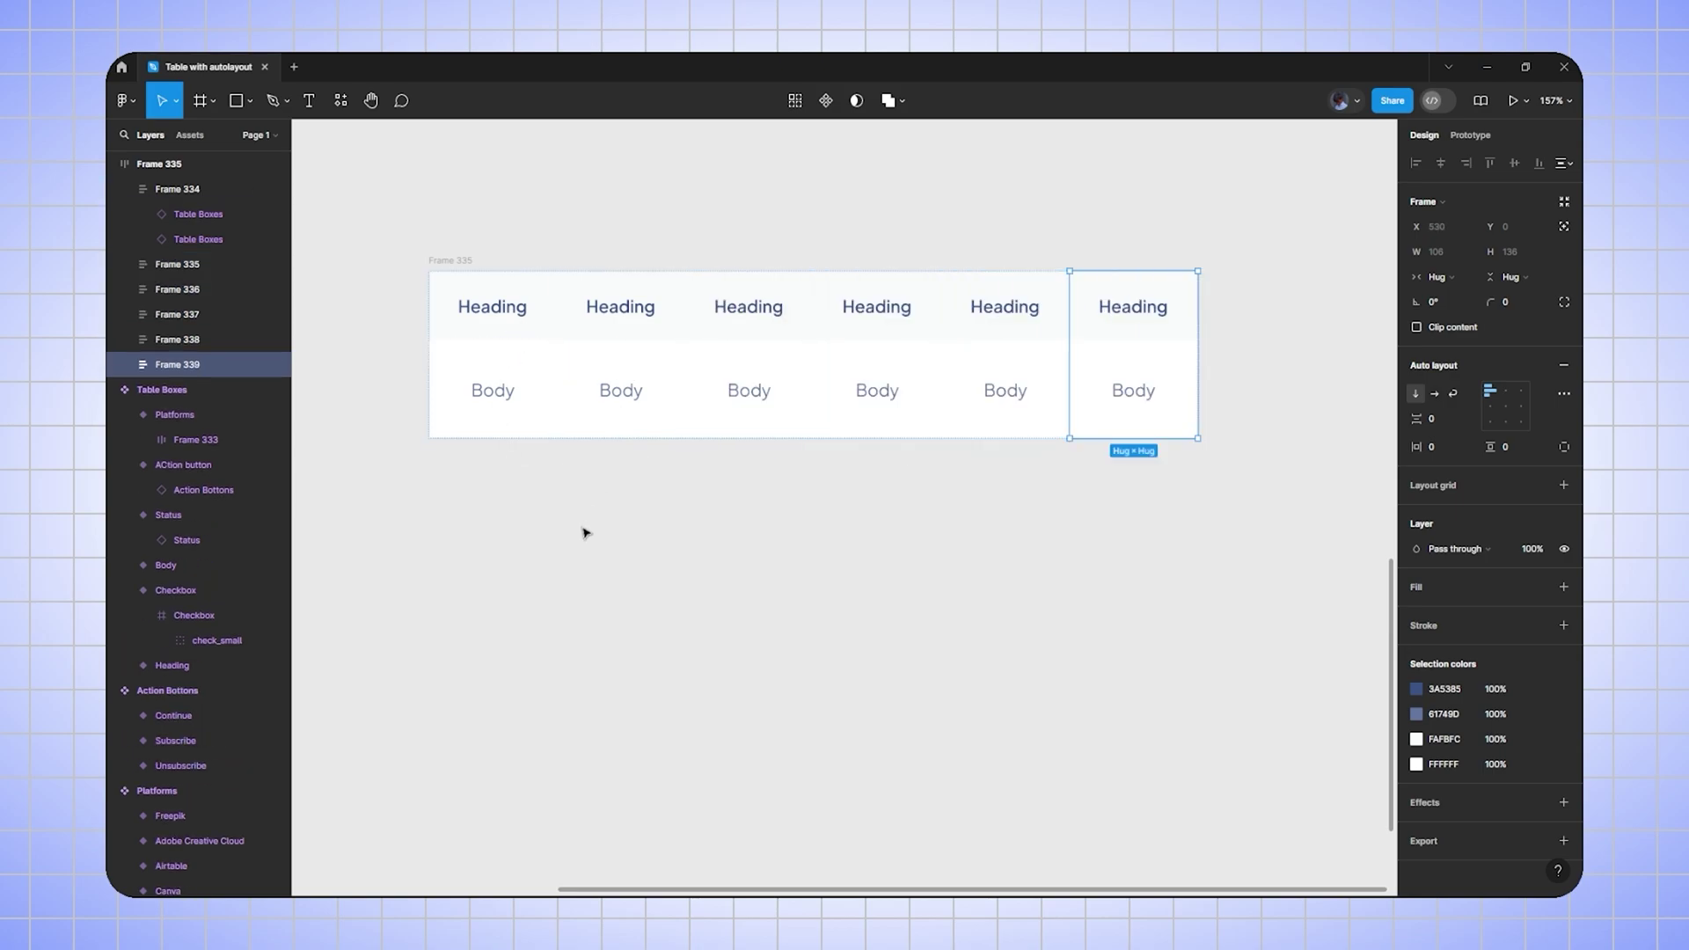
pyautogui.hotkey('ctrl', 'd')
pyautogui.hscroll(3, 596, 526)
pyautogui.scroll(-2, 596, 526)
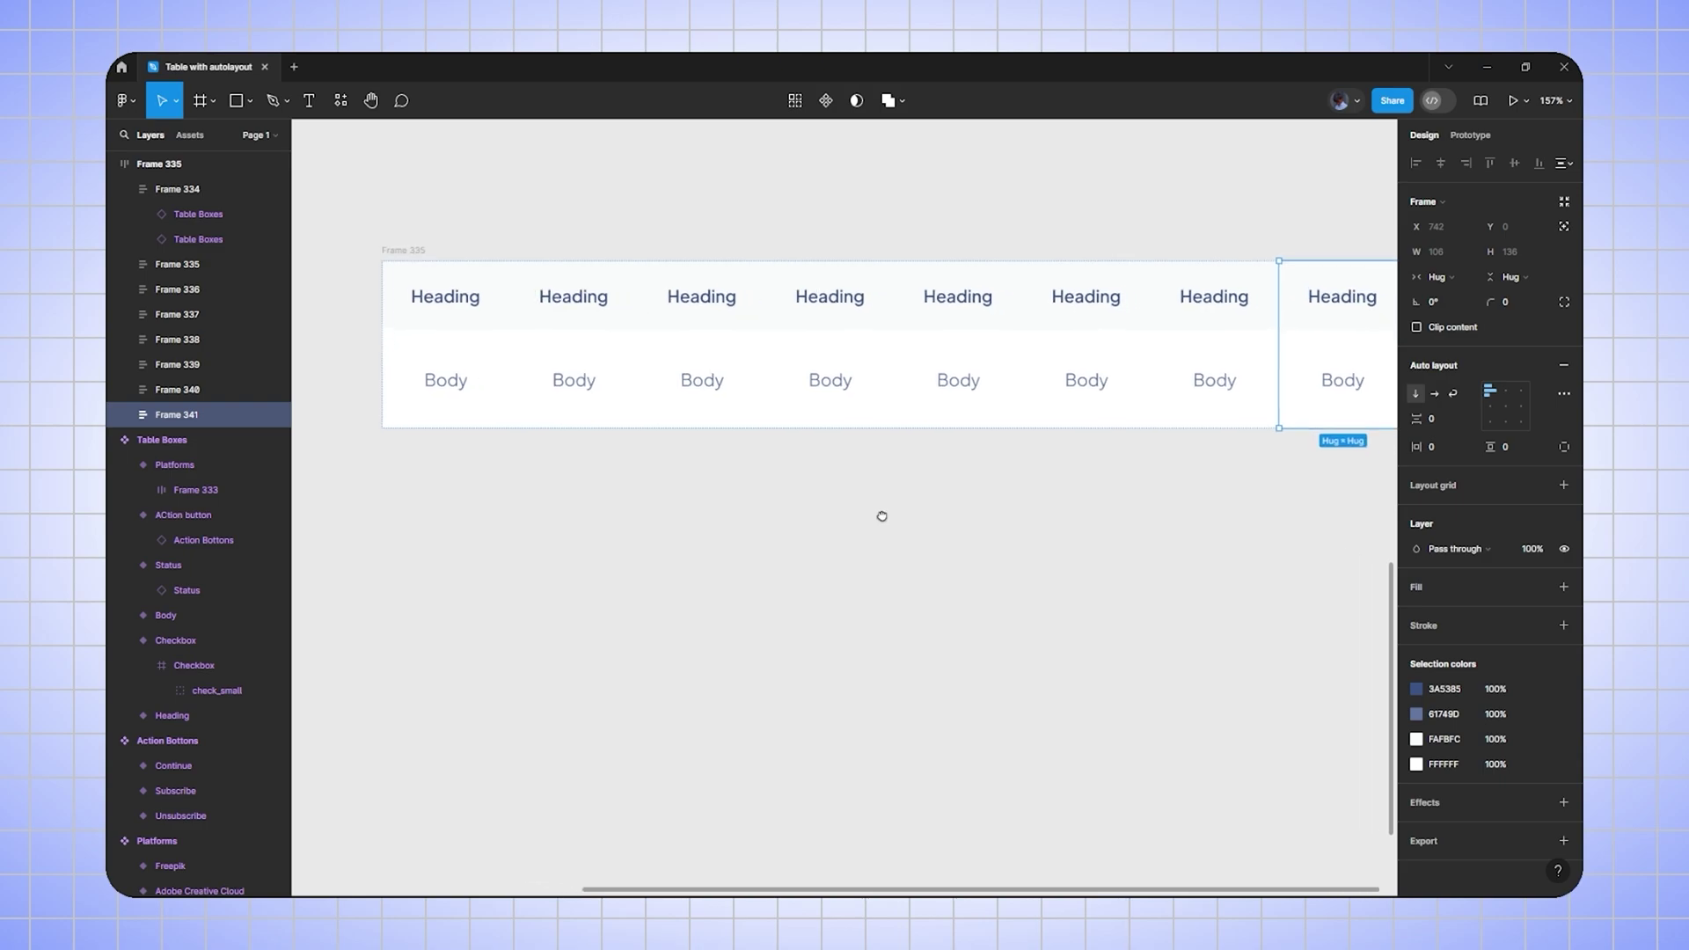
pyautogui.click(847, 478)
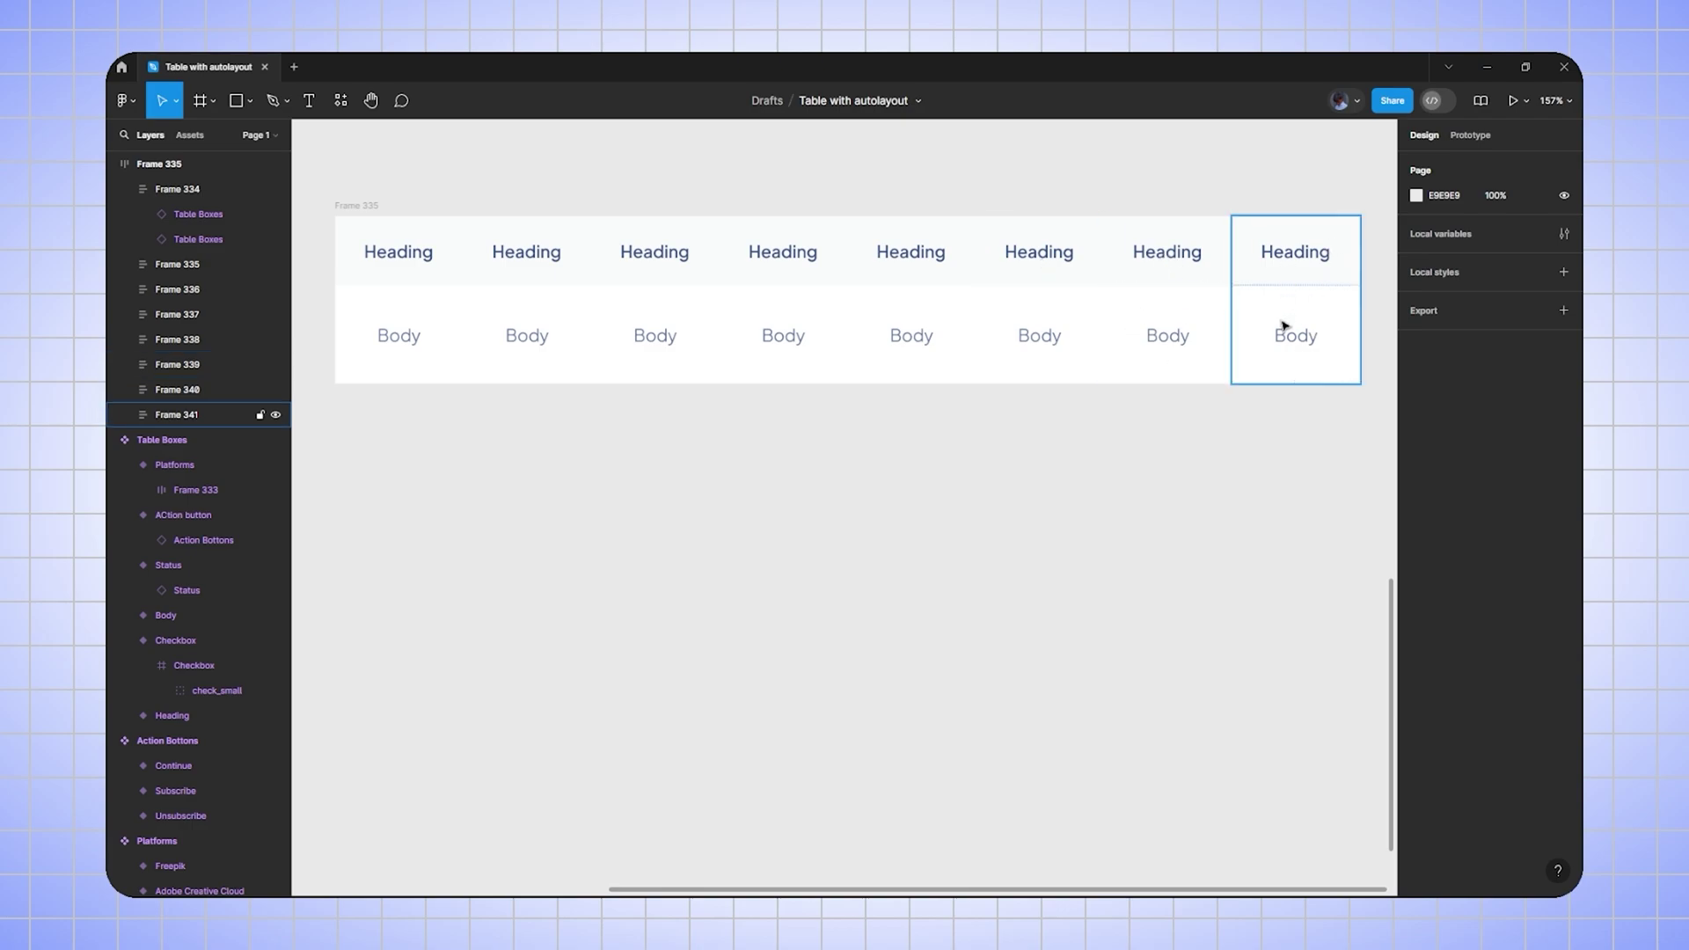
pyautogui.click(424, 264)
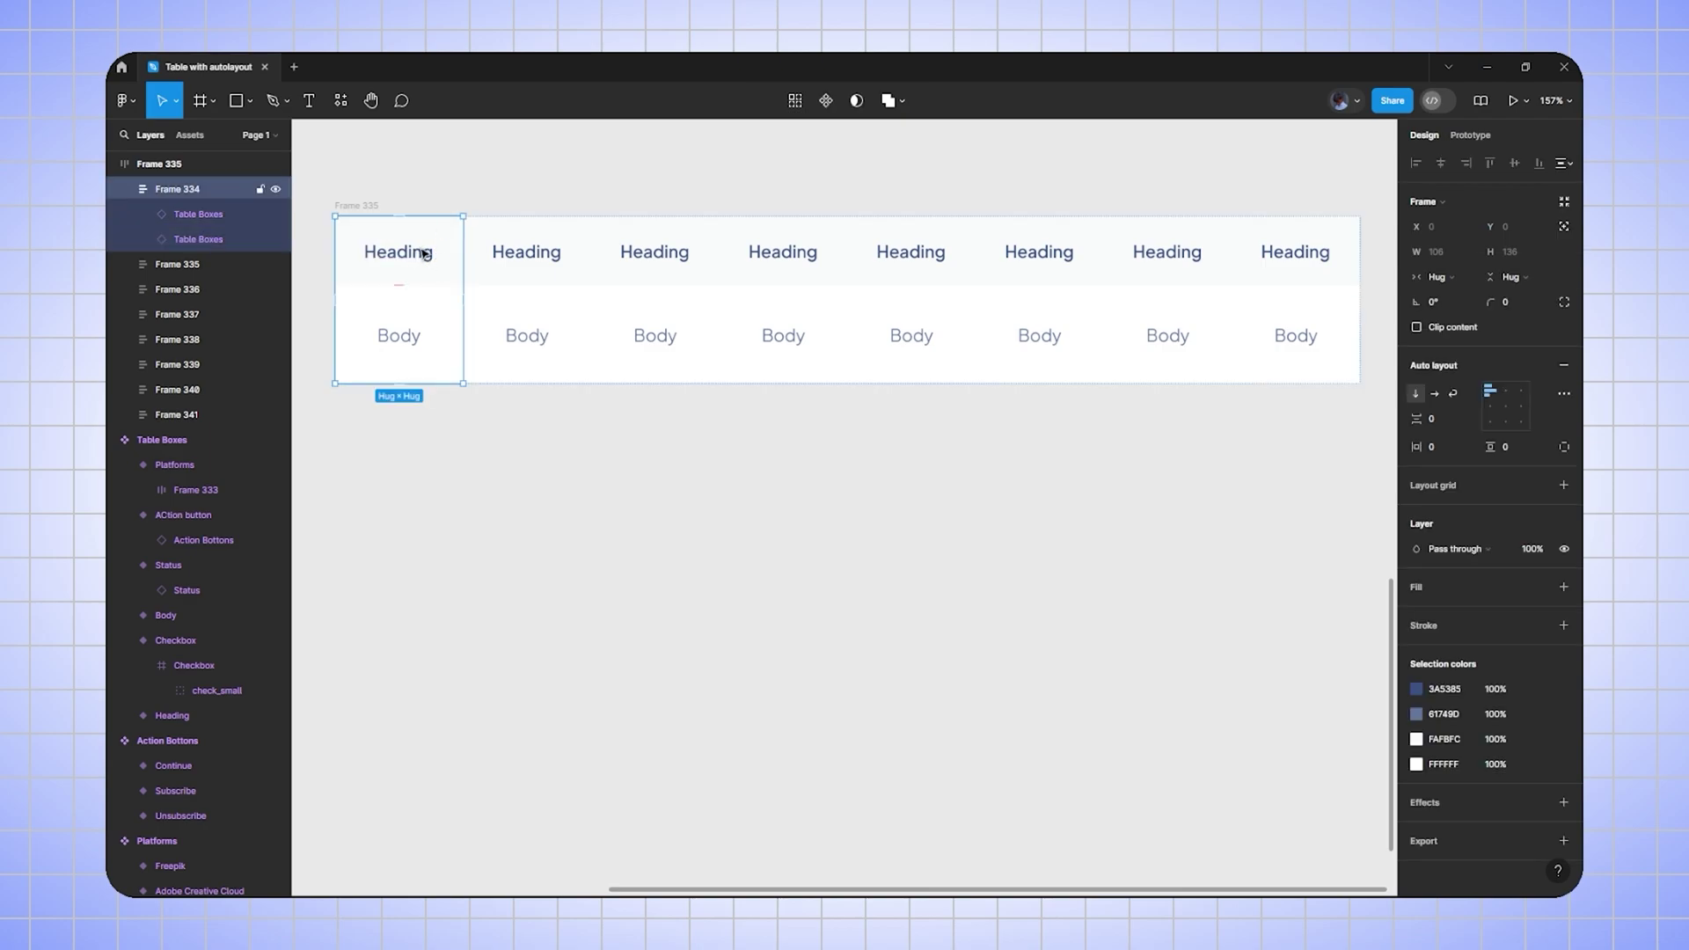
pyautogui.doubleClick(448, 240)
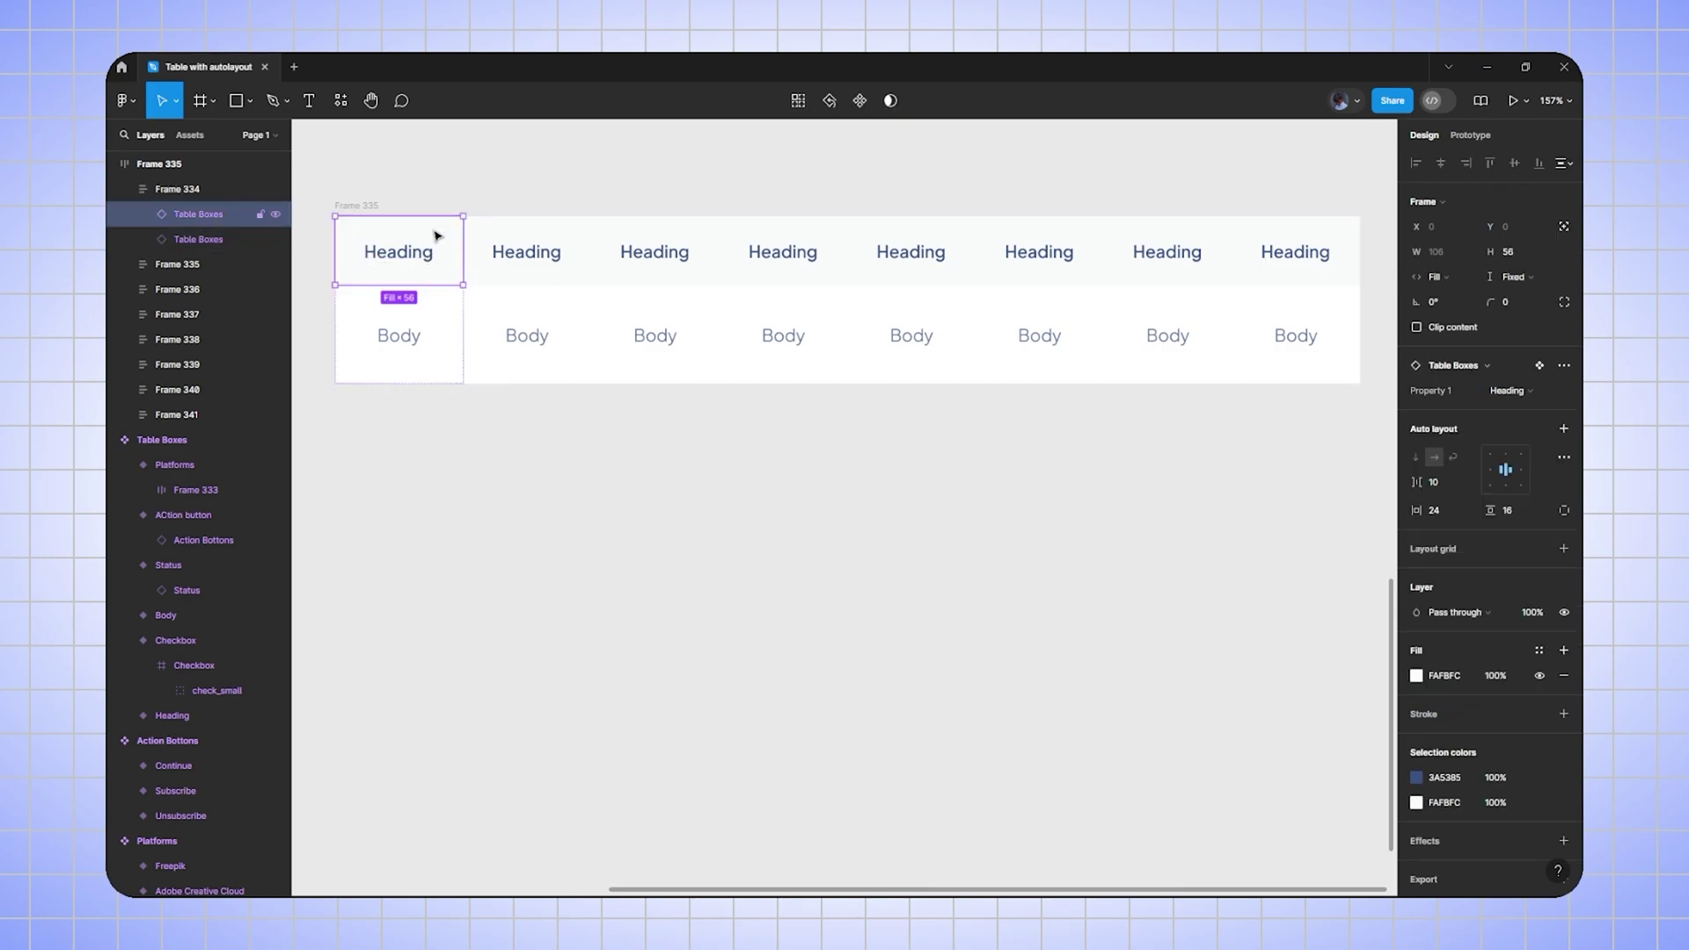
# - Switch both first-column cells to the Checkbox variant
pyautogui.click(1506, 390)
pyautogui.click(1458, 372)
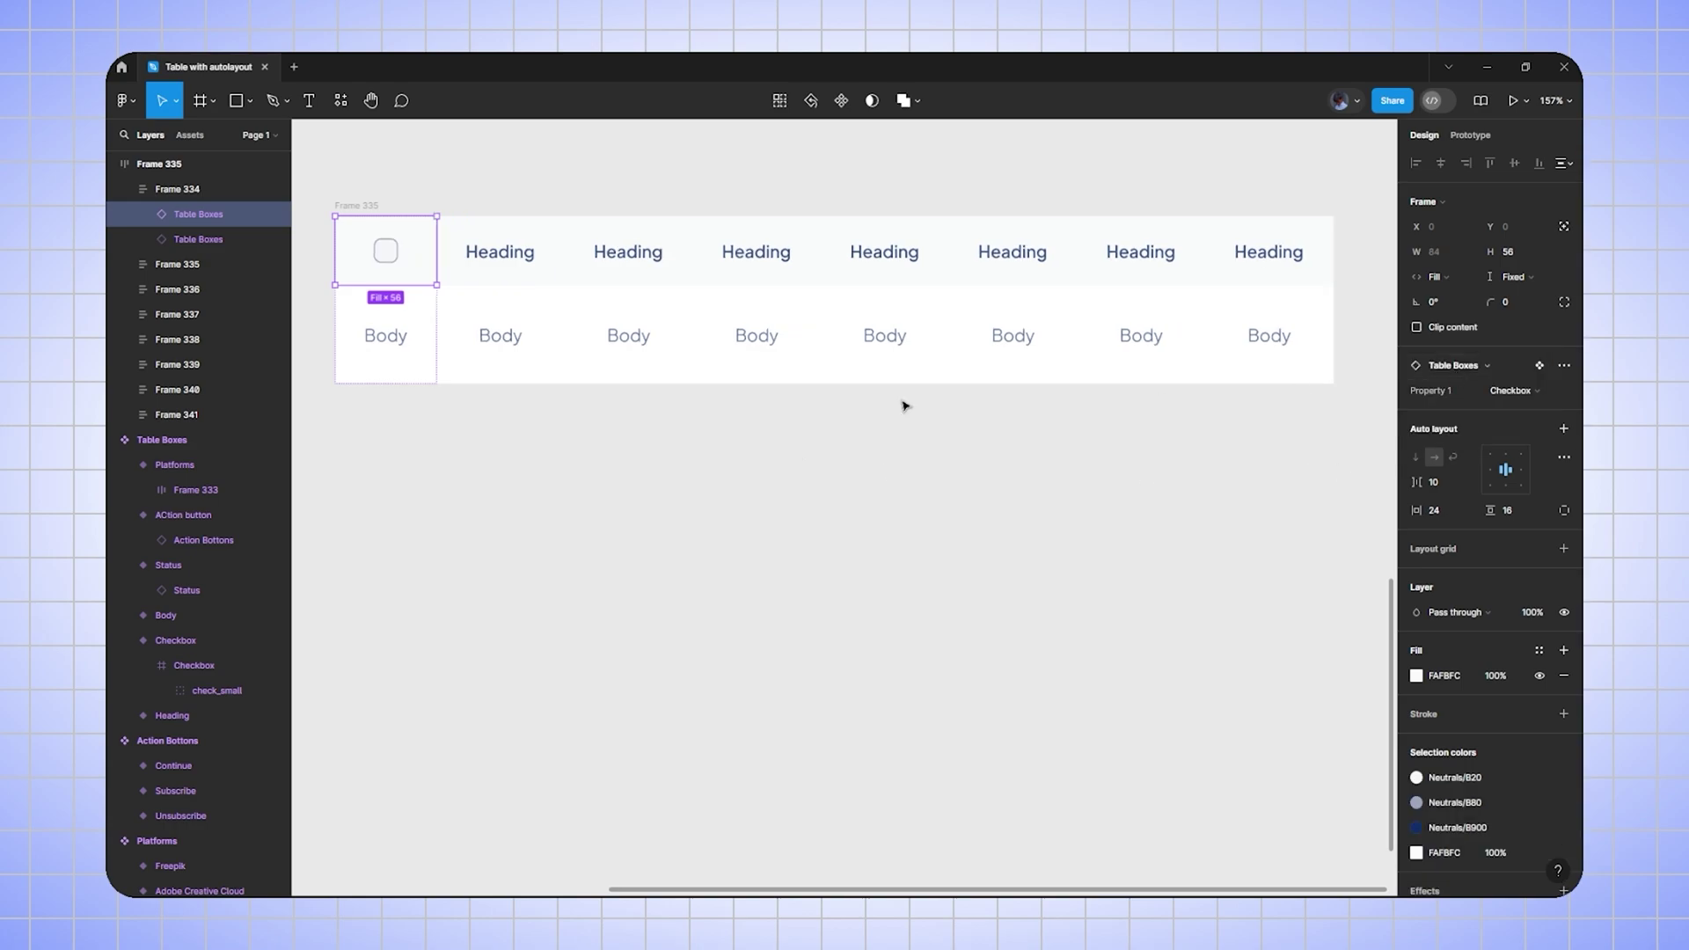
pyautogui.click(407, 367)
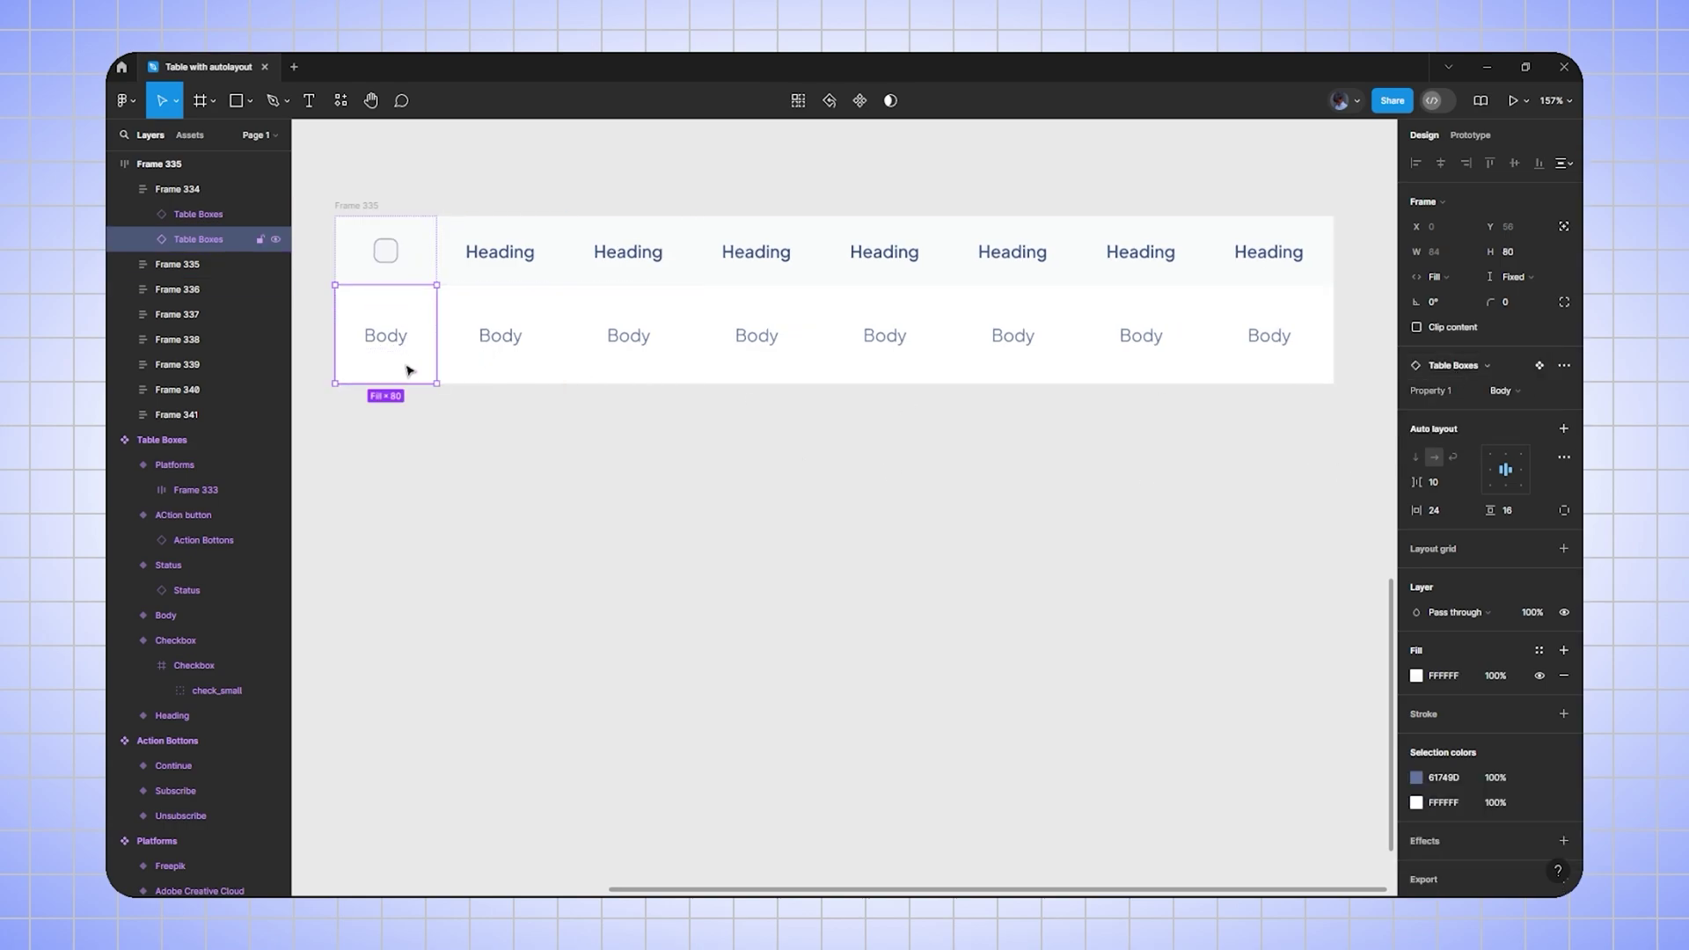
pyautogui.click(1501, 394)
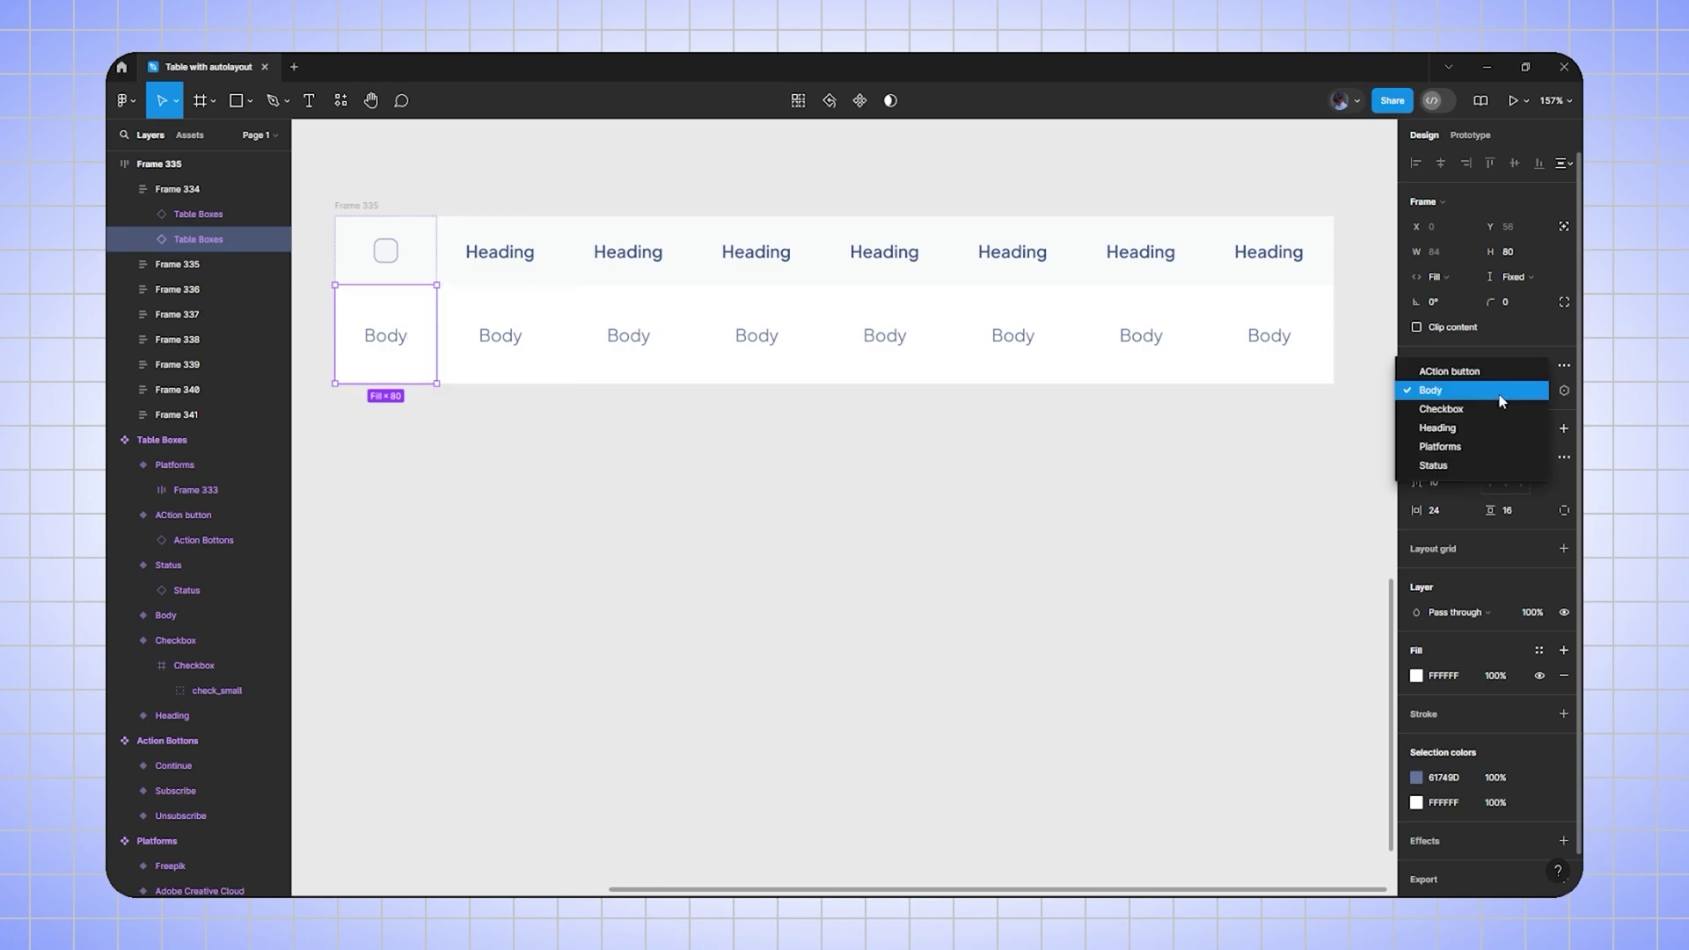
pyautogui.click(1456, 409)
pyautogui.click(410, 457)
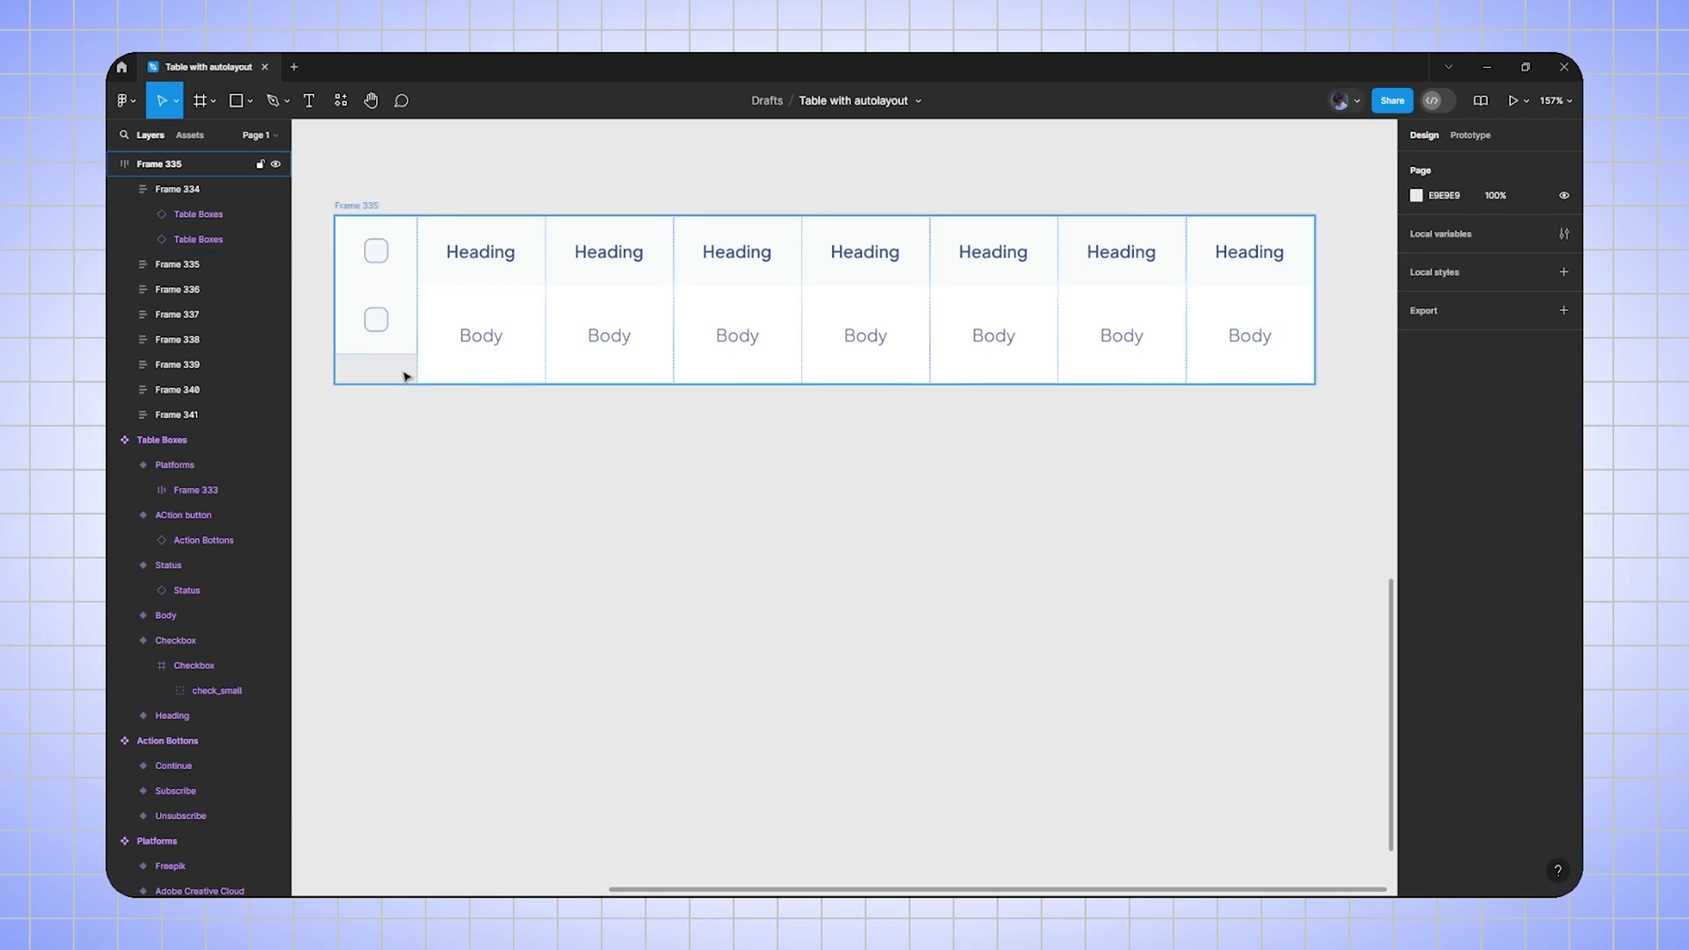
# - Set the lower checkbox cell and its column frame to Fill container height
pyautogui.keyDown('ctrl'); pyautogui.click(410, 315); pyautogui.keyUp('ctrl')
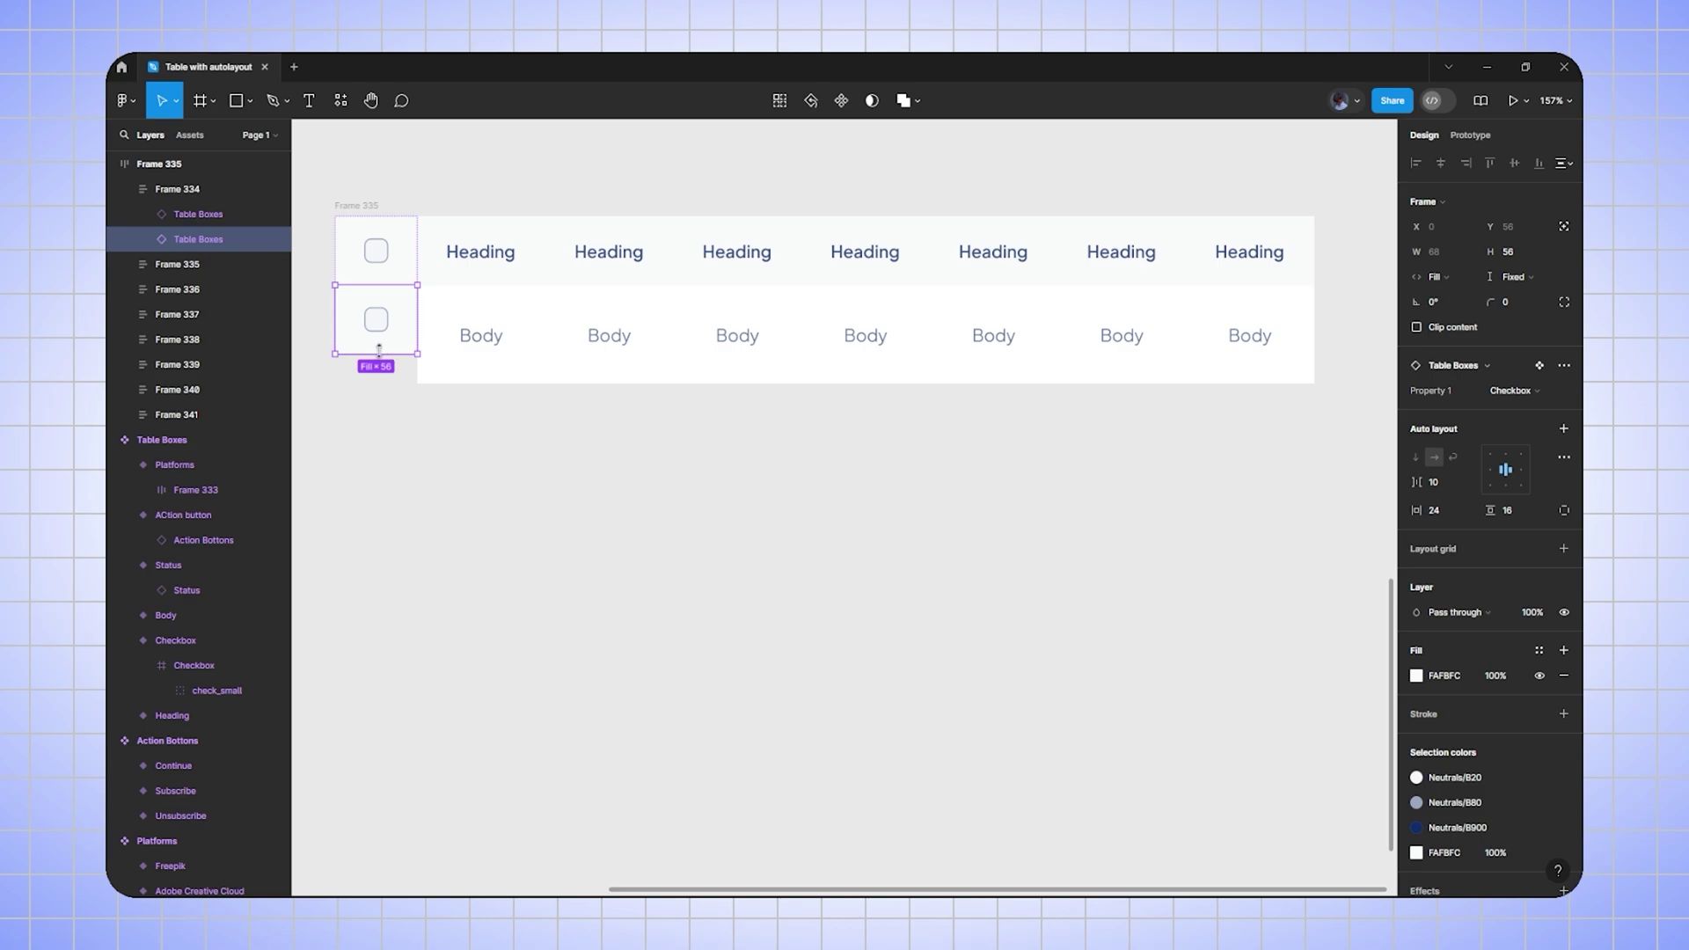
pyautogui.click(1507, 278)
pyautogui.click(1515, 317)
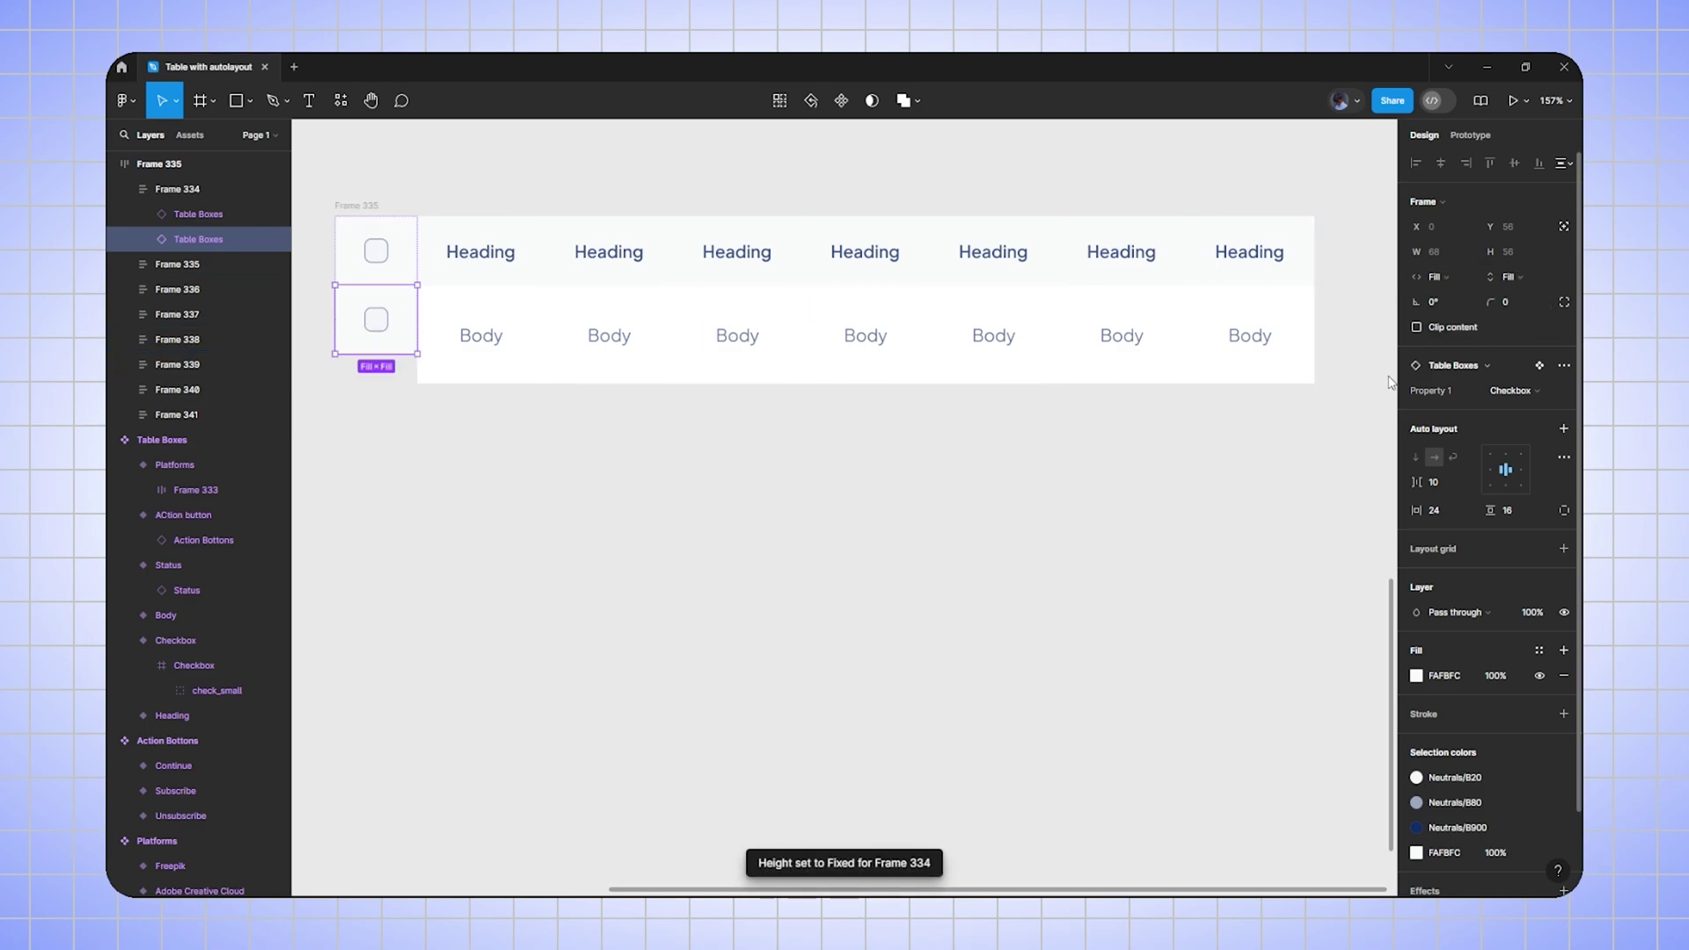
pyautogui.click(532, 480)
pyautogui.click(365, 284)
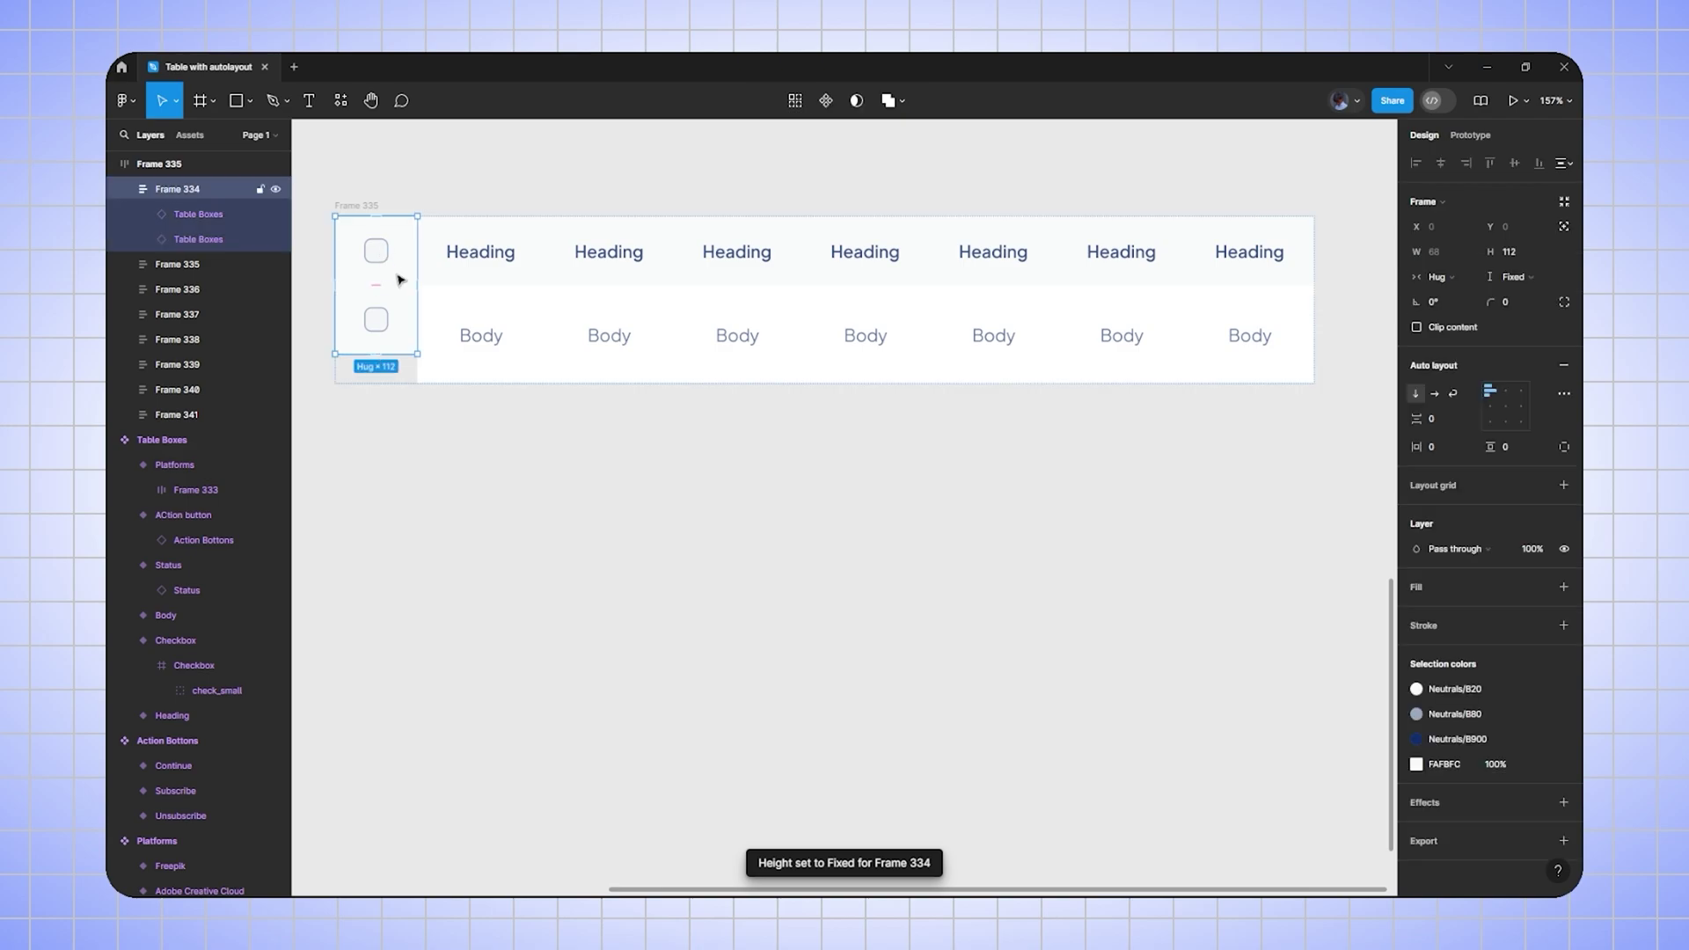
pyautogui.click(1521, 280)
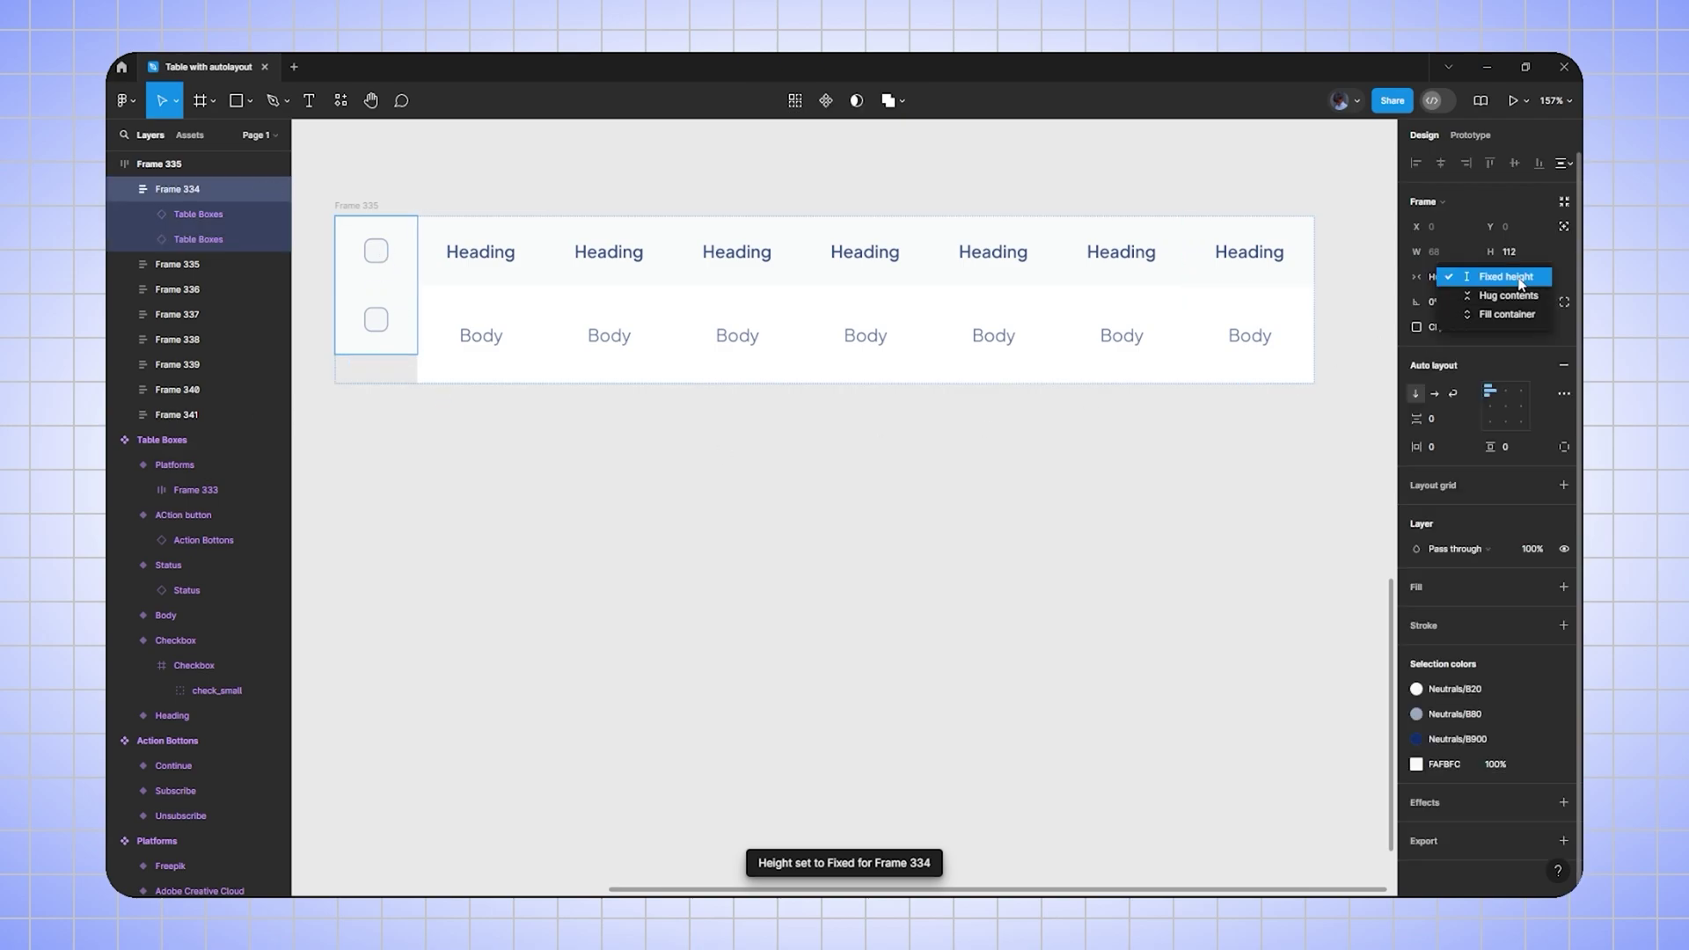
pyautogui.click(1506, 314)
pyautogui.click(595, 520)
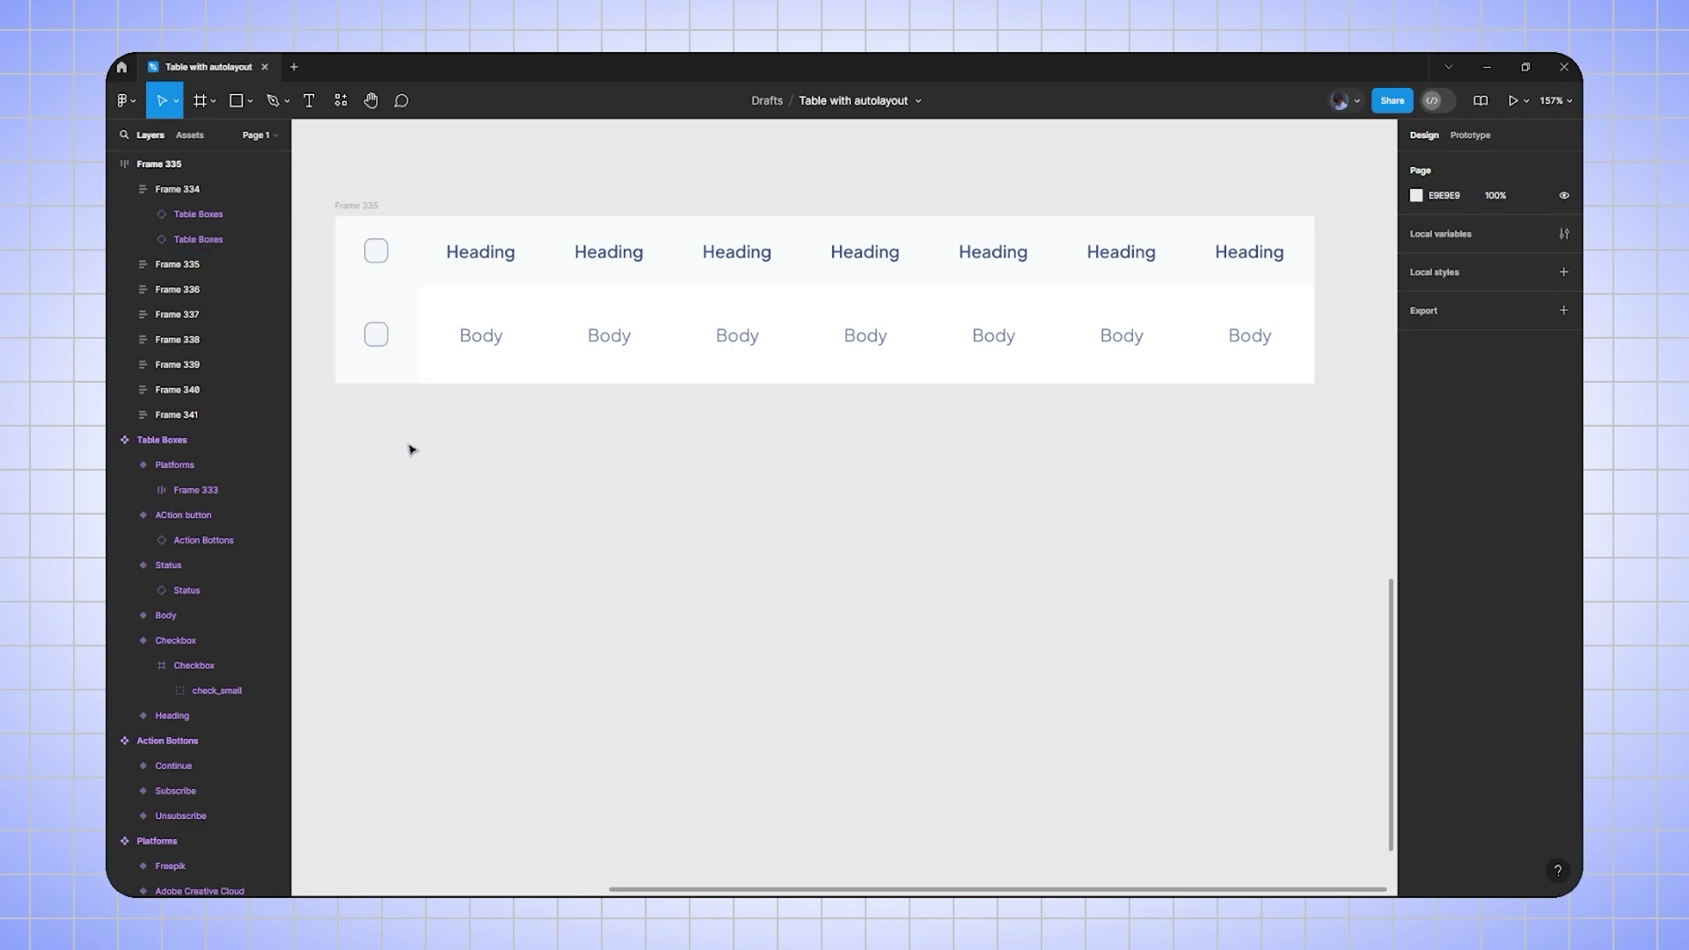
# - Title the first column 'Subscription IDs' and replace its body text with a sample subscription ID
pyautogui.doubleClick(472, 252)
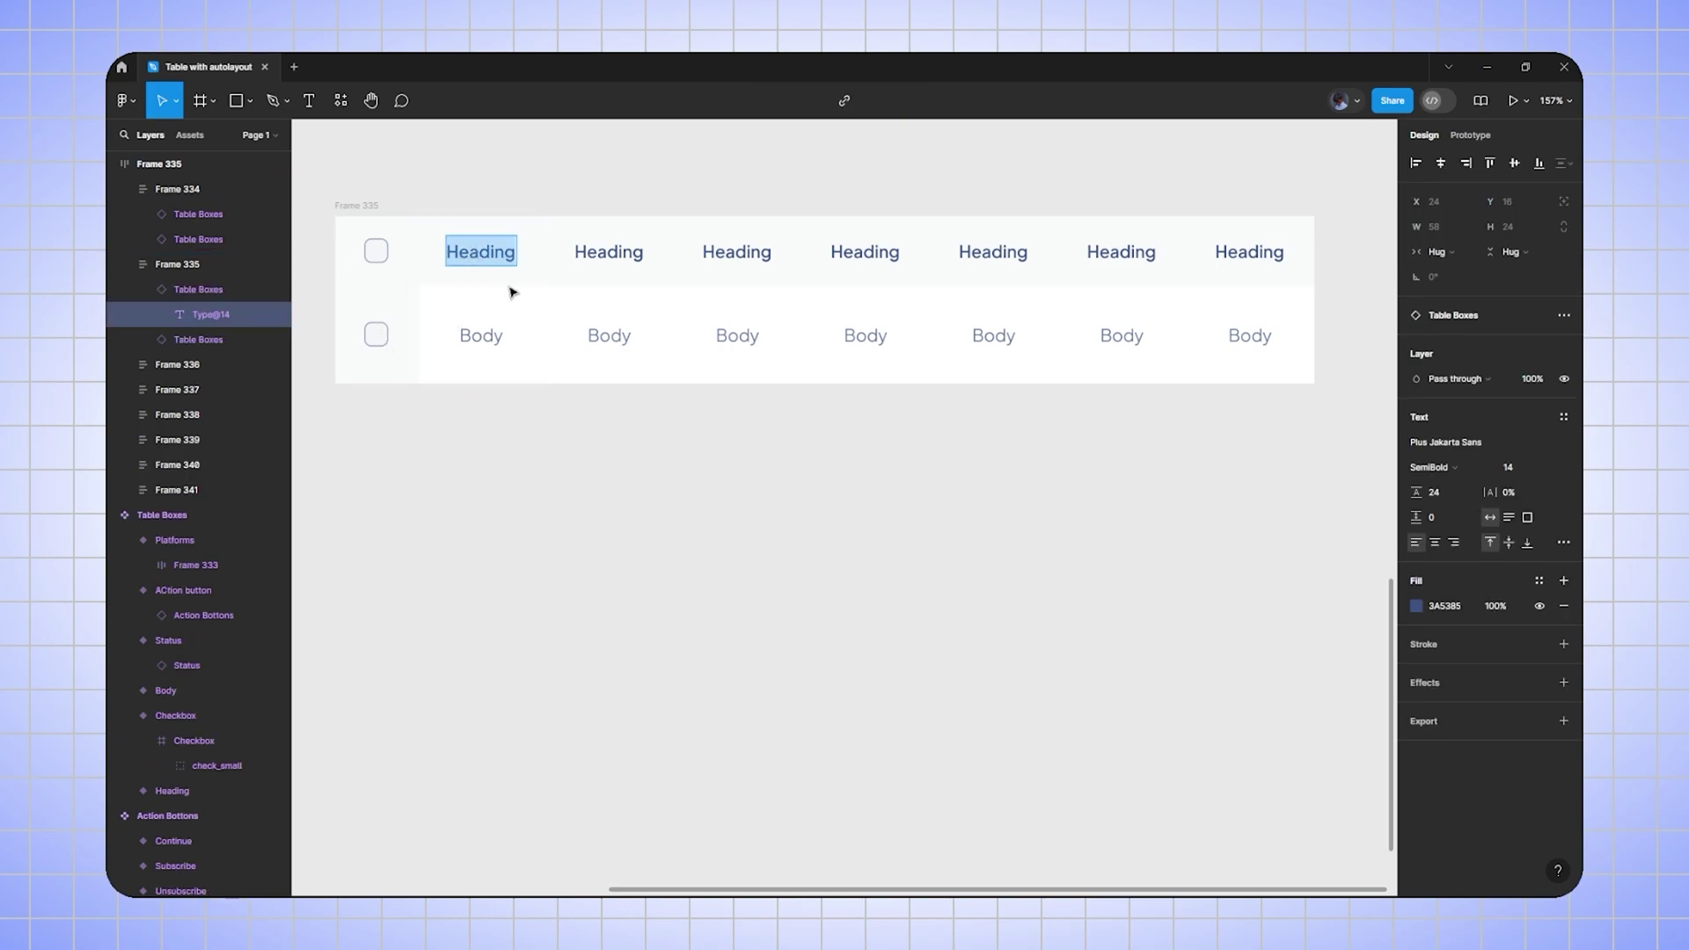
pyautogui.write('Su')
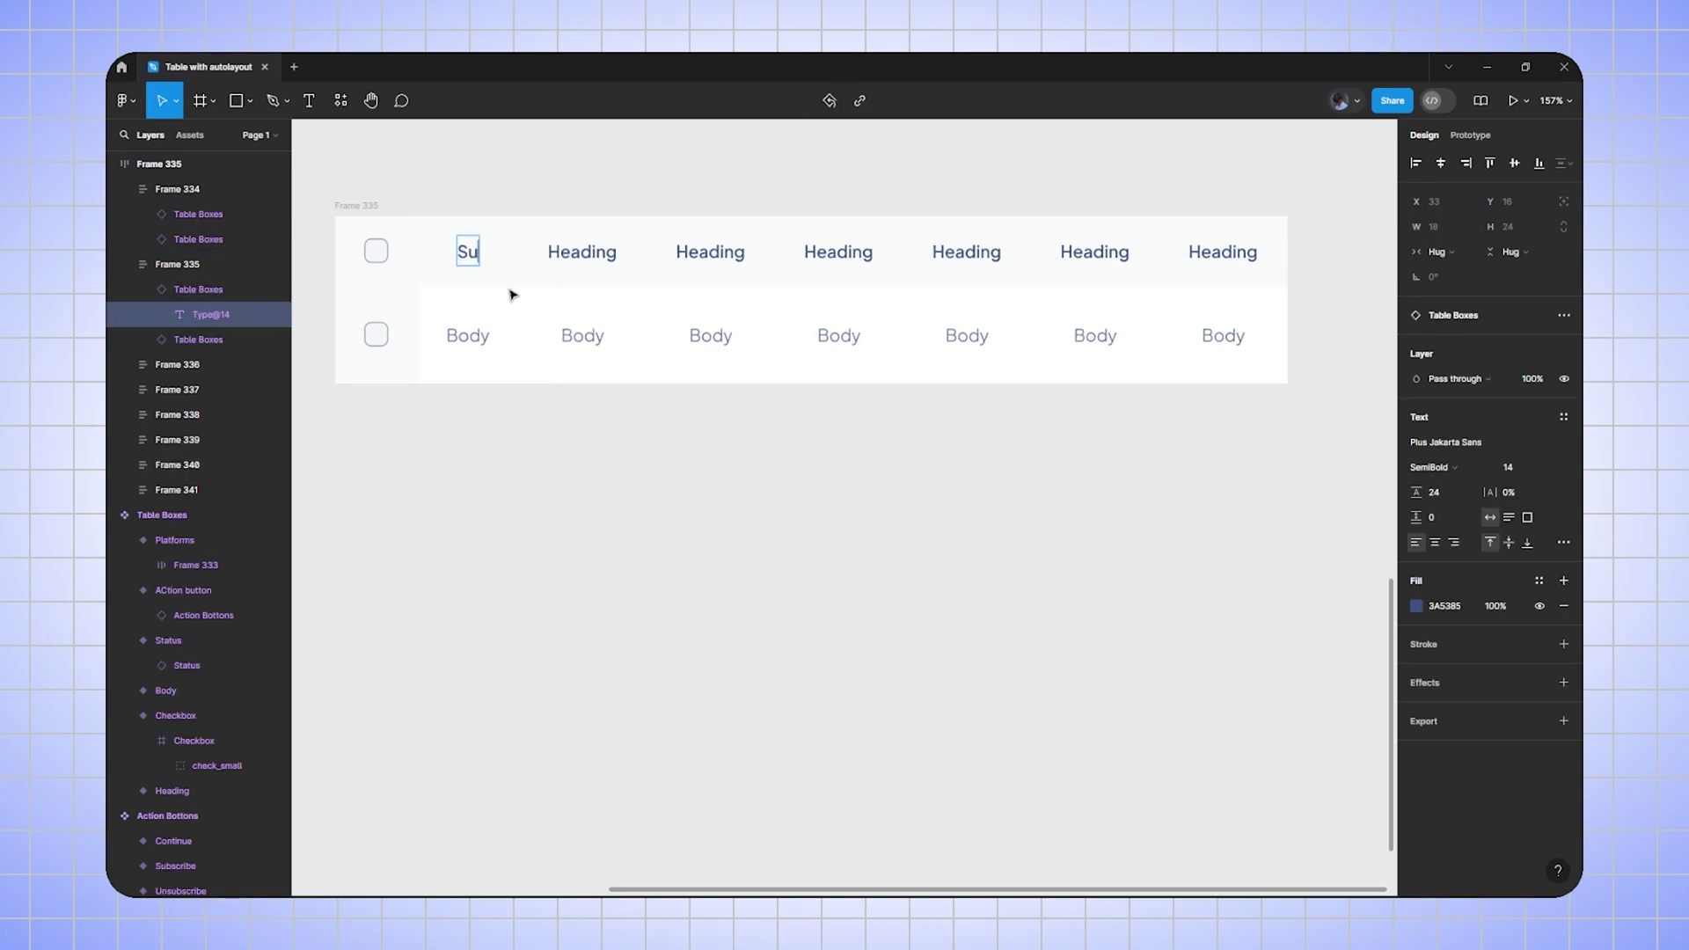
pyautogui.write('bscription')
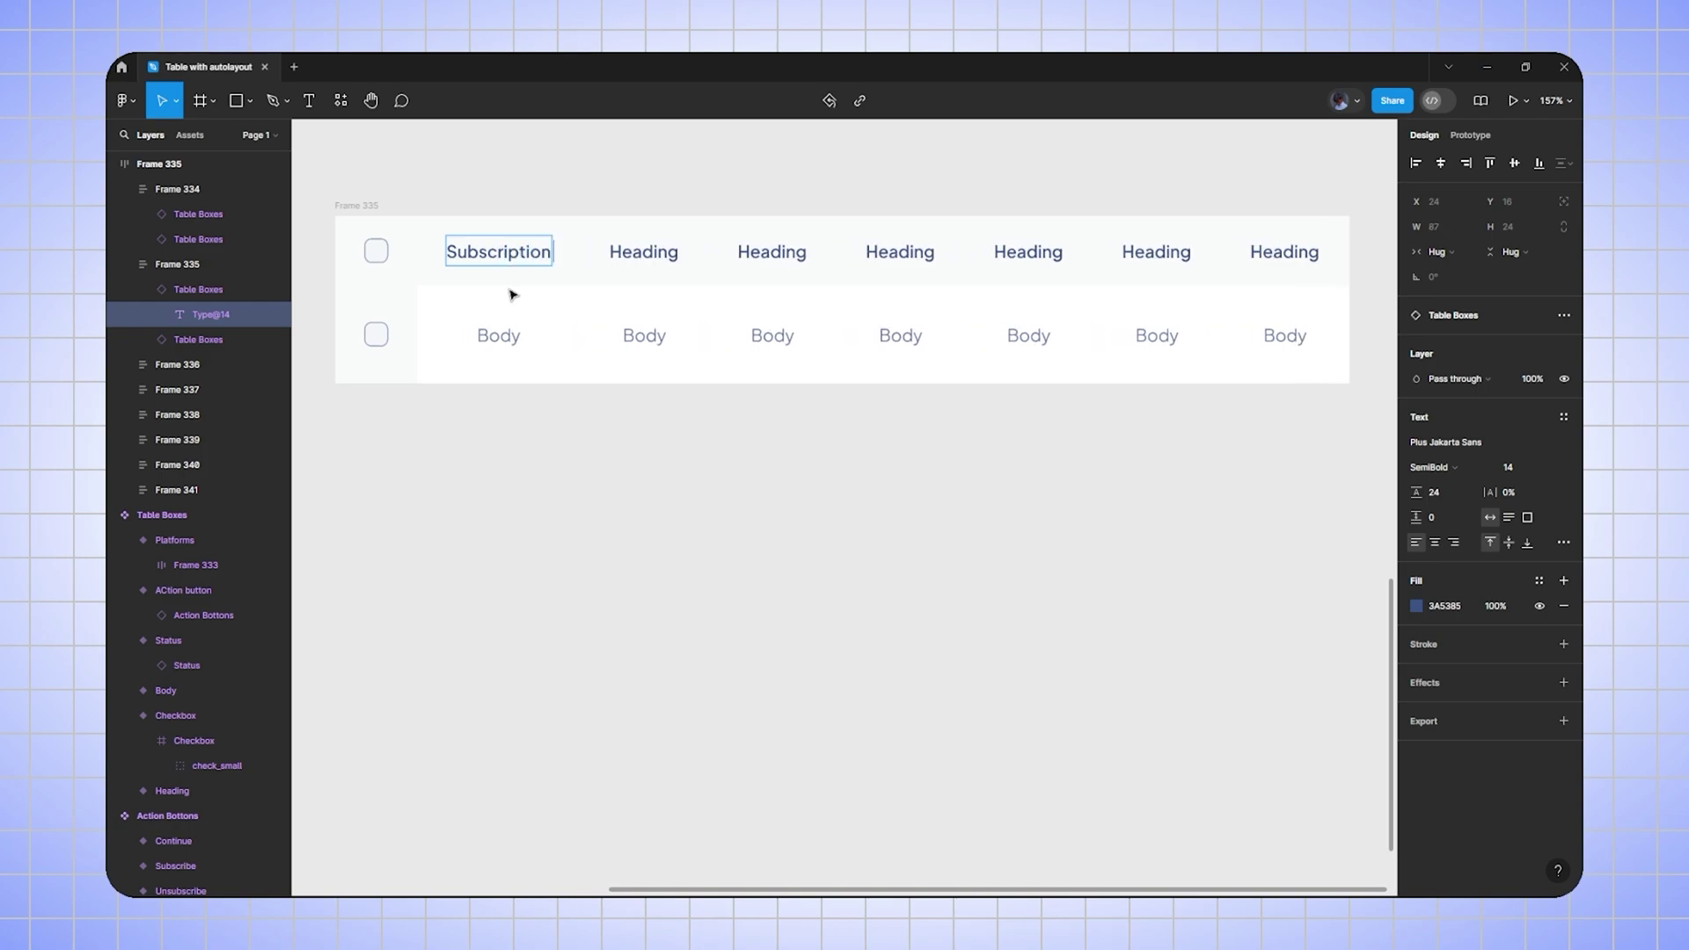
pyautogui.write(' Ids')
pyautogui.press('BackSpace')
pyautogui.press('BackSpace')
pyautogui.write('Ds')
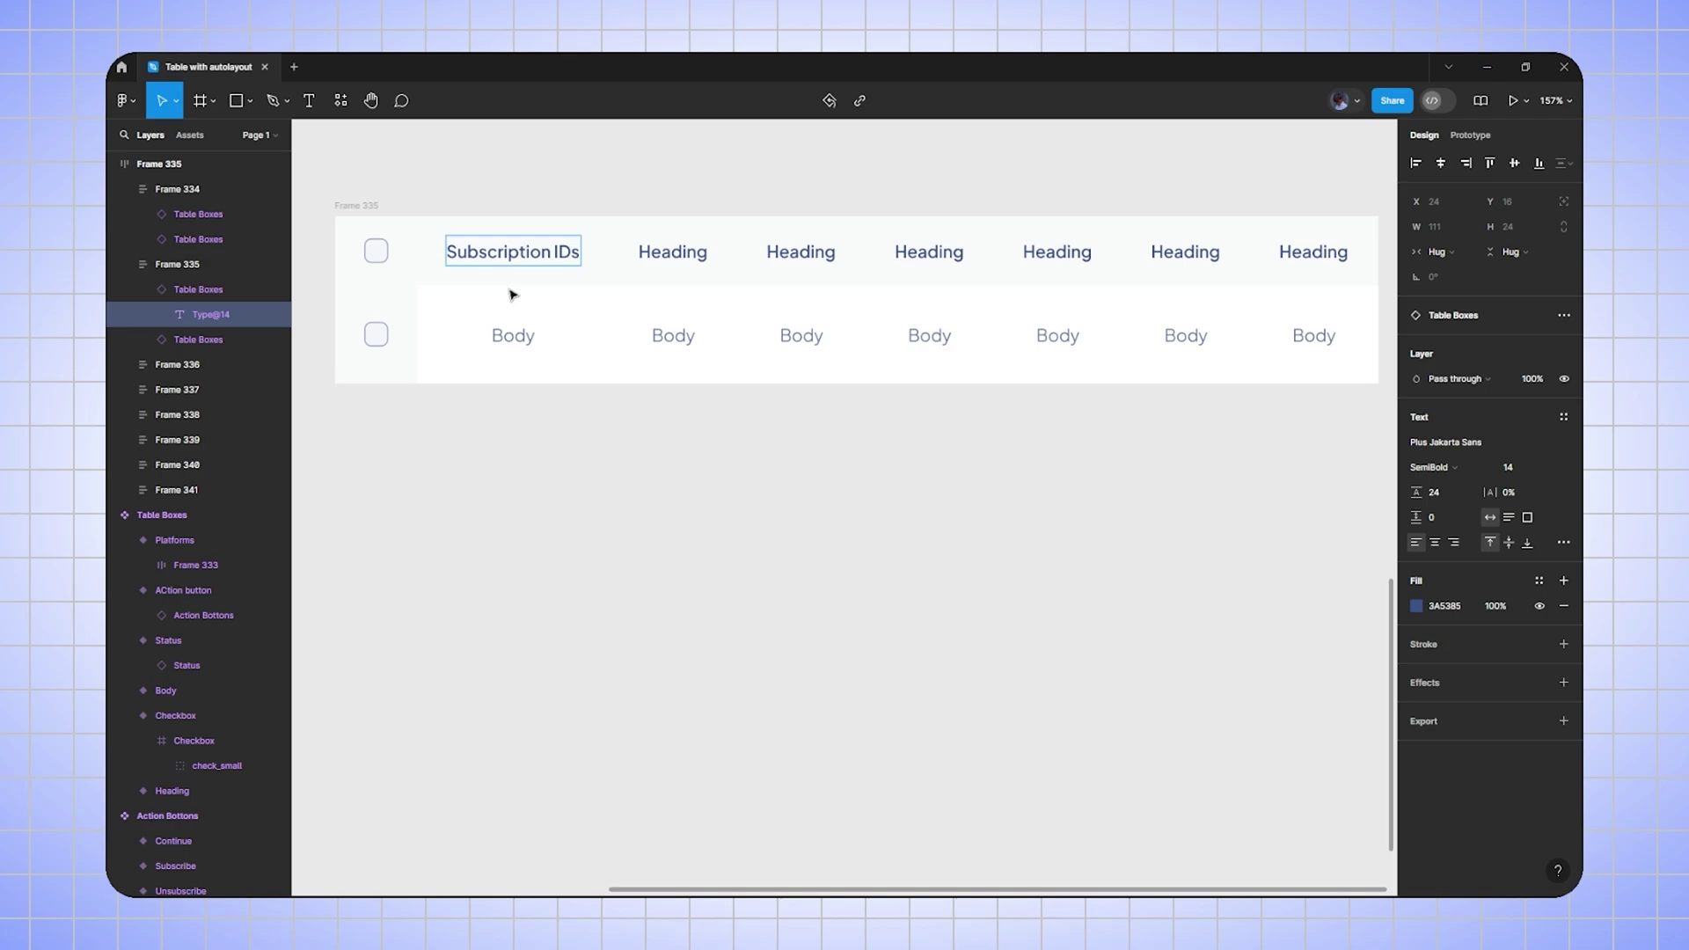
pyautogui.doubleClick(509, 336)
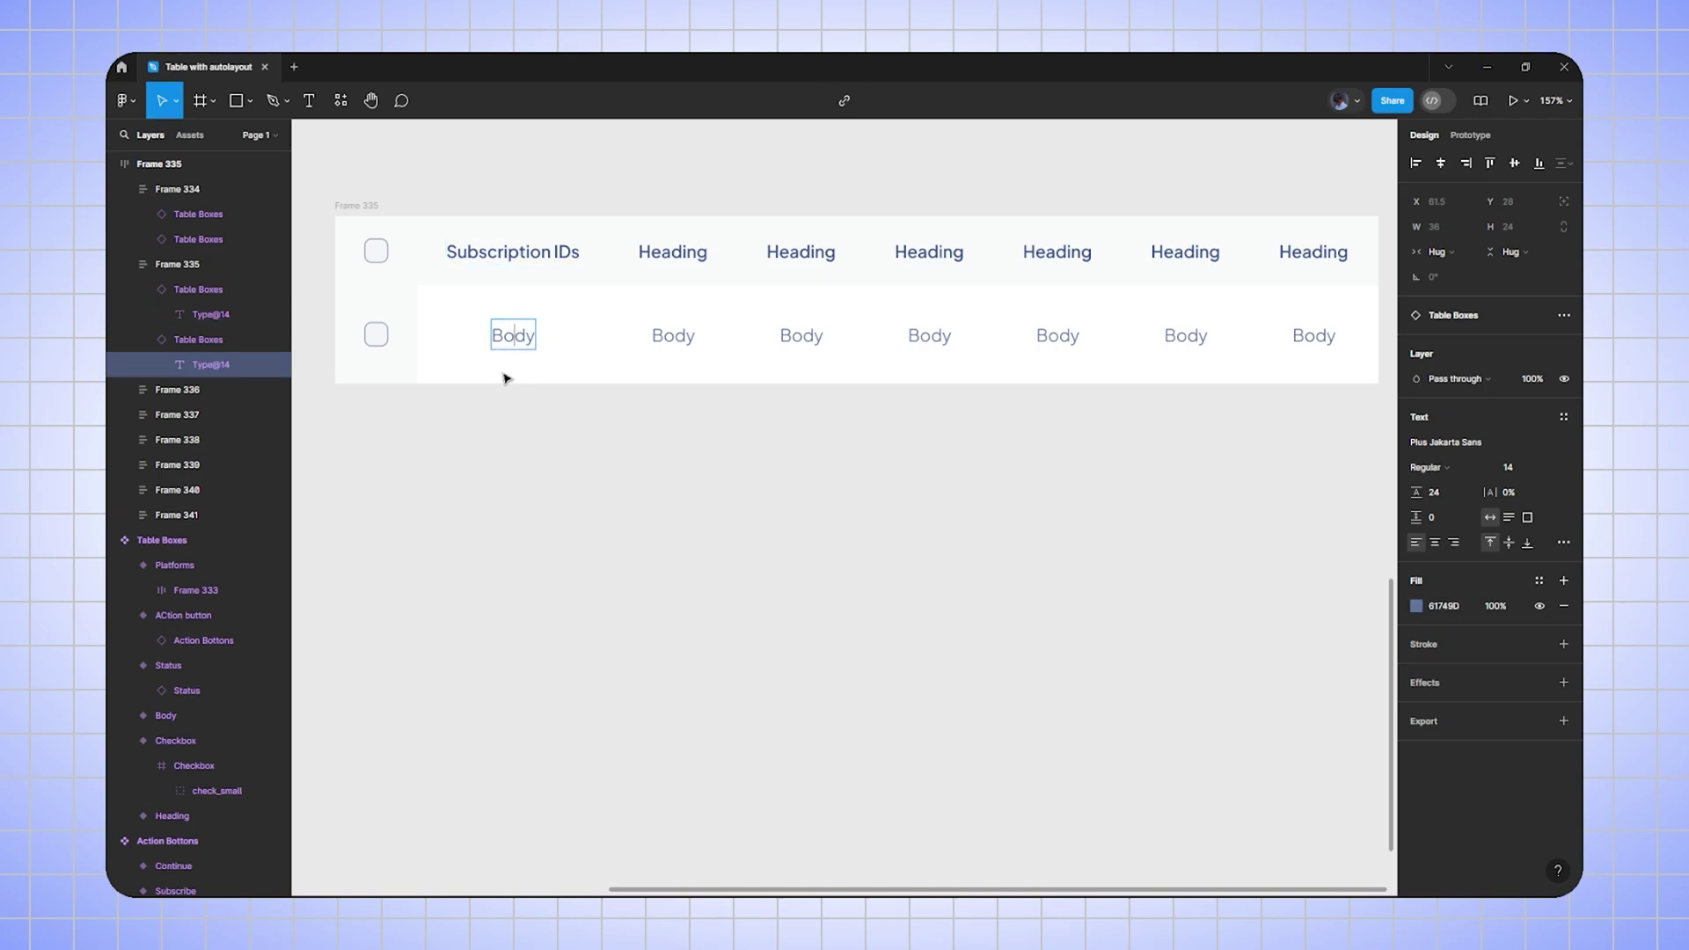
pyautogui.hotkey('ctrl', 'a')
pyautogui.write('DSS166365')
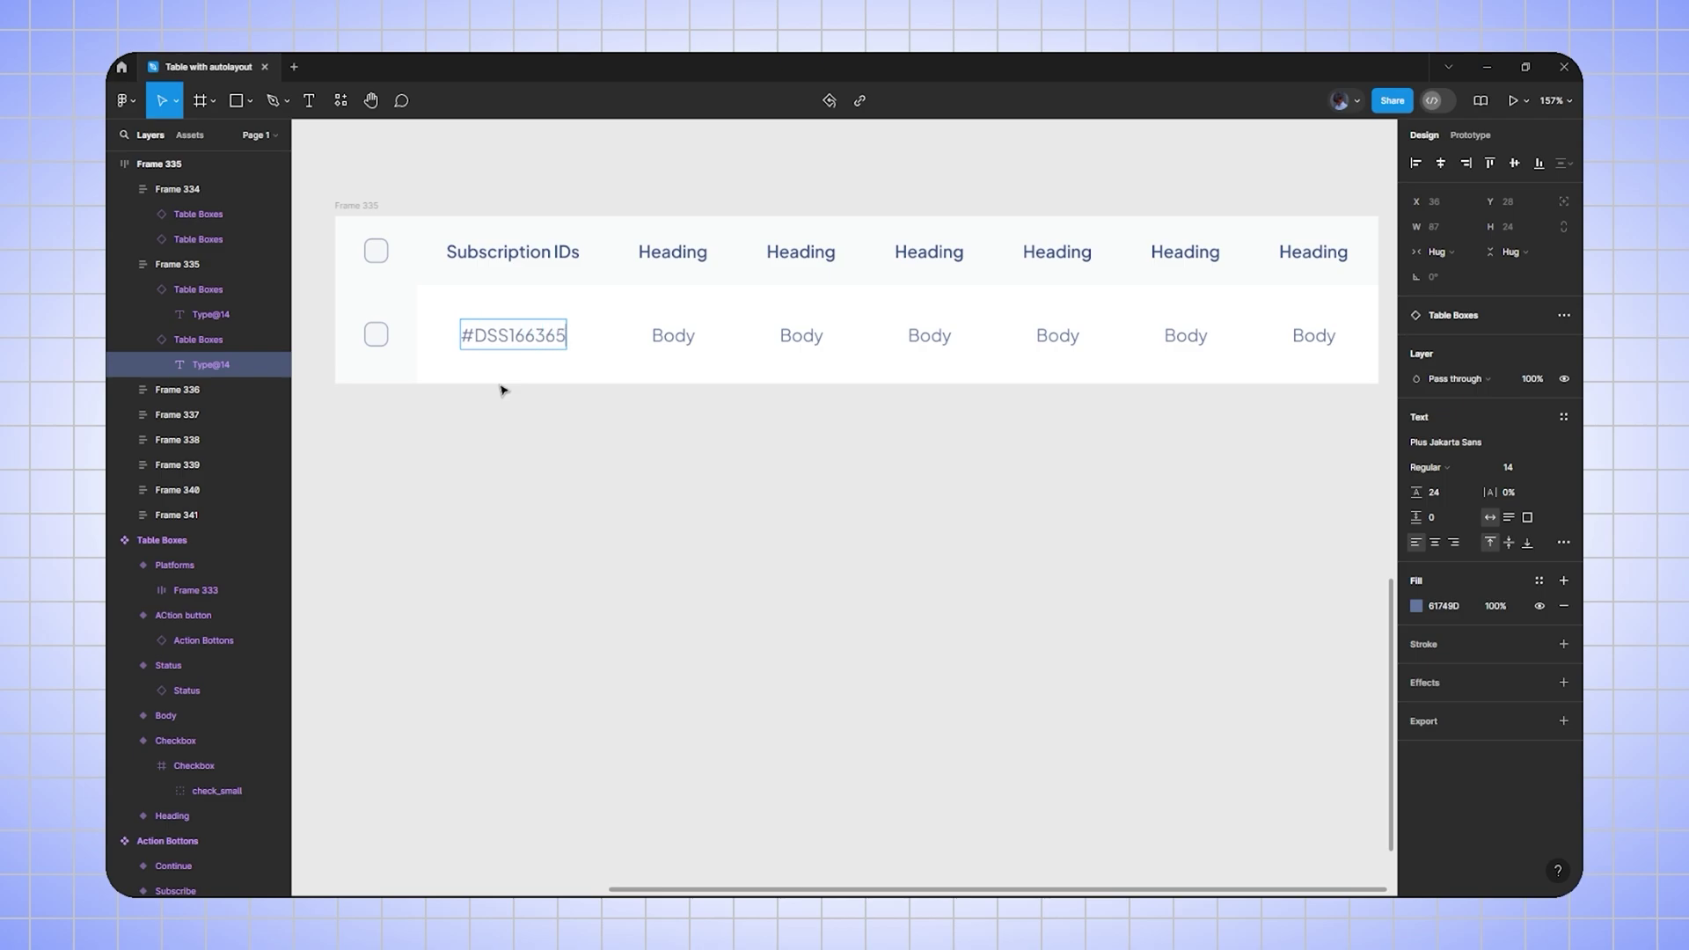
# - Title the second column 'Platforms' with a Platforms variant body cell, and the third 'Status'
pyautogui.doubleClick(674, 253)
pyautogui.write('Platforms')
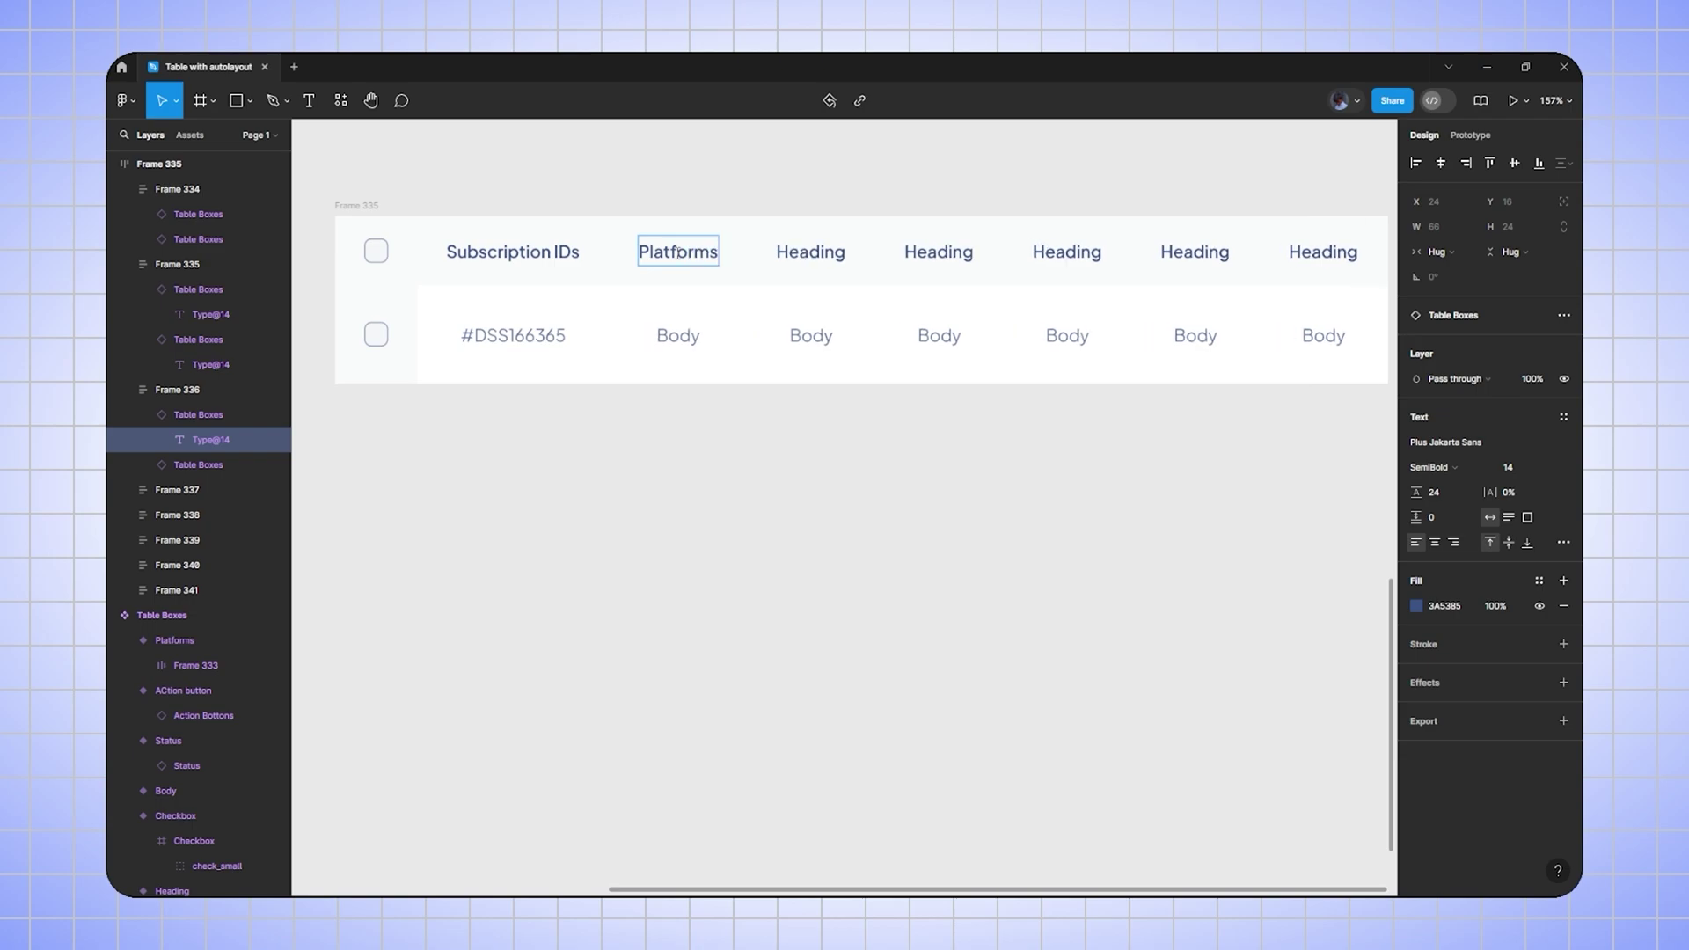
pyautogui.click(709, 403)
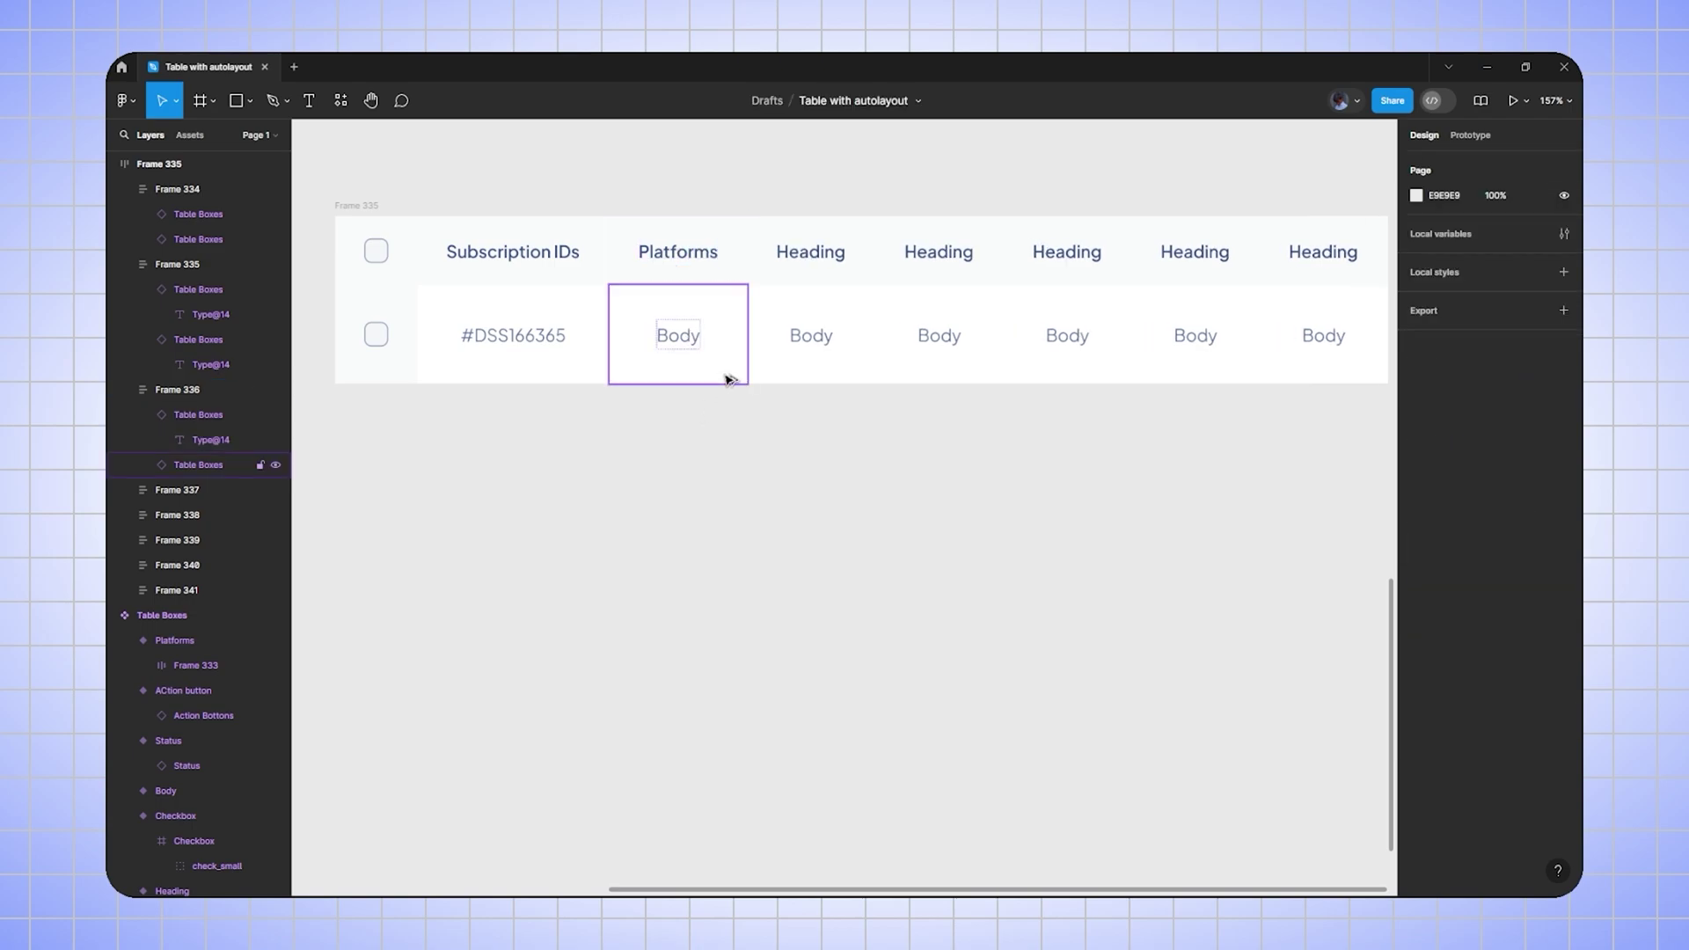
pyautogui.scroll(-2, 728, 380)
pyautogui.click(695, 318)
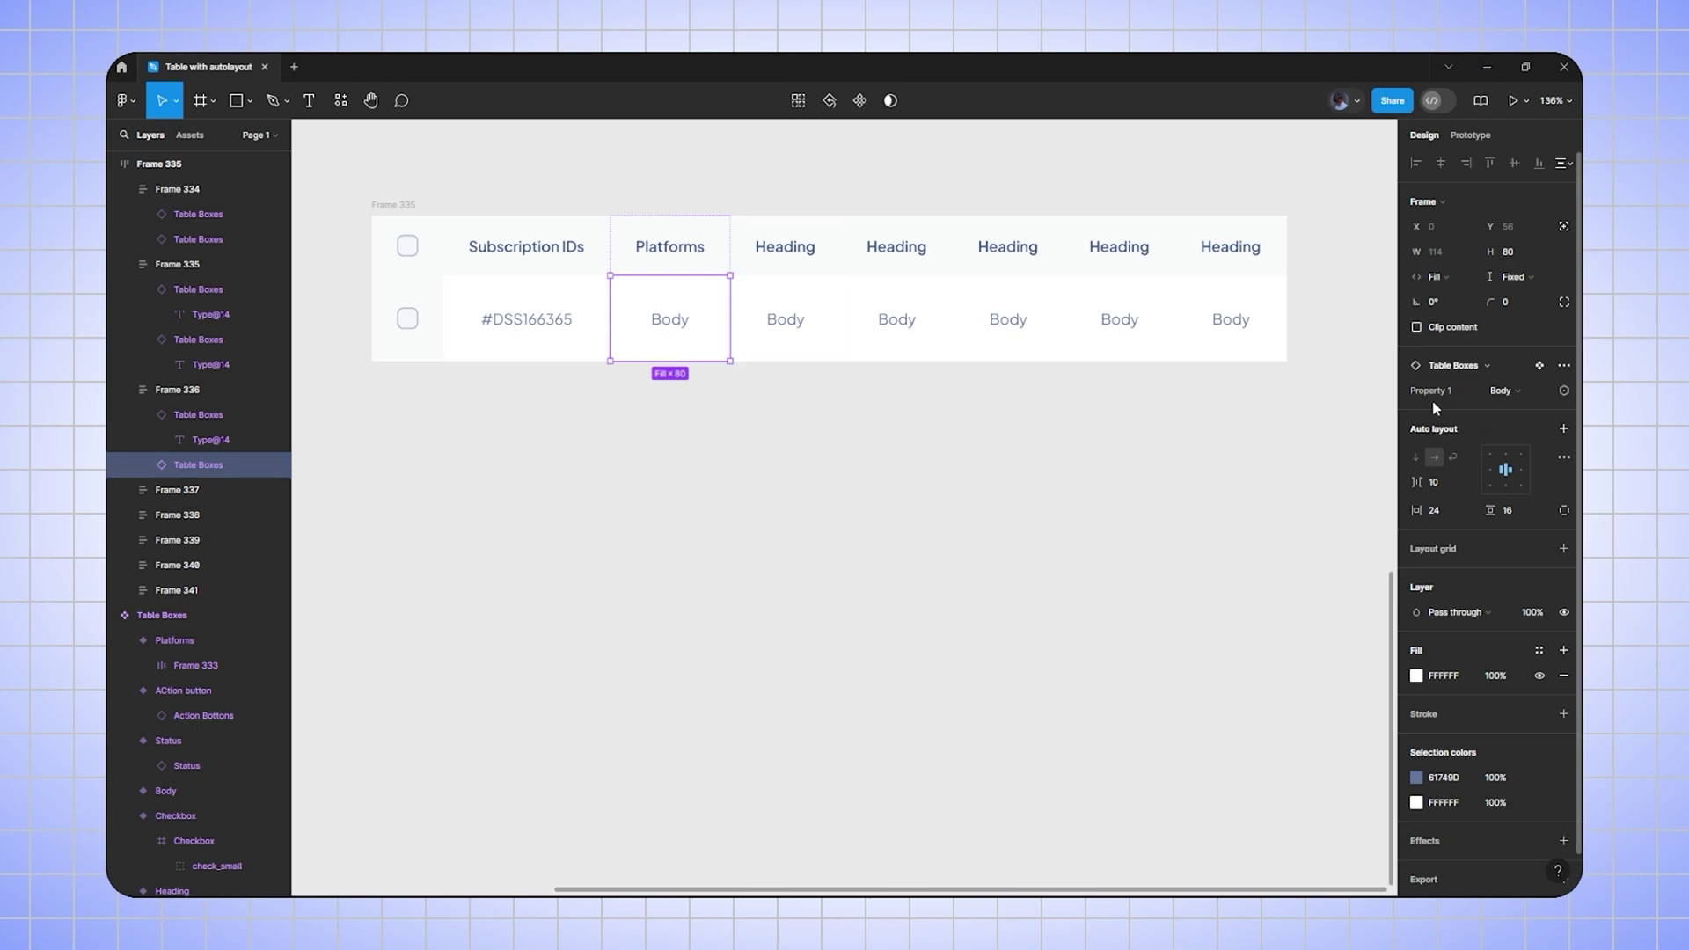
pyautogui.click(1503, 390)
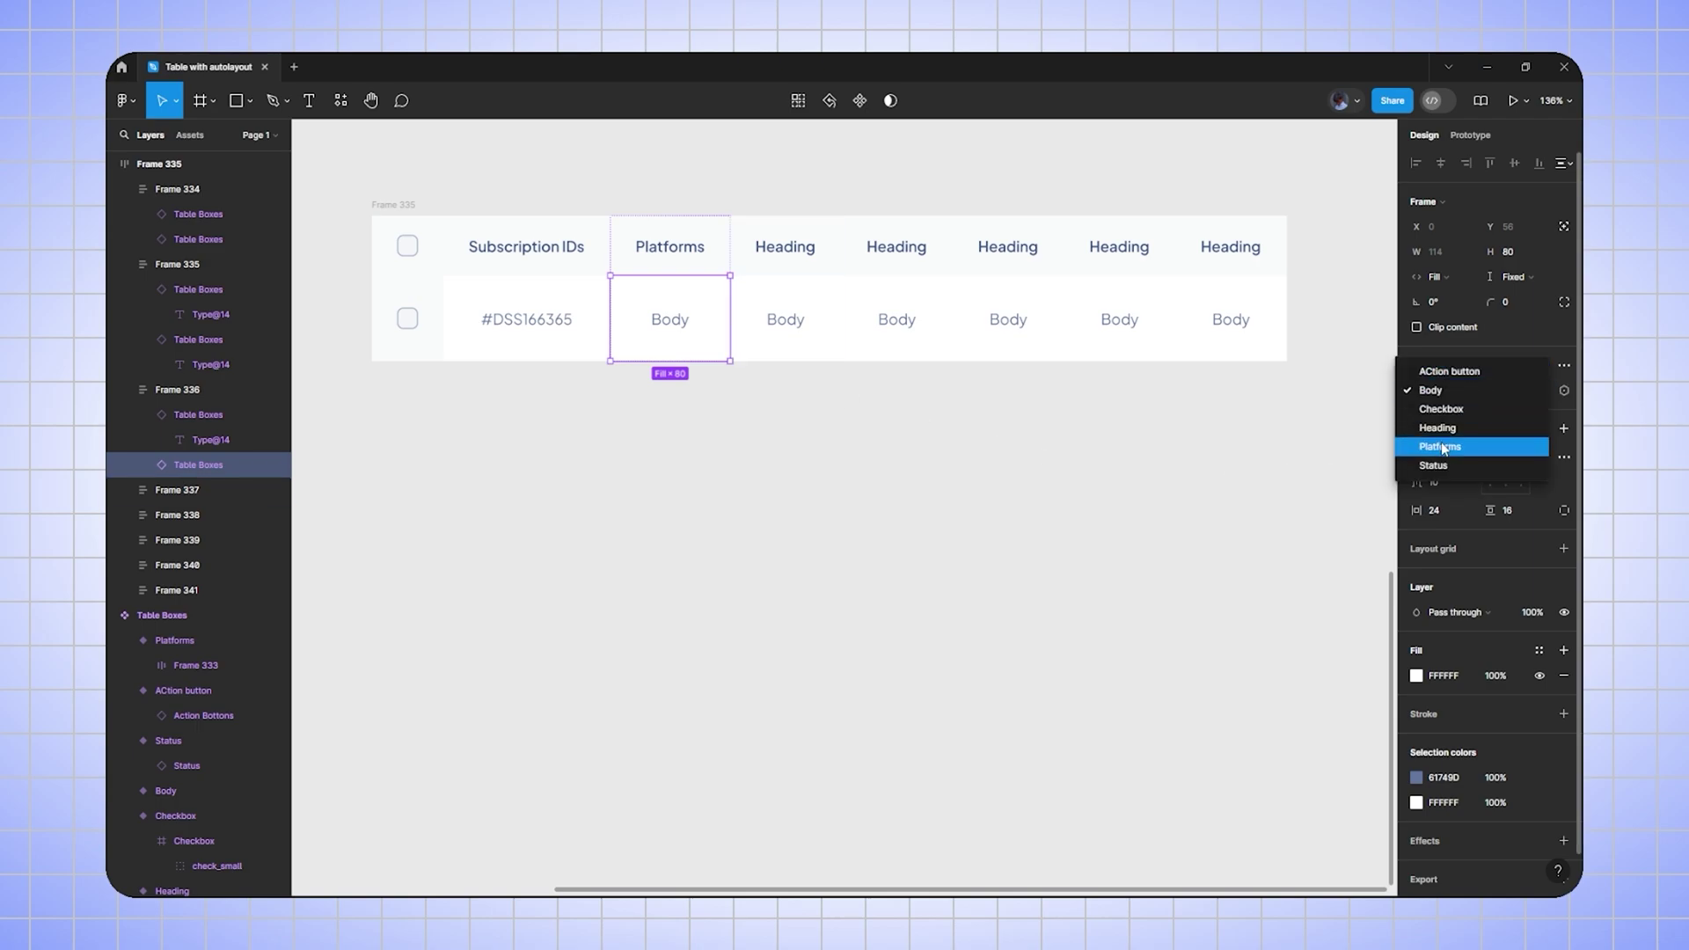
pyautogui.click(1495, 444)
pyautogui.click(847, 561)
pyautogui.hscroll(1, 874, 493)
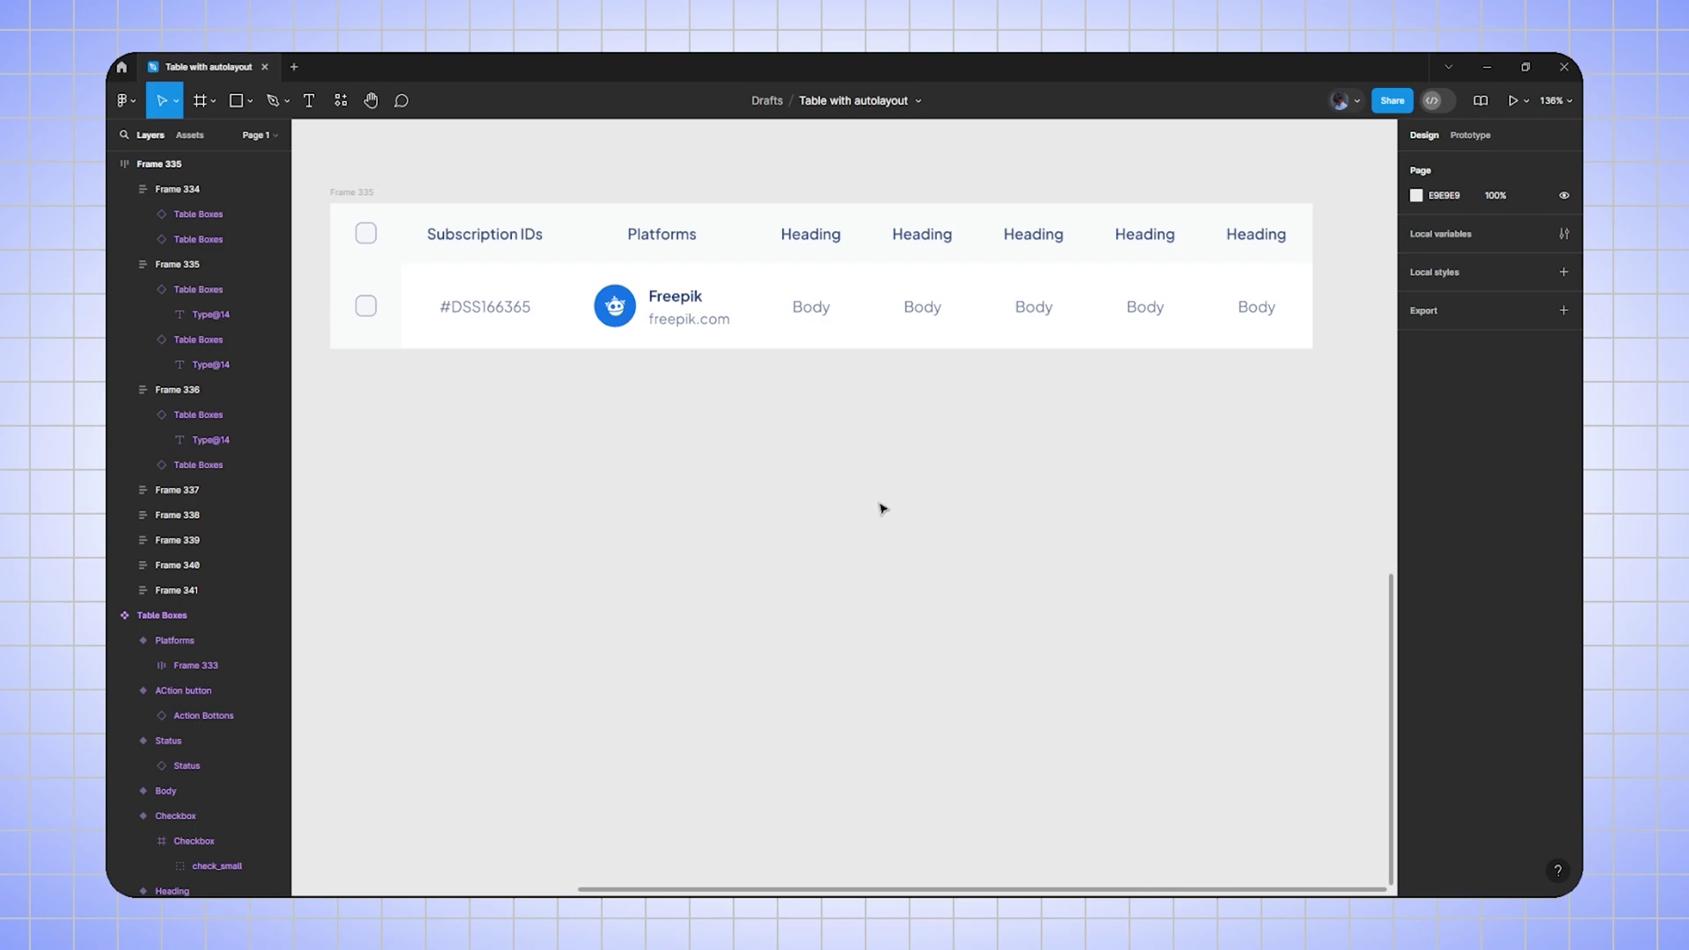
pyautogui.keyDown('ctrl'); pyautogui.click(824, 238); pyautogui.keyUp('ctrl')
pyautogui.write('Status')
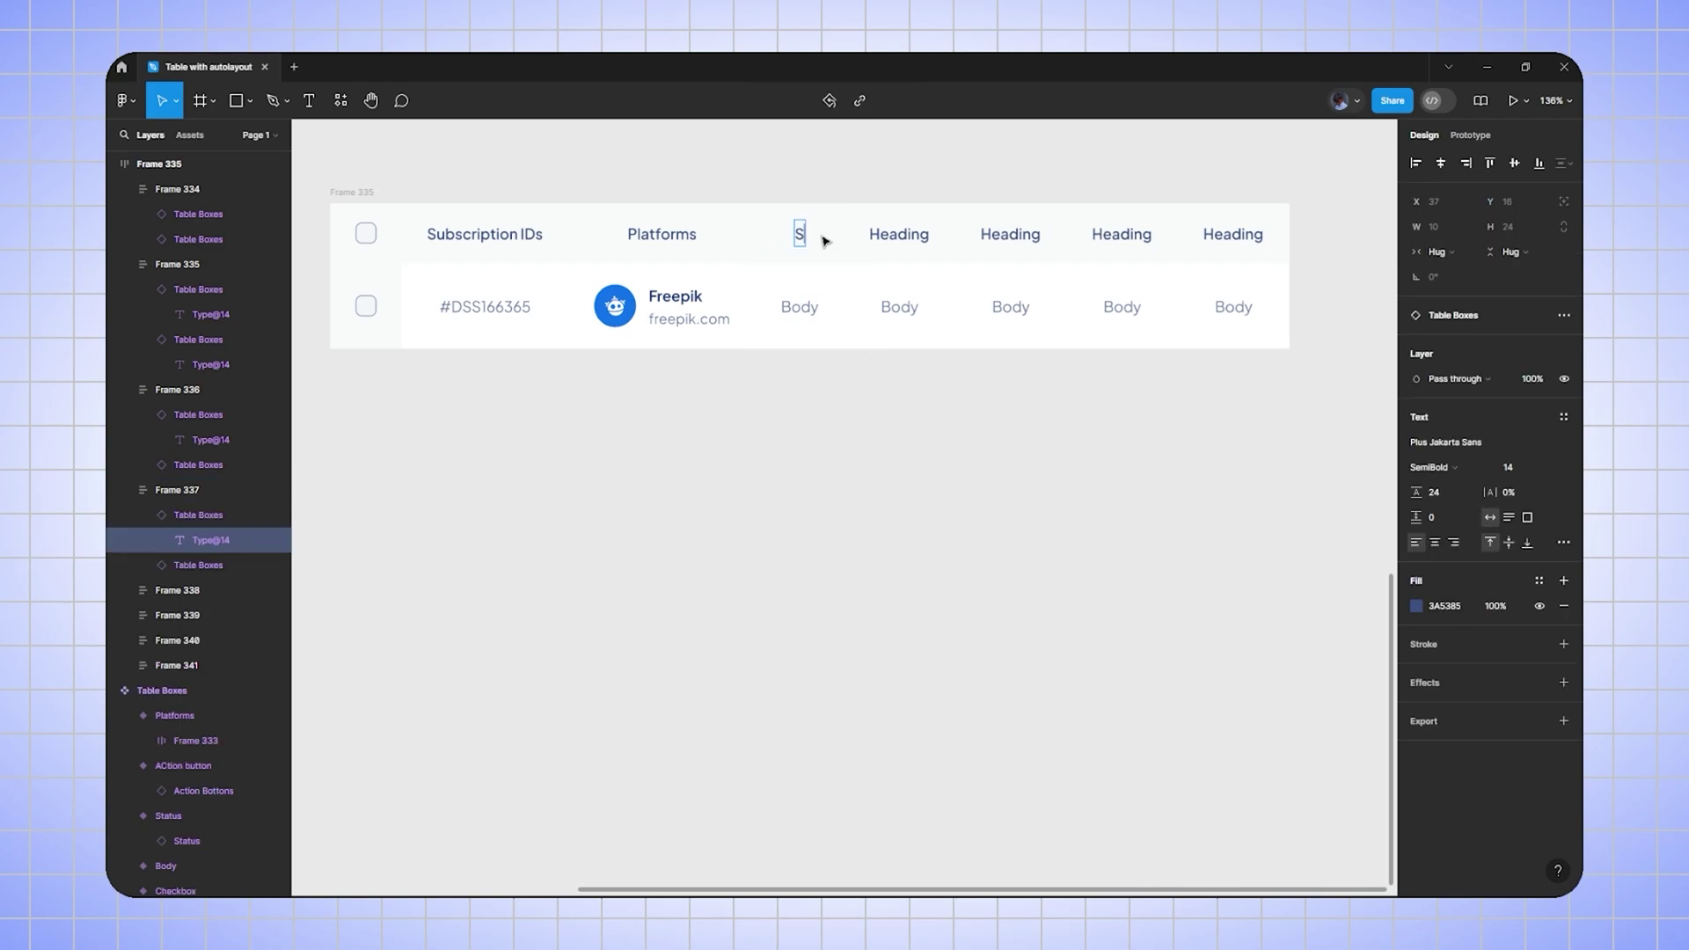
# - Switch the body cell under Status to the Status variant, showing an Active badge
pyautogui.click(795, 425)
pyautogui.keyDown('ctrl'); pyautogui.click(843, 303); pyautogui.keyUp('ctrl')
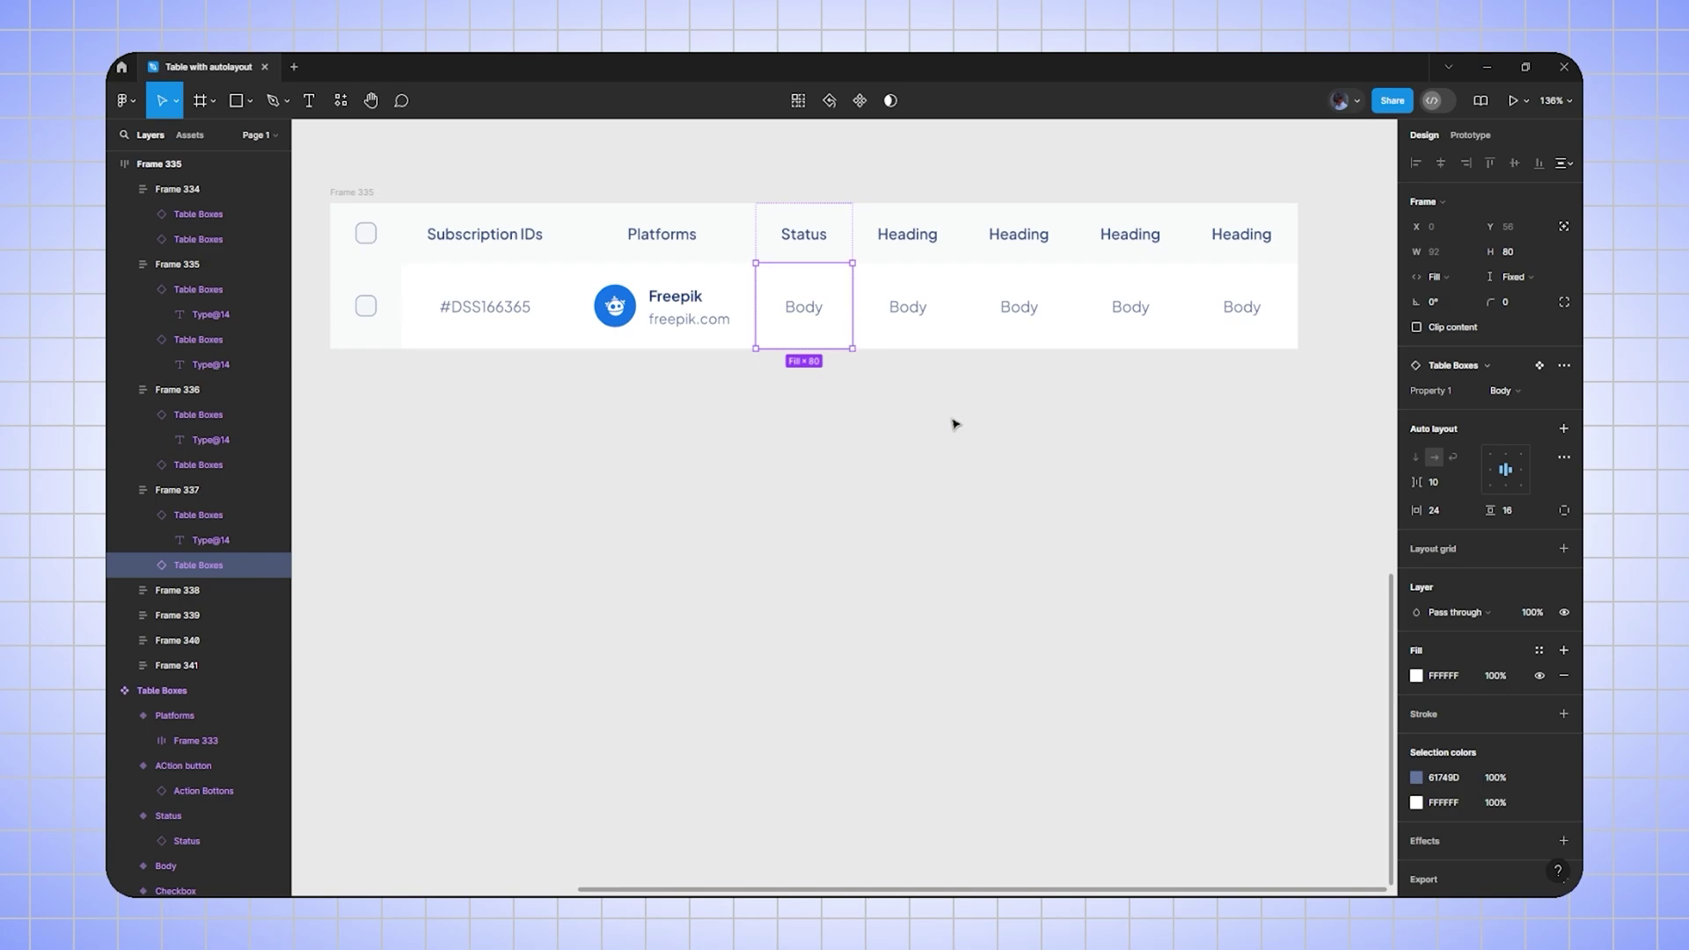
pyautogui.click(1506, 392)
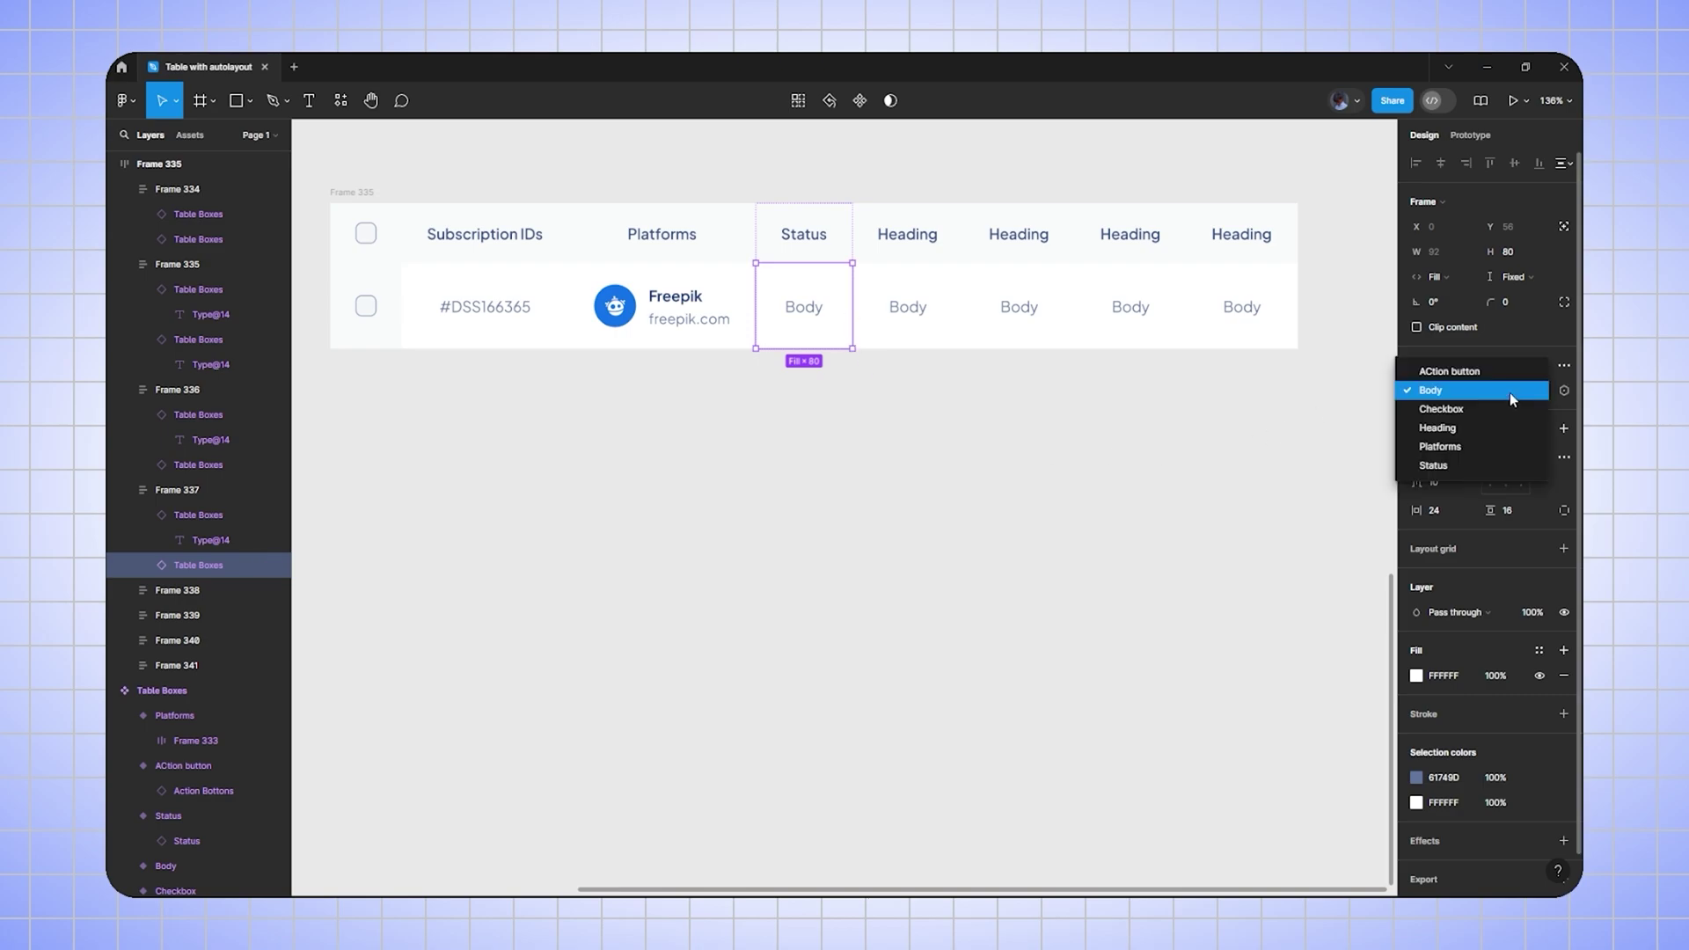
pyautogui.click(1439, 465)
pyautogui.click(973, 430)
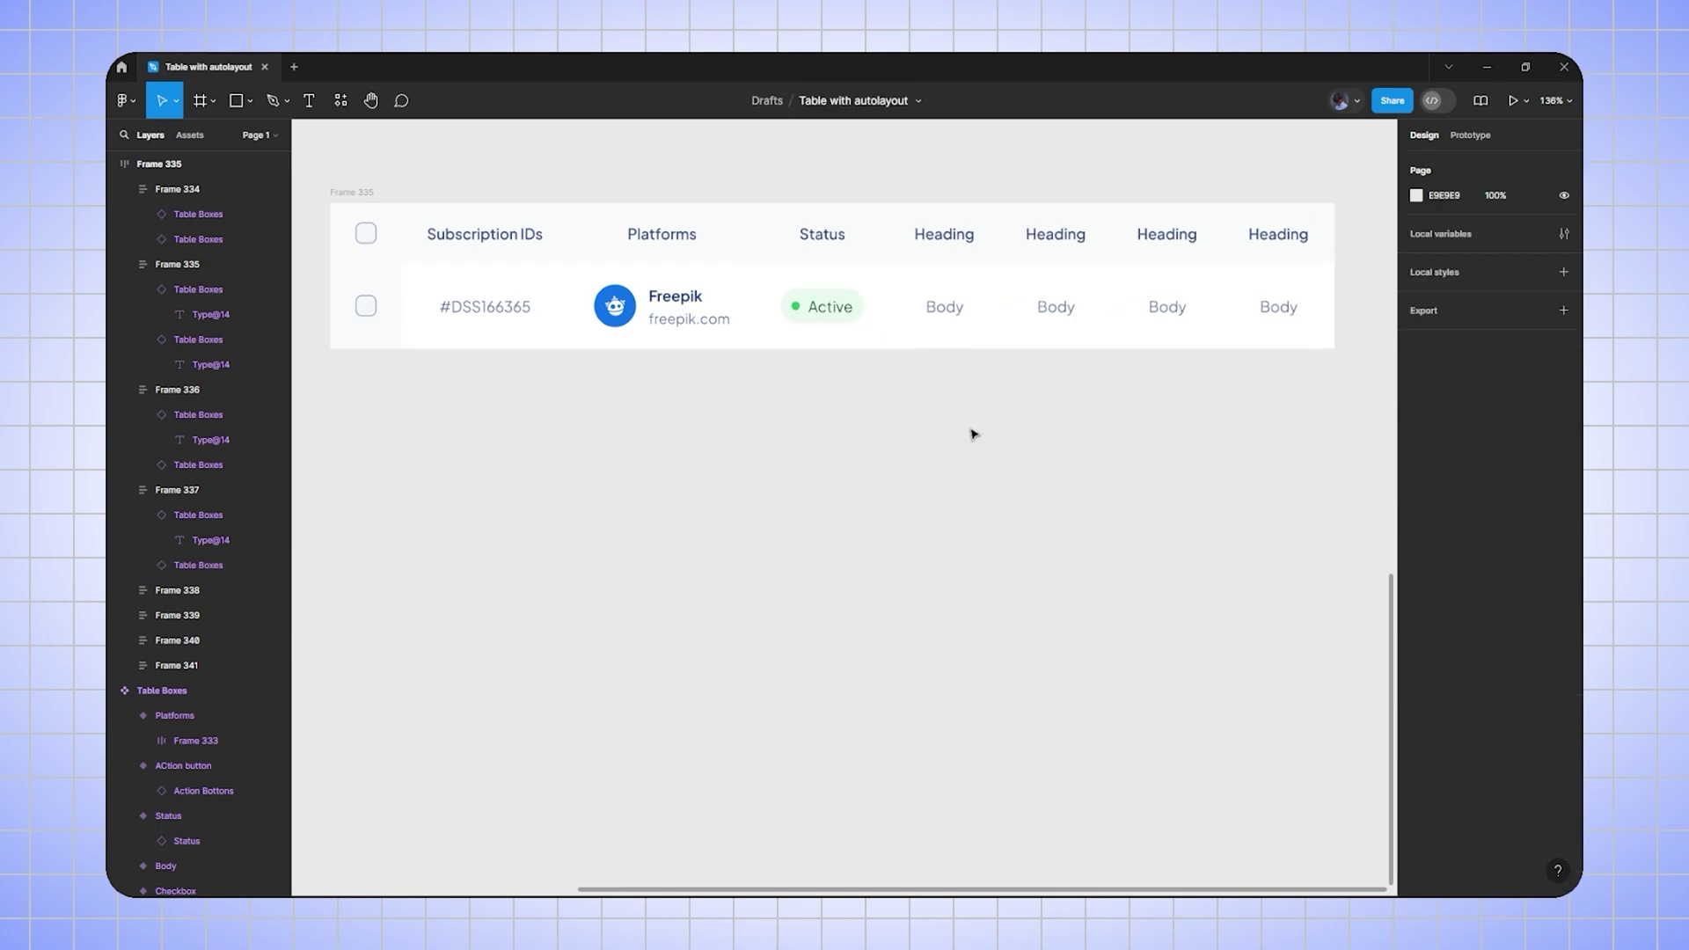
# - Title the fourth column 'Interval' with body text 'Monthly'
pyautogui.doubleClick(941, 236)
pyautogui.write('Interval')
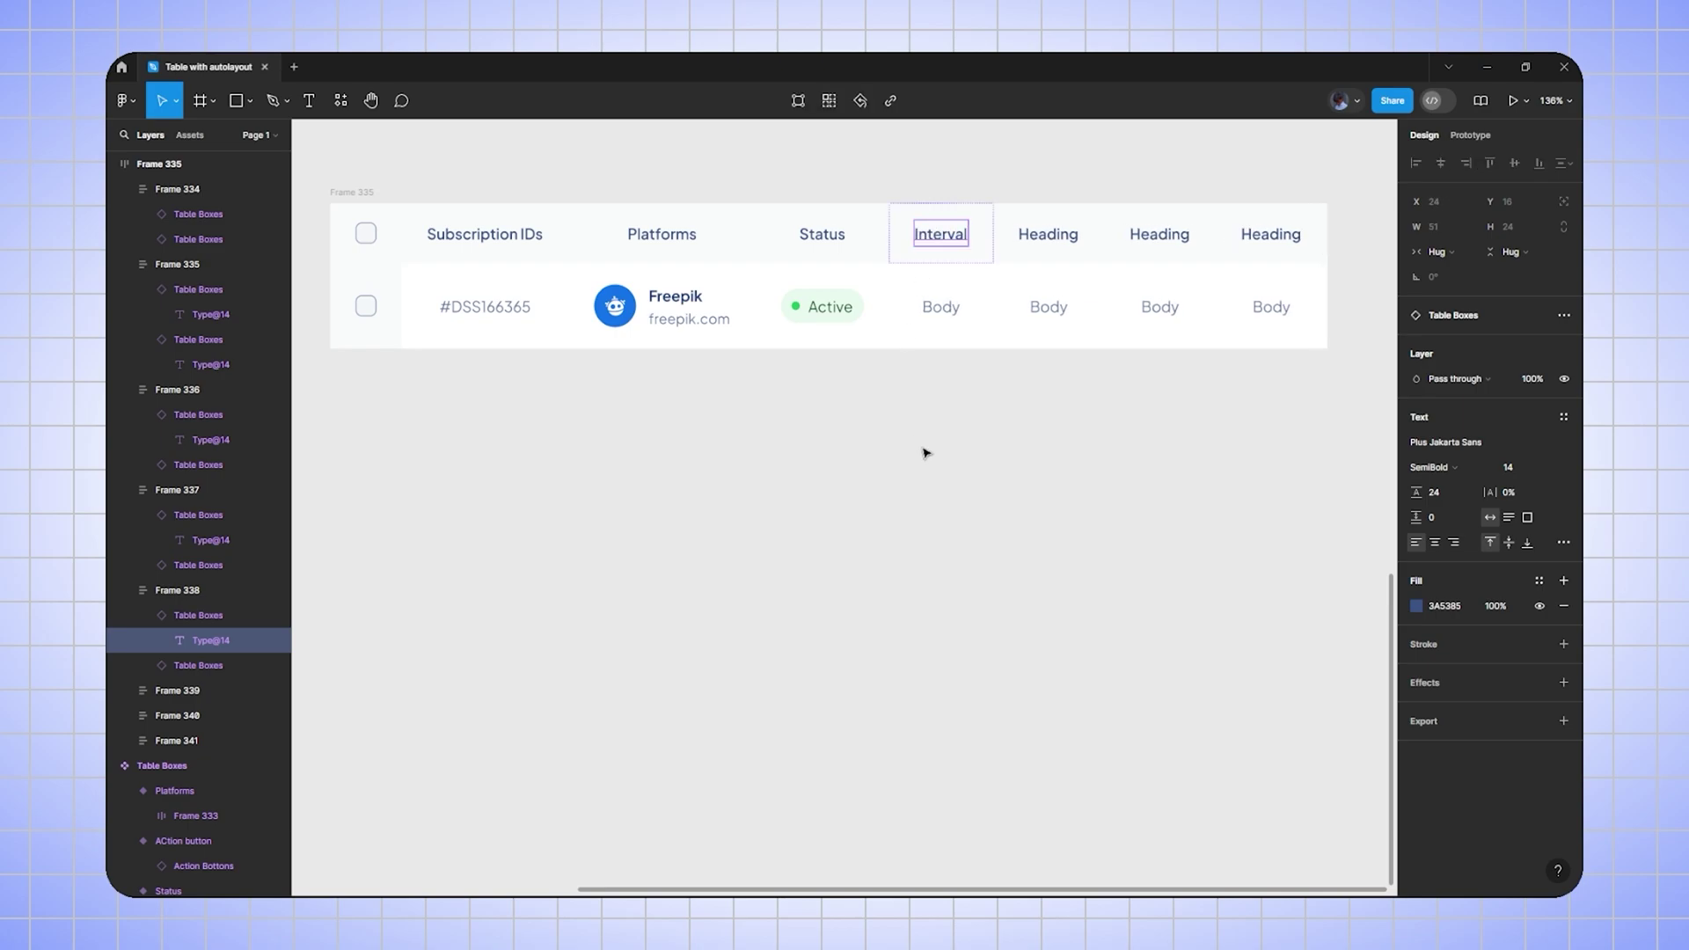
pyautogui.doubleClick(957, 311)
pyautogui.write('Monthly')
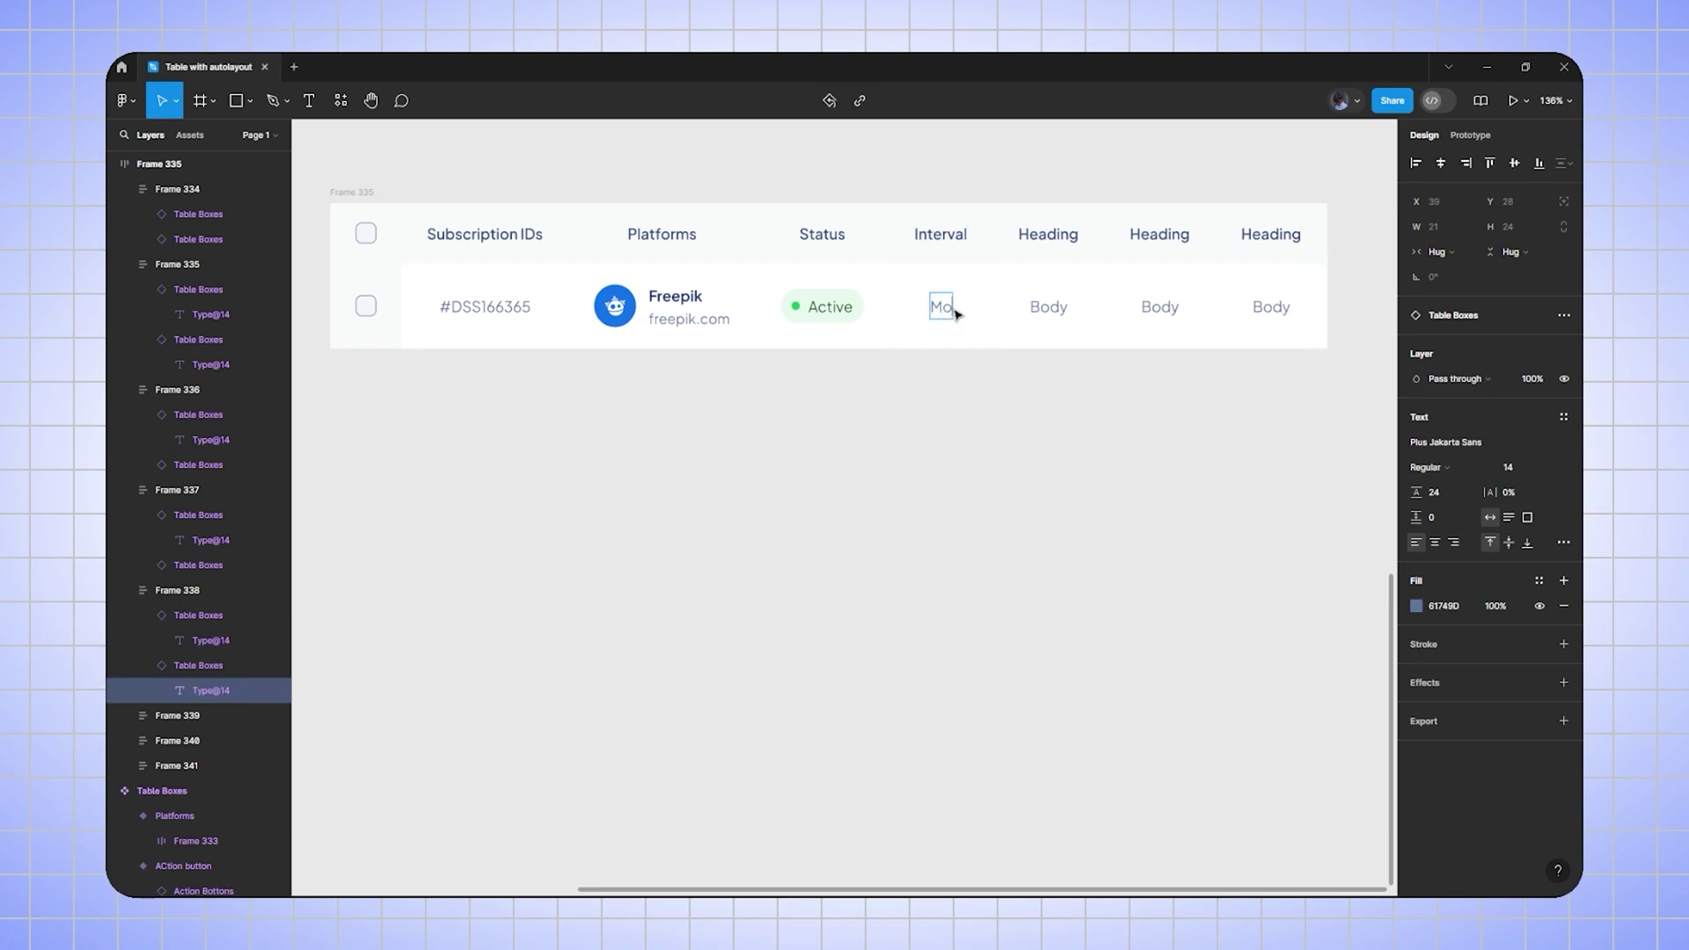
pyautogui.click(936, 384)
# - Title the fifth column 'Activated' with body text 'April 04, 2024'
pyautogui.doubleClick(1053, 239)
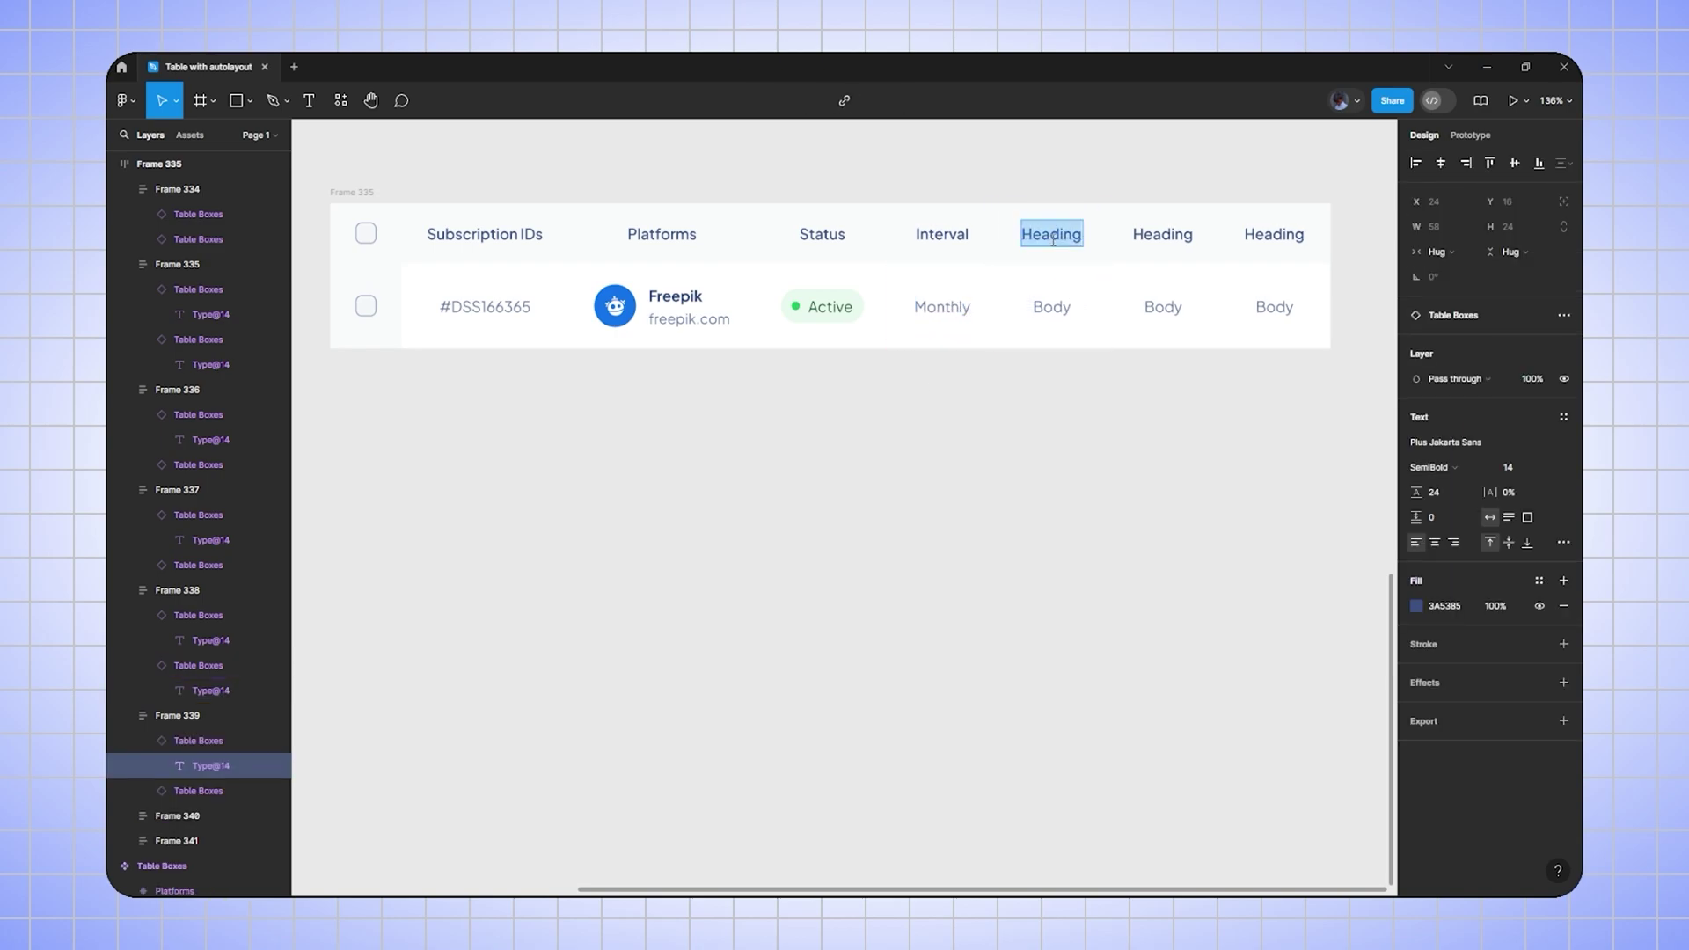
pyautogui.write('ACtivated')
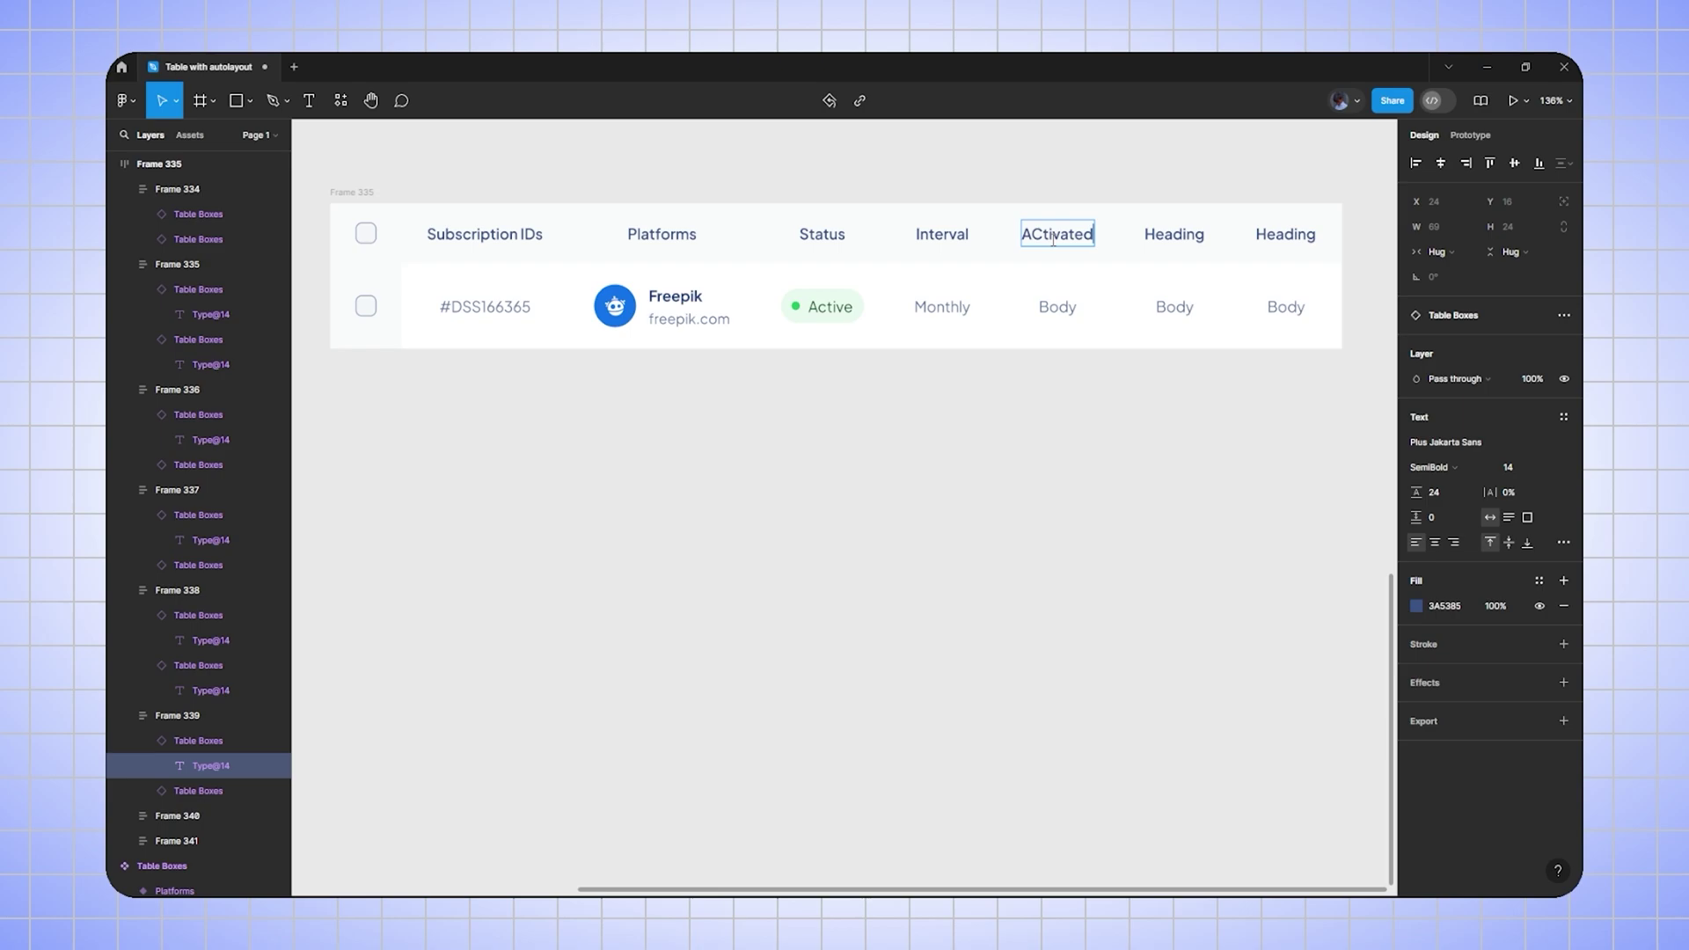
pyautogui.press('BackSpace')
pyautogui.write('c')
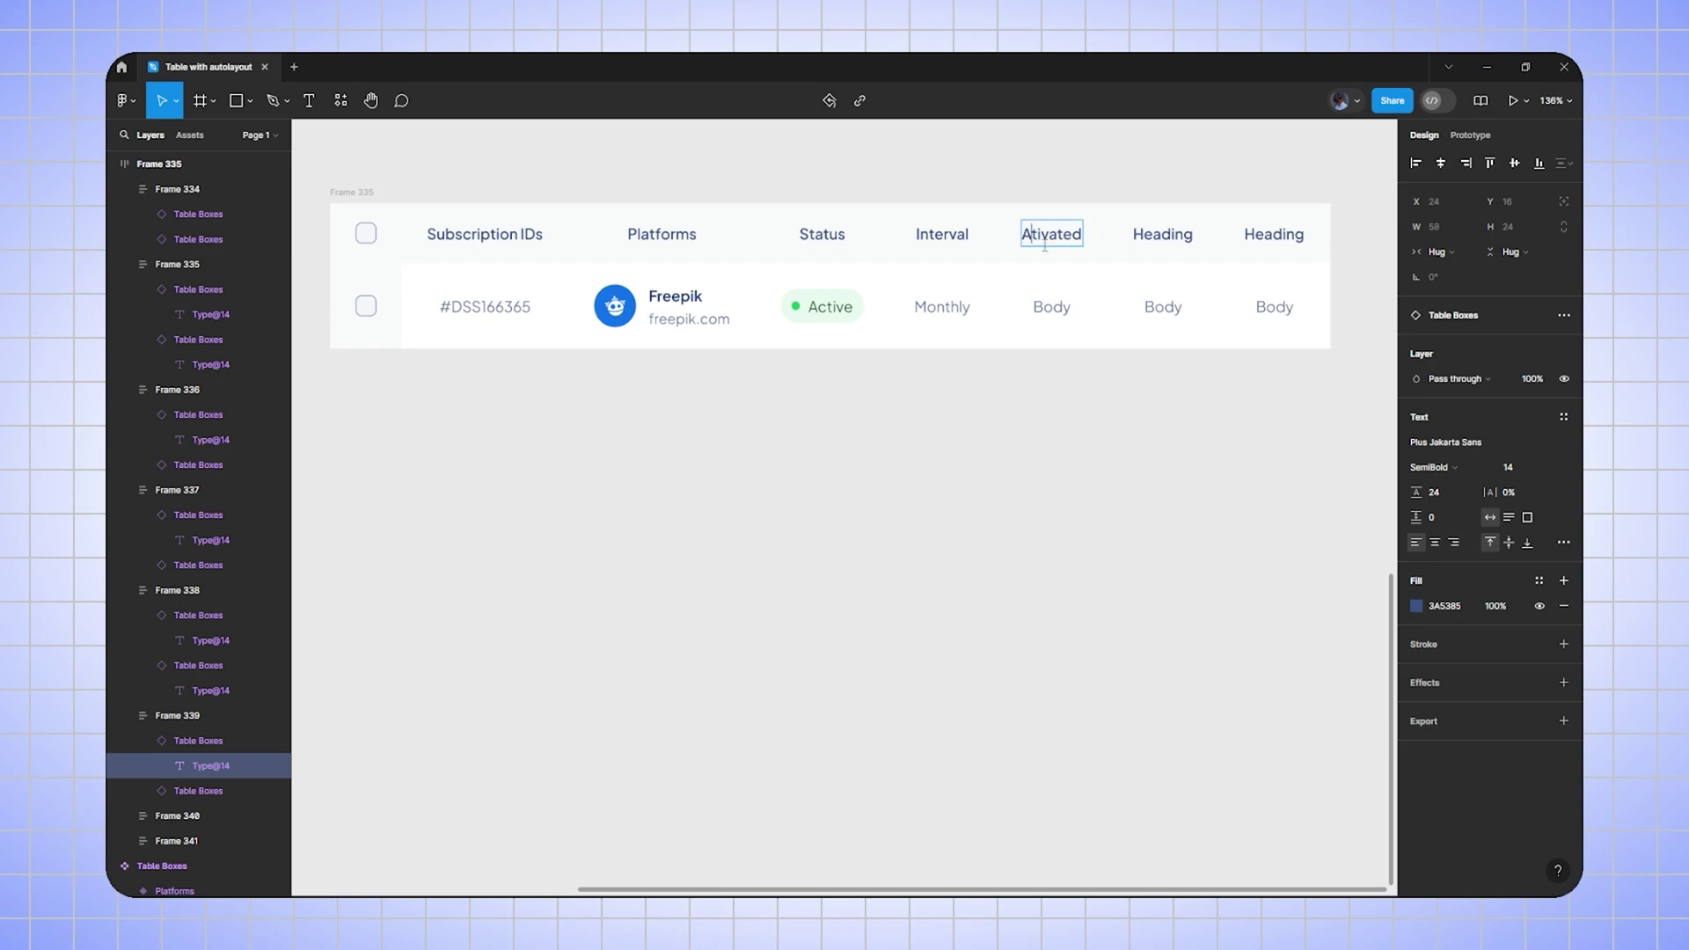
pyautogui.click(1070, 310)
pyautogui.doubleClick(1070, 311)
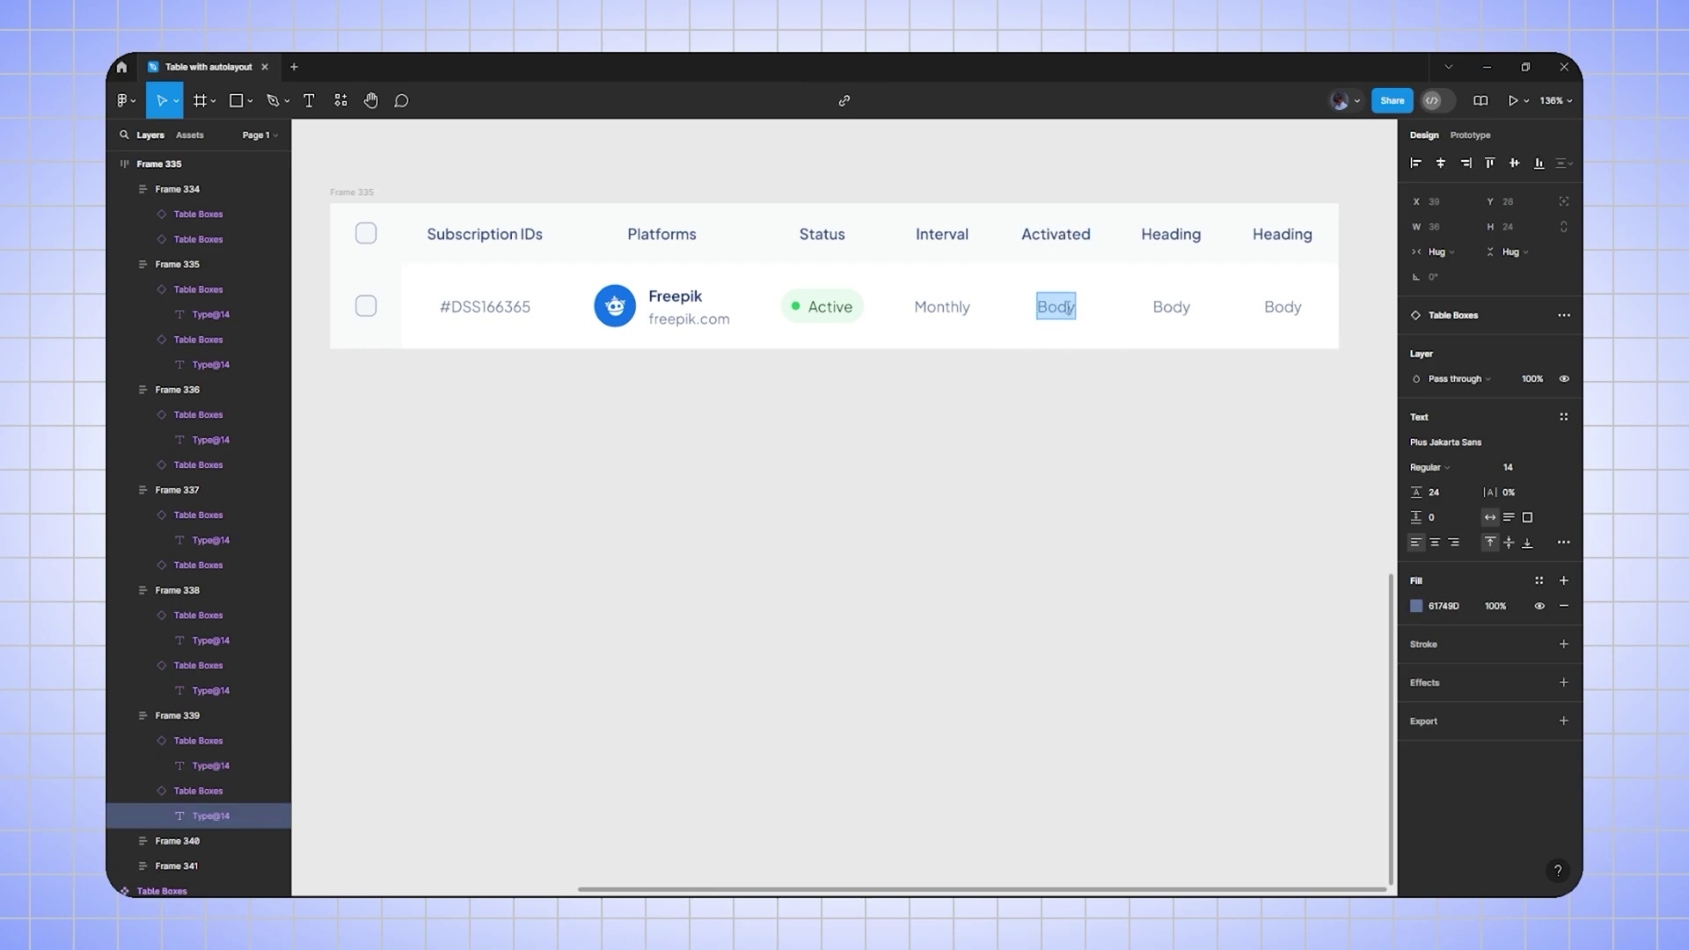
pyautogui.write('April 04, 2024')
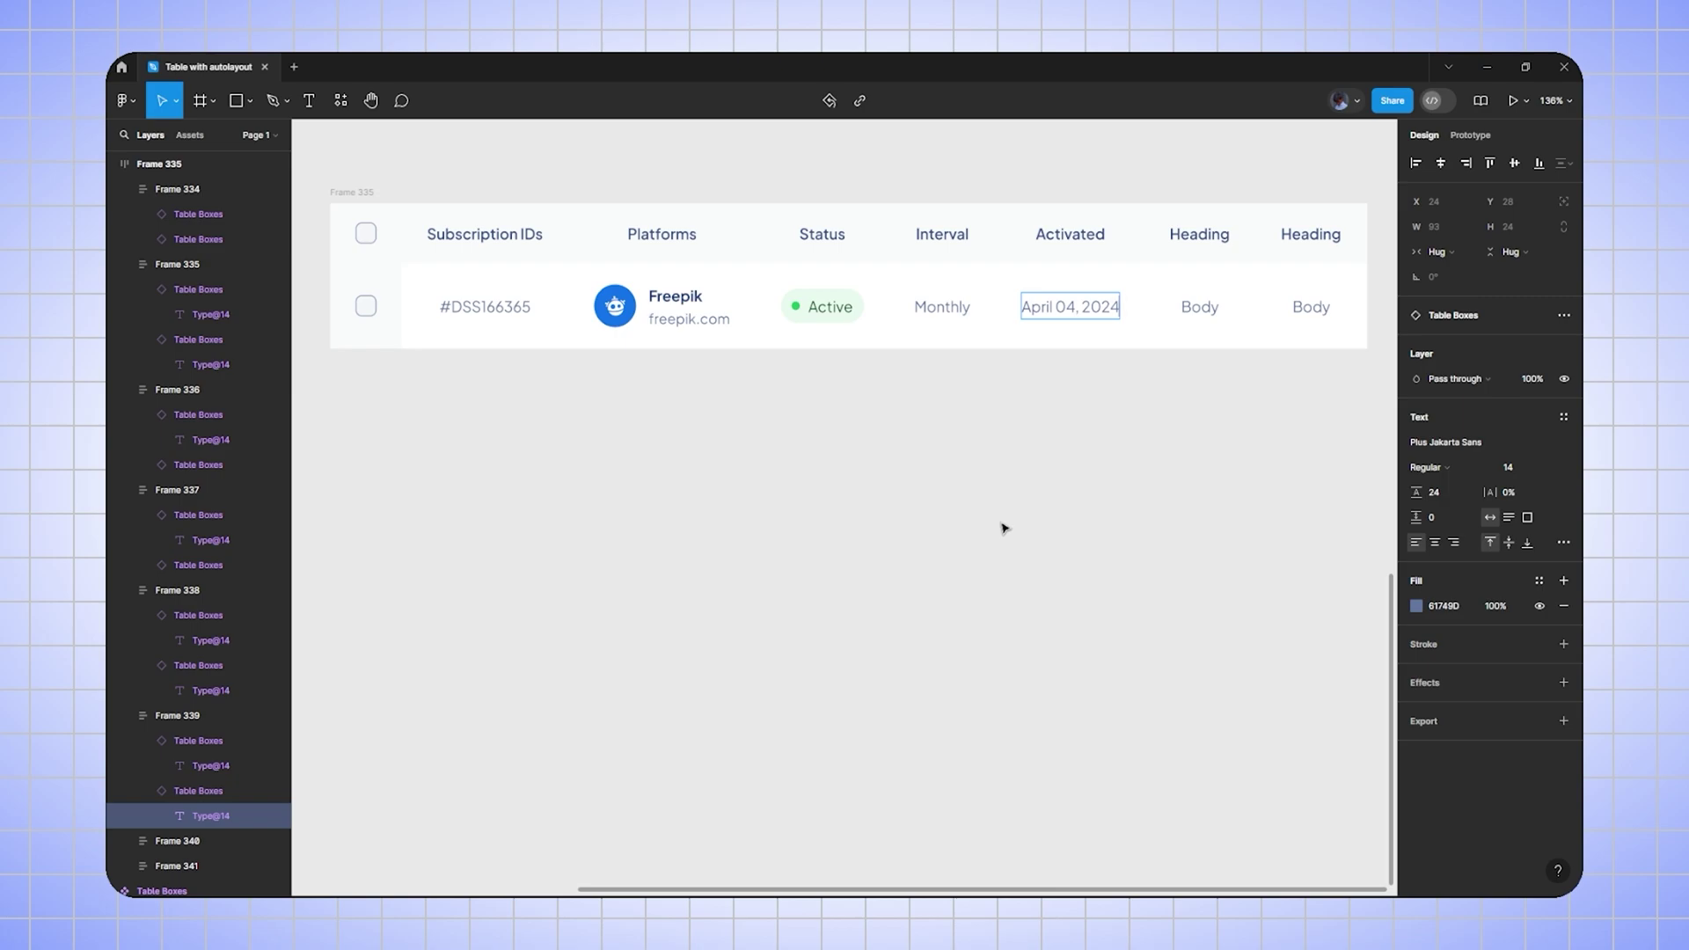
# - Title the sixth column 'Expiry' with body text 'May 04, 2024'
pyautogui.press('Tab')
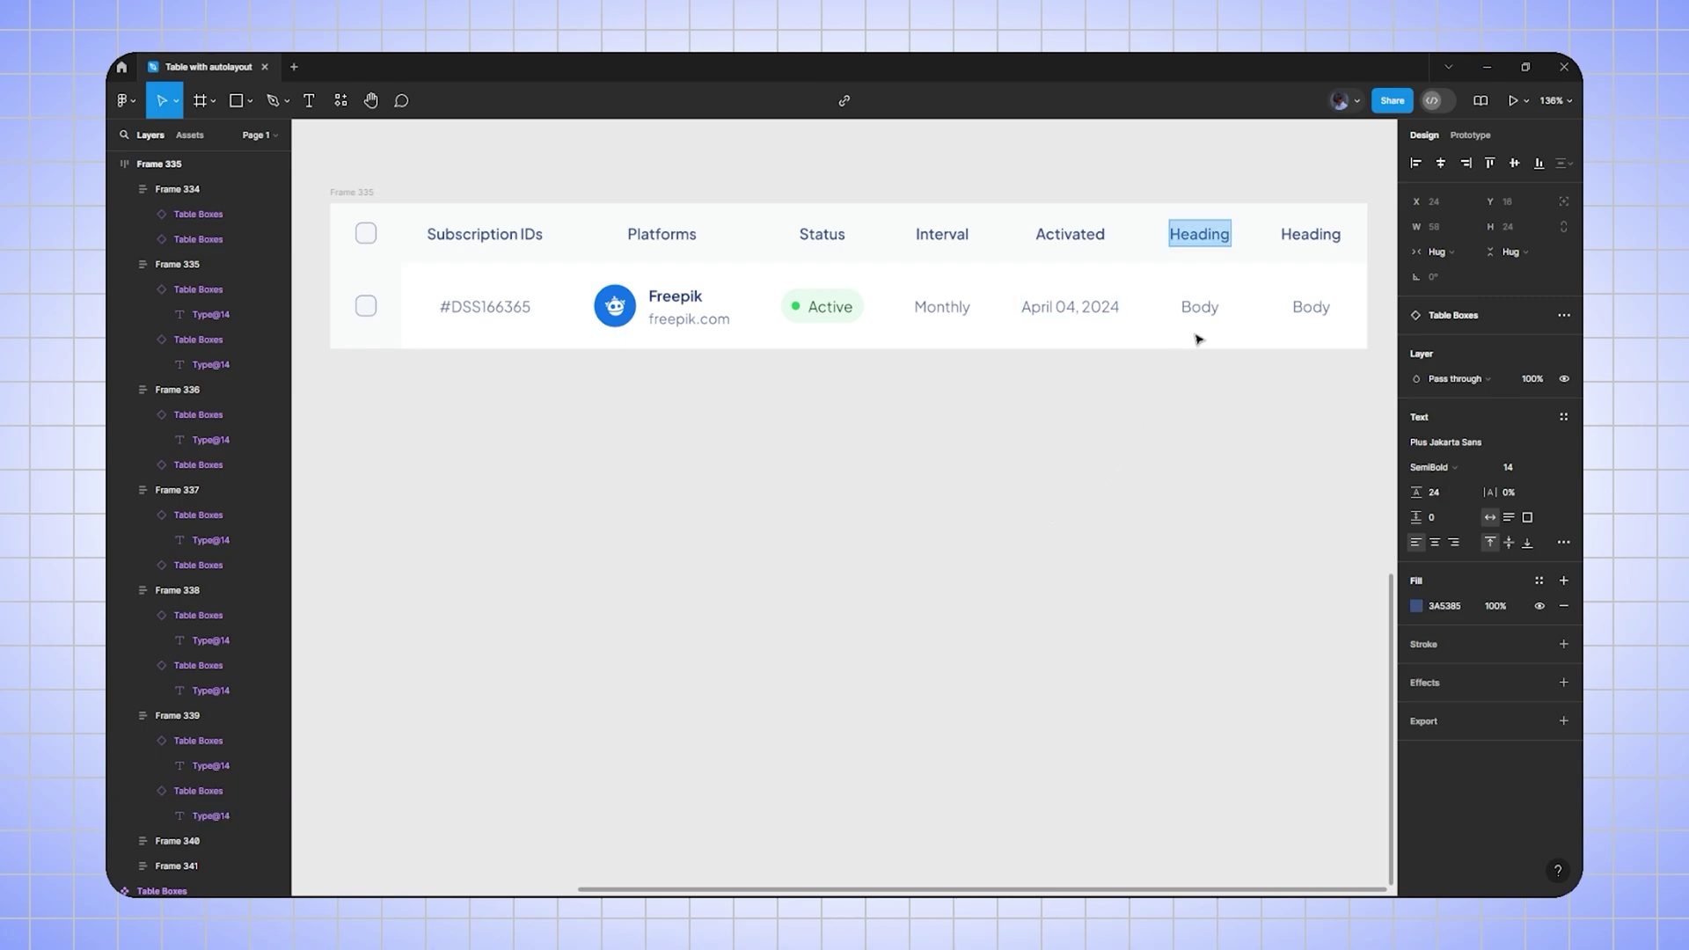
pyautogui.write('Expiry')
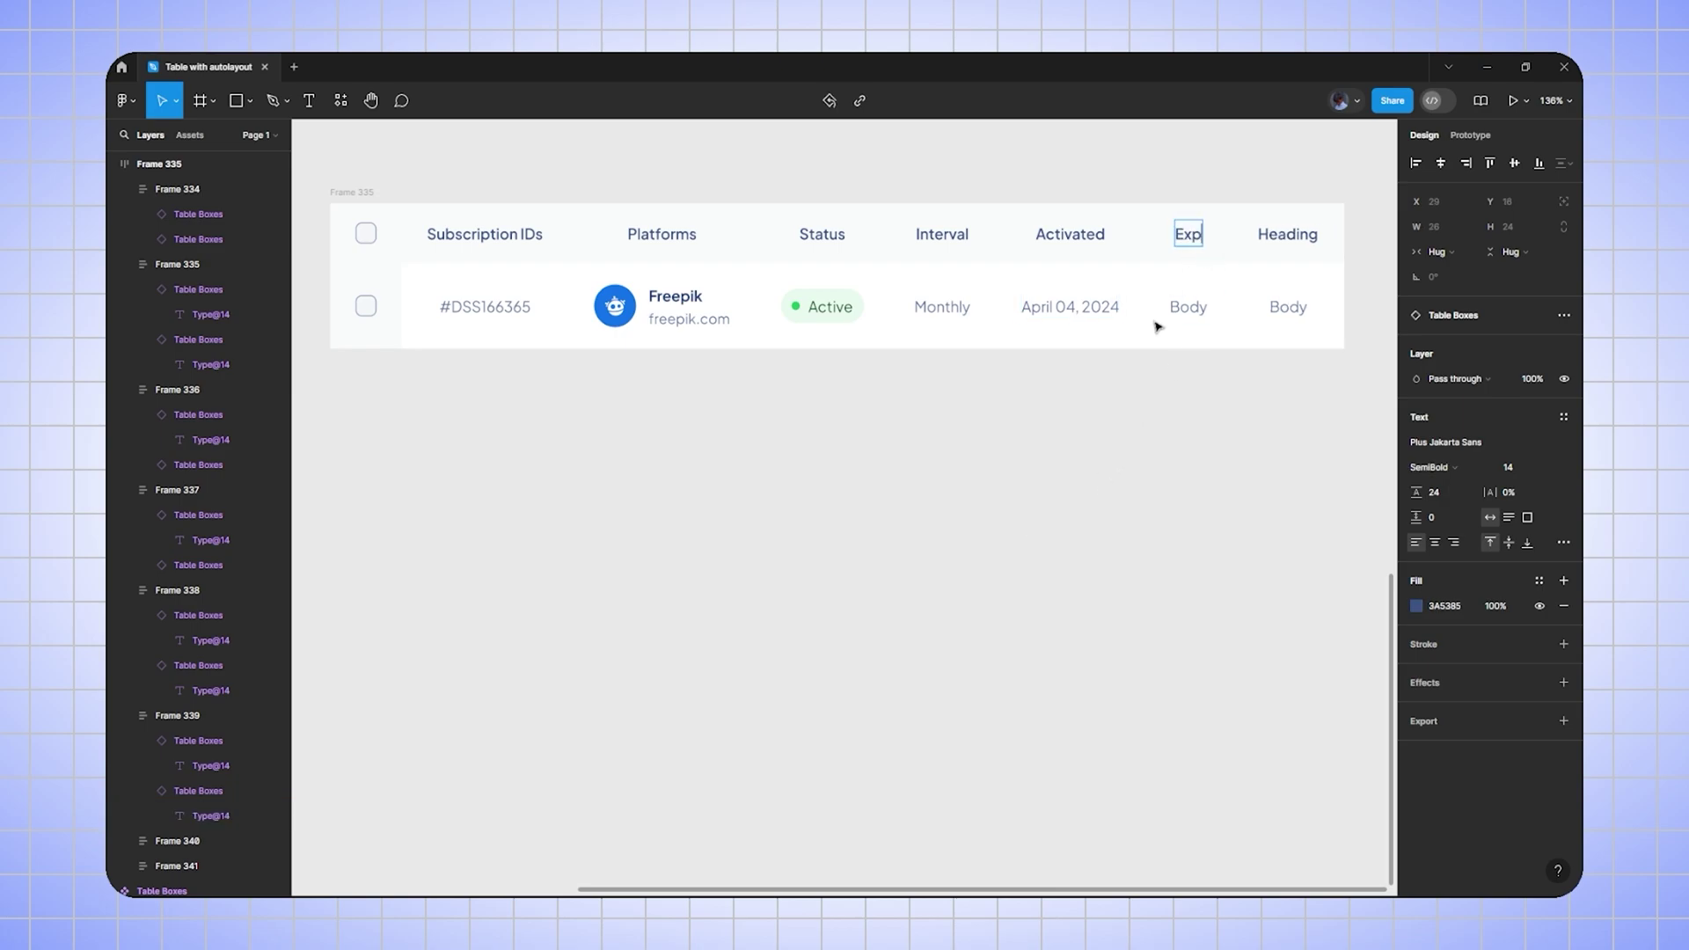
pyautogui.press('Tab')
pyautogui.write('May 04,')
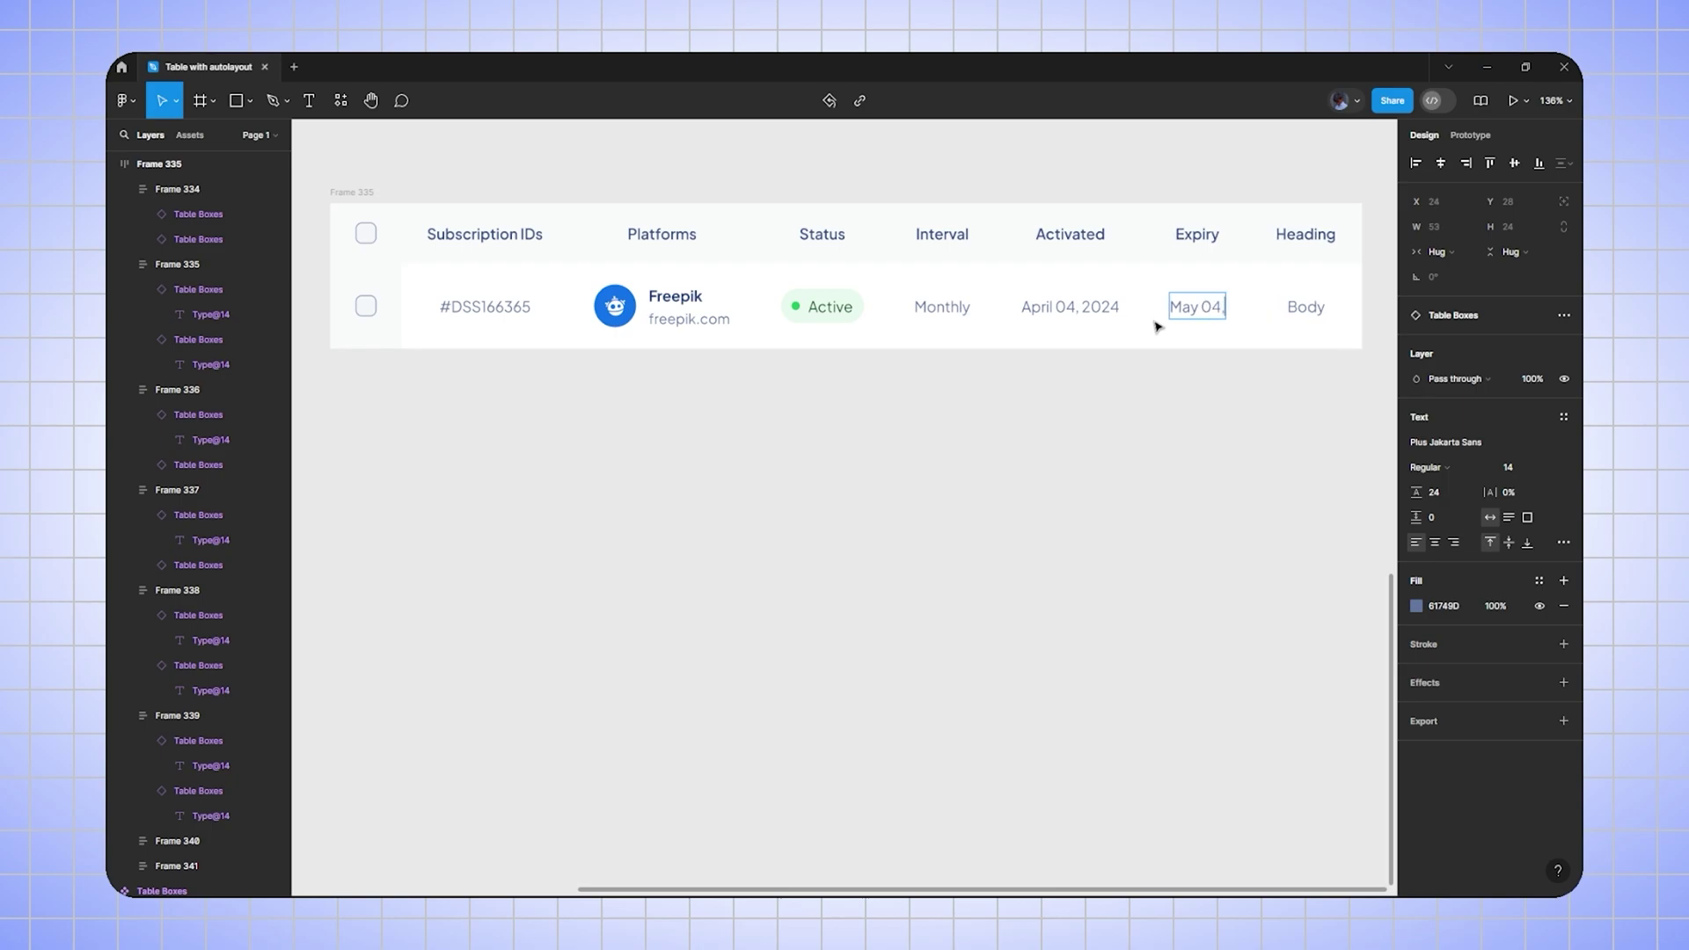
pyautogui.write(' 2024')
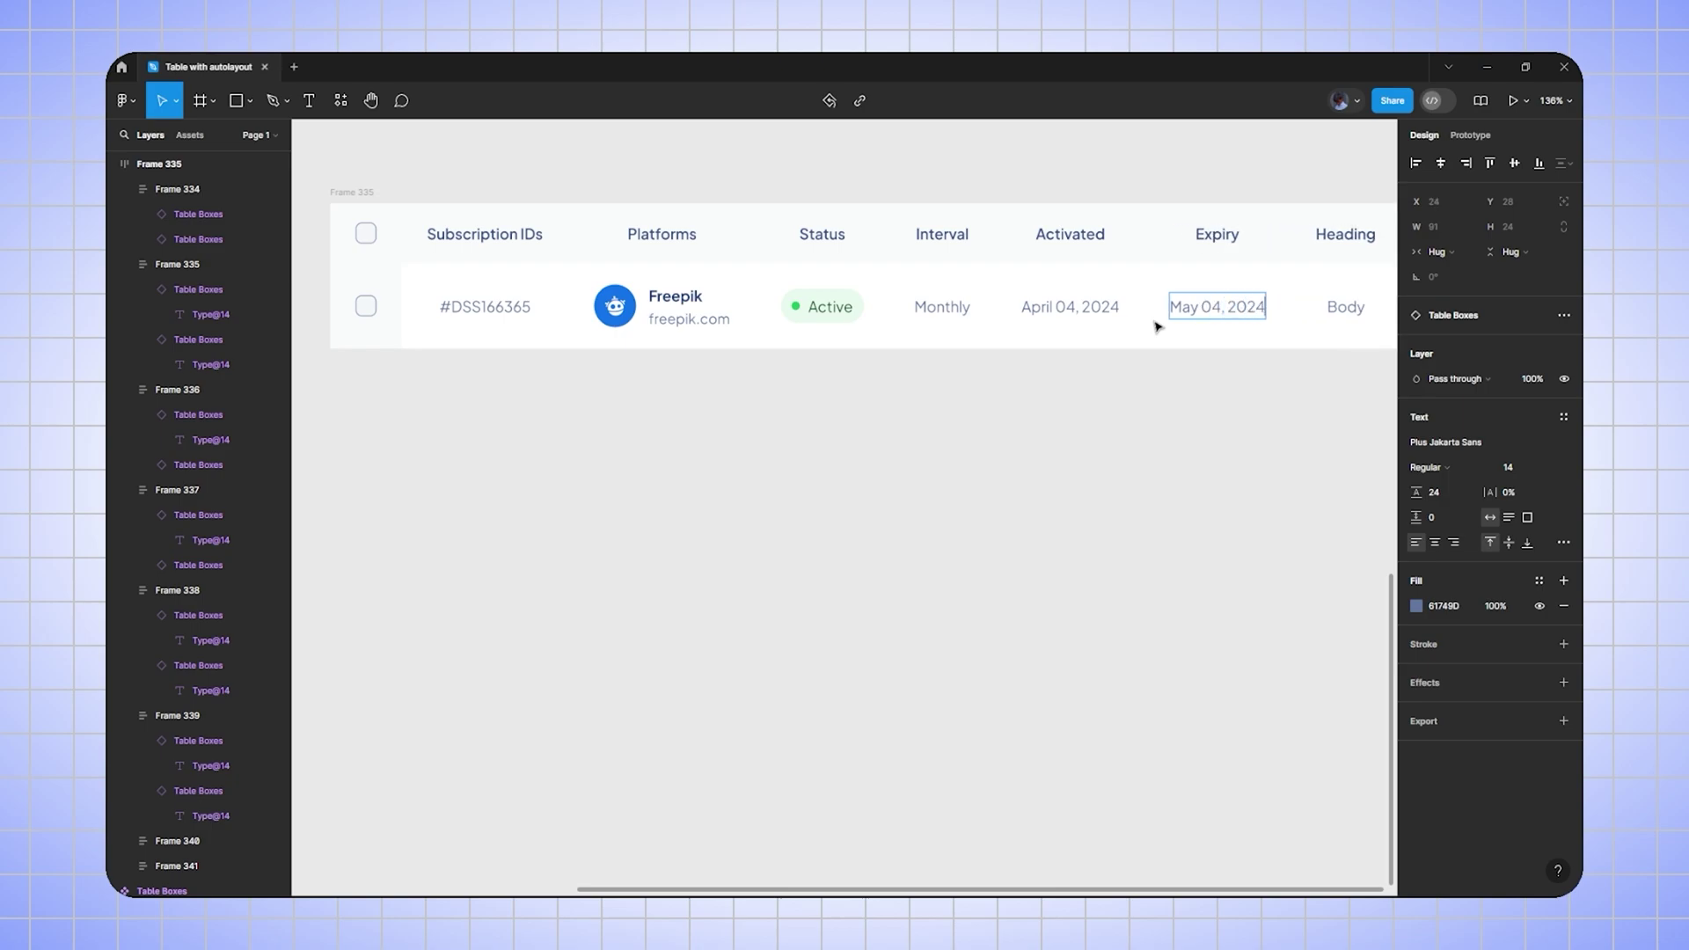
pyautogui.press('Escape')
pyautogui.click(1100, 418)
pyautogui.scroll(-1, 1101, 418)
# - Title the last column 'Action' and switch its body cell to the Action button variant
pyautogui.moveTo(1101, 418); pyautogui.dragTo(1168, 384)
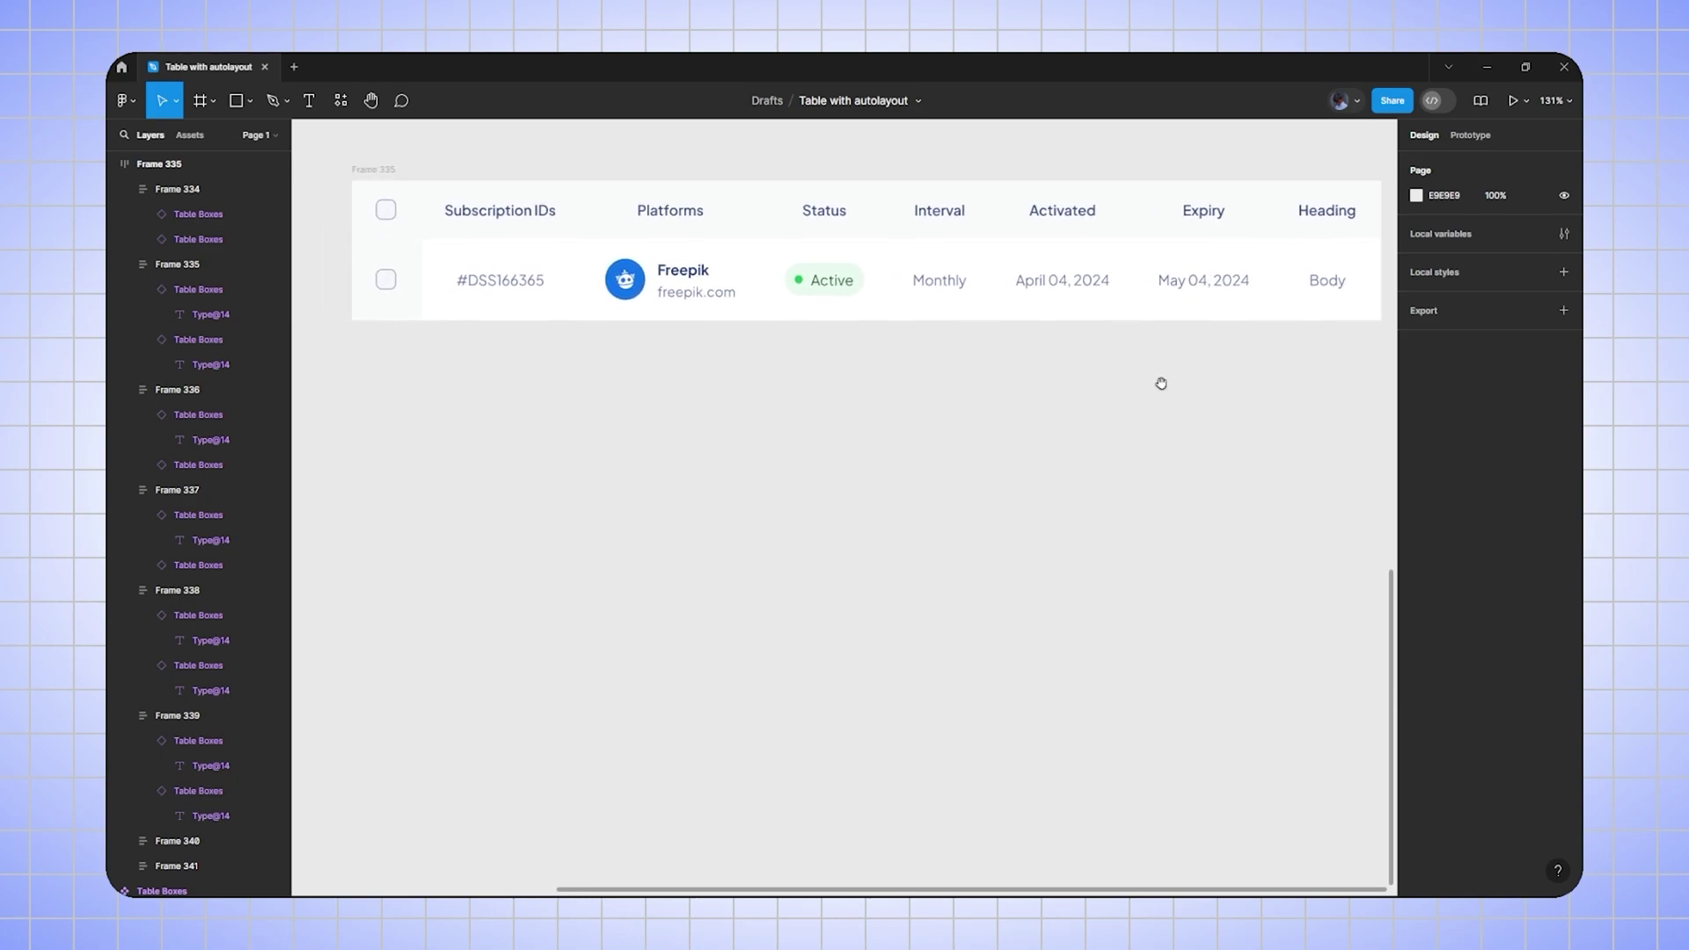
pyautogui.doubleClick(1330, 211)
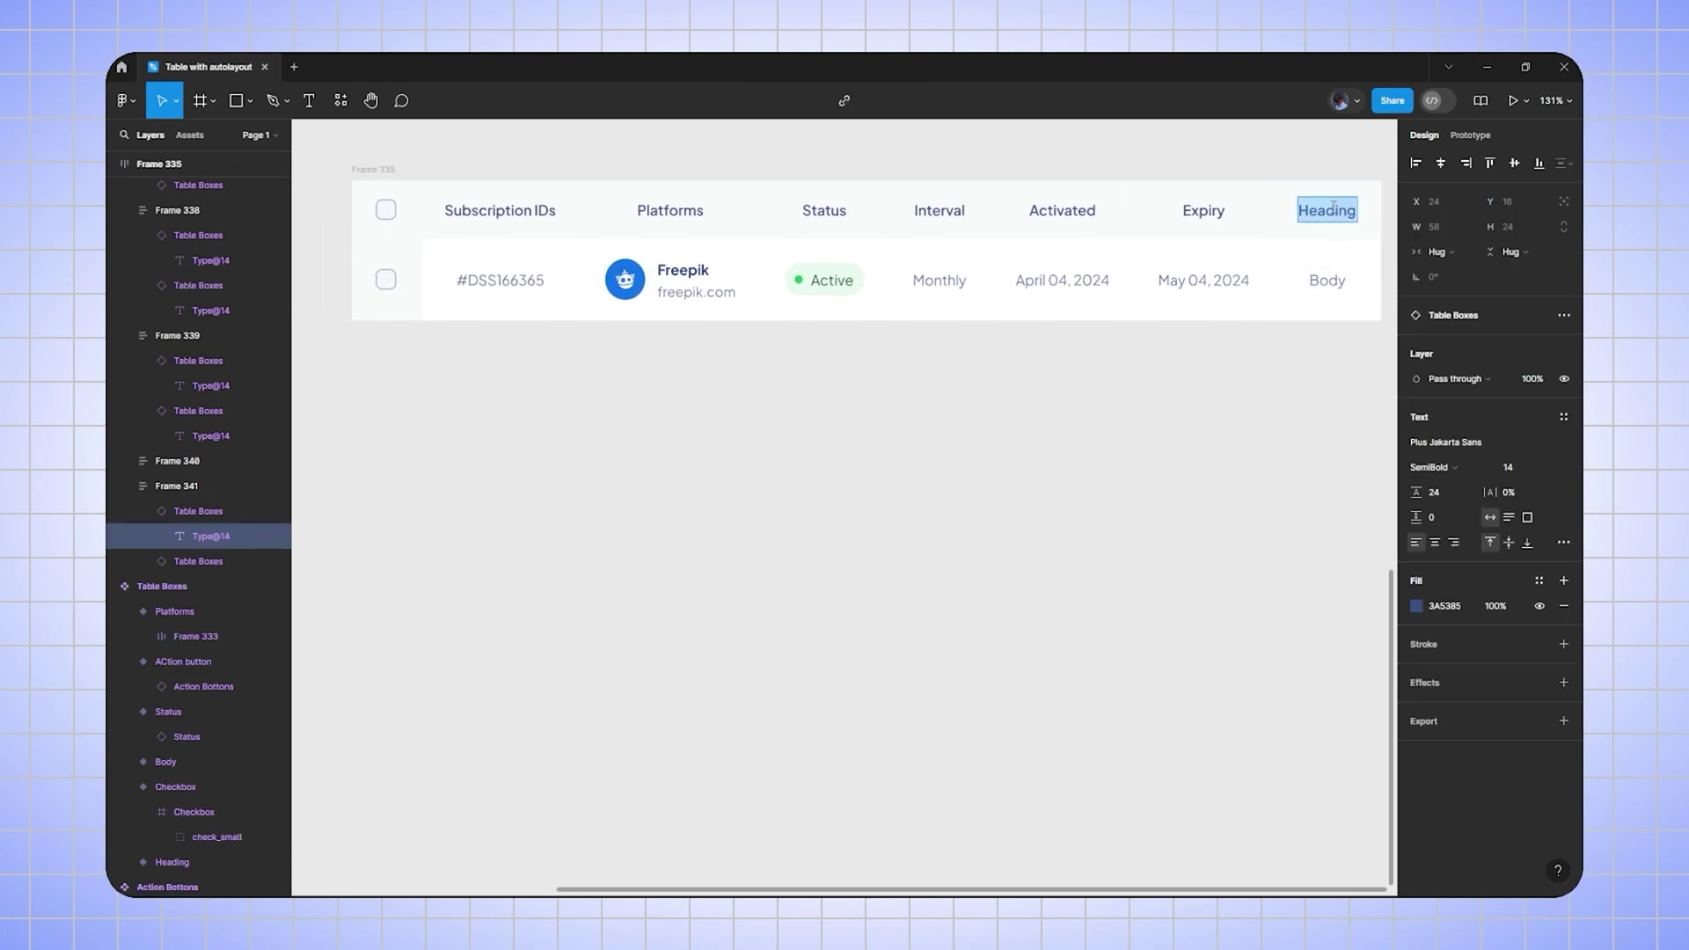
pyautogui.write('Action')
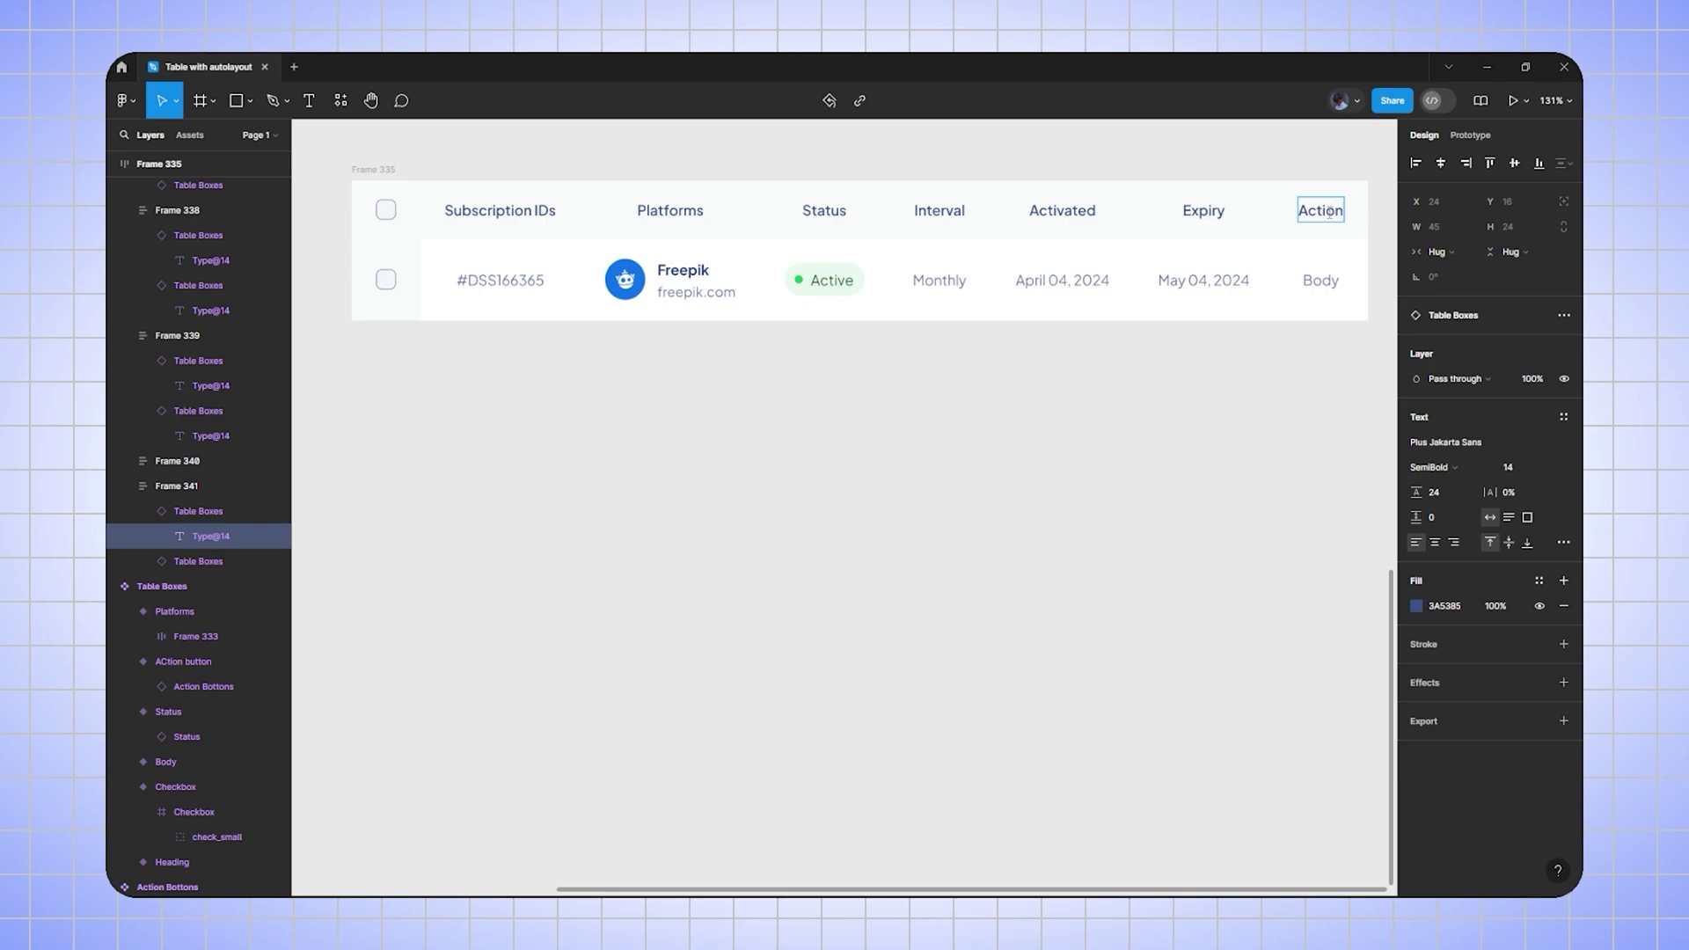
pyautogui.click(1089, 494)
pyautogui.click(1346, 260)
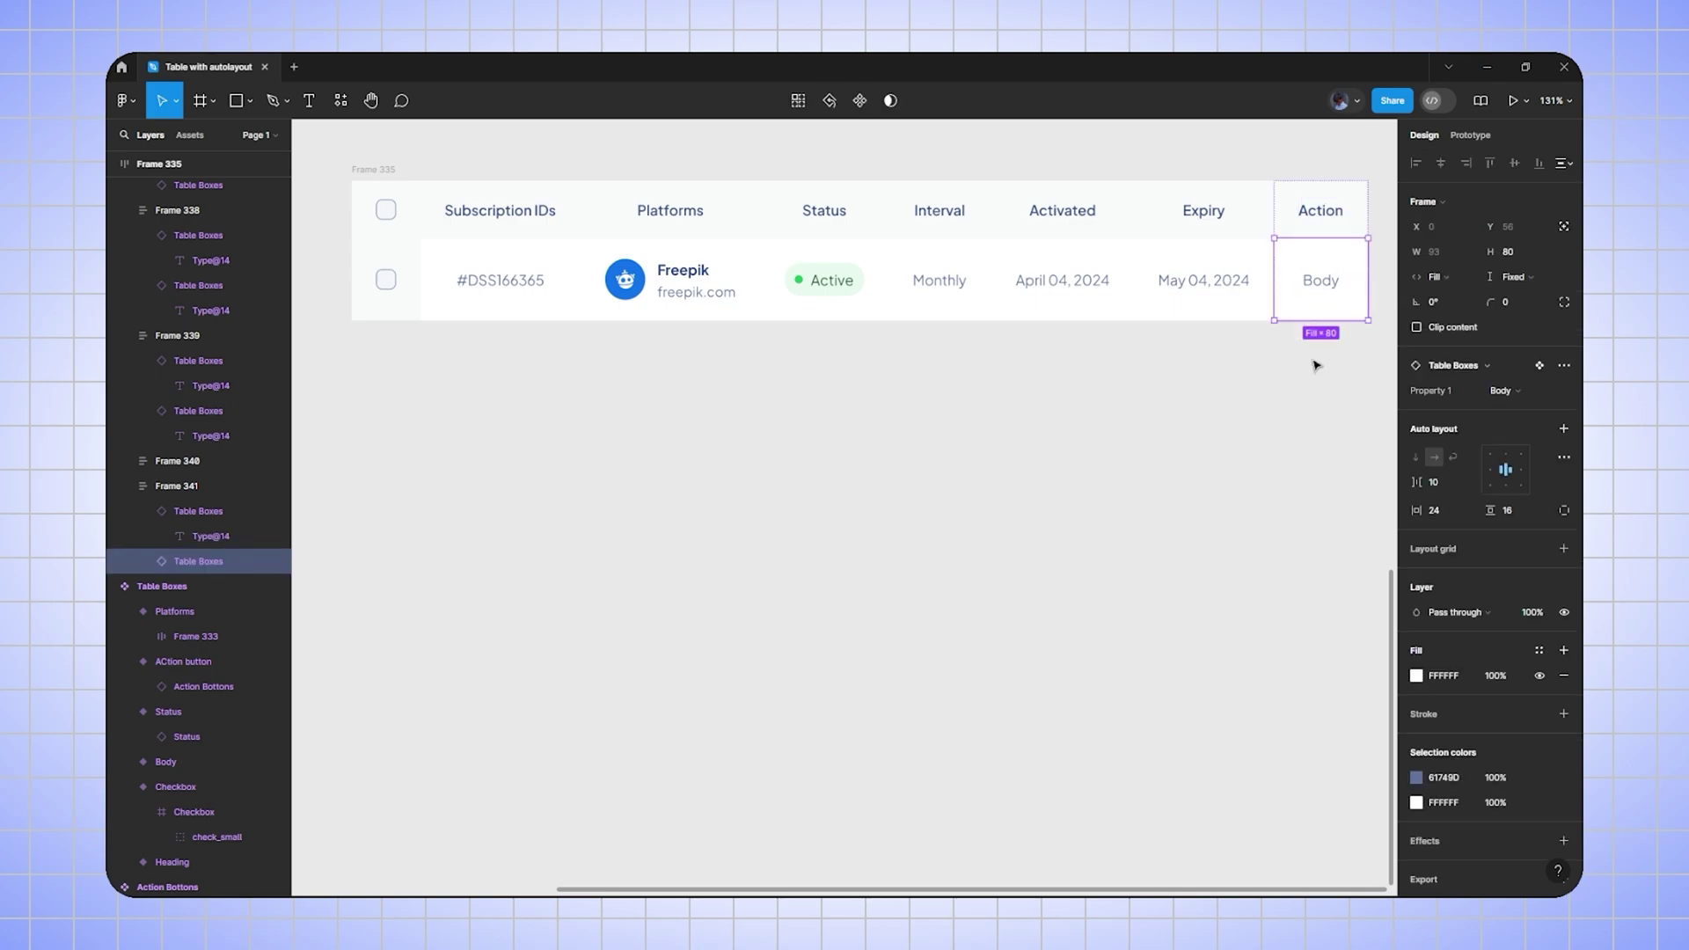
pyautogui.click(1495, 392)
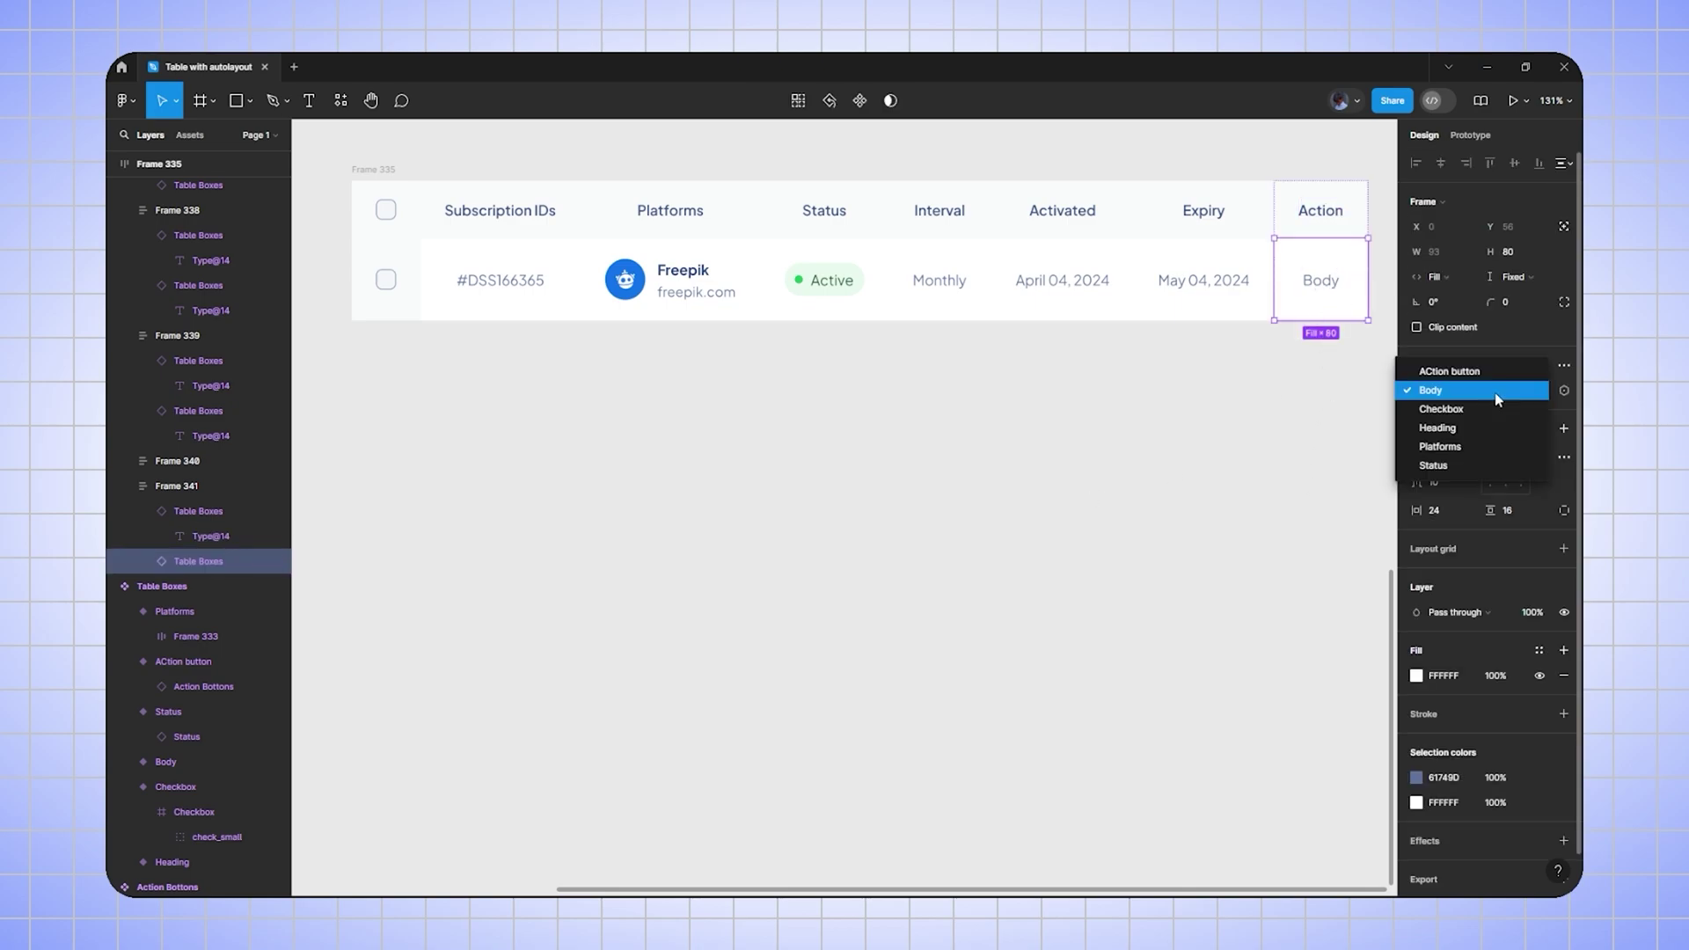
pyautogui.click(1450, 370)
pyautogui.click(1110, 456)
pyautogui.scroll(-3, 1100, 457)
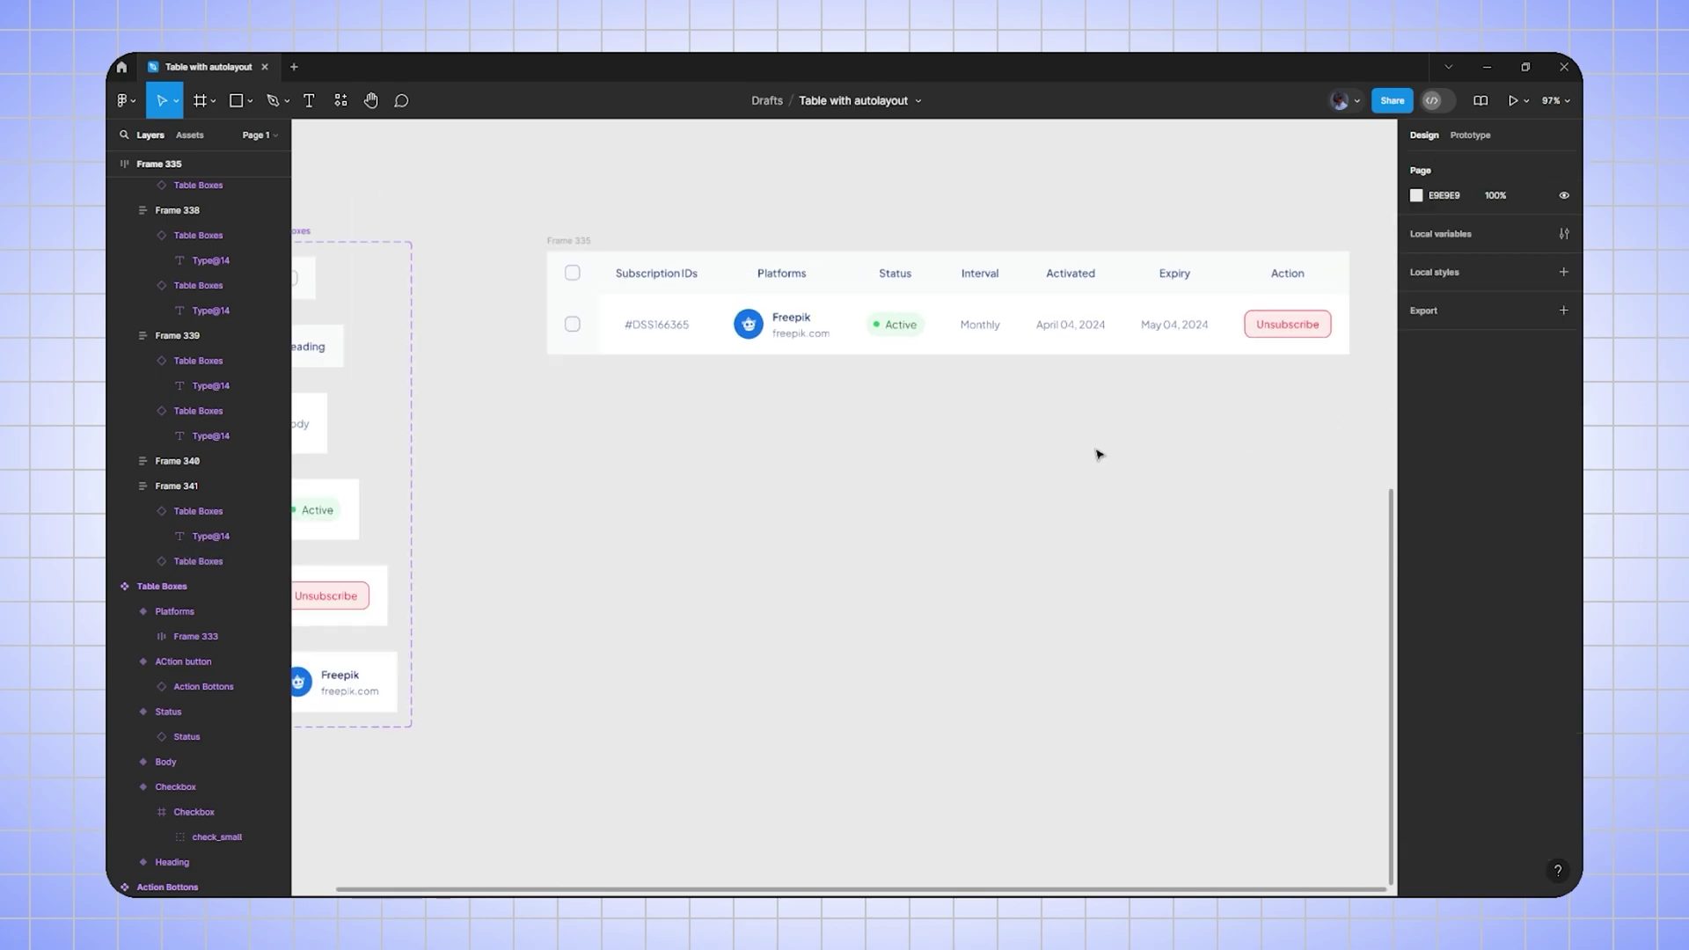
pyautogui.scroll(3, 1180, 388)
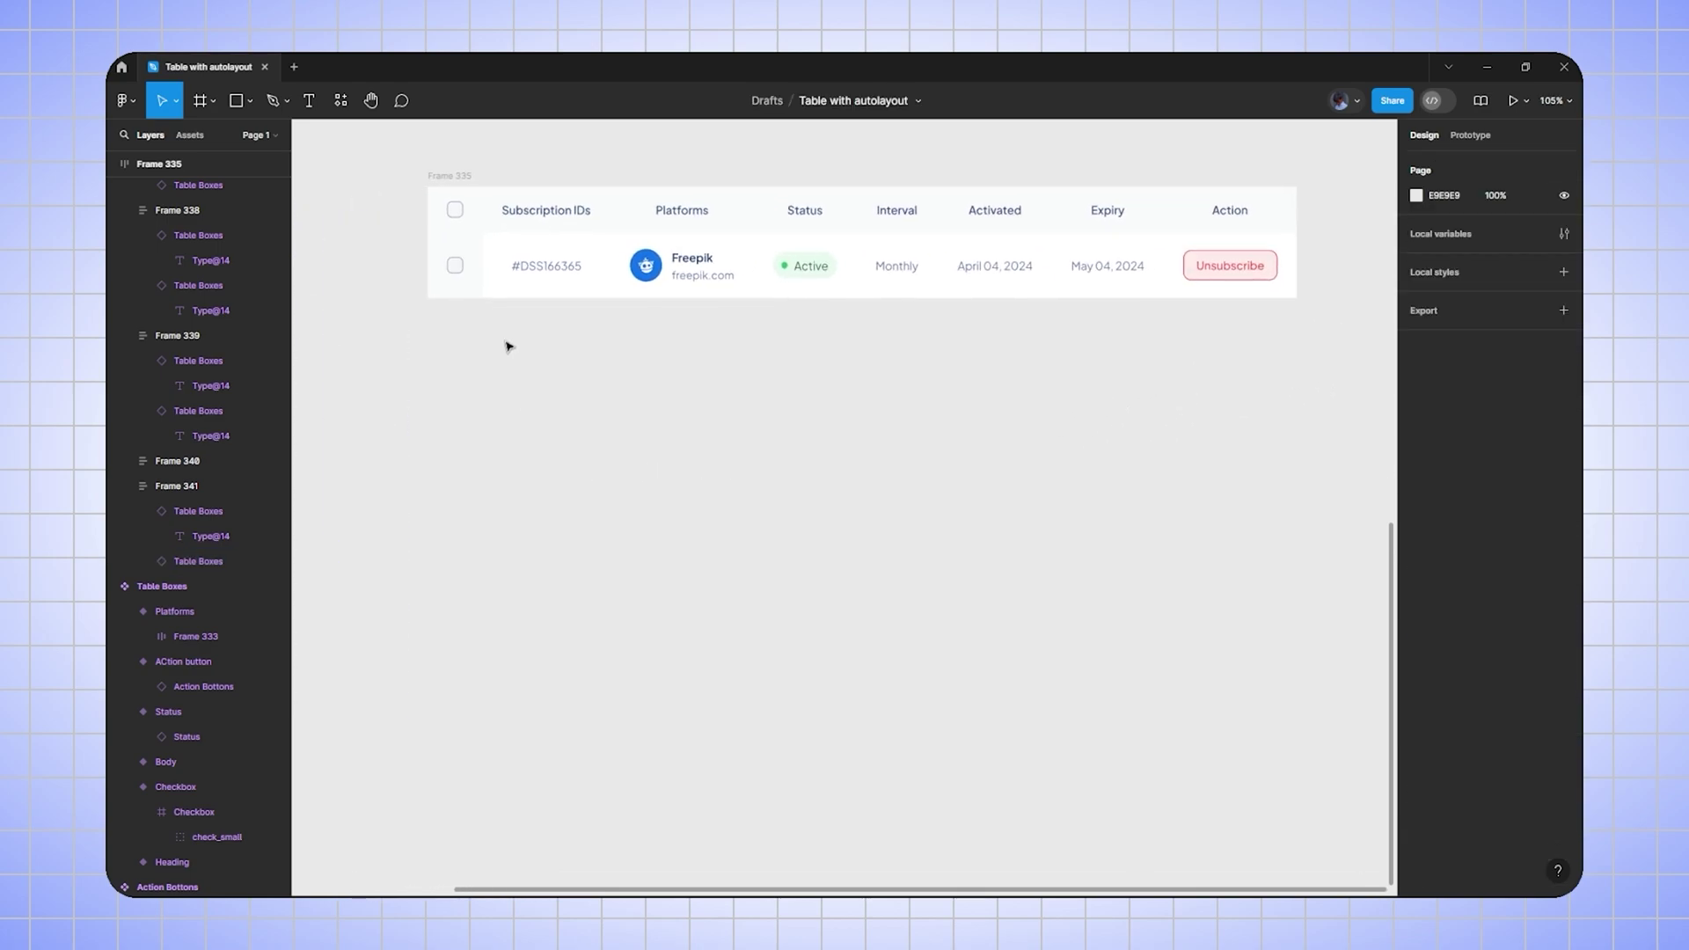
# - Multi-select the first row's checkbox, ID, Freepik platform and Active status cells
pyautogui.click(473, 250)
pyautogui.keyDown('shift'); pyautogui.click(540, 254); pyautogui.keyUp('shift')
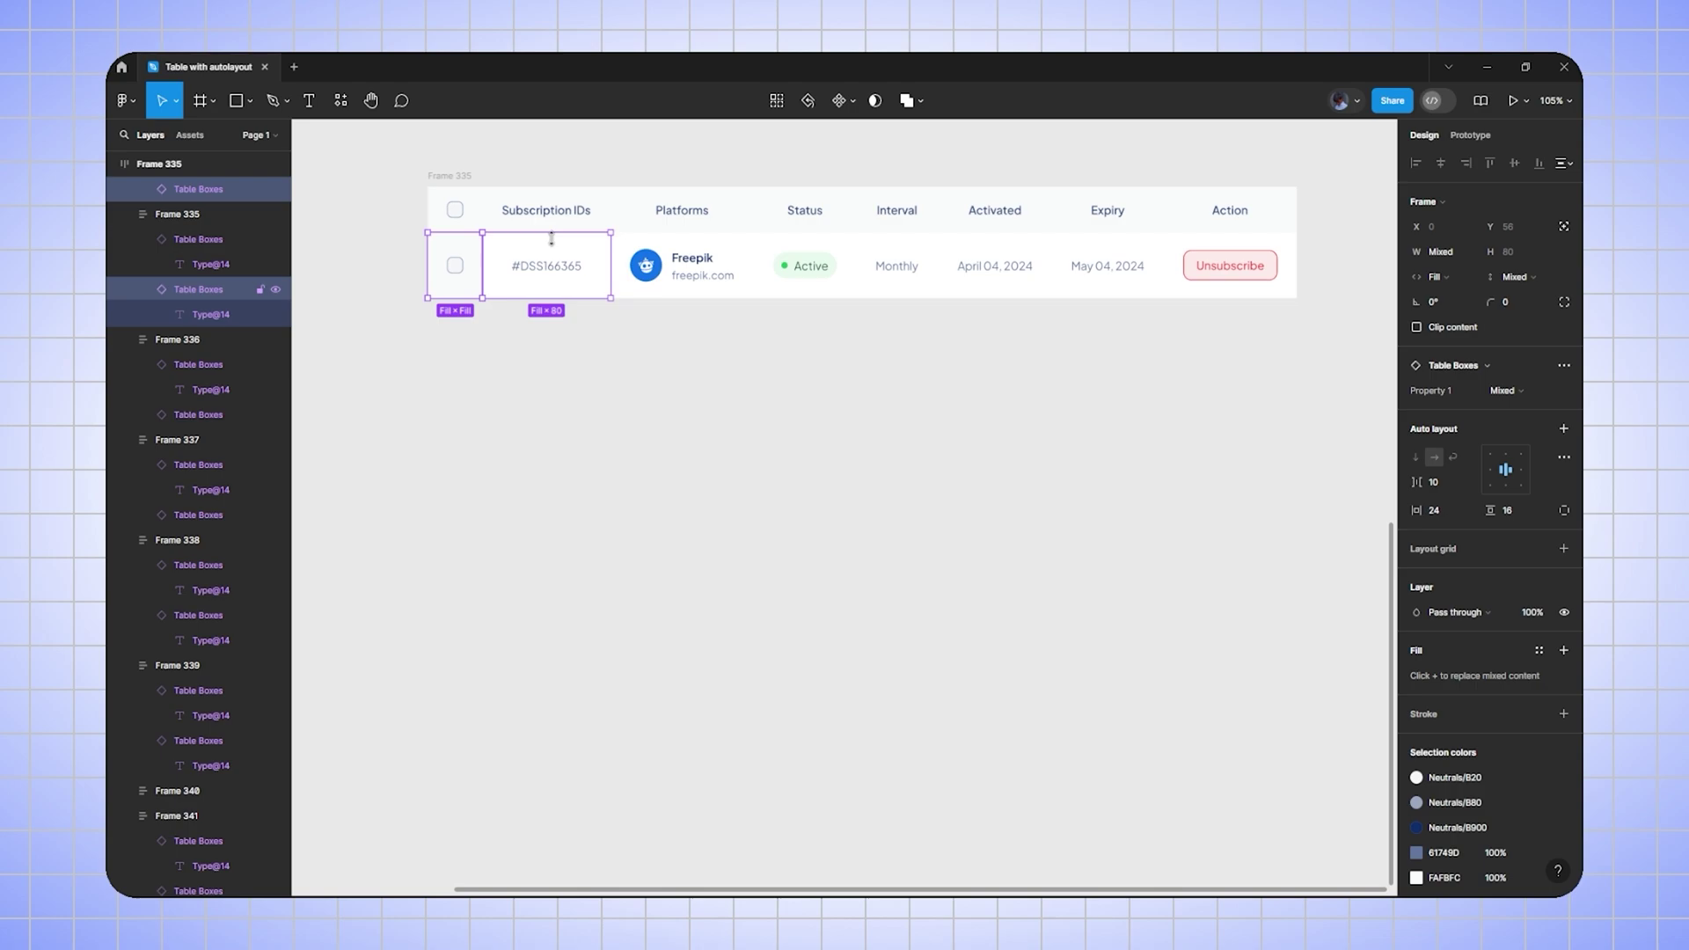
pyautogui.keyDown('shift'); pyautogui.click(708, 241); pyautogui.keyUp('shift')
pyautogui.keyDown('shift'); pyautogui.click(805, 239); pyautogui.keyUp('shift')
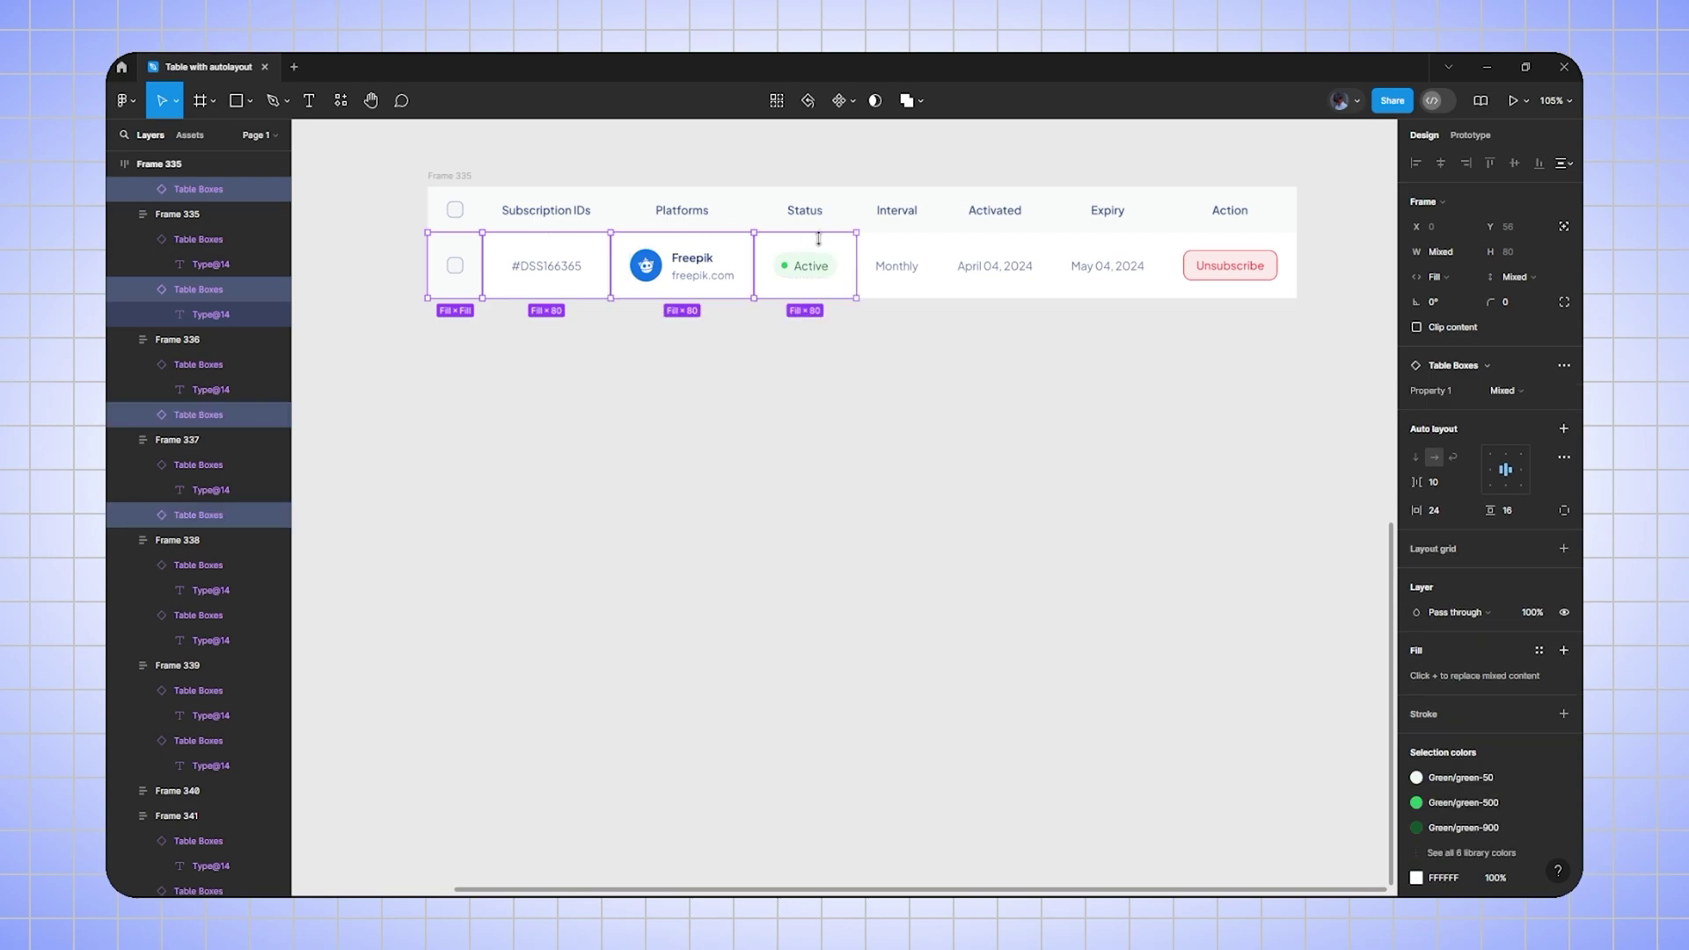
# - Add the Monthly, Activated, Expiry and Unsubscribe cells to the row selection
pyautogui.keyDown('shift'); pyautogui.click(902, 263); pyautogui.keyUp('shift')
pyautogui.keyDown('shift'); pyautogui.click(1012, 255); pyautogui.keyUp('shift')
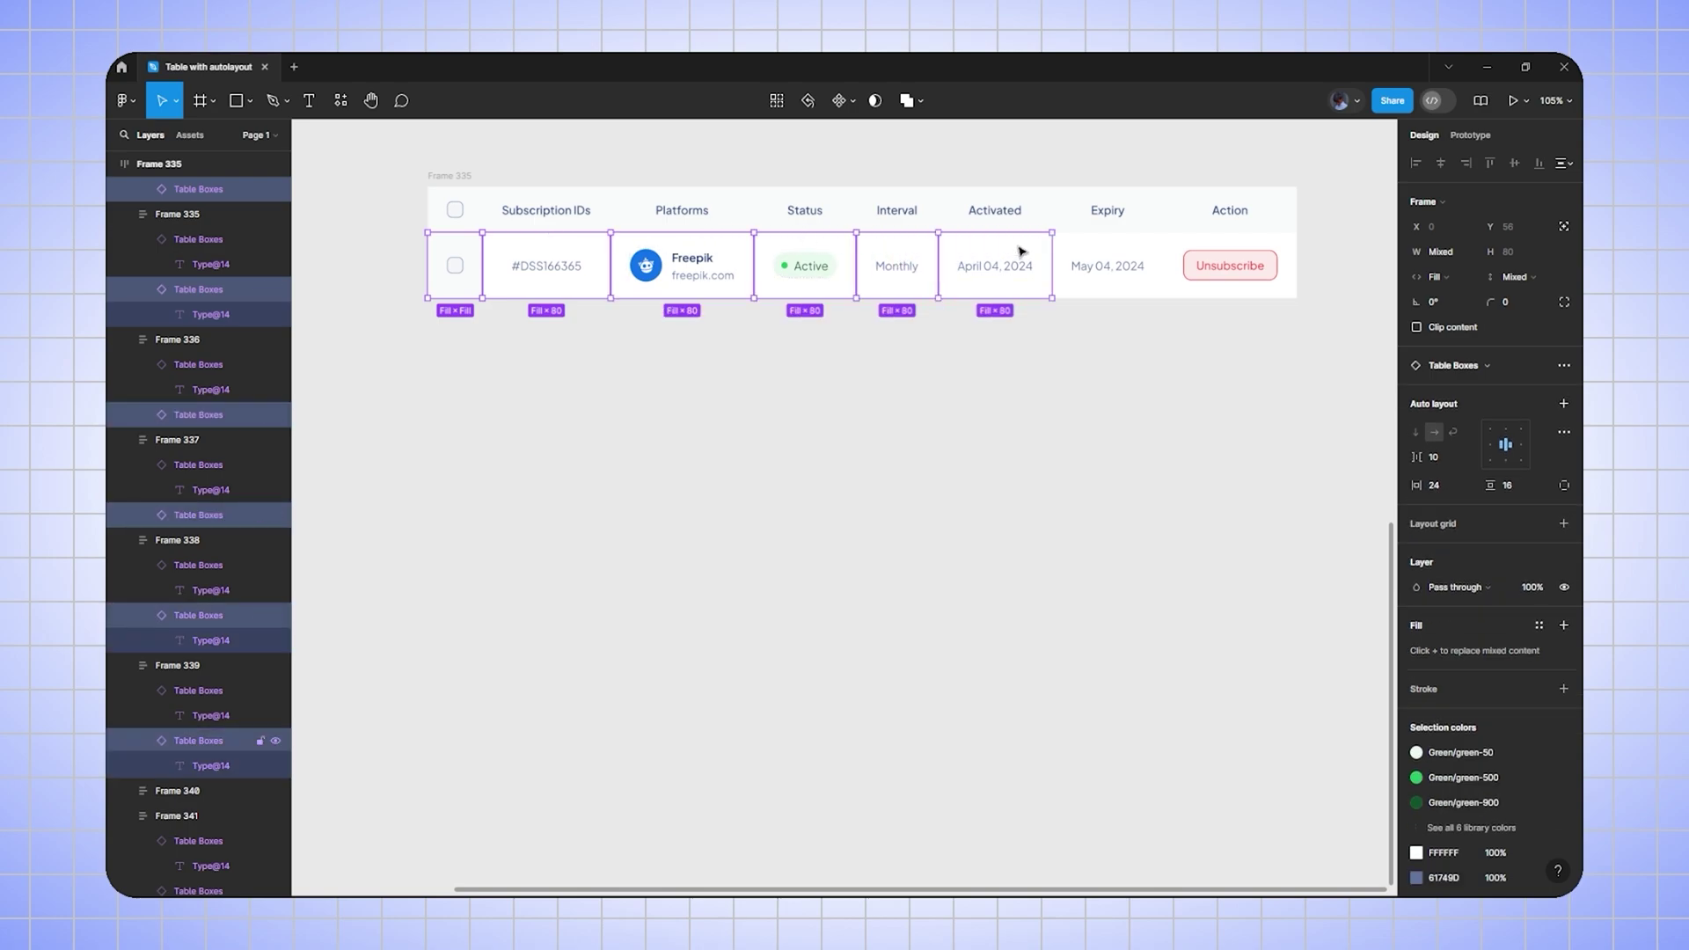
pyautogui.keyDown('shift'); pyautogui.click(1099, 256); pyautogui.keyUp('shift')
pyautogui.keyDown('shift'); pyautogui.click(1184, 245); pyautogui.keyUp('shift')
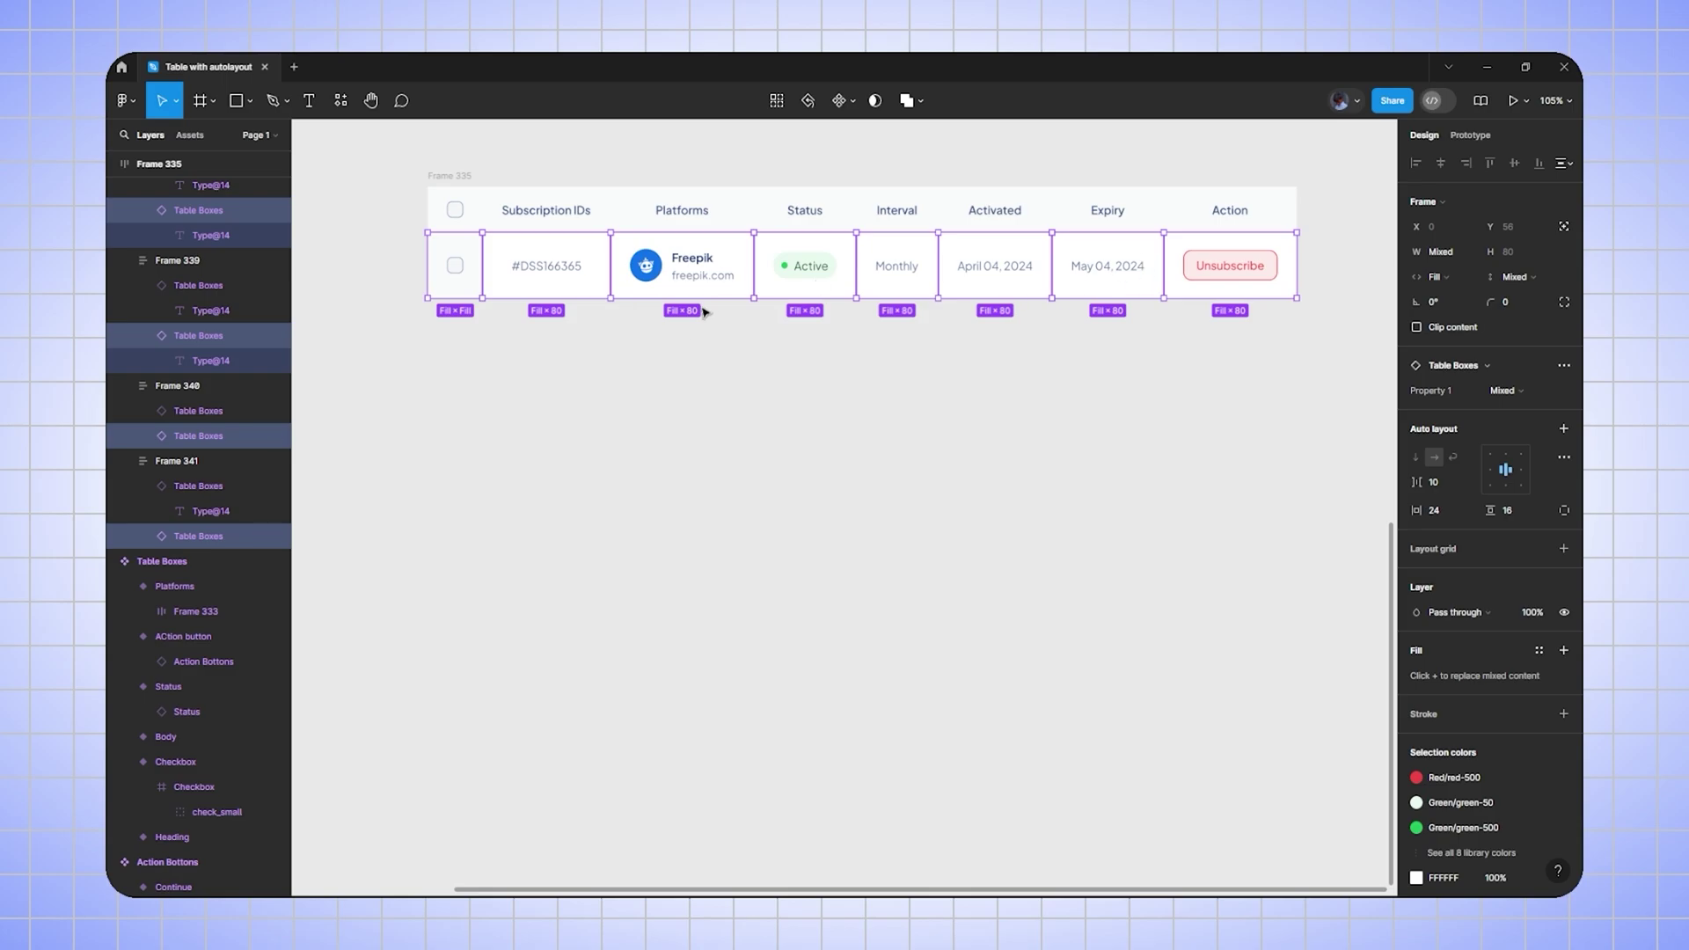
# - Duplicate the selected row repeatedly until the table holds ten data rows
pyautogui.hotkey('ctrl', 'd')
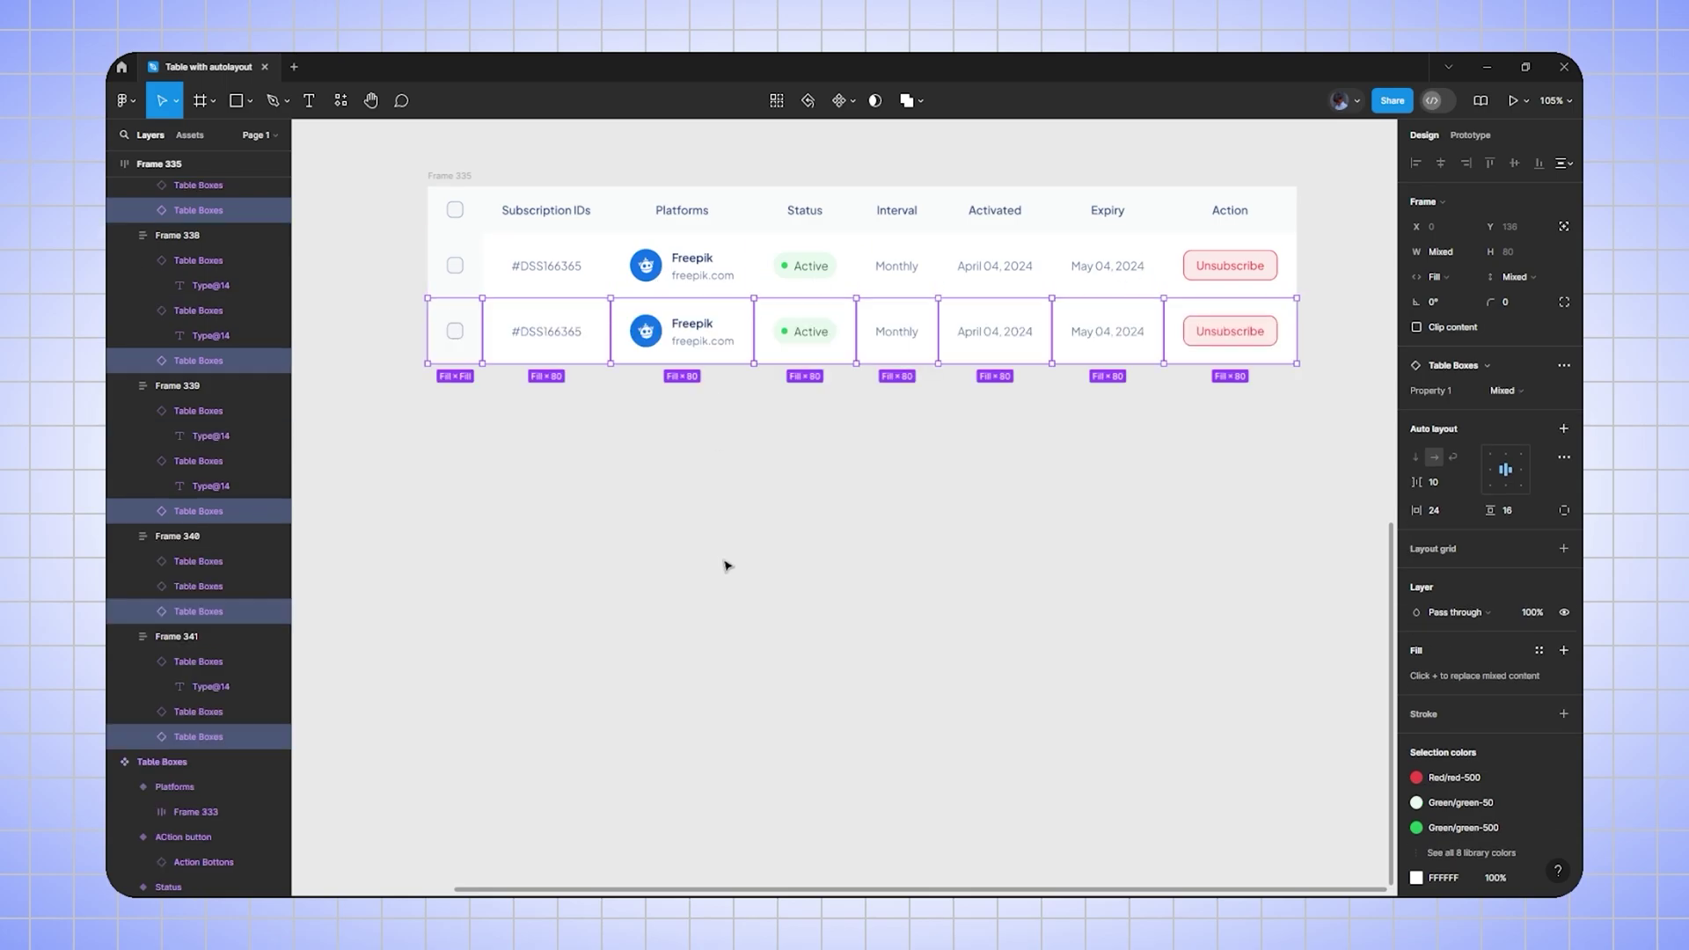
pyautogui.hotkey('ctrl', 'd')
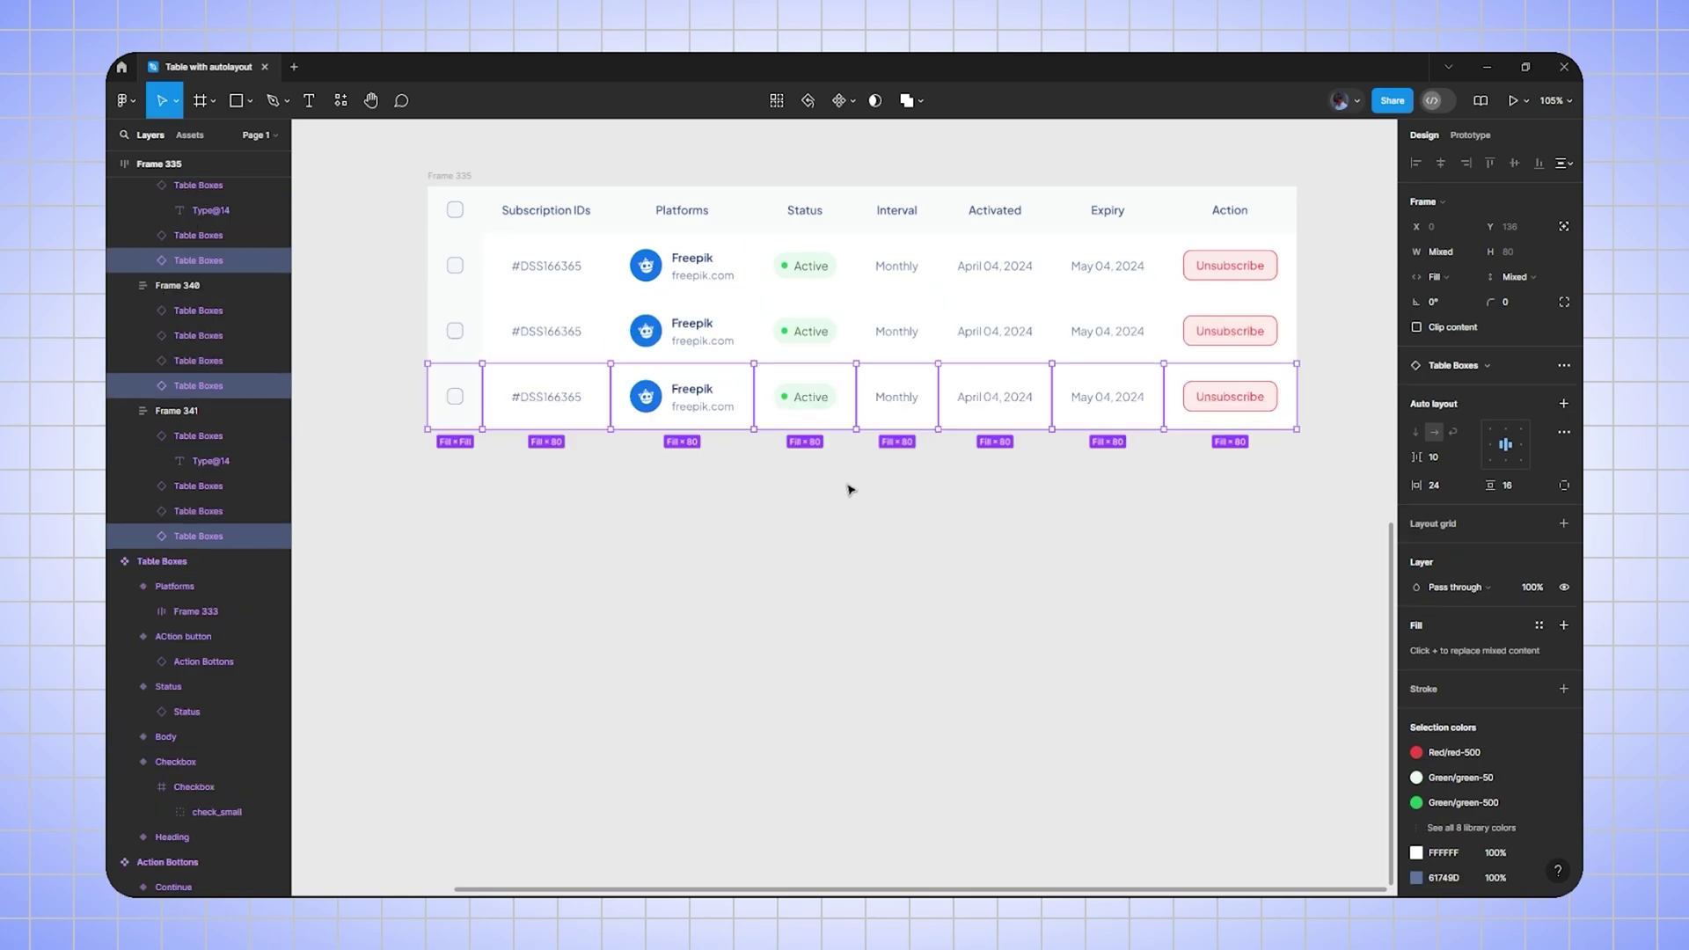
pyautogui.hotkey('ctrl', 'd')
pyautogui.hotkey('ctrl', 'd')
pyautogui.hotkey('ctrl', 'd')
pyautogui.hotkey('ctrl', 'd')
pyautogui.hotkey('ctrl', 'd')
pyautogui.hotkey('ctrl', 'd')
pyautogui.hotkey('ctrl', 'd')
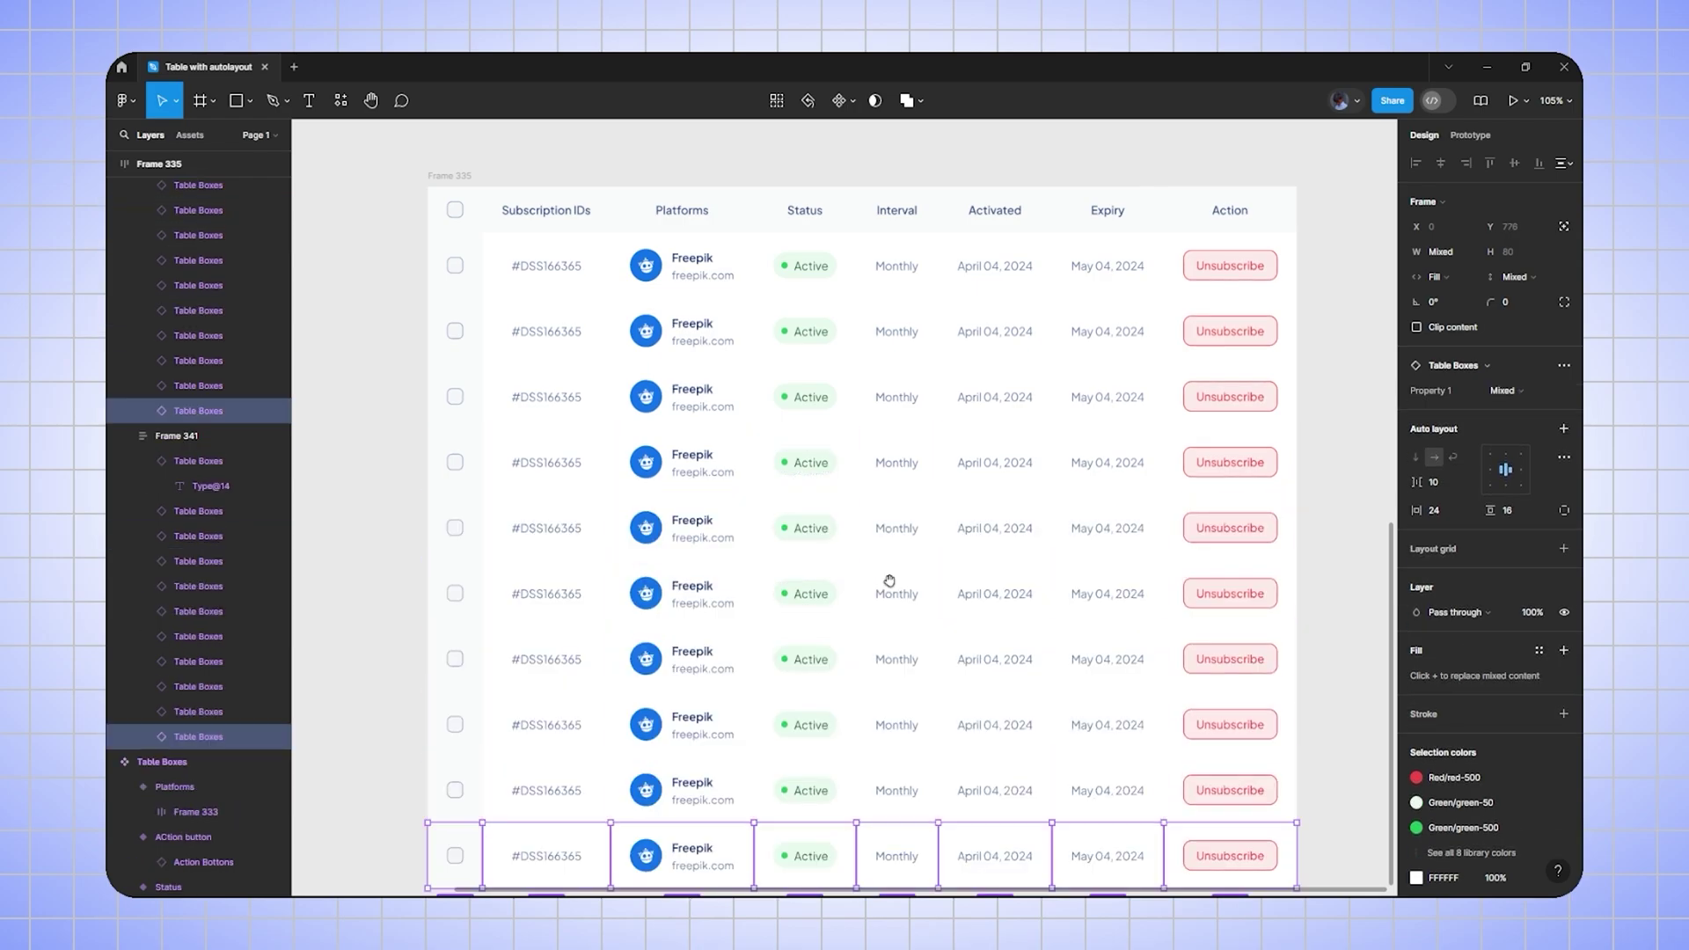
pyautogui.scroll(-1, 882, 576)
pyautogui.click(1313, 549)
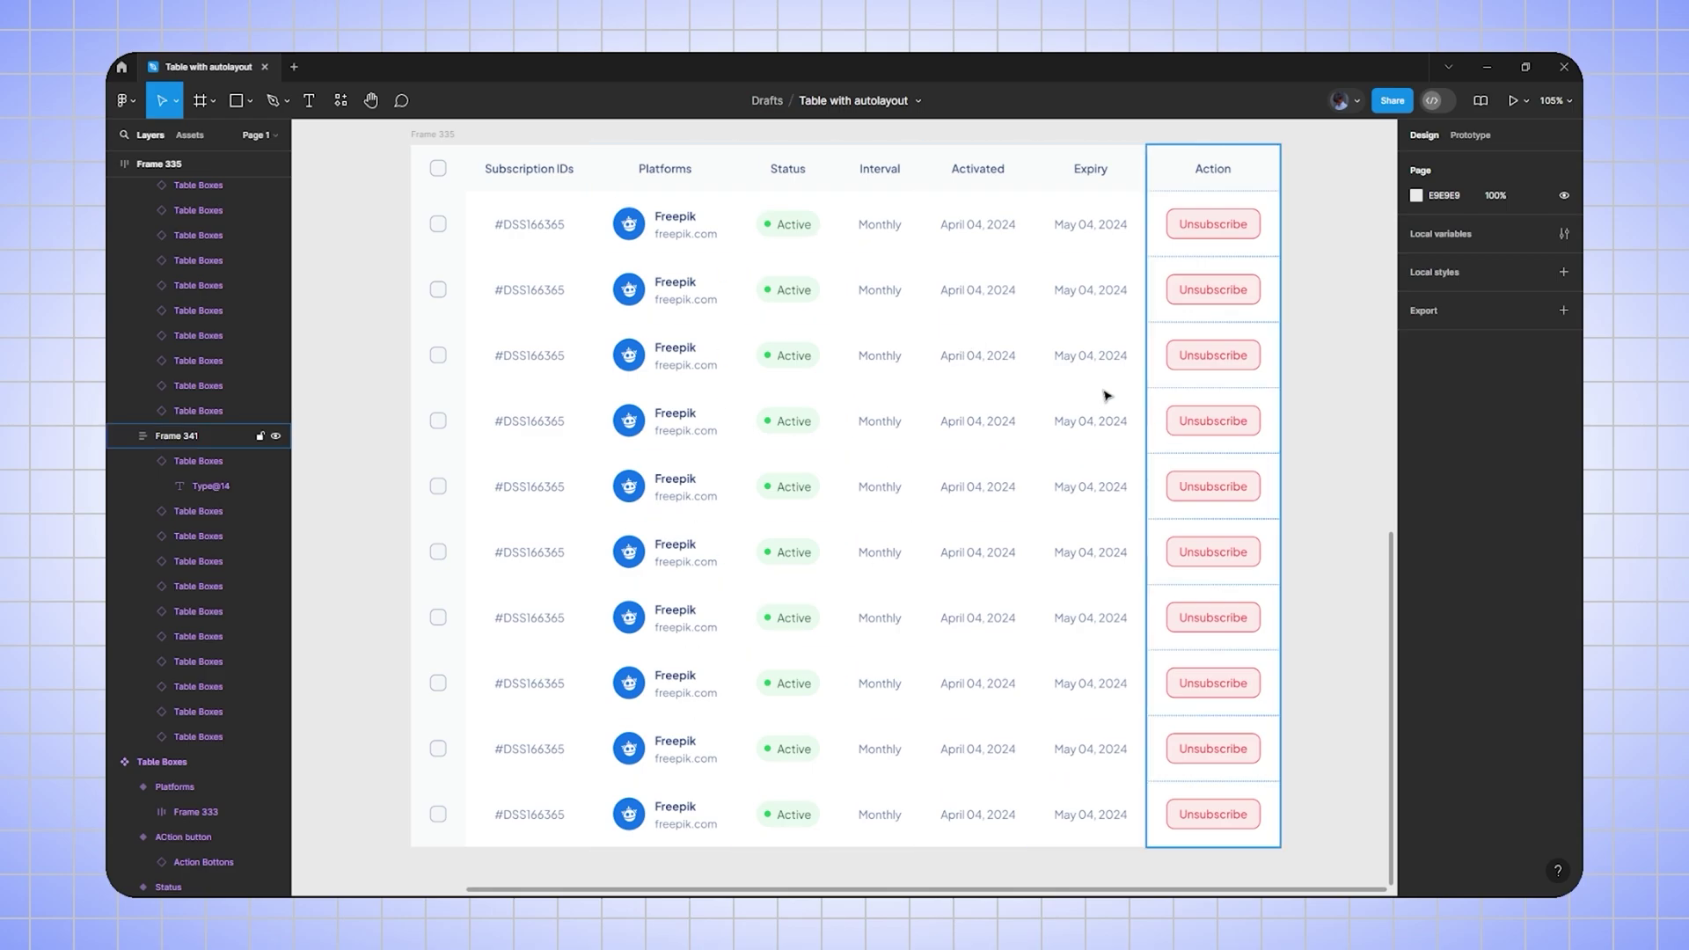
# - Widen the table frame to the right, to a width of 1248
pyautogui.moveTo(980, 375); pyautogui.dragTo(932, 366)
pyautogui.click(366, 143)
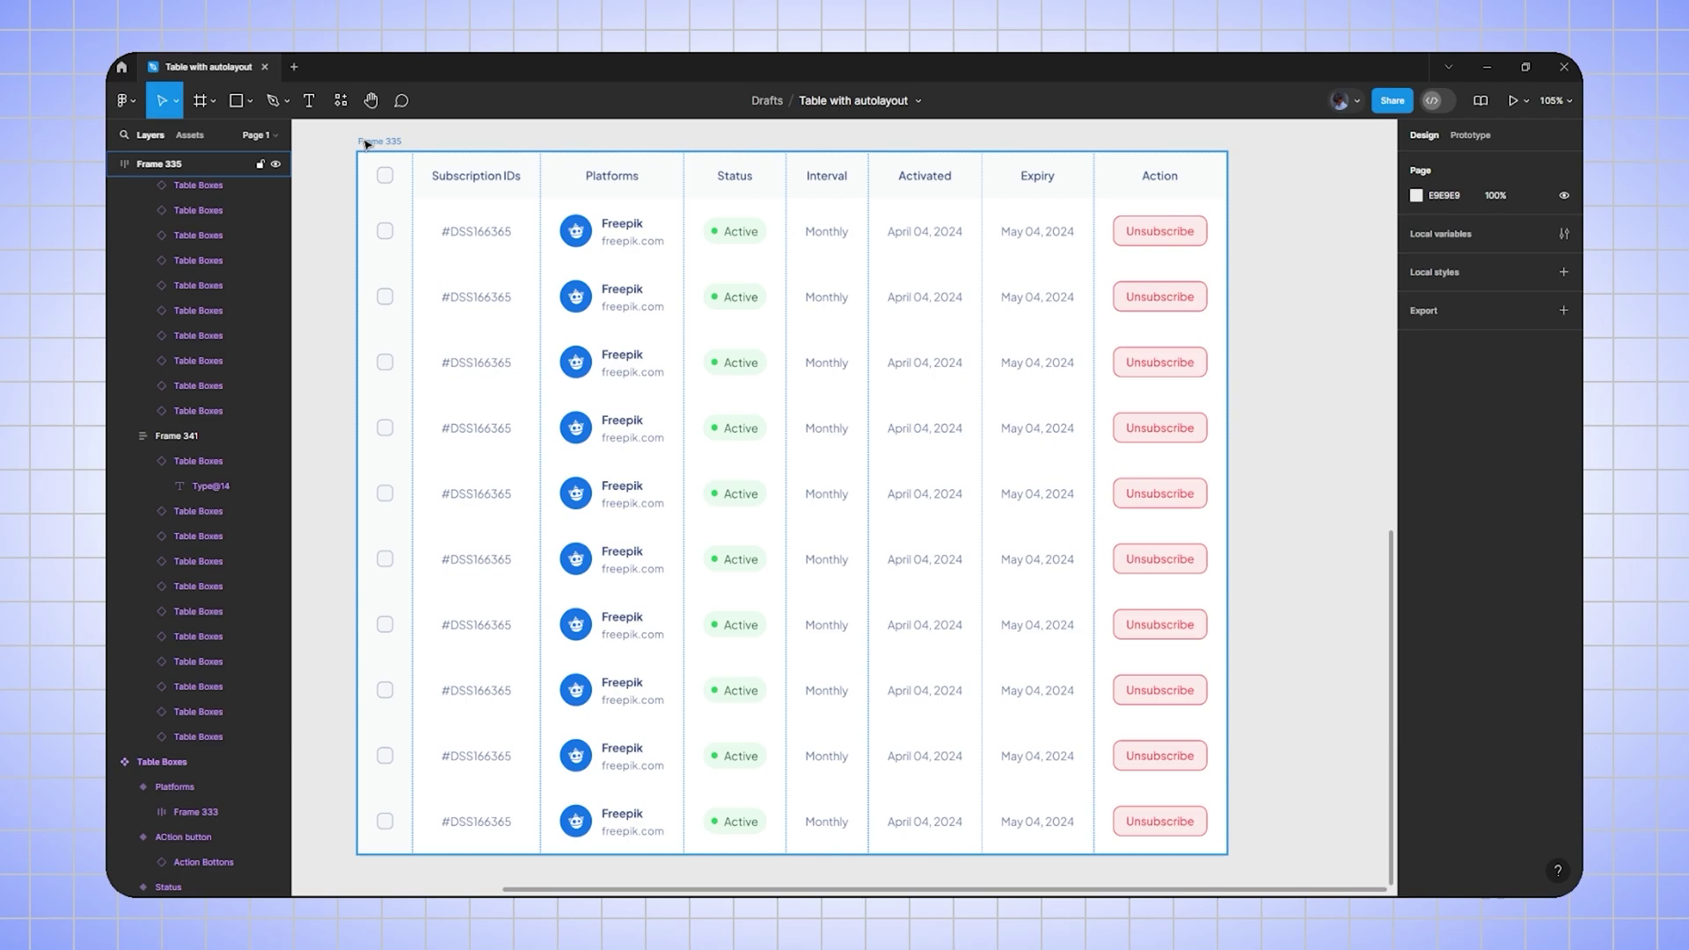
pyautogui.moveTo(1227, 425)
pyautogui.mouseDown()
pyautogui.moveTo(1338, 429)
pyautogui.moveTo(1194, 426)
pyautogui.moveTo(1270, 427)
pyautogui.moveTo(1215, 427)
pyautogui.mouseUp()
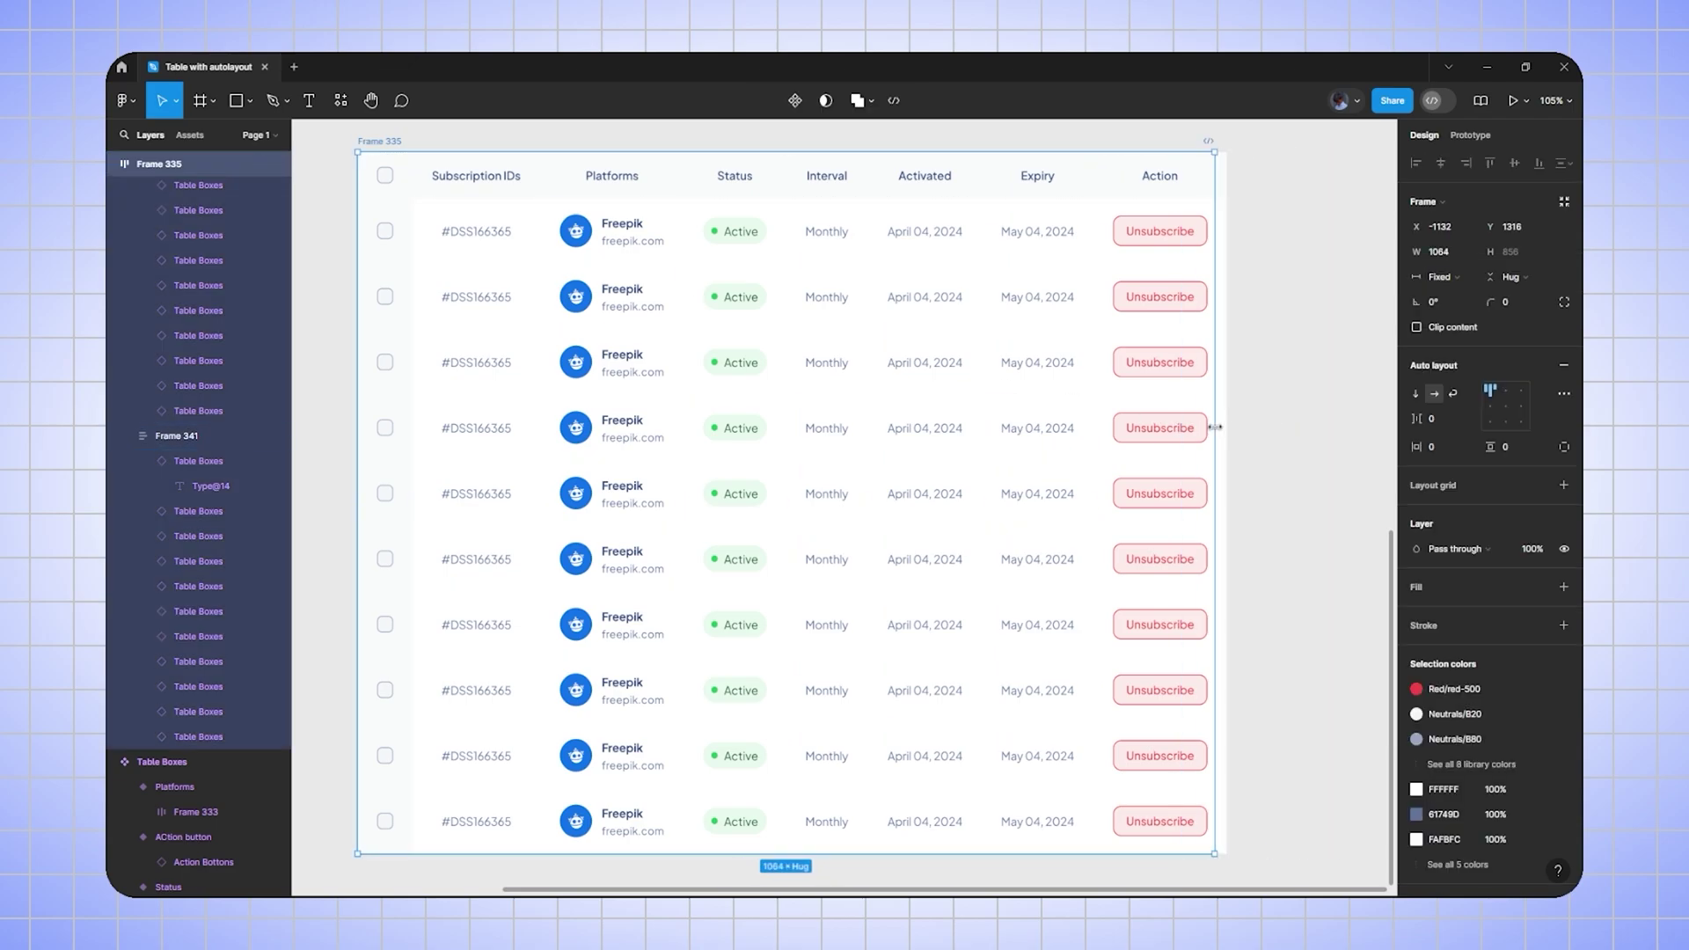
pyautogui.click(1265, 412)
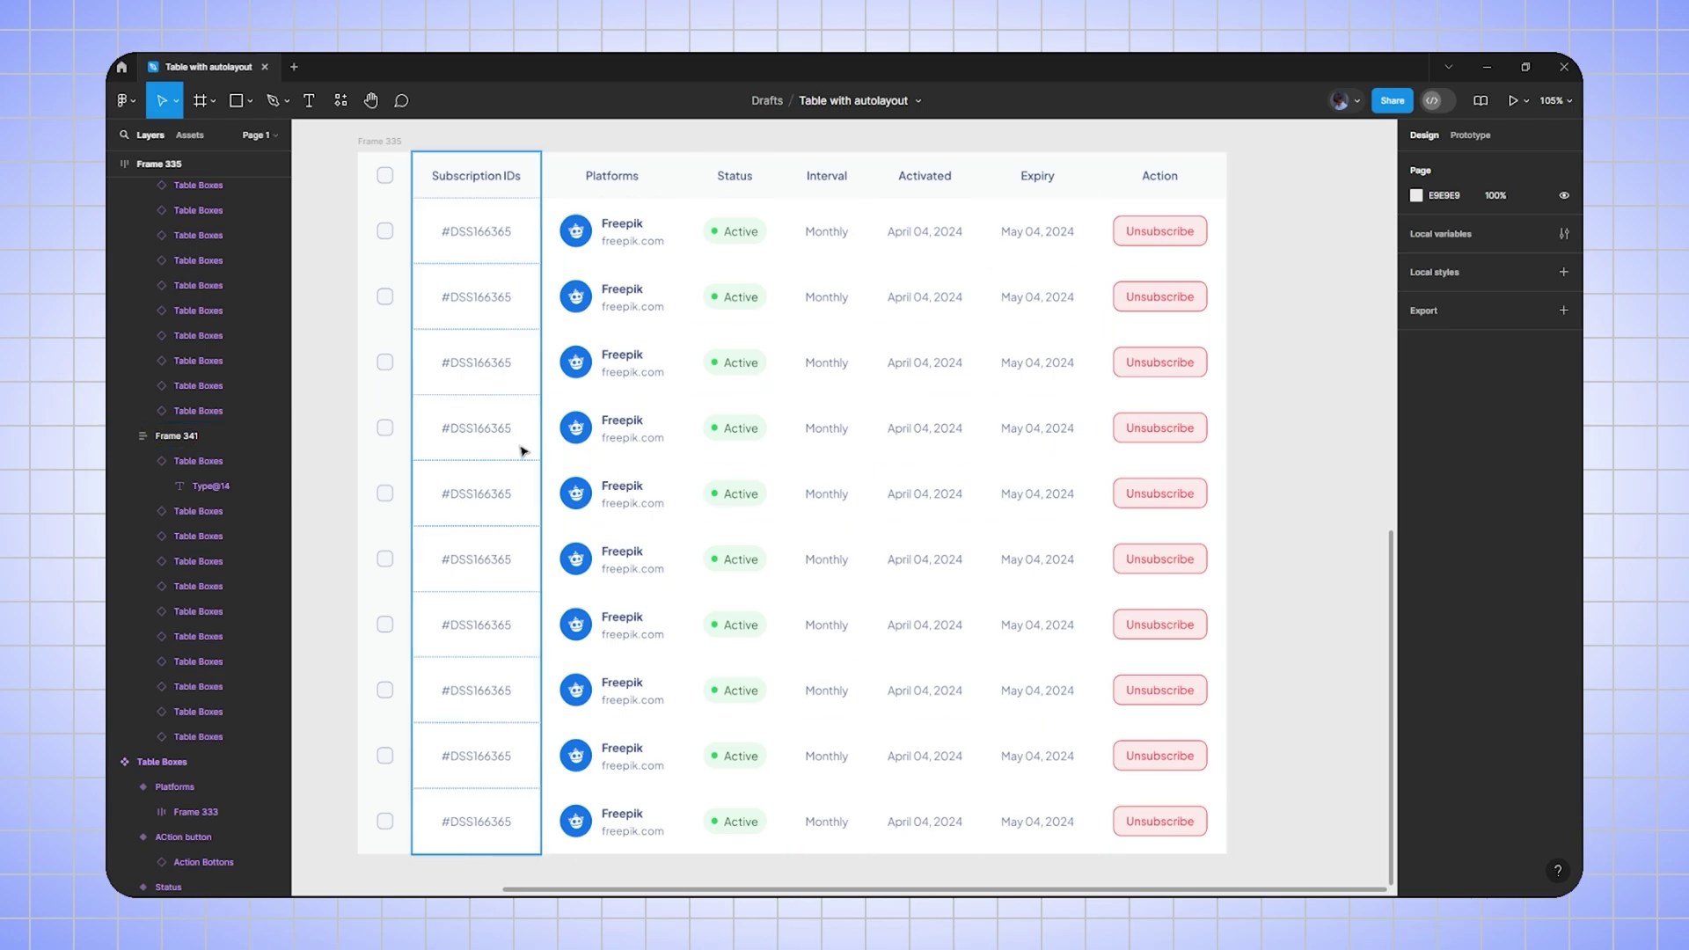
# - Select the Subscription IDs through Action column frames together
pyautogui.click(482, 302)
pyautogui.click(390, 293)
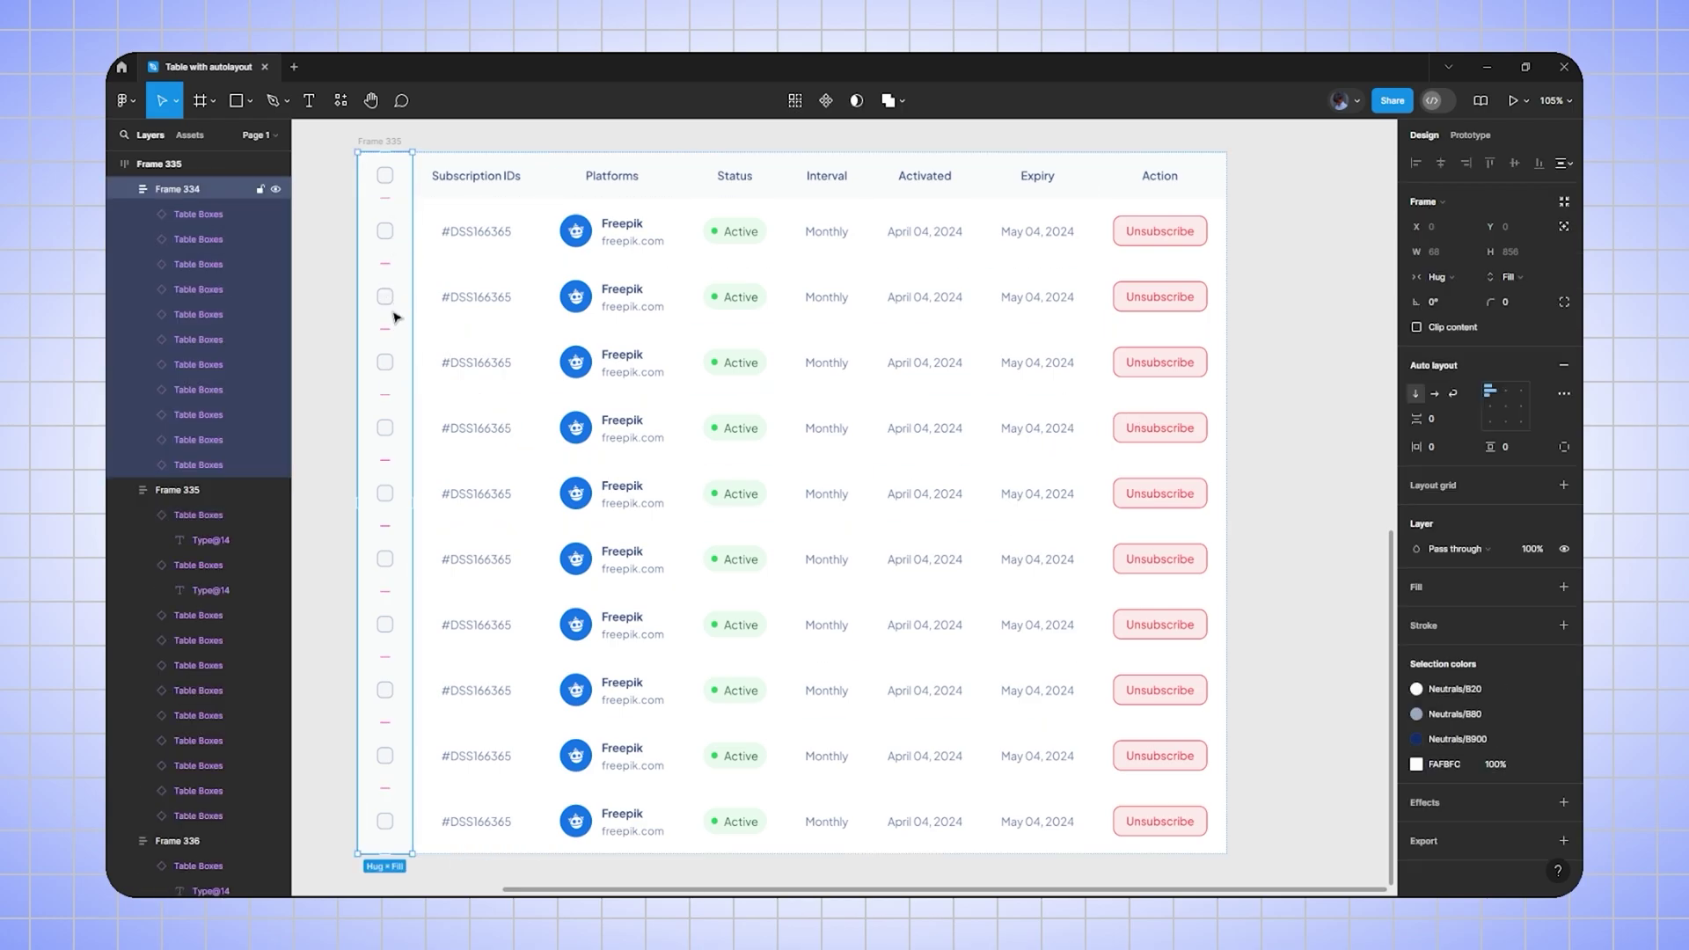
pyautogui.click(497, 331)
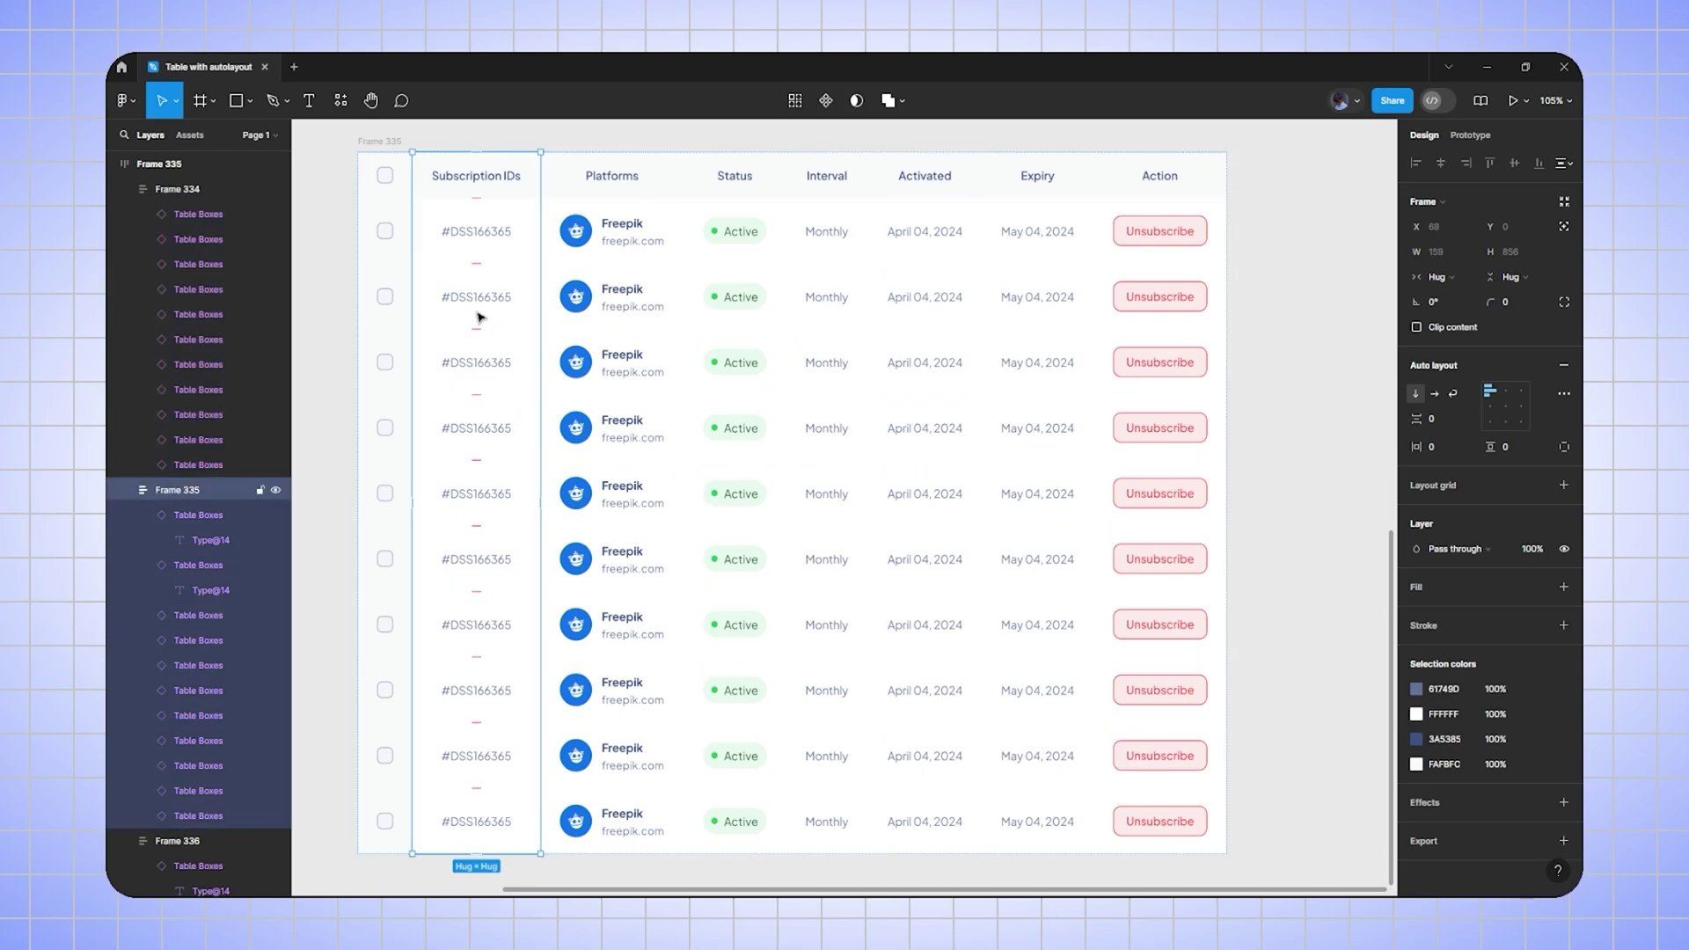
pyautogui.keyDown('shift'); pyautogui.click(619, 338); pyautogui.keyUp('shift')
pyautogui.keyDown('shift'); pyautogui.click(737, 387); pyautogui.keyUp('shift')
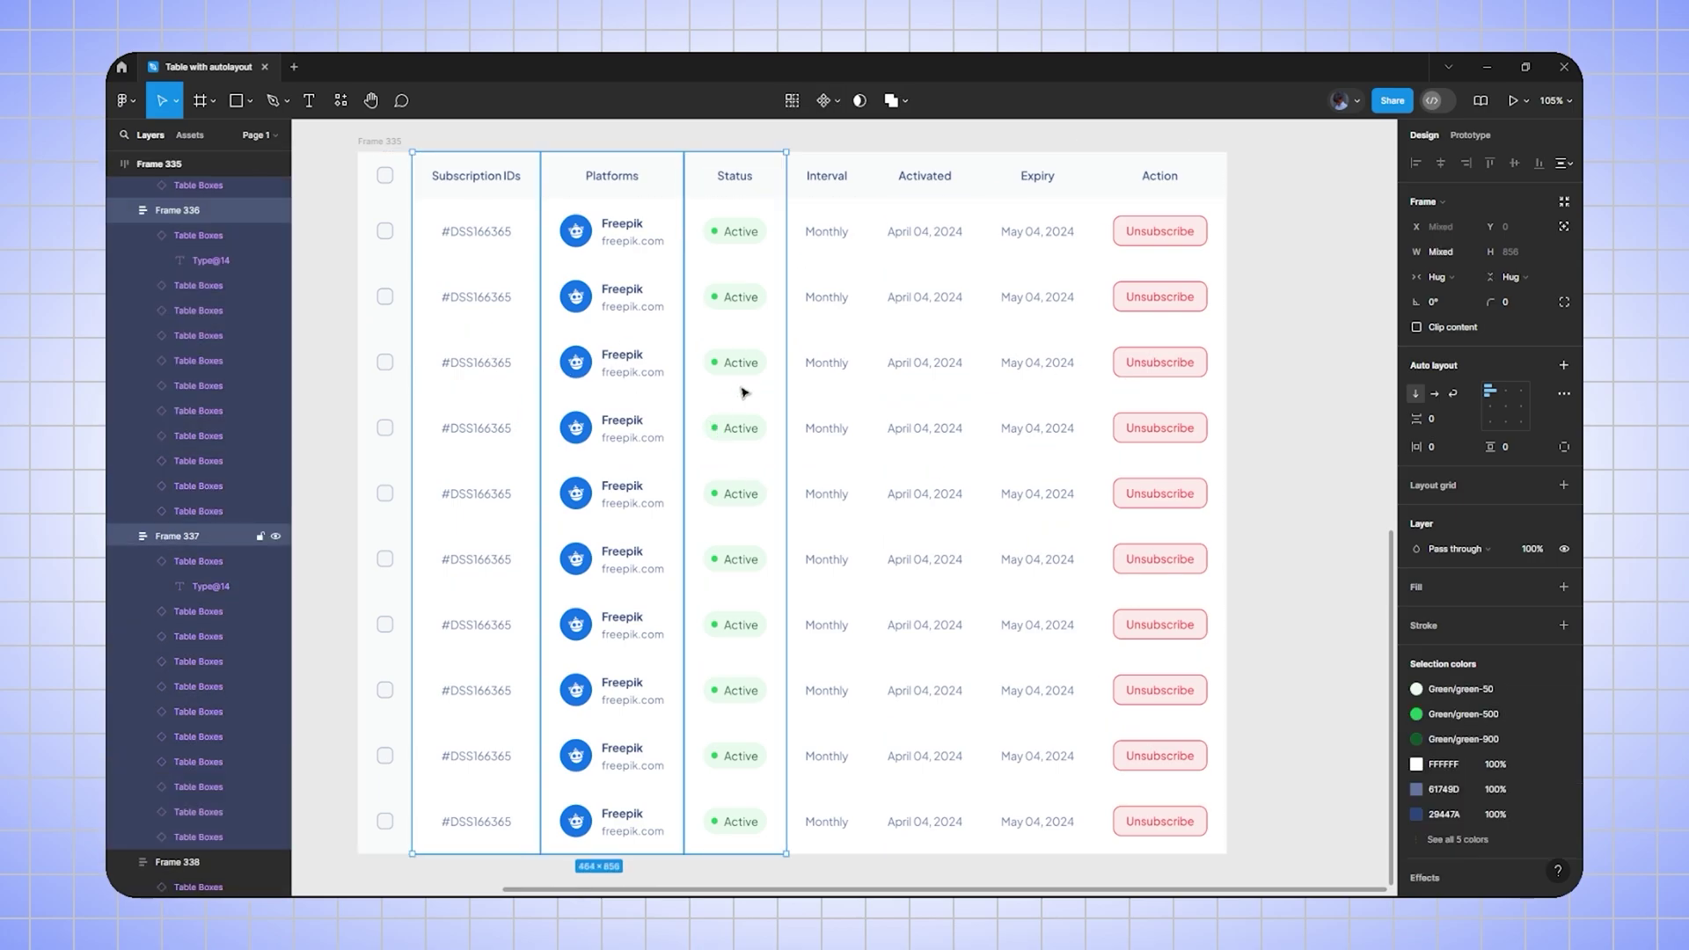
pyautogui.keyDown('shift'); pyautogui.click(838, 395); pyautogui.keyUp('shift')
pyautogui.keyDown('shift'); pyautogui.click(897, 423); pyautogui.keyUp('shift')
pyautogui.keyDown('shift'); pyautogui.click(1080, 417); pyautogui.keyUp('shift')
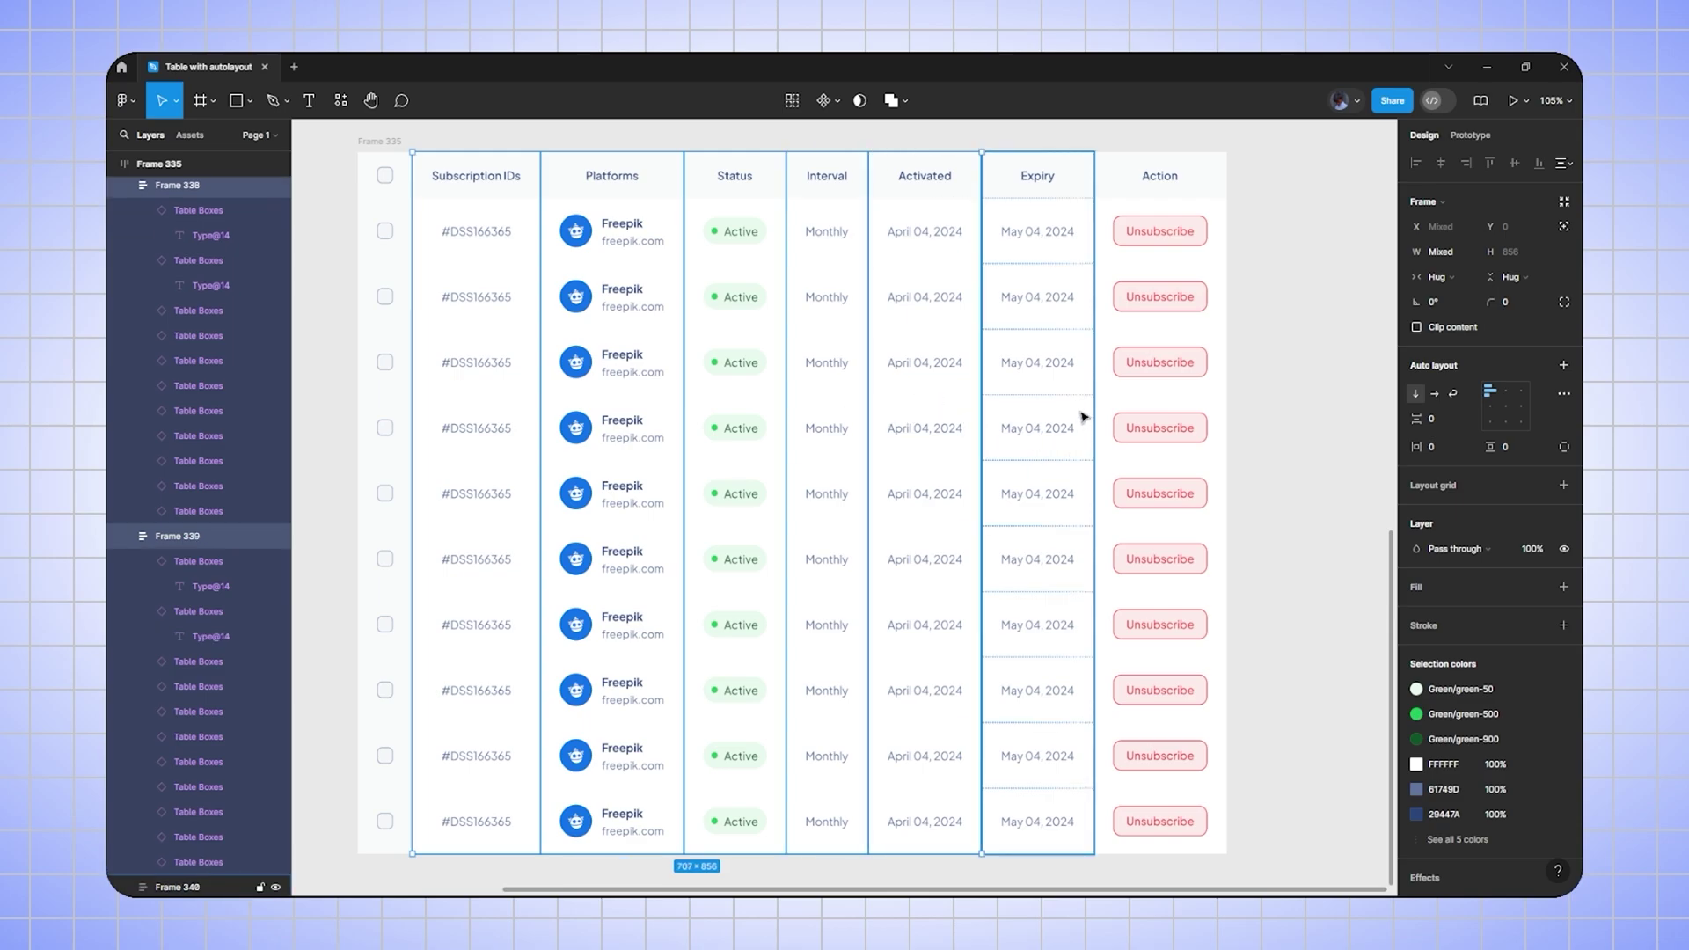
pyautogui.keyDown('shift'); pyautogui.click(1180, 444); pyautogui.keyUp('shift')
pyautogui.keyDown('shift'); pyautogui.click(1183, 444); pyautogui.keyUp('shift')
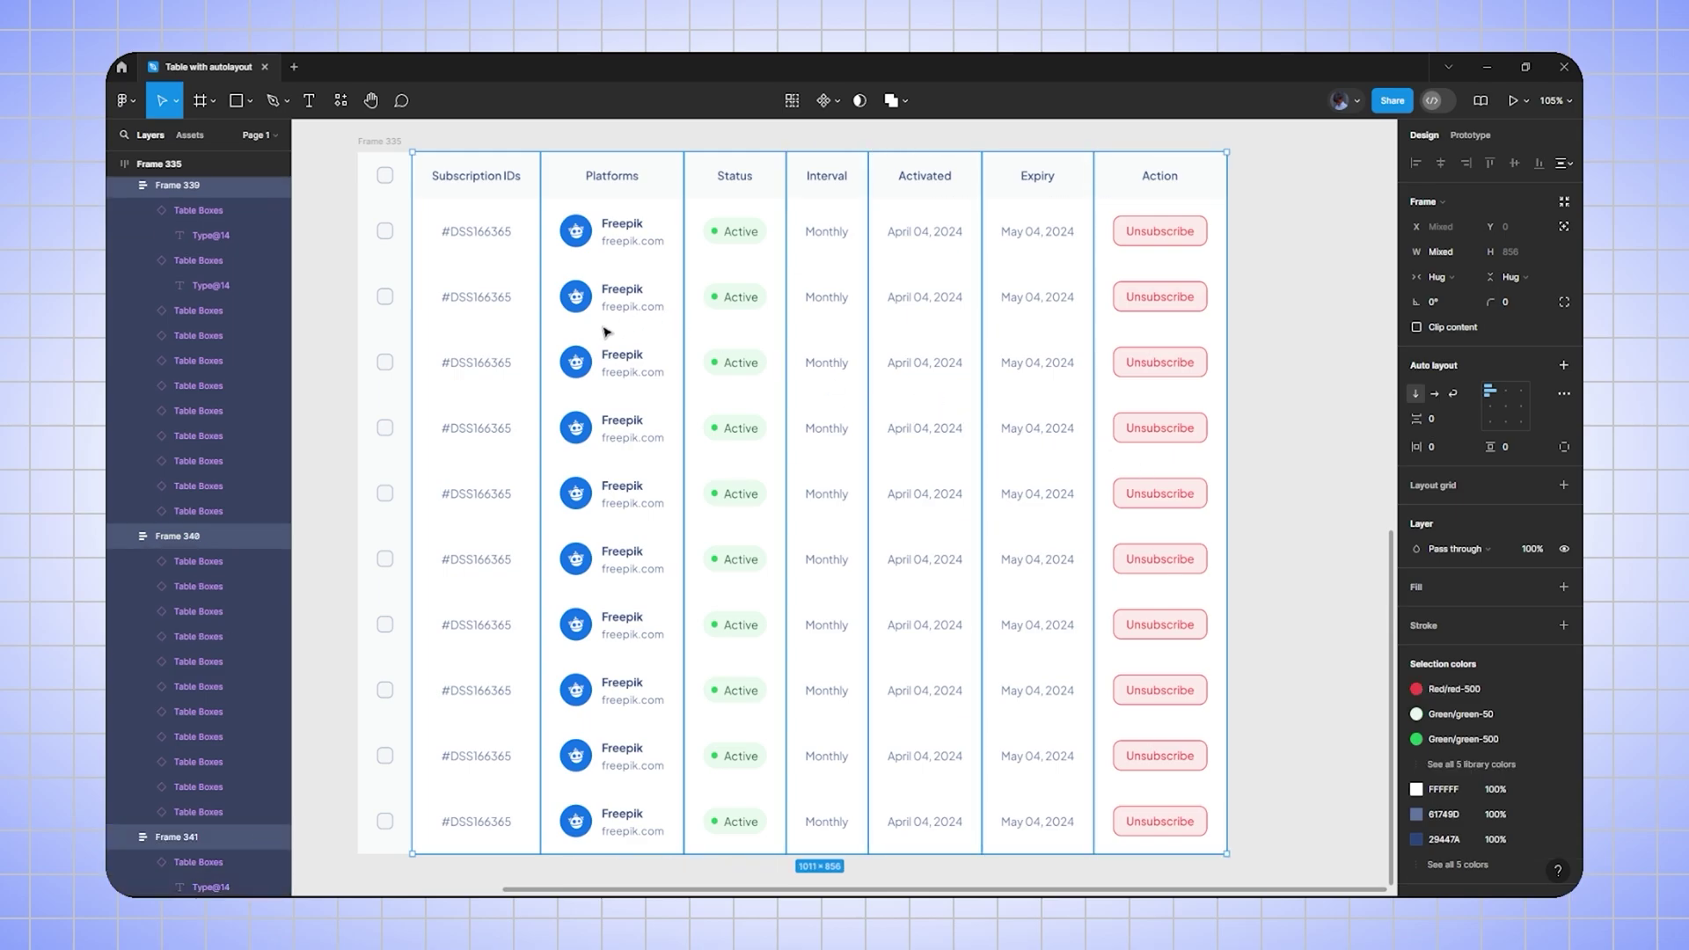
# - Set the selected columns' width to Fill container
pyautogui.click(1454, 277)
pyautogui.click(1457, 296)
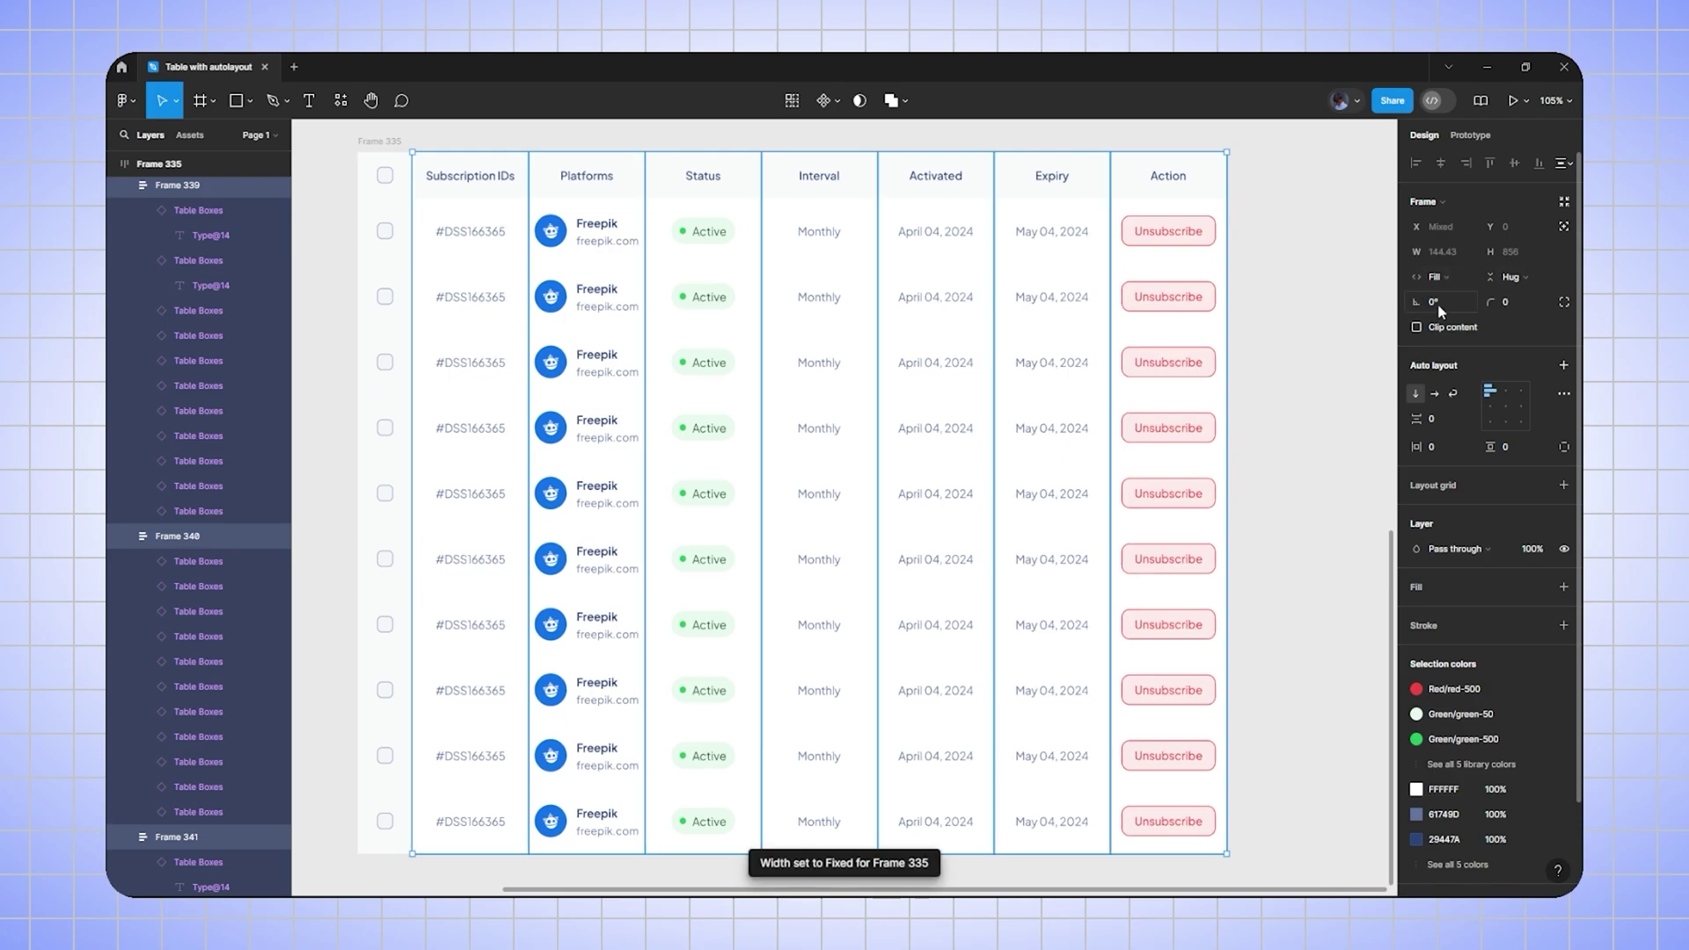
pyautogui.click(1280, 344)
pyautogui.scroll(-1, 739, 352)
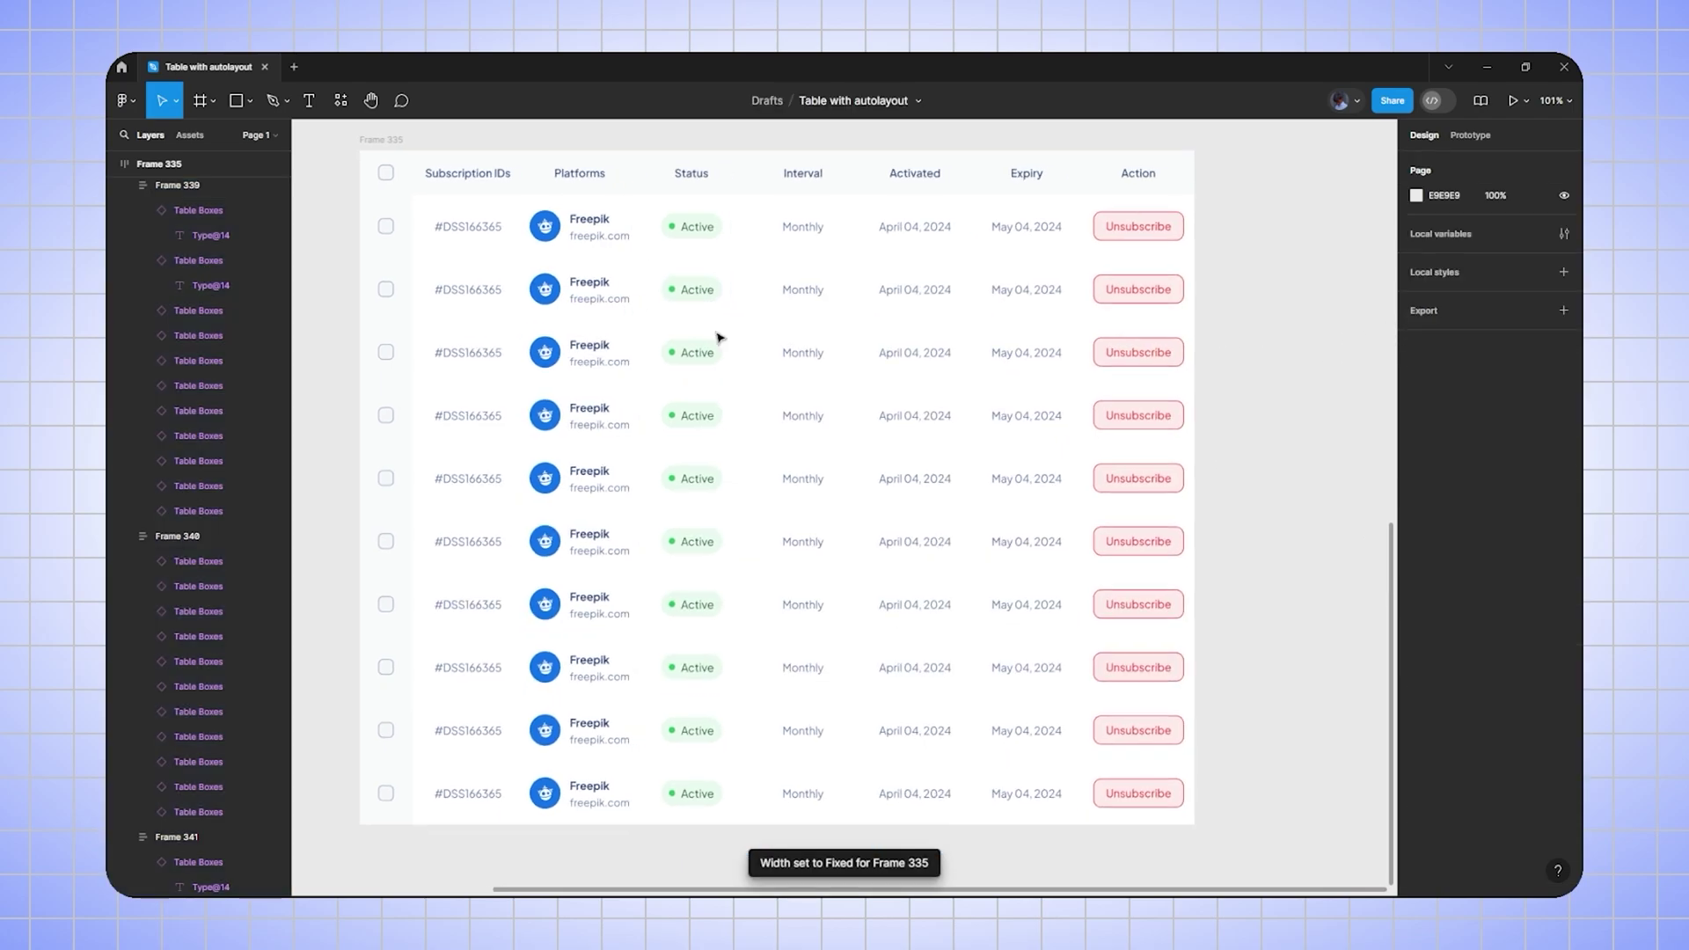
pyautogui.click(384, 165)
# - Widen Frame 335 to 1248 so the eight table columns spread further apart
pyautogui.moveTo(1194, 429); pyautogui.dragTo(1326, 426)
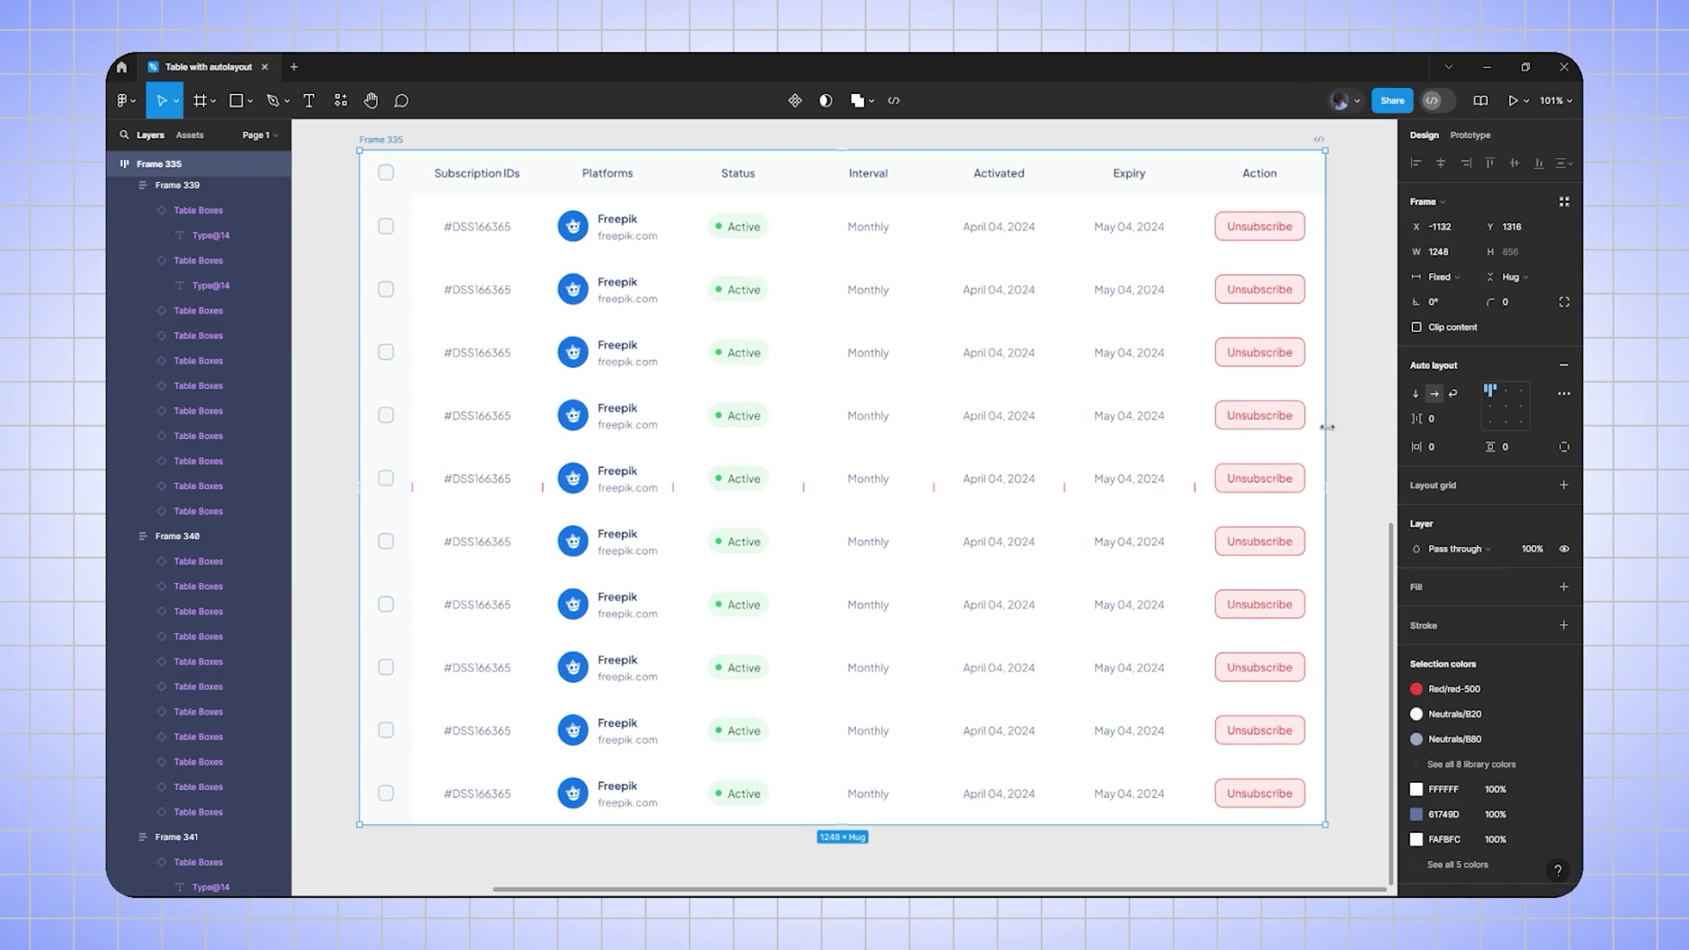
pyautogui.click(1362, 449)
pyautogui.moveTo(1111, 408); pyautogui.dragTo(1112, 414)
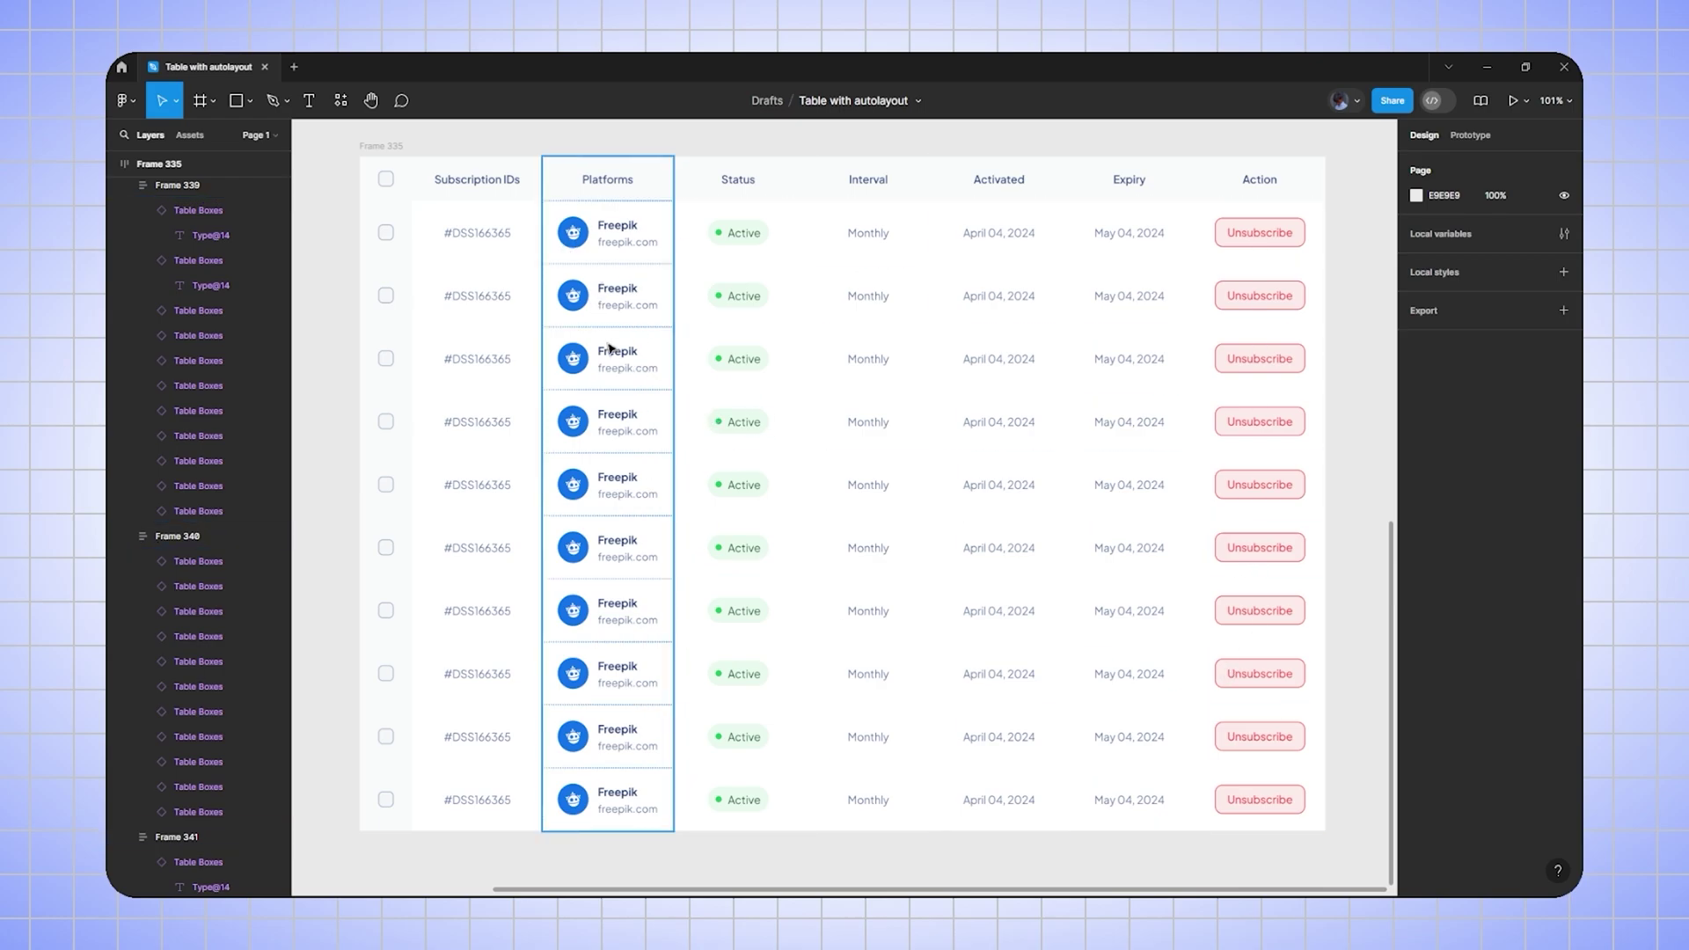
pyautogui.scroll(1, 567, 280)
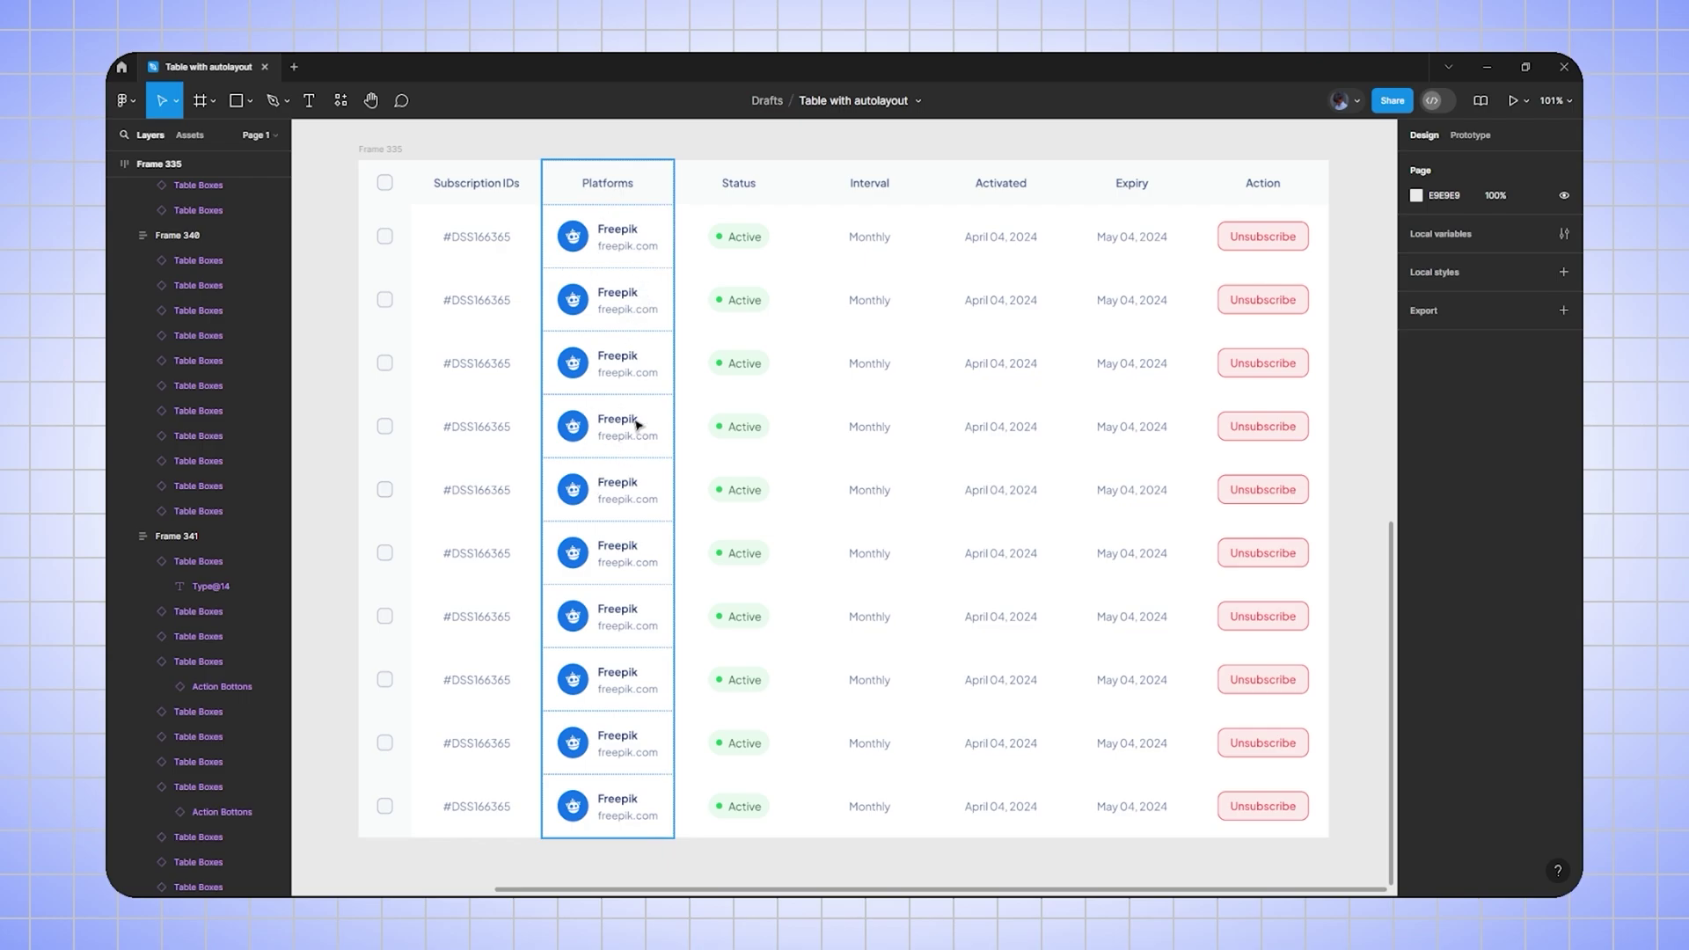
# - Swap the row logos to Adobe, Airtable, Figma, Canva, Notion, Webflow, Slack and the remaining platforms
pyautogui.click(573, 299)
pyautogui.click(1507, 365)
pyautogui.click(1412, 284)
pyautogui.click(573, 362)
pyautogui.click(1507, 365)
pyautogui.click(1412, 308)
pyautogui.click(572, 426)
pyautogui.click(1507, 365)
pyautogui.click(1433, 351)
pyautogui.click(573, 489)
pyautogui.click(573, 552)
pyautogui.click(1433, 420)
pyautogui.click(573, 615)
pyautogui.click(573, 679)
pyautogui.click(1434, 420)
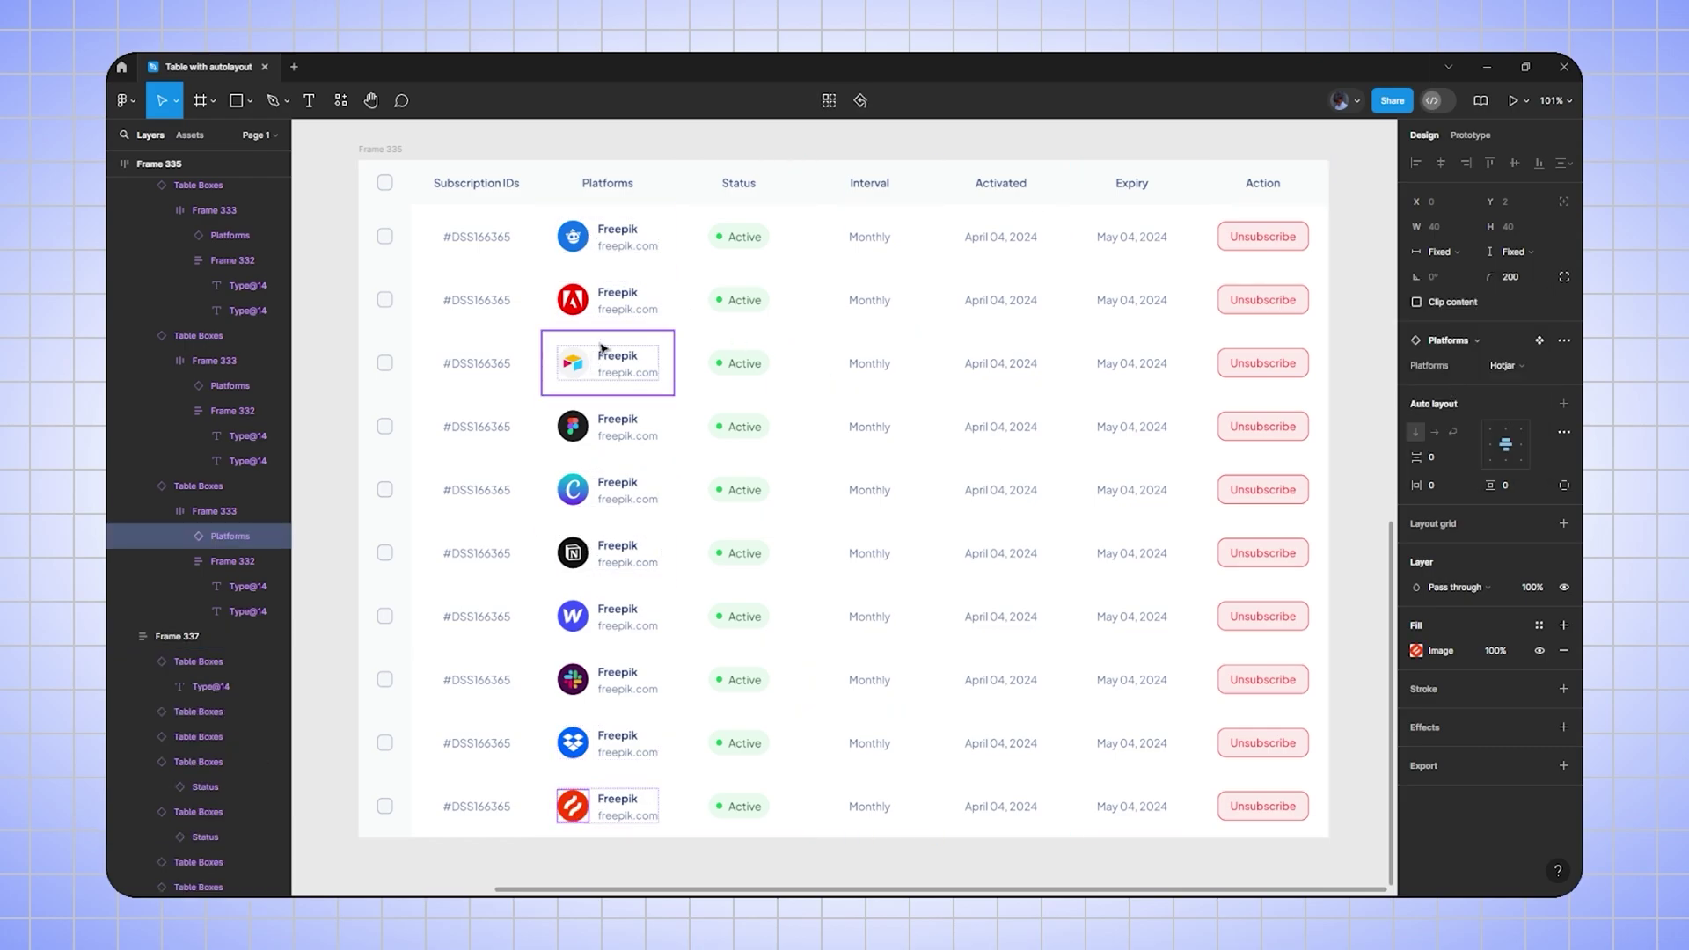
# - Rename rows to Adobe (adove.cloud.com), Airtable (airtable.com) and Figma (figma.com)
pyautogui.keyDown('ctrl'); pyautogui.click(620, 297); pyautogui.keyUp('ctrl')
pyautogui.doubleClick(621, 297)
pyautogui.write('ADobe')
pyautogui.press('Escape')
pyautogui.press('Tab')
pyautogui.press('Return')
pyautogui.write('ado')
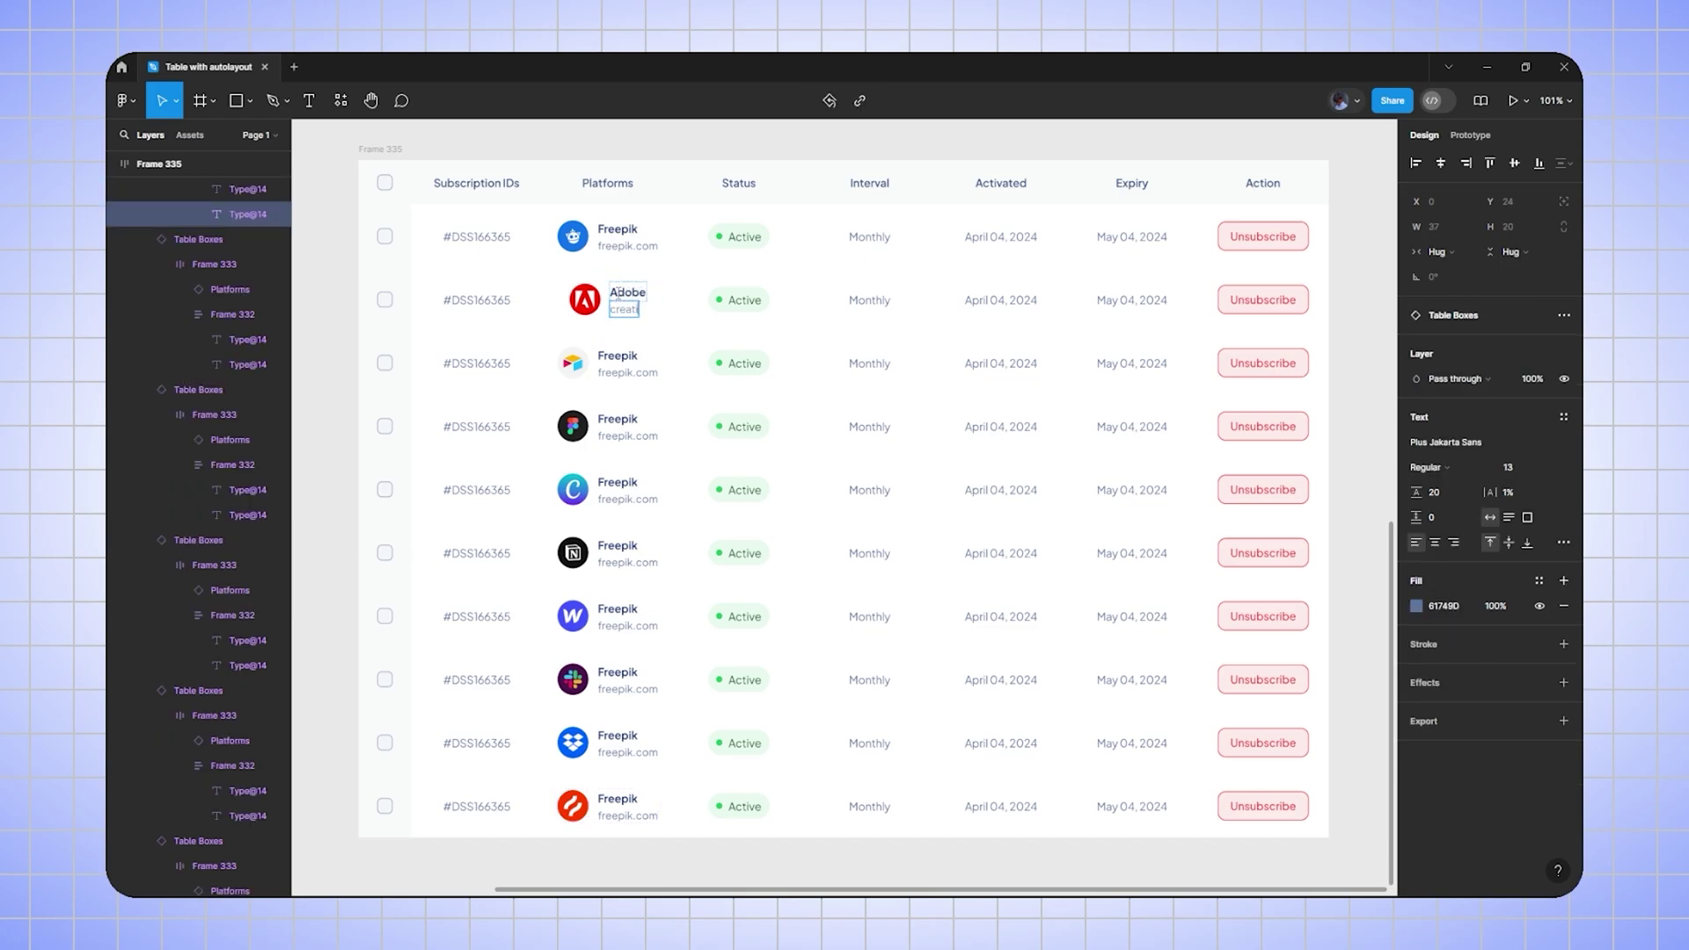
pyautogui.write('ve.cloud.com')
pyautogui.press('Escape')
pyautogui.press('Tab')
pyautogui.press('Return')
pyautogui.write('Airtable')
pyautogui.press('Escape')
pyautogui.press('Tab')
pyautogui.press('Return')
pyautogui.write('airtable.comFigma')
pyautogui.press('Escape')
pyautogui.press('Tab')
pyautogui.press('Return')
pyautogui.write('figma.com')
# - Enter names and domains for Canva, Notion, Webflow, Slack, Dropbox and Hotjar (e.g. hotjar.com)
pyautogui.press('Escape')
pyautogui.press('Tab')
pyautogui.press('Return')
pyautogui.write('Canva')
pyautogui.press('Escape')
pyautogui.press('Tab')
pyautogui.press('Return')
pyautogui.write('canva.comNotionnotion.comWebflowwebflow.com')
pyautogui.press('Escape')
pyautogui.press('Tab')
pyautogui.press('Return')
pyautogui.write('Slackslack.comDropboxdropbox.com')
pyautogui.press('Escape')
pyautogui.press('Tab')
pyautogui.press('Return')
pyautogui.write('Hotjar')
pyautogui.press('Escape')
pyautogui.press('Tab')
pyautogui.press('Return')
pyautogui.write('hotjar.com')
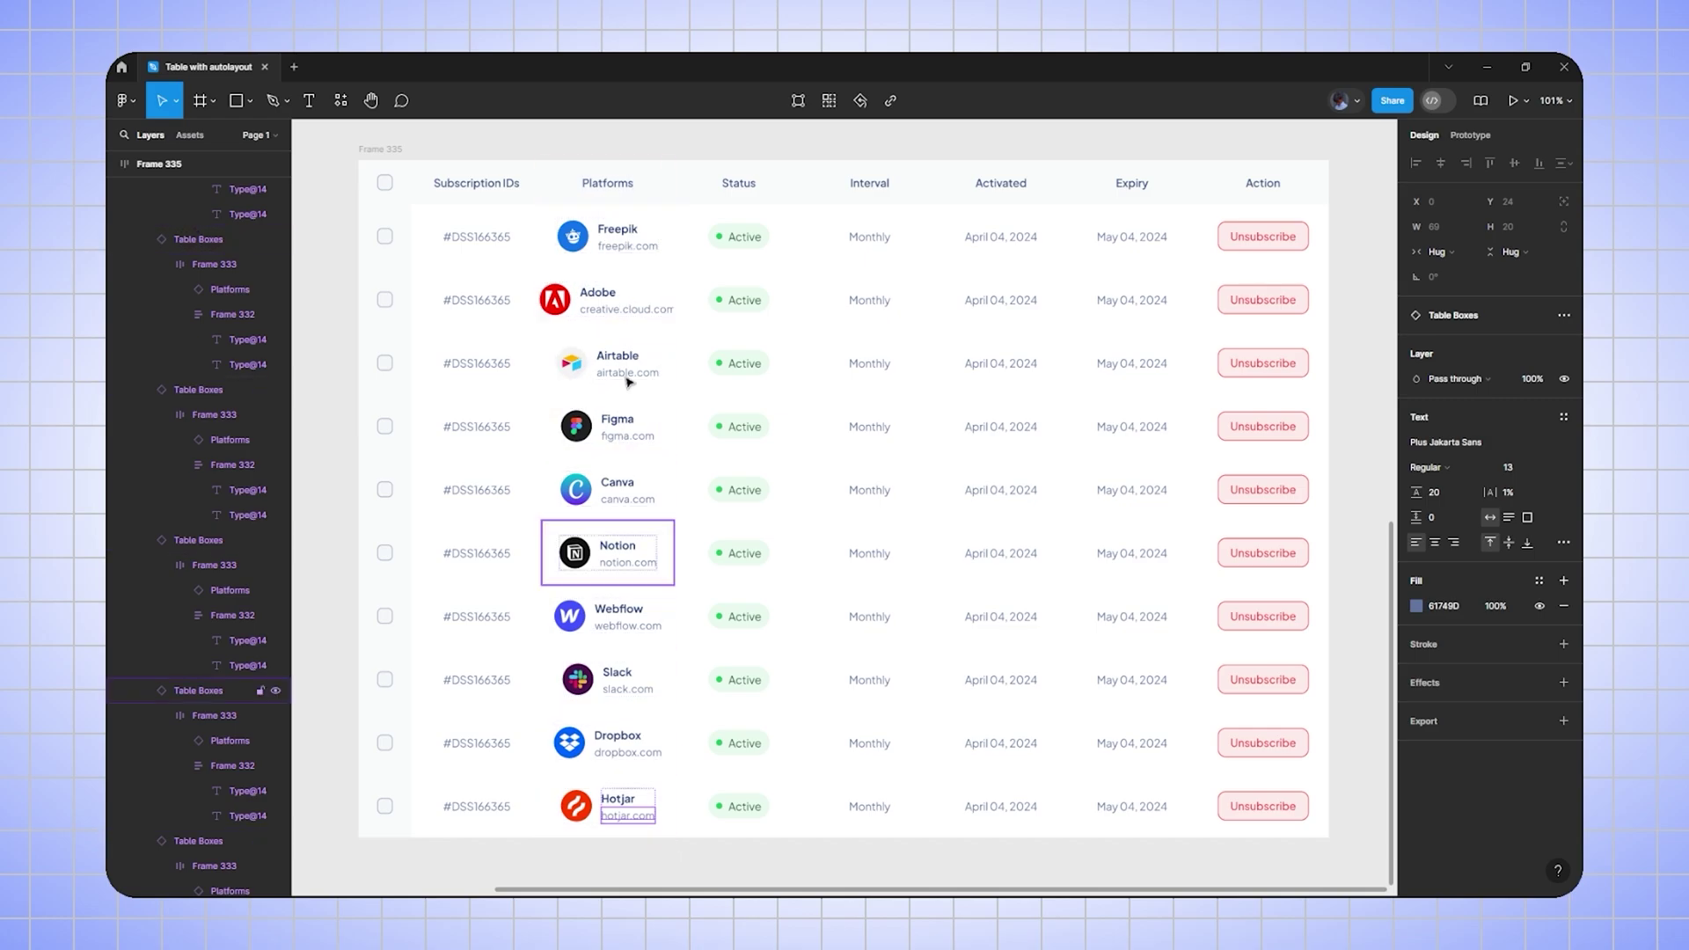
pyautogui.click(634, 157)
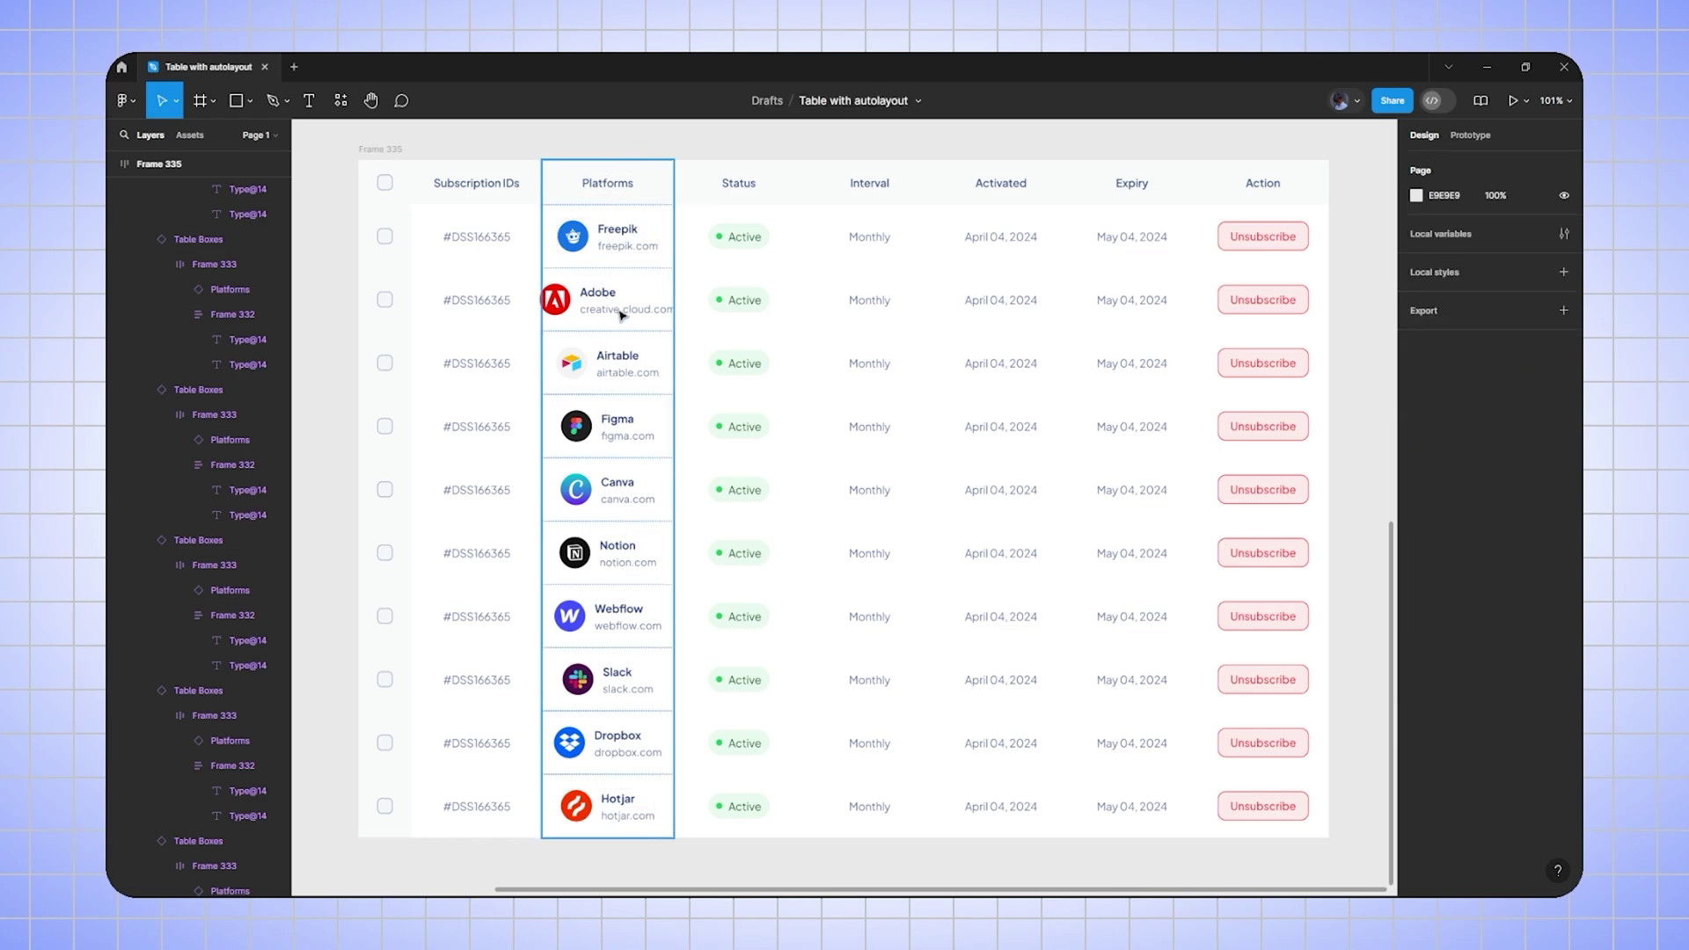
# - Left-align the Heading, Body, Status, Action and Platform variants of the Table Boxes component
pyautogui.moveTo(515, 362); pyautogui.dragTo(972, 403)
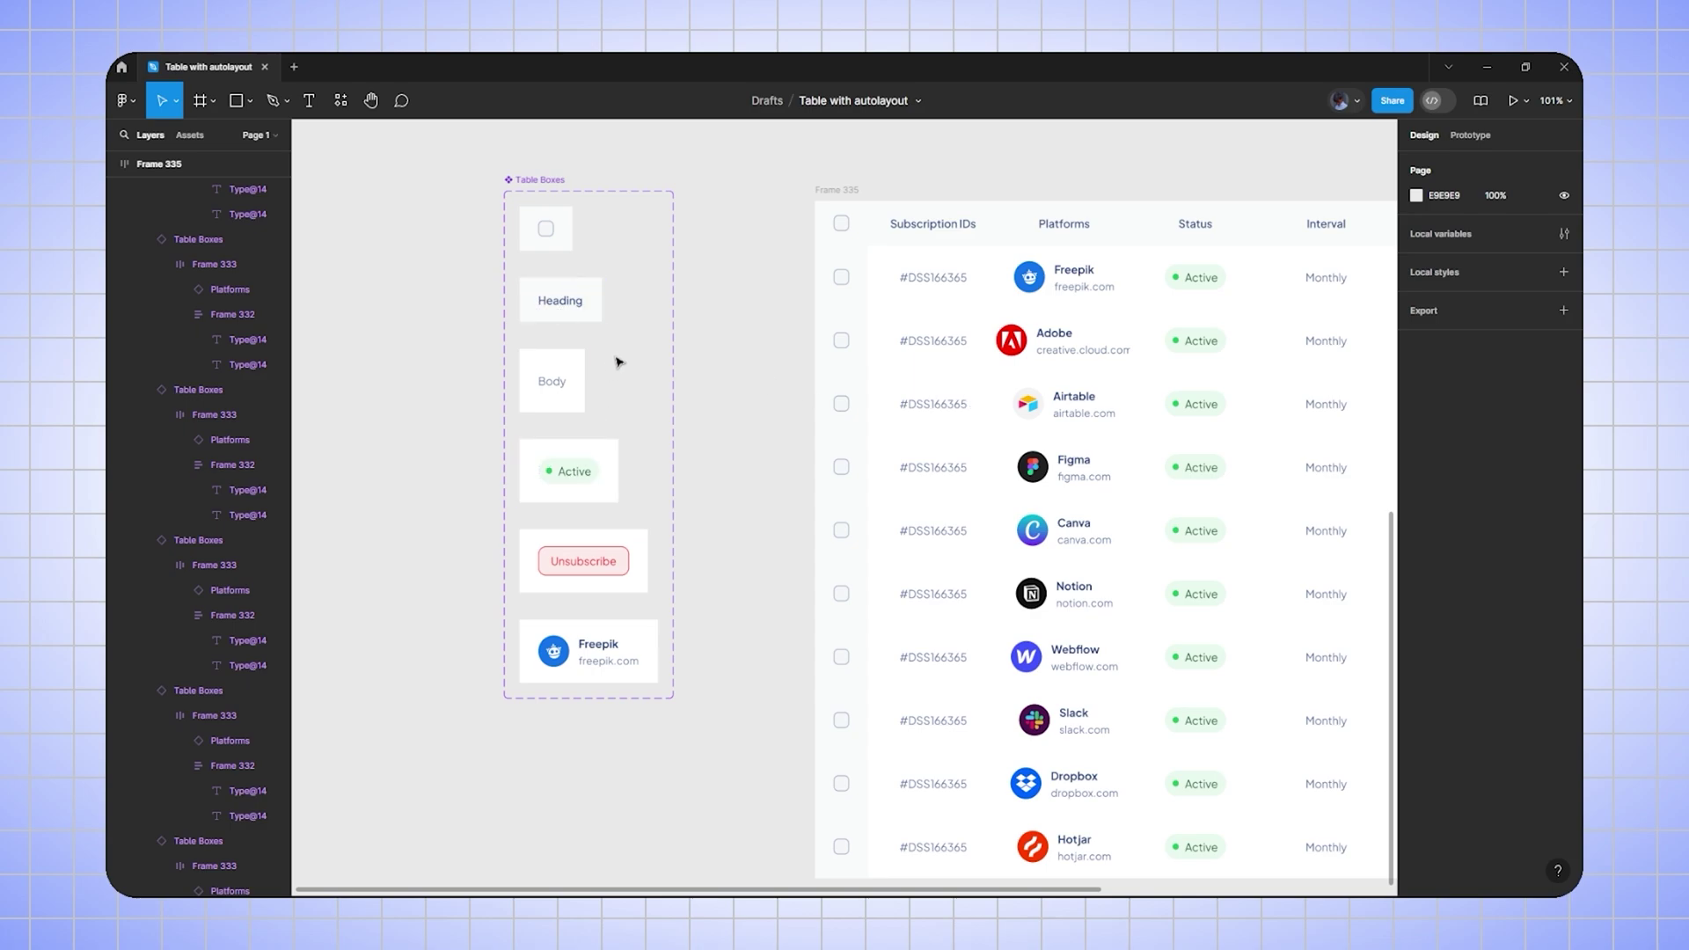
pyautogui.moveTo(638, 291); pyautogui.dragTo(579, 651)
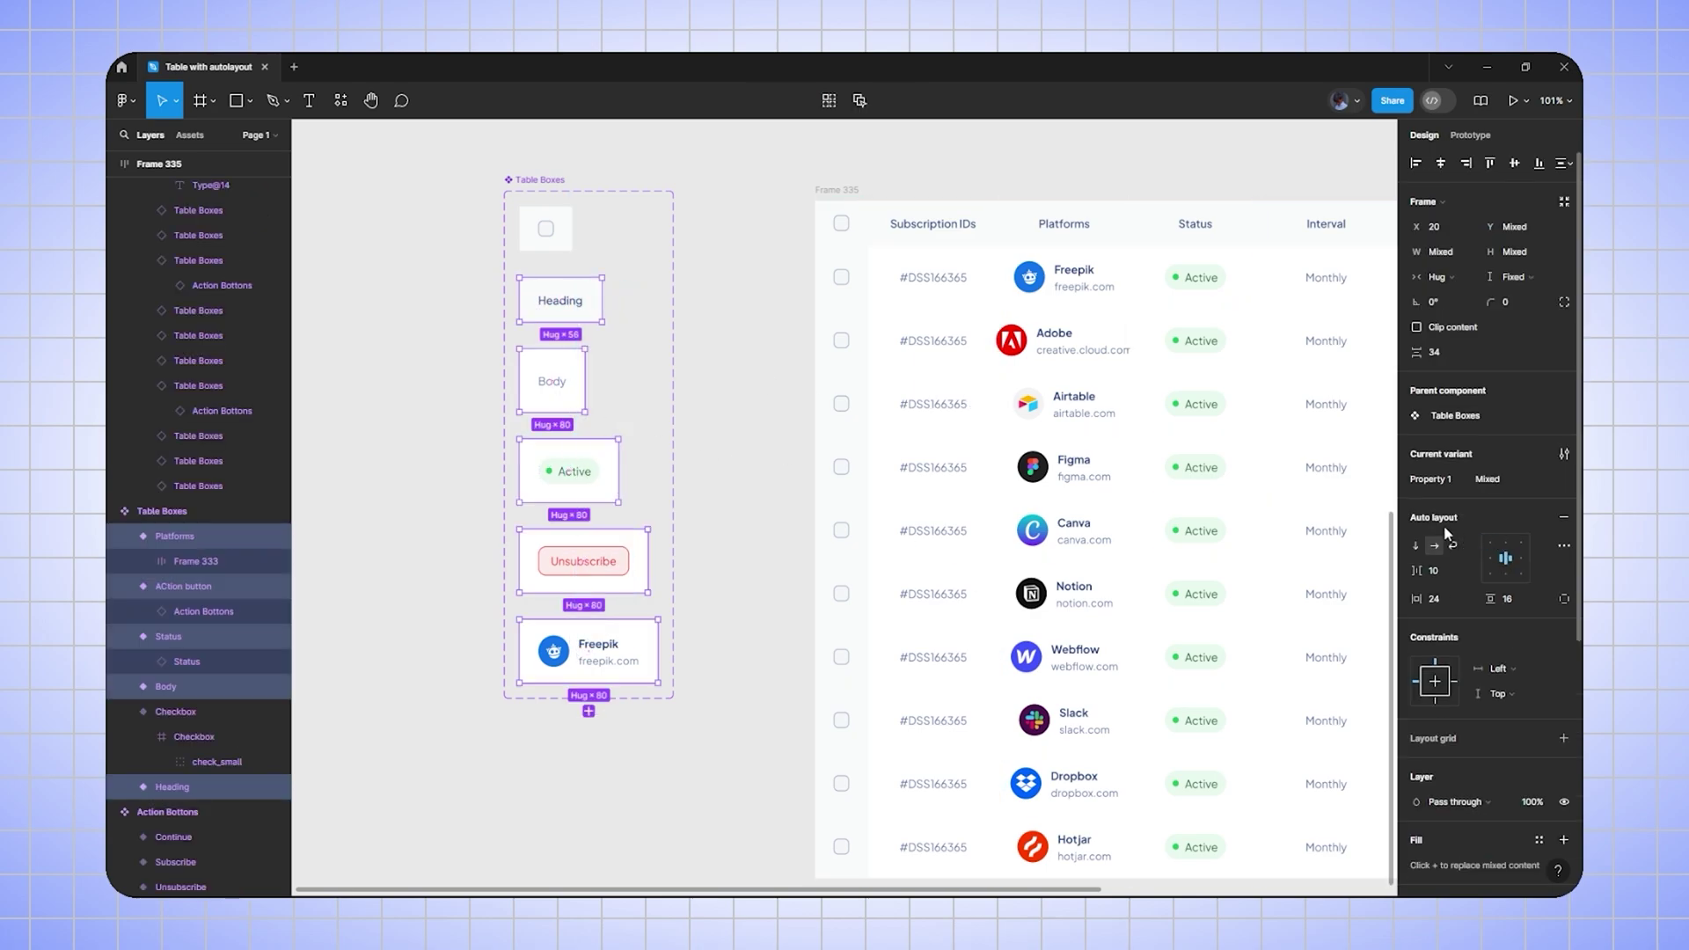
pyautogui.click(1495, 561)
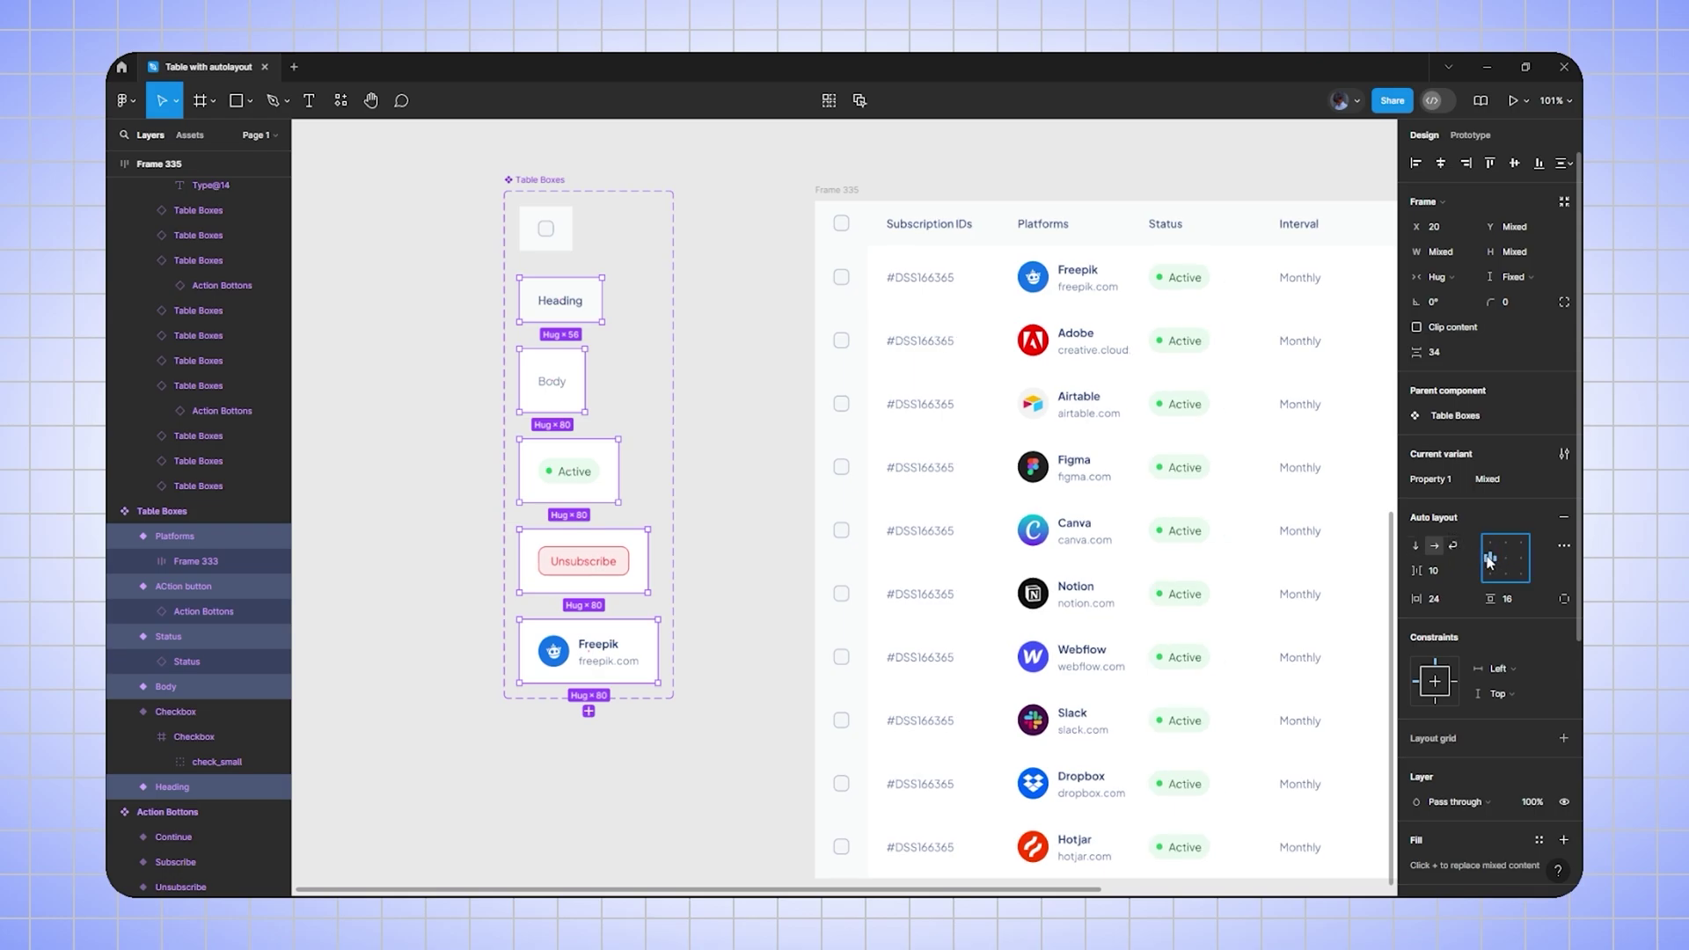
pyautogui.click(800, 468)
pyautogui.moveTo(1036, 453); pyautogui.dragTo(748, 433)
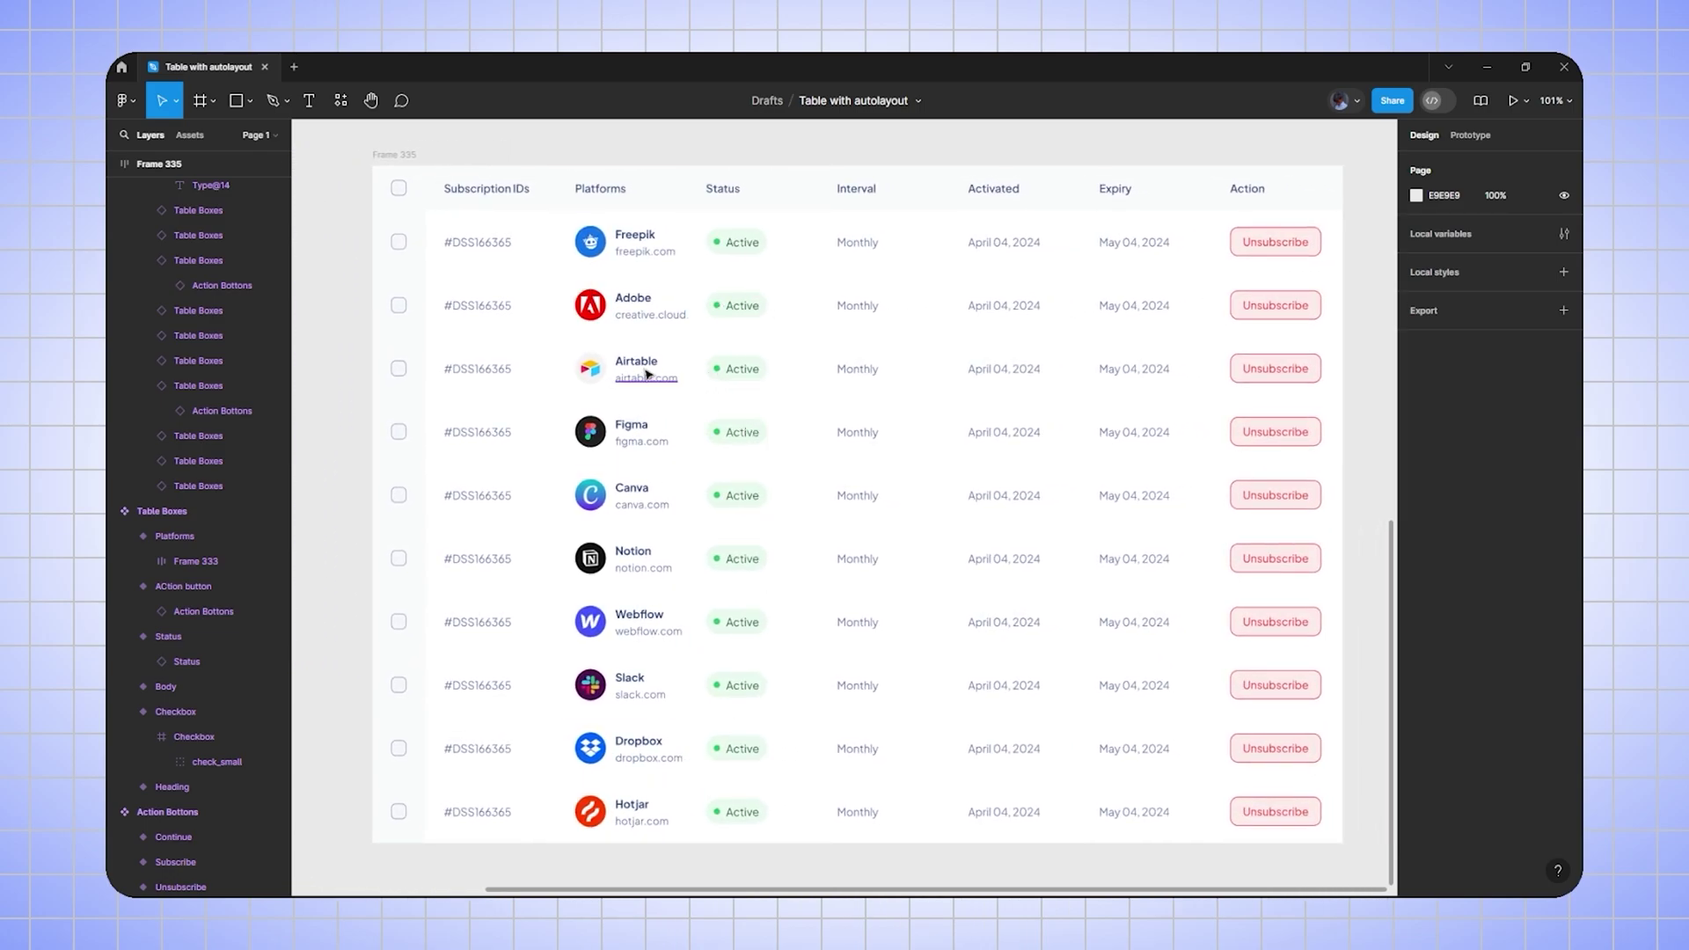
pyautogui.scroll(-2, 647, 370)
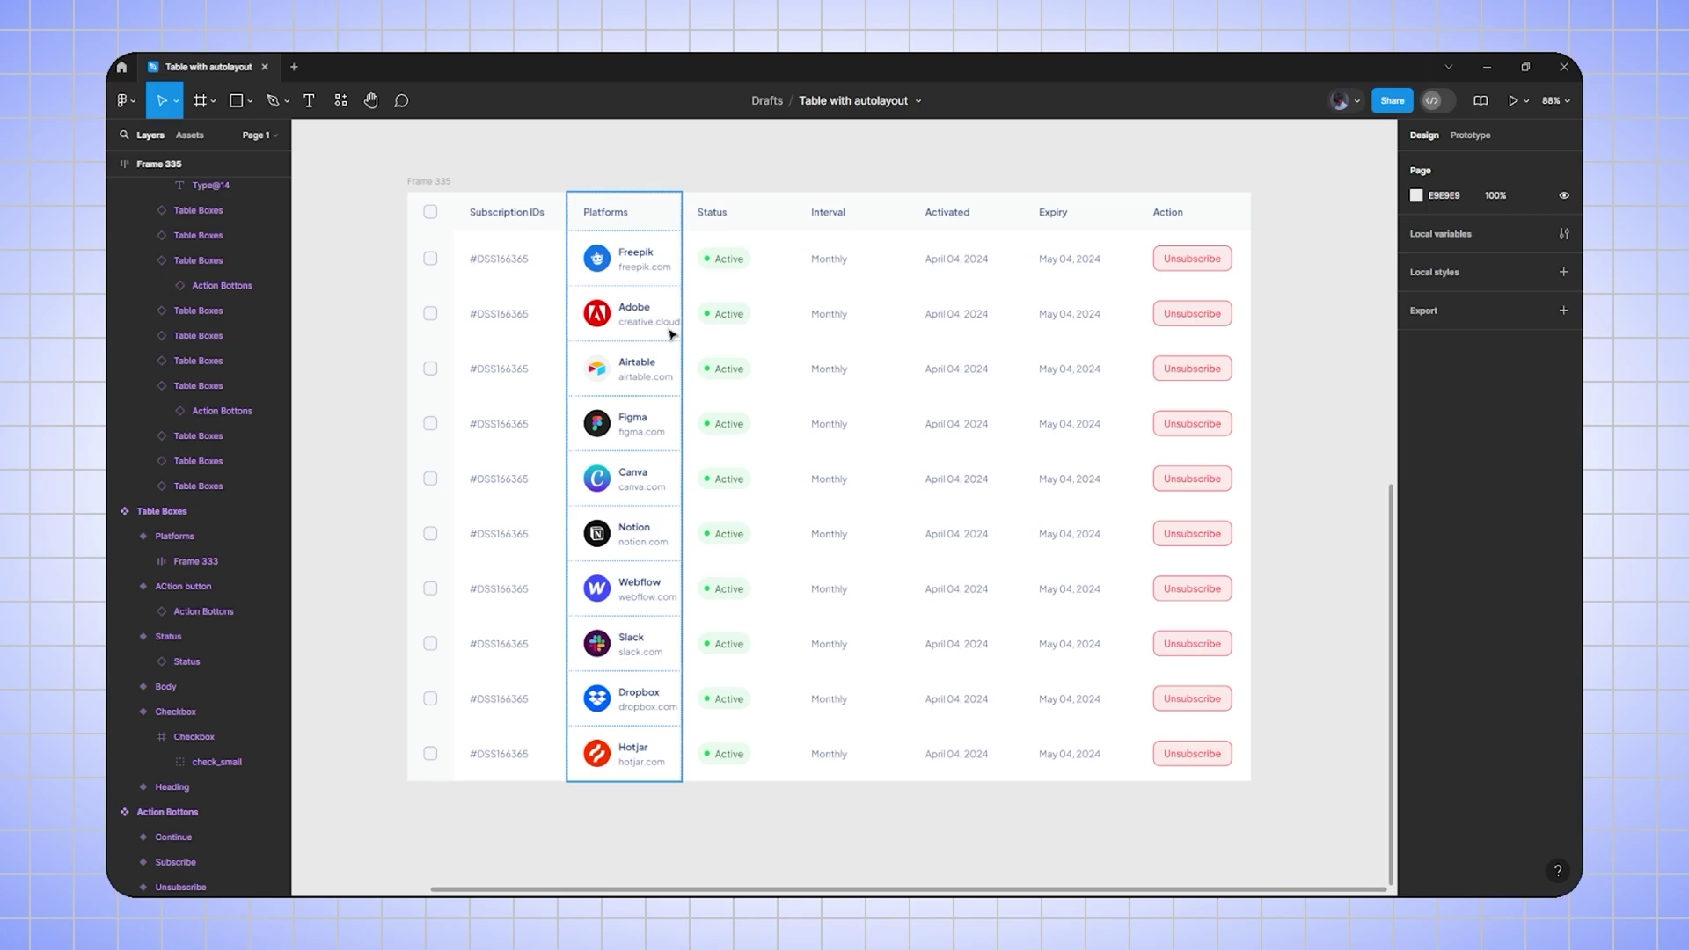
# - Widen the table frame on both the left and right sides
pyautogui.click(428, 180)
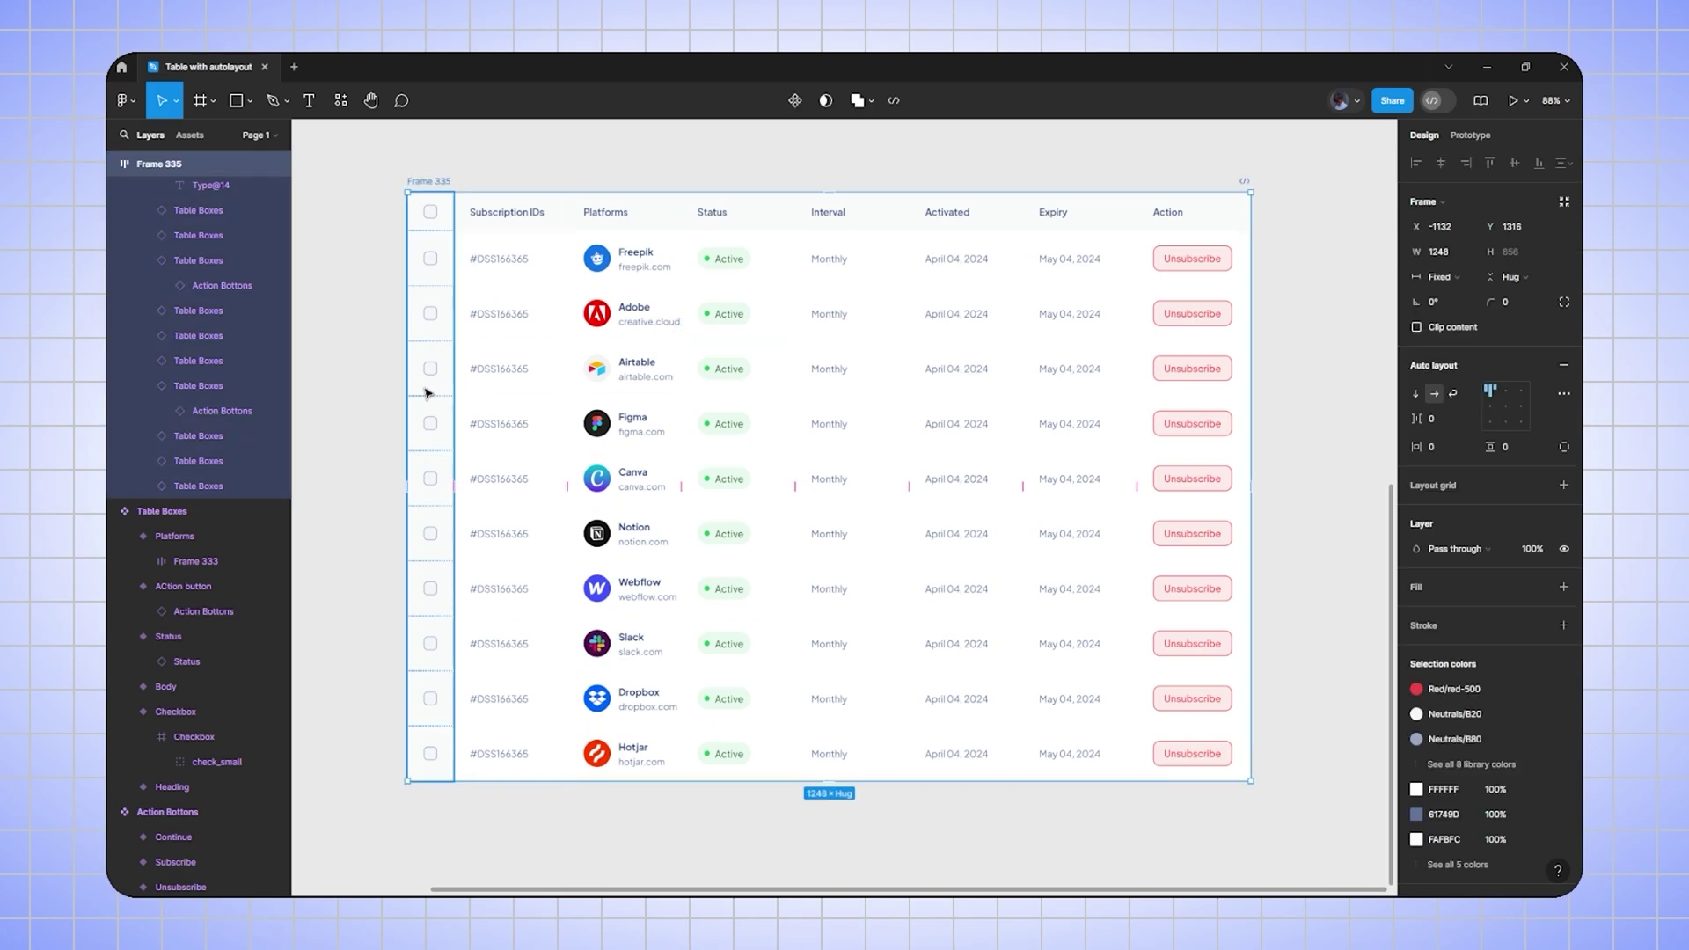
pyautogui.moveTo(394, 390); pyautogui.dragTo(326, 389)
pyautogui.moveTo(1251, 437); pyautogui.dragTo(1307, 440)
# - Narrow Subscription IDs, widen Platforms to 225, and narrow the Status column
pyautogui.click(408, 352)
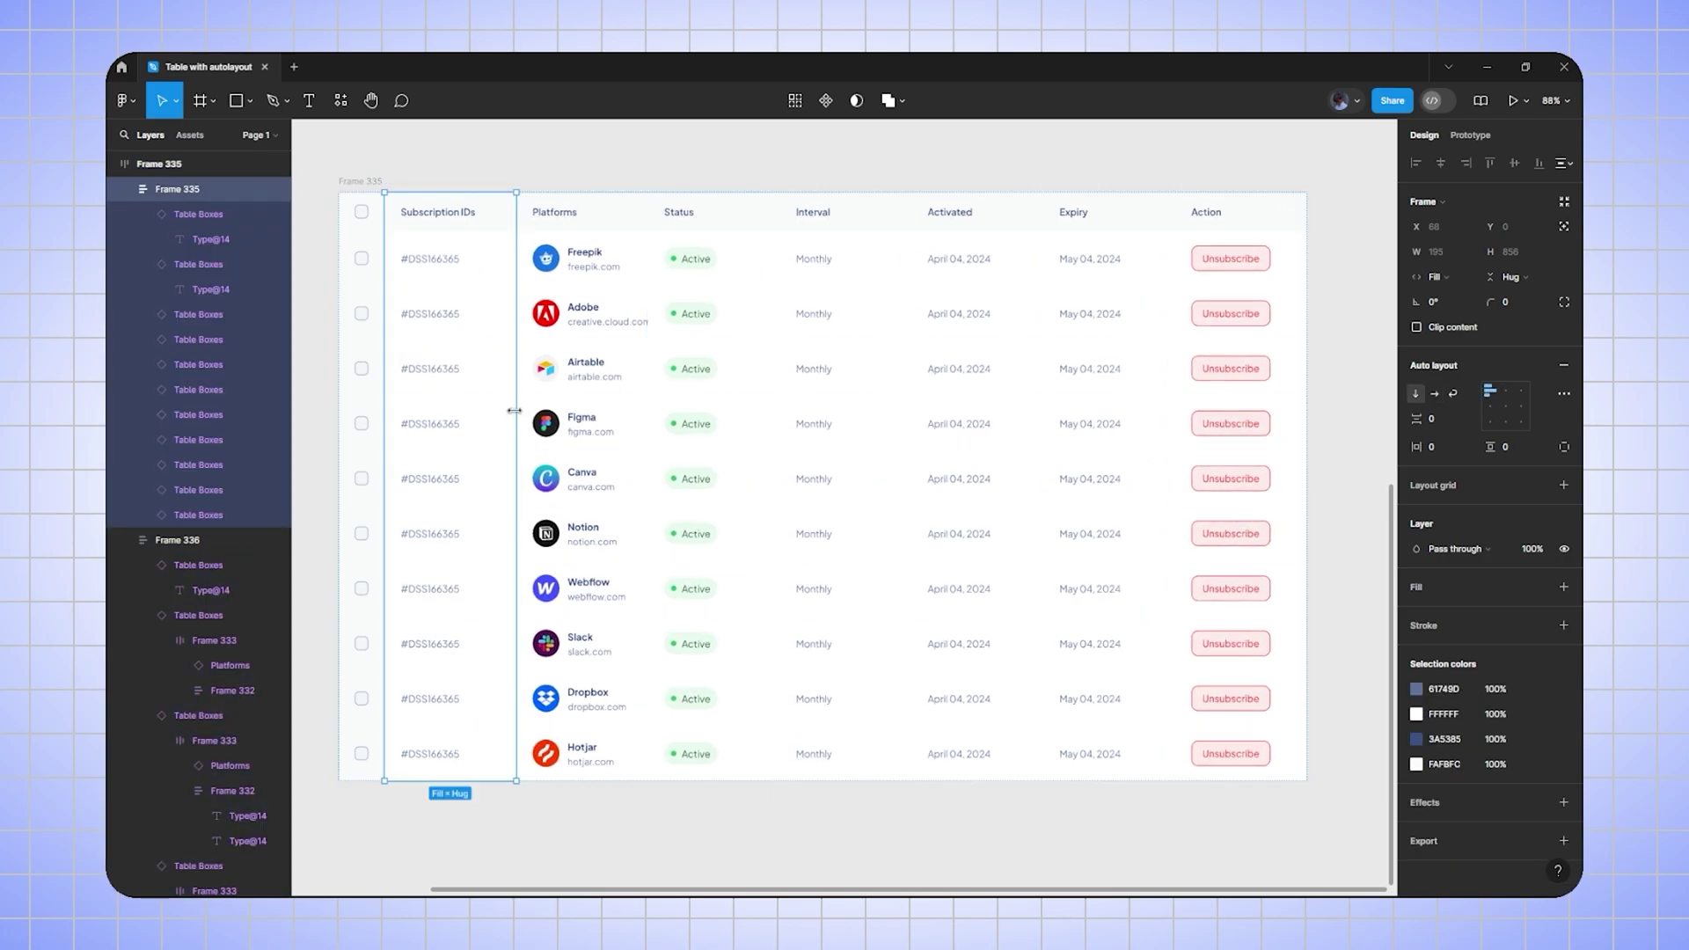
pyautogui.moveTo(515, 411); pyautogui.dragTo(489, 411)
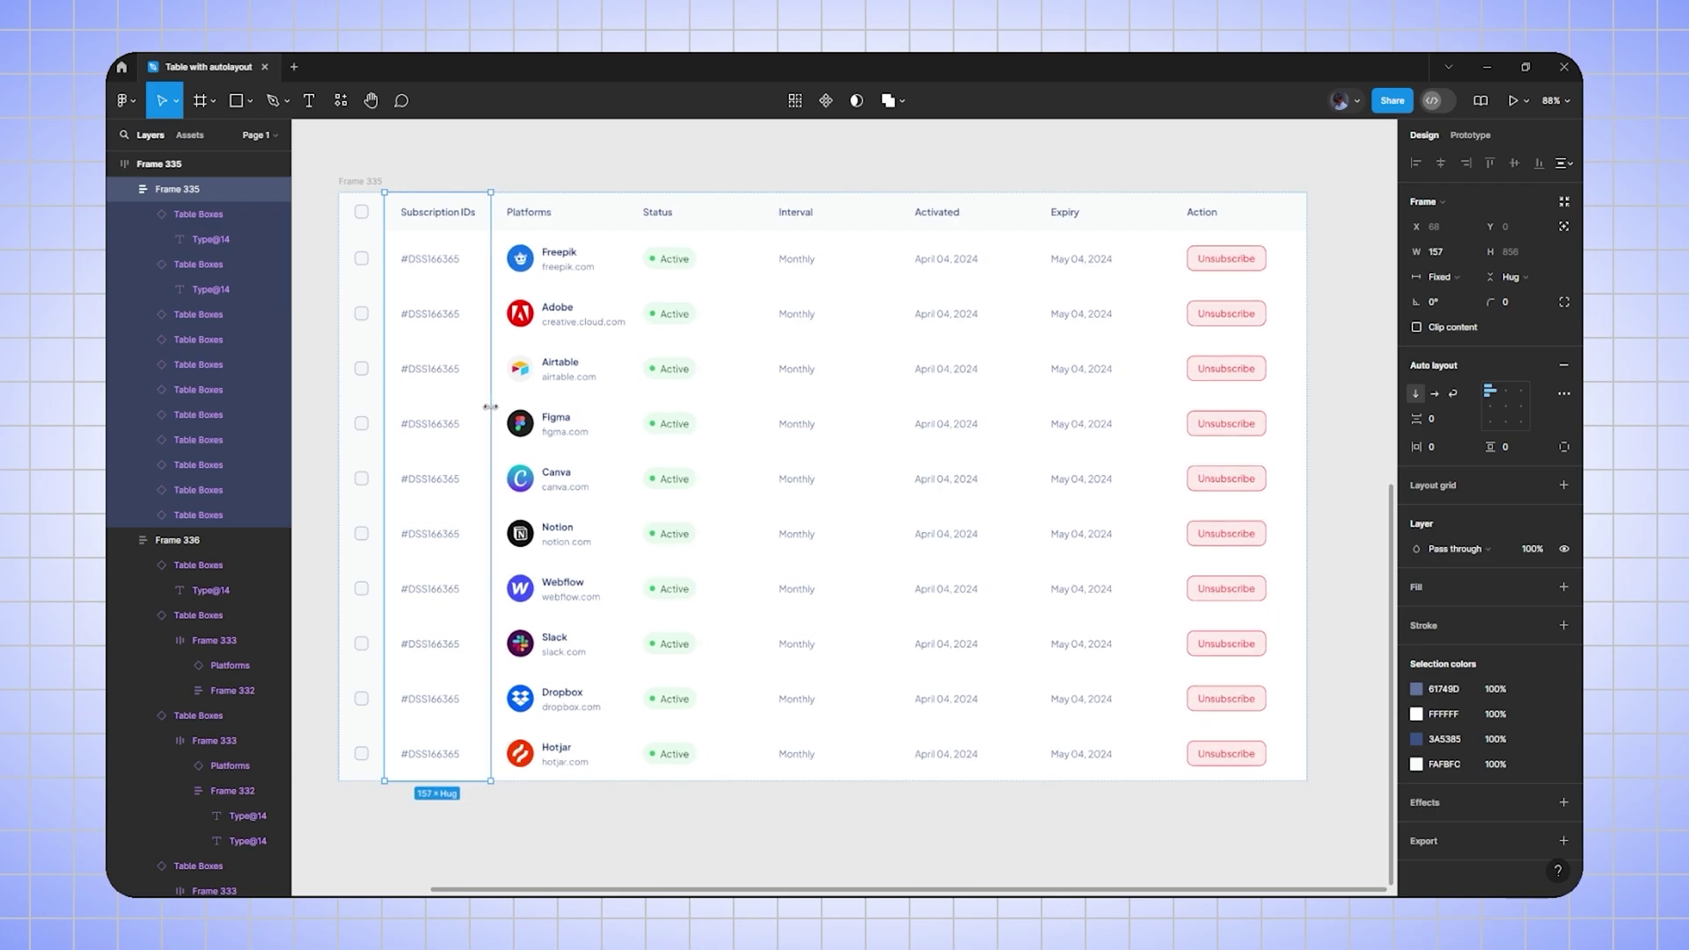
pyautogui.click(595, 420)
pyautogui.moveTo(623, 394); pyautogui.dragTo(641, 399)
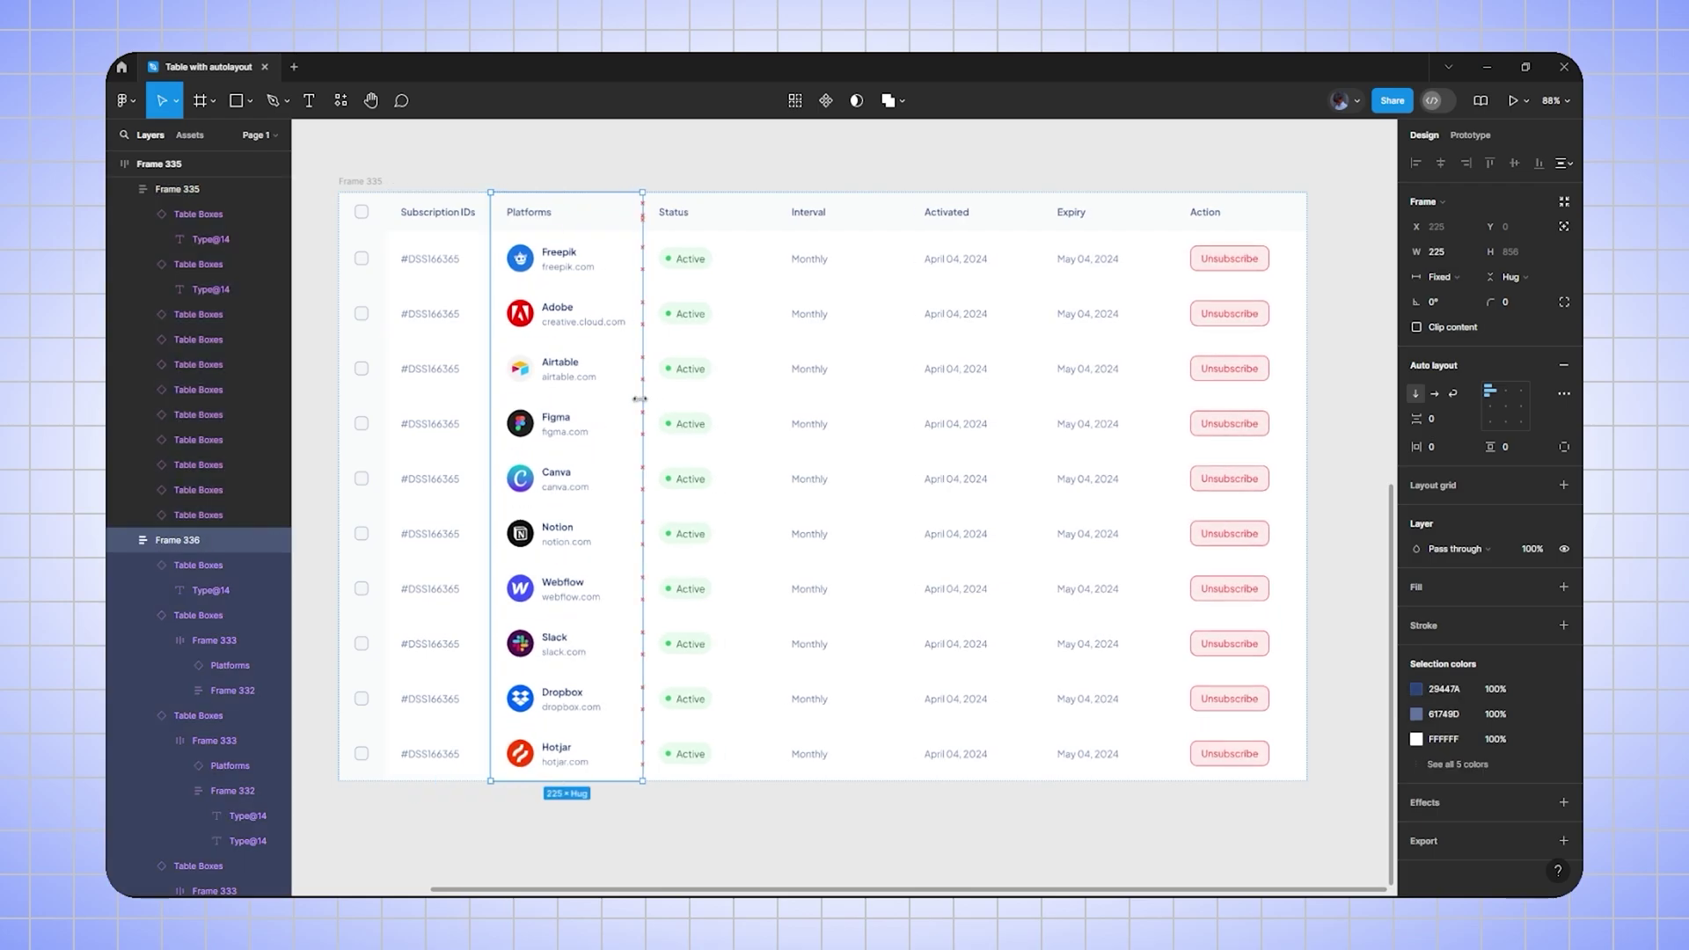
pyautogui.click(680, 391)
pyautogui.moveTo(774, 401); pyautogui.dragTo(748, 397)
# - Narrow Interval to 133, Activated to 174, Expiry to 170 and Action to 189
pyautogui.click(815, 418)
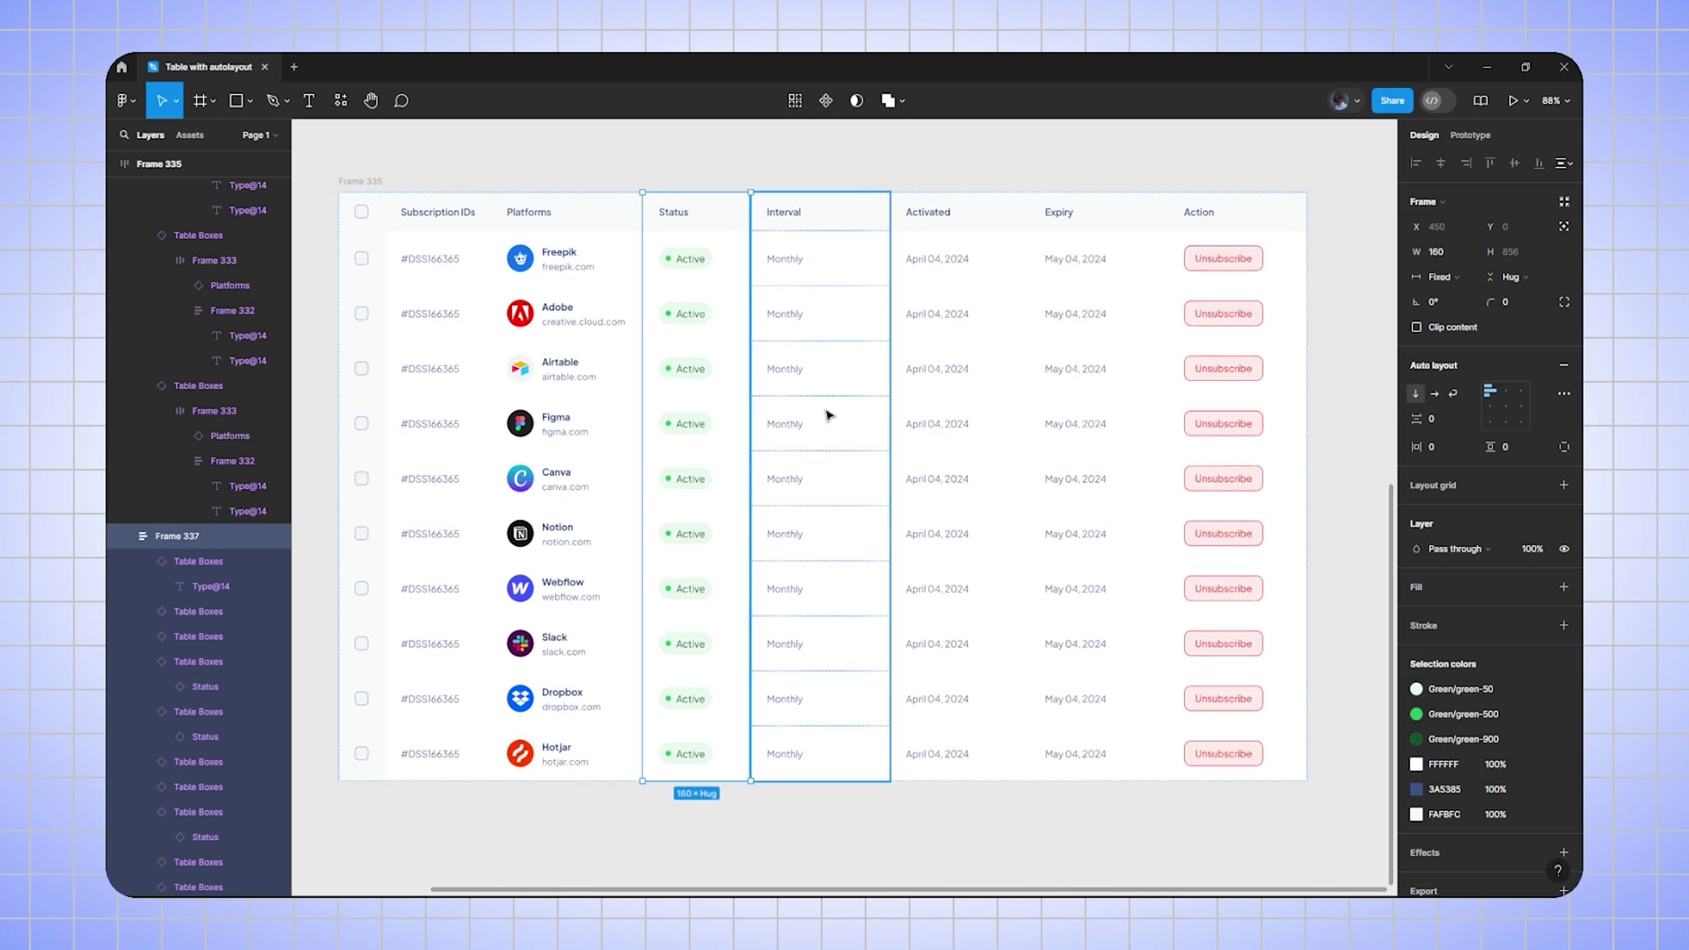
pyautogui.moveTo(872, 406); pyautogui.dragTo(841, 404)
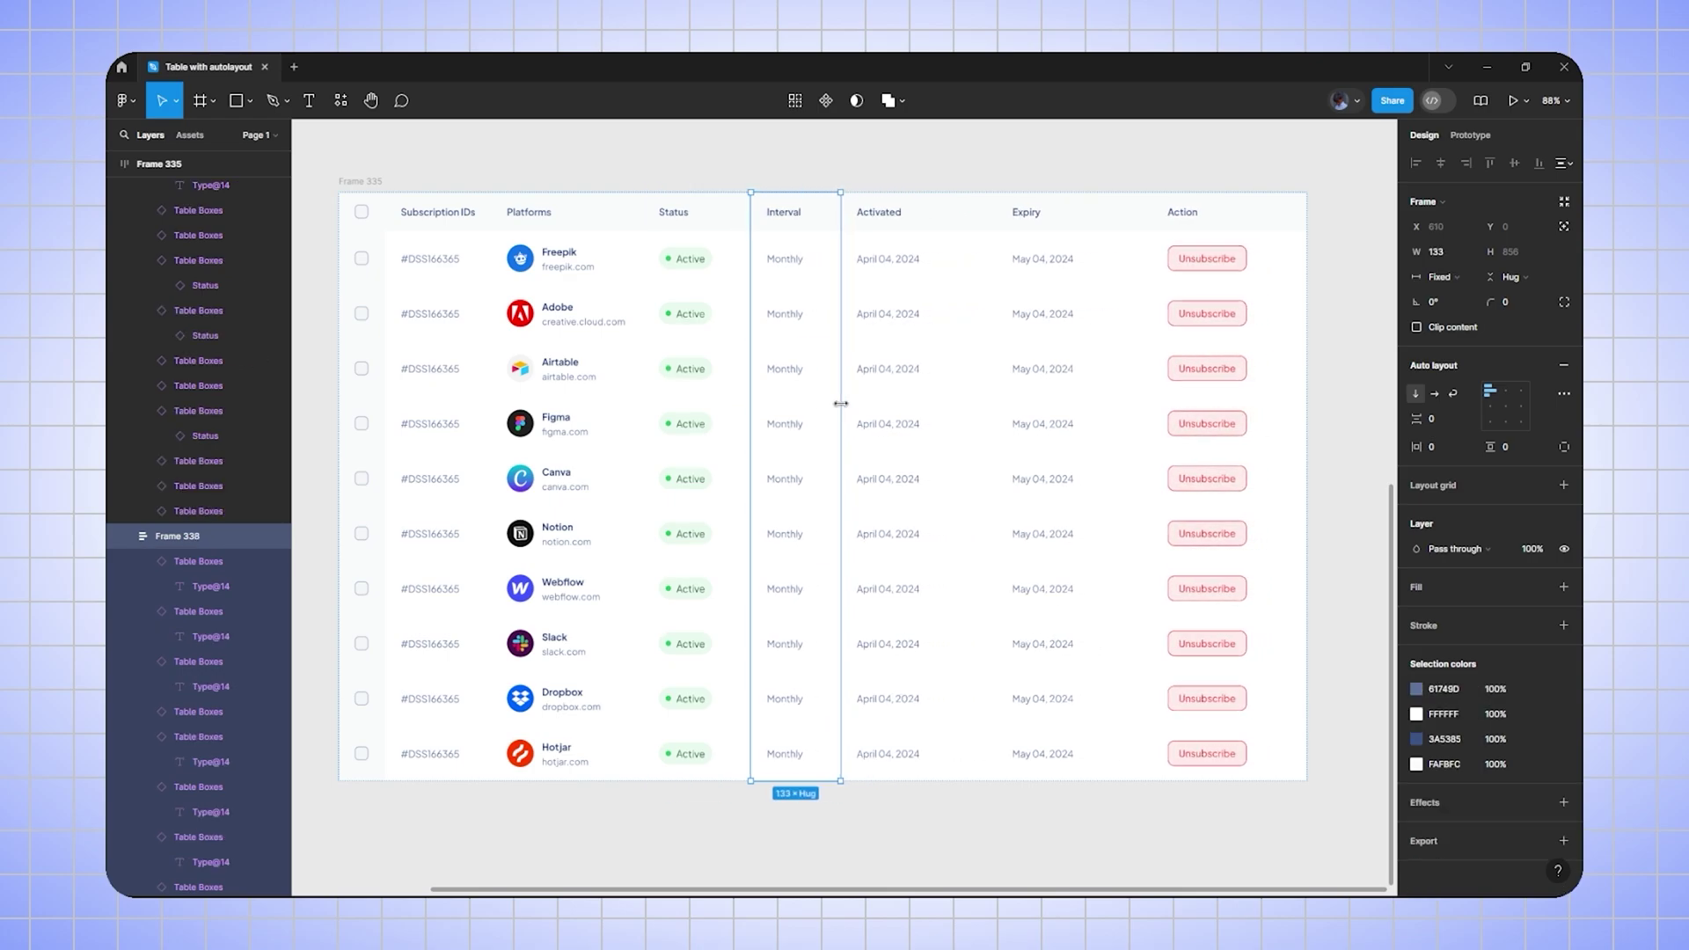
pyautogui.click(894, 388)
pyautogui.moveTo(994, 400); pyautogui.dragTo(957, 400)
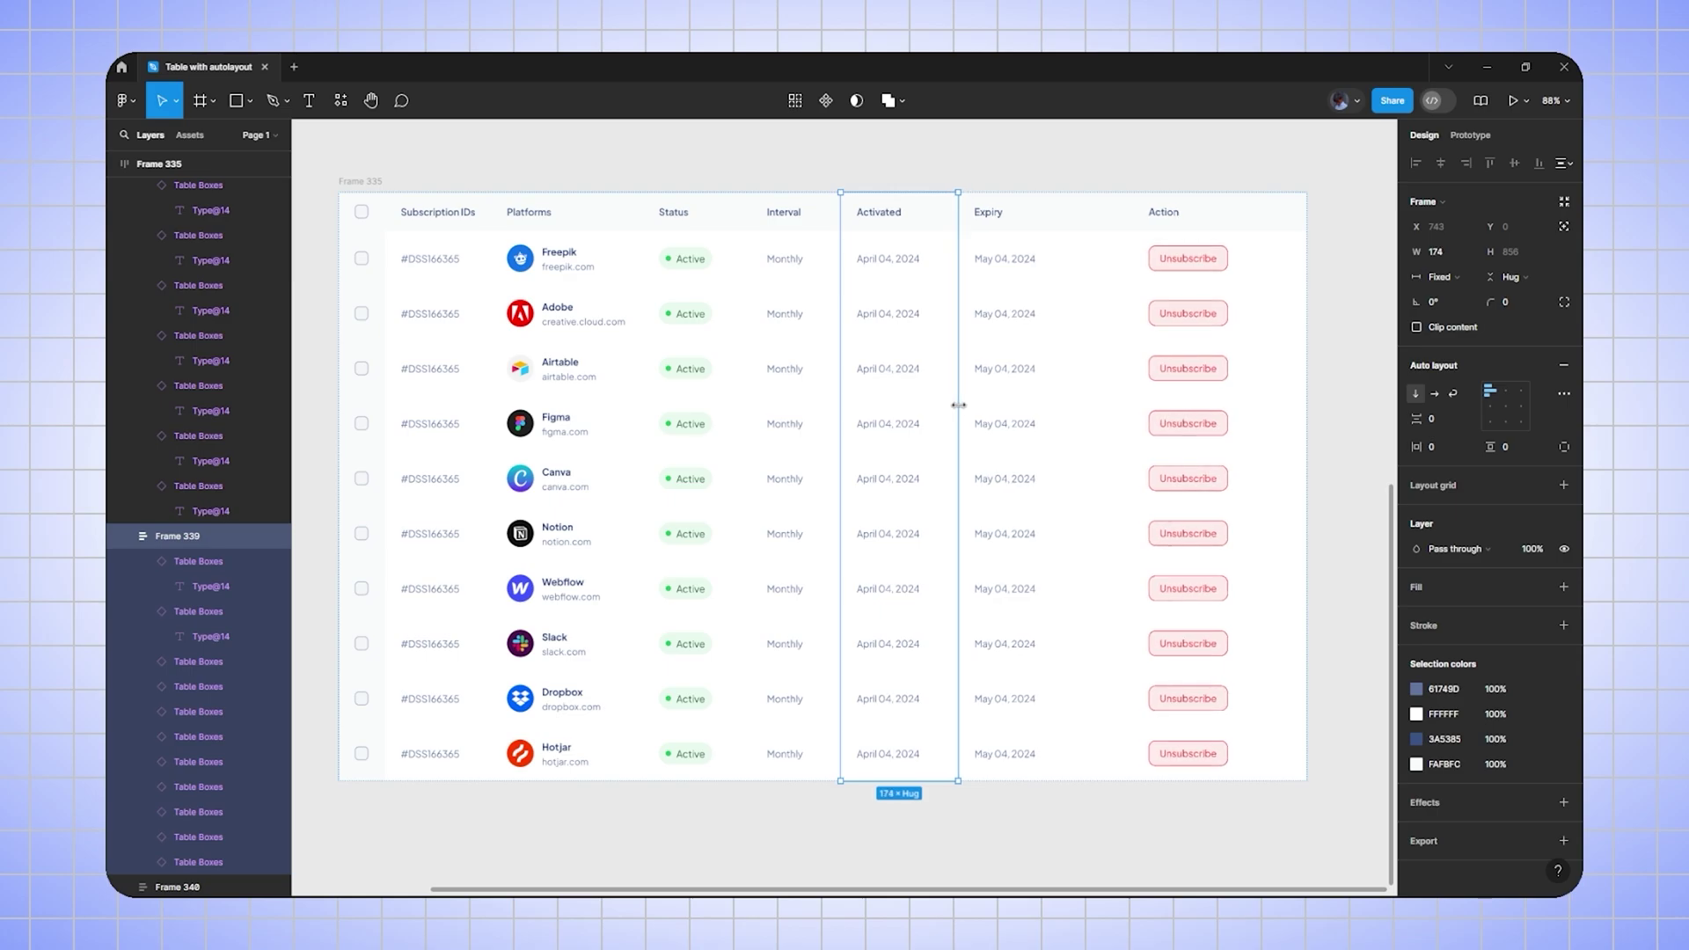
pyautogui.click(1010, 418)
pyautogui.moveTo(1131, 422); pyautogui.dragTo(1074, 414)
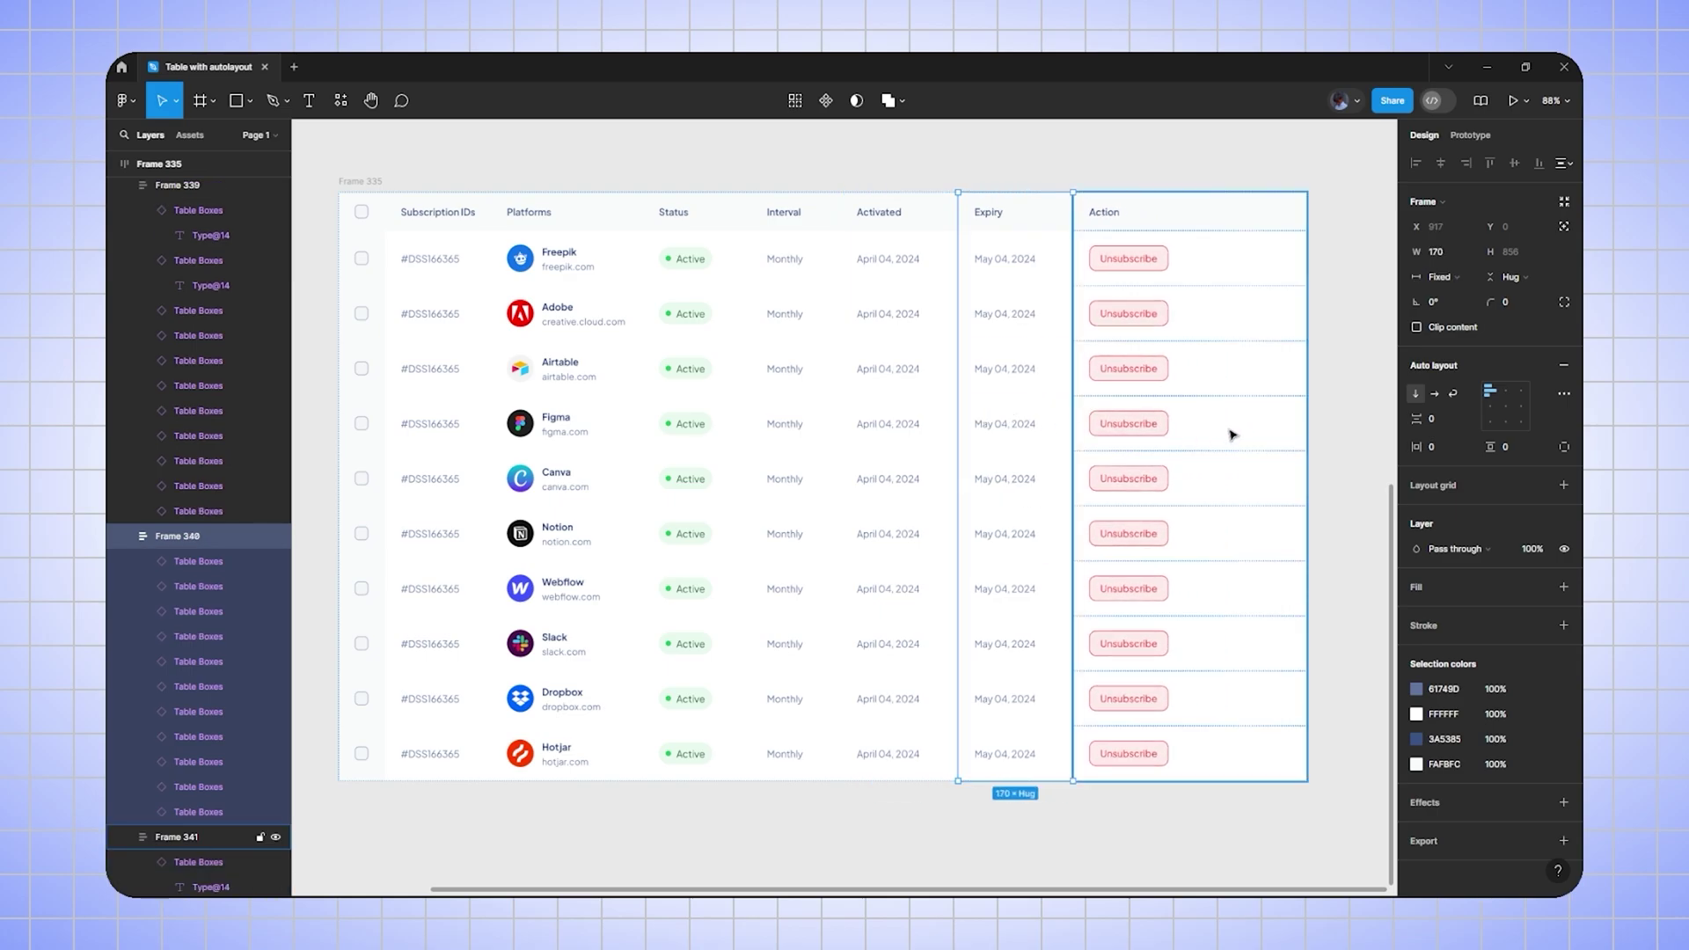
pyautogui.click(1253, 361)
pyautogui.moveTo(1298, 340); pyautogui.dragTo(1200, 333)
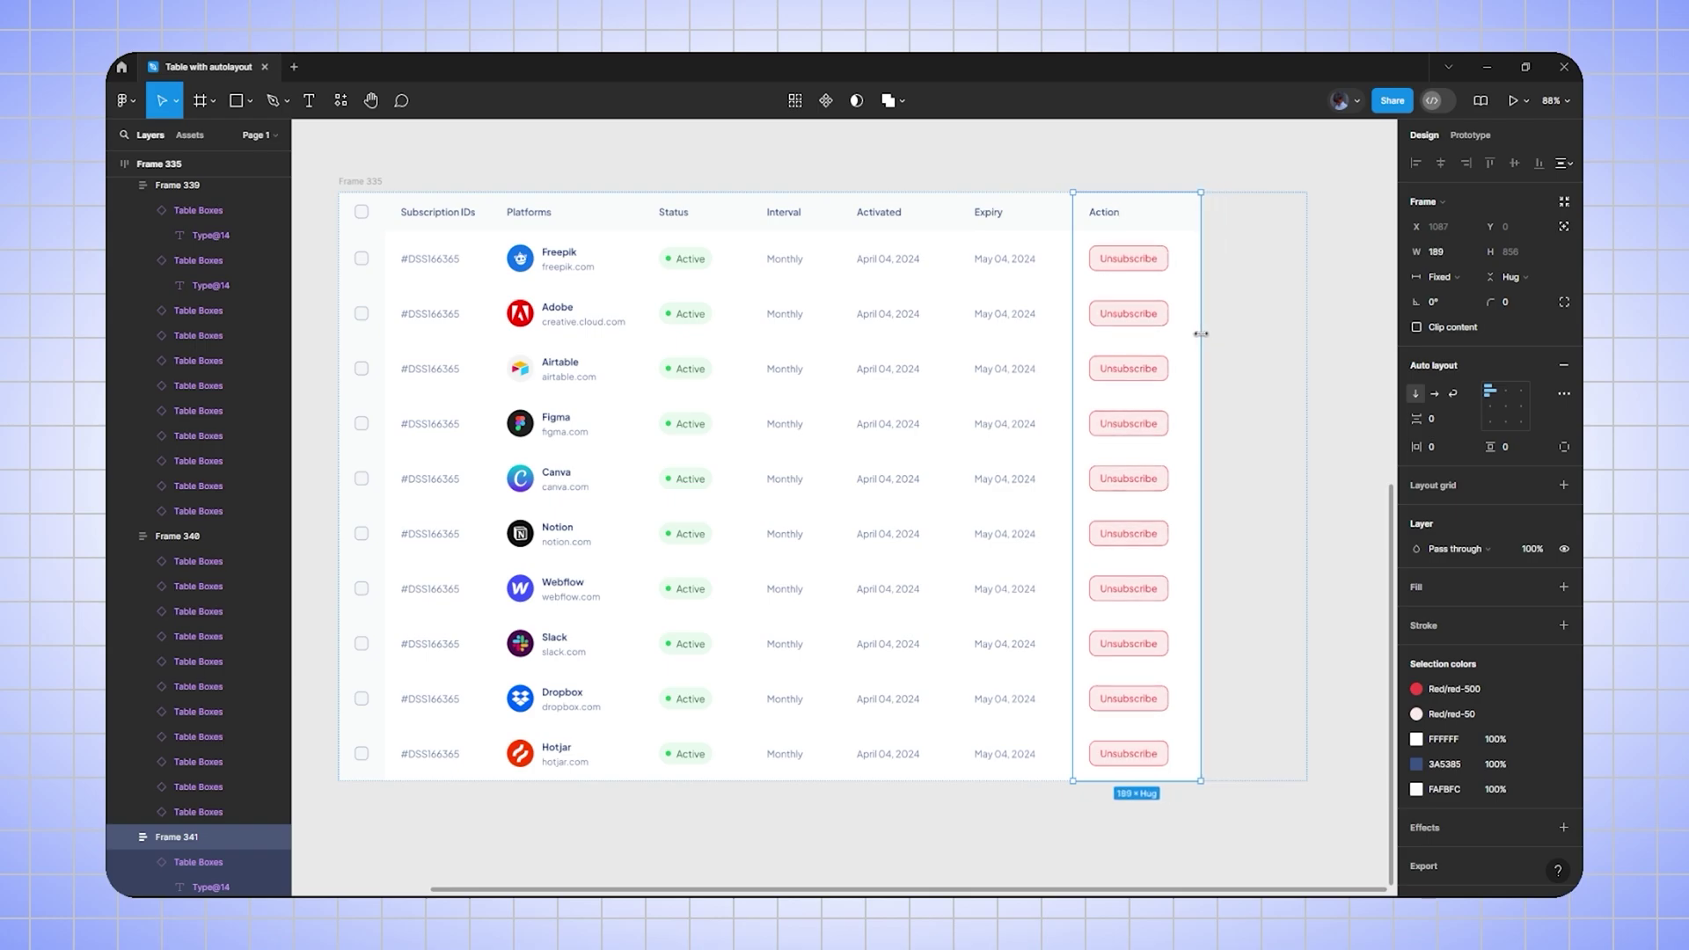
# - Narrow the whole table frame to 1257 wide
pyautogui.click(359, 181)
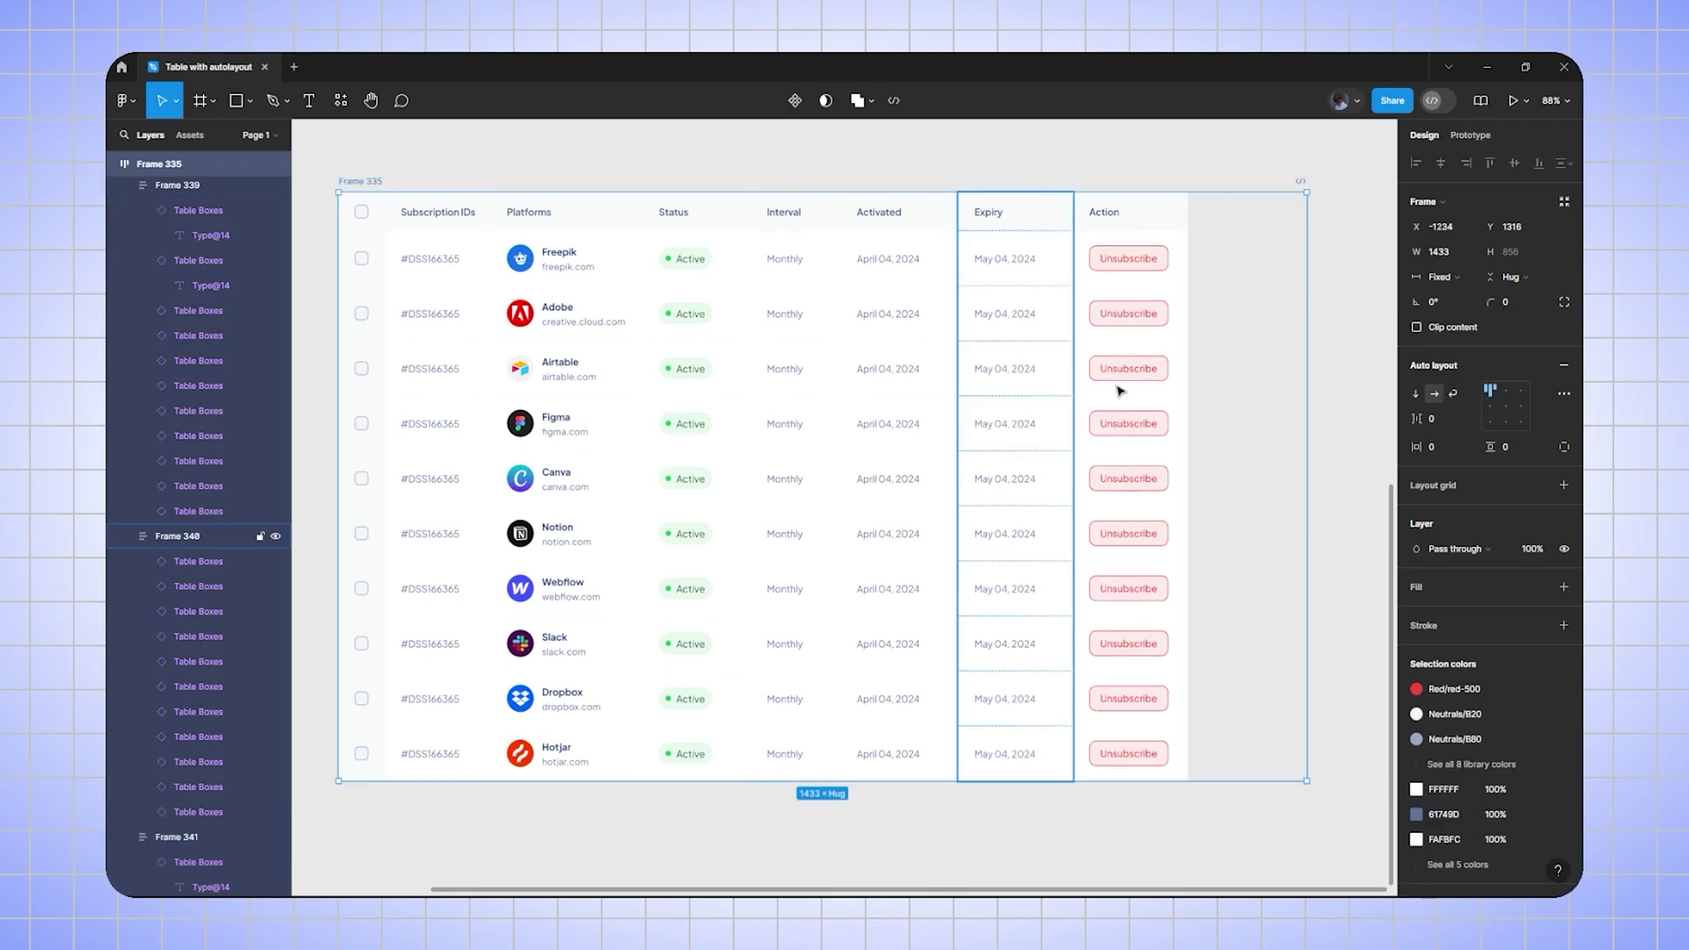
pyautogui.moveTo(1307, 401); pyautogui.dragTo(1191, 396)
pyautogui.click(1251, 399)
pyautogui.scroll(3, 905, 425)
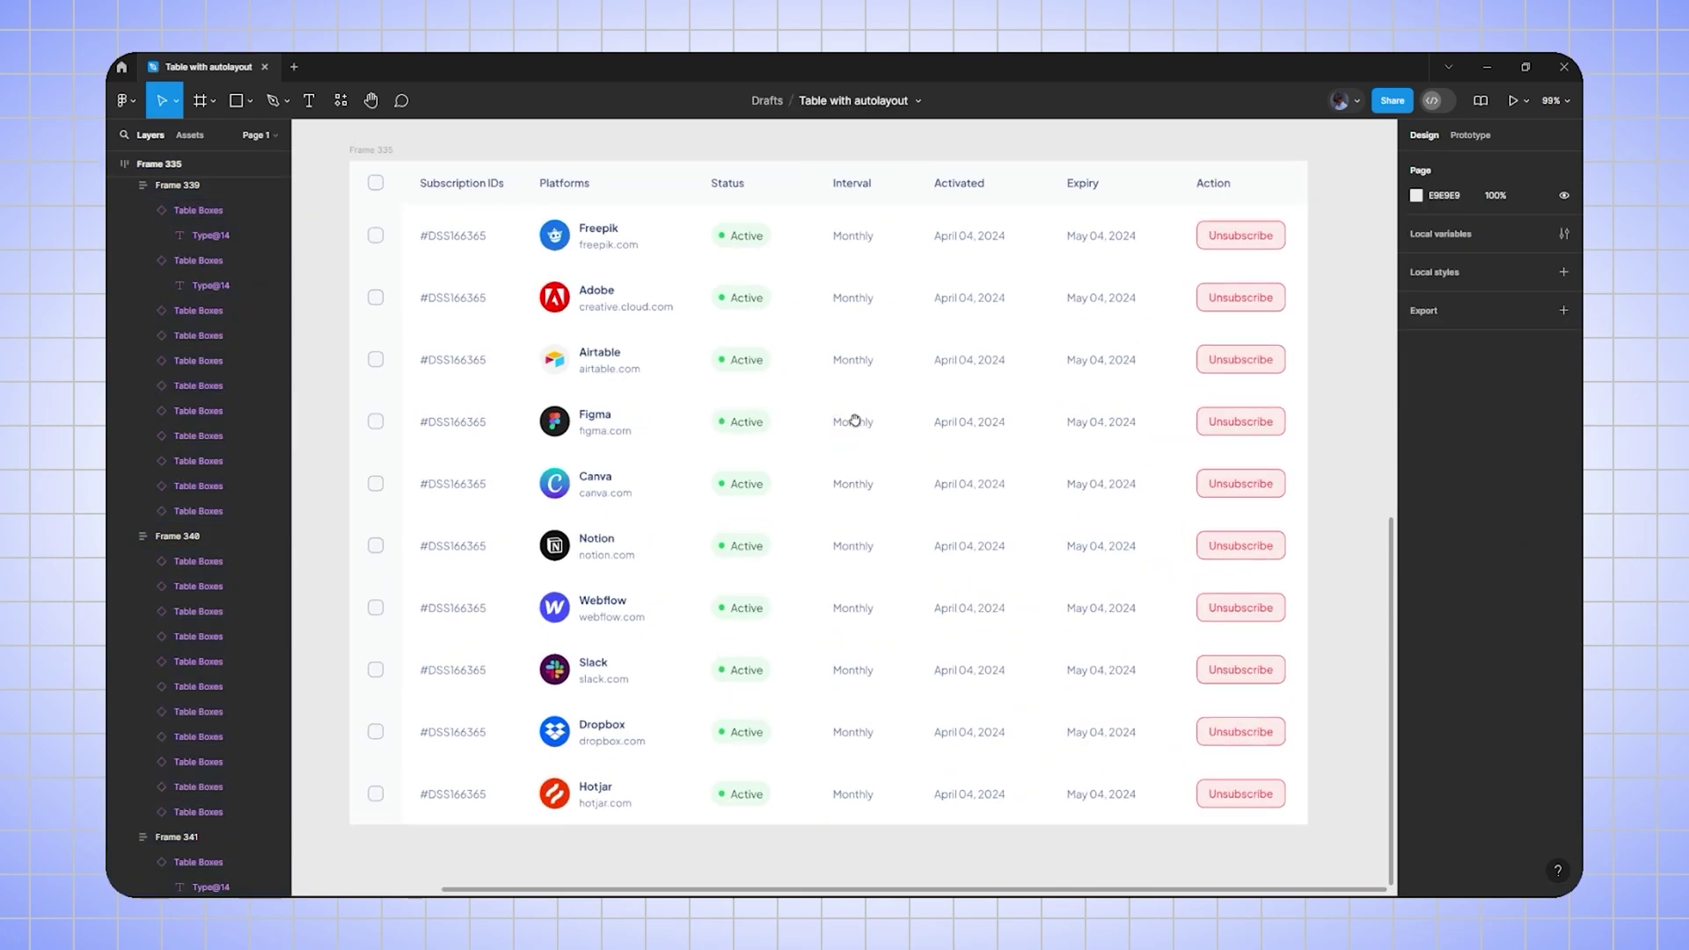
# - Set the Interval cells to Yearly, Yearly, 6 months, Yearly, 6 months, 6 months
pyautogui.scroll(1, 866, 440)
pyautogui.click(864, 426)
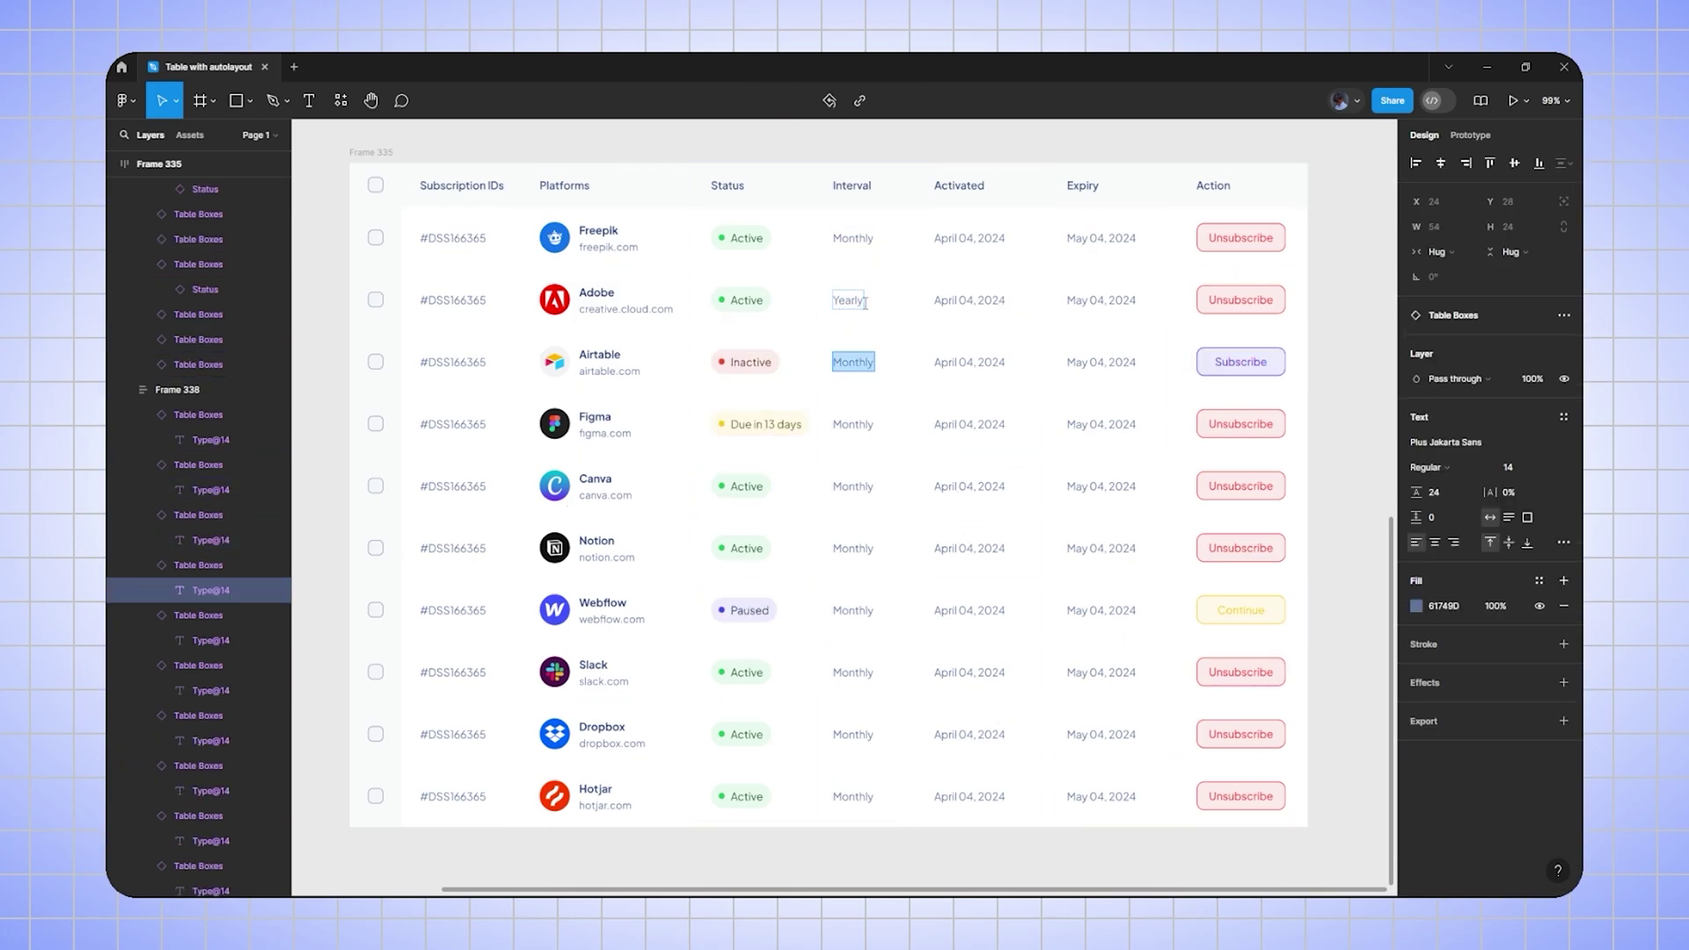
pyautogui.write('Year')
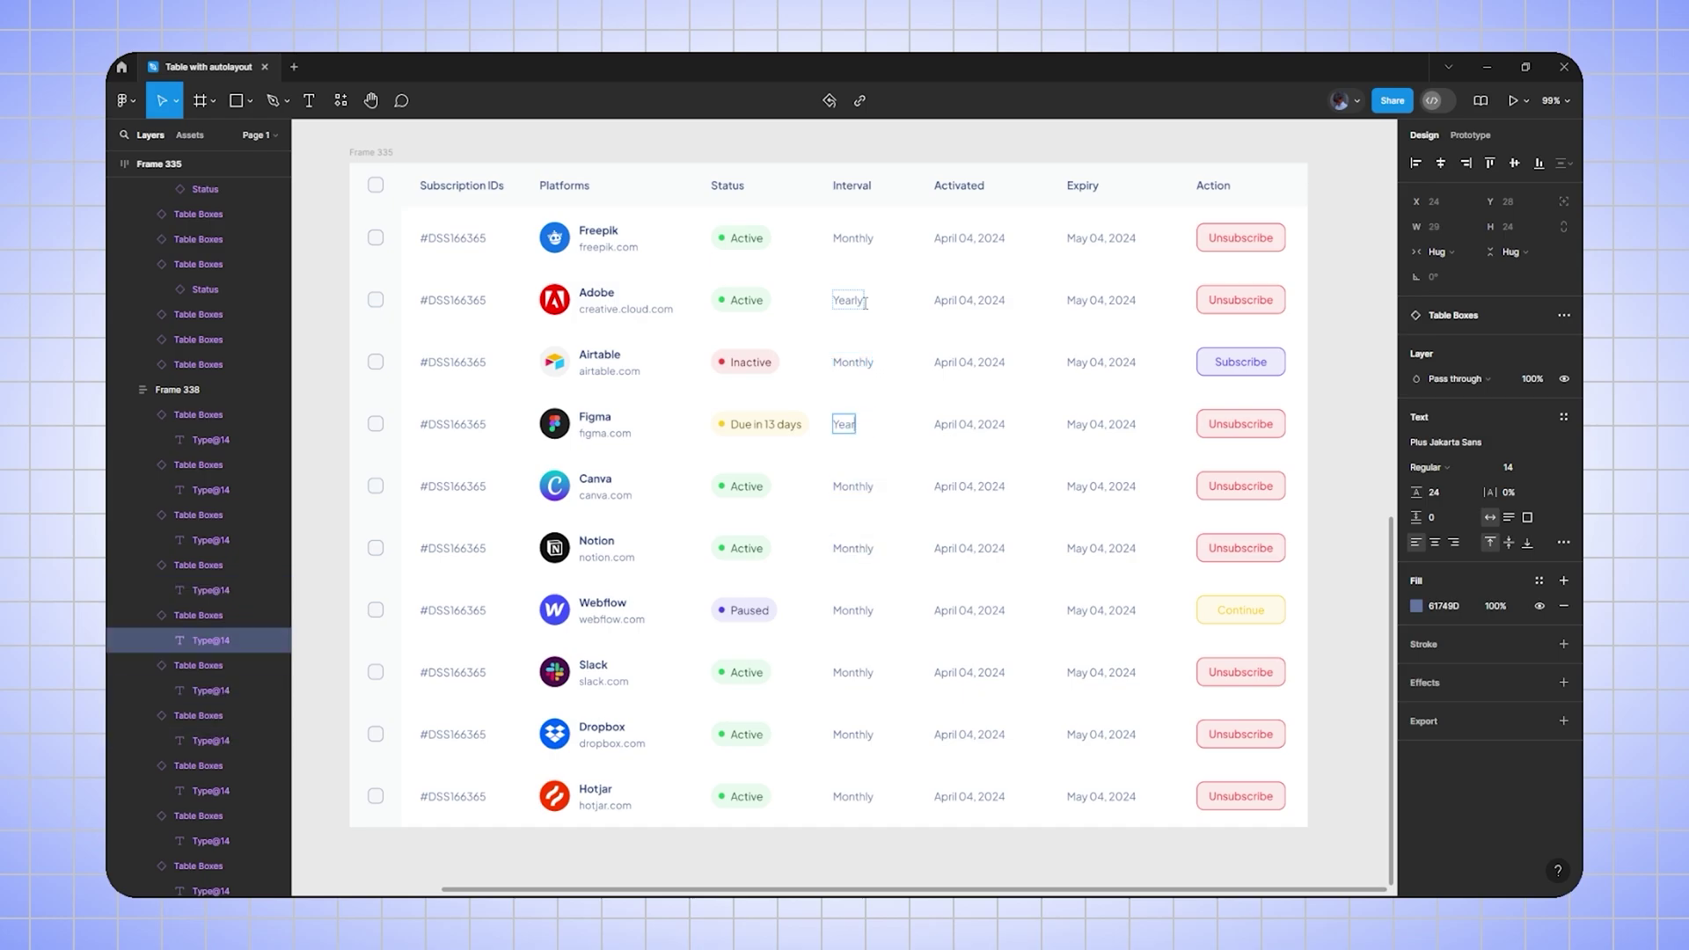
pyautogui.write('lyYearly6 monthsYearly6 months6 months')
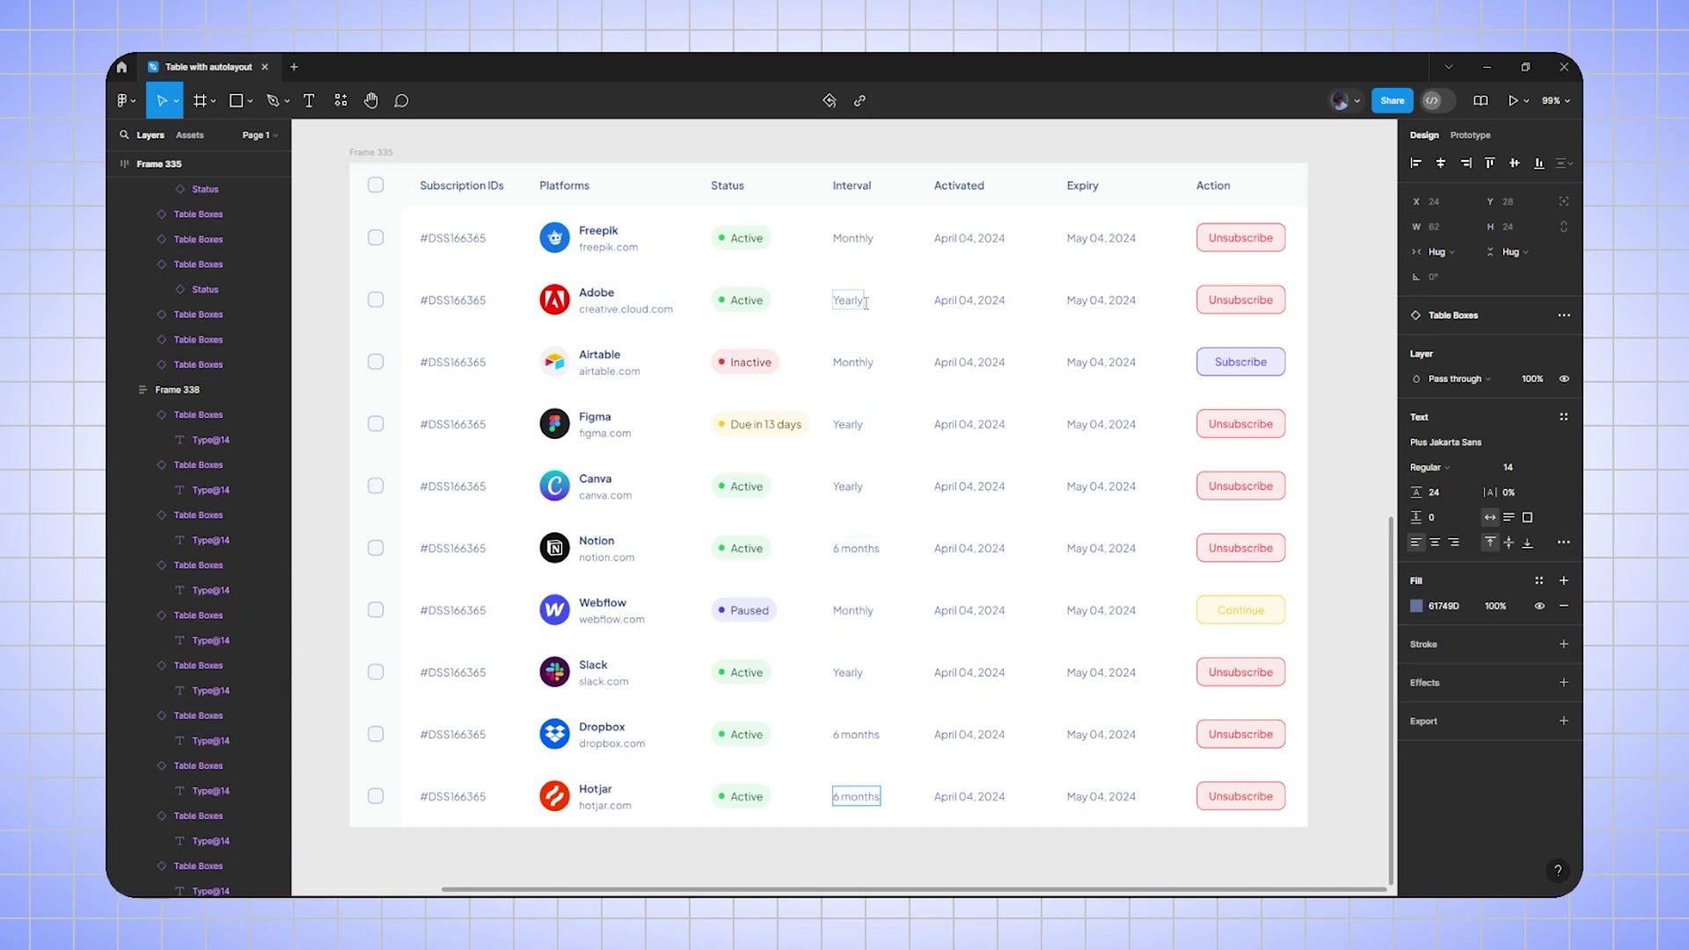
# - Set Adobe's Activated date to November 16, 2023 and start editing its expiry
pyautogui.doubleClick(968, 300)
pyautogui.write('November 16, 2023')
pyautogui.doubleClick(1104, 300)
# - Set dates: Adobe expiry November 16, 2024; Airtable March 03, 2024; Figma and Canva 2023–2024
pyautogui.write('November 16, 202')
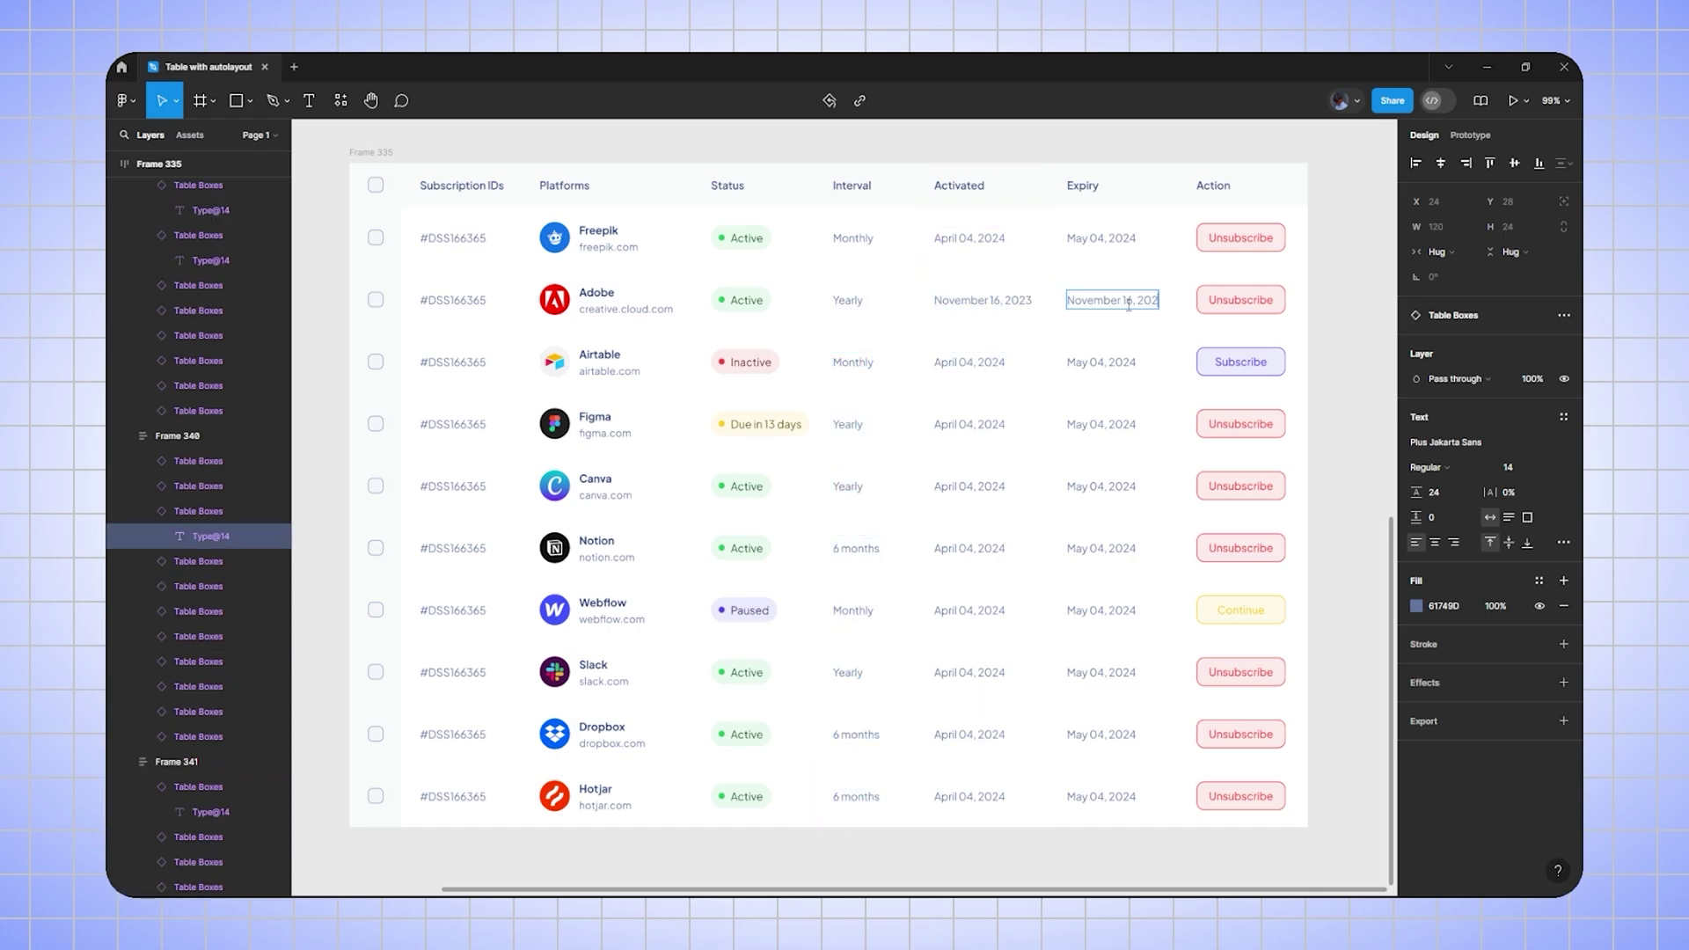
pyautogui.write('4')
pyautogui.doubleClick(988, 374)
pyautogui.write('March 03, 2024')
pyautogui.doubleClick(1086, 361)
pyautogui.write('Apr')
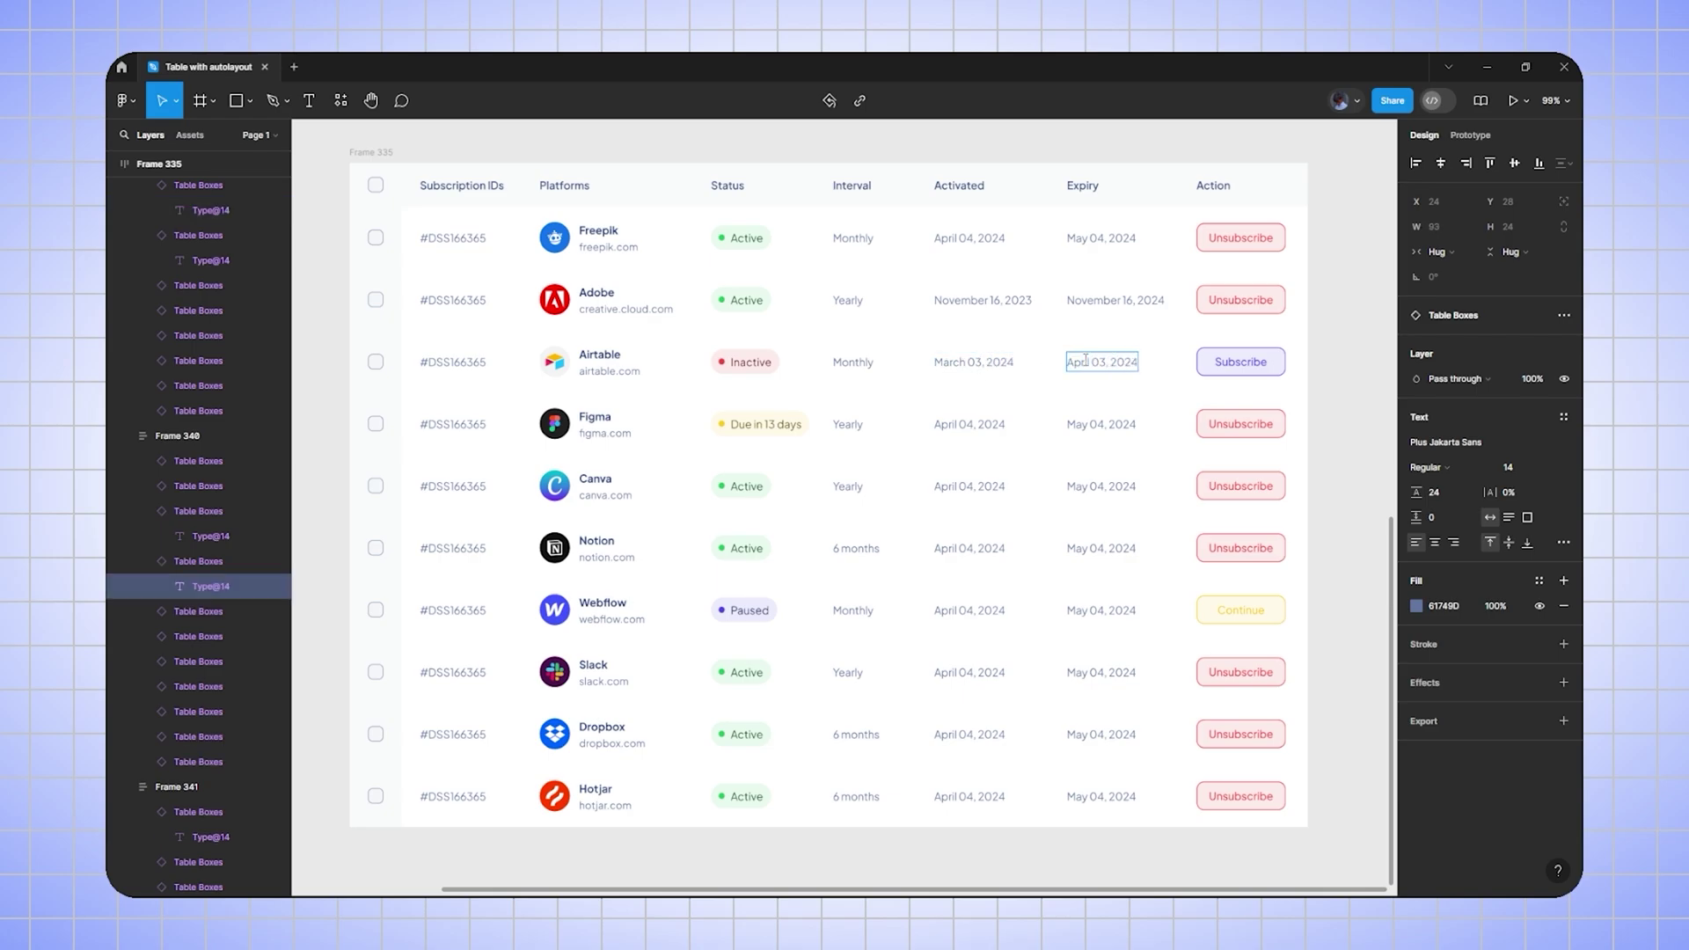
pyautogui.doubleClick(977, 425)
pyautogui.write('May 12, 2023')
pyautogui.doubleClick(1073, 425)
pyautogui.write('May 12,')
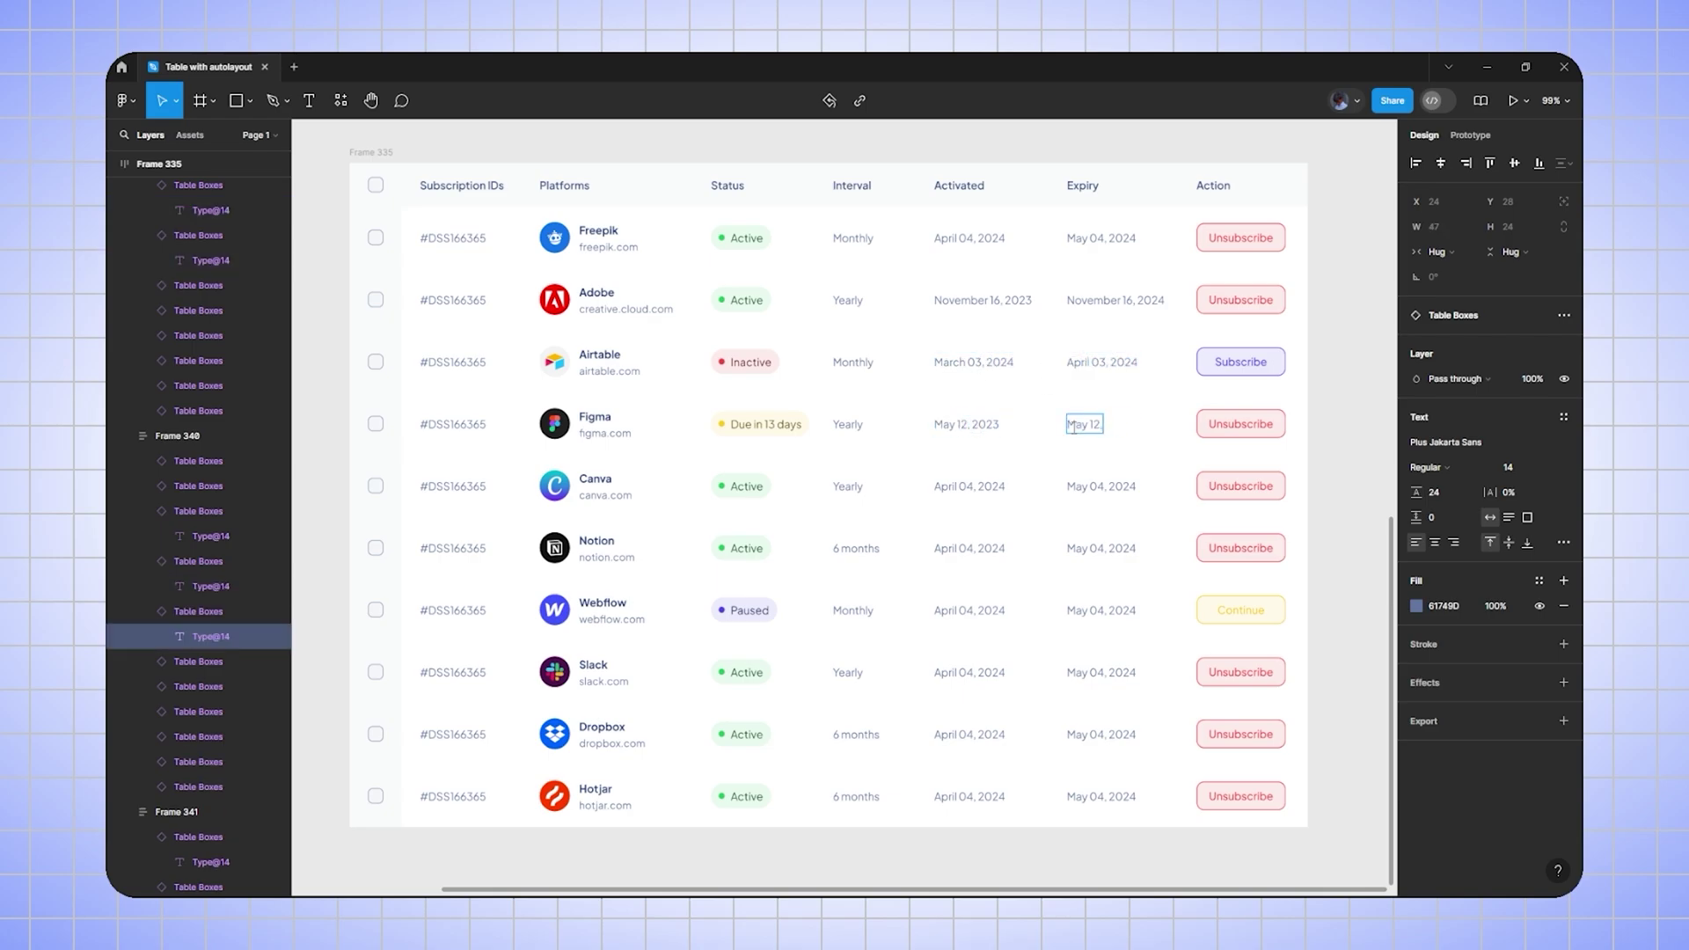
pyautogui.write(' 2024')
pyautogui.doubleClick(995, 486)
pyautogui.write('January 22, 2023')
pyautogui.doubleClick(1099, 486)
pyautogui.write('January 22, 2024')
# - Set Notion, Webflow, Slack, Dropbox and Hotjar dates, with Webflow's expiry reading Subscription Paused
pyautogui.doubleClick(991, 547)
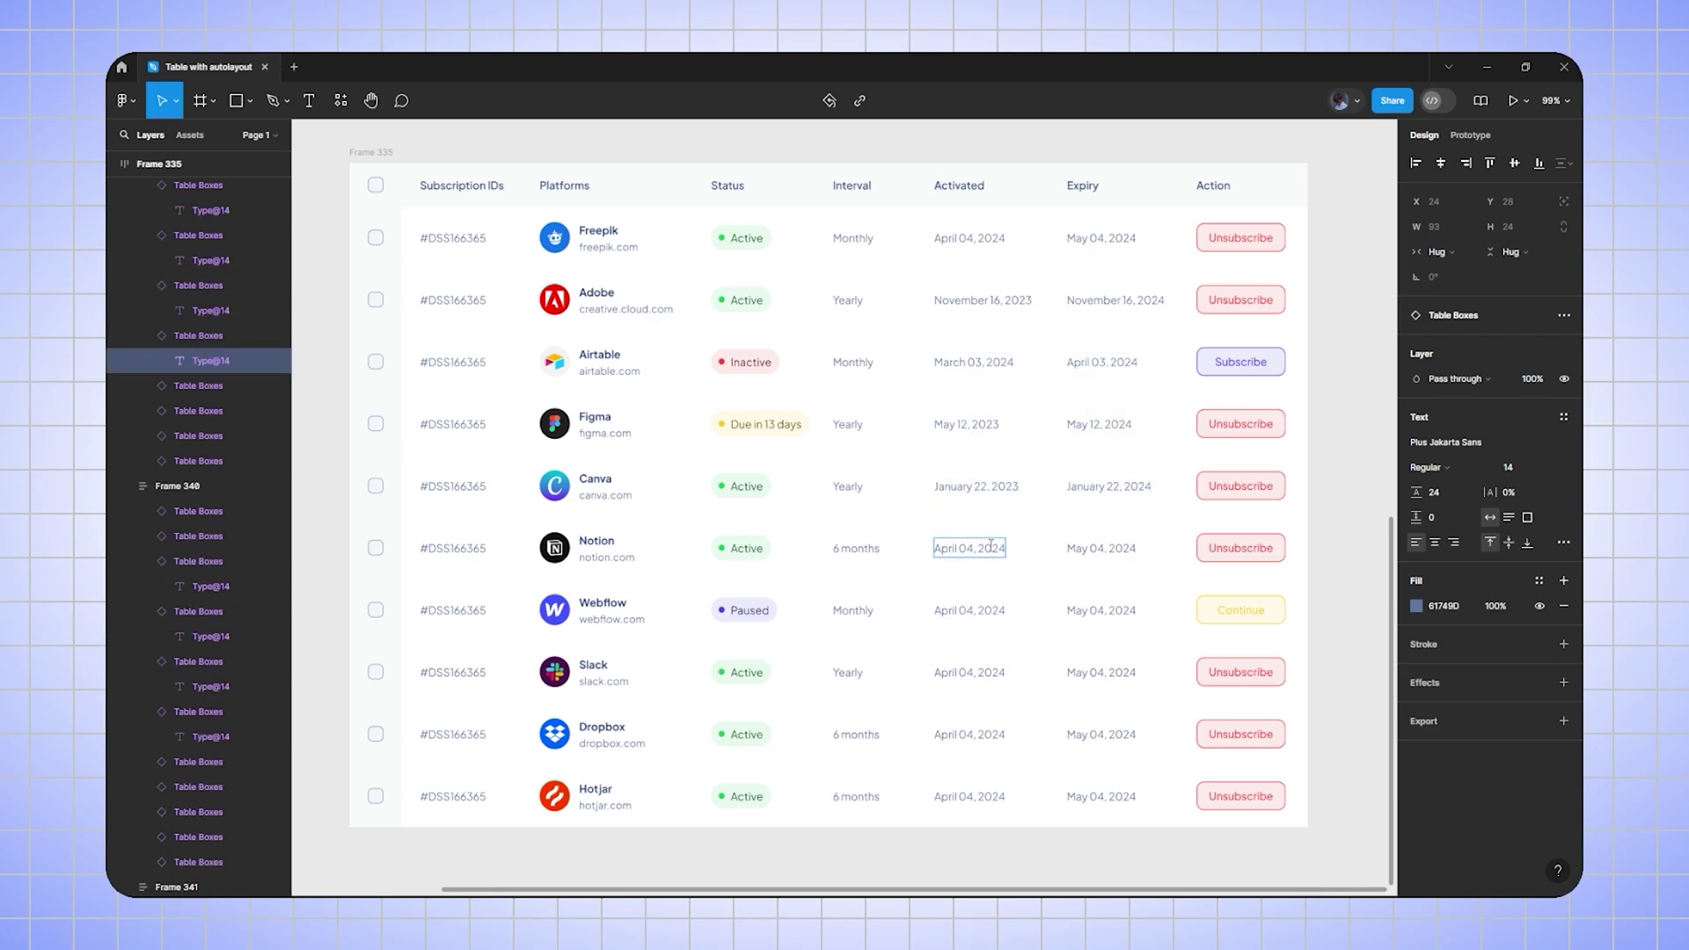
pyautogui.doubleClick(1100, 548)
pyautogui.write('November 29, 2024')
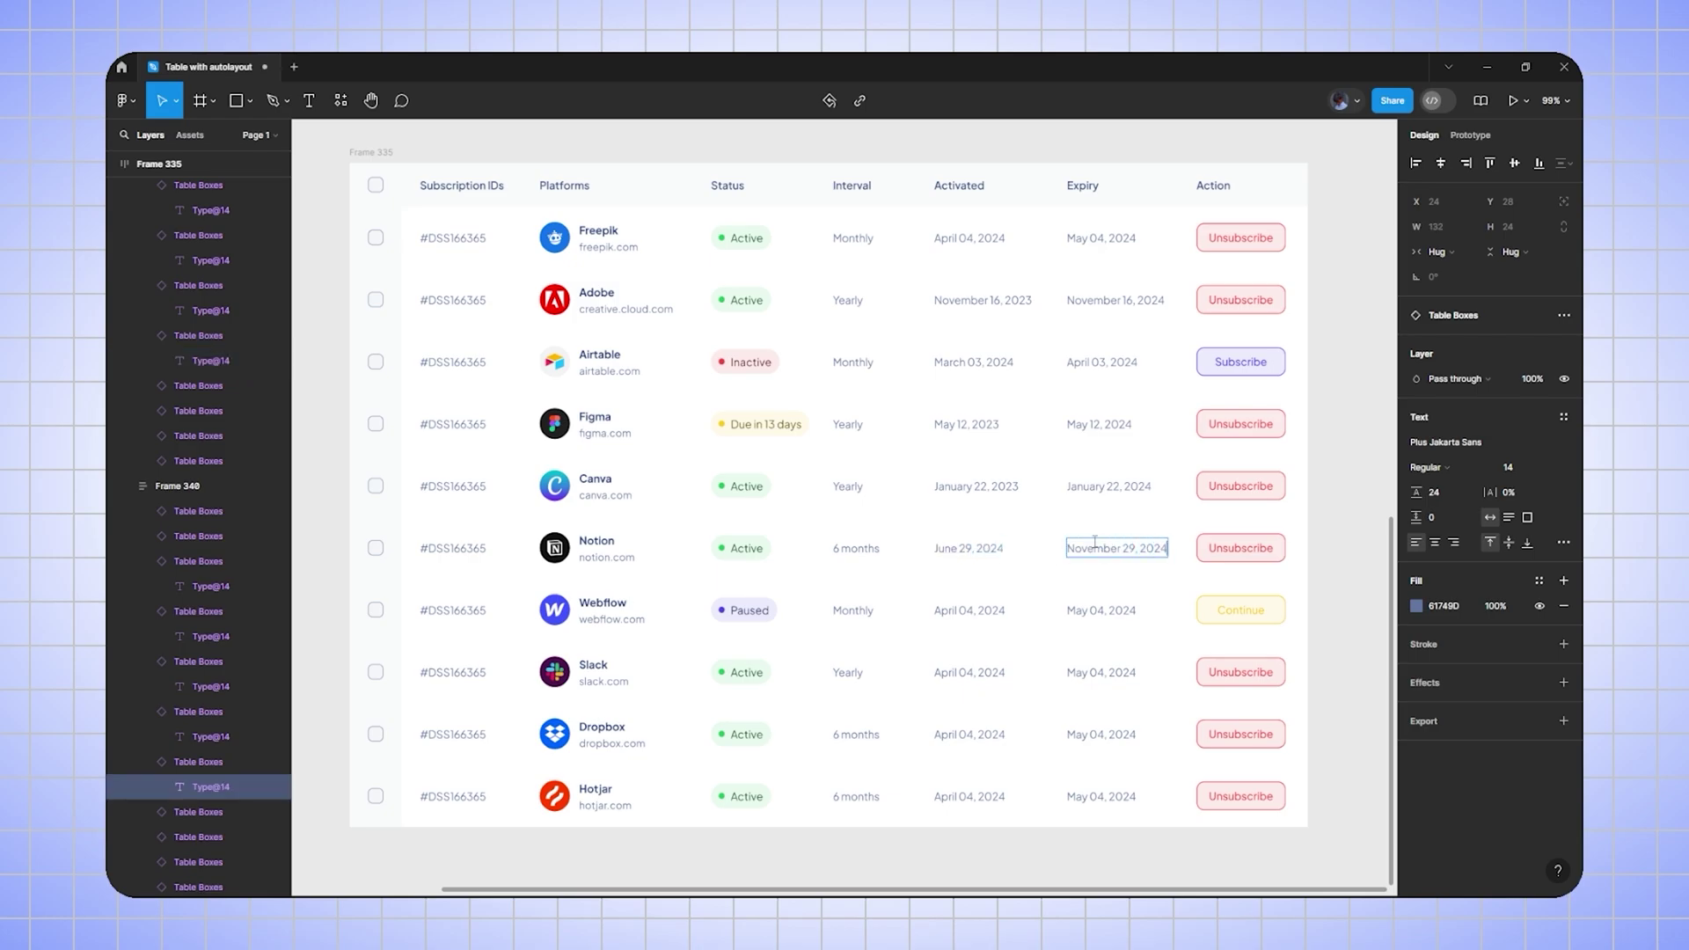
pyautogui.doubleClick(992, 611)
pyautogui.write('March 12, 2024')
pyautogui.doubleClick(1086, 615)
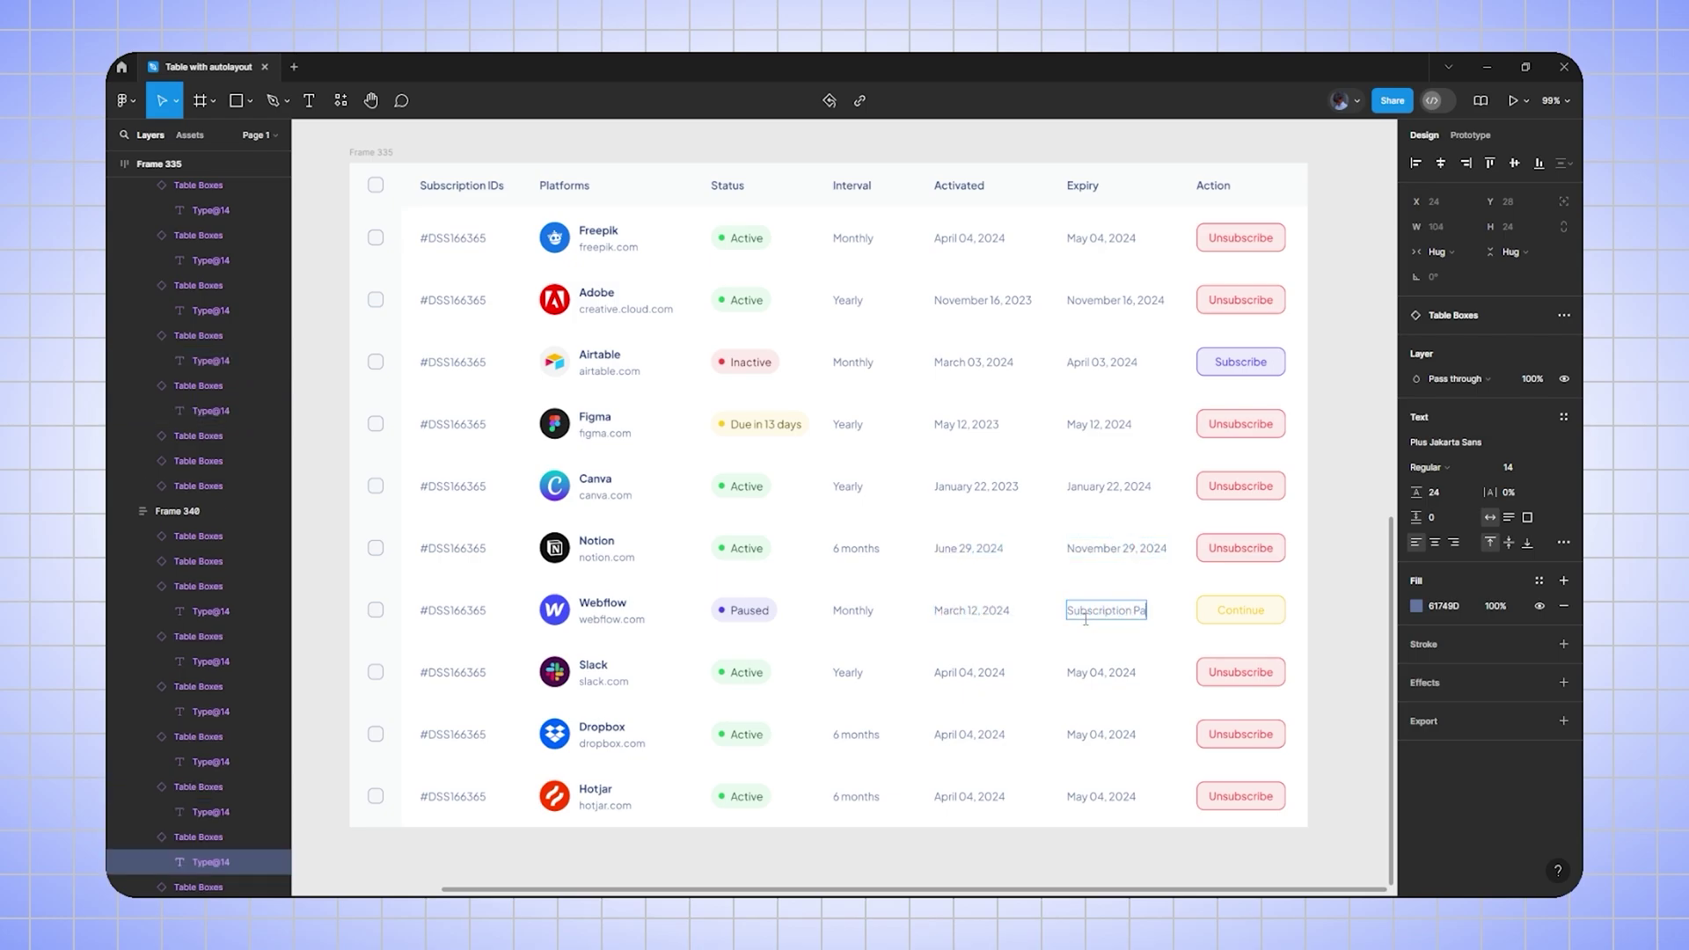
pyautogui.doubleClick(996, 668)
pyautogui.write('August 09, 2023')
pyautogui.doubleClick(1088, 673)
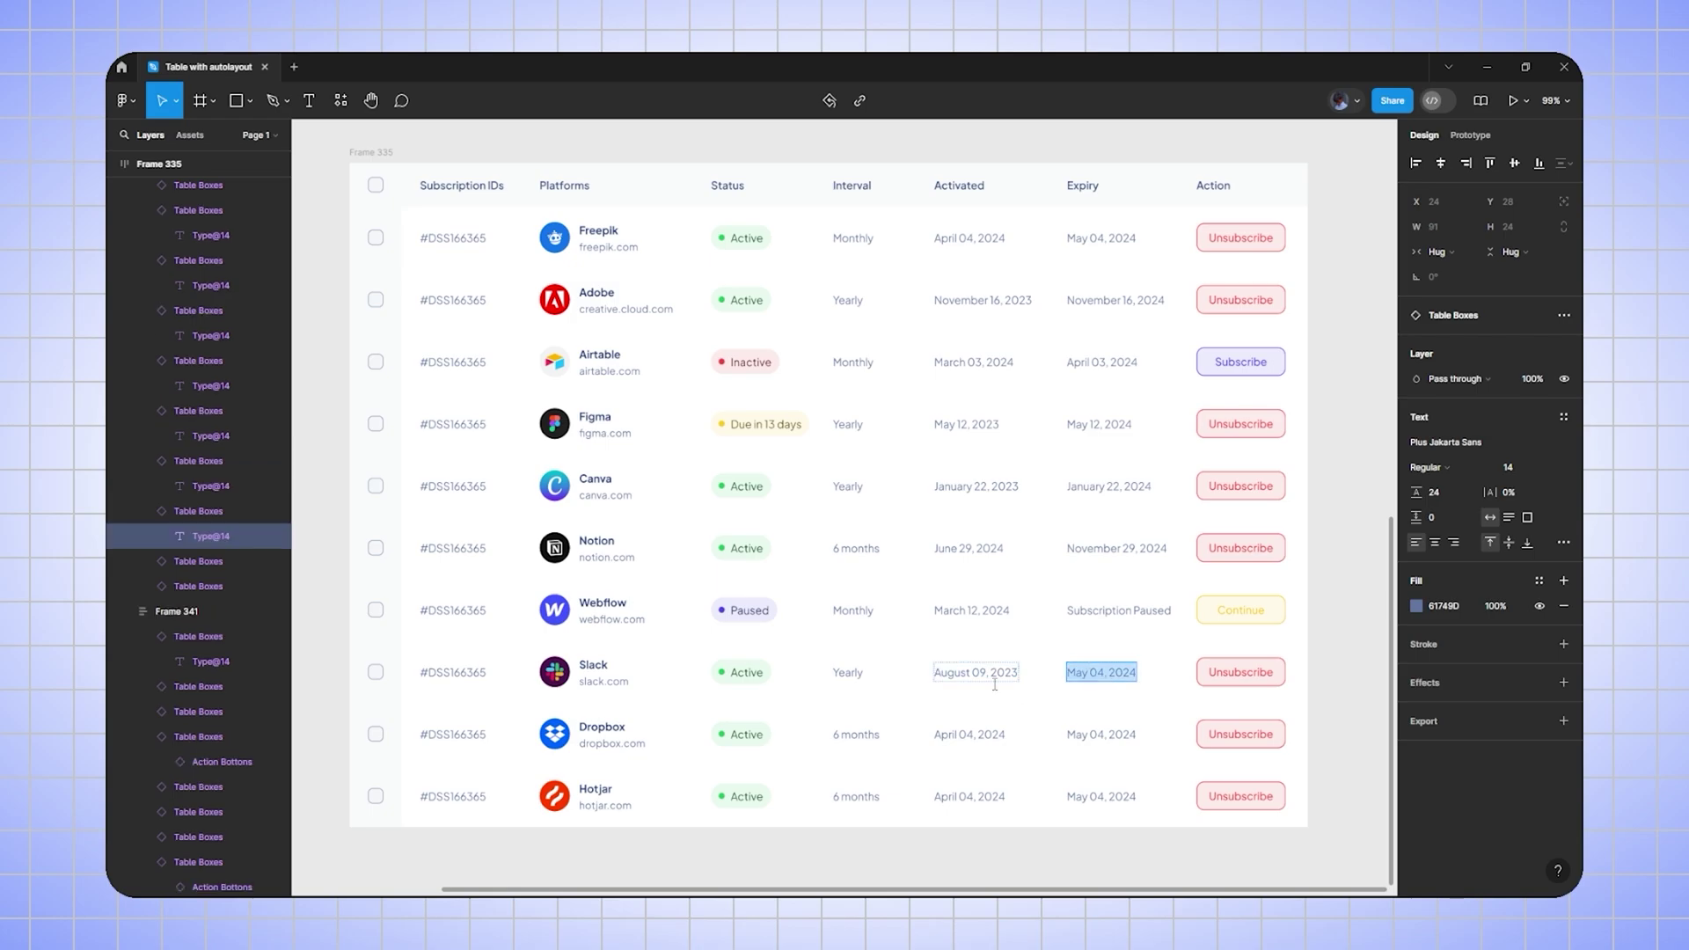
pyautogui.write('August 09, 2024')
pyautogui.doubleClick(977, 734)
pyautogui.write('October')
pyautogui.doubleClick(1110, 735)
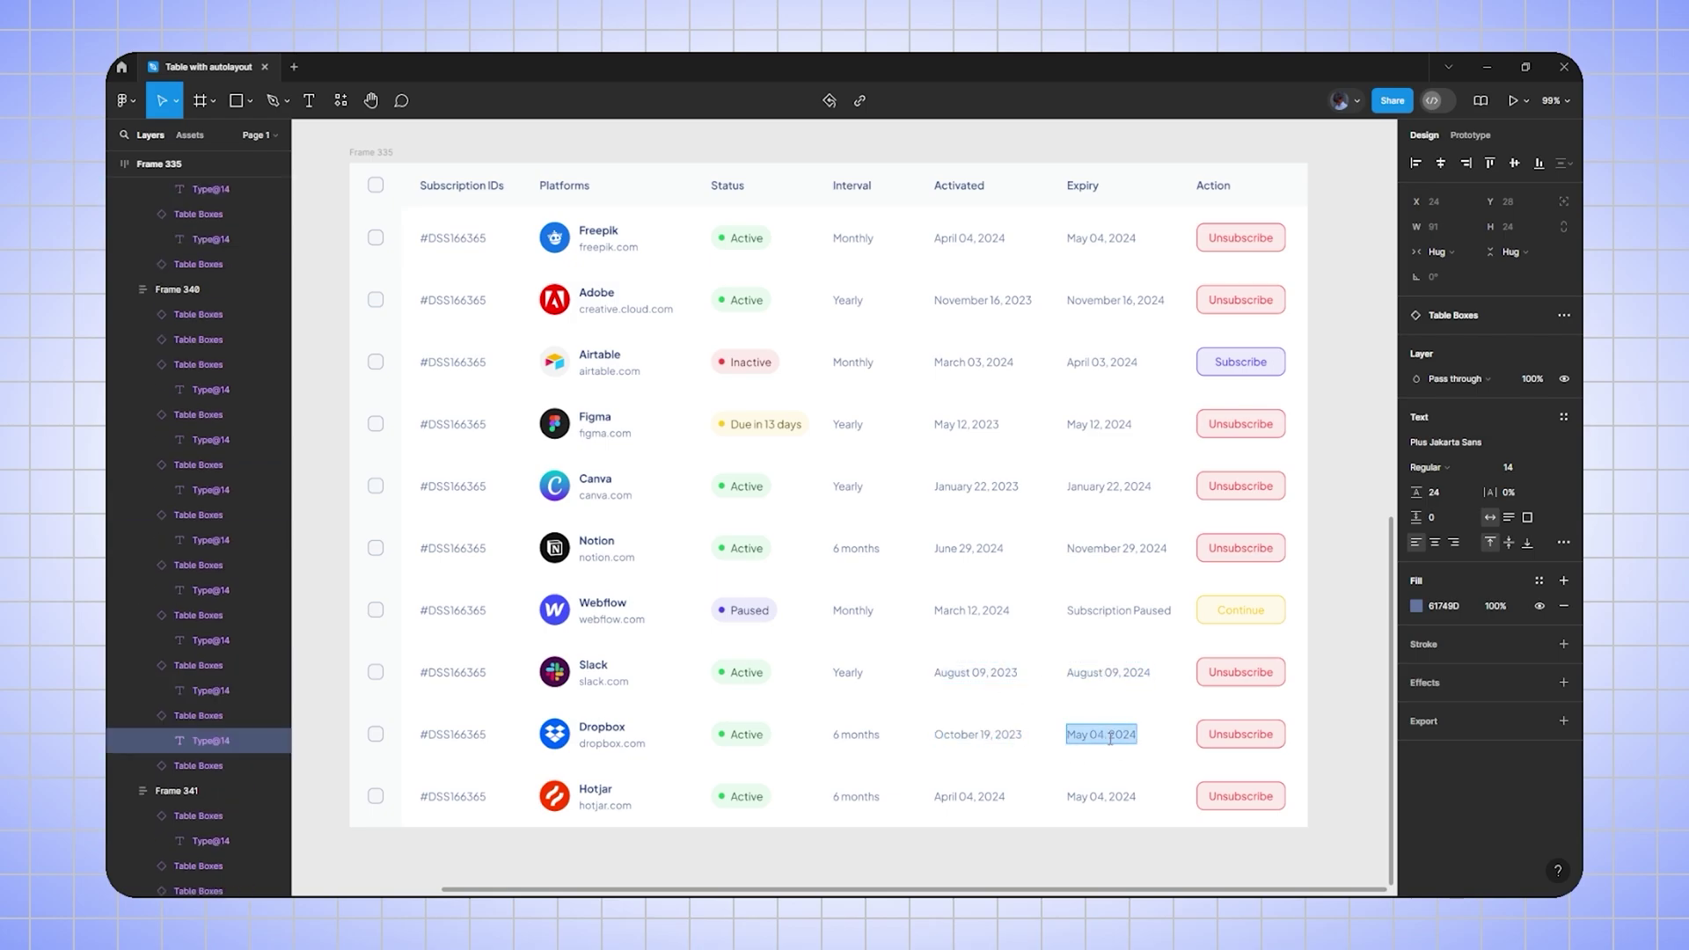
pyautogui.write('March')
pyautogui.doubleClick(975, 794)
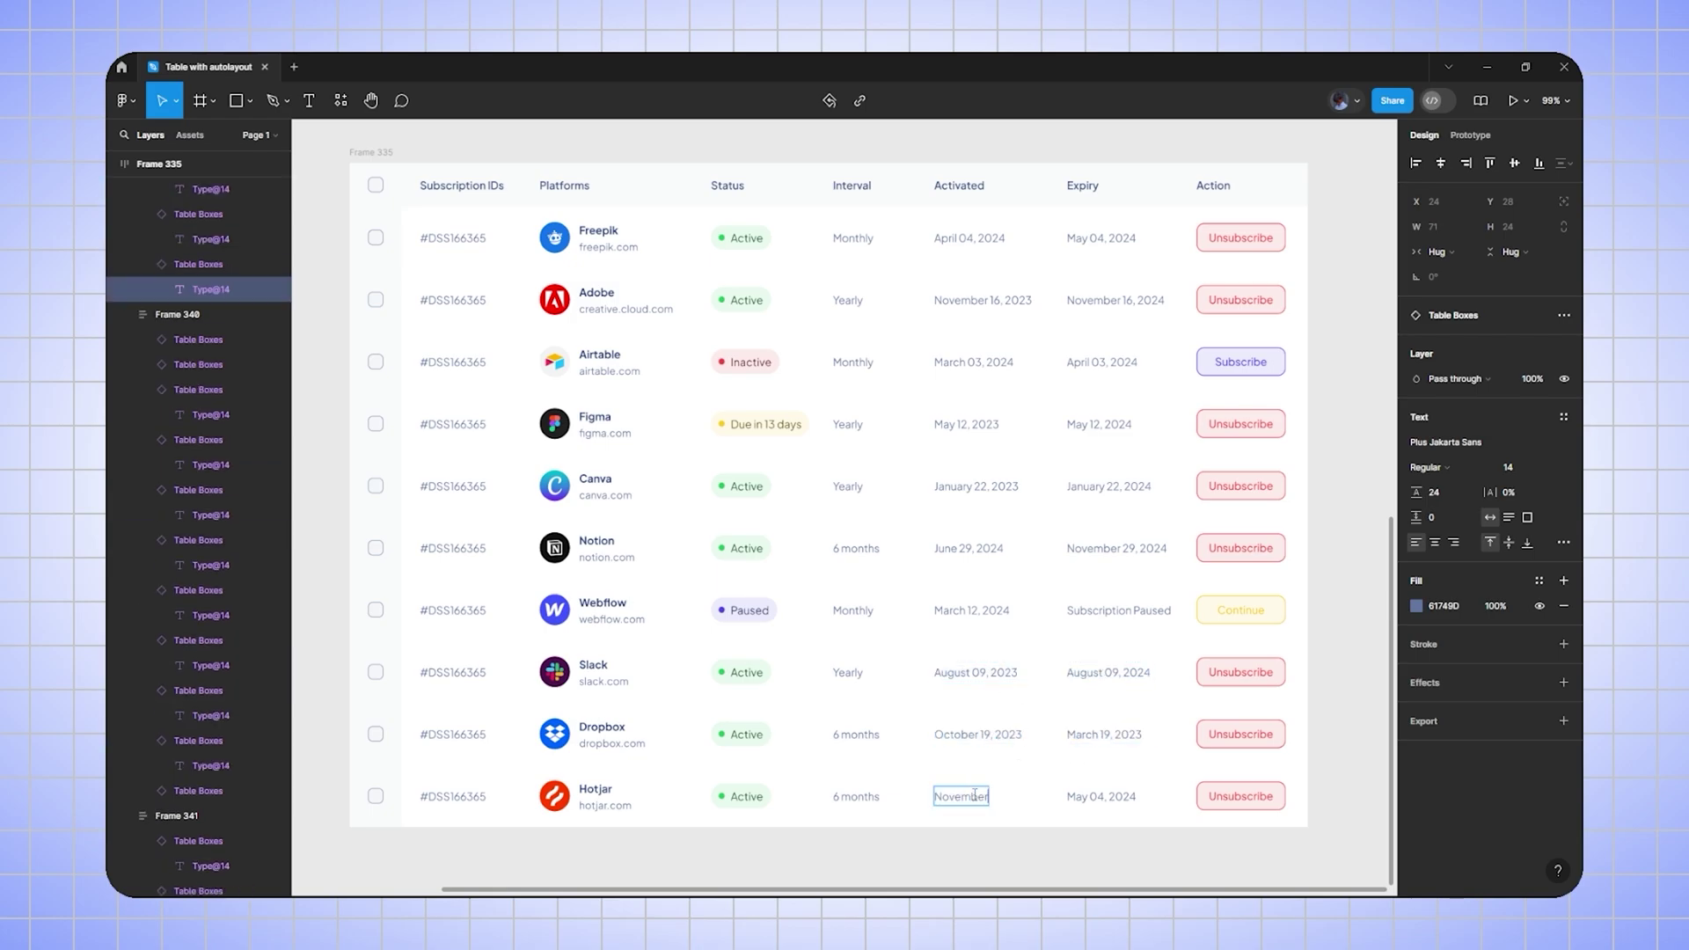
pyautogui.write('November 18, 2023')
pyautogui.doubleClick(1089, 796)
pyautogui.write('Novem')
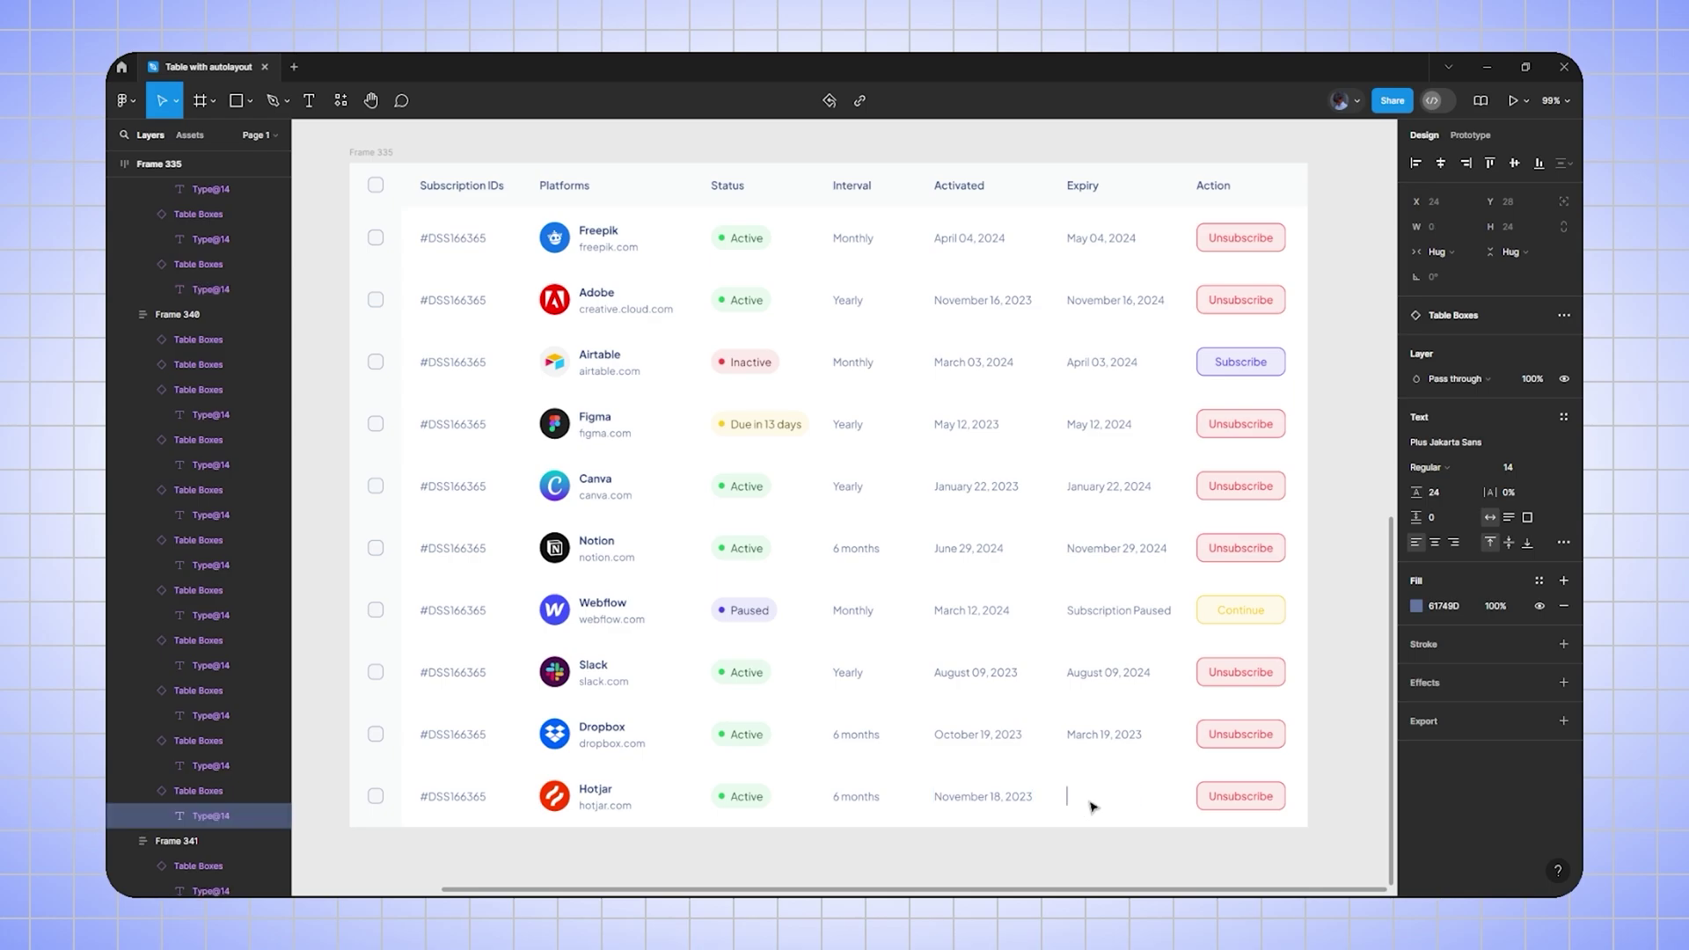
# - Enter a unique subscription ID for each row from Airtable down to Hotjar
pyautogui.doubleClick(433, 305)
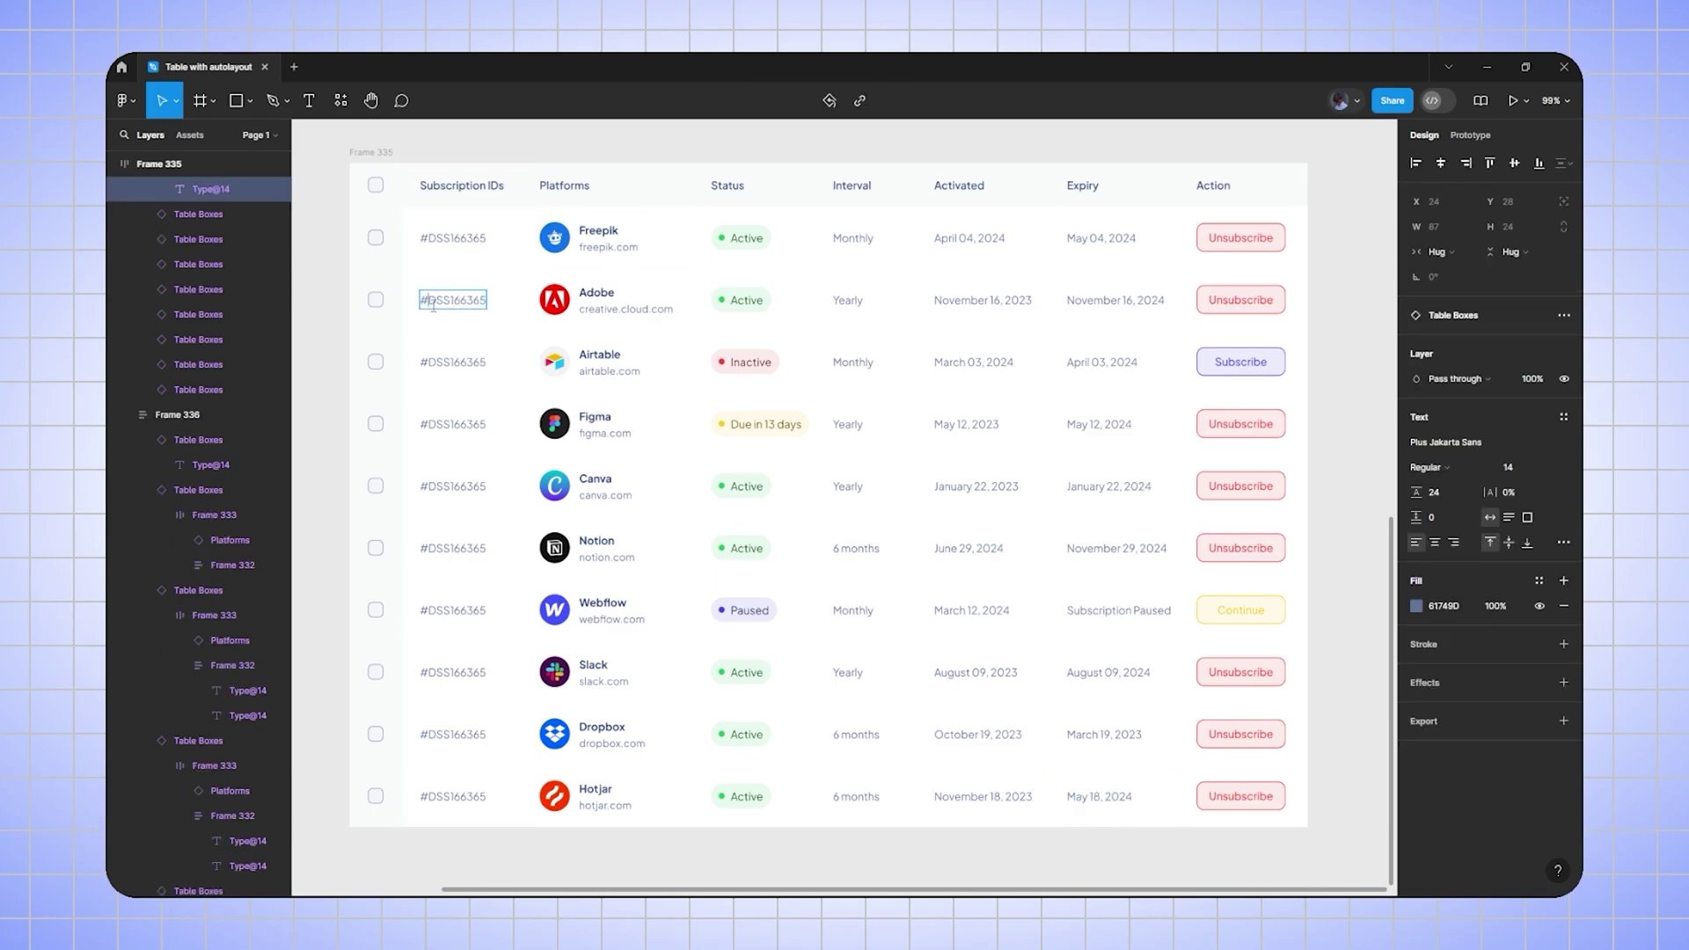
pyautogui.doubleClick(433, 361)
pyautogui.write('#DGHG6543')
pyautogui.doubleClick(453, 424)
pyautogui.write('#GHFG5345')
pyautogui.doubleClick(447, 485)
pyautogui.write('#RWQE54')
pyautogui.doubleClick(428, 610)
pyautogui.write('#STGB452')
pyautogui.doubleClick(480, 672)
pyautogui.write('#DV453FC')
pyautogui.doubleClick(479, 734)
pyautogui.write('#DVD453')
pyautogui.doubleClick(480, 796)
pyautogui.write('#SFDB5472')
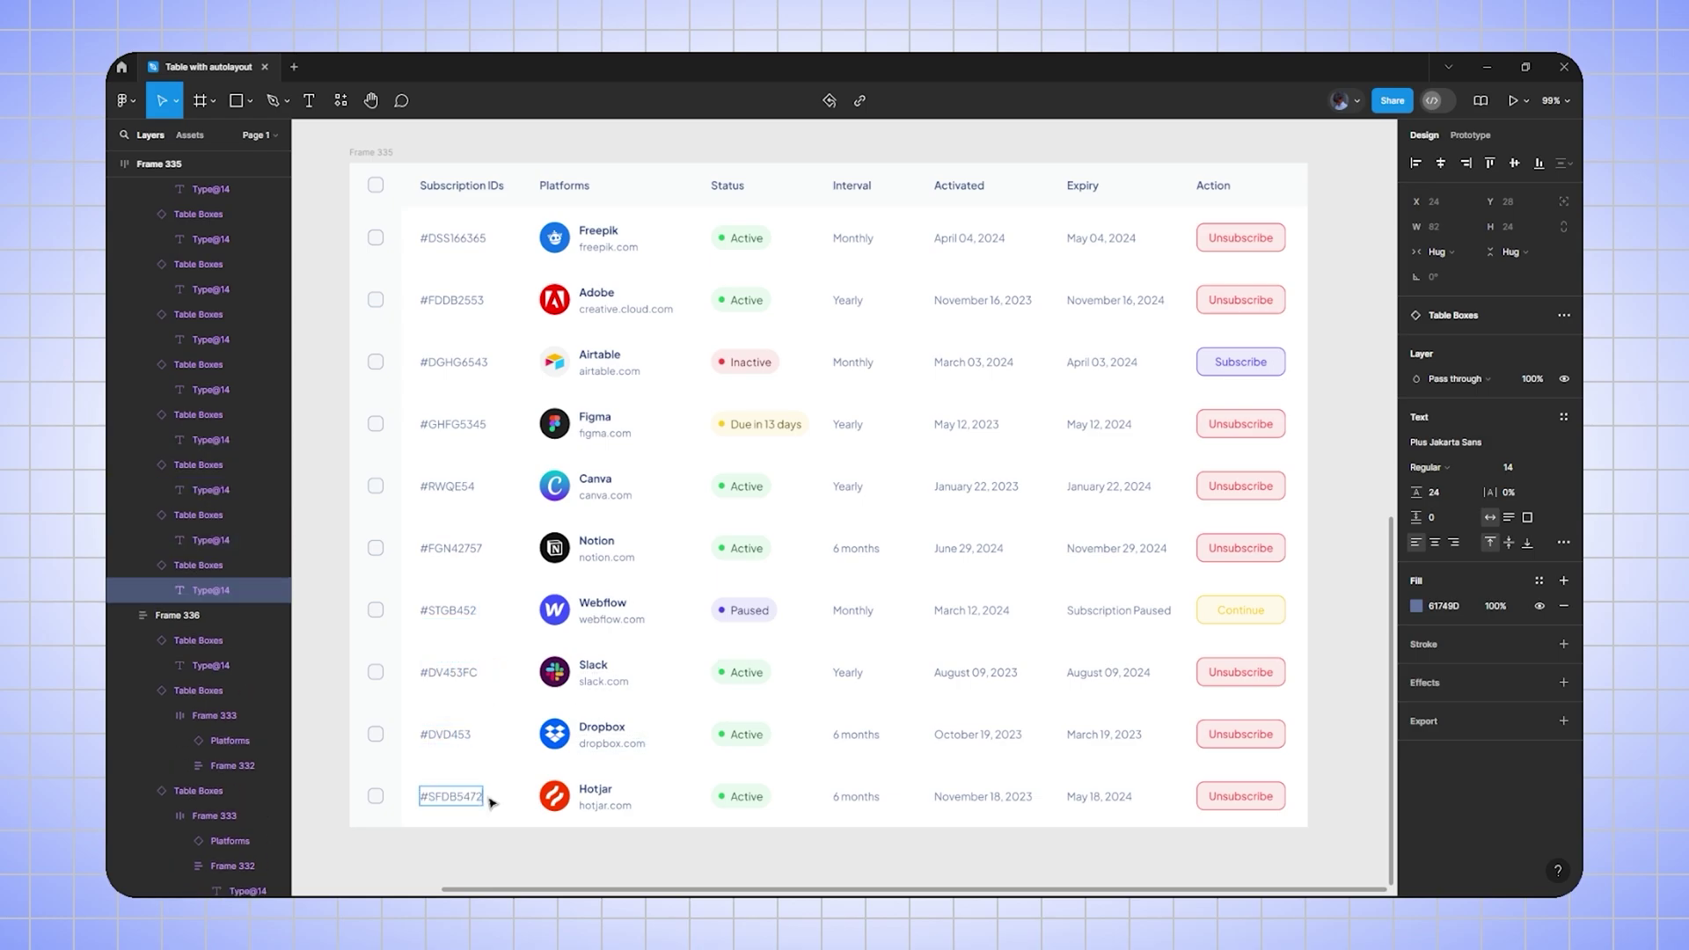
pyautogui.click(823, 853)
pyautogui.scroll(1, 822, 853)
# - Make a slight adjustment to the table frame's width at its right edge
pyautogui.scroll(1, 999, 596)
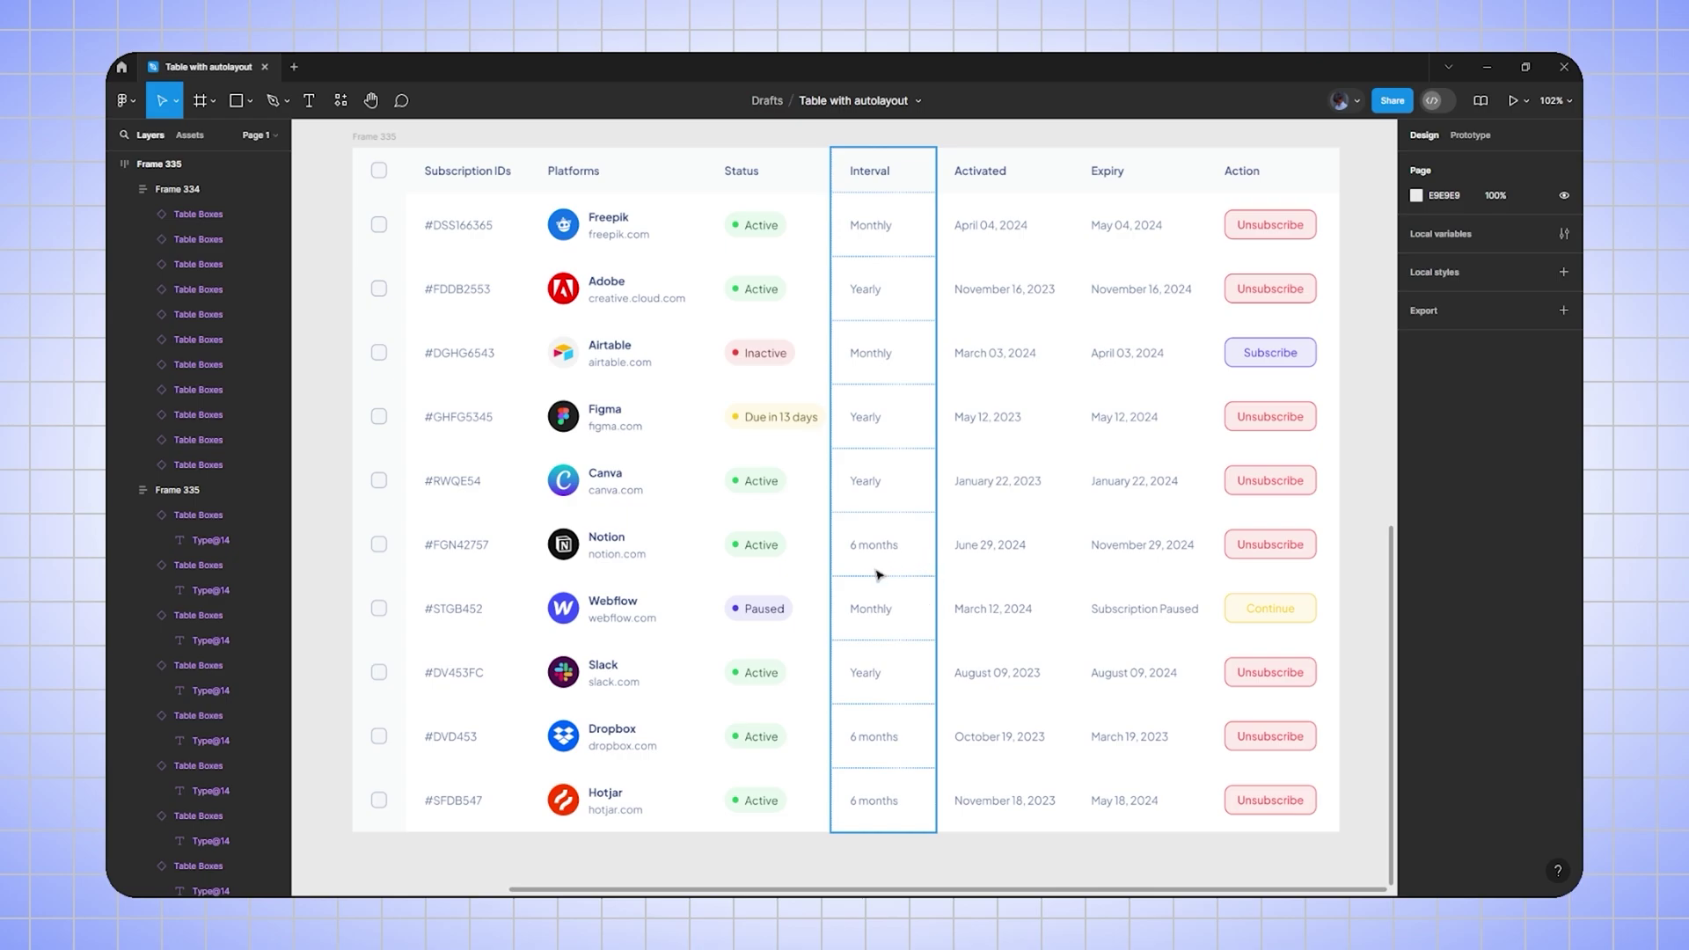
pyautogui.scroll(-1, 791, 532)
pyautogui.scroll(-1, 924, 466)
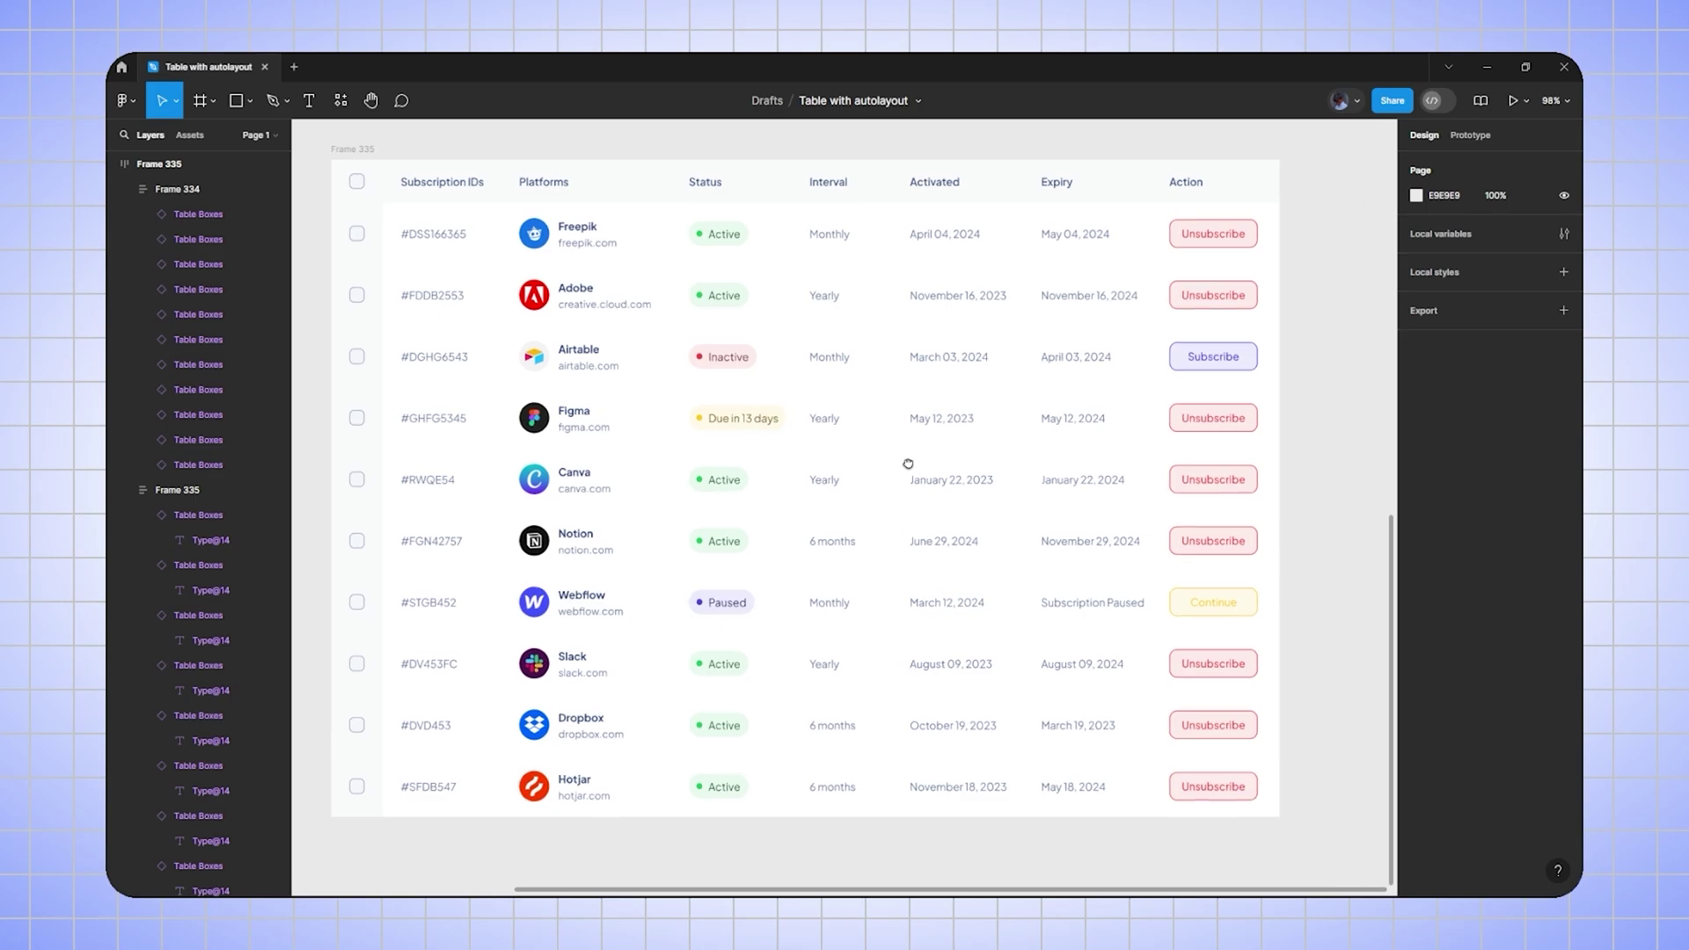
pyautogui.click(395, 176)
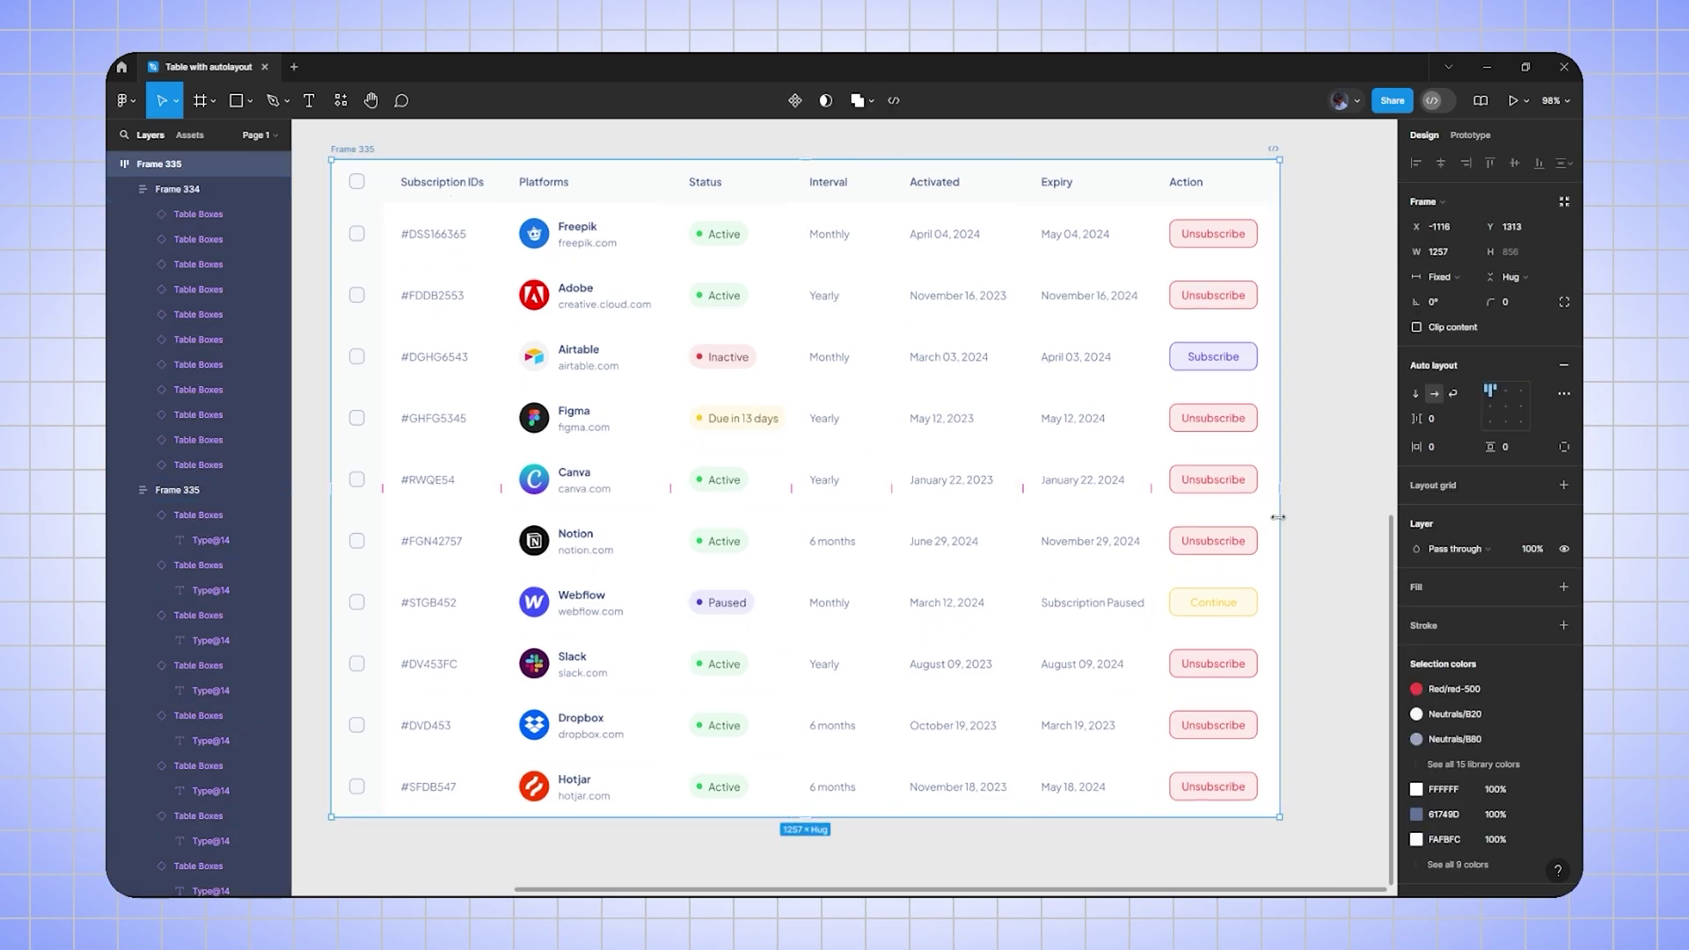
pyautogui.moveTo(1278, 518)
pyautogui.mouseDown()
pyautogui.moveTo(1332, 515)
pyautogui.moveTo(1141, 508)
pyautogui.moveTo(1275, 511)
pyautogui.mouseUp()
pyautogui.click(1312, 496)
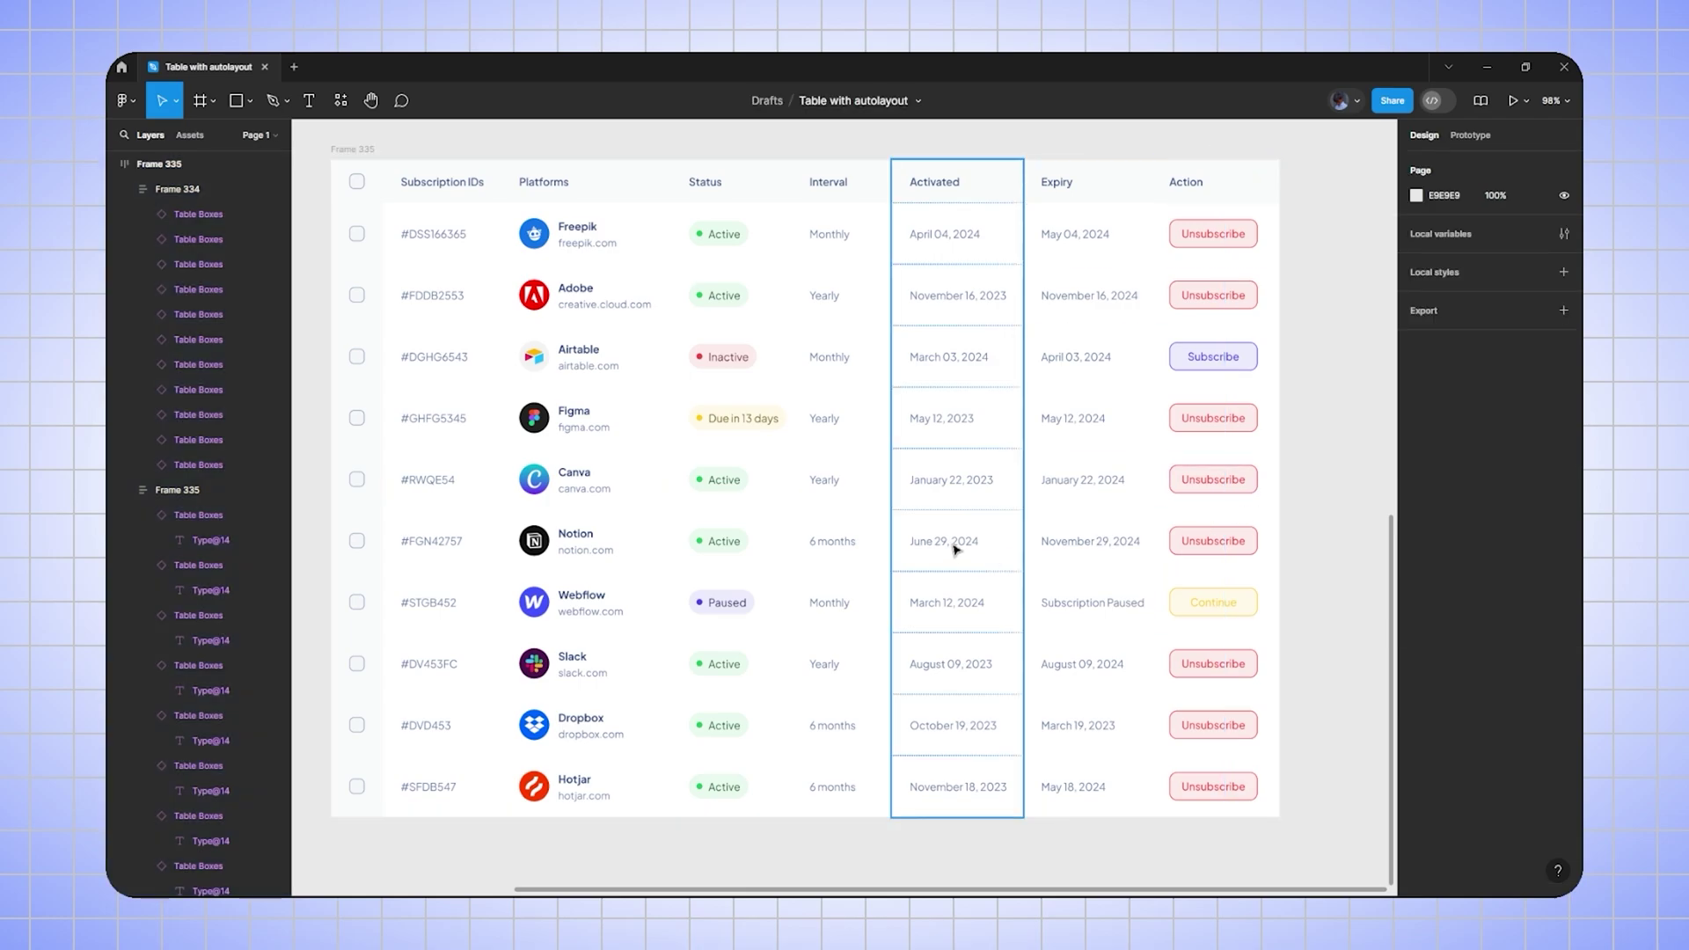
# - Set all eight columns, from checkbox through Action, to Fill container horizontally
pyautogui.click(376, 440)
pyautogui.keyDown('shift'); pyautogui.click(436, 436); pyautogui.keyUp('shift')
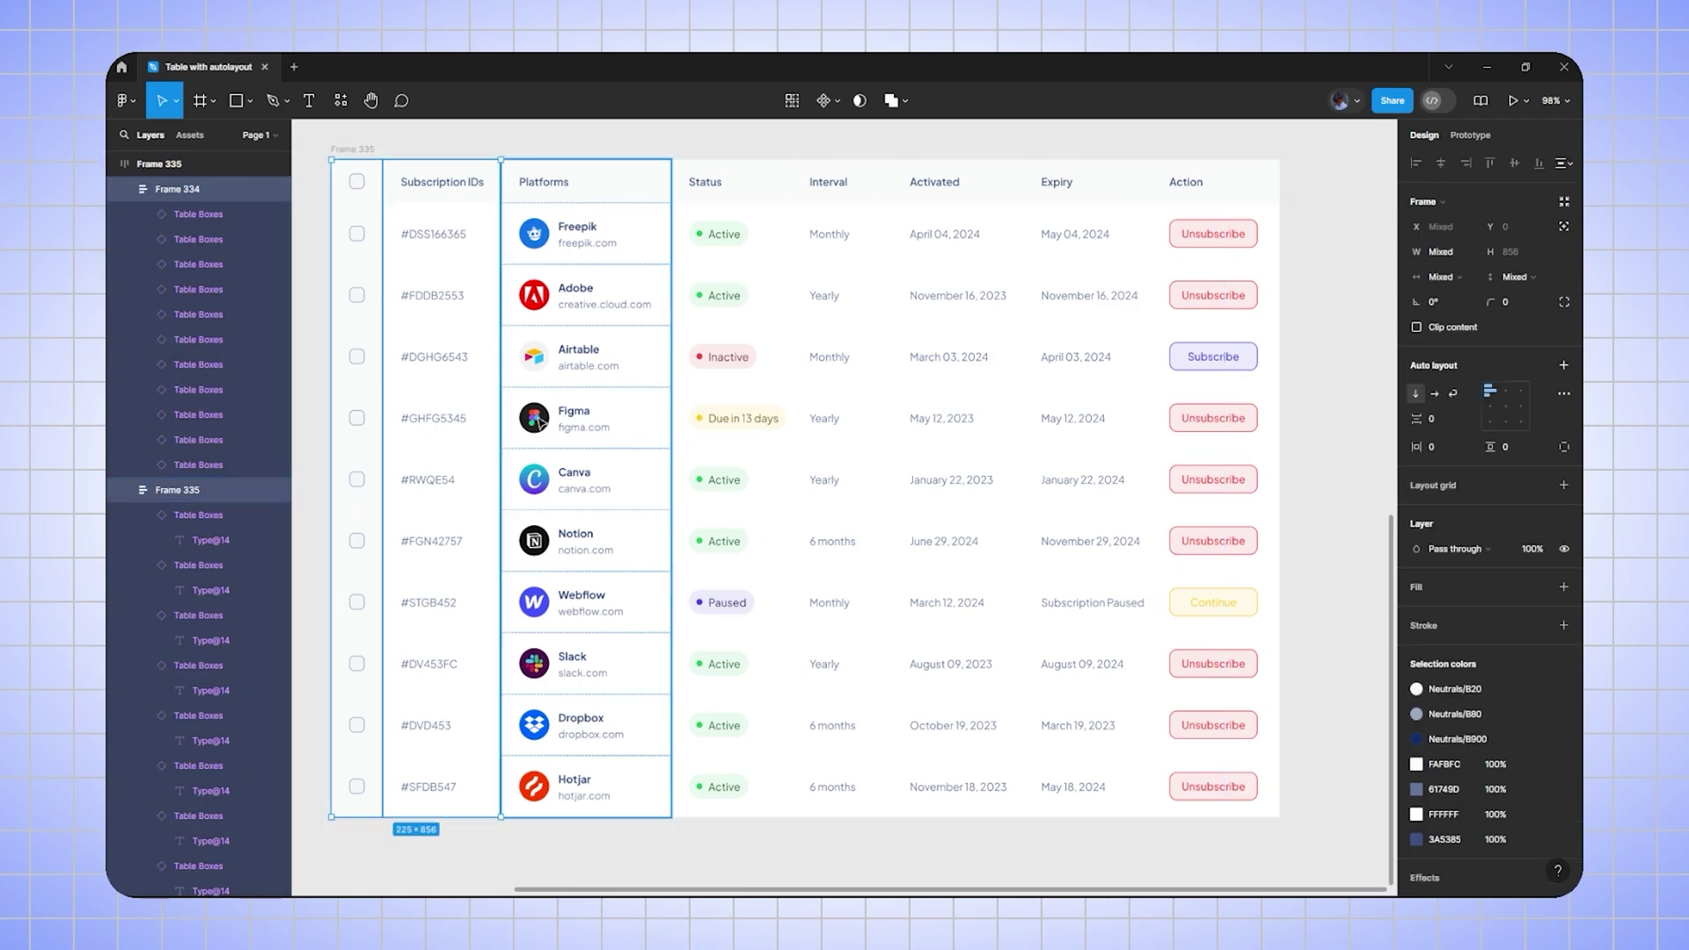
pyautogui.keyDown('shift'); pyautogui.click(613, 437); pyautogui.keyUp('shift')
pyautogui.keyDown('shift'); pyautogui.click(726, 434); pyautogui.keyUp('shift')
pyautogui.keyDown('shift'); pyautogui.click(822, 434); pyautogui.keyUp('shift')
pyautogui.keyDown('shift'); pyautogui.click(931, 445); pyautogui.keyUp('shift')
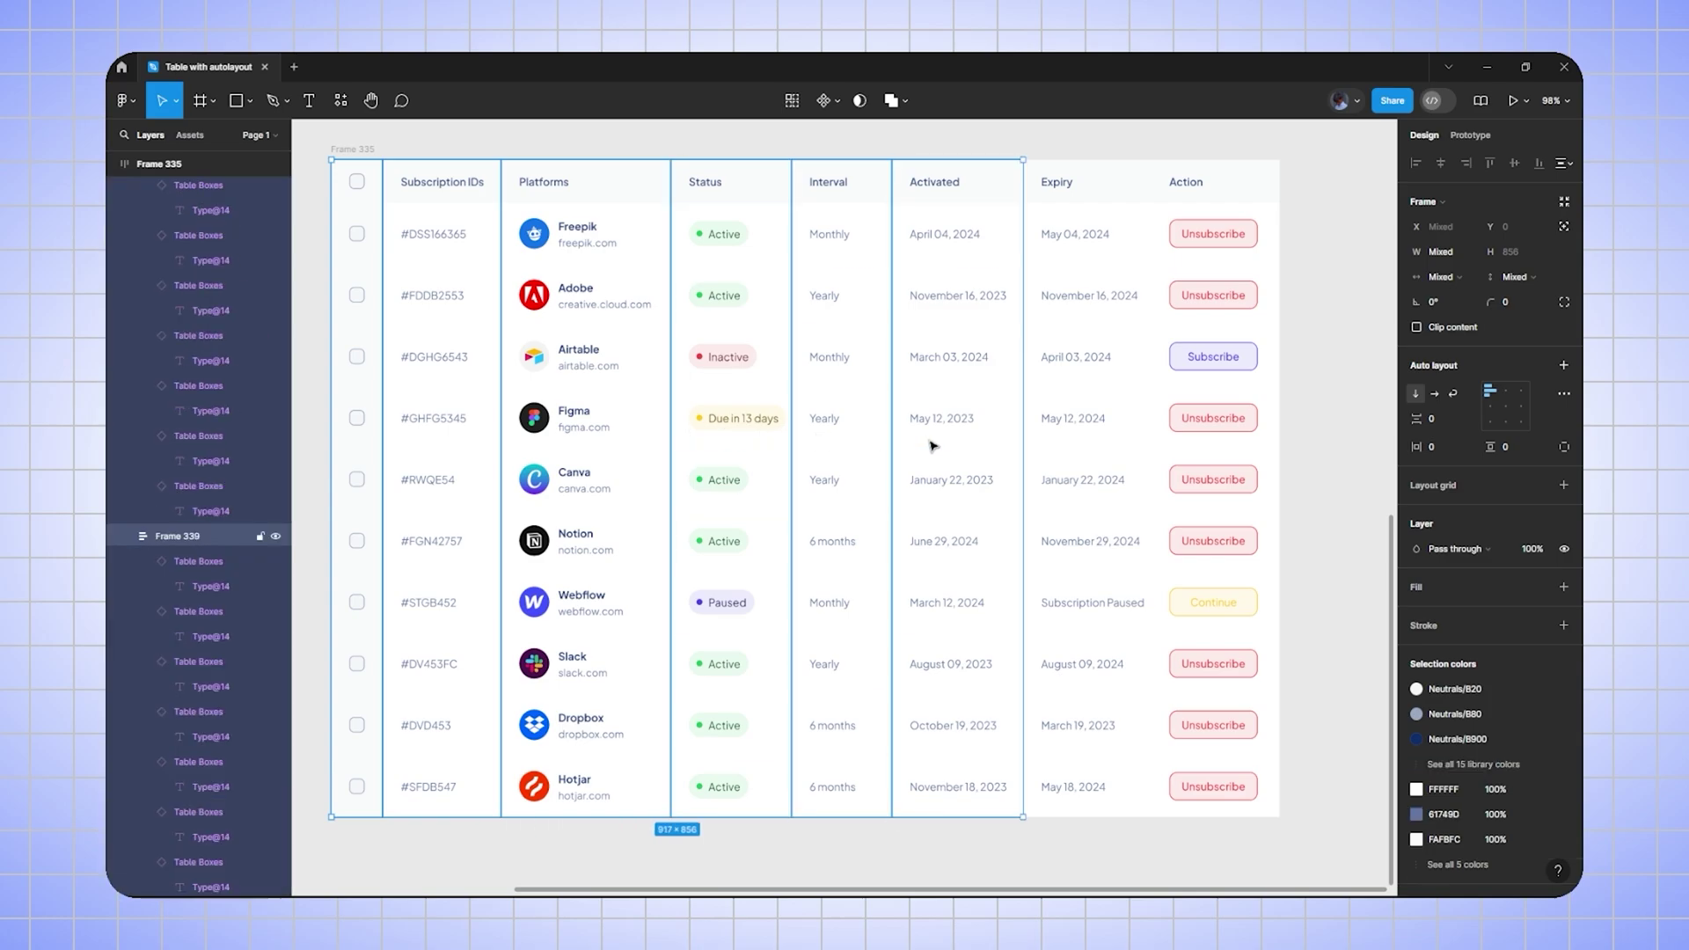
pyautogui.keyDown('shift'); pyautogui.click(1087, 451); pyautogui.keyUp('shift')
pyautogui.keyDown('shift'); pyautogui.click(1173, 471); pyautogui.keyUp('shift')
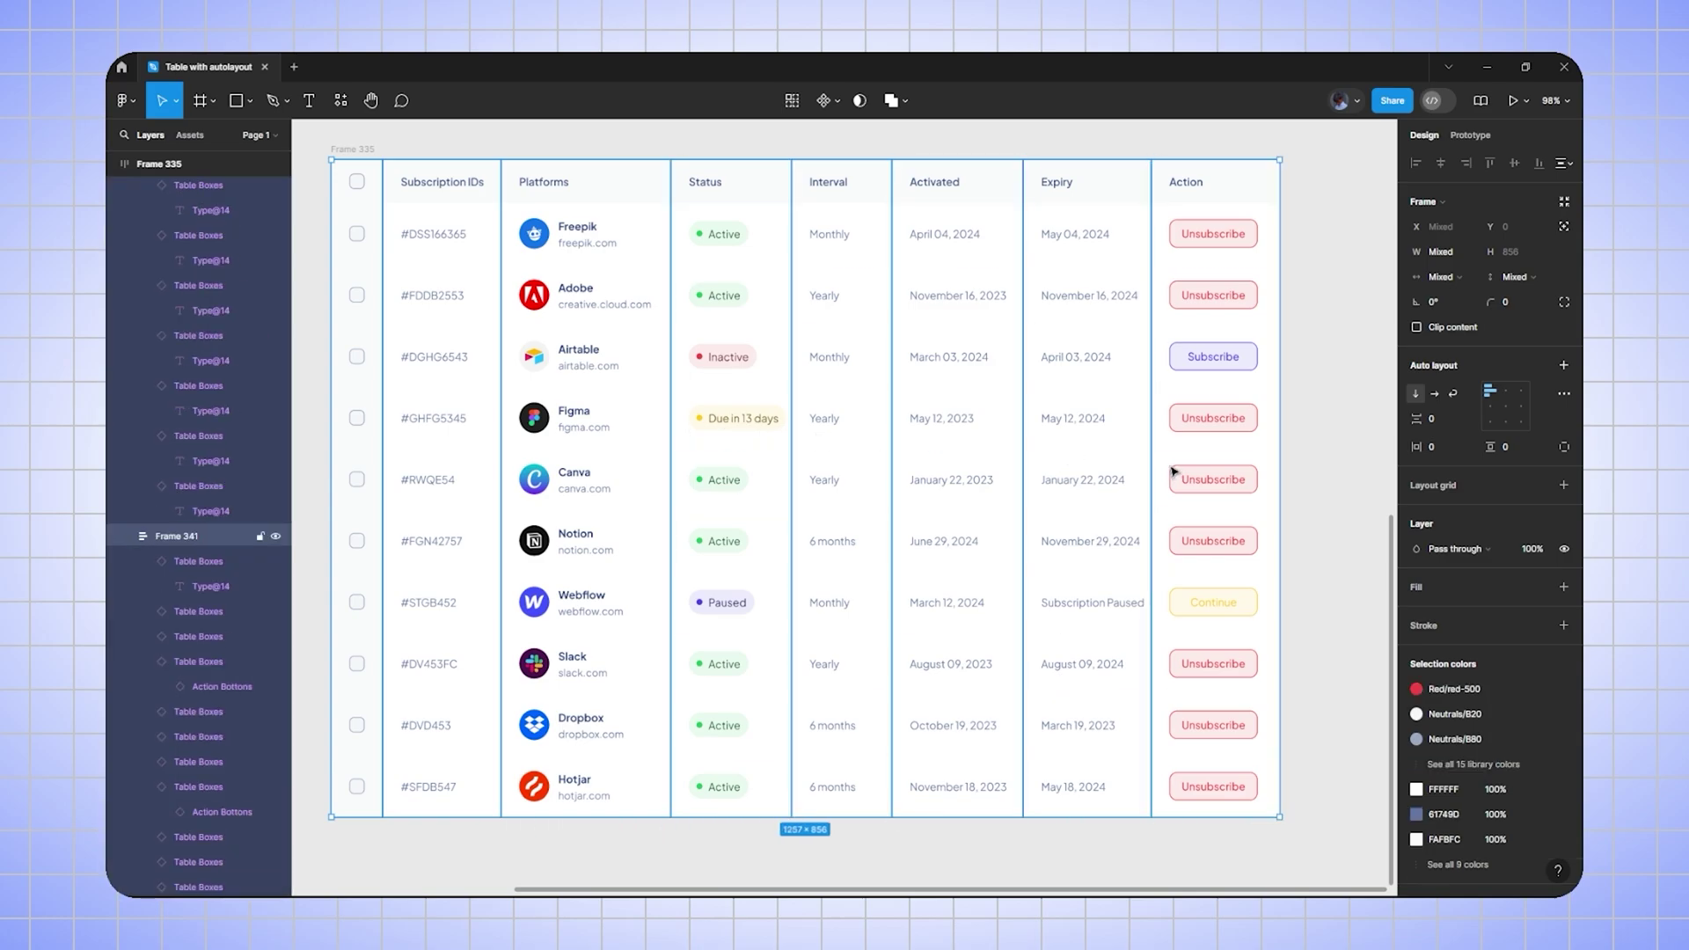
pyautogui.click(1448, 279)
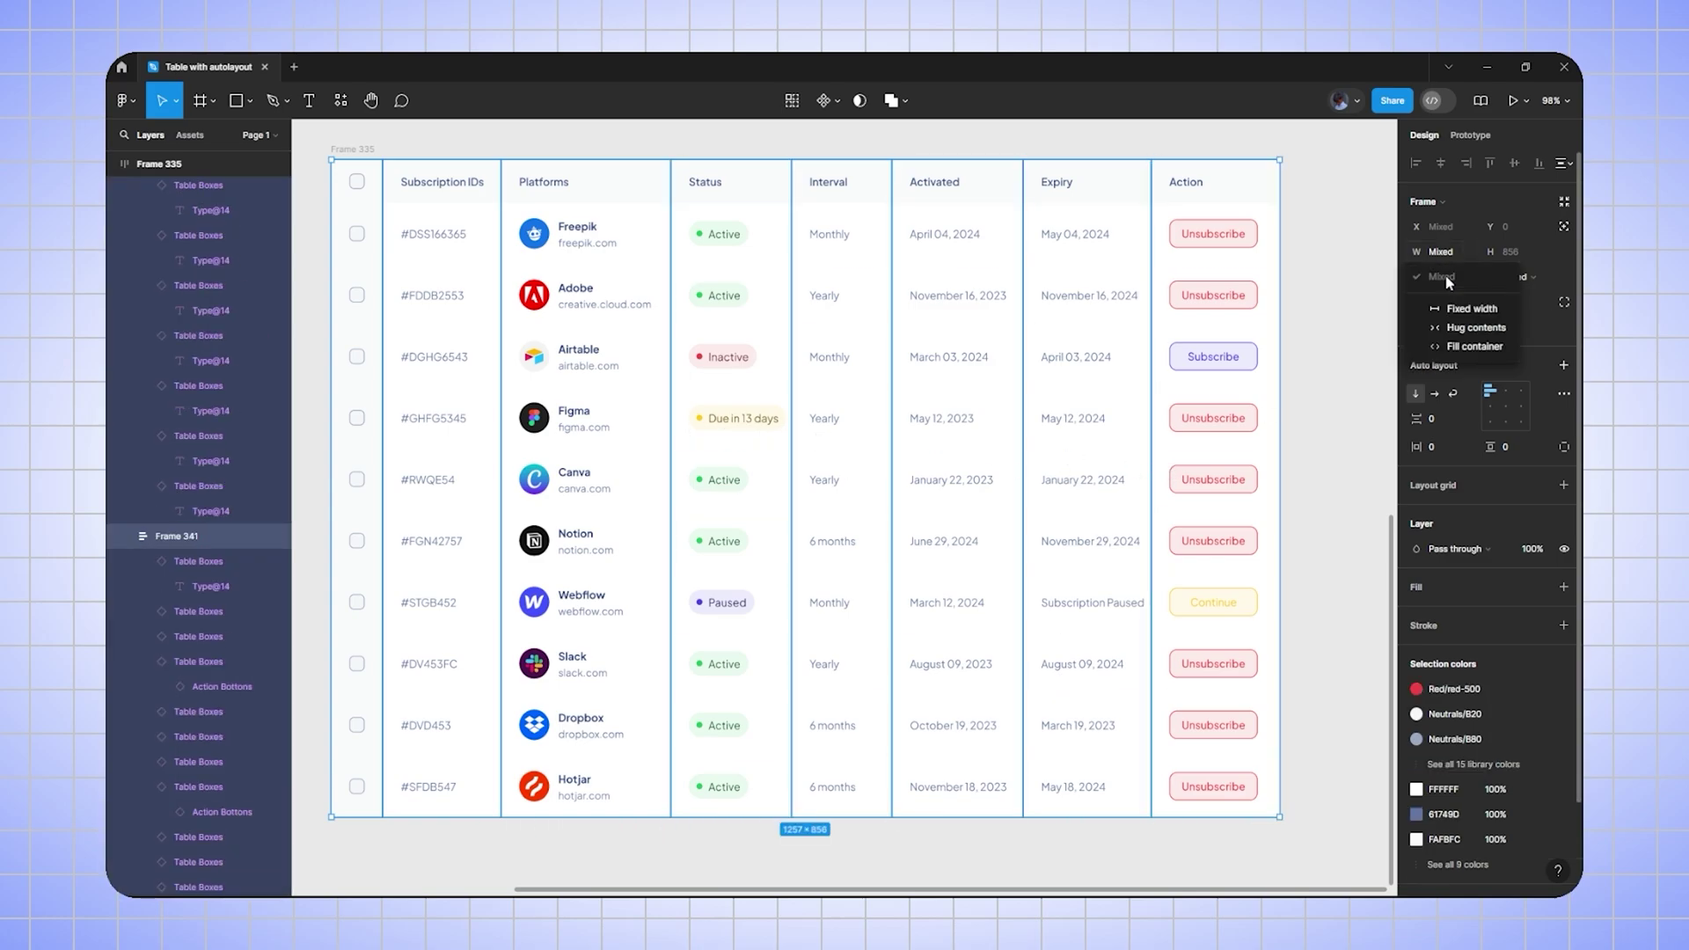
pyautogui.click(1450, 346)
pyautogui.click(1322, 393)
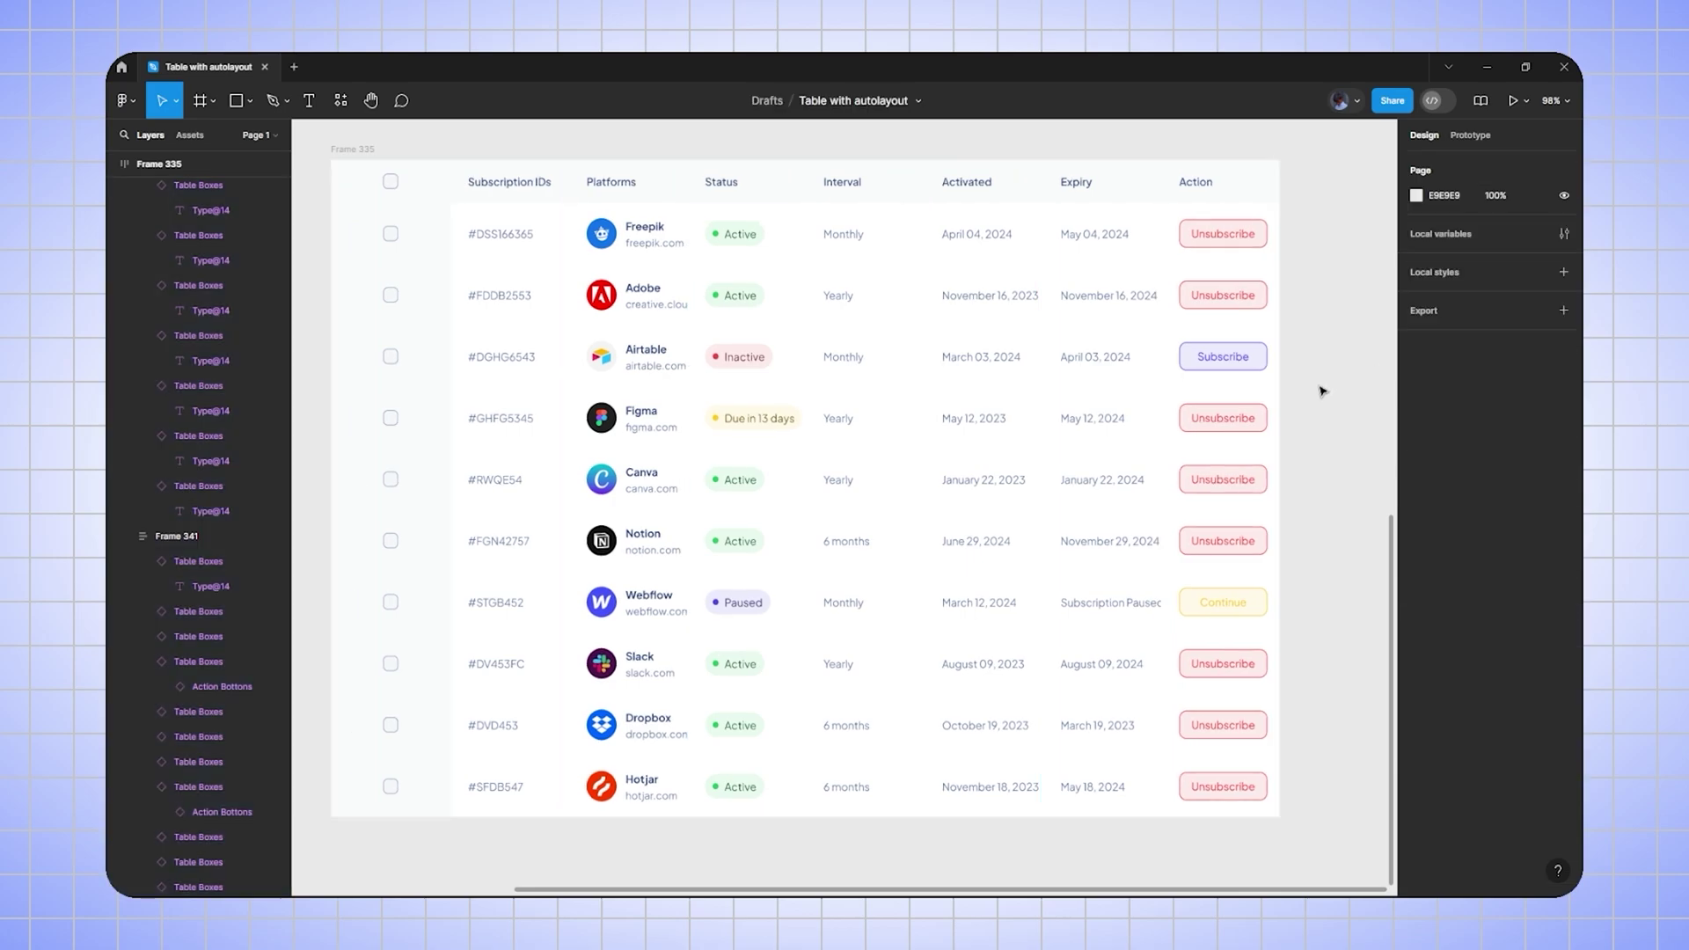
pyautogui.scroll(-2, 501, 356)
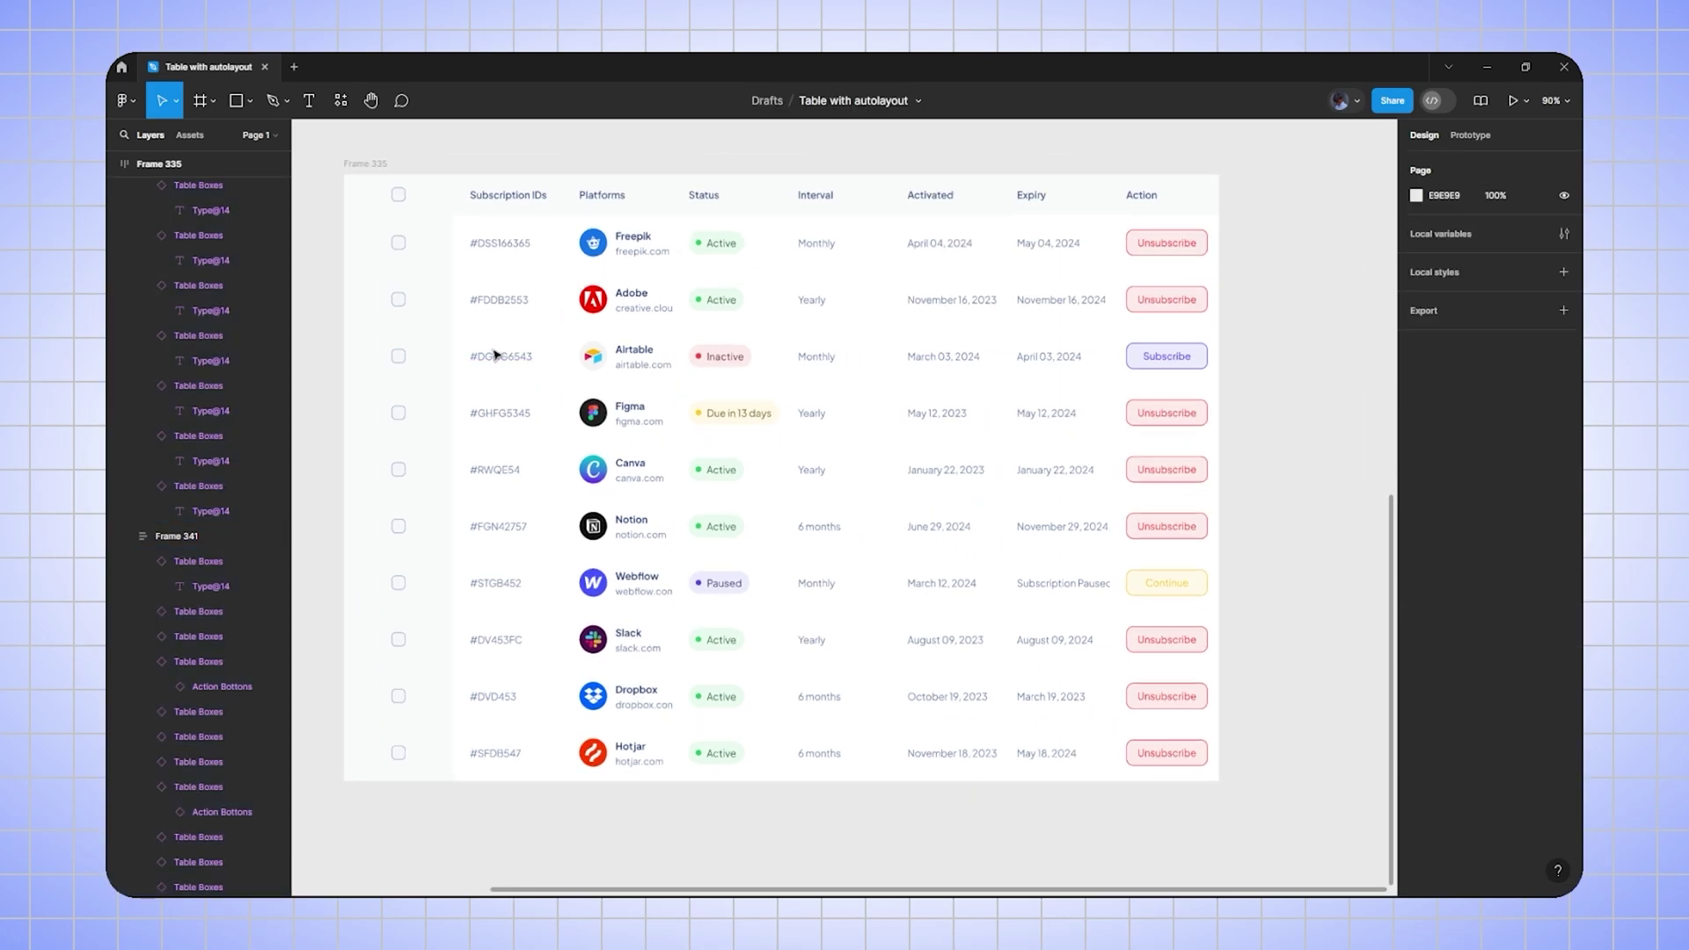
pyautogui.click(366, 179)
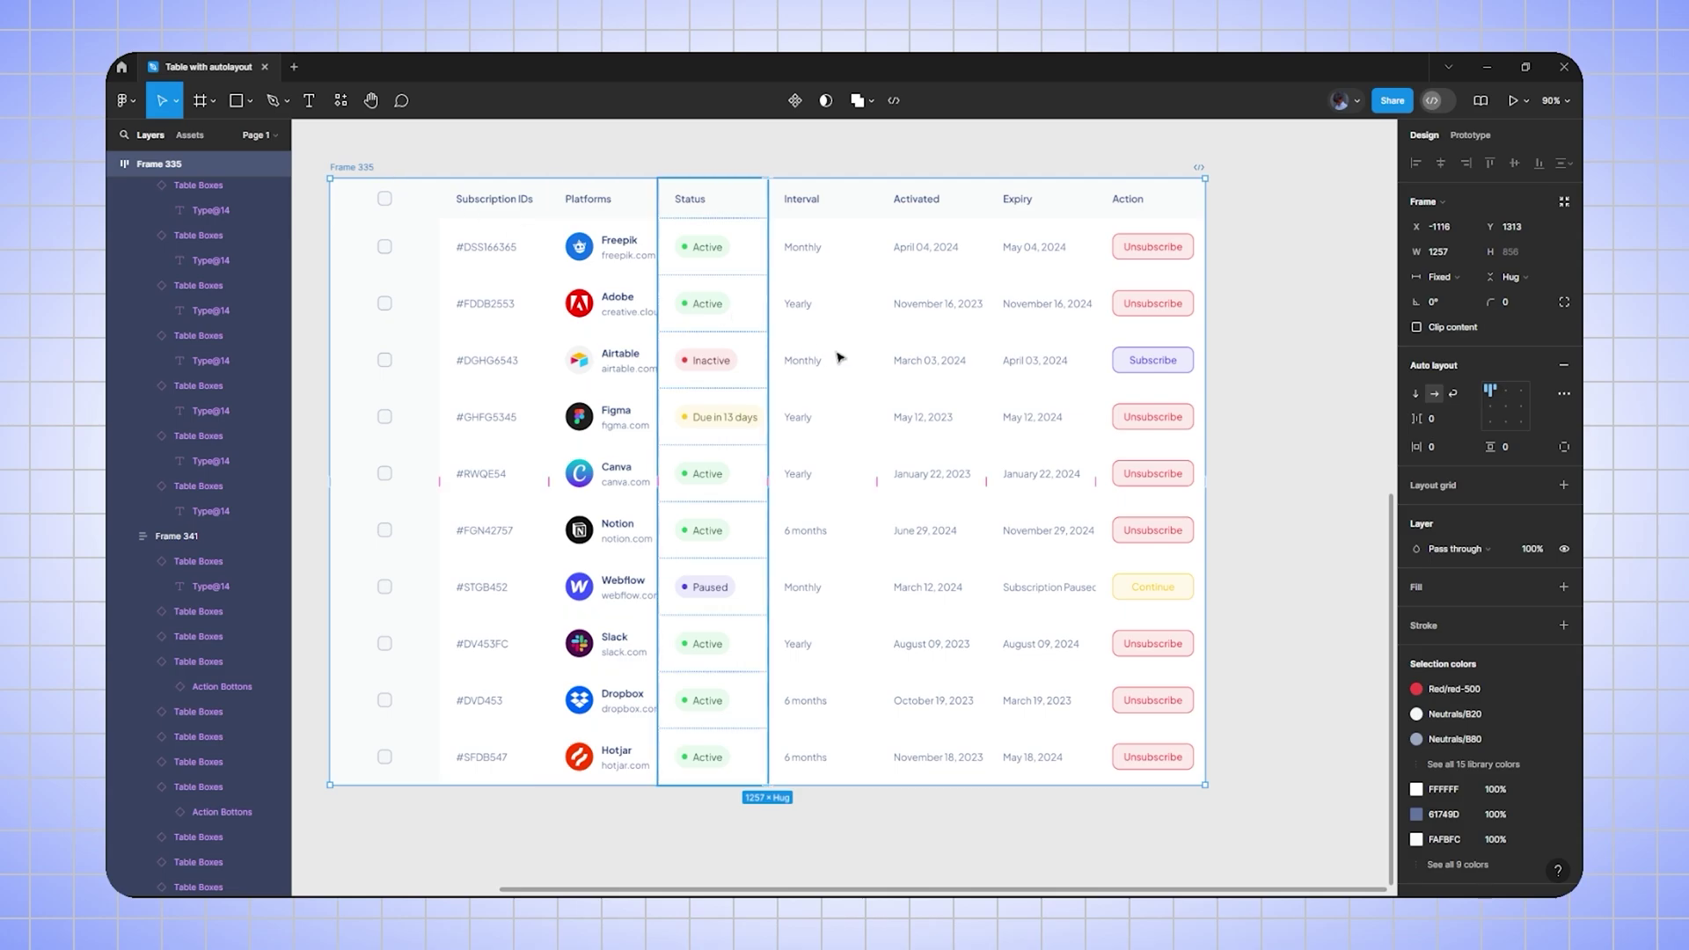
# - Narrow the checkbox column to 73 and the Interval column to 110
pyautogui.moveTo(1228, 438); pyautogui.dragTo(1190, 455)
pyautogui.hotkey('ctrl', 'z')
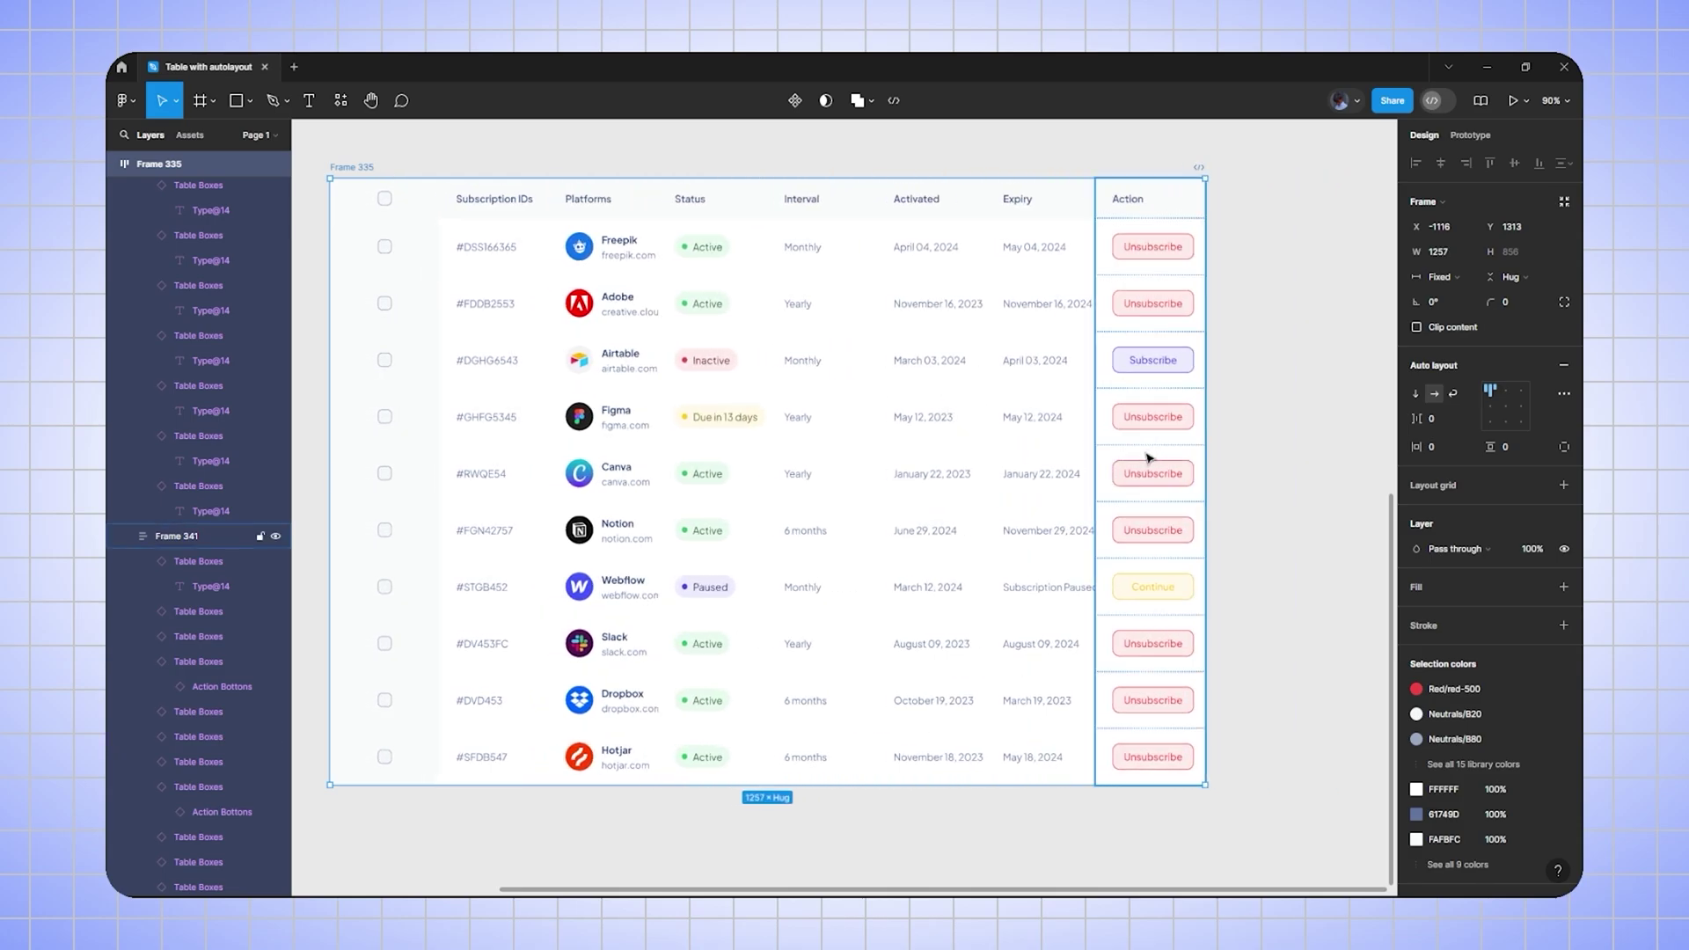
pyautogui.click(400, 397)
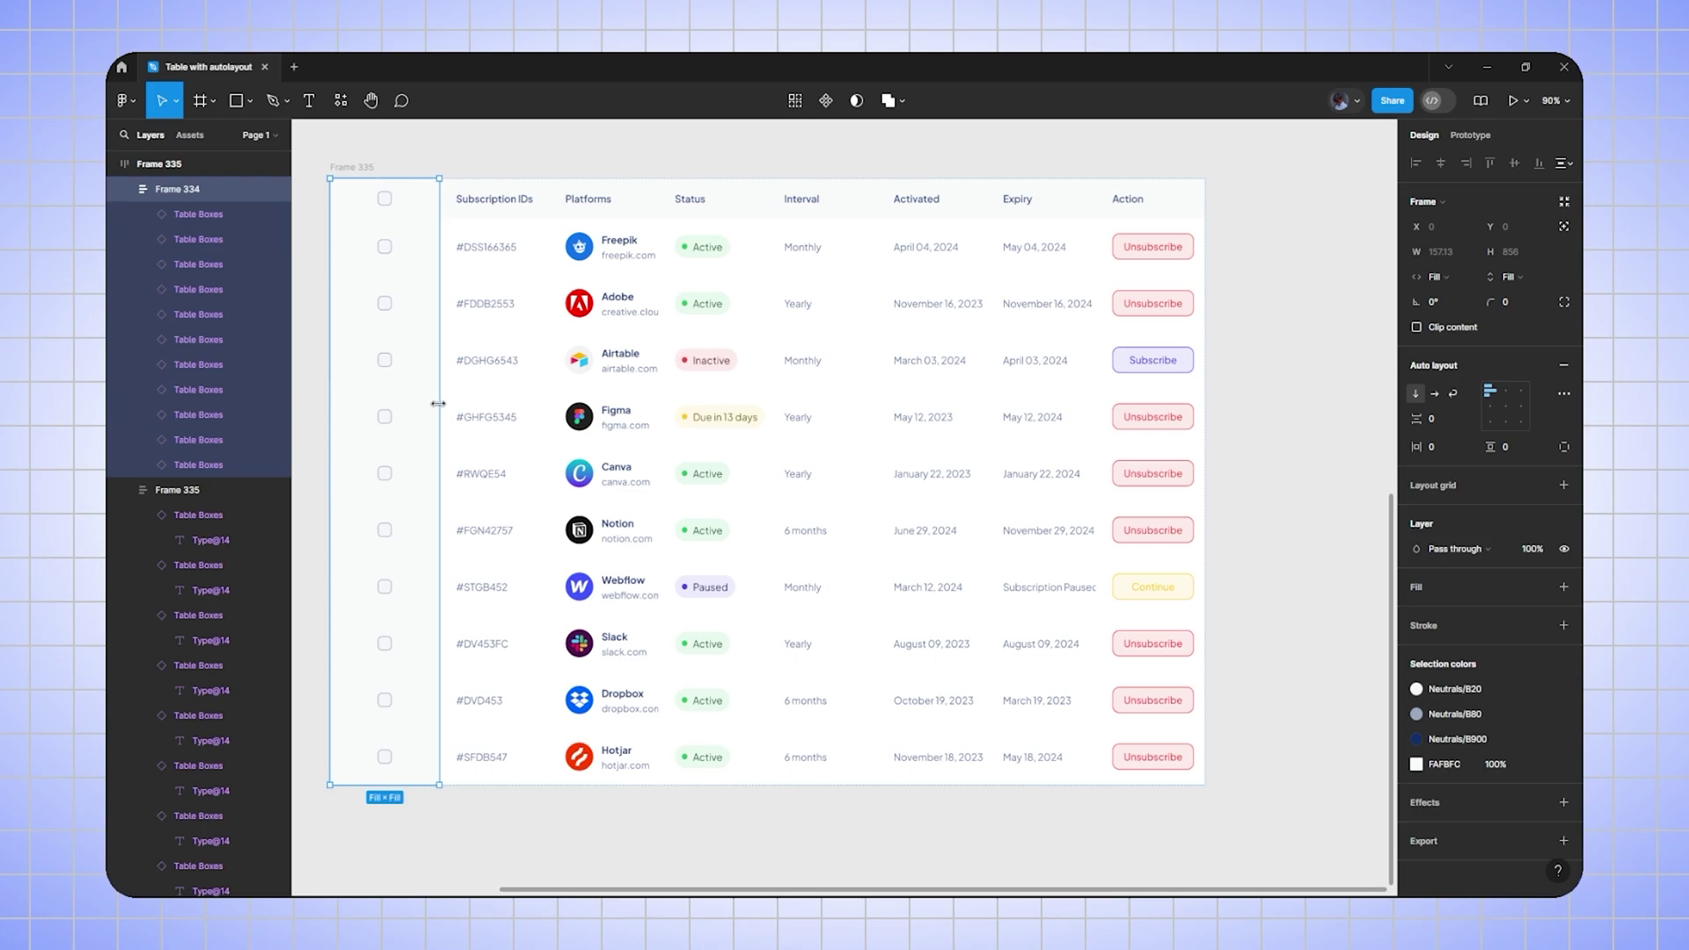
pyautogui.moveTo(439, 403); pyautogui.dragTo(382, 402)
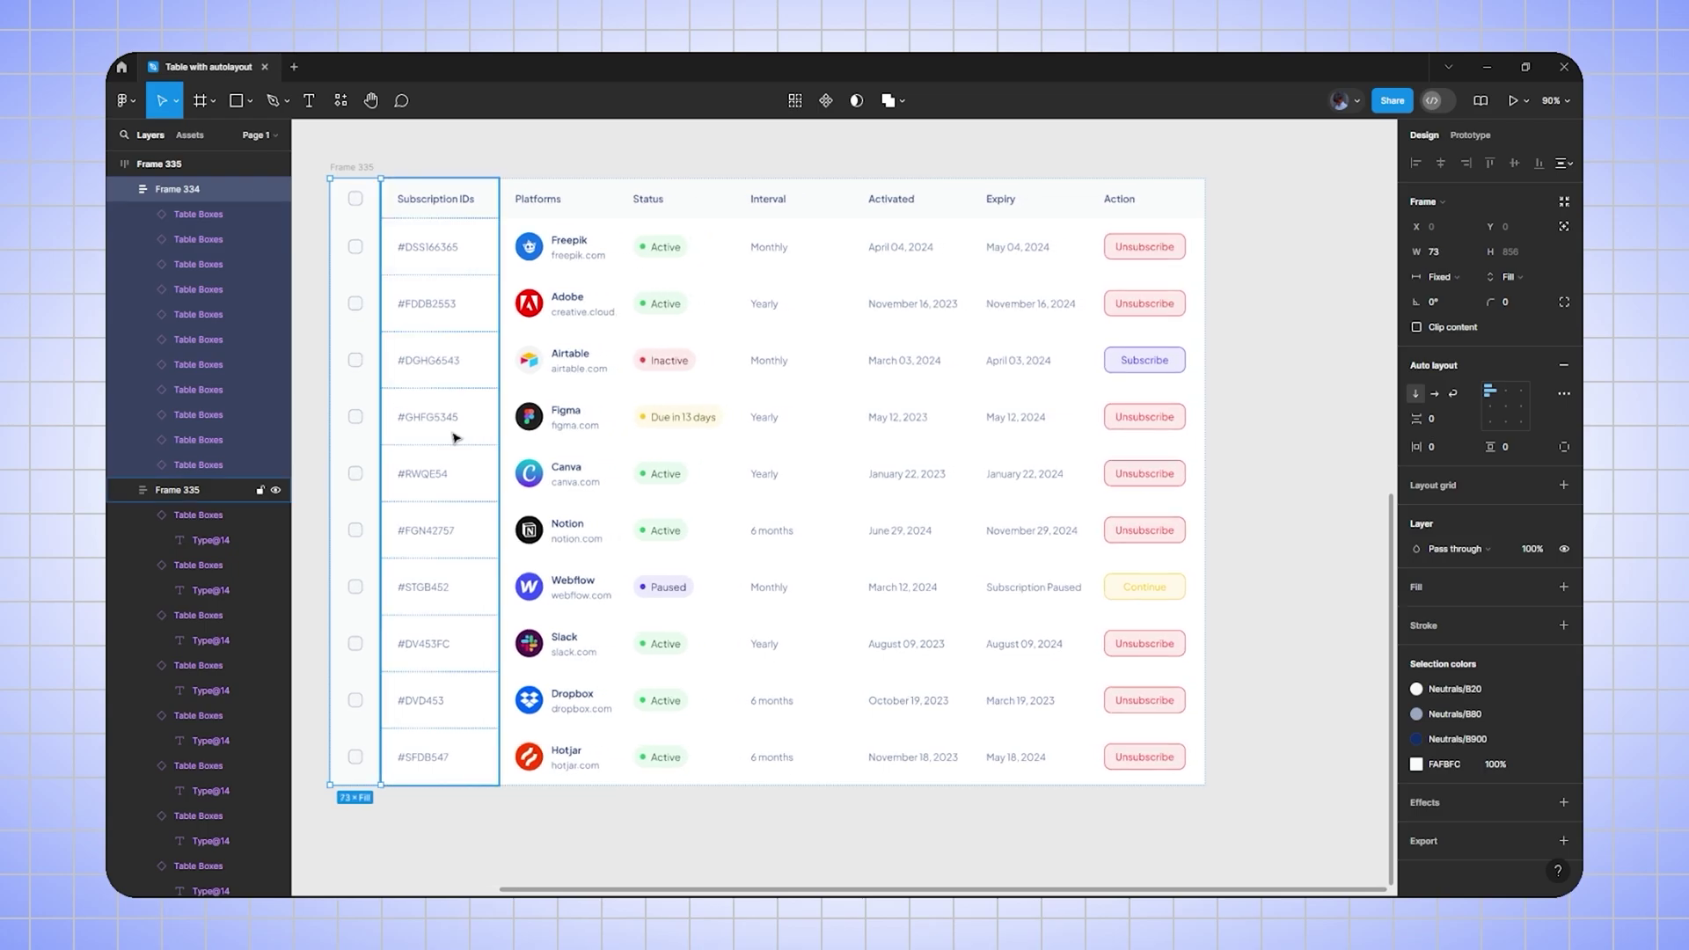
pyautogui.click(763, 472)
pyautogui.moveTo(848, 433); pyautogui.dragTo(806, 426)
pyautogui.click(1233, 527)
# - Widen the table frame to 1282, then bring the Table Boxes component into view
pyautogui.hscroll(-2, 976, 490)
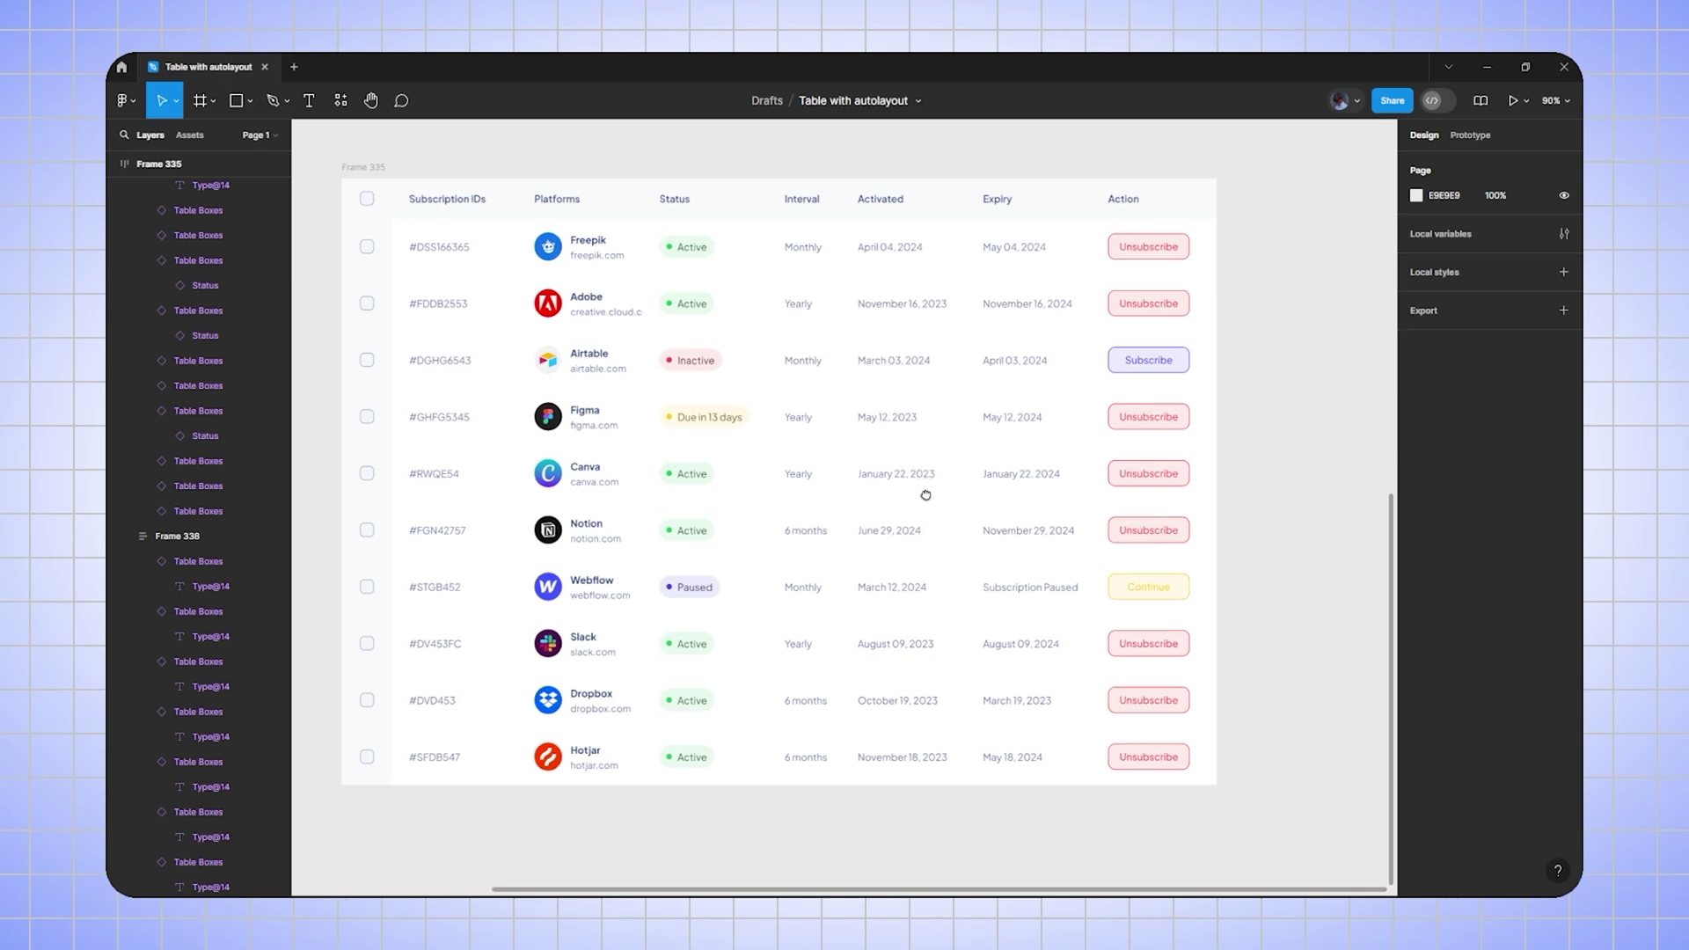
pyautogui.click(380, 169)
pyautogui.moveTo(1247, 479)
pyautogui.mouseDown()
pyautogui.moveTo(1350, 484)
pyautogui.moveTo(1232, 471)
pyautogui.mouseUp()
pyautogui.click(1229, 499)
pyautogui.hscroll(-2, 1045, 483)
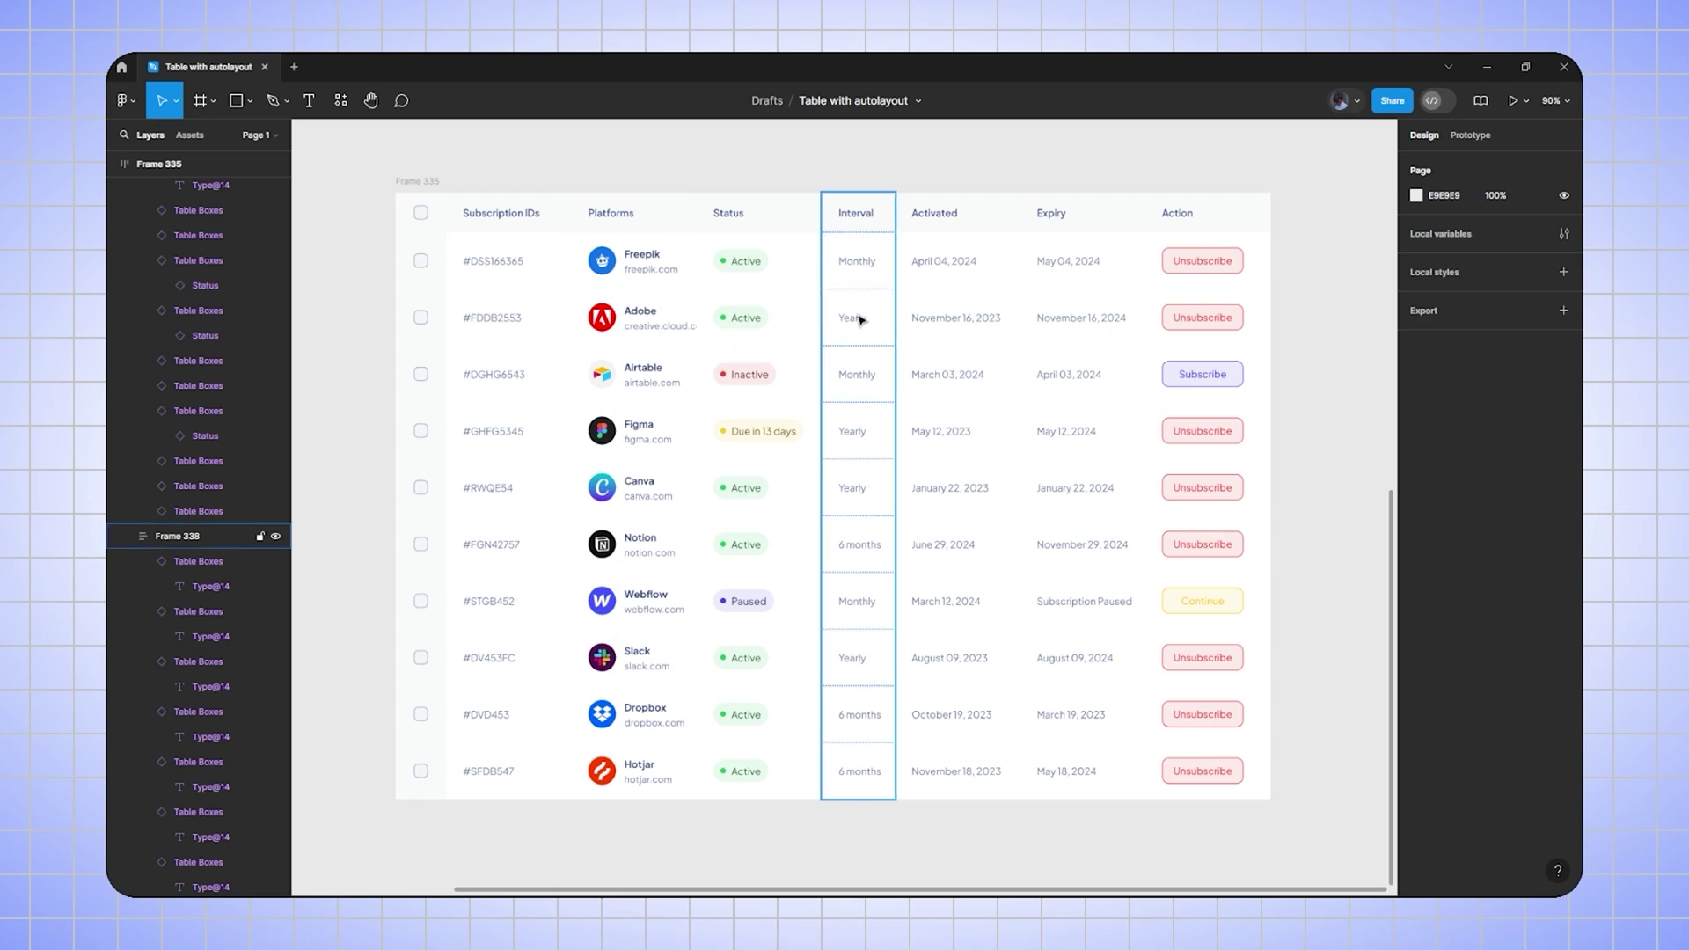
pyautogui.moveTo(625, 346); pyautogui.dragTo(710, 344)
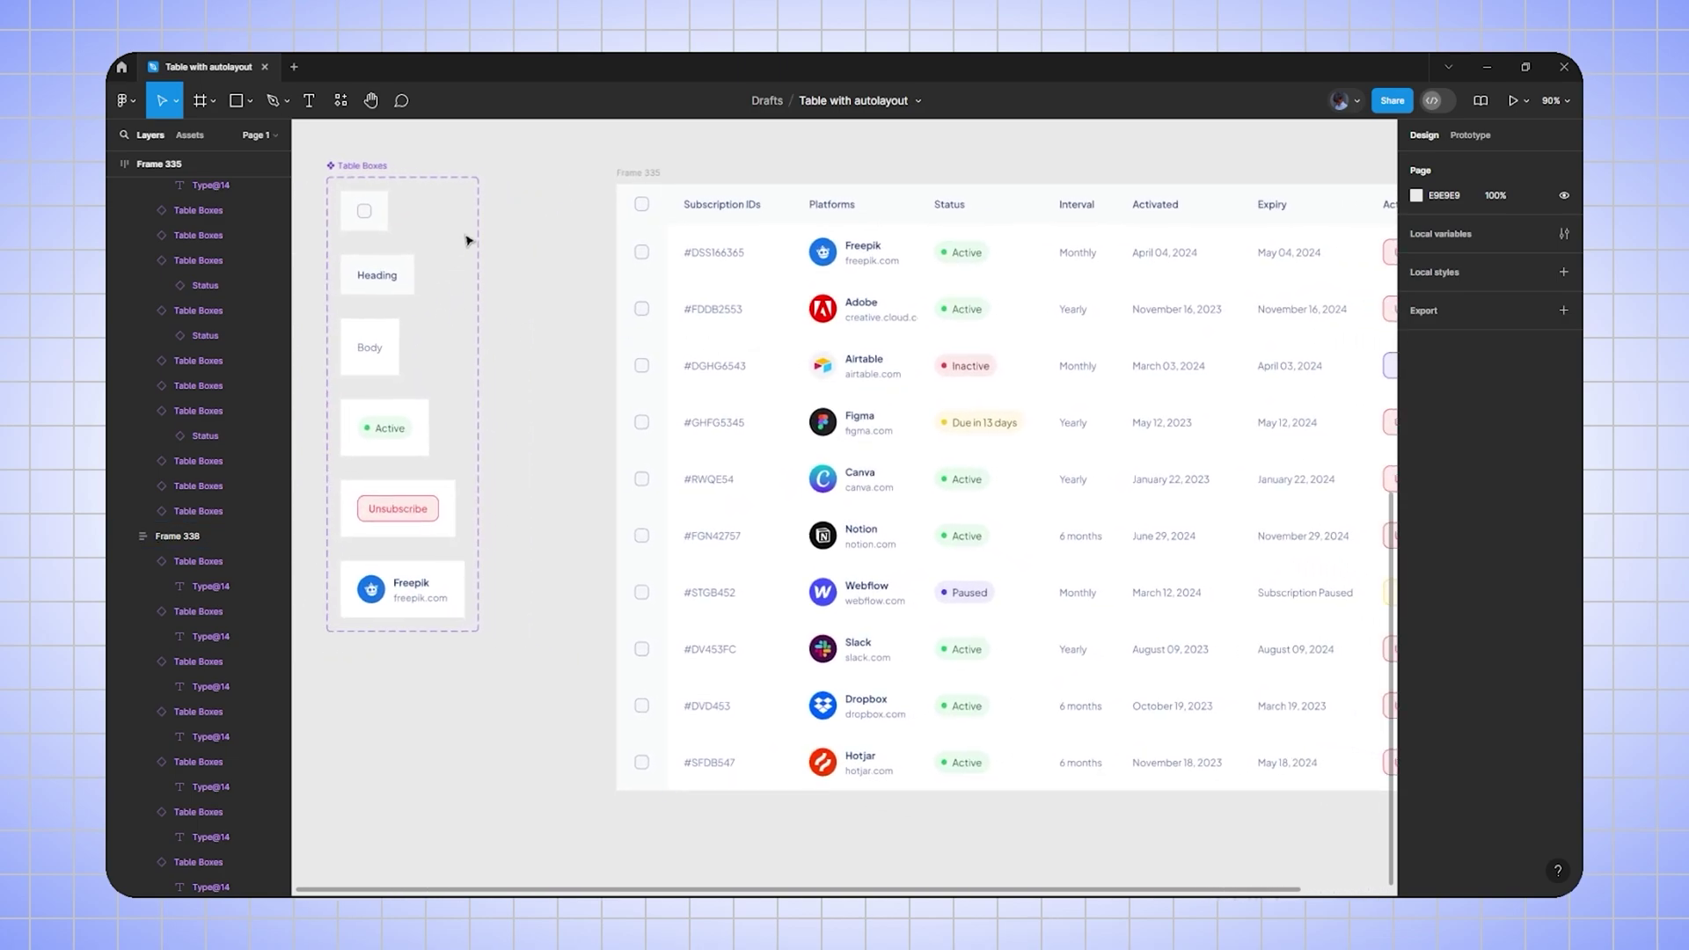
# - Add a 0.5 bottom-only stroke to all six Table Boxes variants
pyautogui.moveTo(462, 213); pyautogui.dragTo(336, 627)
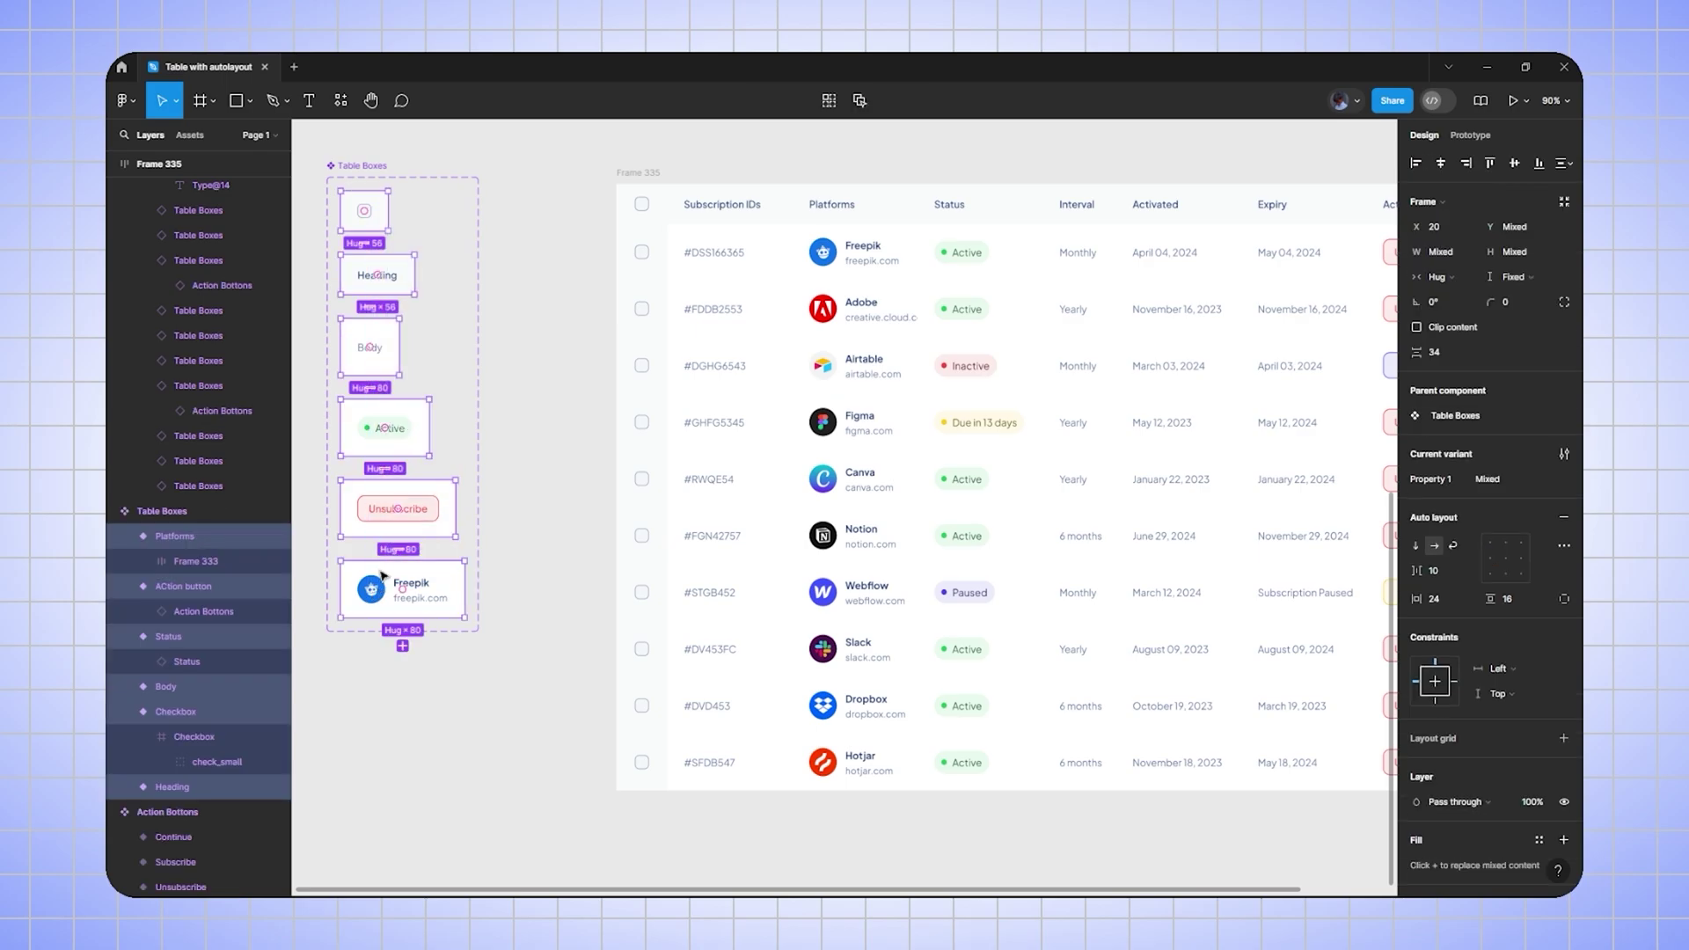
pyautogui.scroll(-5, 1483, 686)
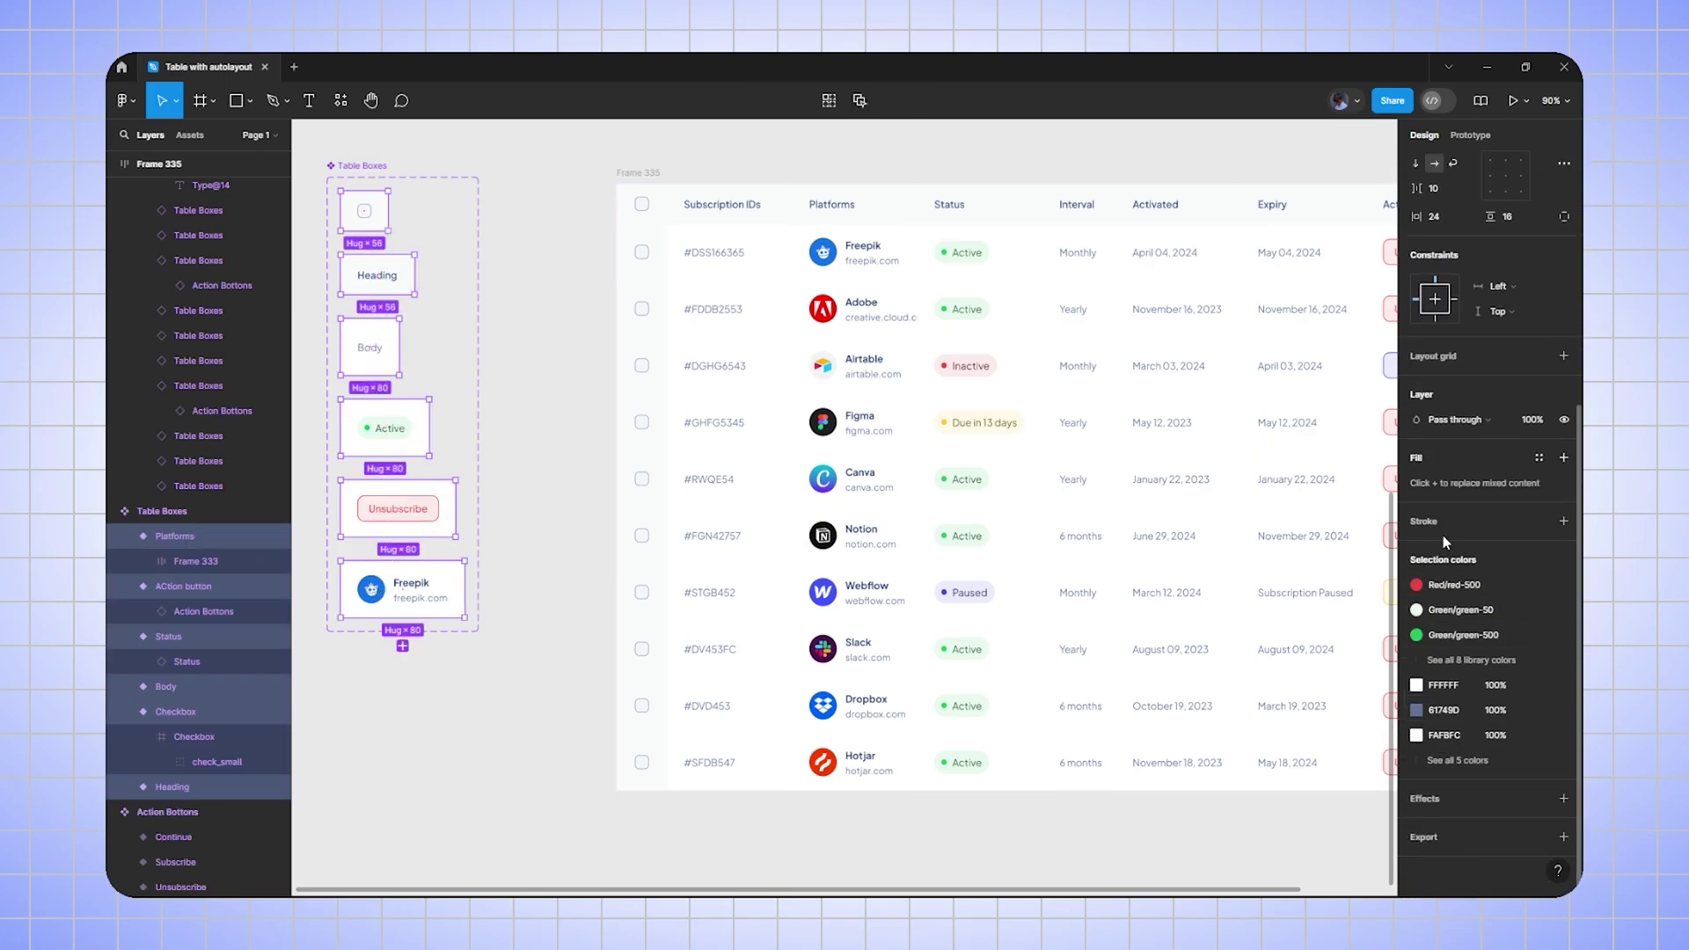
pyautogui.click(1433, 524)
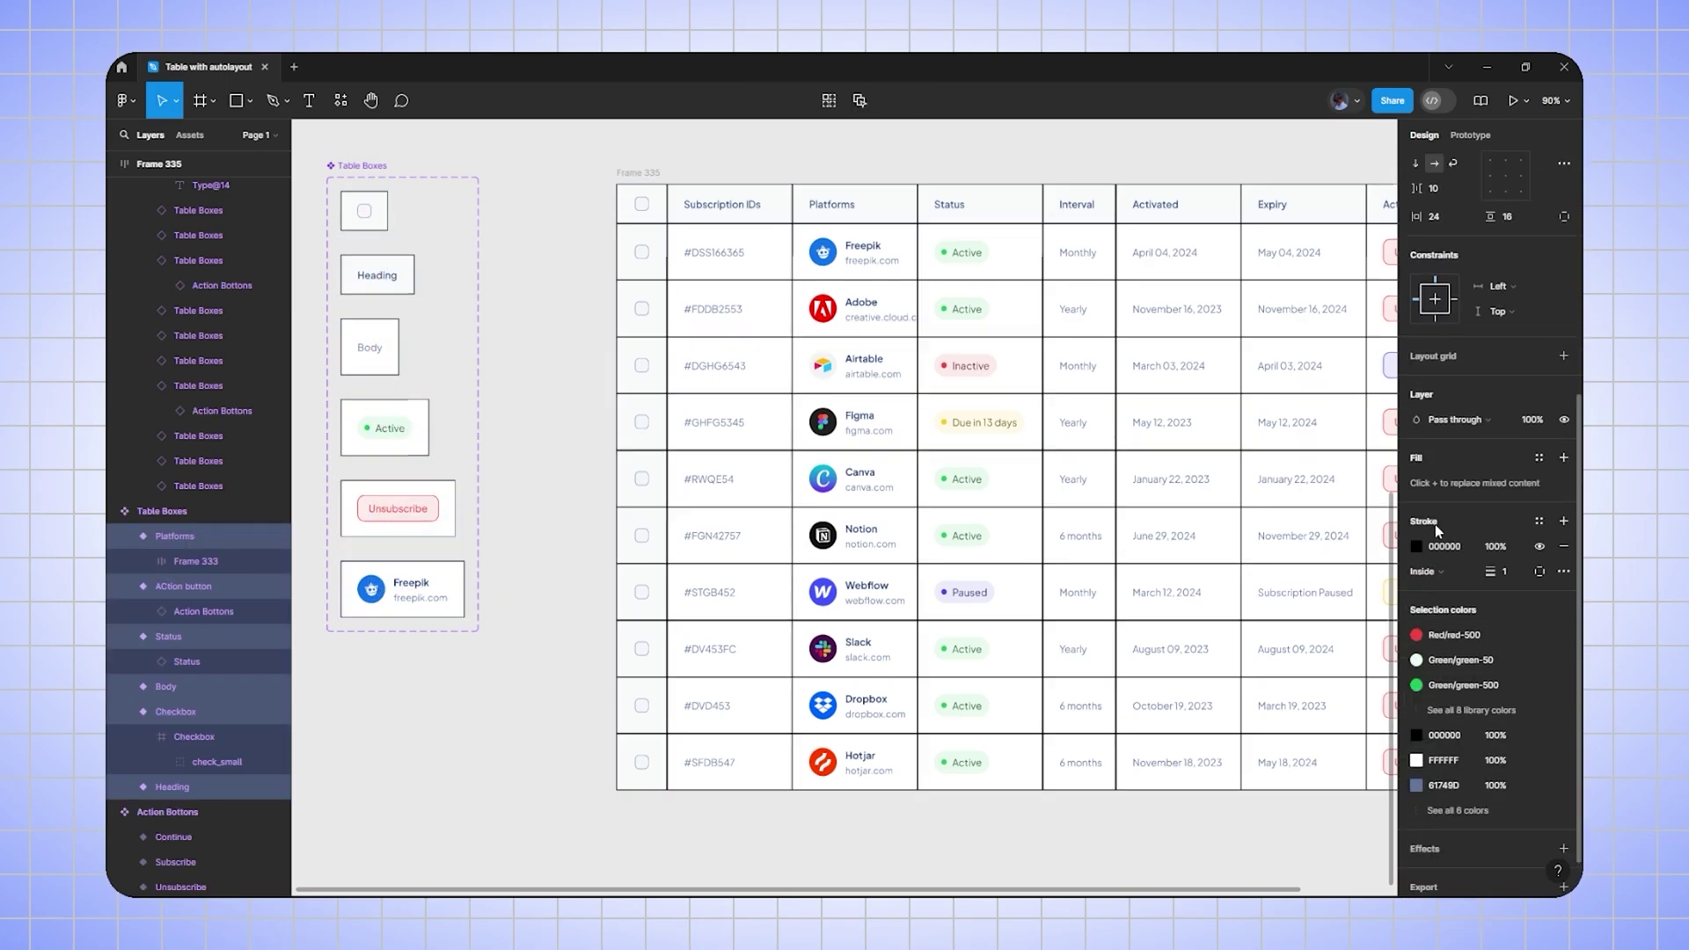
pyautogui.click(1538, 573)
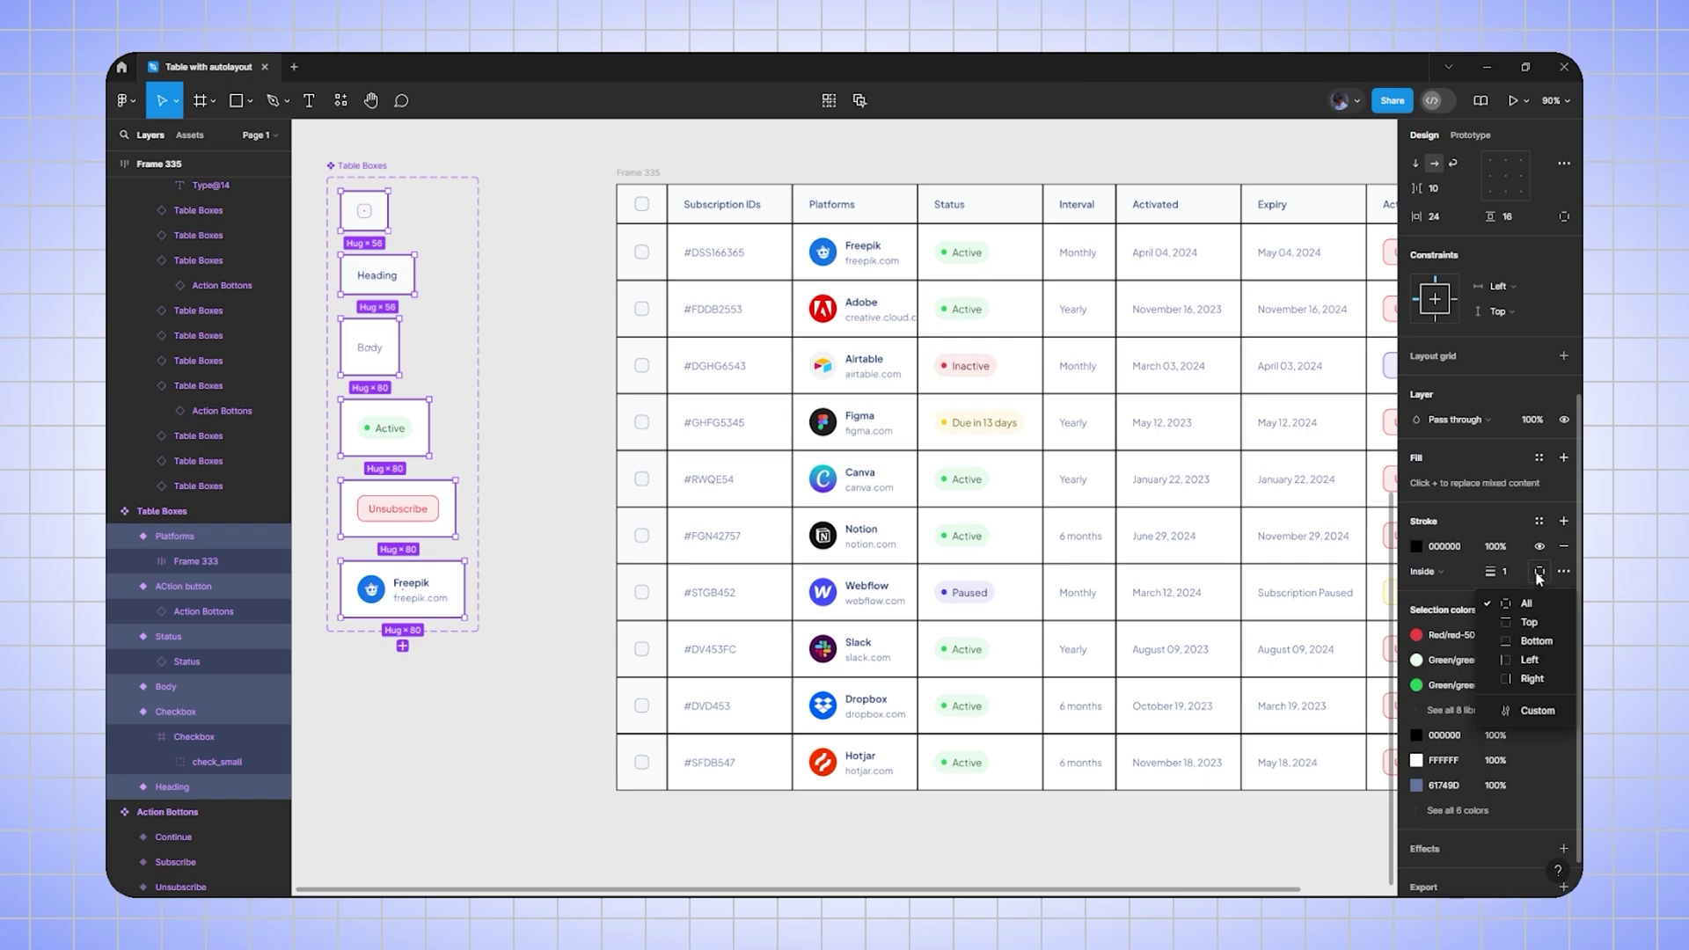
pyautogui.click(1520, 640)
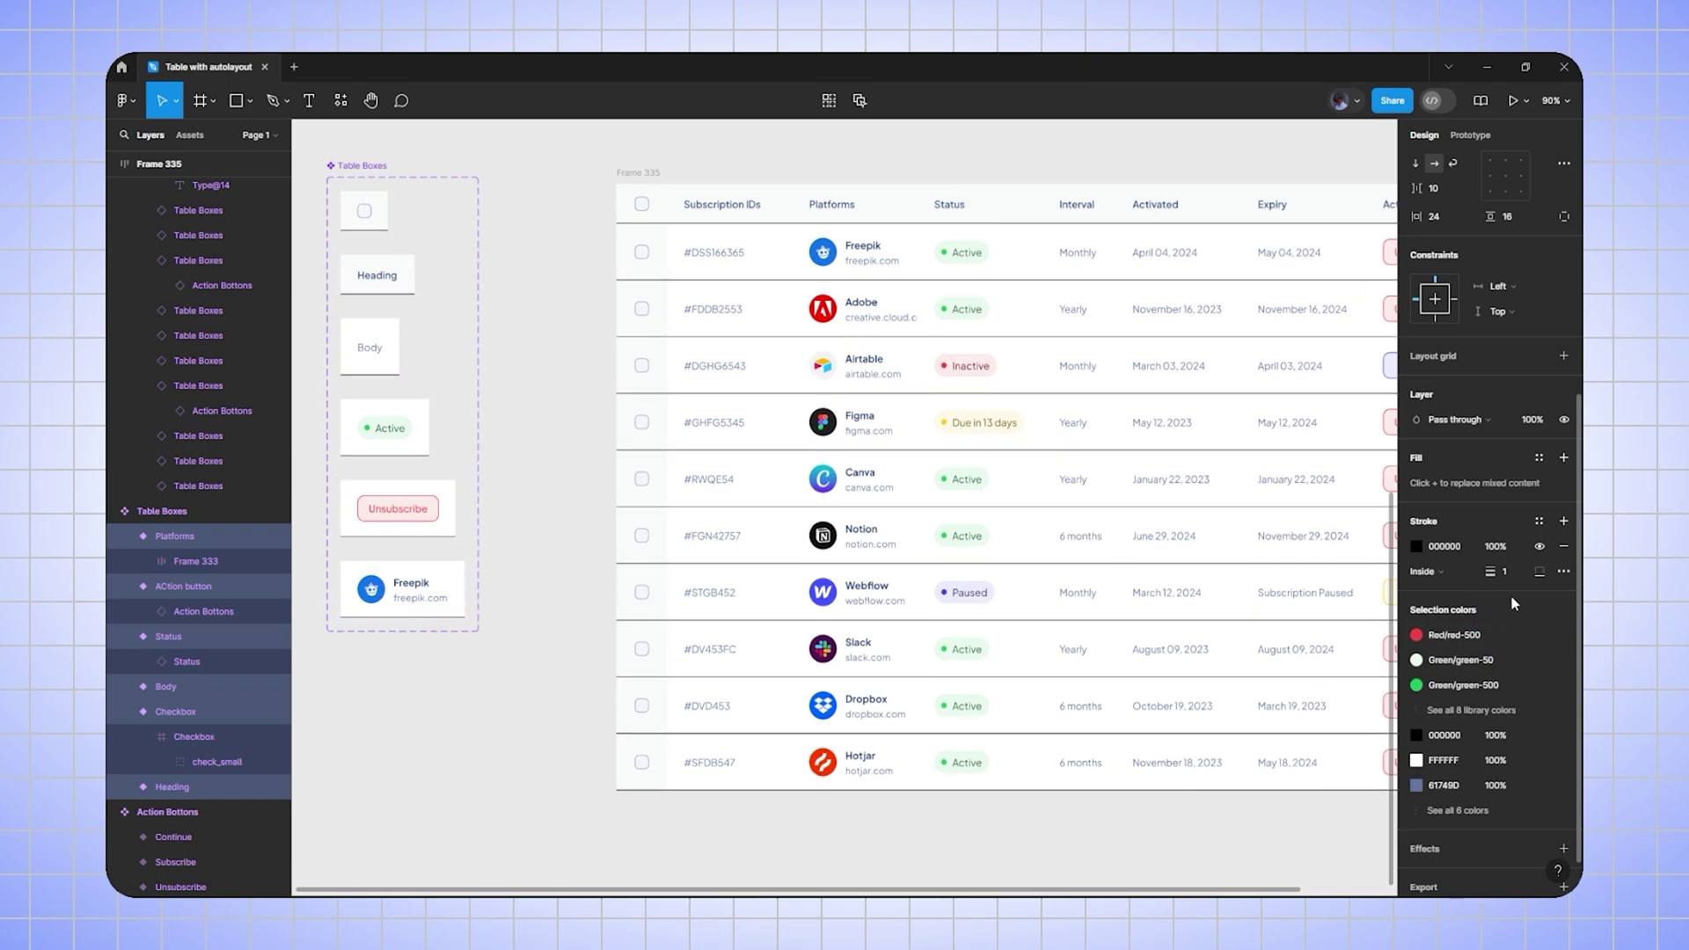
pyautogui.click(1512, 572)
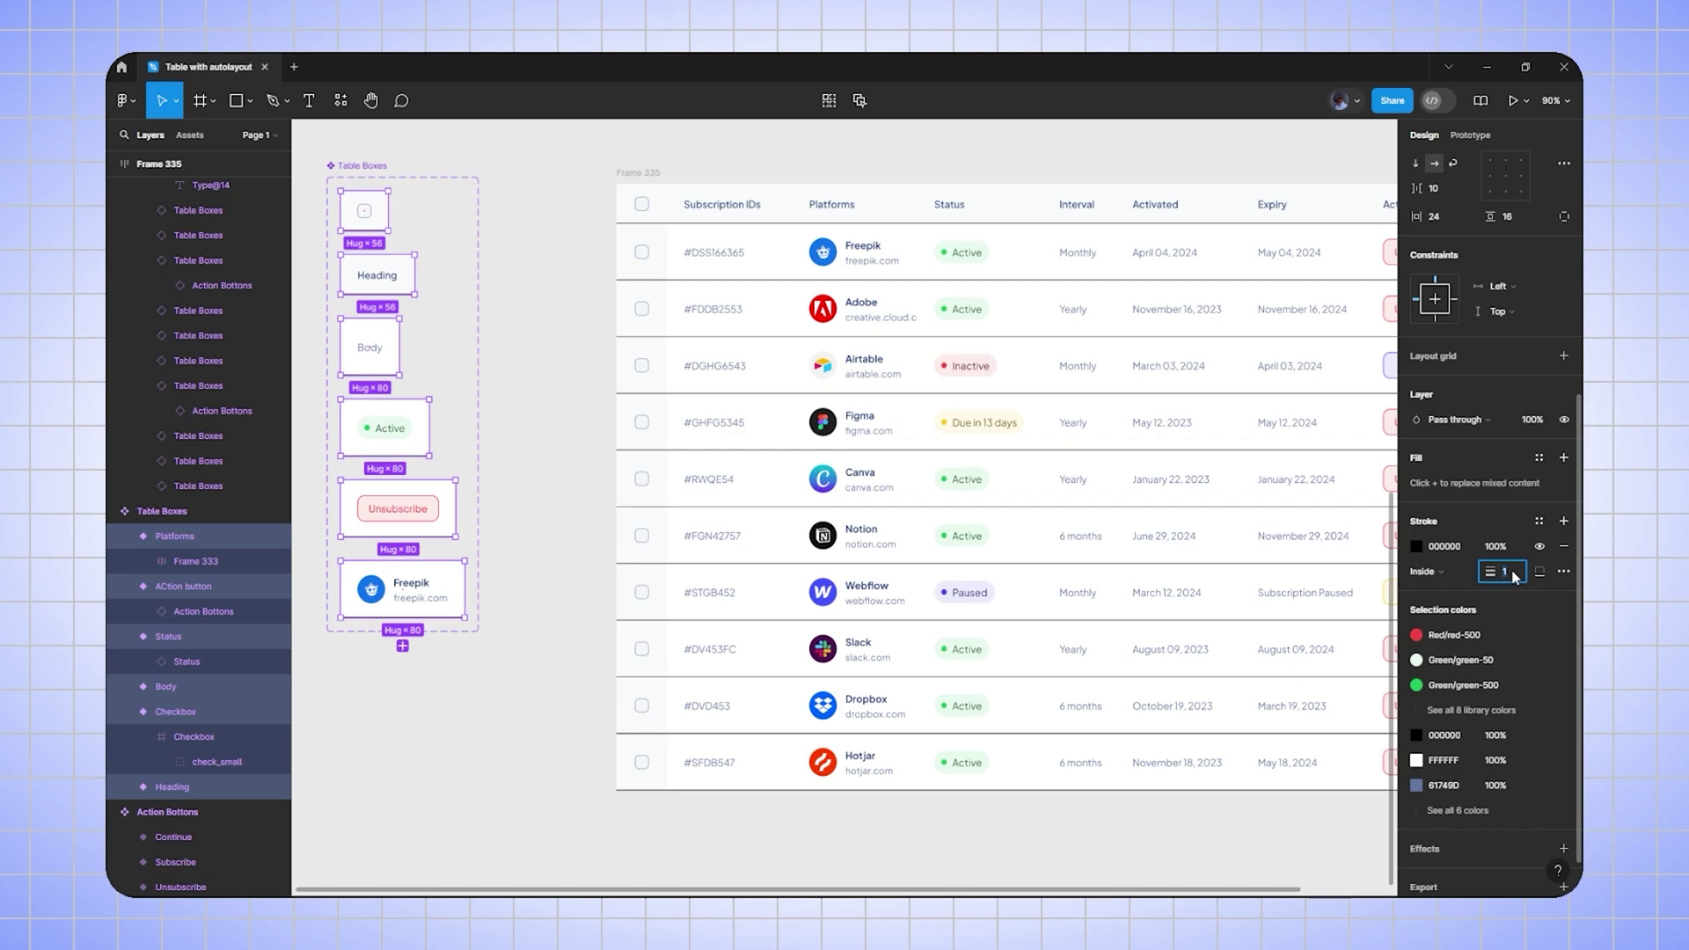
pyautogui.write('0.5')
pyautogui.press('Return')
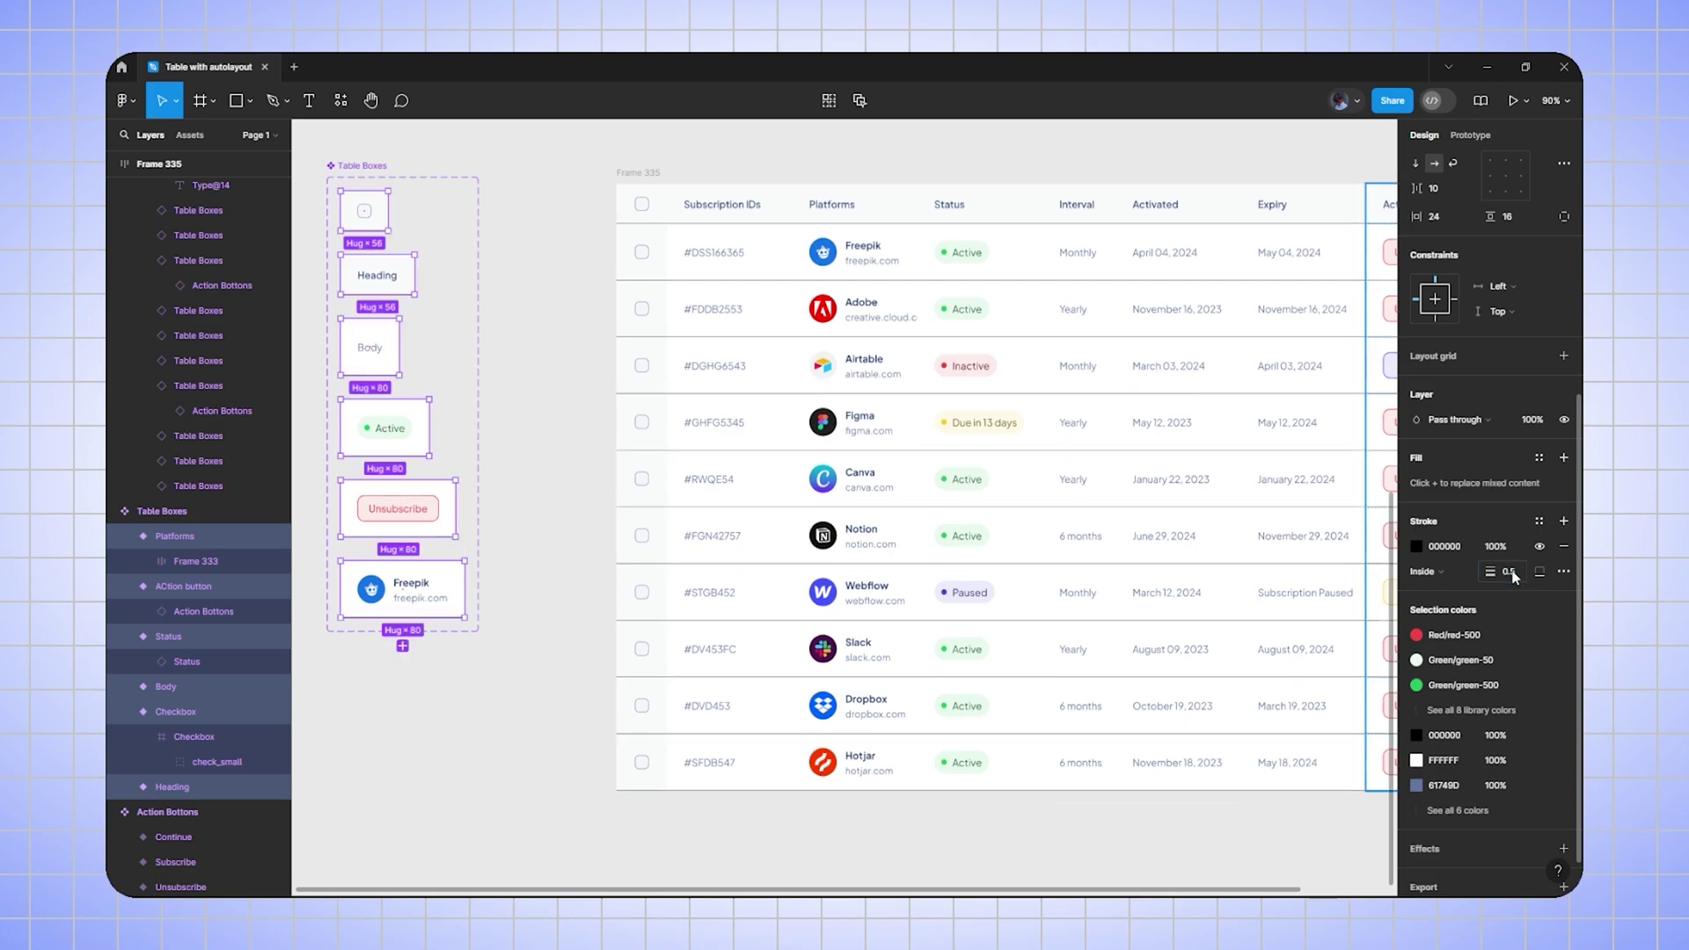
# - Sample the light grey C3CBDA swatch as the stroke colour
pyautogui.click(1416, 547)
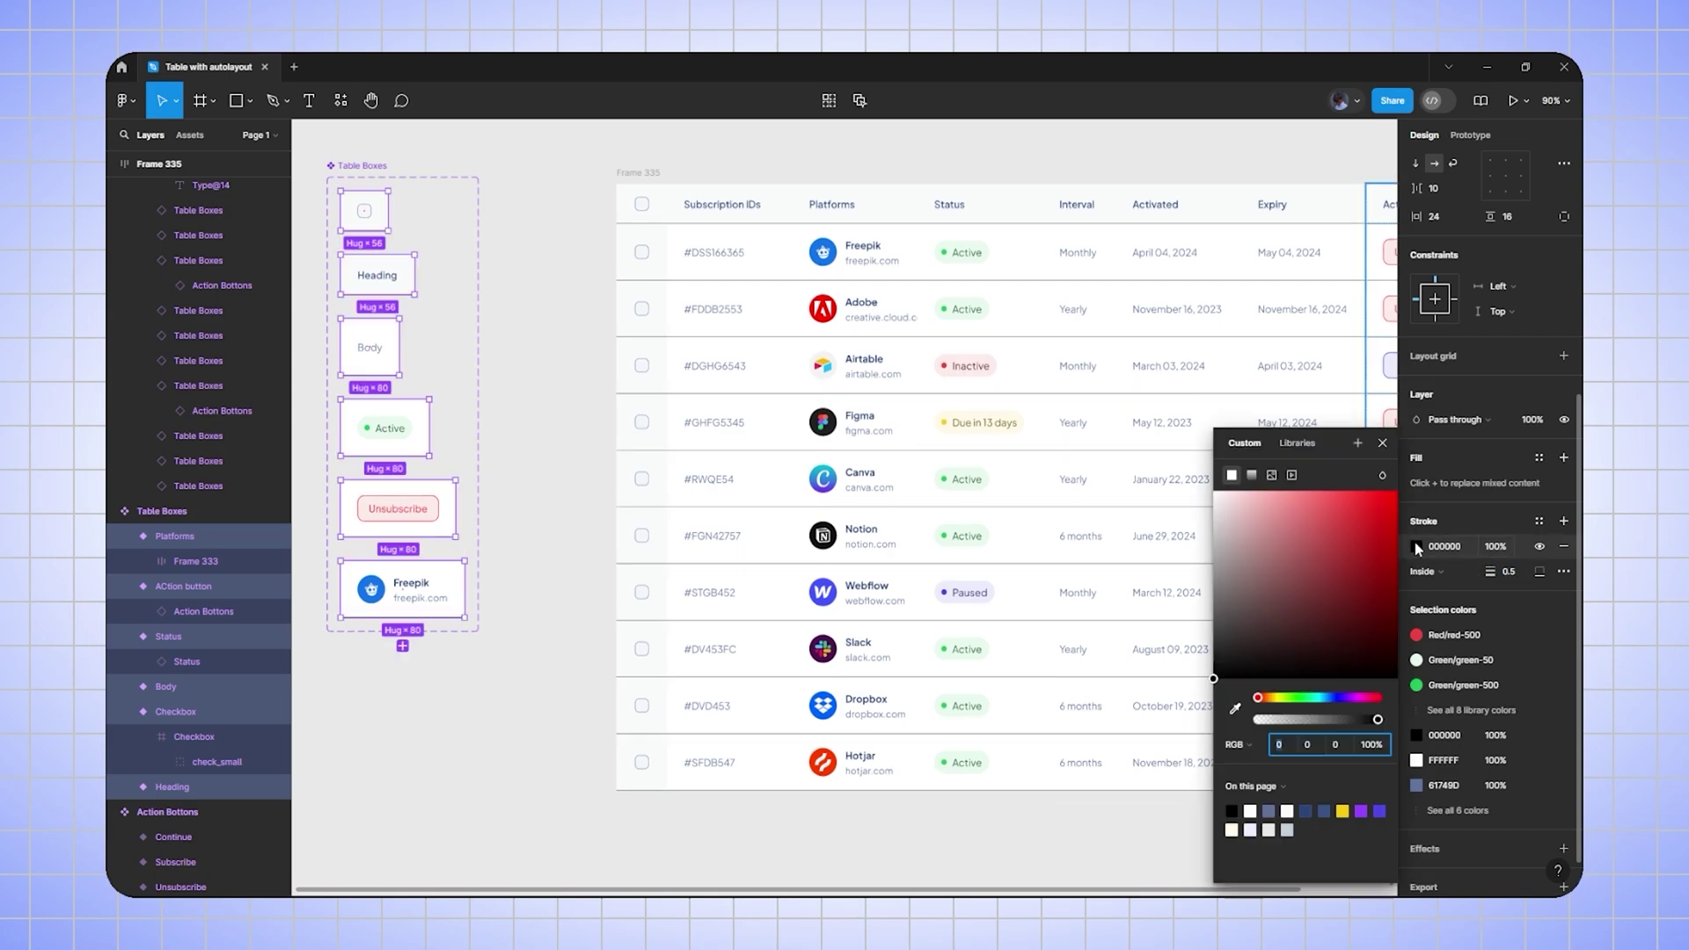
pyautogui.click(1235, 709)
pyautogui.scroll(8, 616, 396)
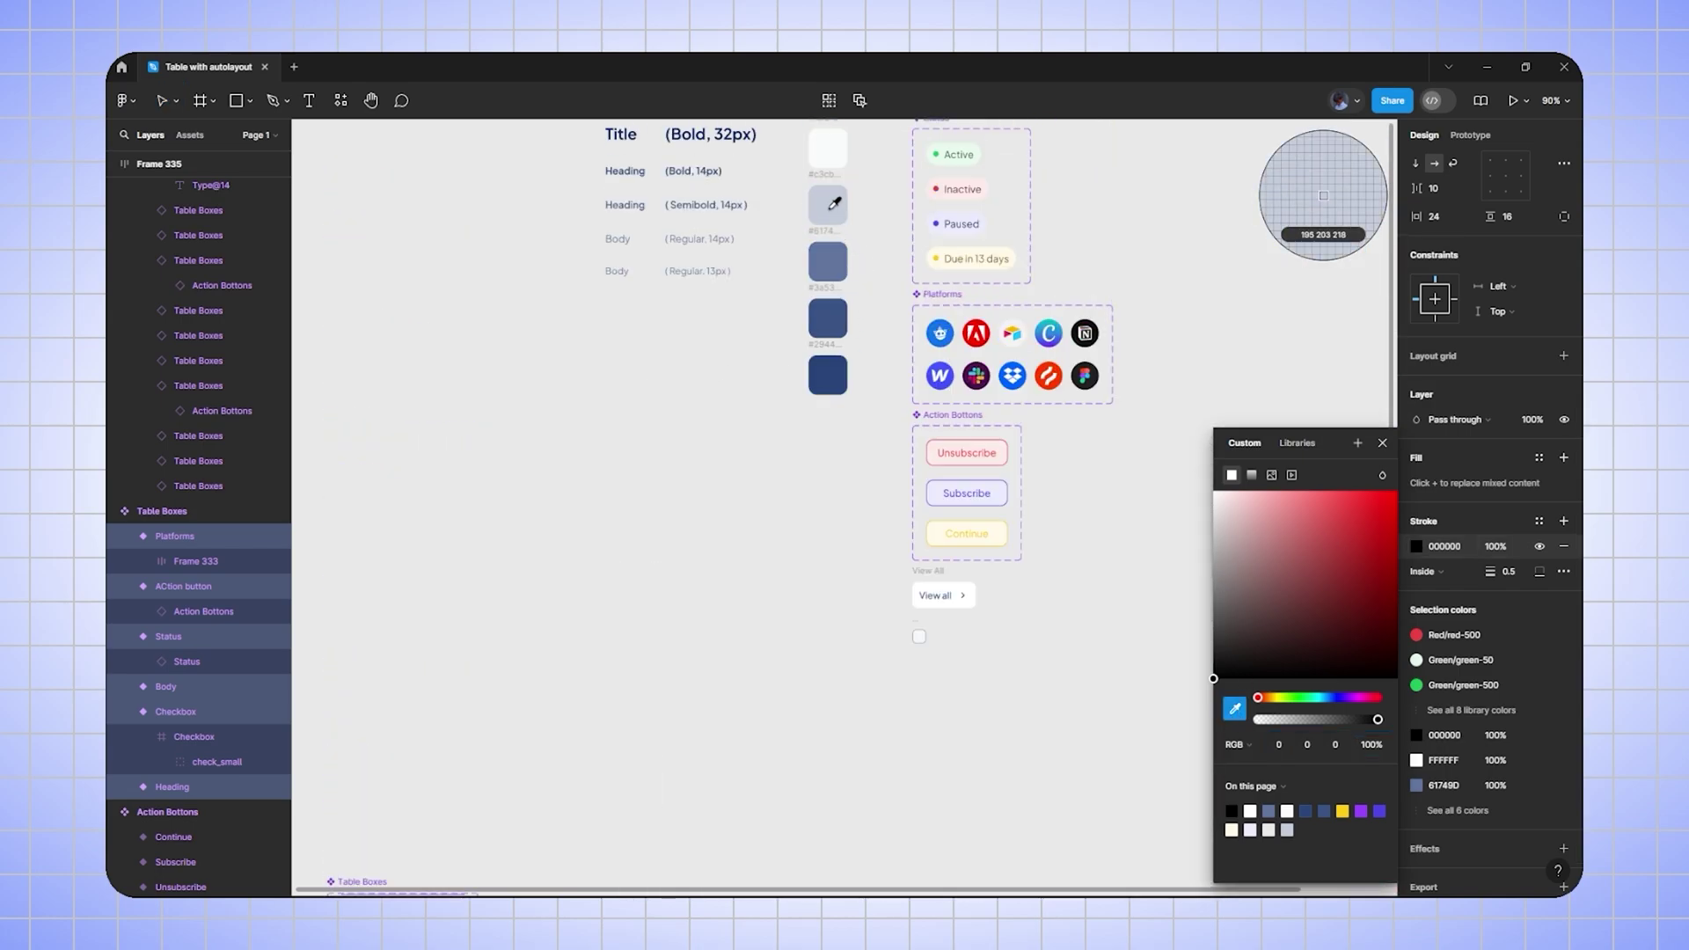
pyautogui.click(832, 212)
pyautogui.click(749, 640)
pyautogui.scroll(-9, 749, 639)
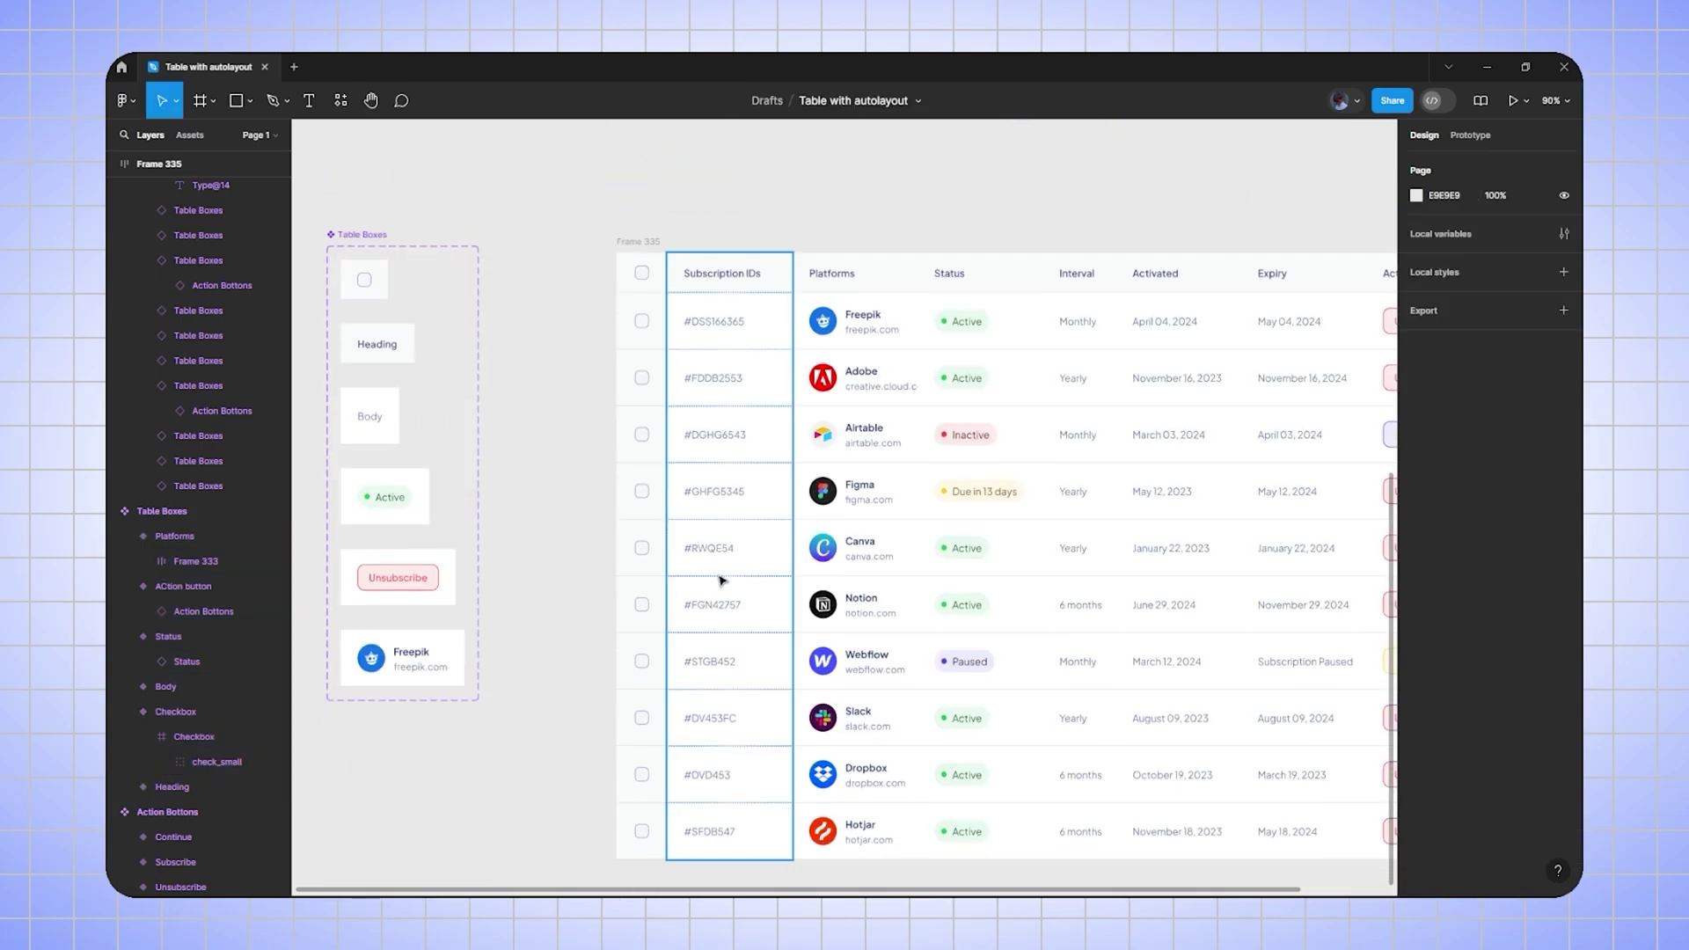
# - Copy the Bold 22 Title text from the style guide to just above the table
pyautogui.hscroll(2, 610, 565)
pyautogui.scroll(-1, 610, 565)
pyautogui.hscroll(2, 885, 540)
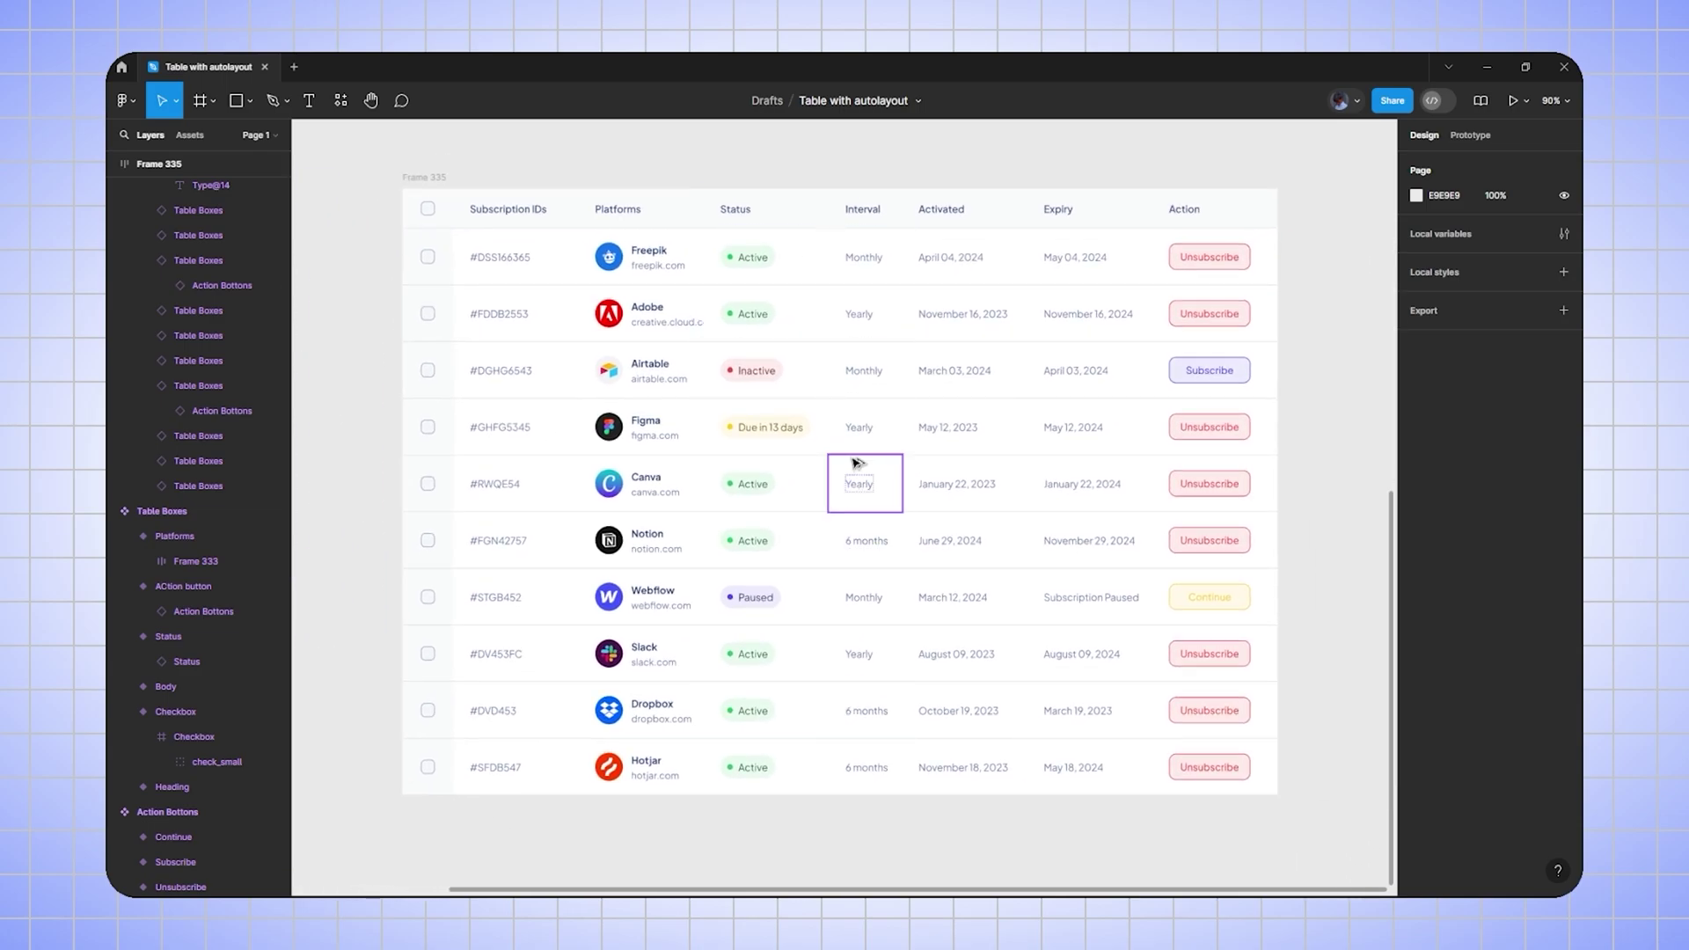
pyautogui.scroll(2, 849, 567)
pyautogui.moveTo(819, 490); pyautogui.dragTo(820, 497)
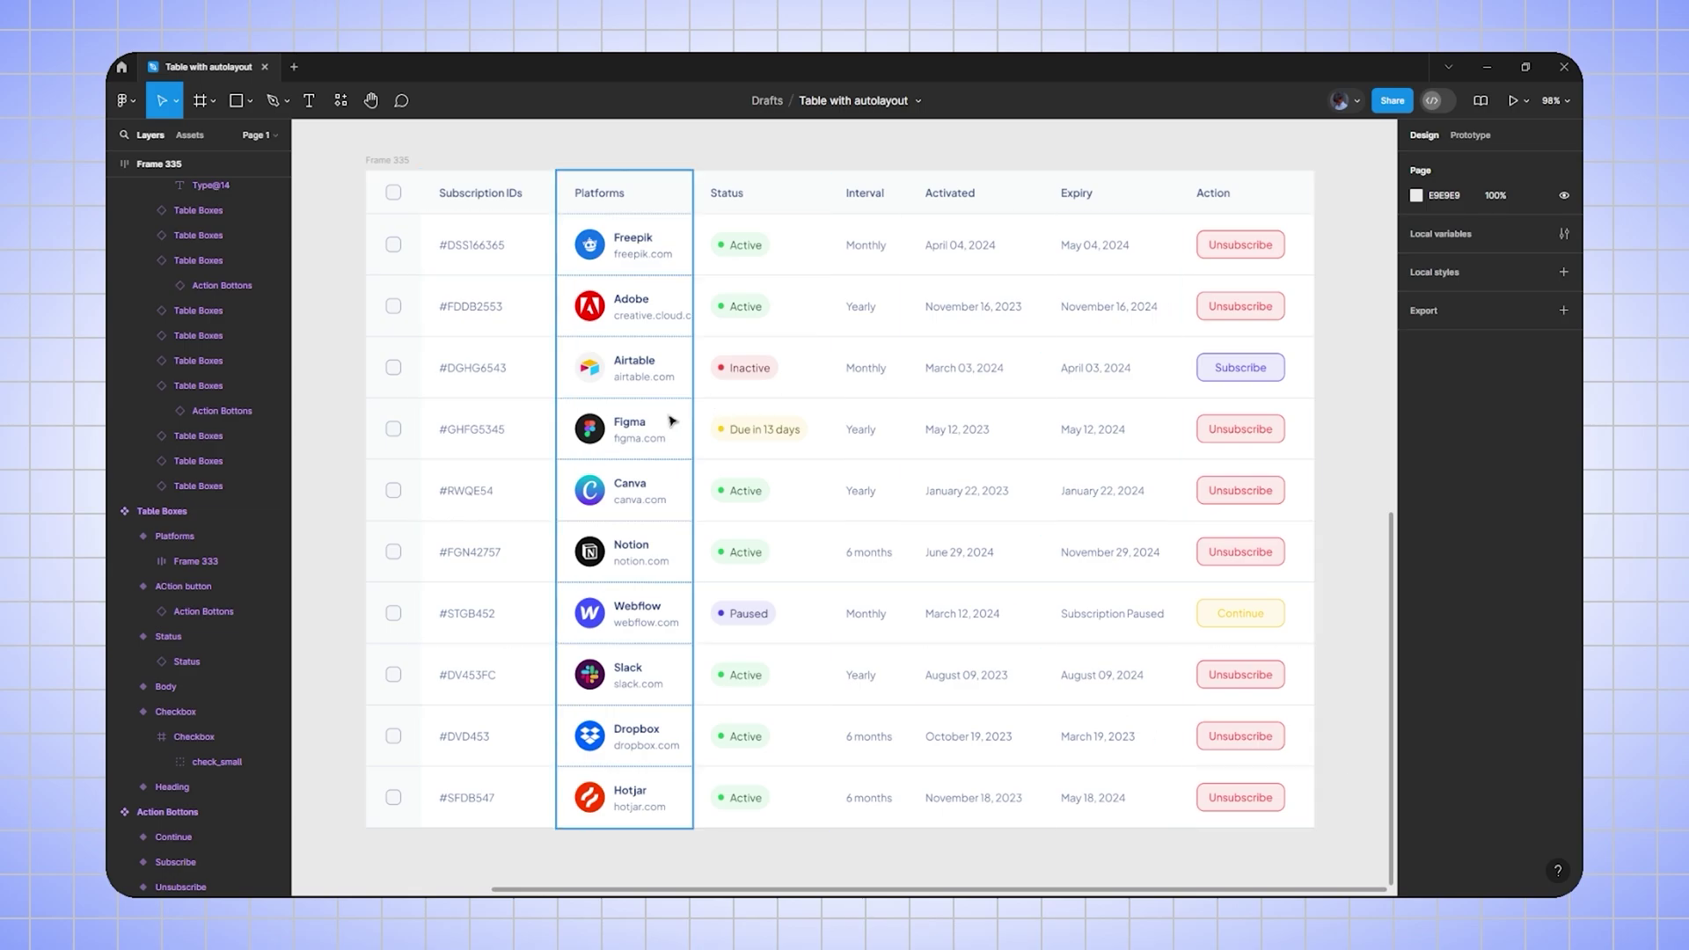
pyautogui.scroll(1, 768, 327)
pyautogui.scroll(-5, 762, 347)
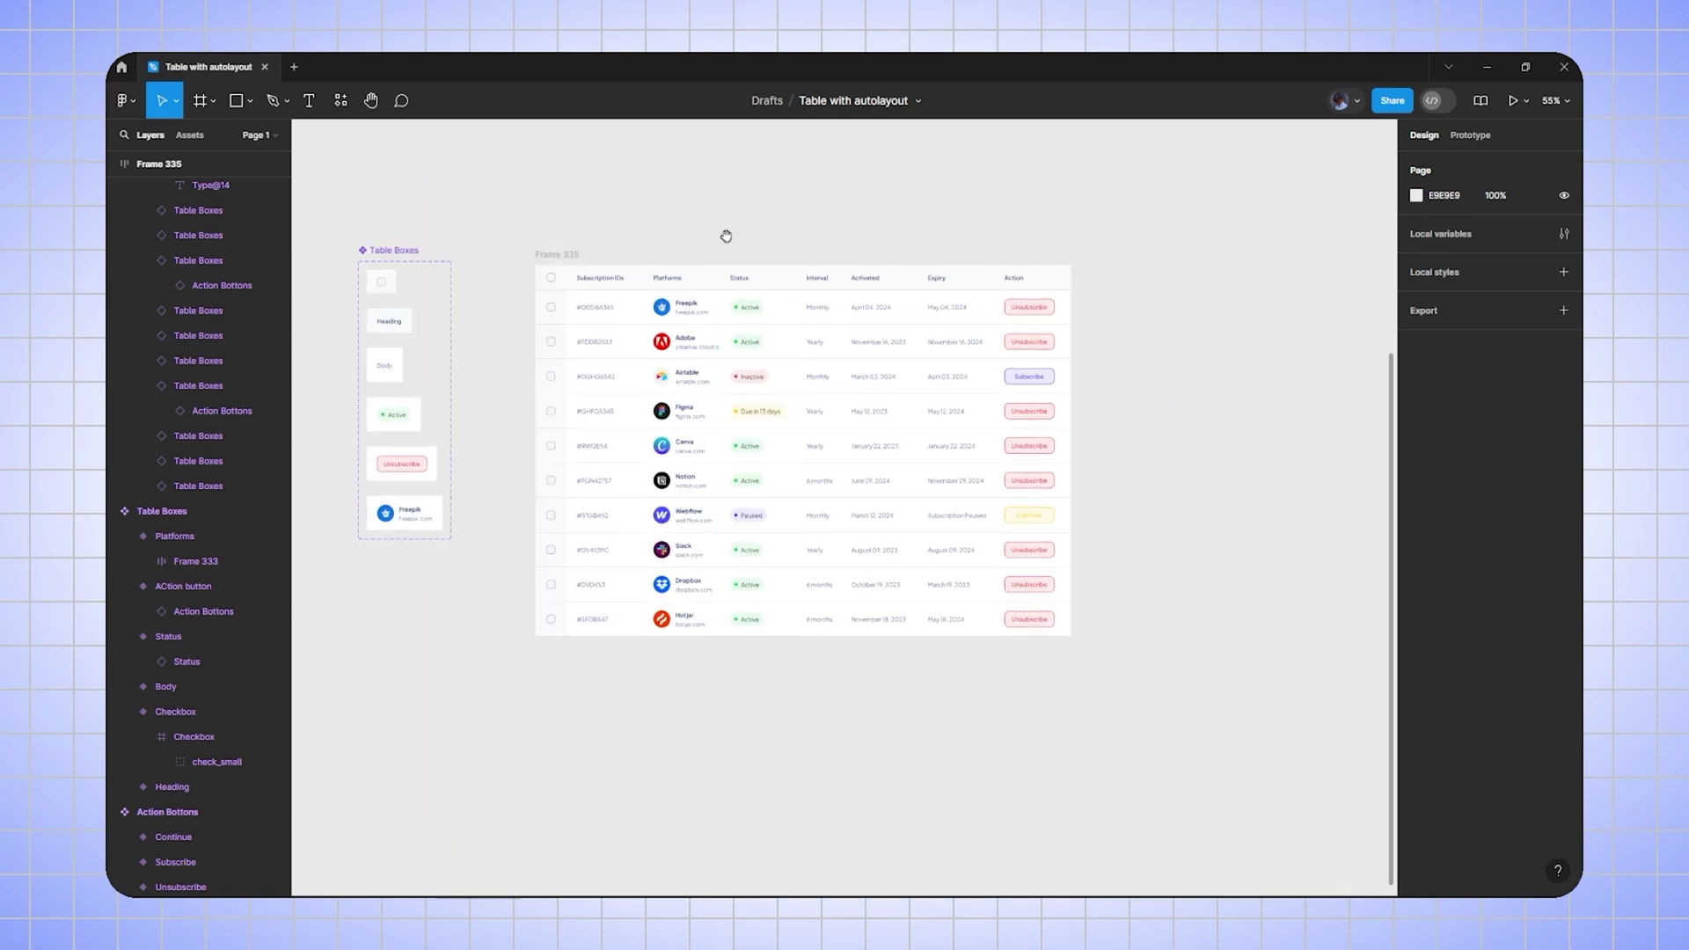
pyautogui.scroll(3, 756, 387)
pyautogui.scroll(5, 754, 413)
pyautogui.moveTo(588, 199); pyautogui.dragTo(619, 625)
pyautogui.scroll(5, 619, 624)
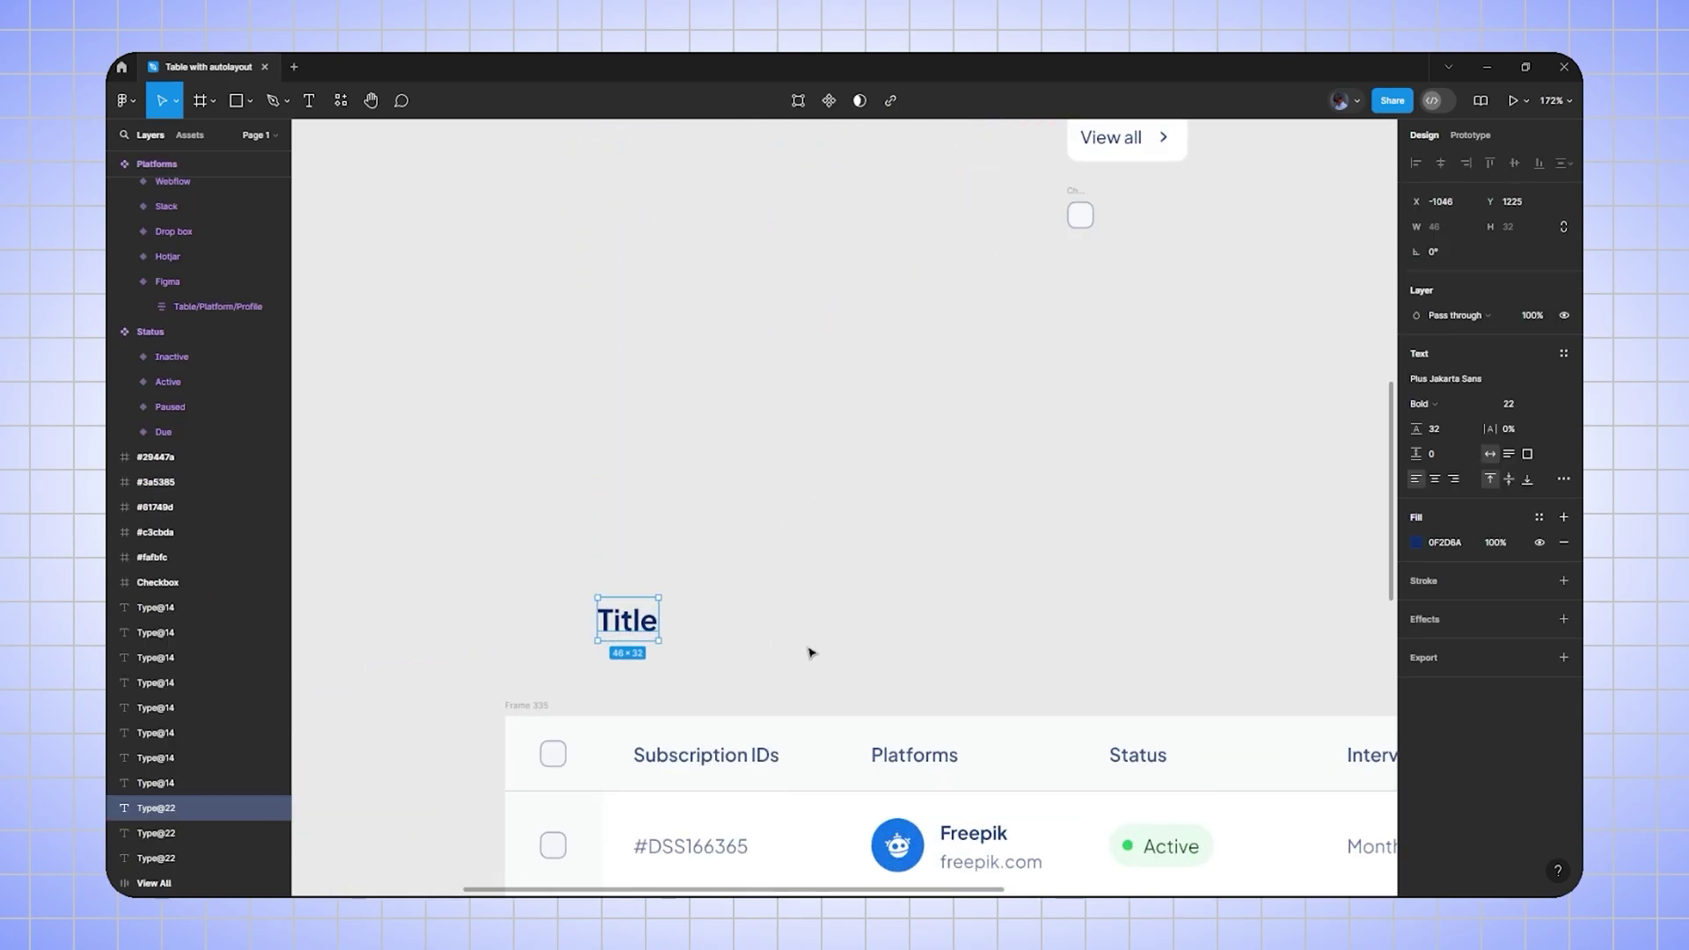
pyautogui.scroll(-5, 811, 652)
pyautogui.scroll(-1, 794, 382)
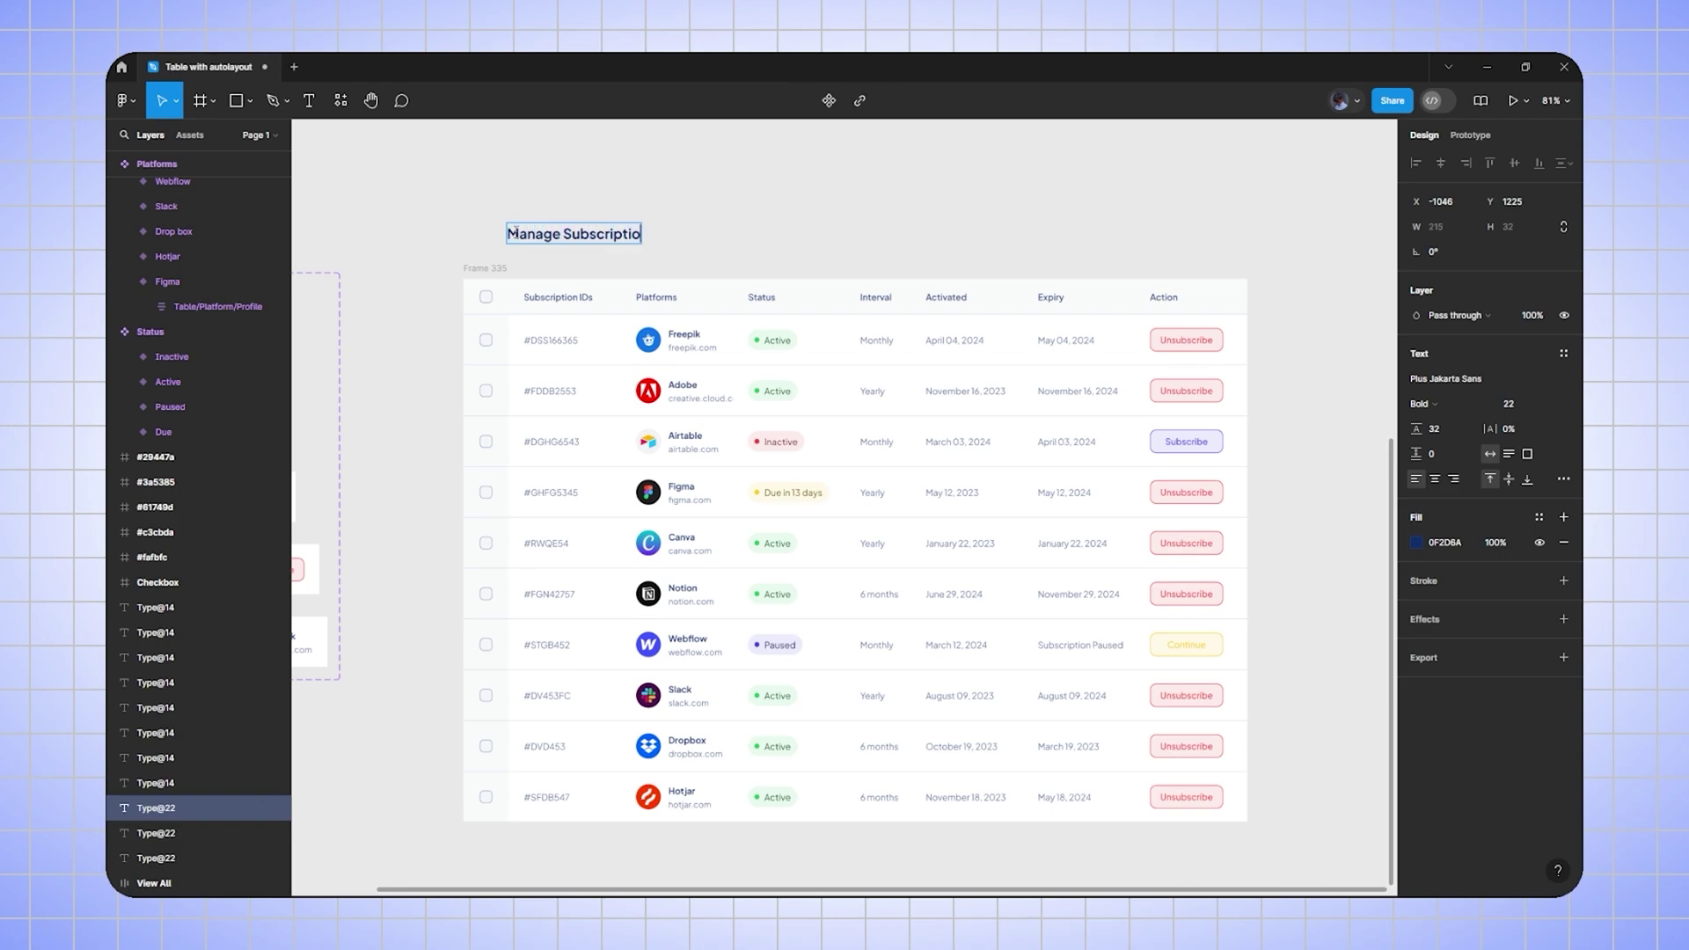
# - Shift the title left and place a View all button copy above the Action column
pyautogui.moveTo(566, 242); pyautogui.dragTo(553, 242)
pyautogui.click(609, 221)
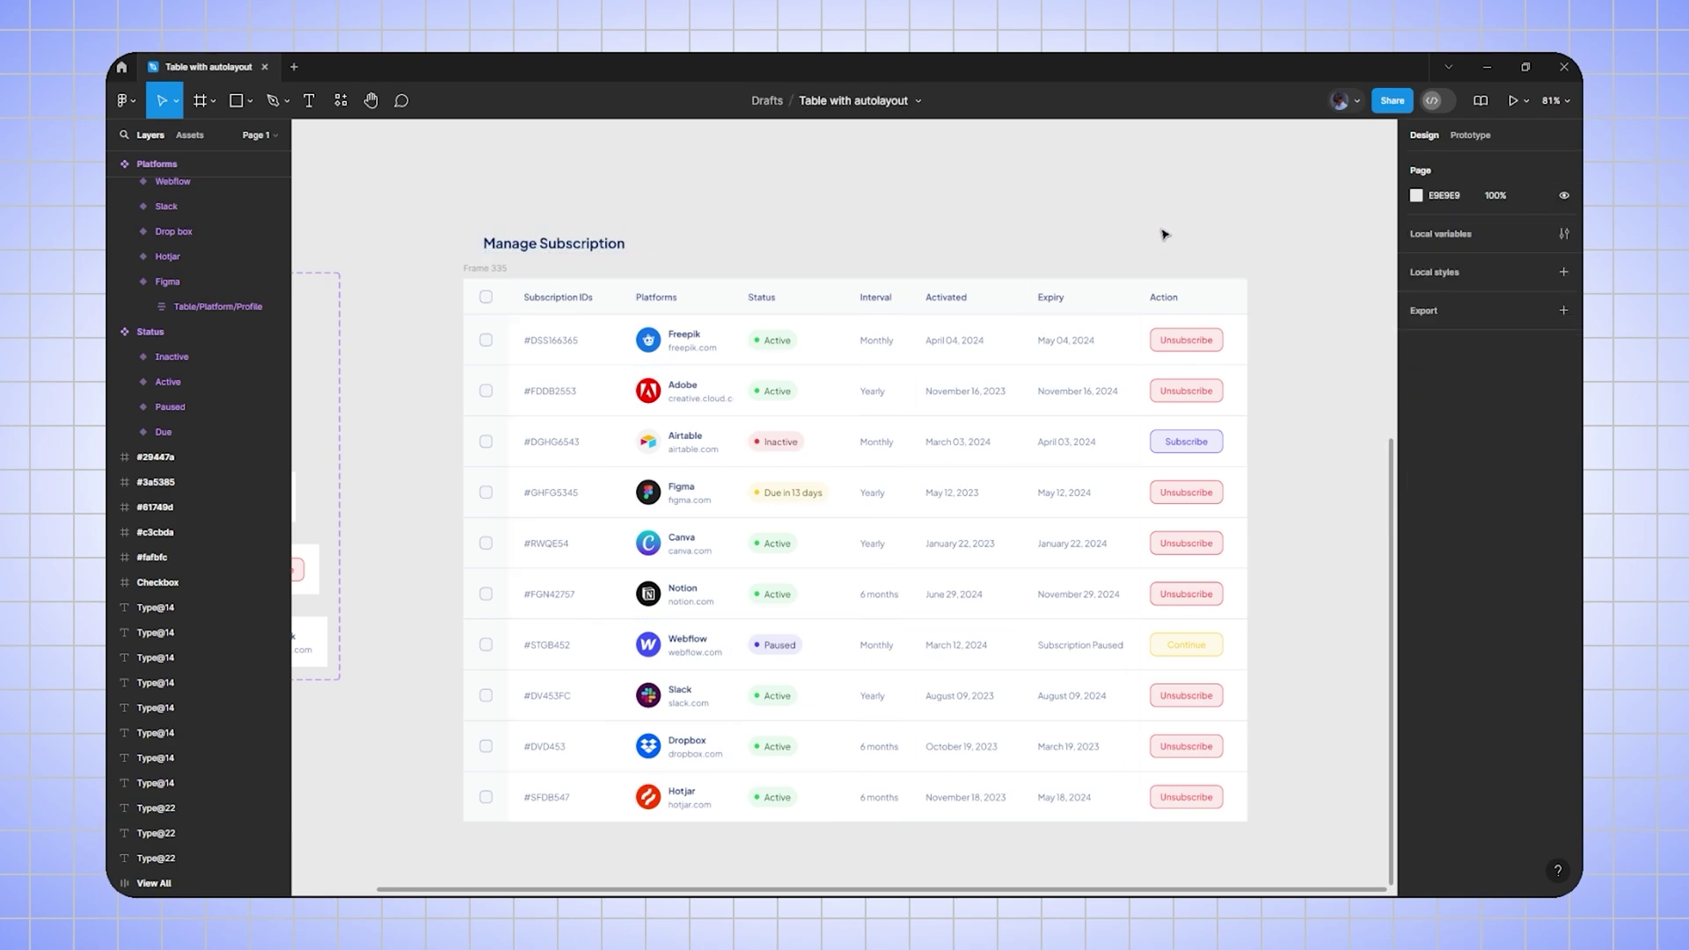
pyautogui.scroll(10, 965, 445)
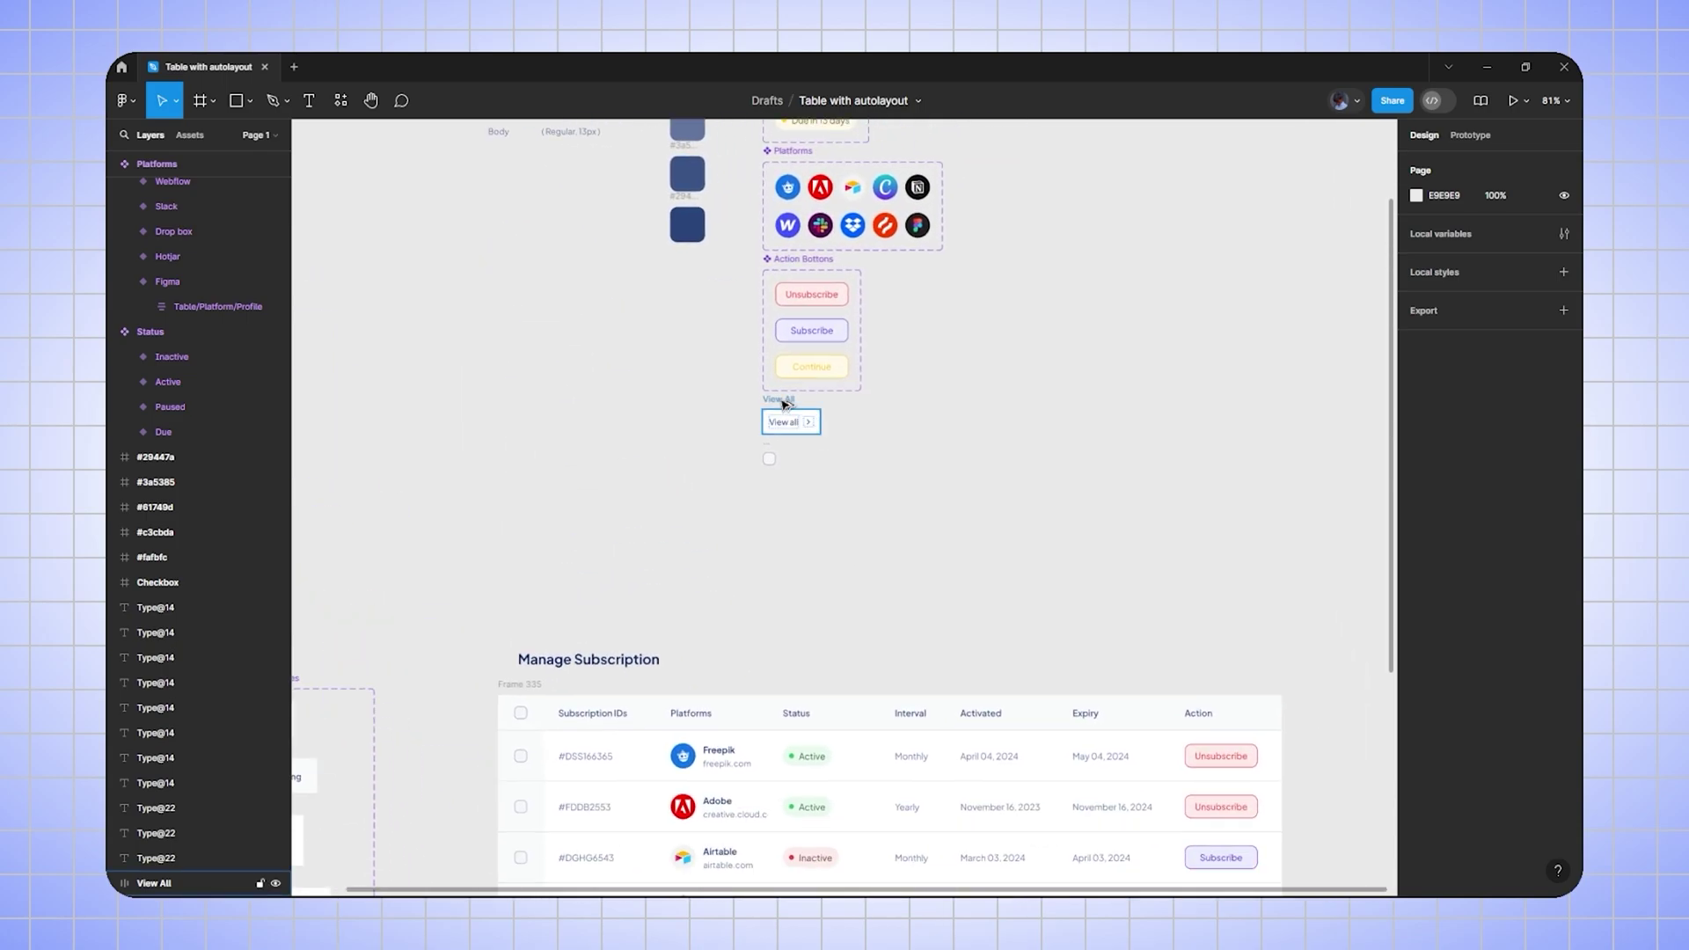
pyautogui.click(786, 405)
pyautogui.moveTo(786, 422); pyautogui.dragTo(1210, 656)
pyautogui.scroll(-3, 998, 463)
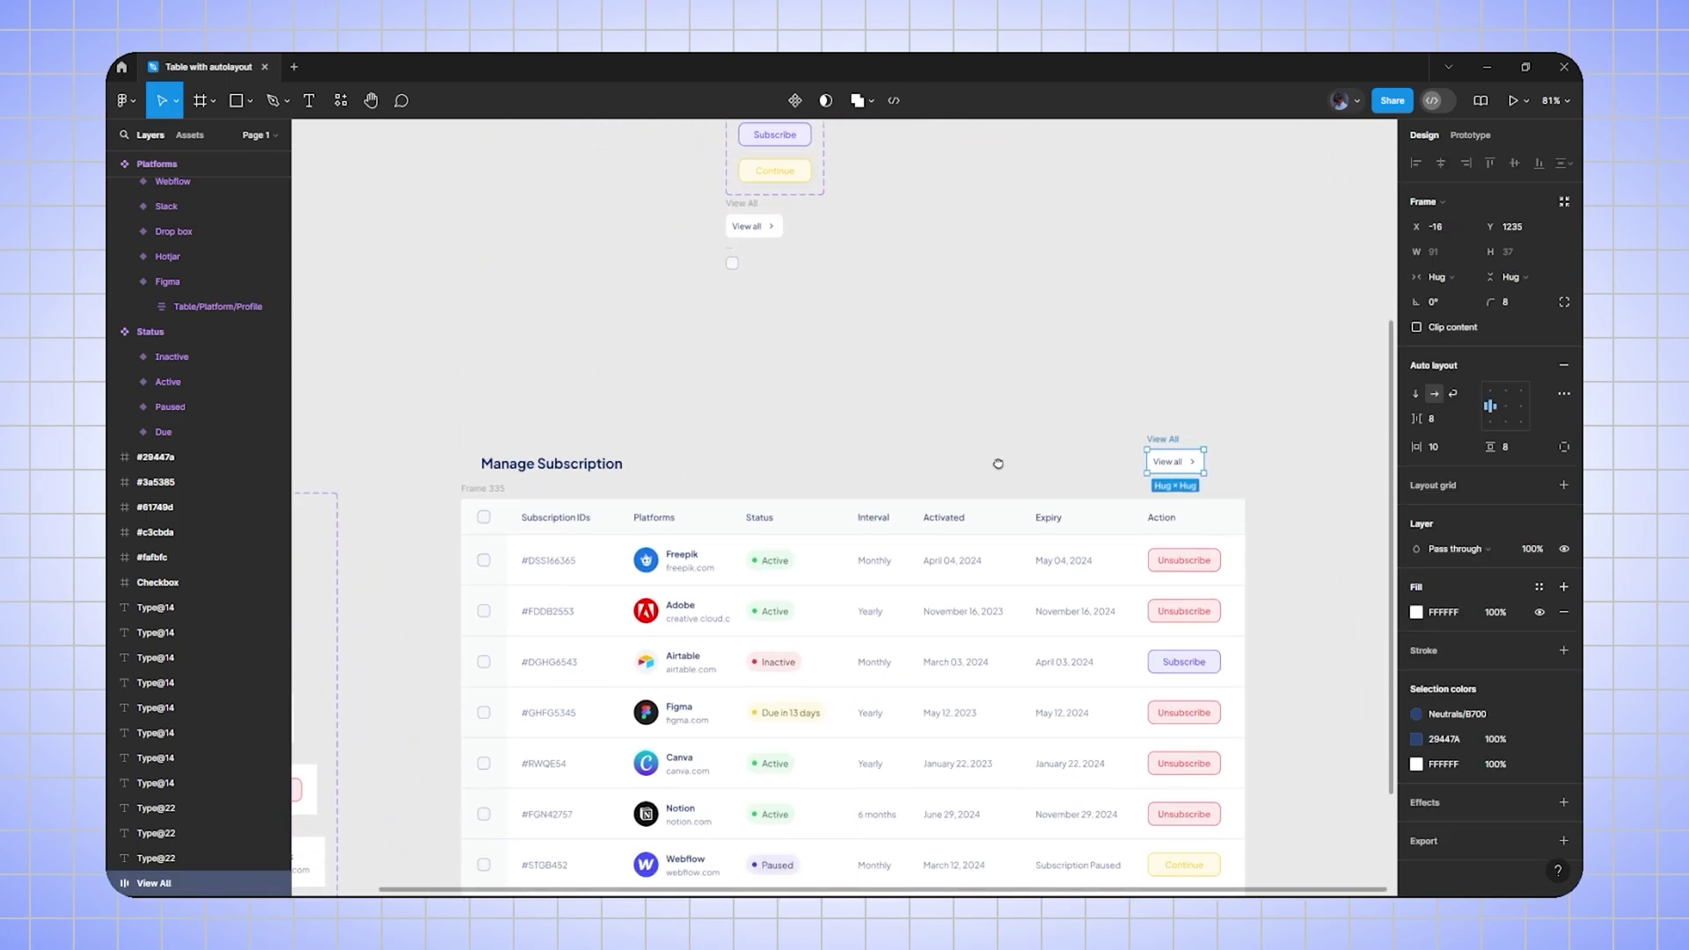
pyautogui.scroll(-4, 998, 463)
# - Align the title and View all button on their vertical centres
pyautogui.moveTo(521, 194); pyautogui.dragTo(1088, 236)
pyautogui.moveTo(1137, 257); pyautogui.dragTo(1139, 257)
pyautogui.click(1512, 167)
pyautogui.click(906, 191)
# - Nudge the title 8 px left and the View all button 40 px right
pyautogui.click(523, 236)
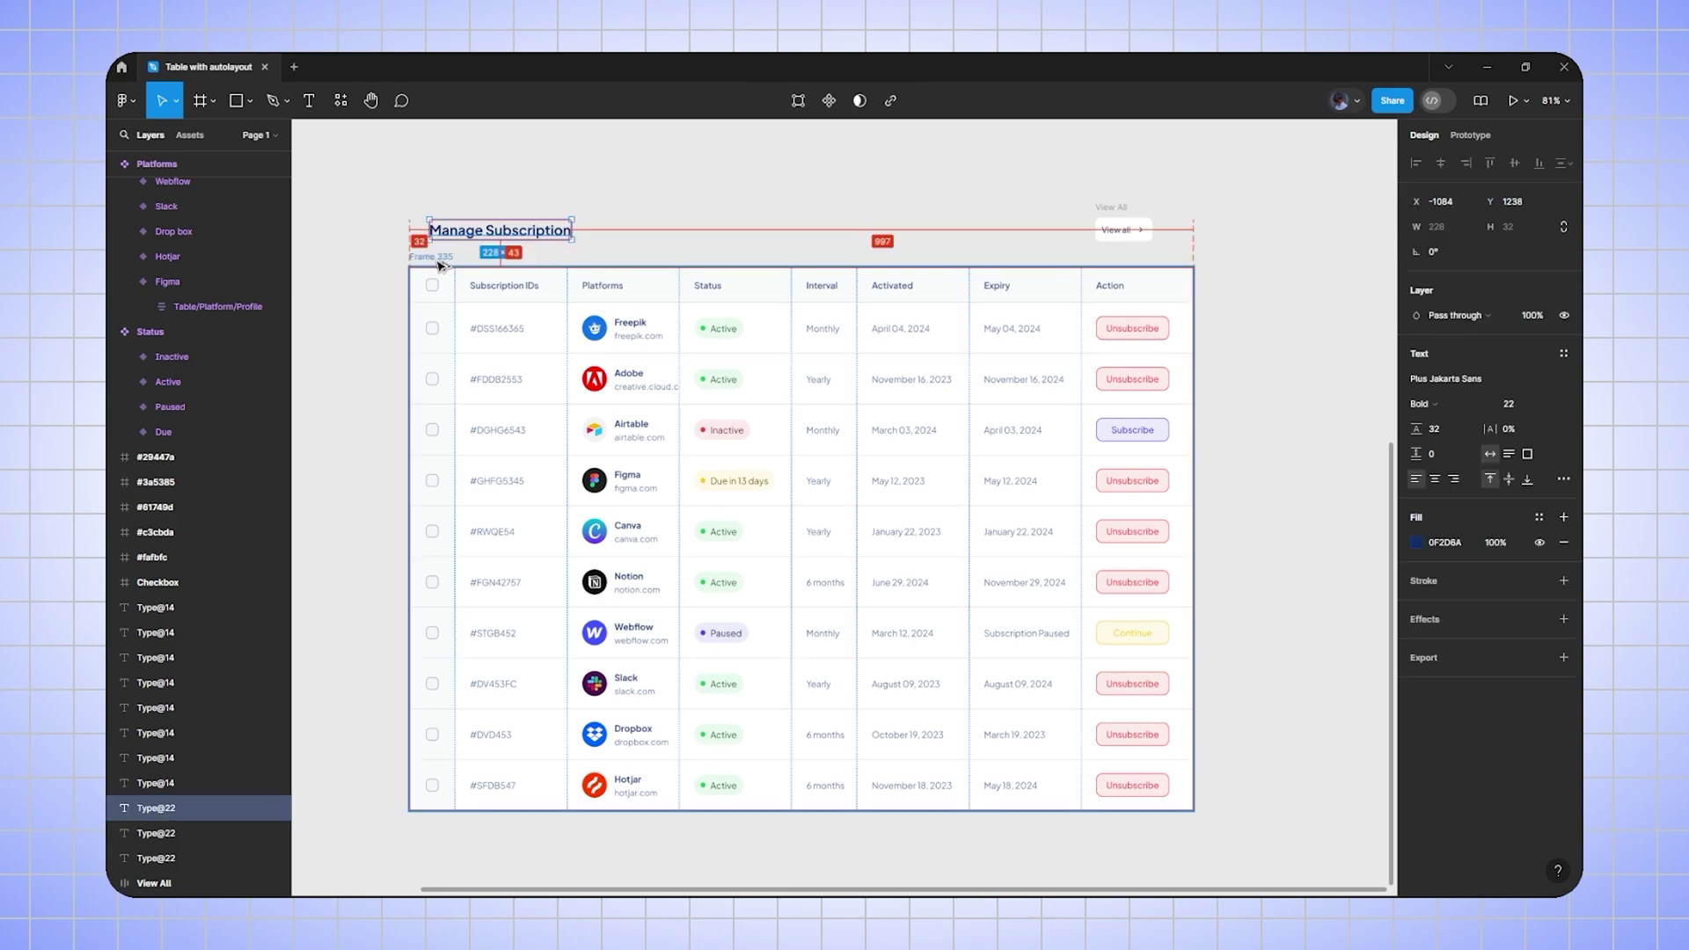
pyautogui.press('Left')
pyautogui.press('Left')
pyautogui.press('Left')
pyautogui.press('Left')
pyautogui.press('Left')
pyautogui.press('Left')
pyautogui.press('Left')
pyautogui.press('Left')
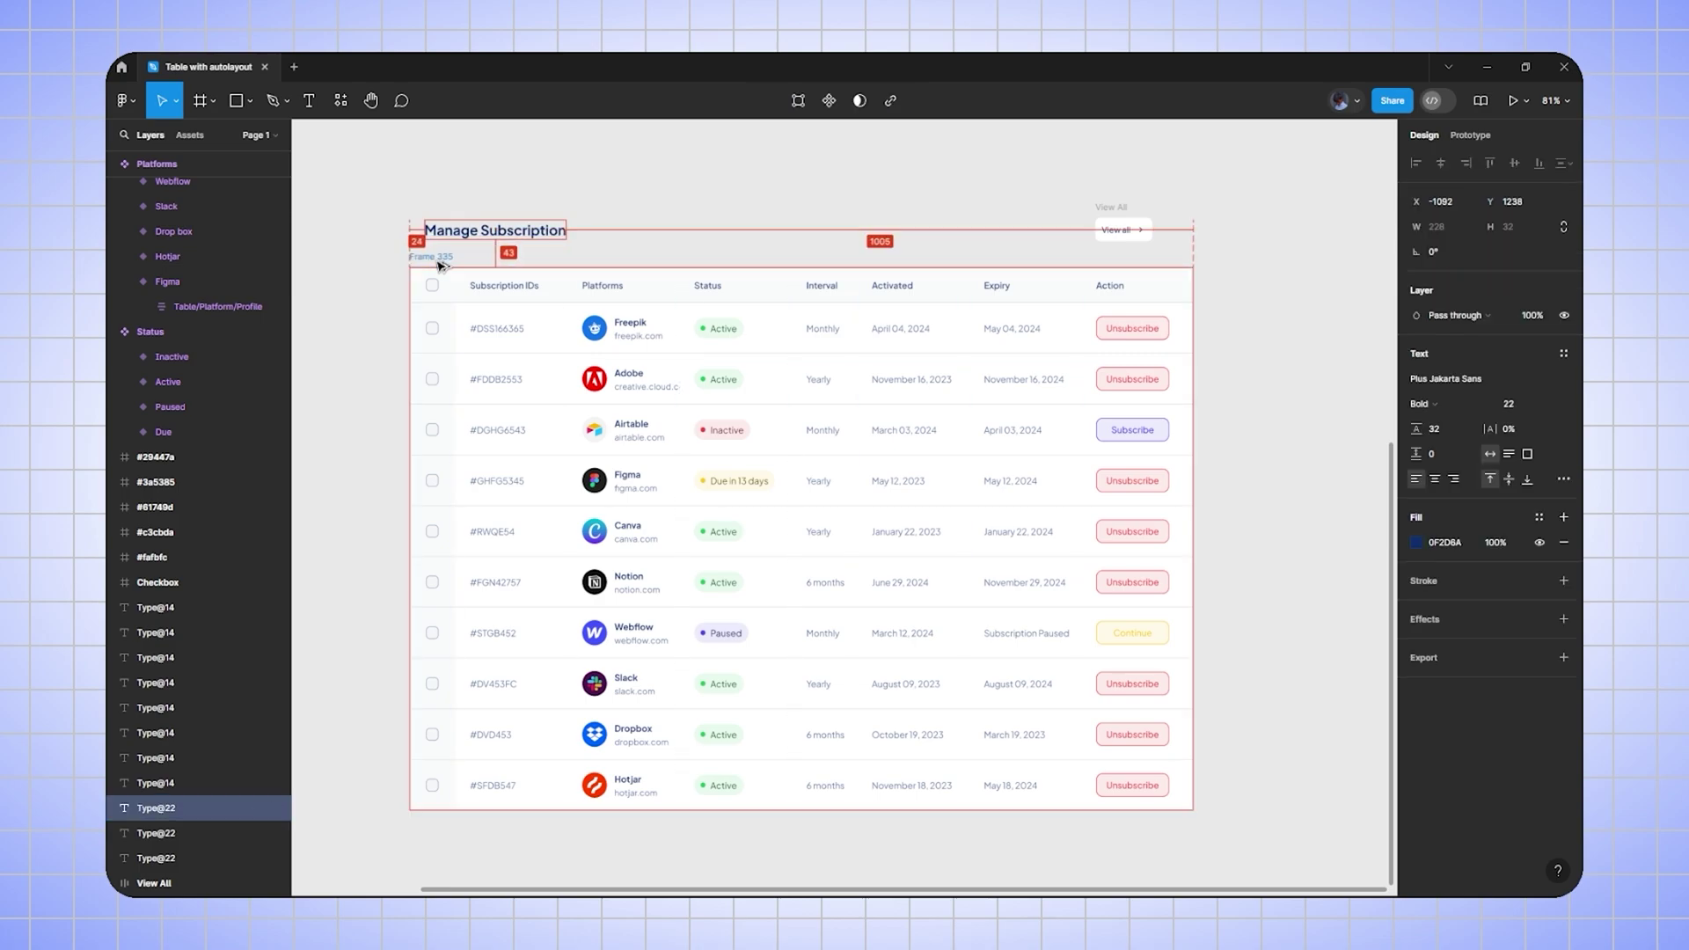
pyautogui.click(1115, 228)
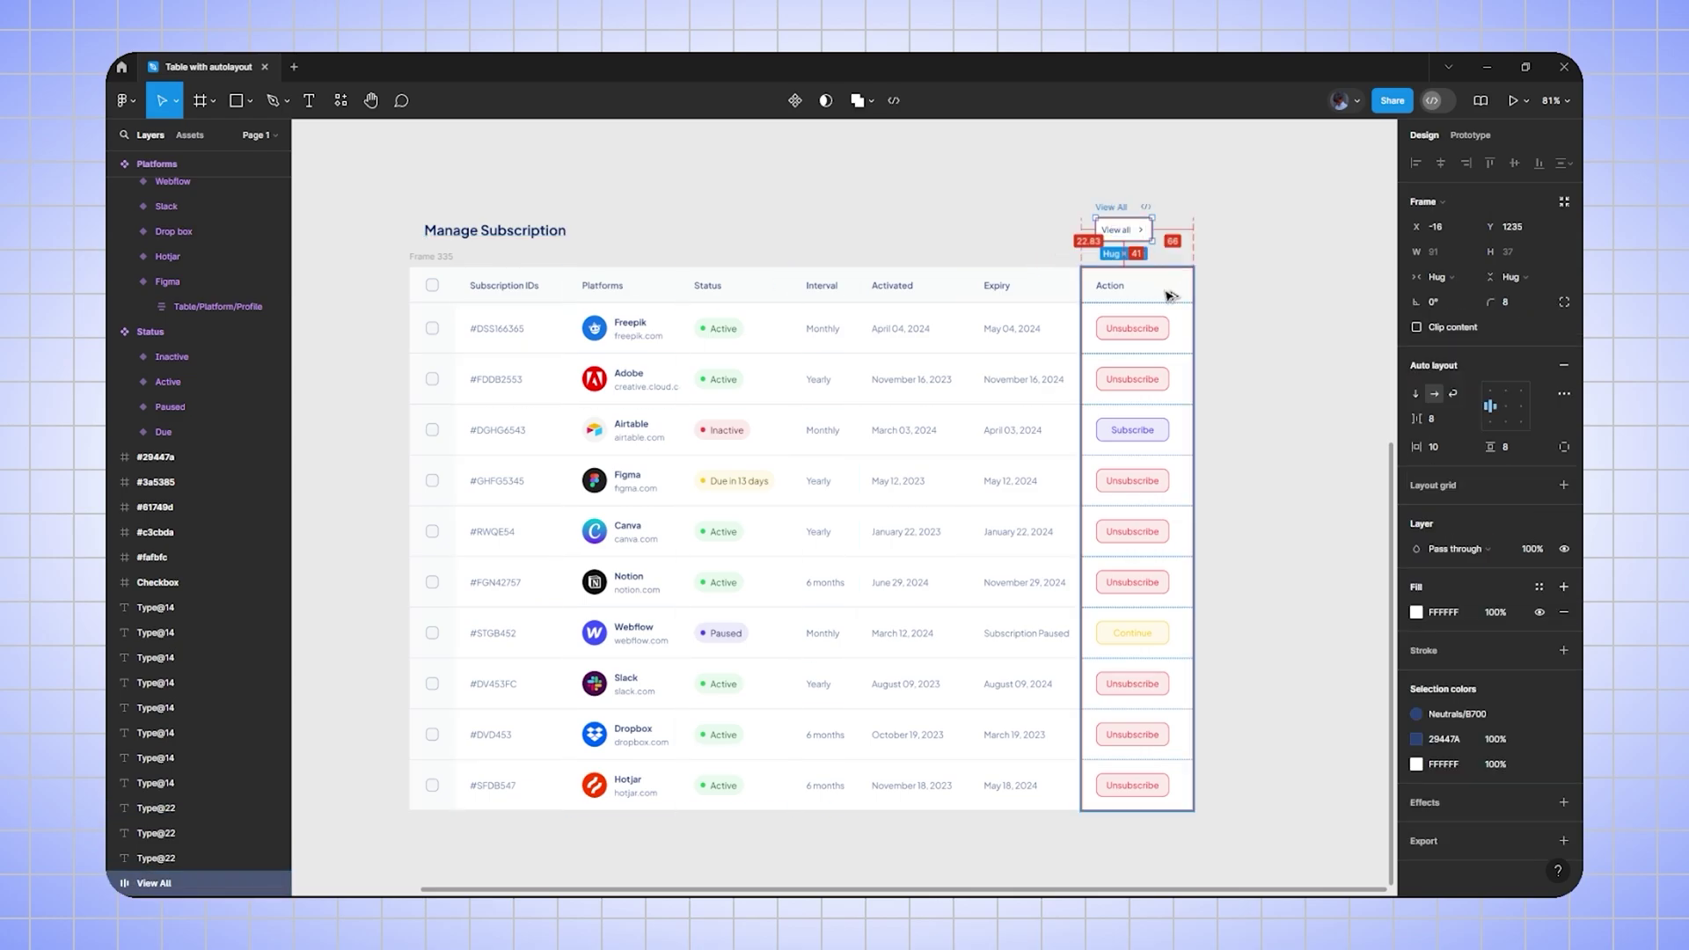
pyautogui.hotkey('shift', 'Right')
pyautogui.hotkey('shift', 'Right')
pyautogui.hotkey('shift', 'Right')
pyautogui.hotkey('shift', 'Right')
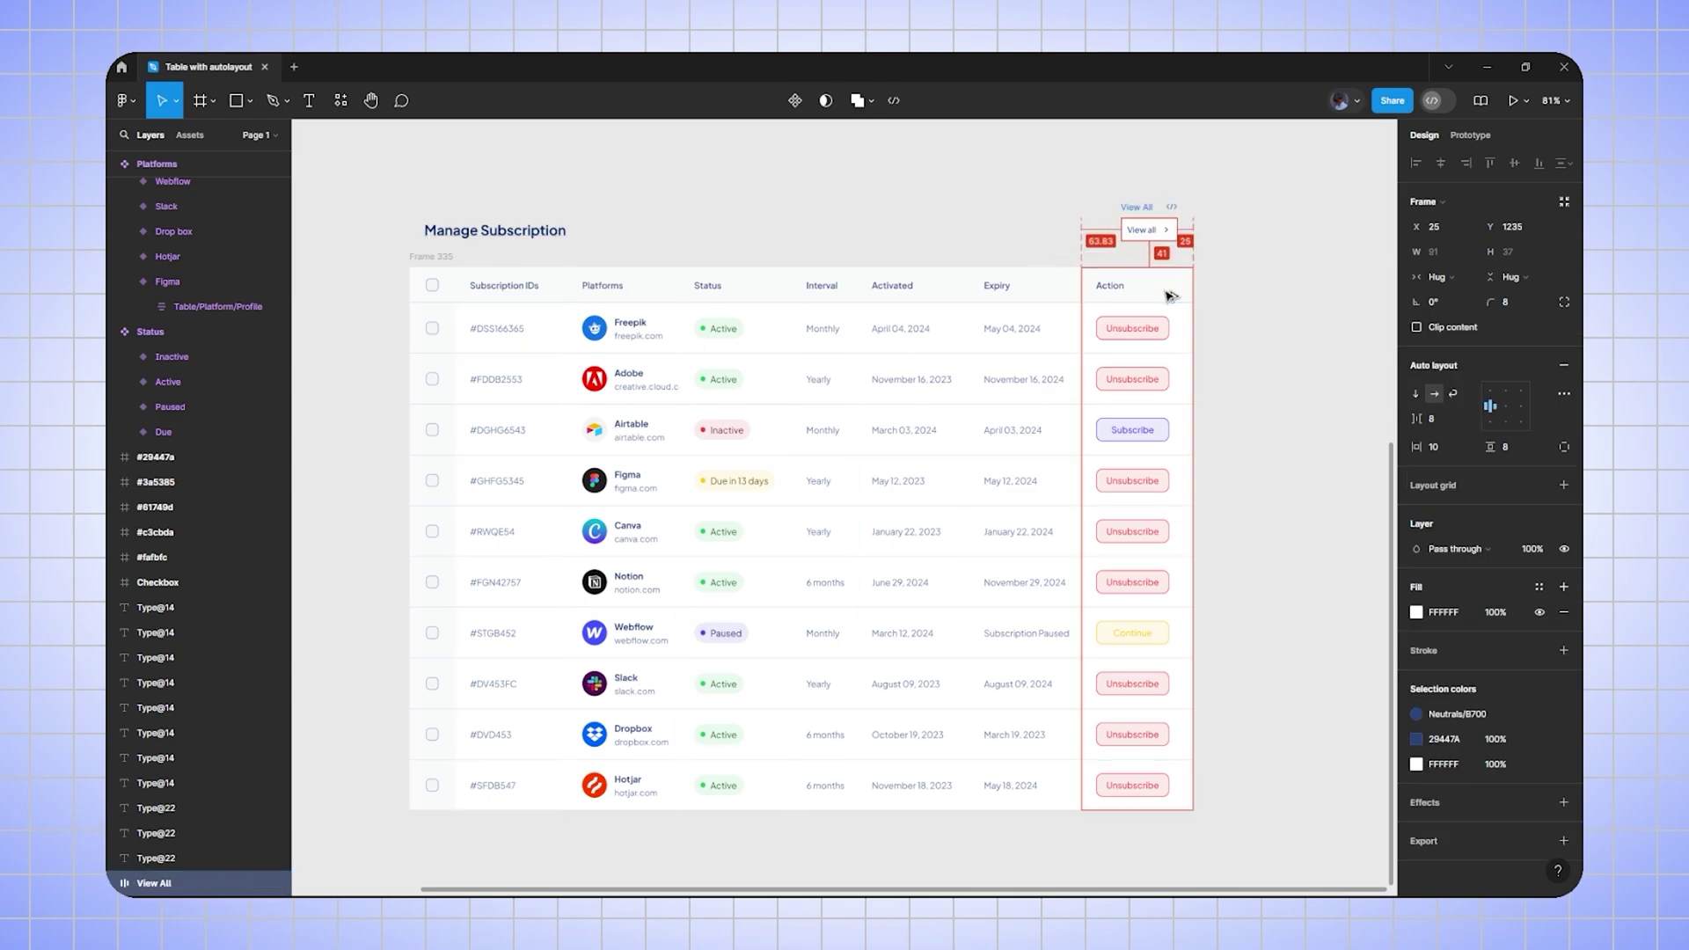
pyautogui.click(778, 216)
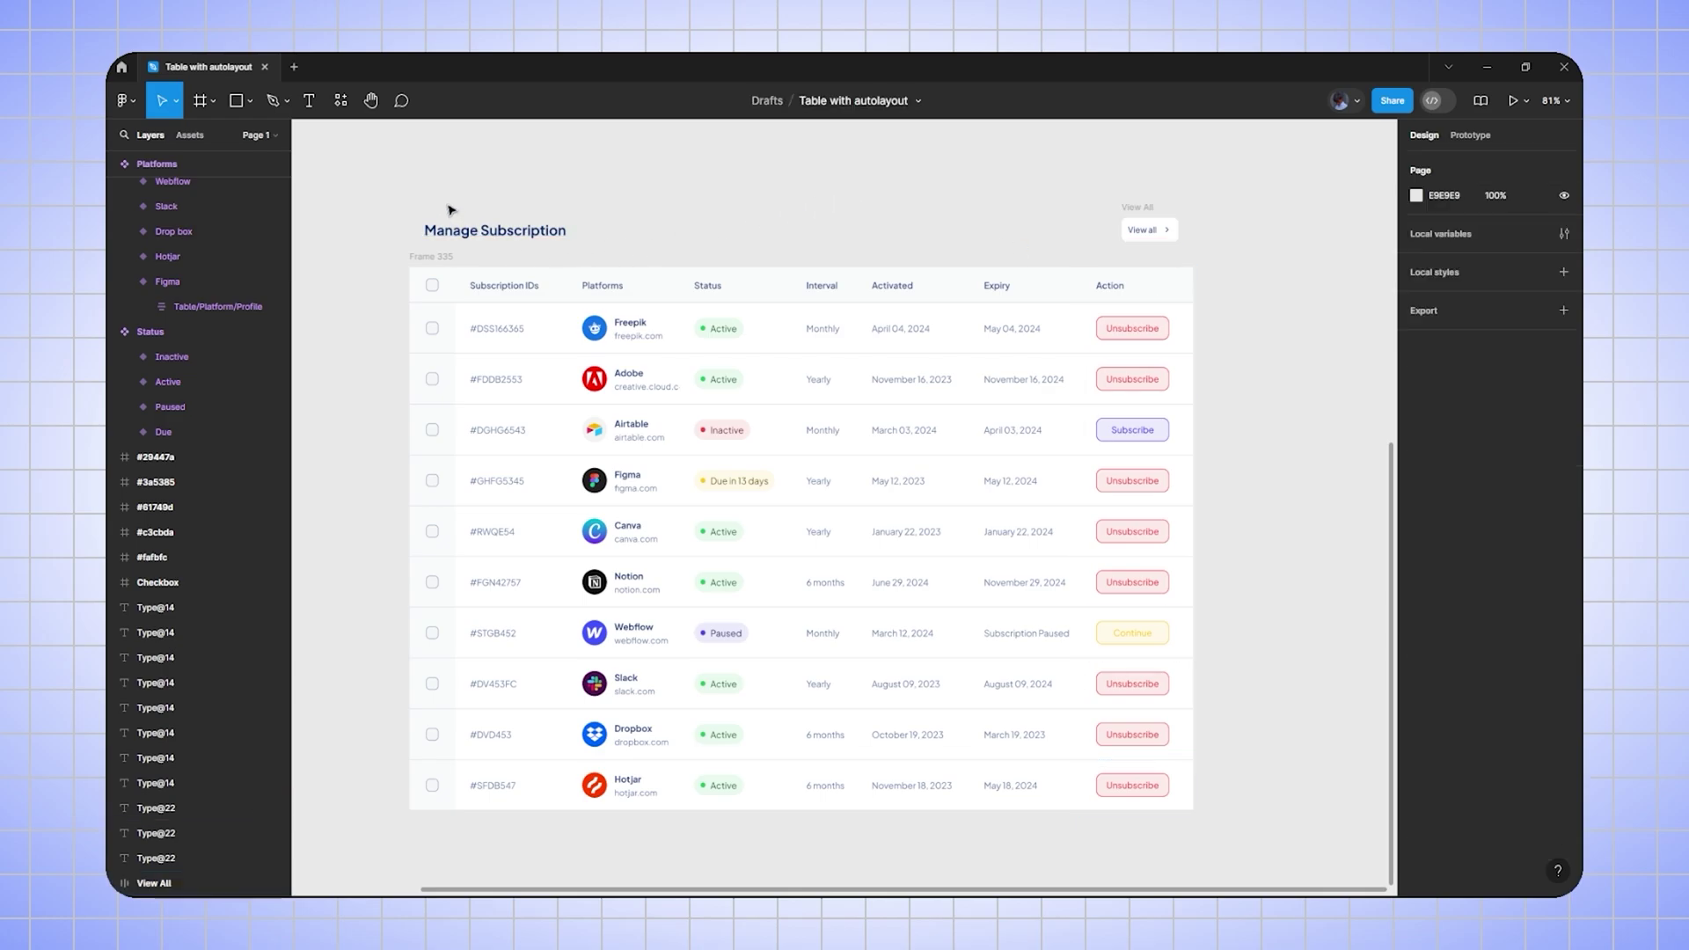
pyautogui.moveTo(441, 188); pyautogui.dragTo(1212, 270)
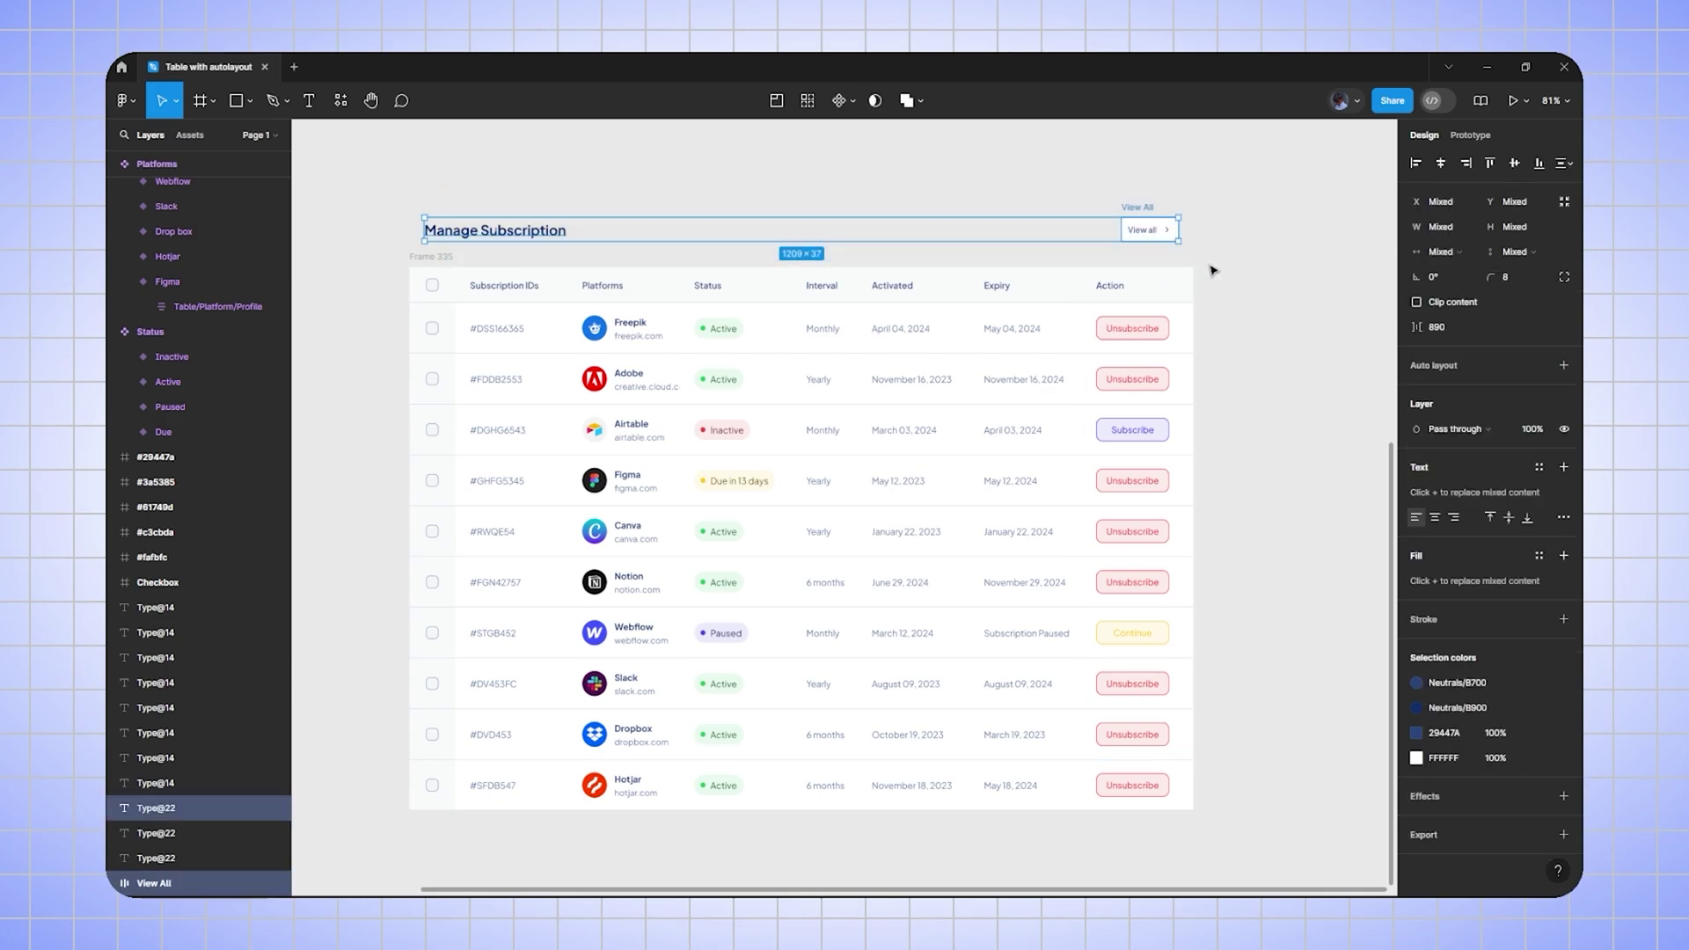
# - Wrap title and View all in auto layout with 24 px horizontal, 20 px vertical padding
pyautogui.hotkey('shift', 'a')
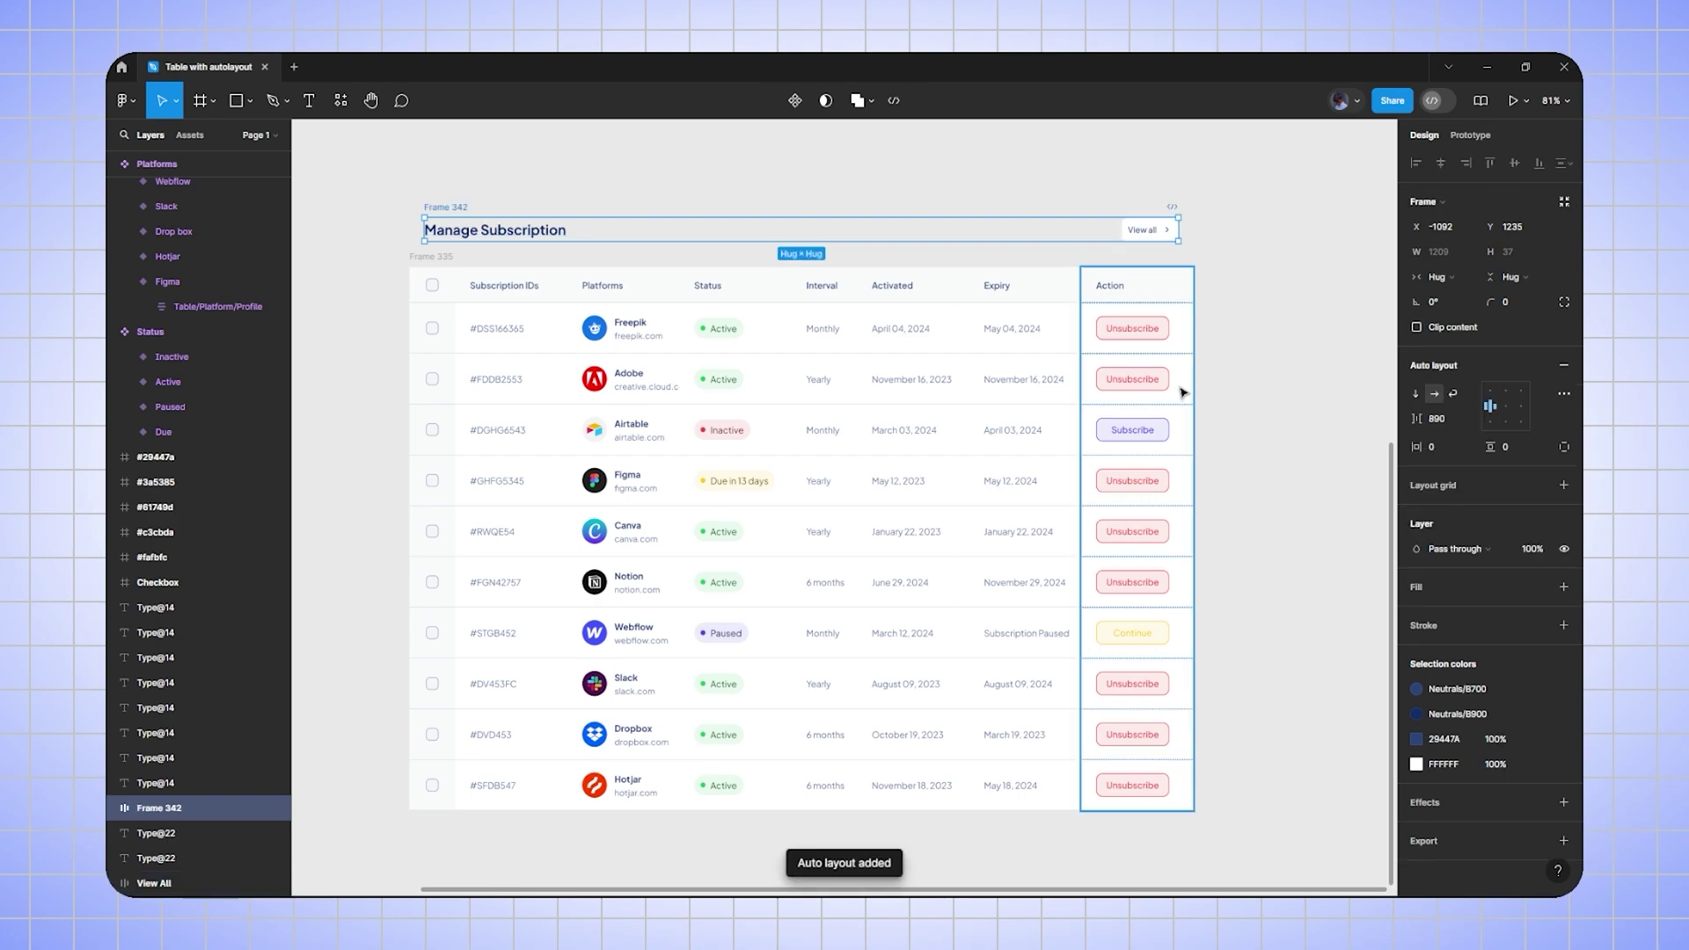
pyautogui.click(1446, 446)
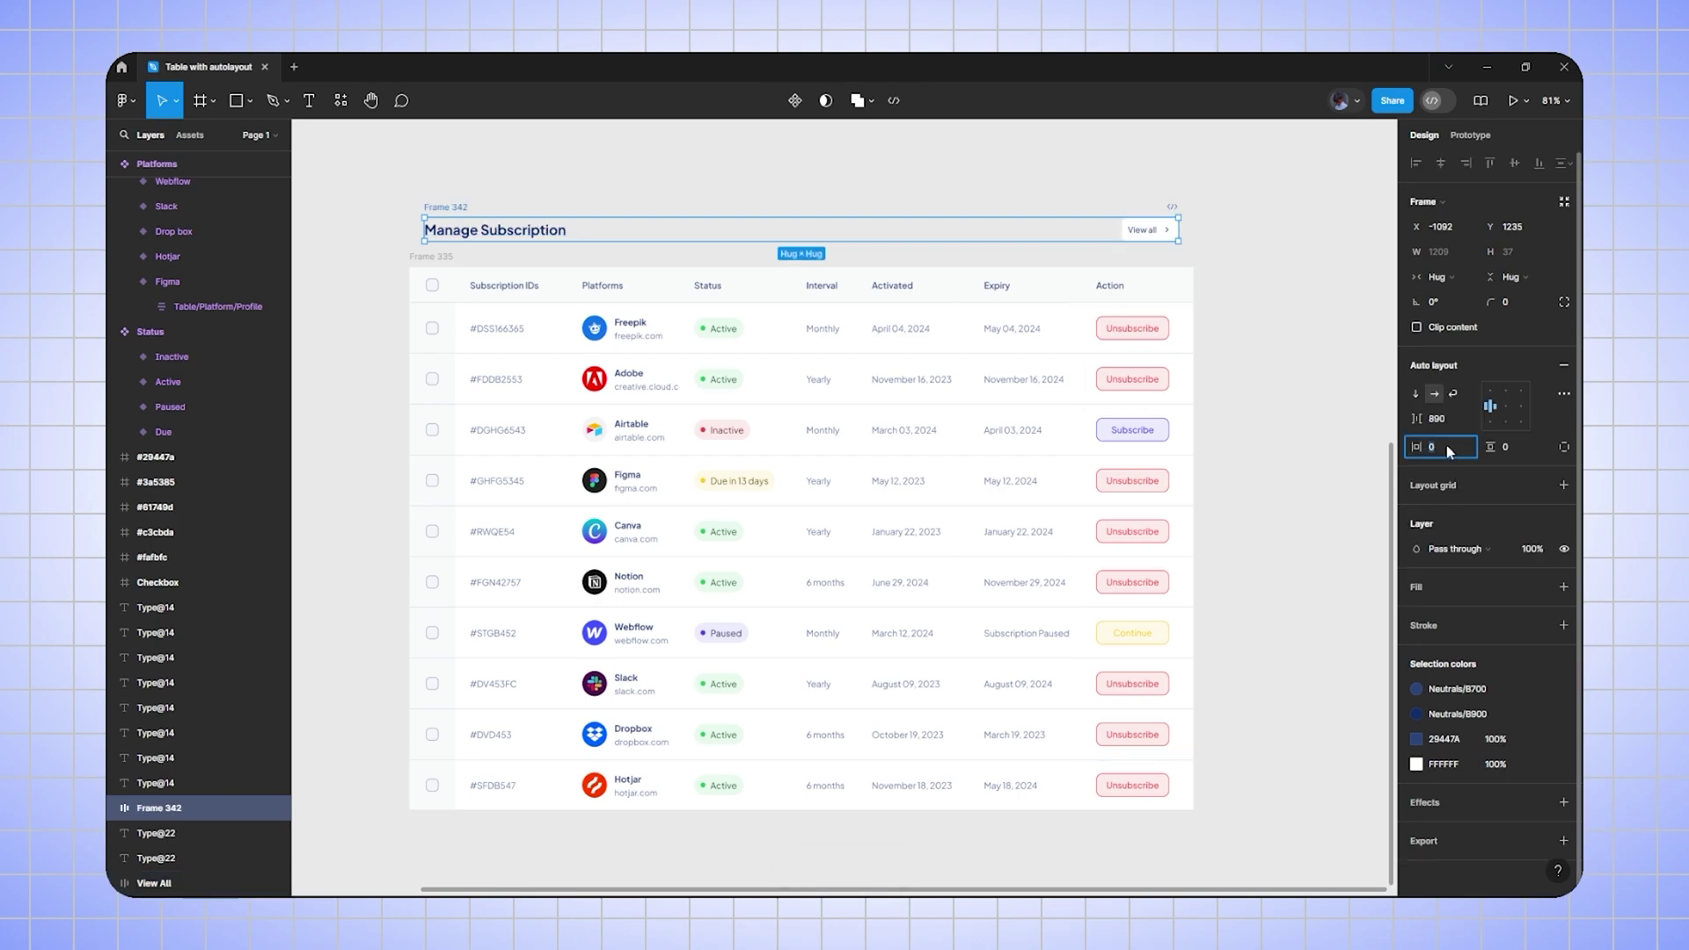
pyautogui.press('Return')
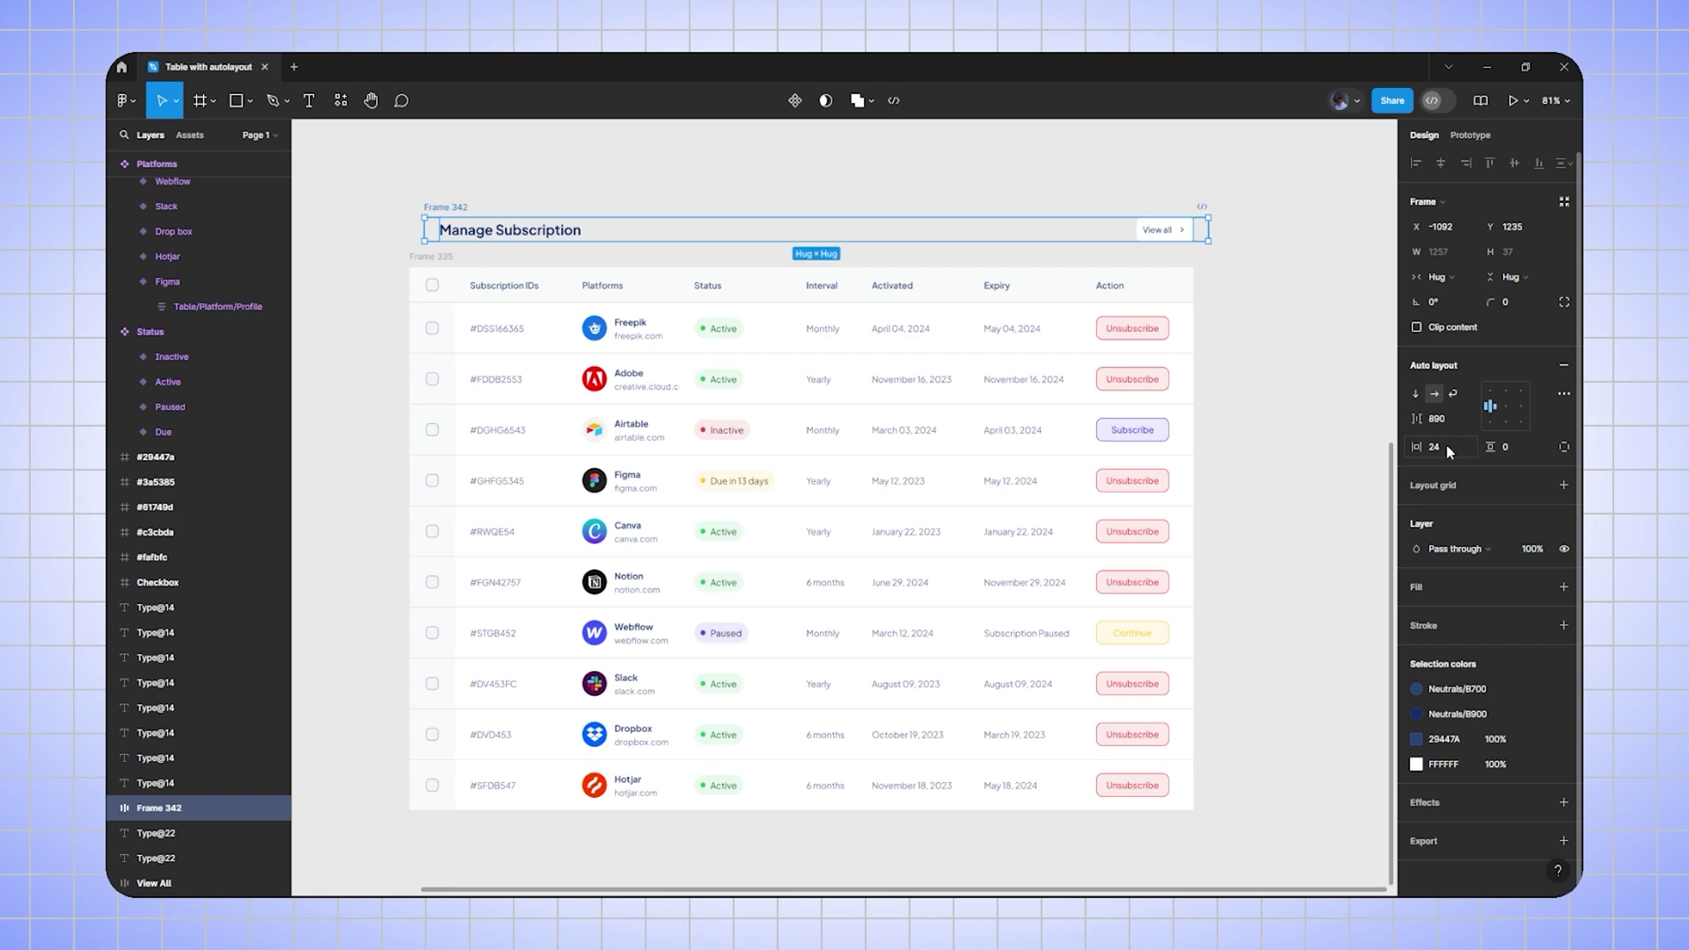
pyautogui.click(1515, 447)
pyautogui.write('20')
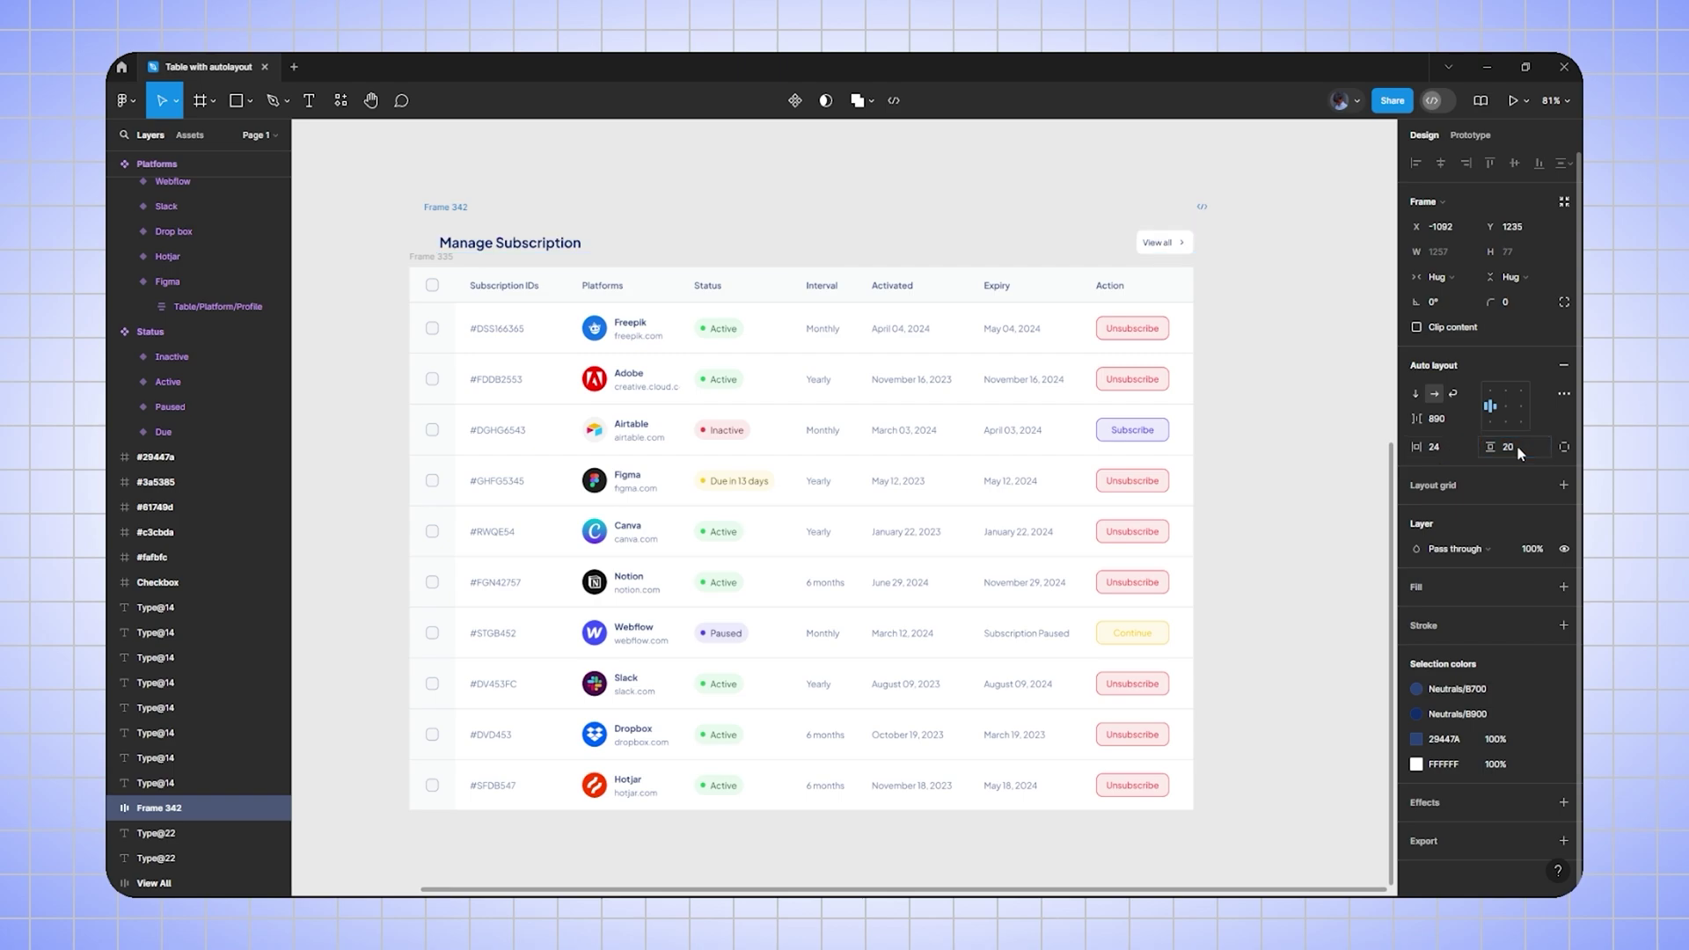
pyautogui.press('Return')
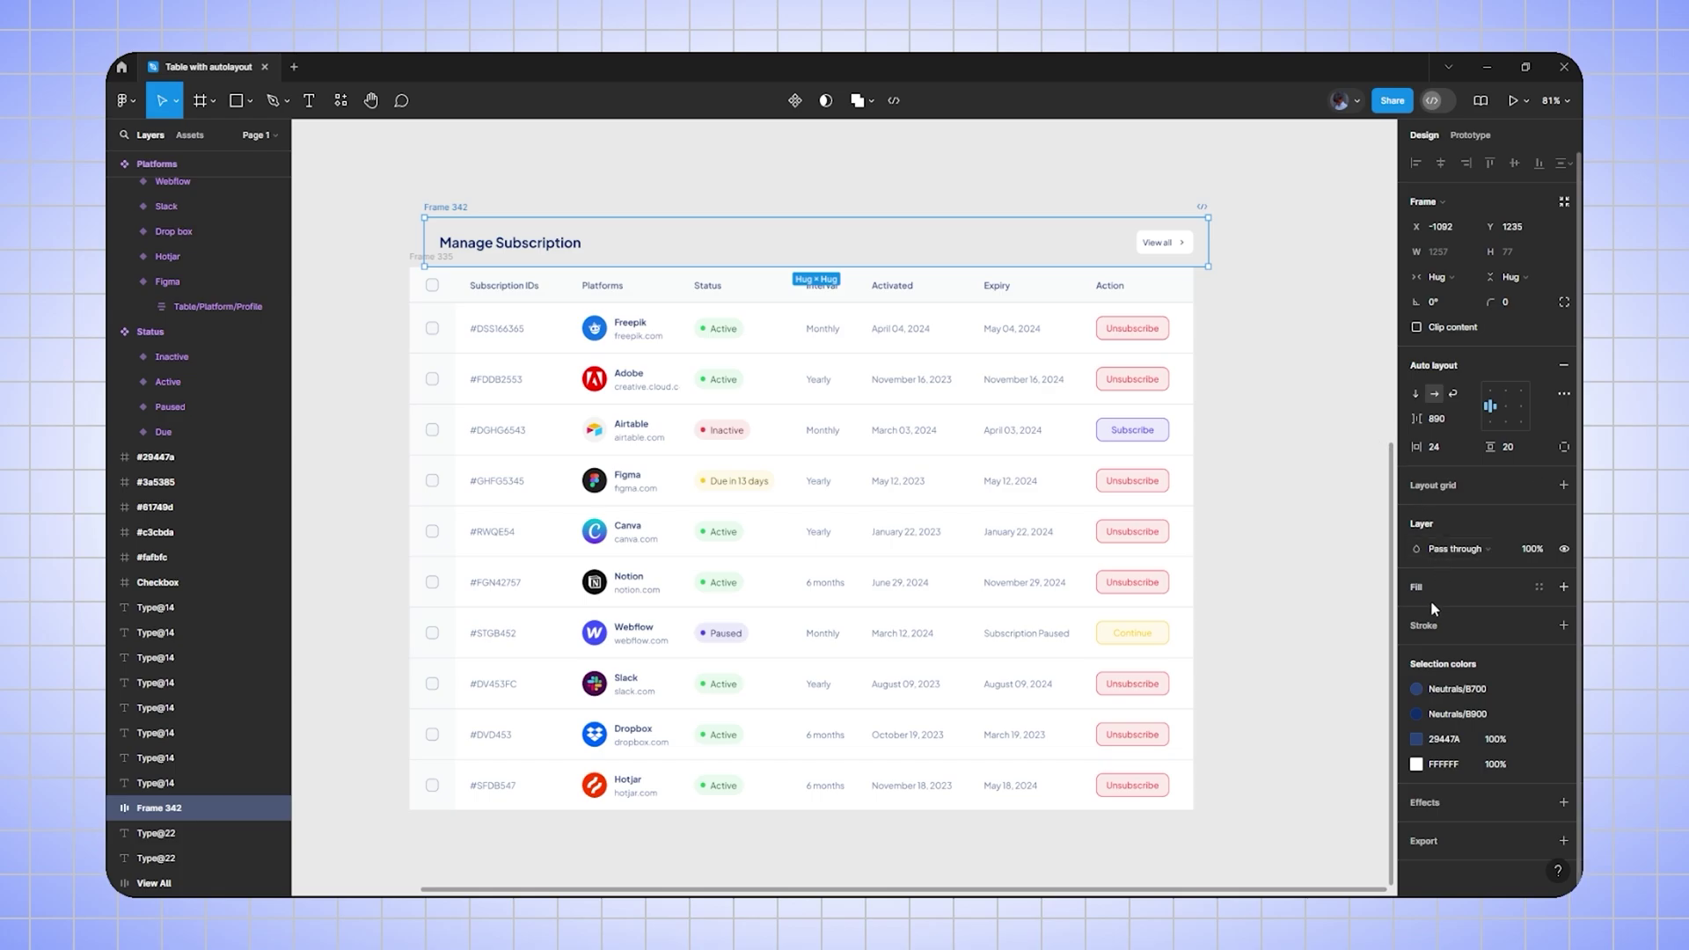
pyautogui.click(1335, 451)
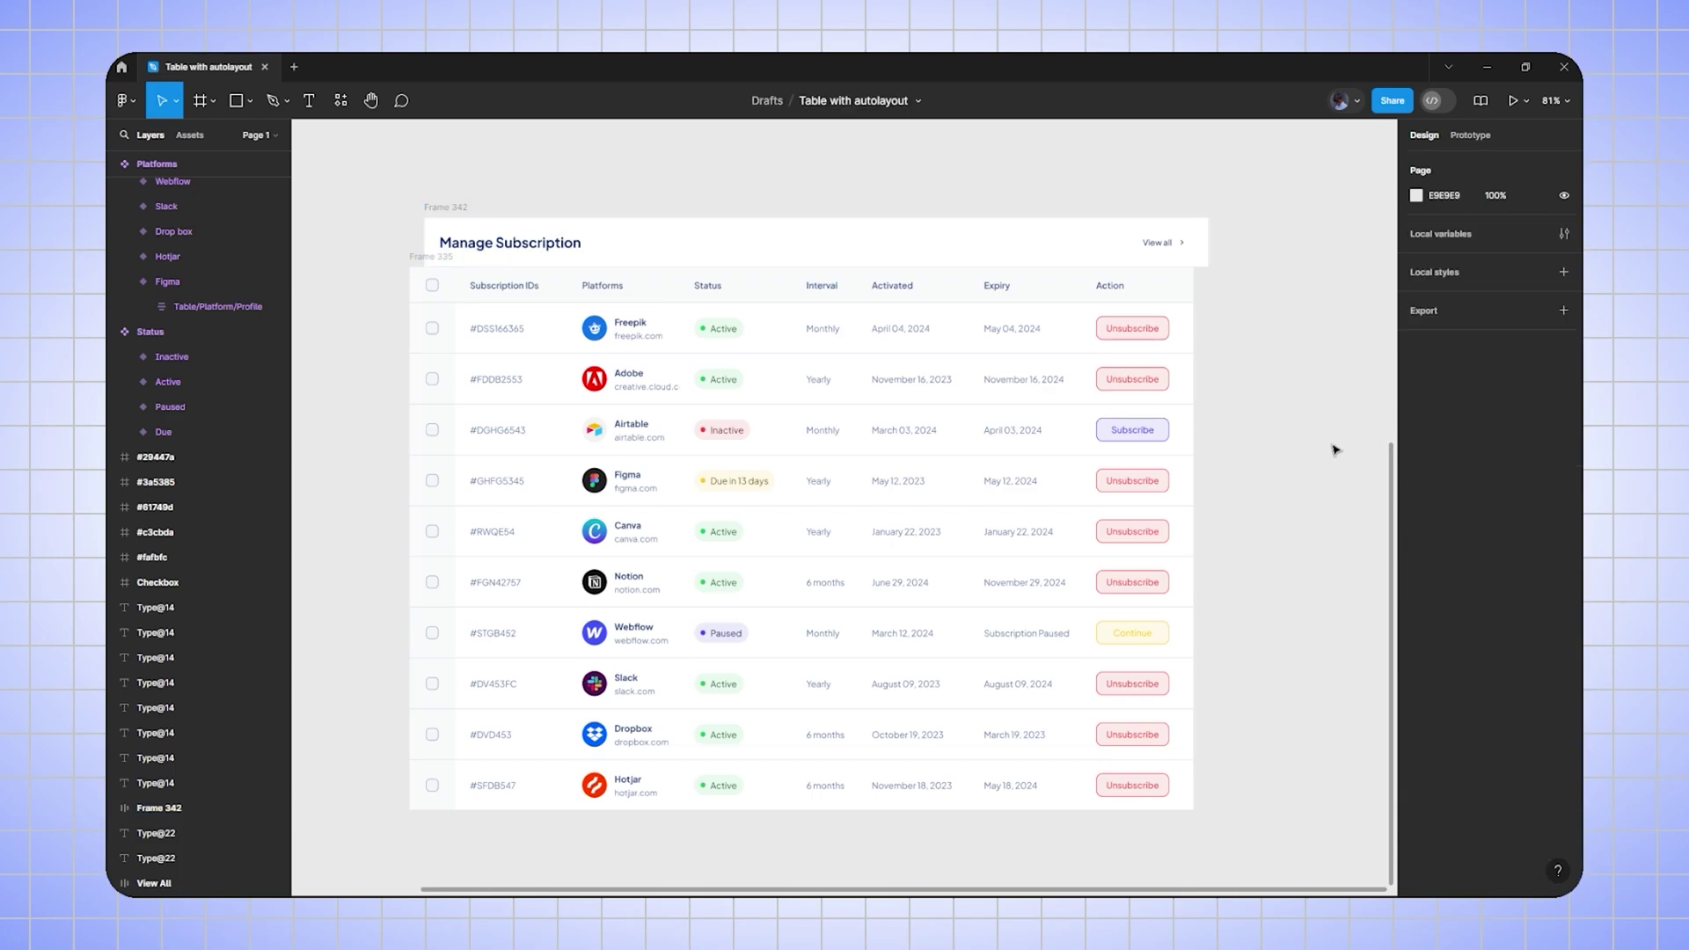
# - Centre the header frame horizontally over the subscription table
pyautogui.click(416, 259)
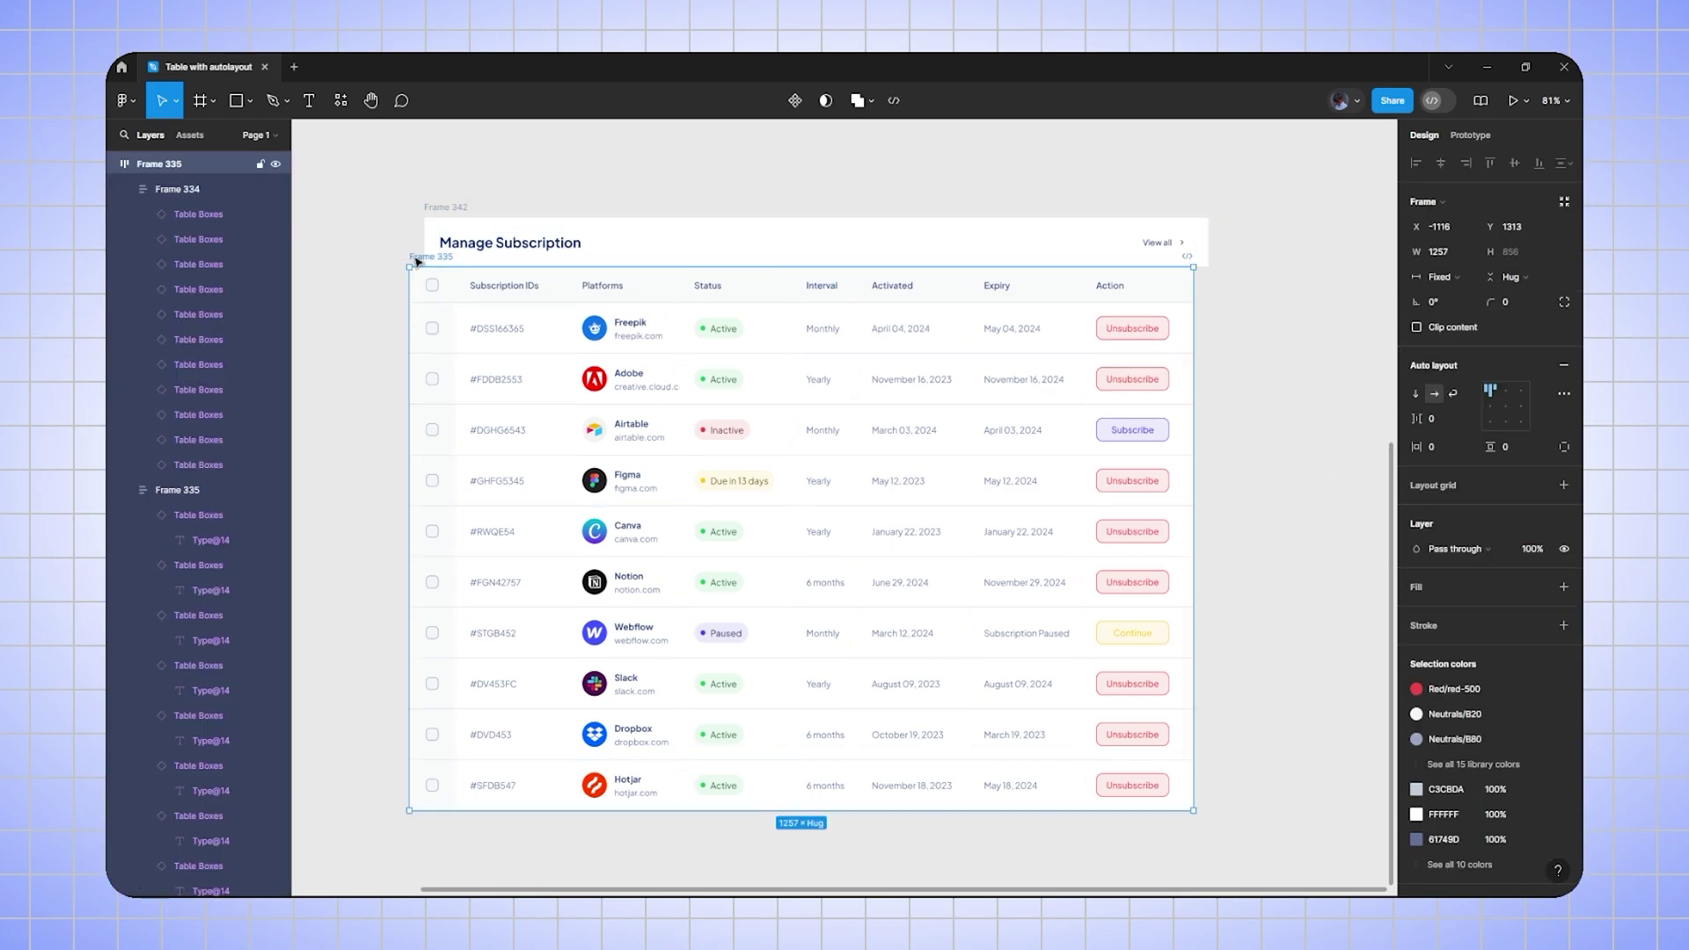
pyautogui.keyDown('shift'); pyautogui.click(448, 210); pyautogui.keyUp('shift')
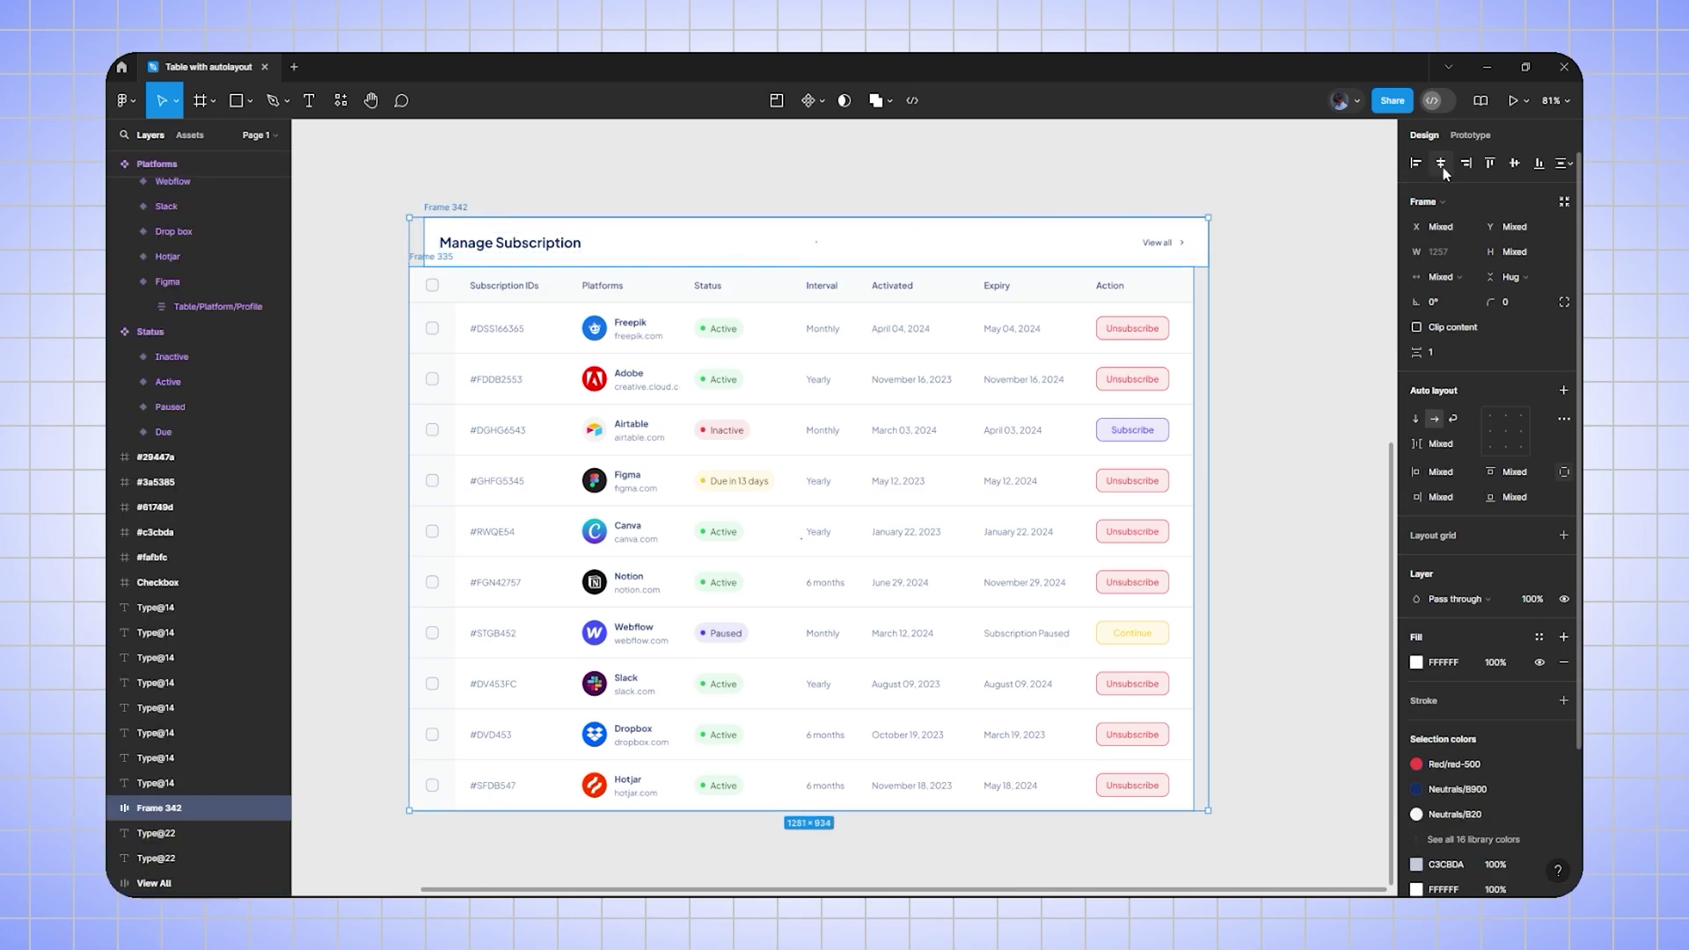
pyautogui.click(1441, 164)
pyautogui.click(528, 193)
pyautogui.click(502, 243)
pyautogui.click(528, 198)
# - Wrap the header and table together in one vertical auto layout frame
pyautogui.click(434, 212)
pyautogui.click(728, 284)
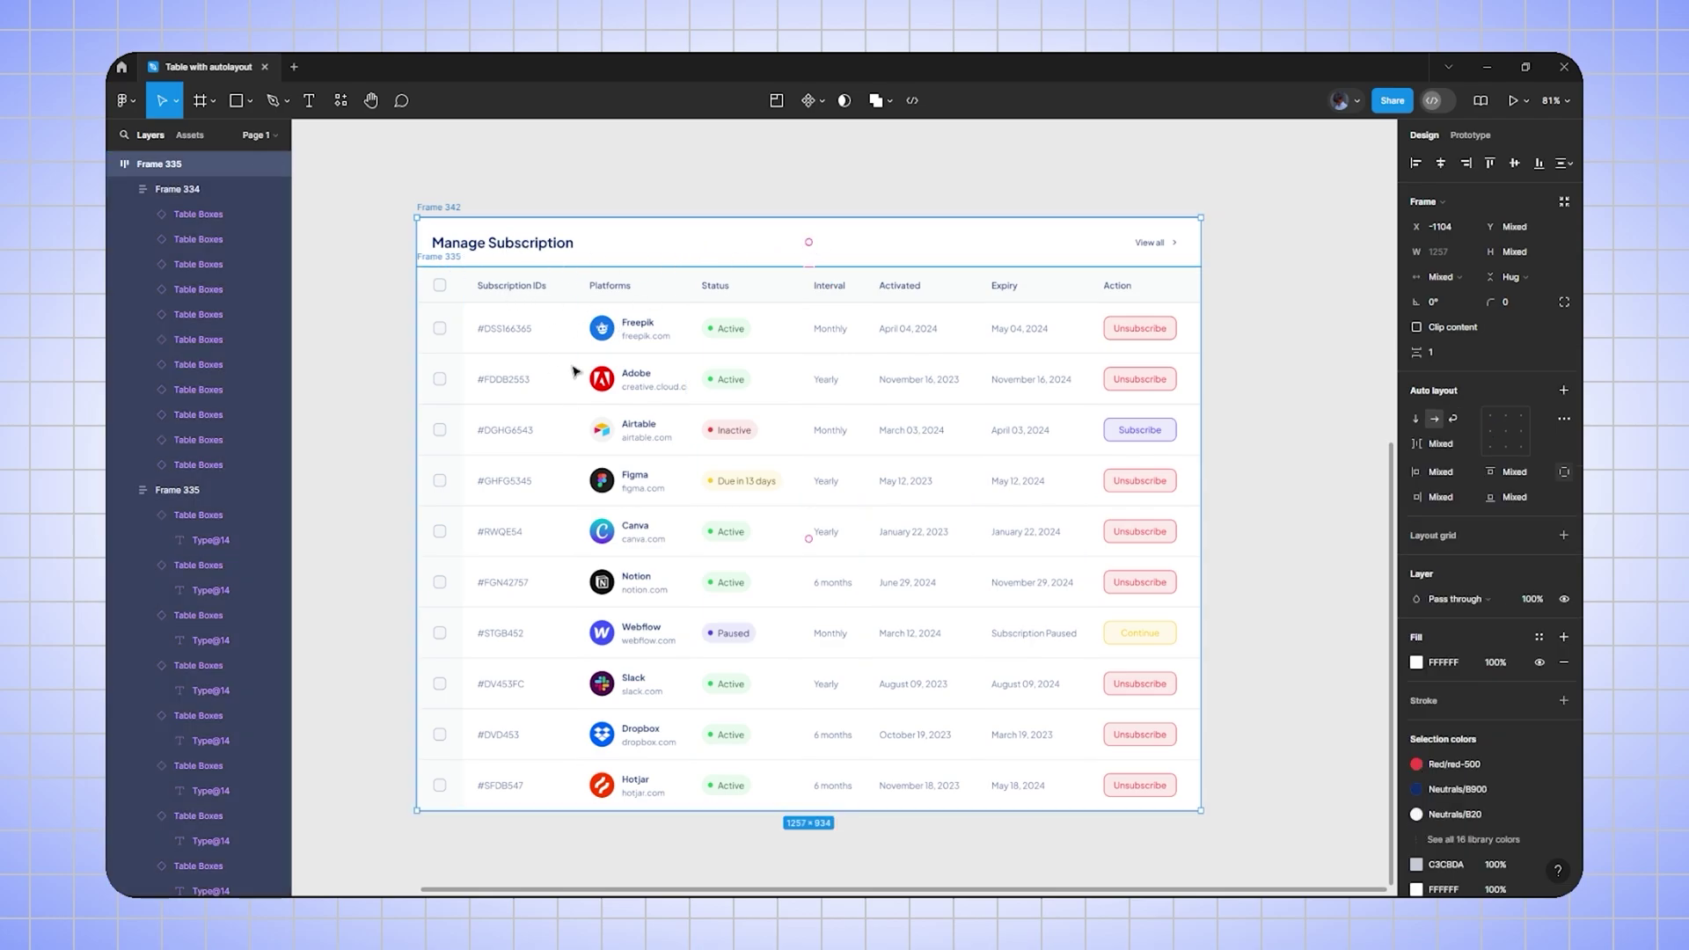
pyautogui.hotkey('shift', 'a')
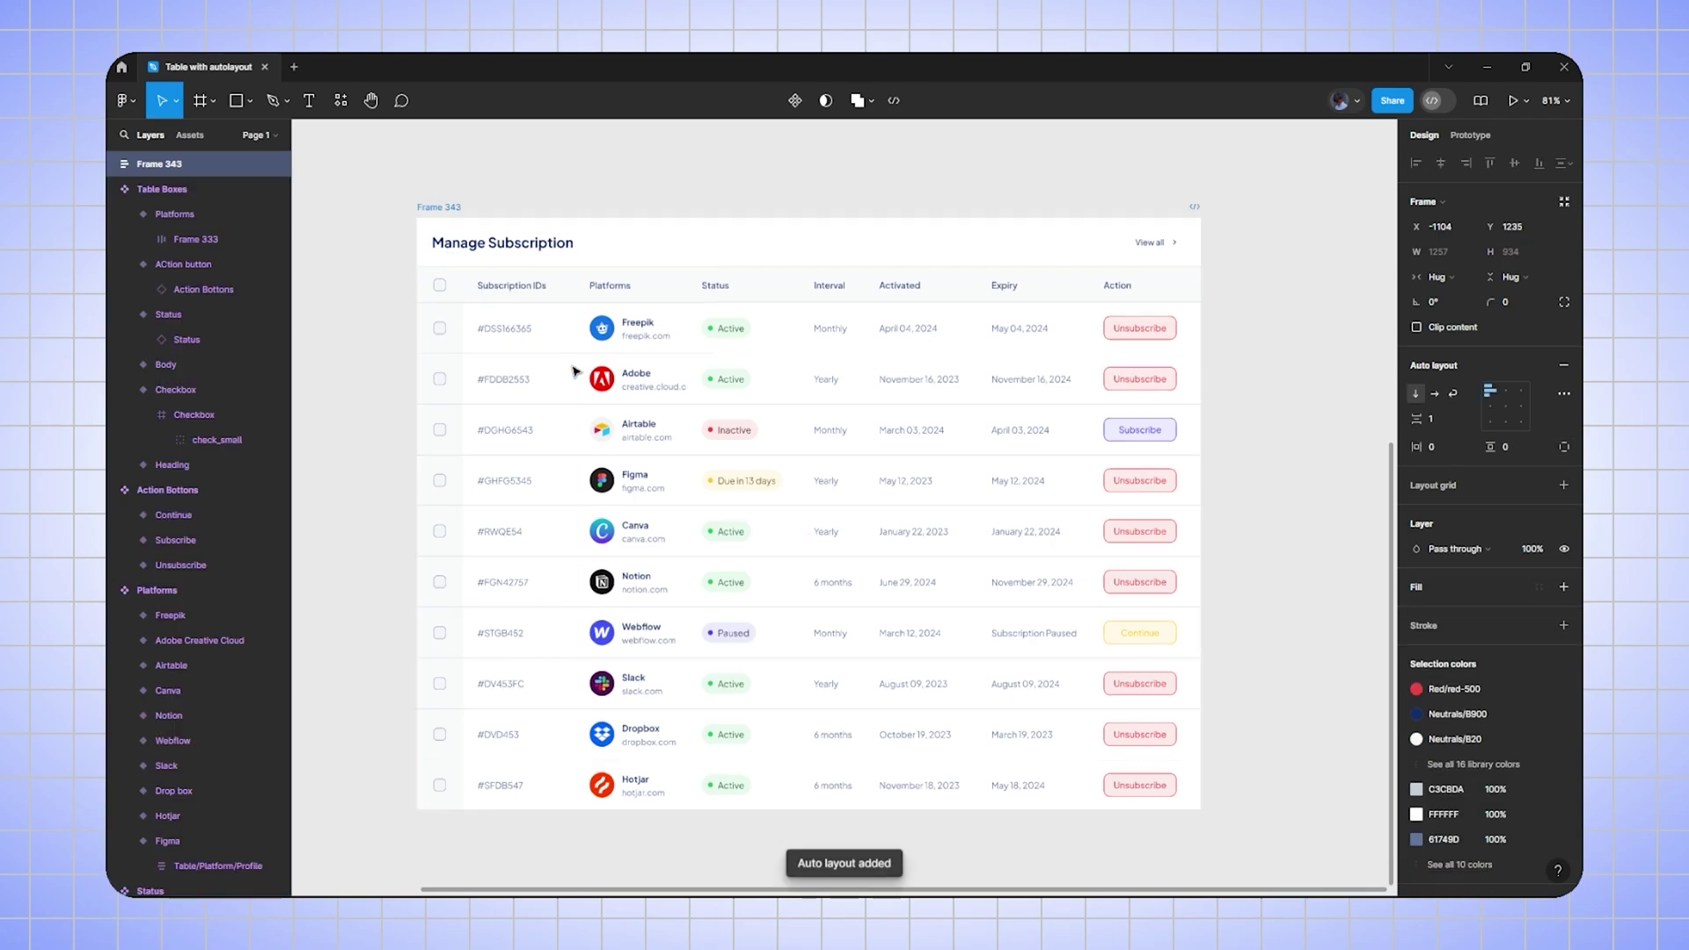
pyautogui.click(622, 183)
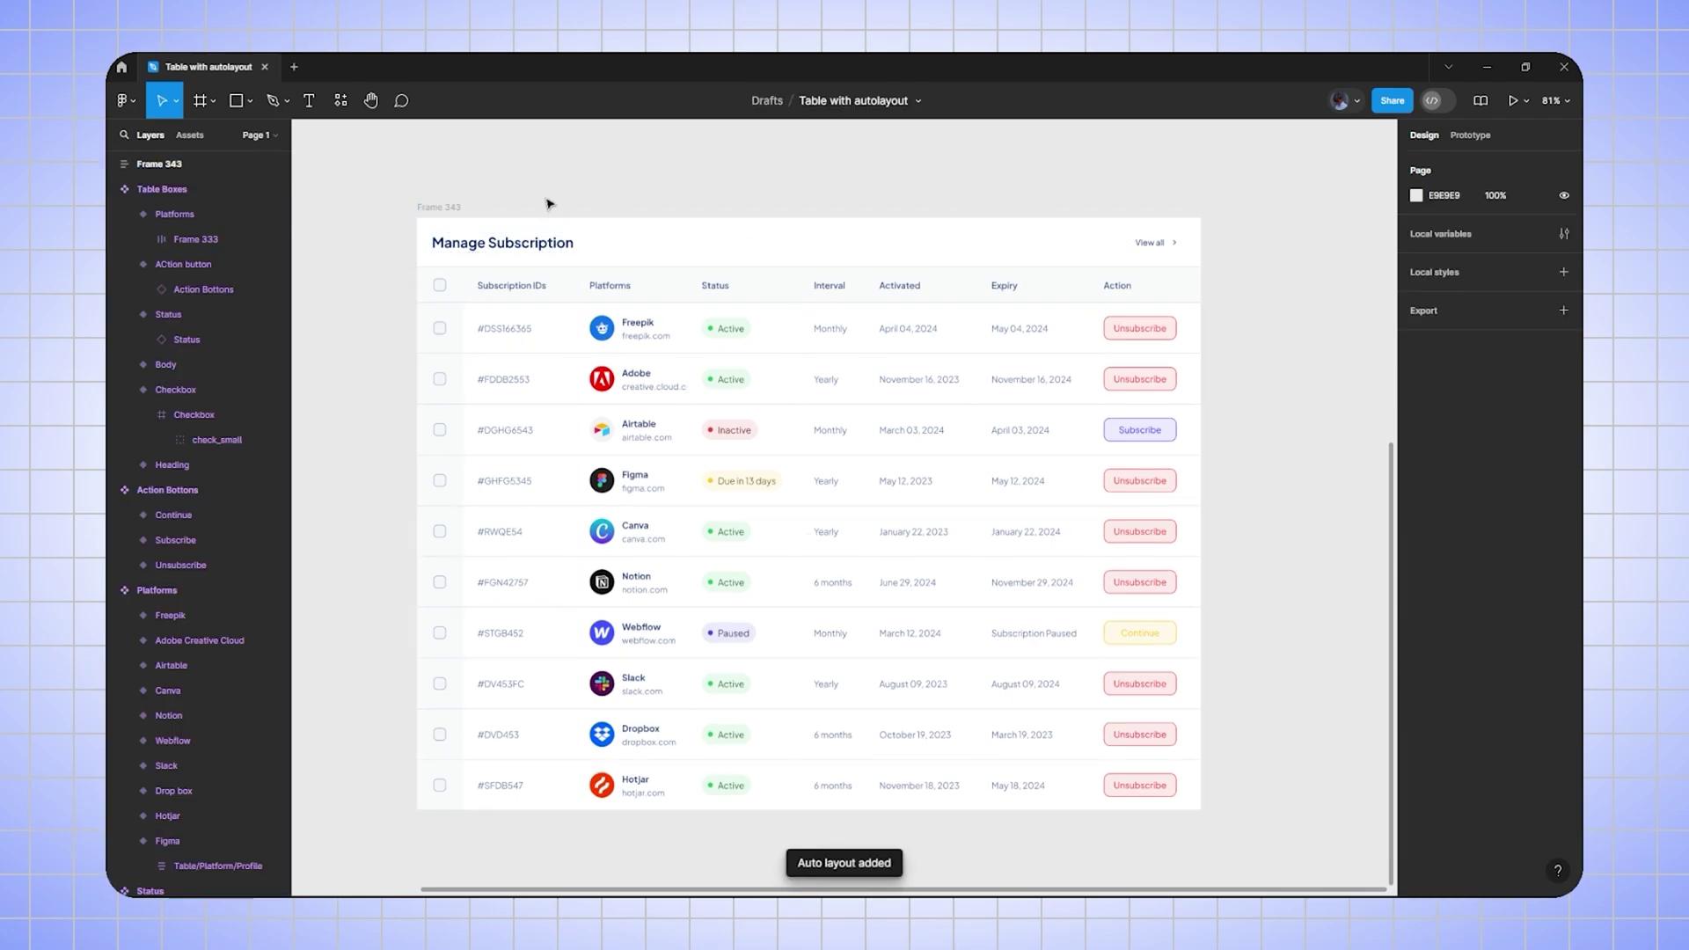
pyautogui.scroll(-1, 782, 308)
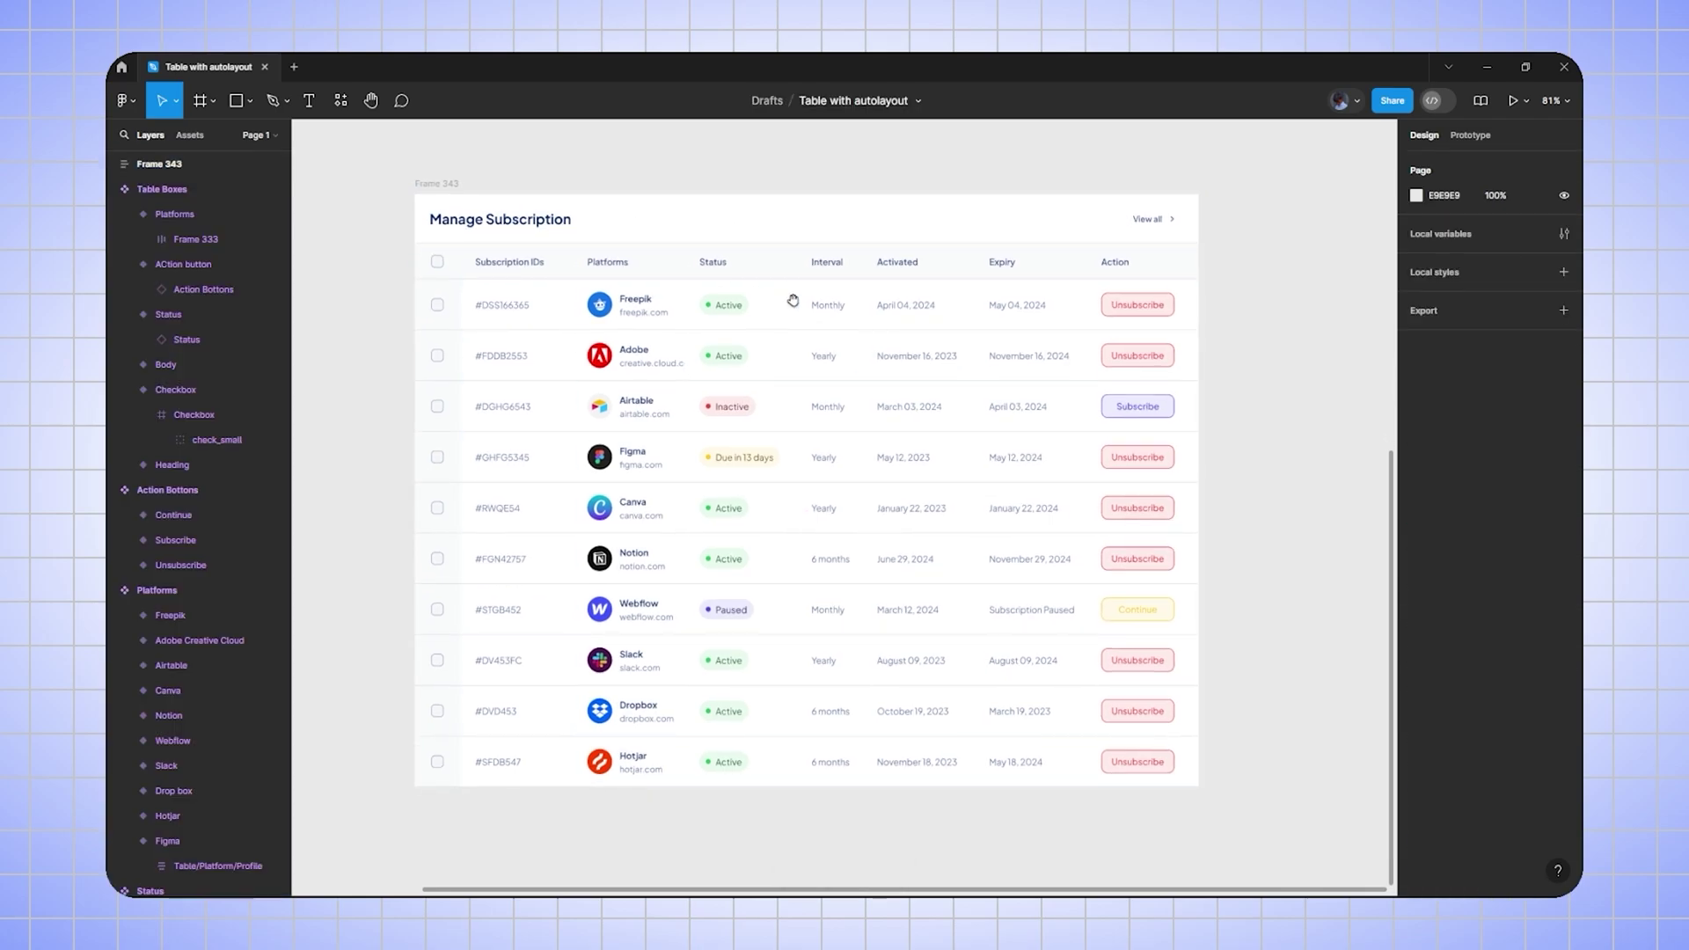
pyautogui.click(1164, 228)
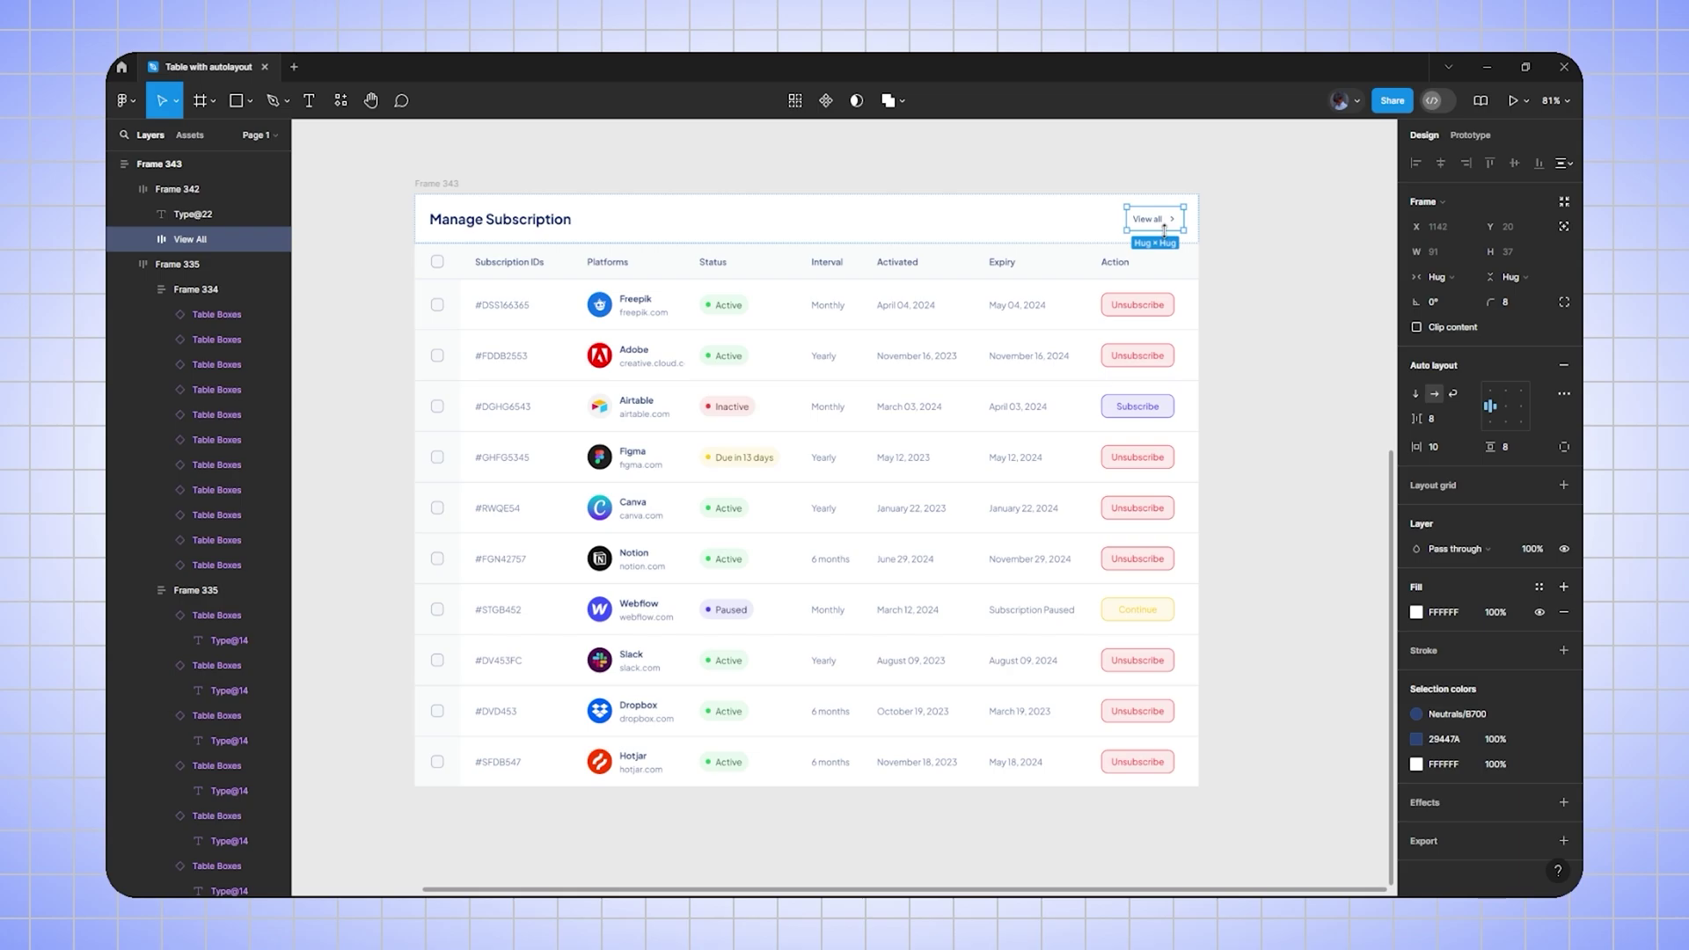
pyautogui.click(1040, 185)
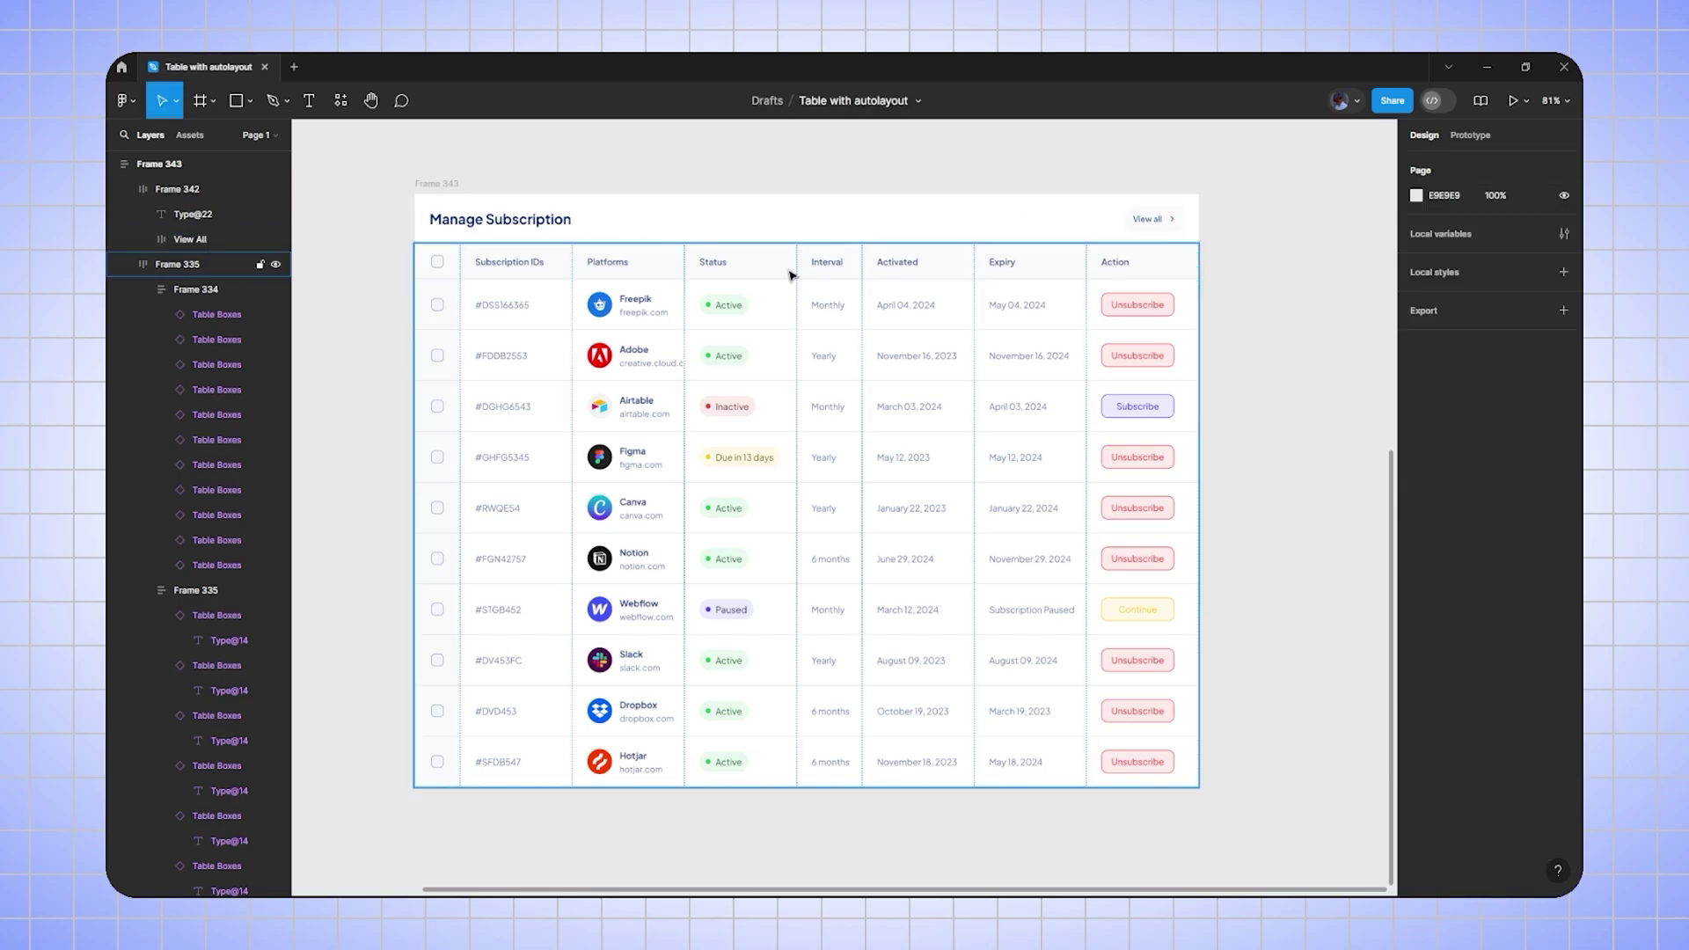
pyautogui.scroll(1, 734, 227)
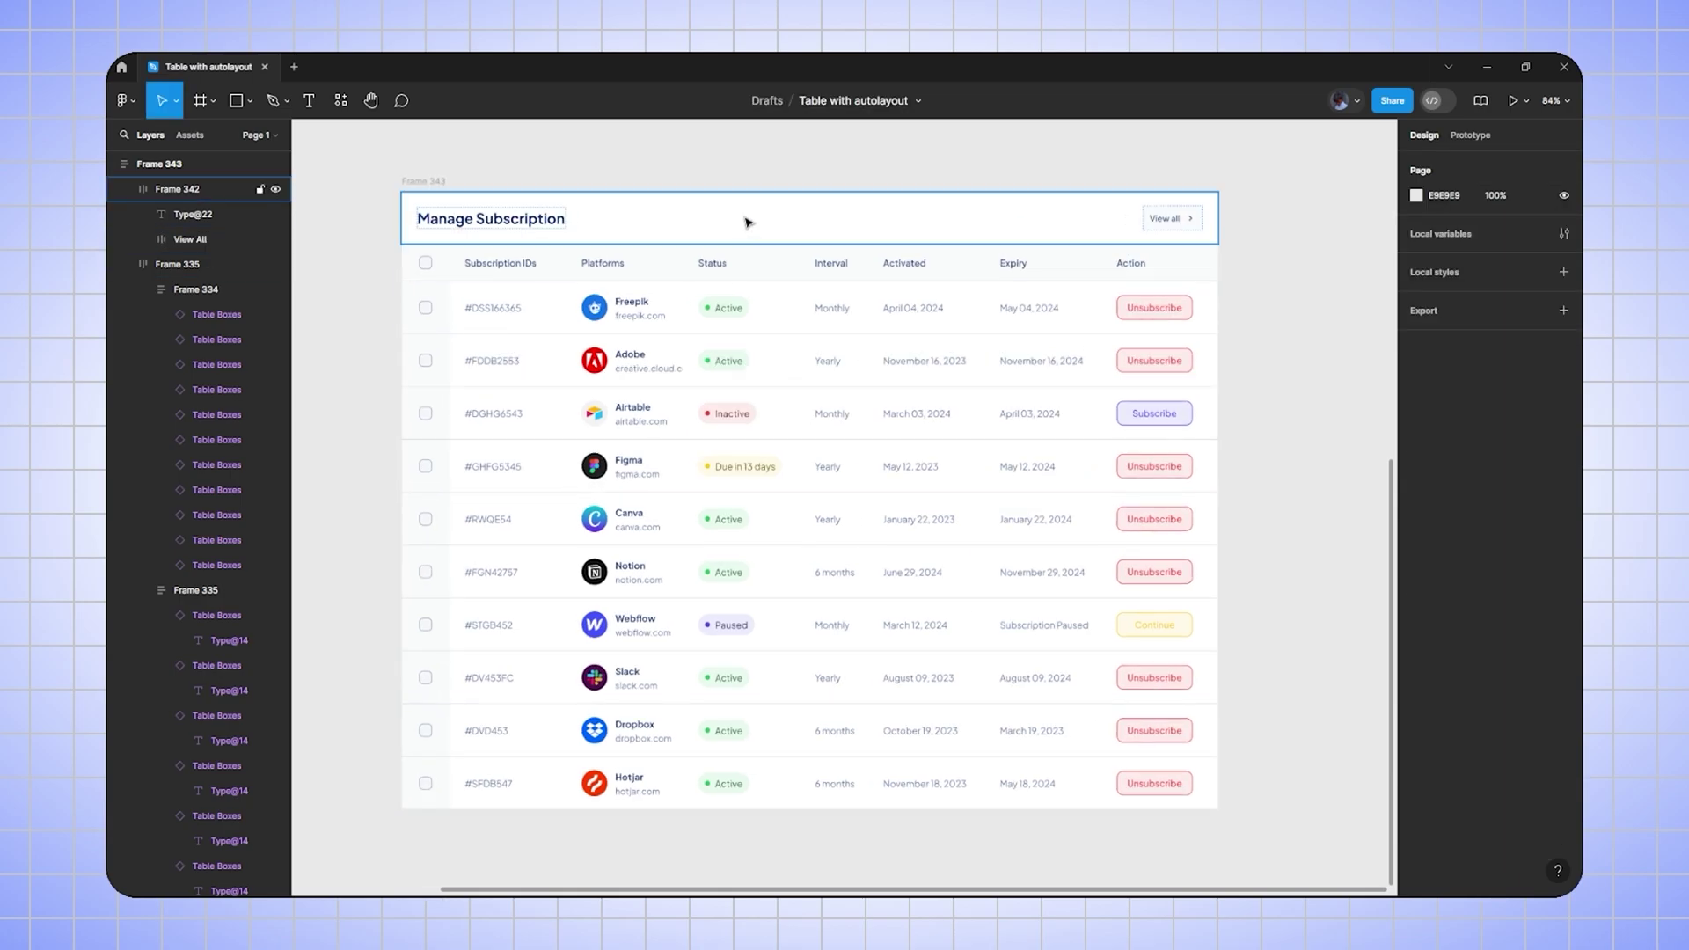
# - Give the header 24 px top-left and top-right corners with 80% corner smoothing
pyautogui.click(748, 223)
pyautogui.click(1563, 302)
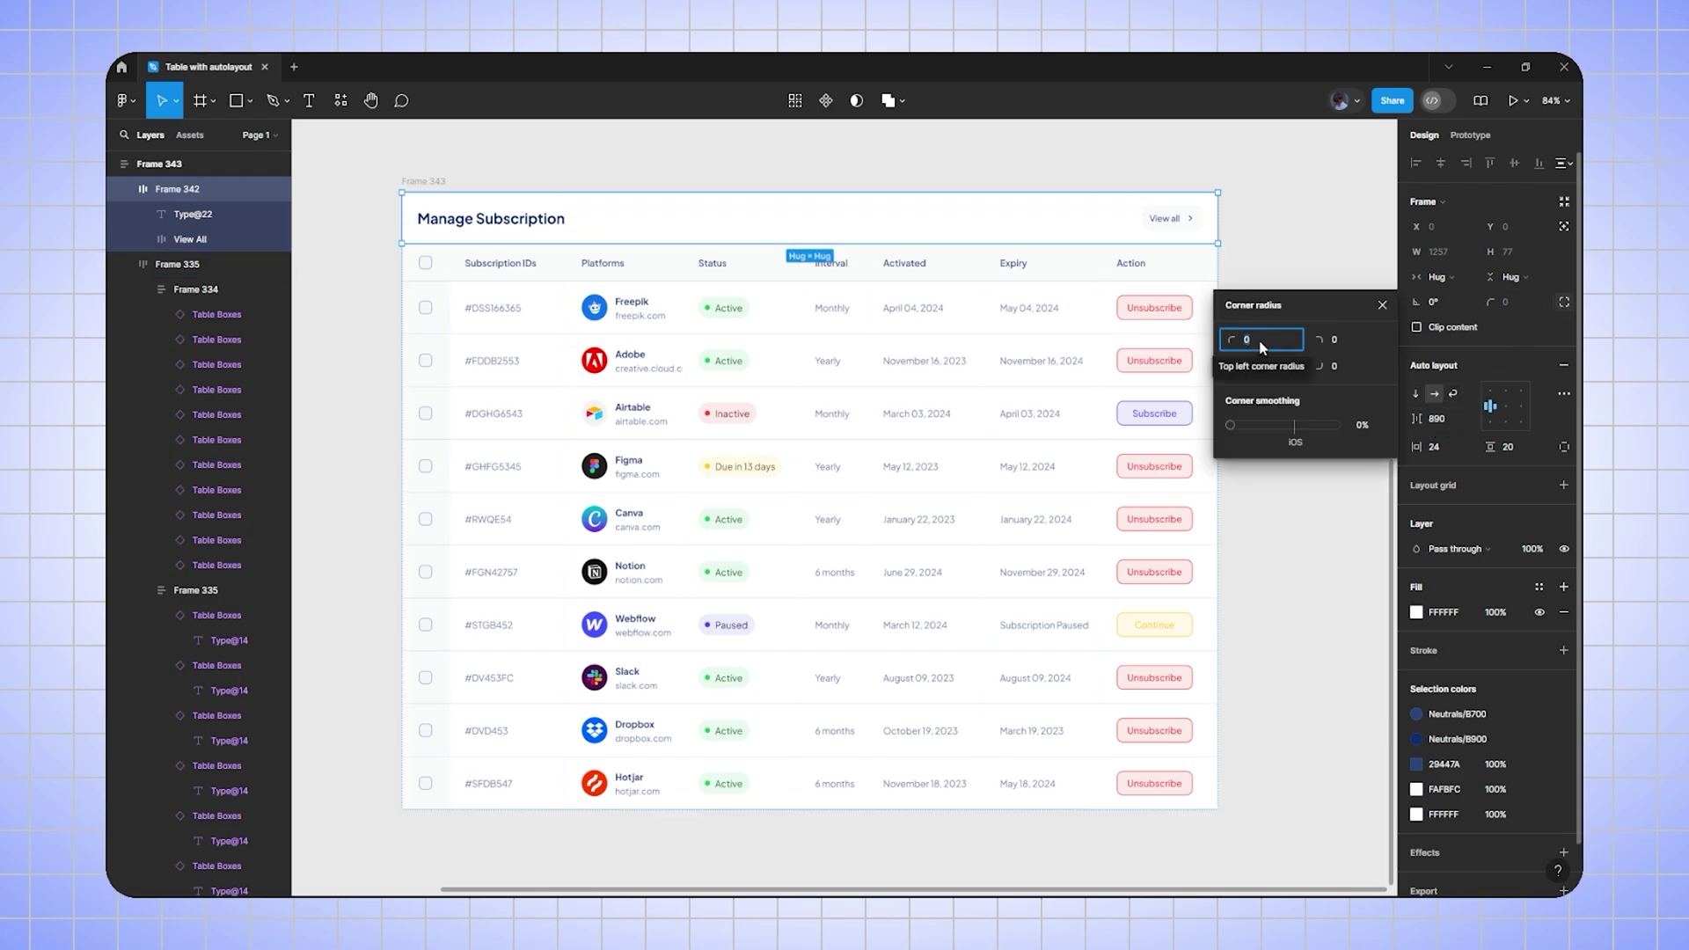
pyautogui.write('24')
pyautogui.click(1343, 343)
pyautogui.write('2')
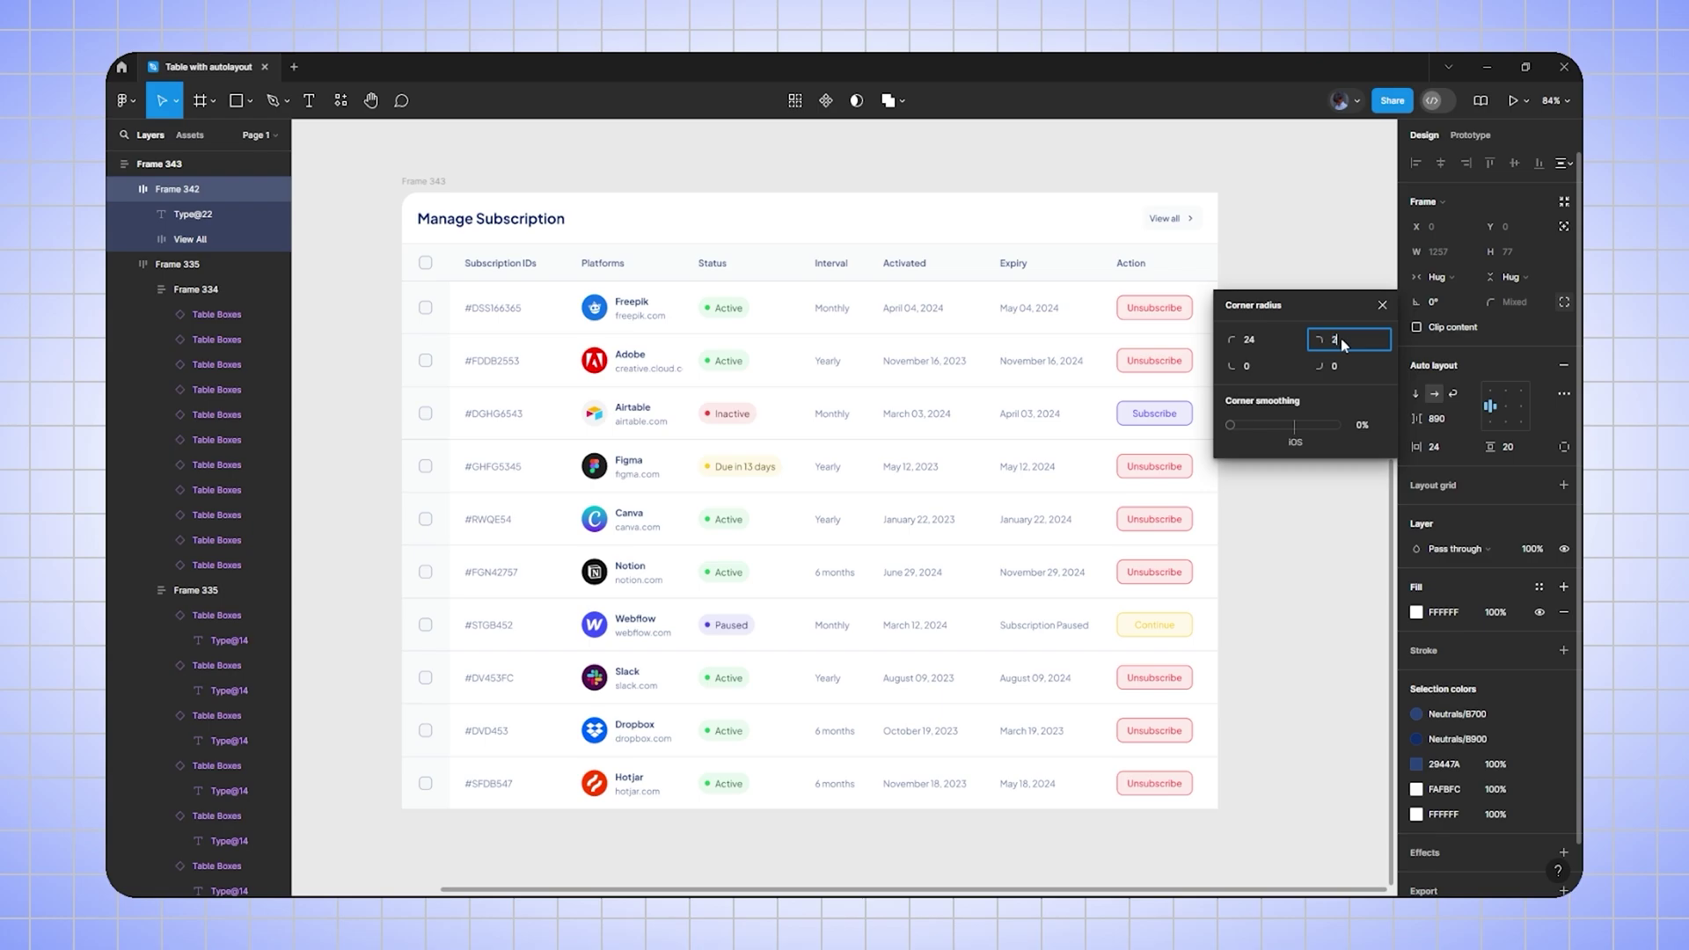
pyautogui.click(1376, 428)
pyautogui.write('80')
pyautogui.click(1310, 672)
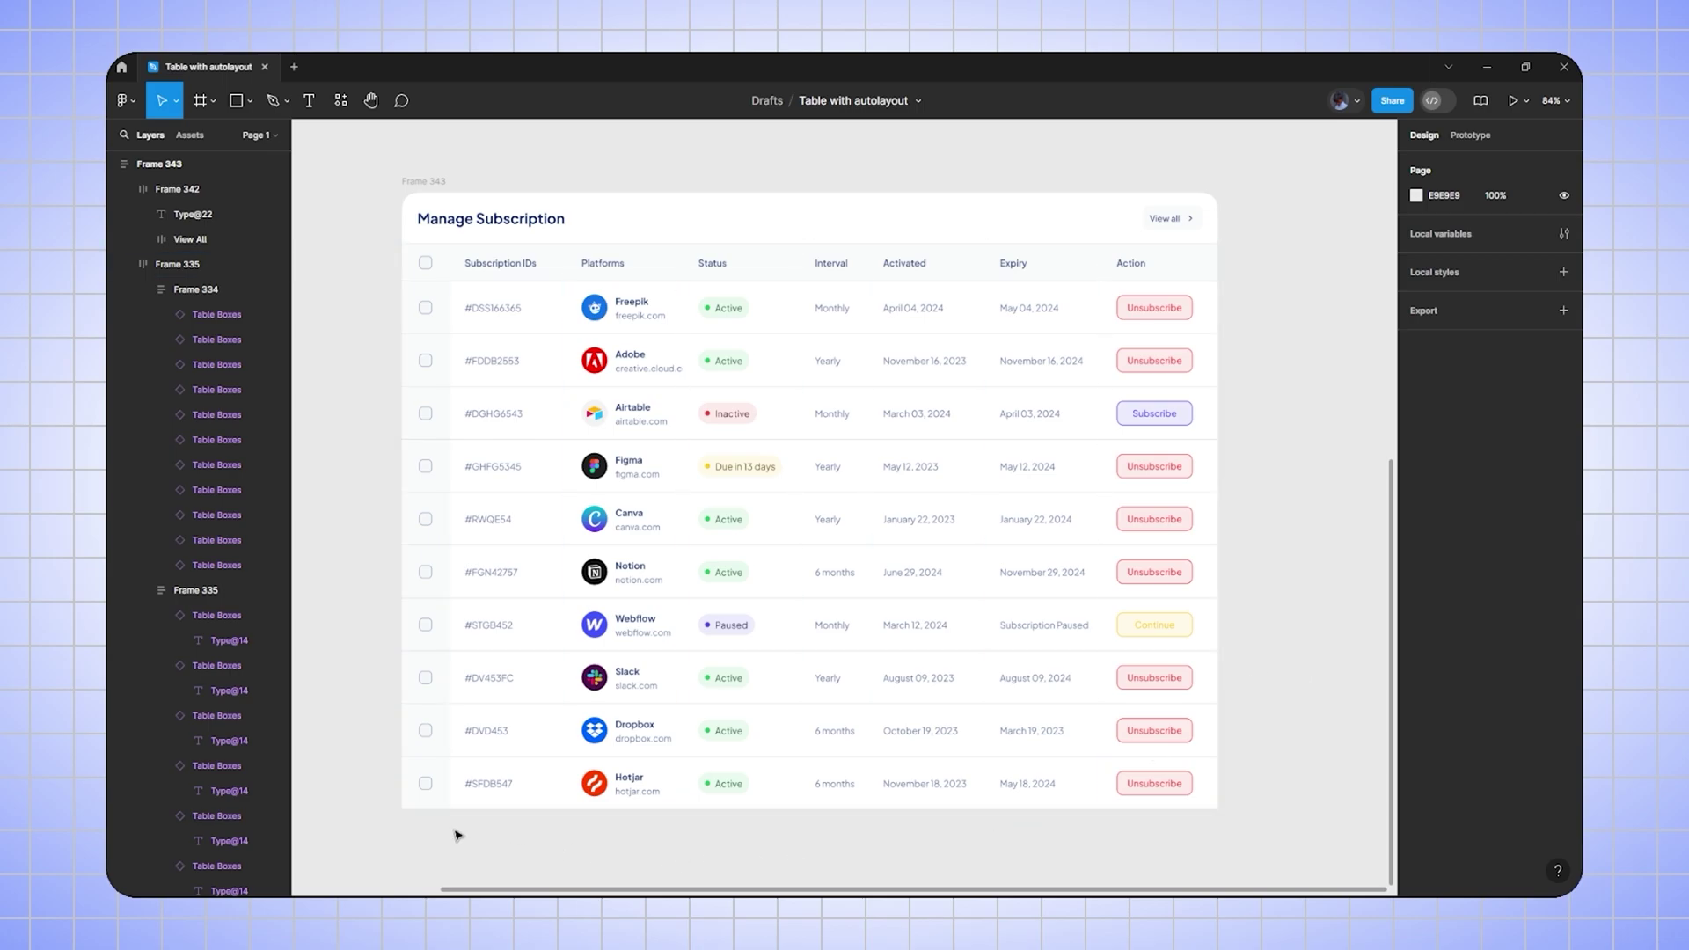
# - Round the last row's checkbox cell bottom-left corner to 24
pyautogui.click(431, 803)
pyautogui.keyDown('shift'); pyautogui.click(1205, 786); pyautogui.keyUp('shift')
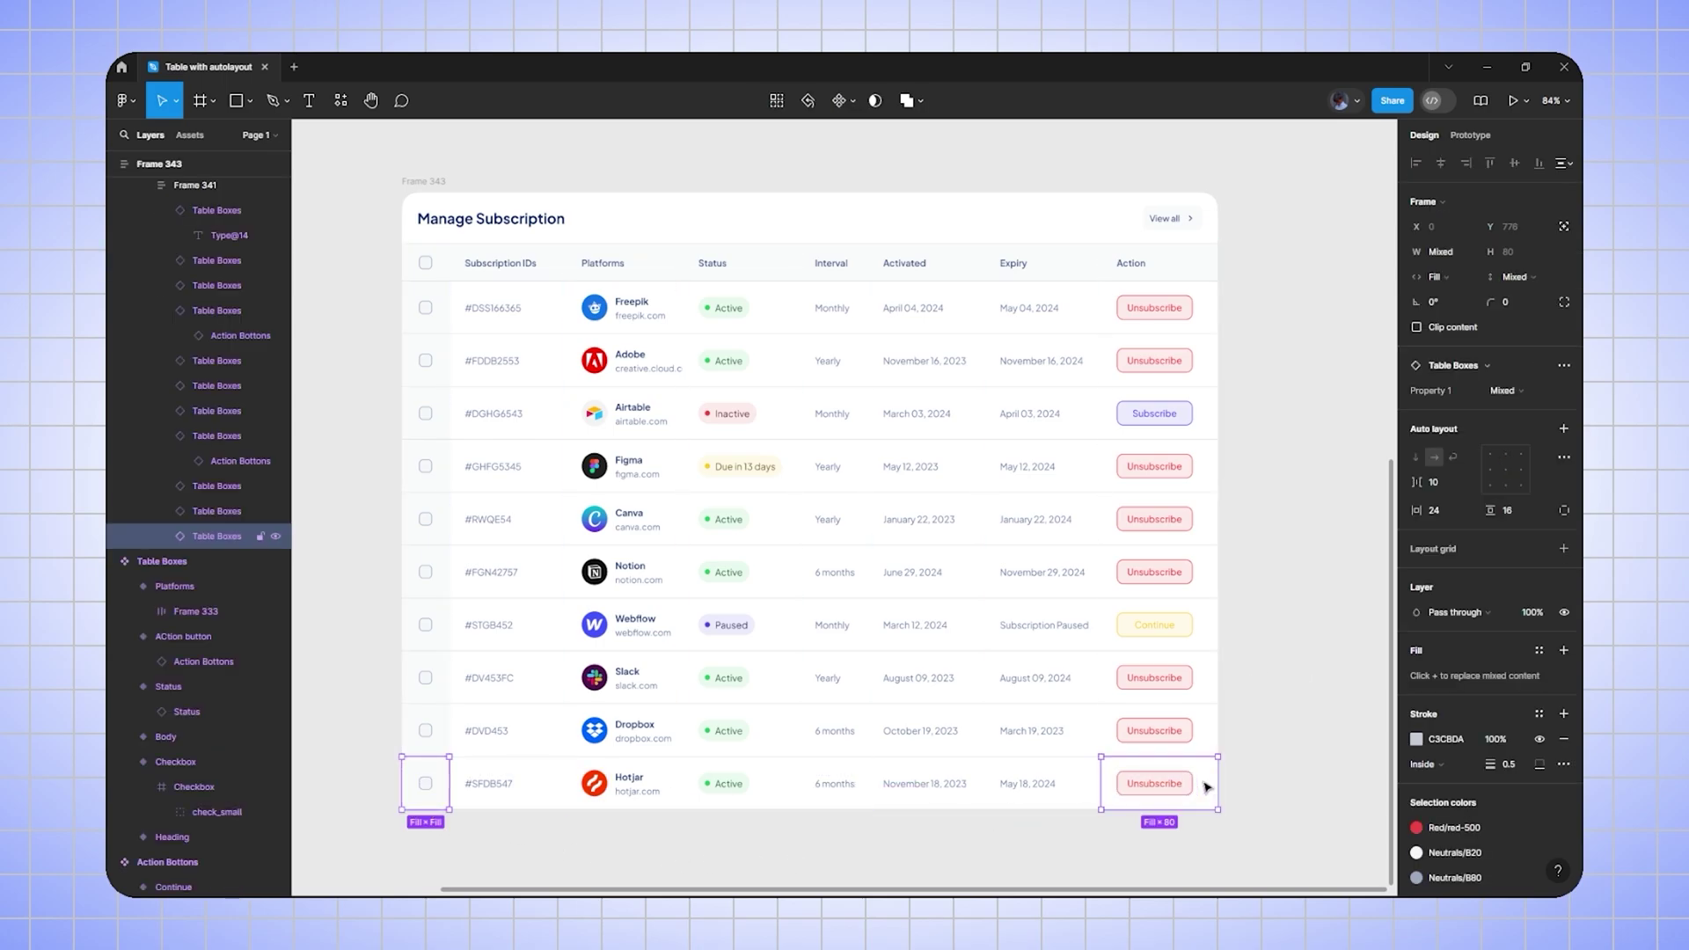
pyautogui.click(1275, 767)
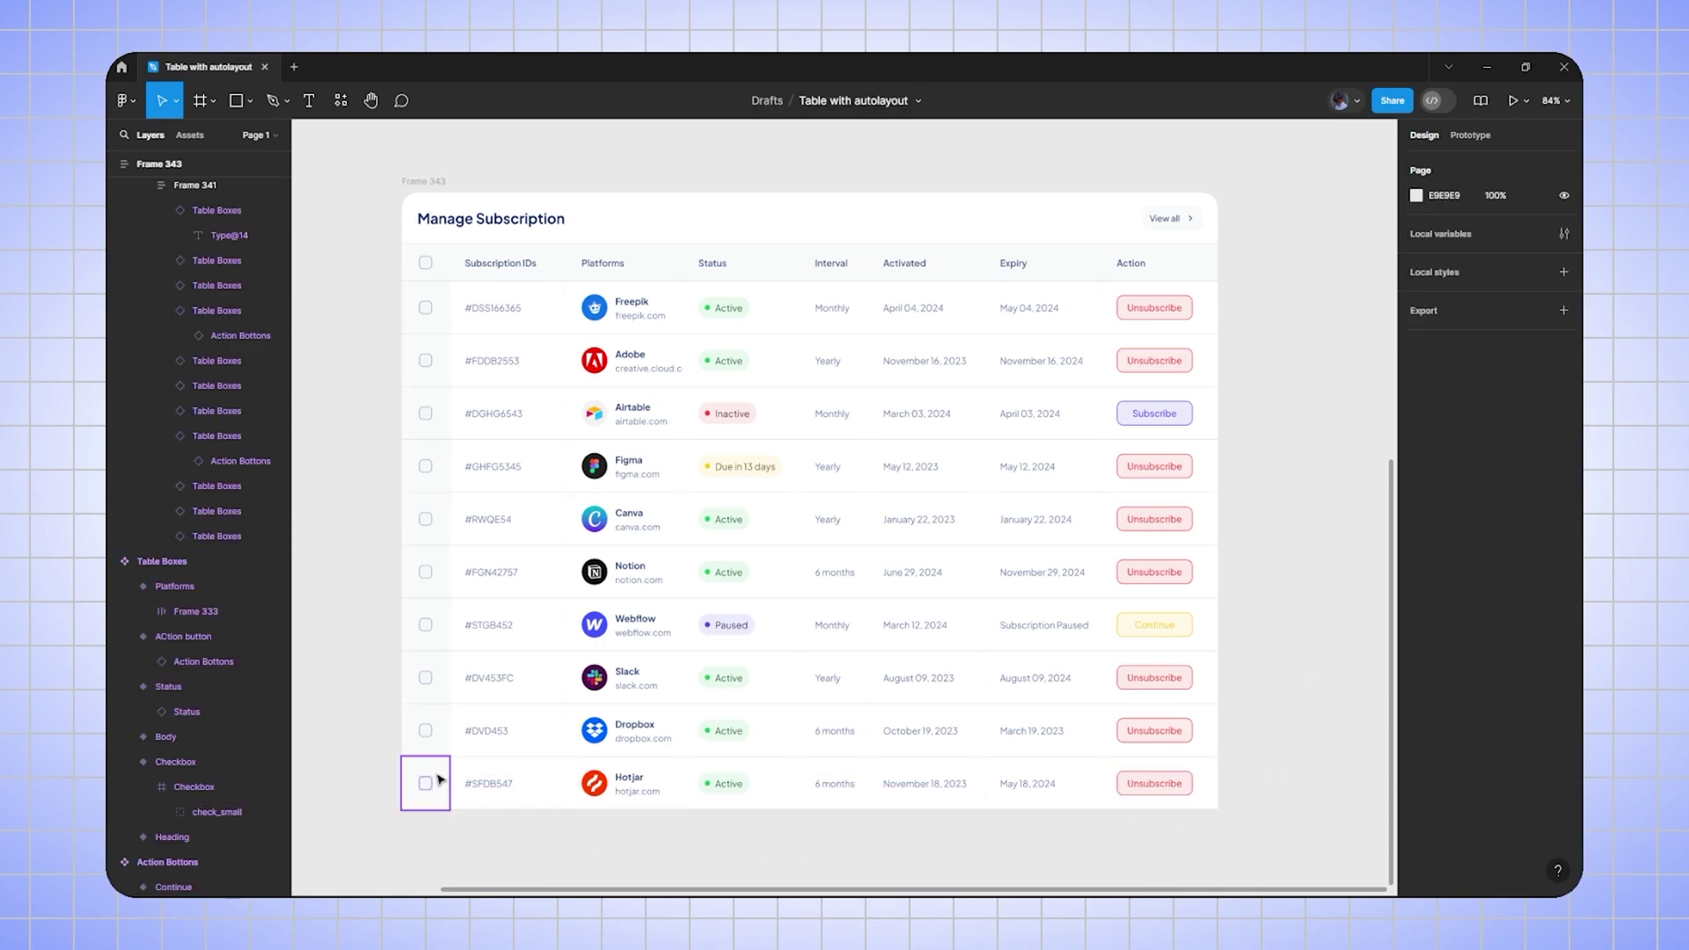
pyautogui.click(438, 779)
pyautogui.click(1563, 301)
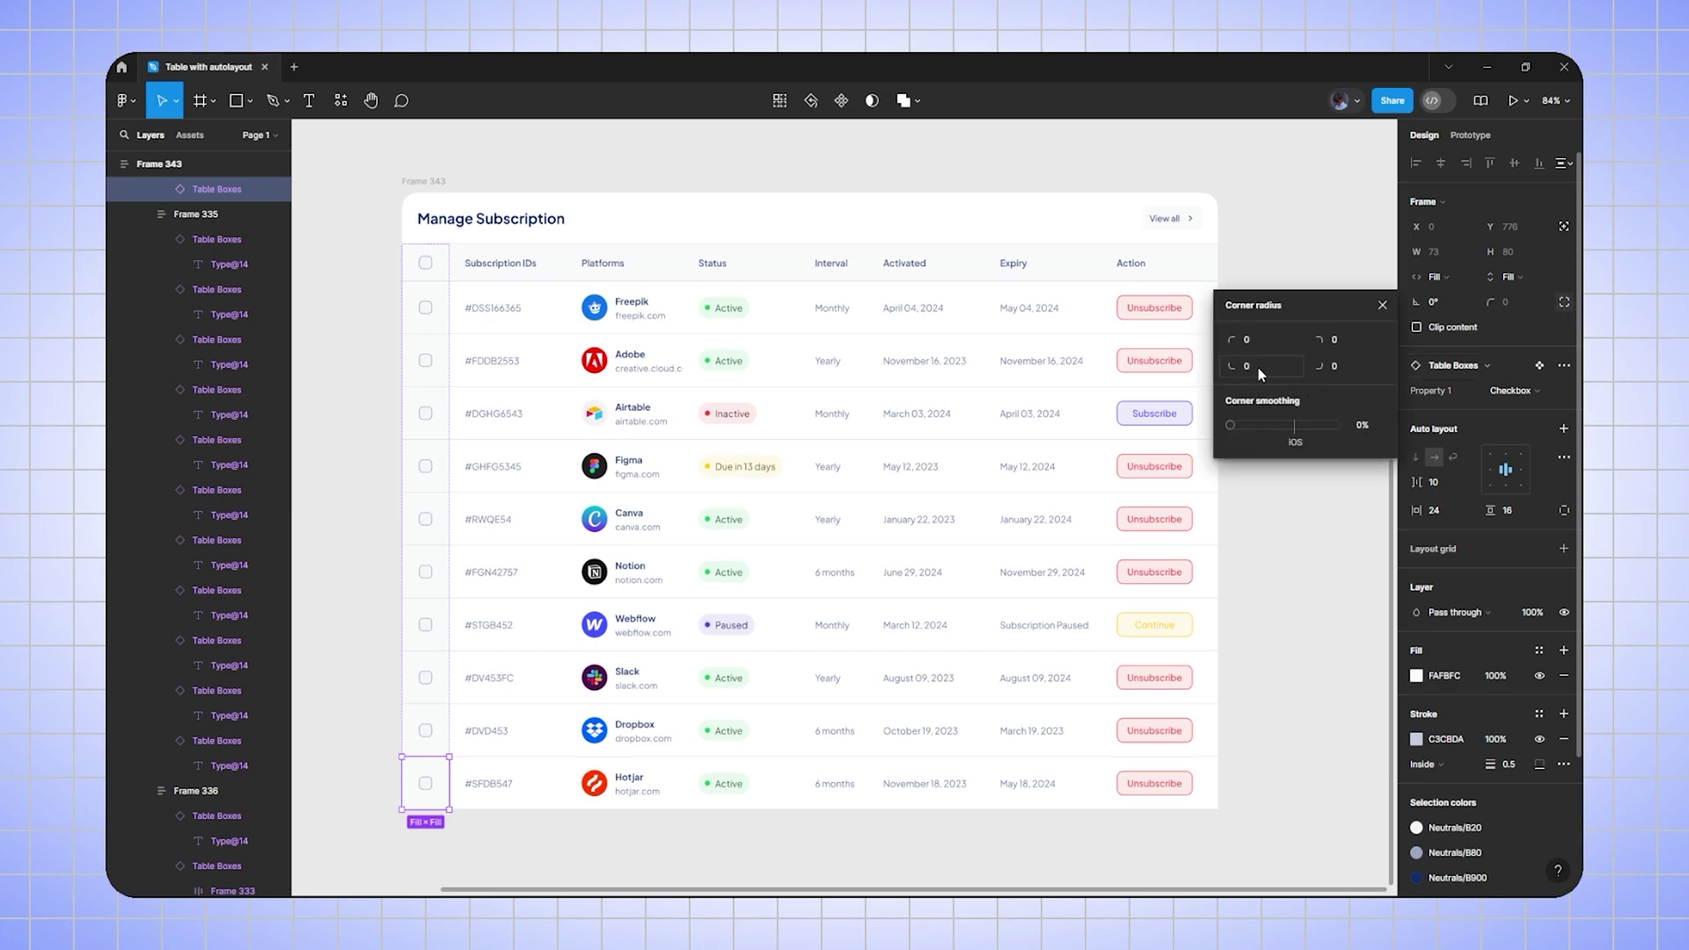
pyautogui.write('24')
pyautogui.click(1369, 426)
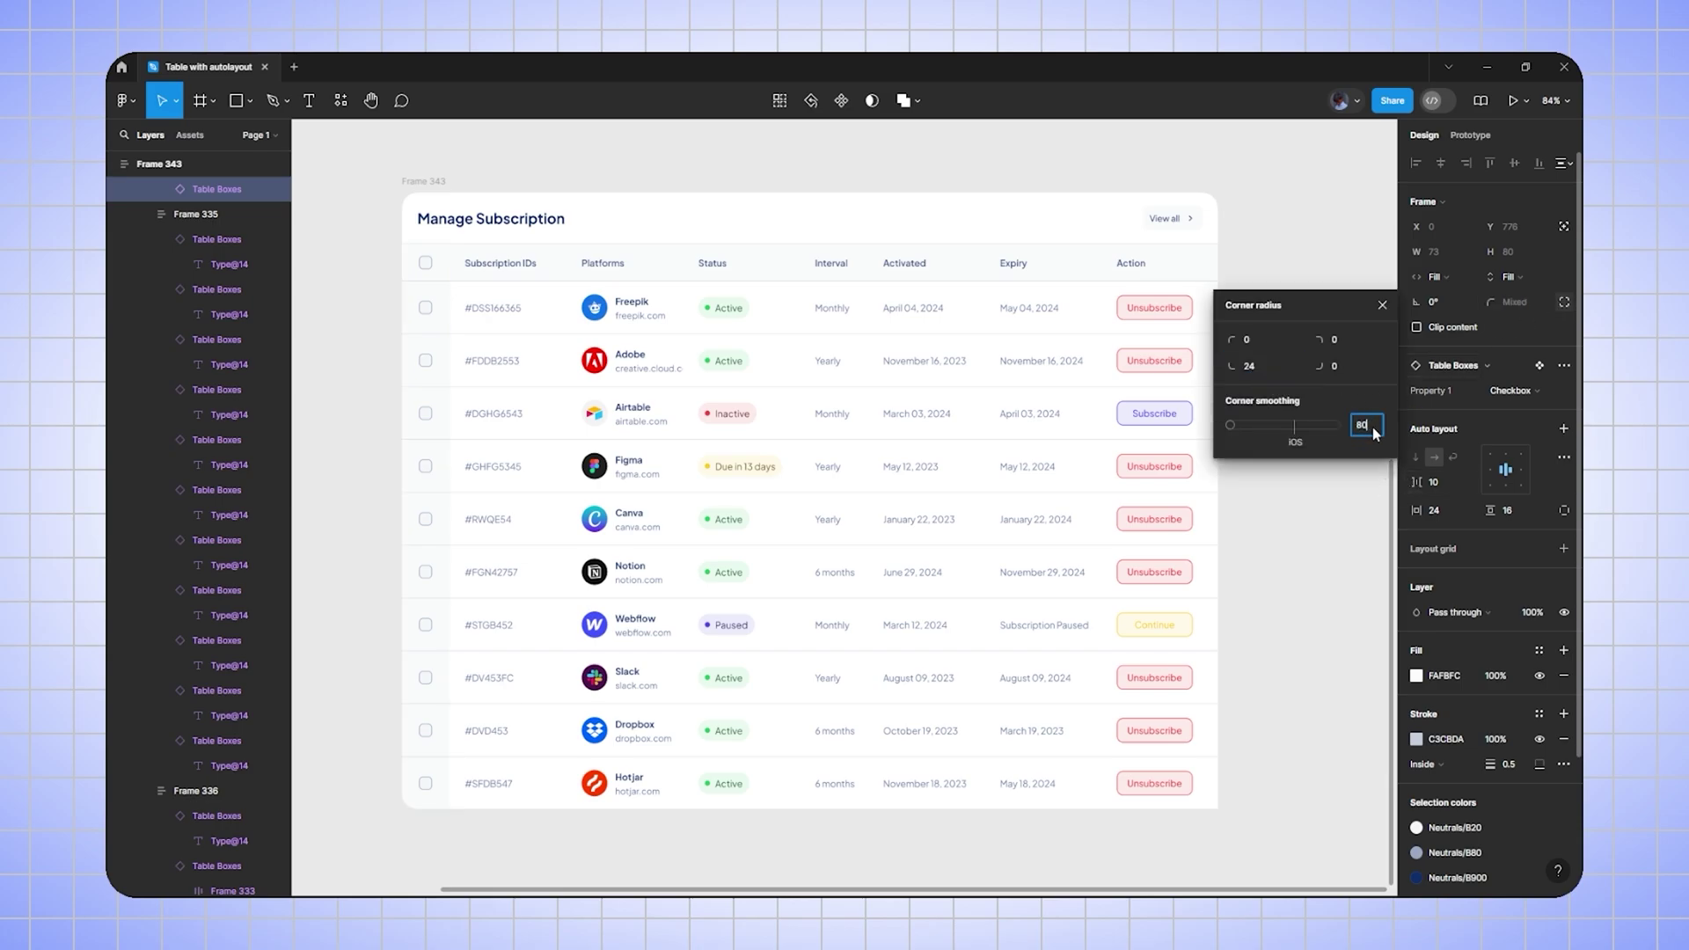
pyautogui.click(1203, 782)
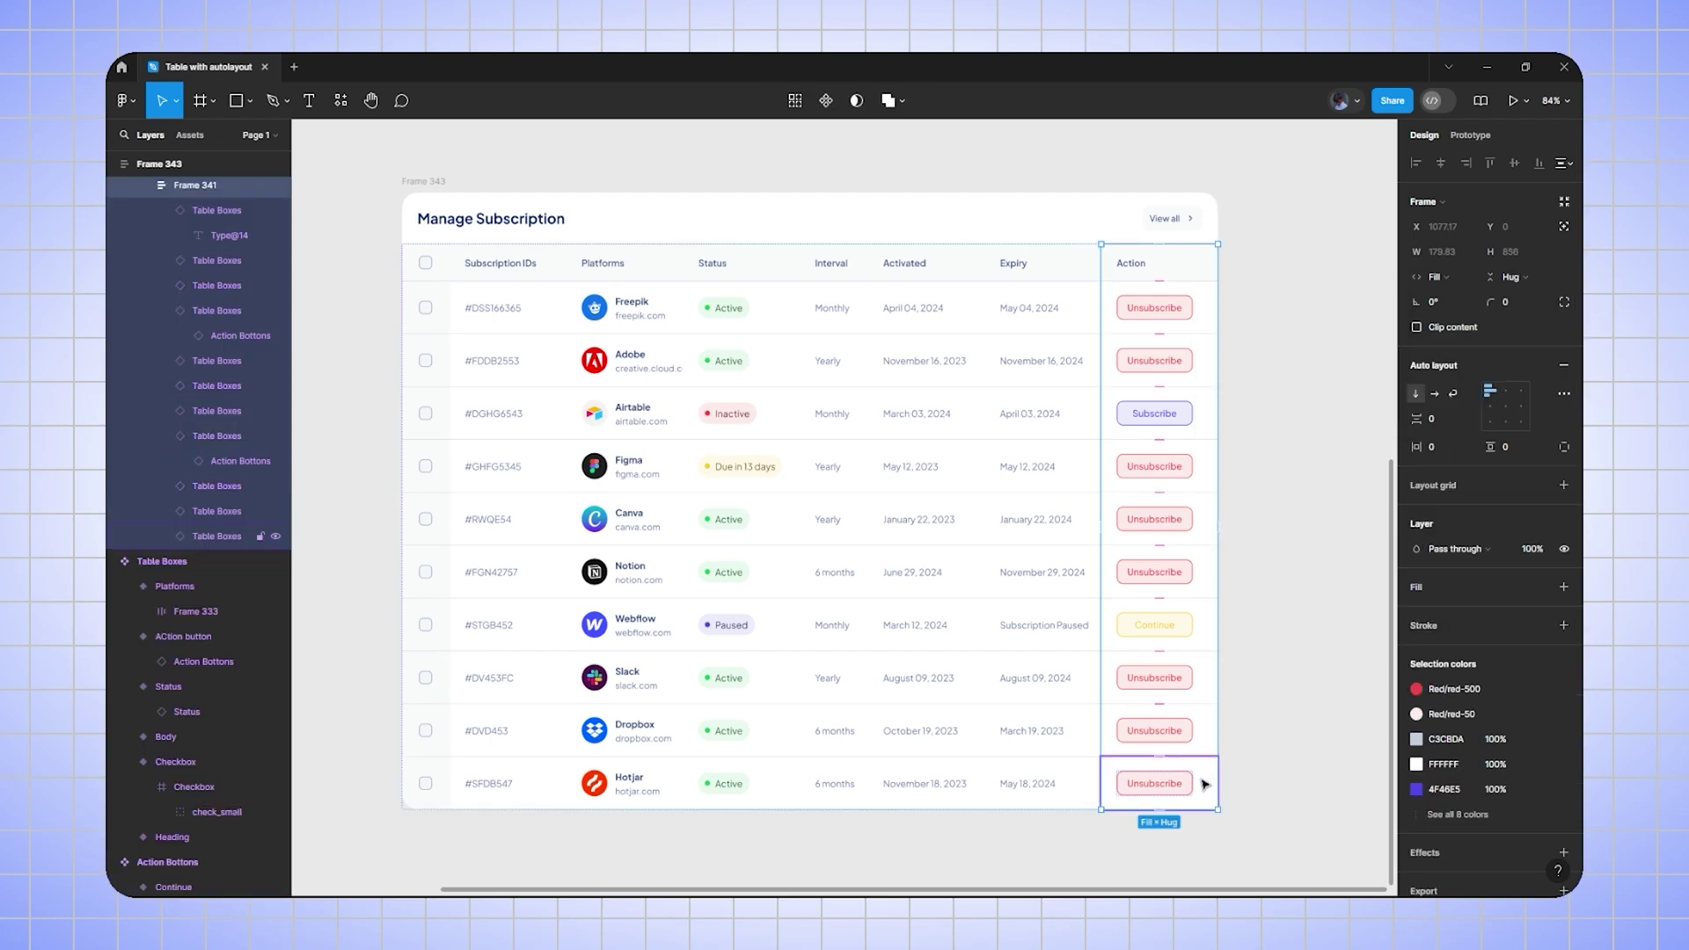
# - Round the last row's Unsubscribe cell bottom-right corner to 24
pyautogui.click(1205, 784)
pyautogui.click(1563, 303)
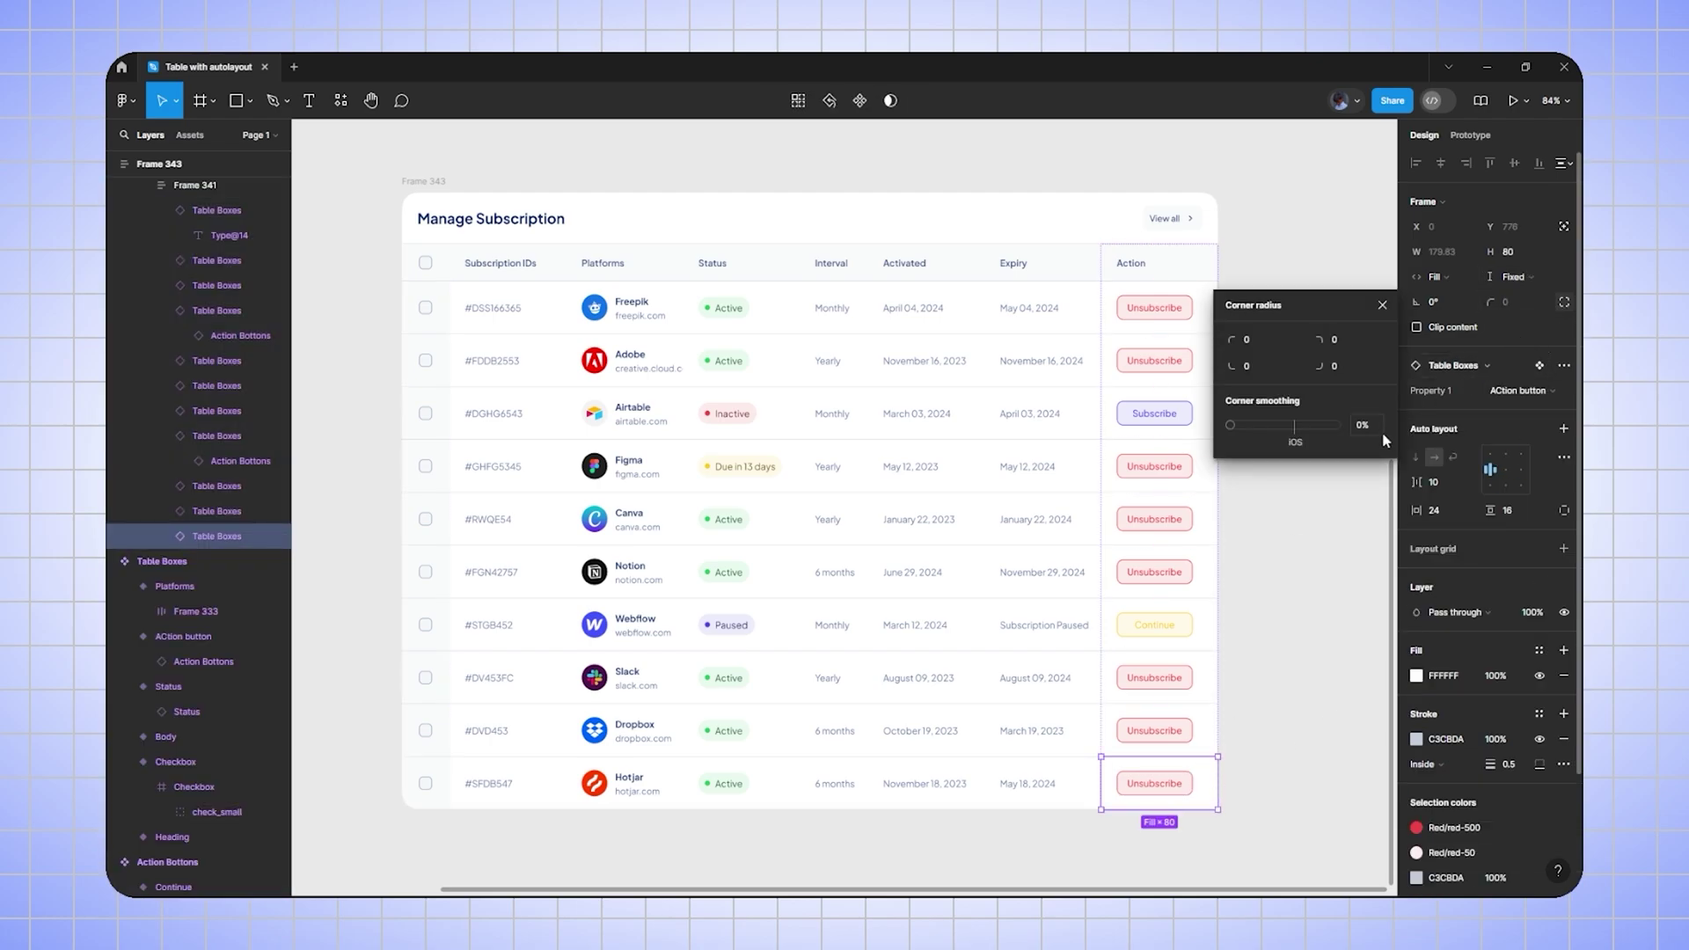
pyautogui.click(1348, 369)
pyautogui.write('24')
pyautogui.click(1378, 429)
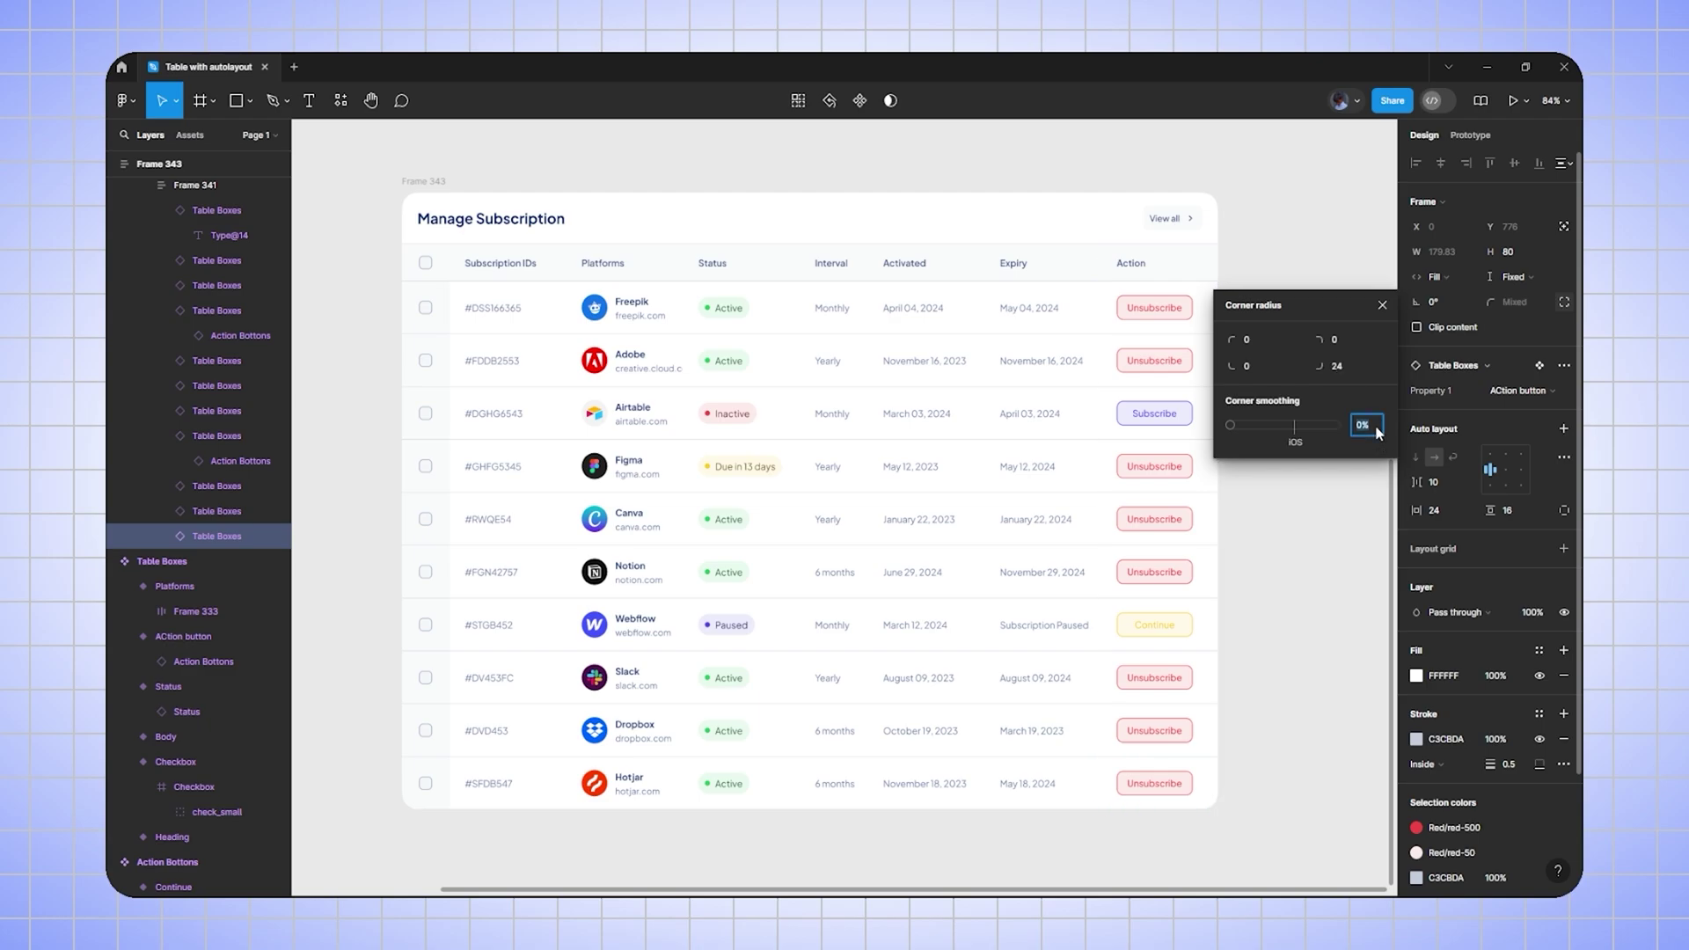
pyautogui.write('8')
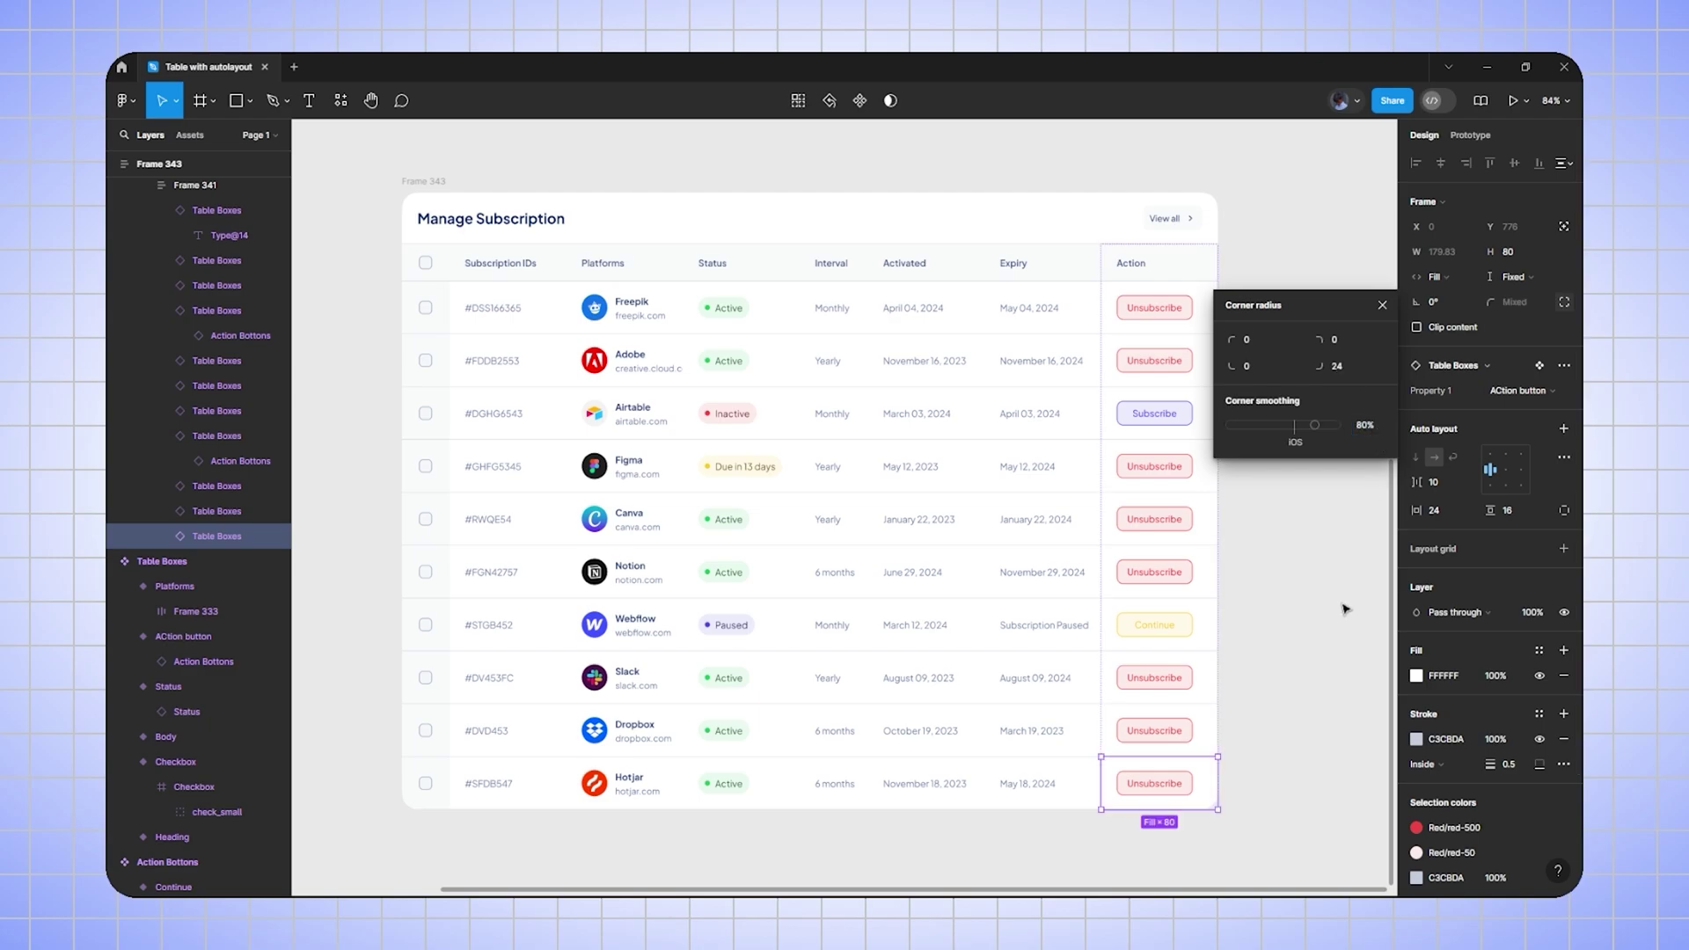
pyautogui.click(1342, 606)
pyautogui.scroll(3, 875, 507)
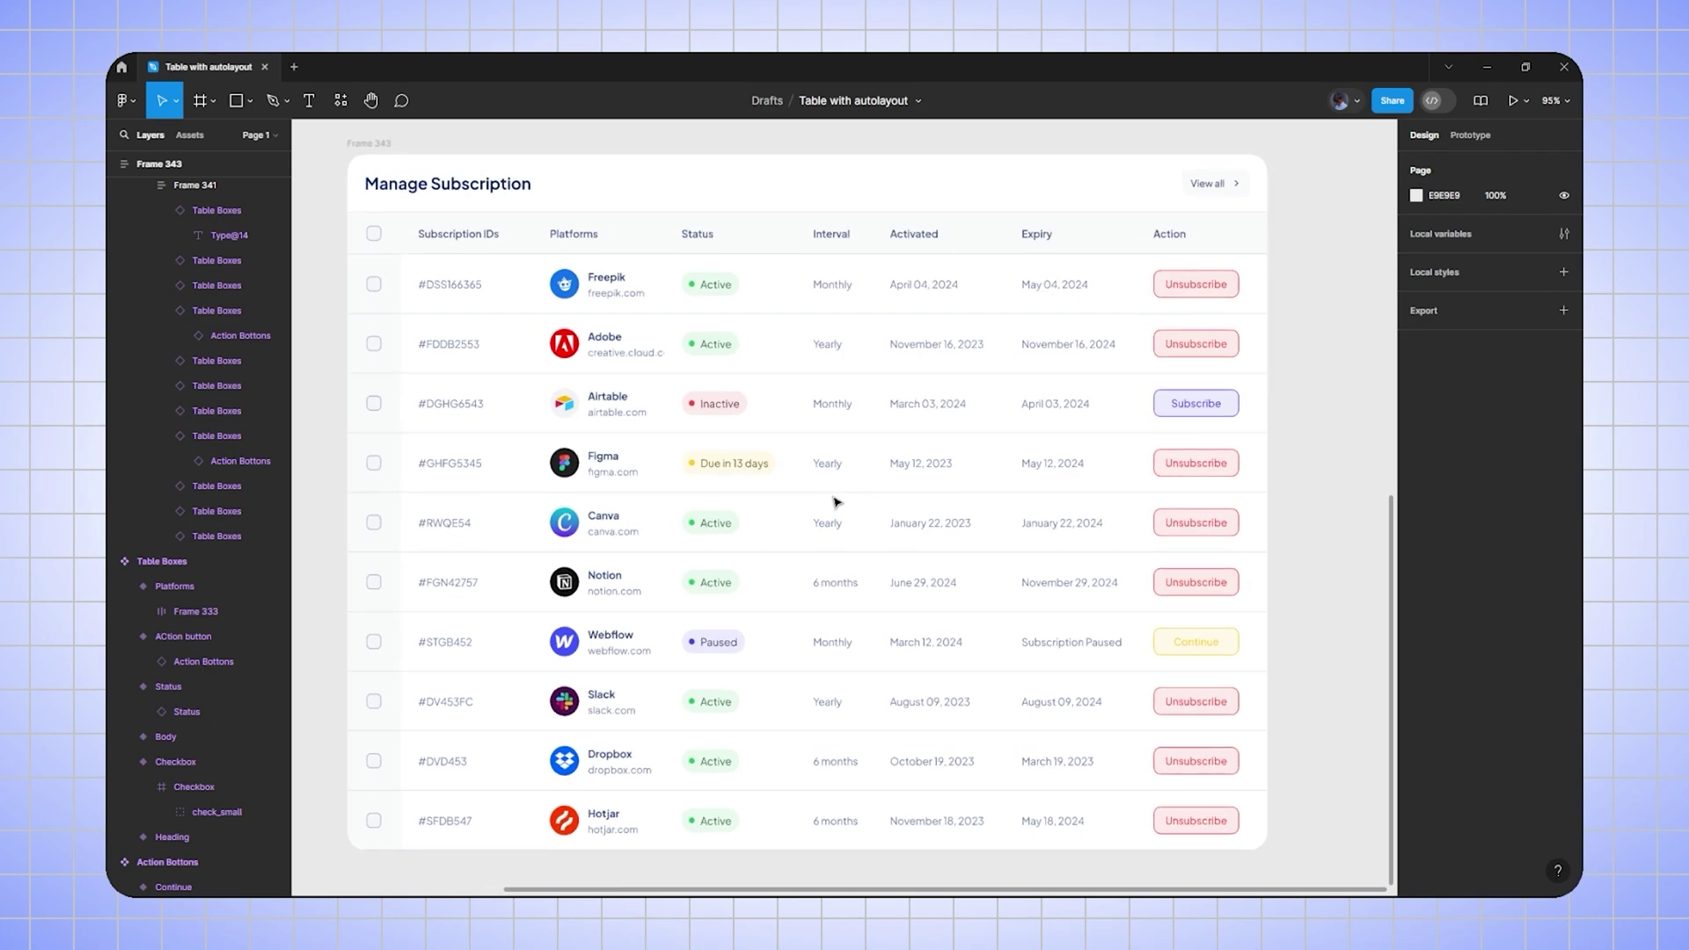
# - Drag the Table card's right edge until its width reads 1380
pyautogui.moveTo(862, 504); pyautogui.dragTo(862, 494)
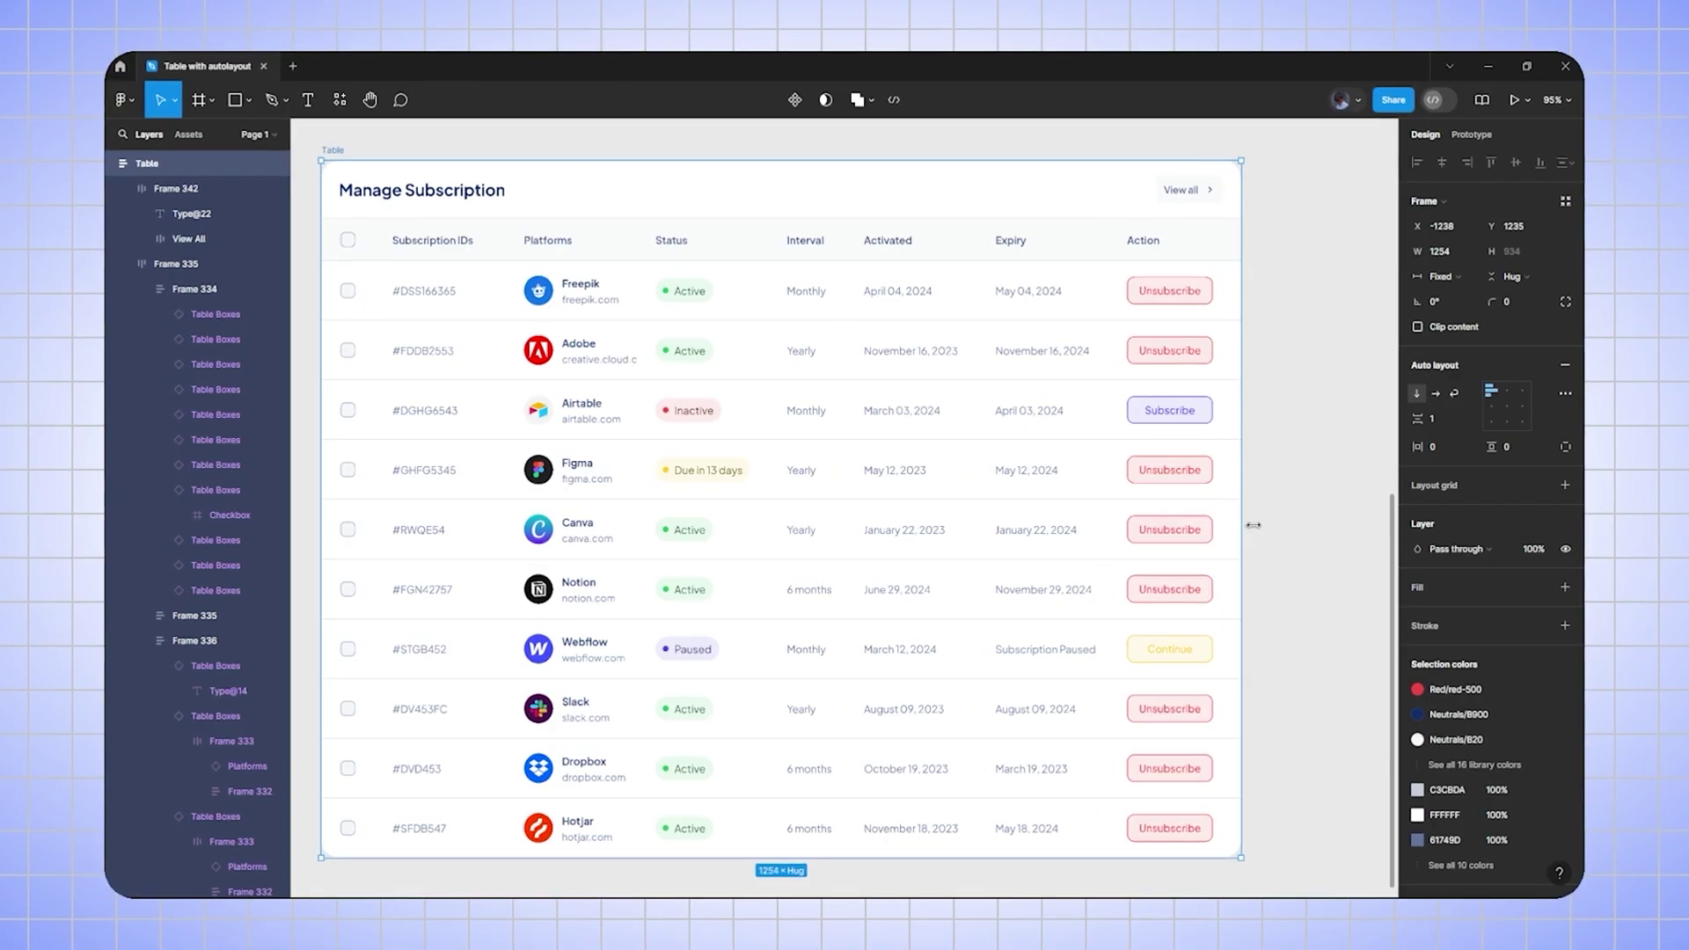
pyautogui.moveTo(1259, 533); pyautogui.dragTo(1406, 519)
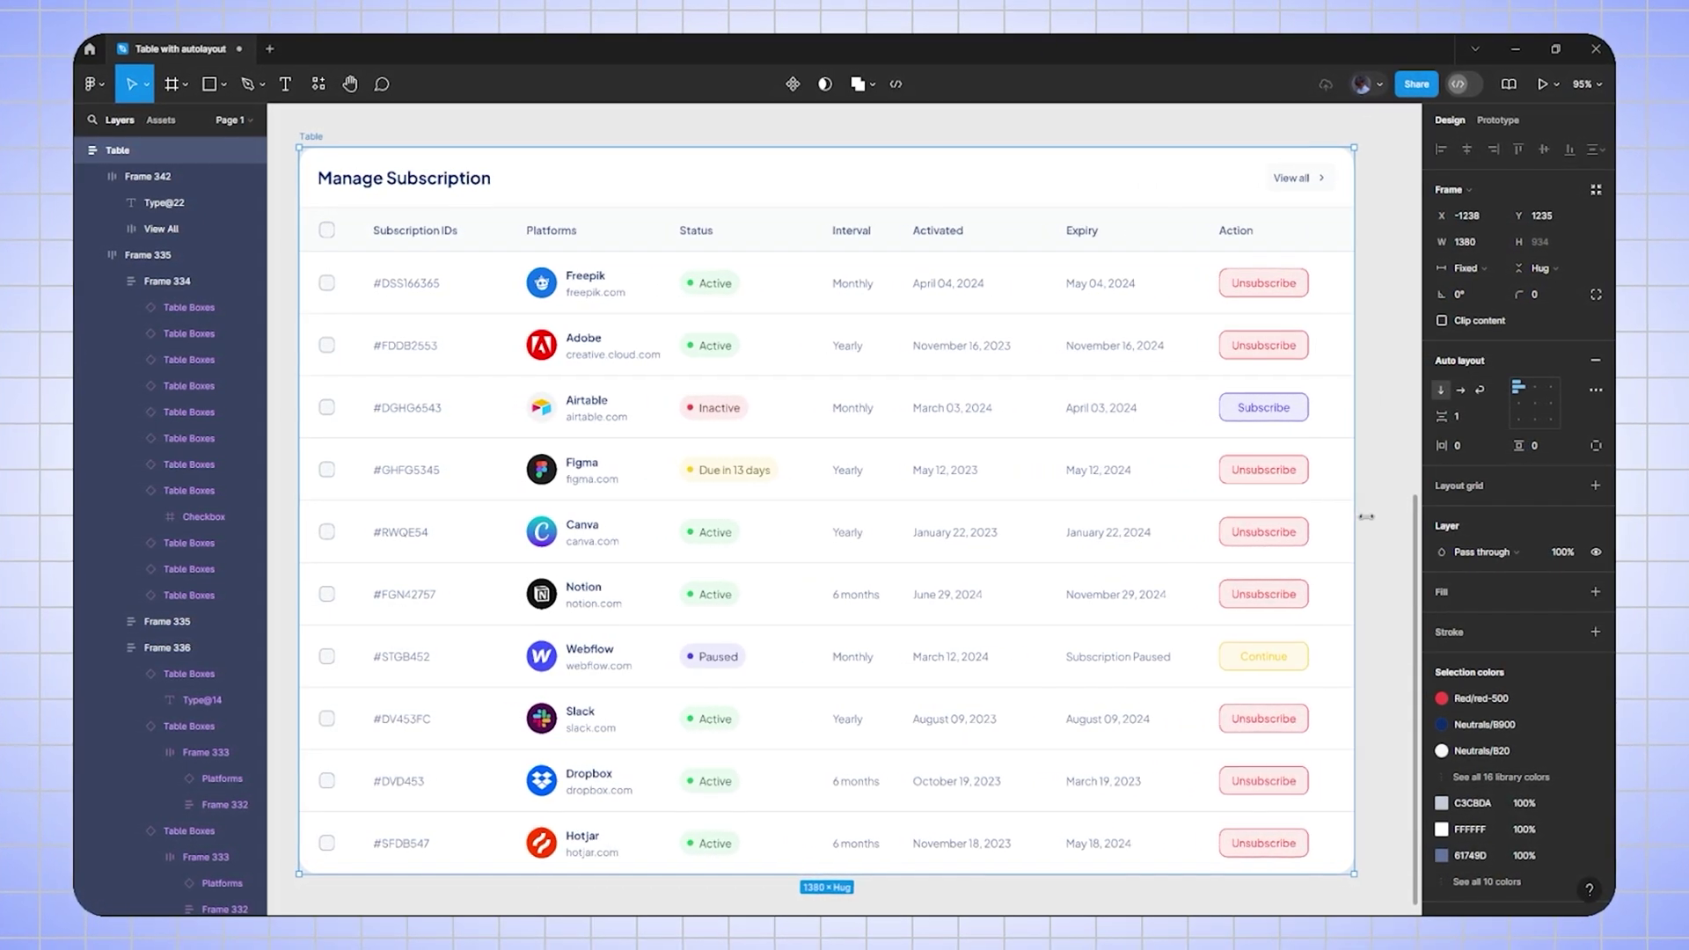